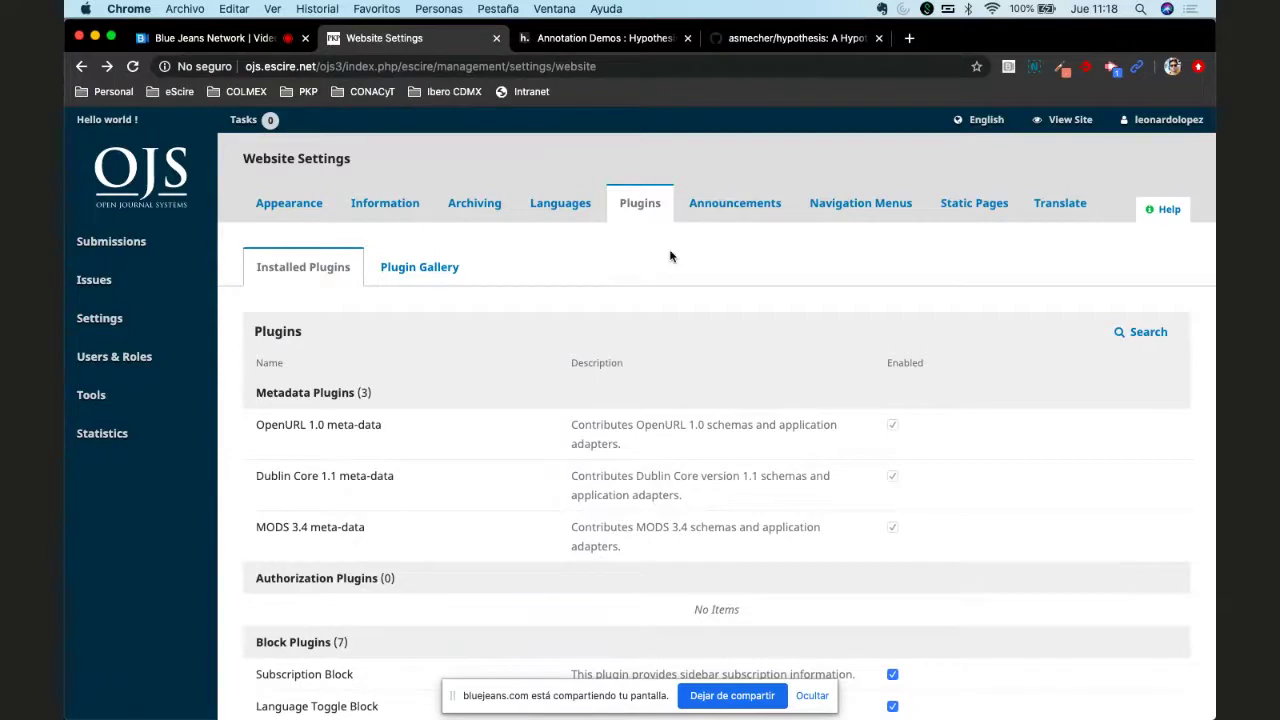
# Step: Glance at the Hypothesis annotation demos, then locate the Hypothes.is plugin among the installed OJS plugins by searching the page for "hy"
pyautogui.click(627, 38)
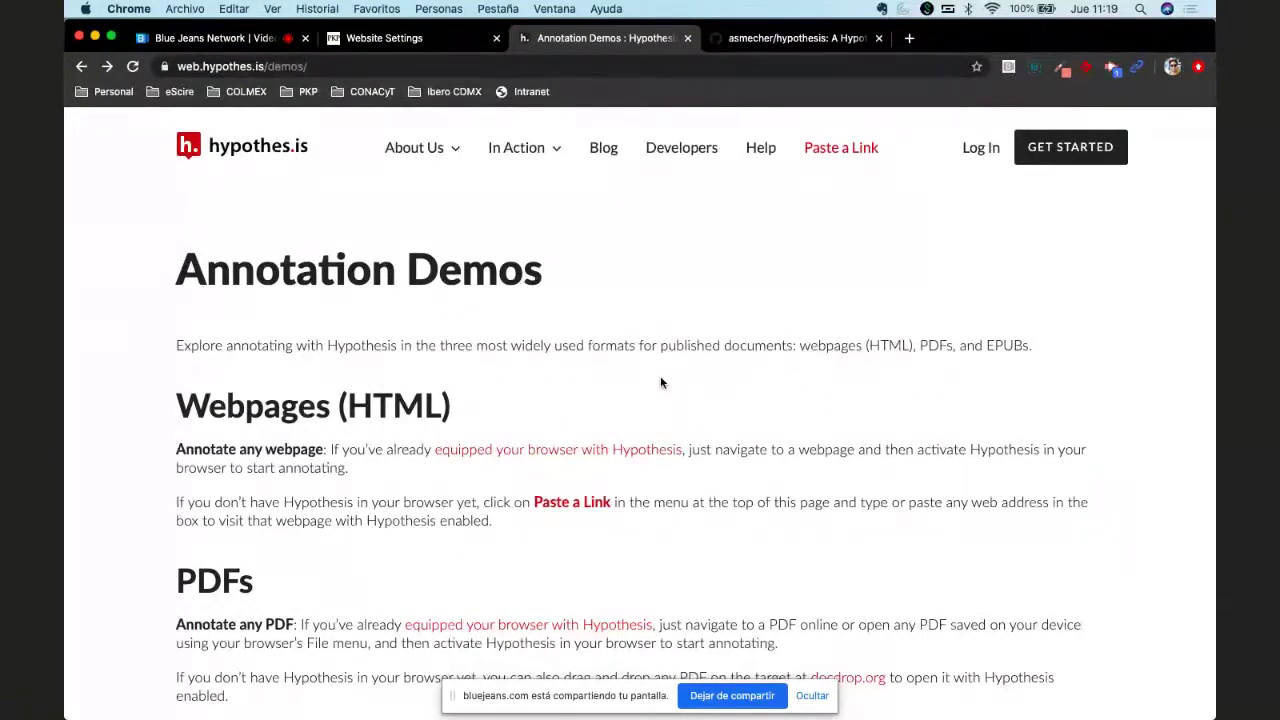
pyautogui.click(410, 45)
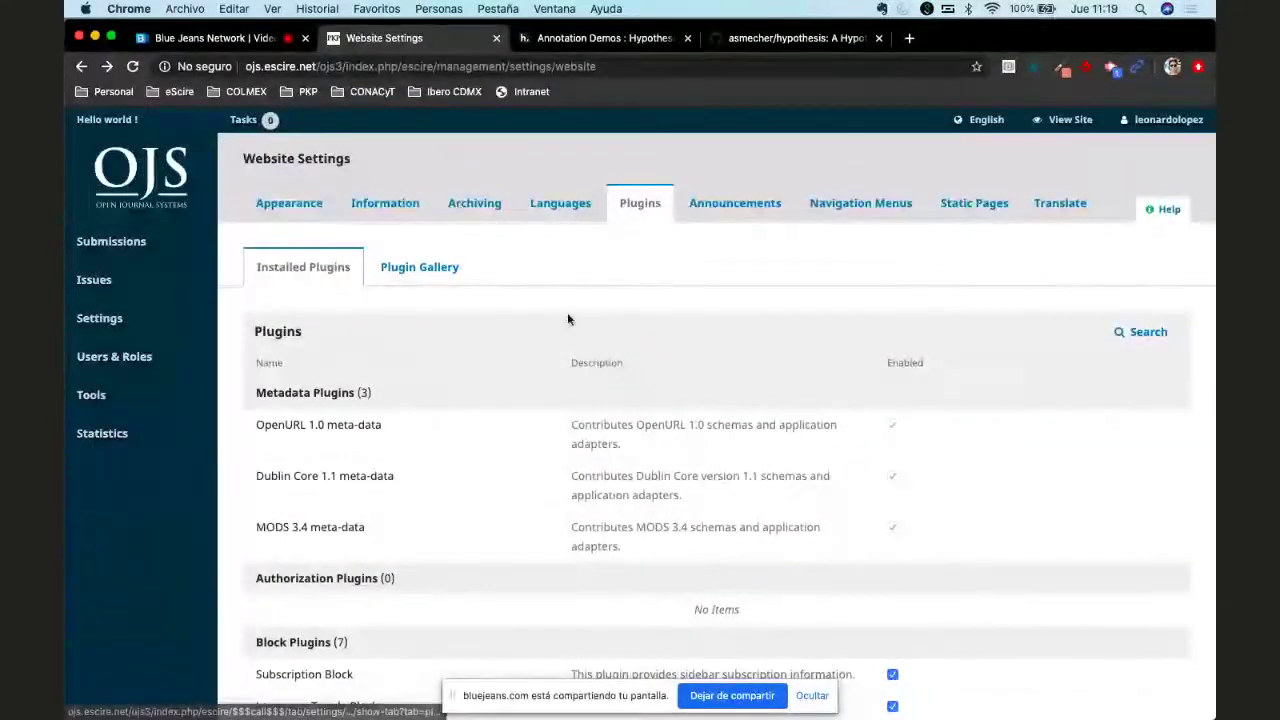
pyautogui.press('super+f')
pyautogui.write('hy')
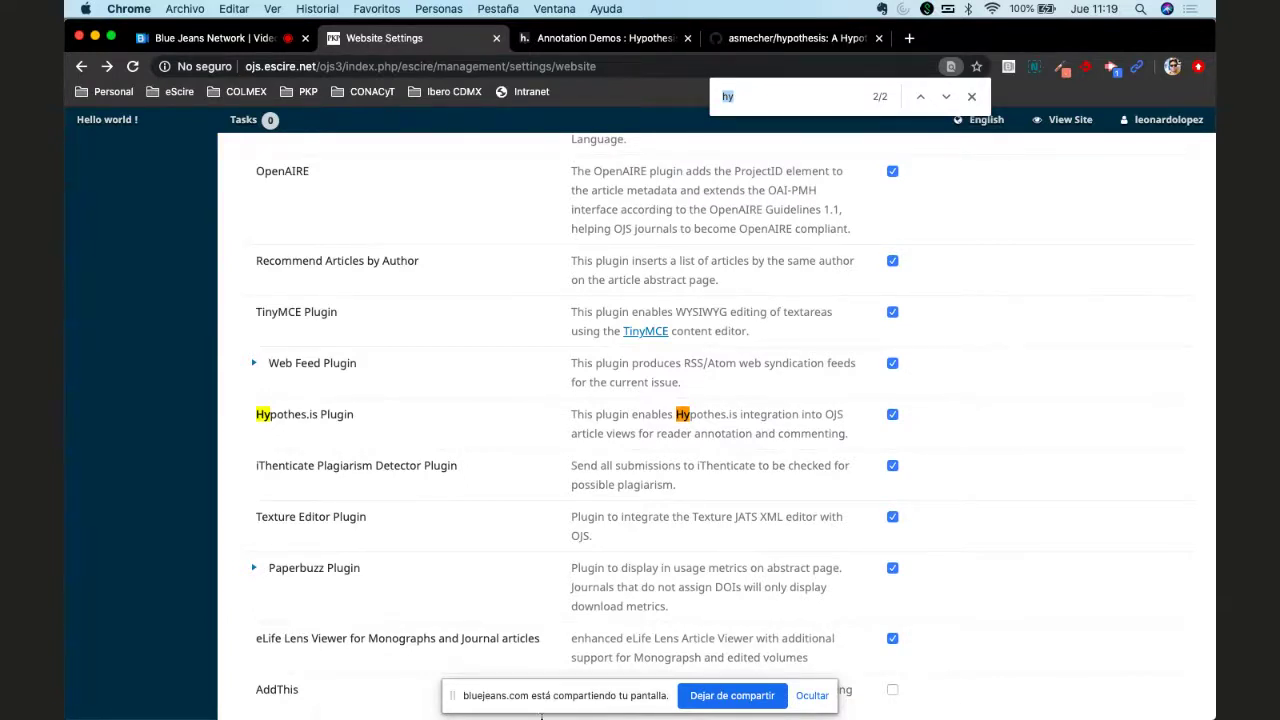
# Step: Switch to Word and view the "Nuevo envío en OJS 3" document
pyautogui.moveTo(555, 705)
pyautogui.click(516, 648)
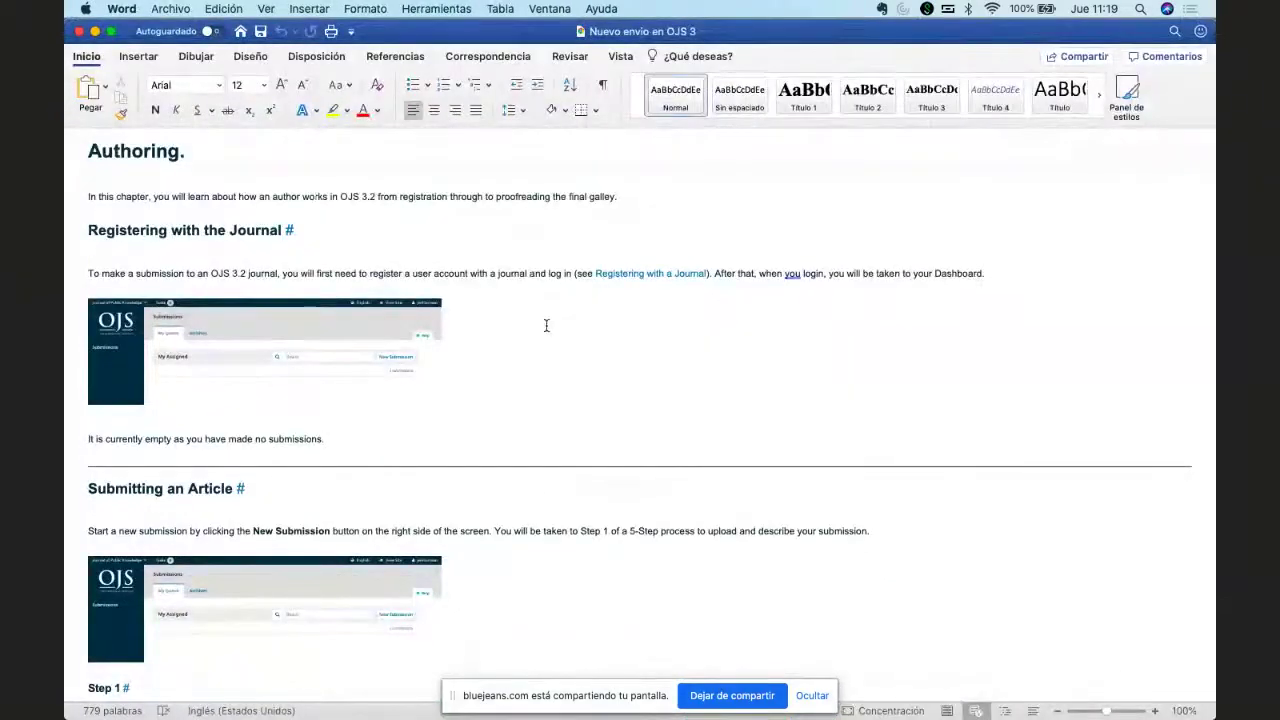
pyautogui.click(586, 380)
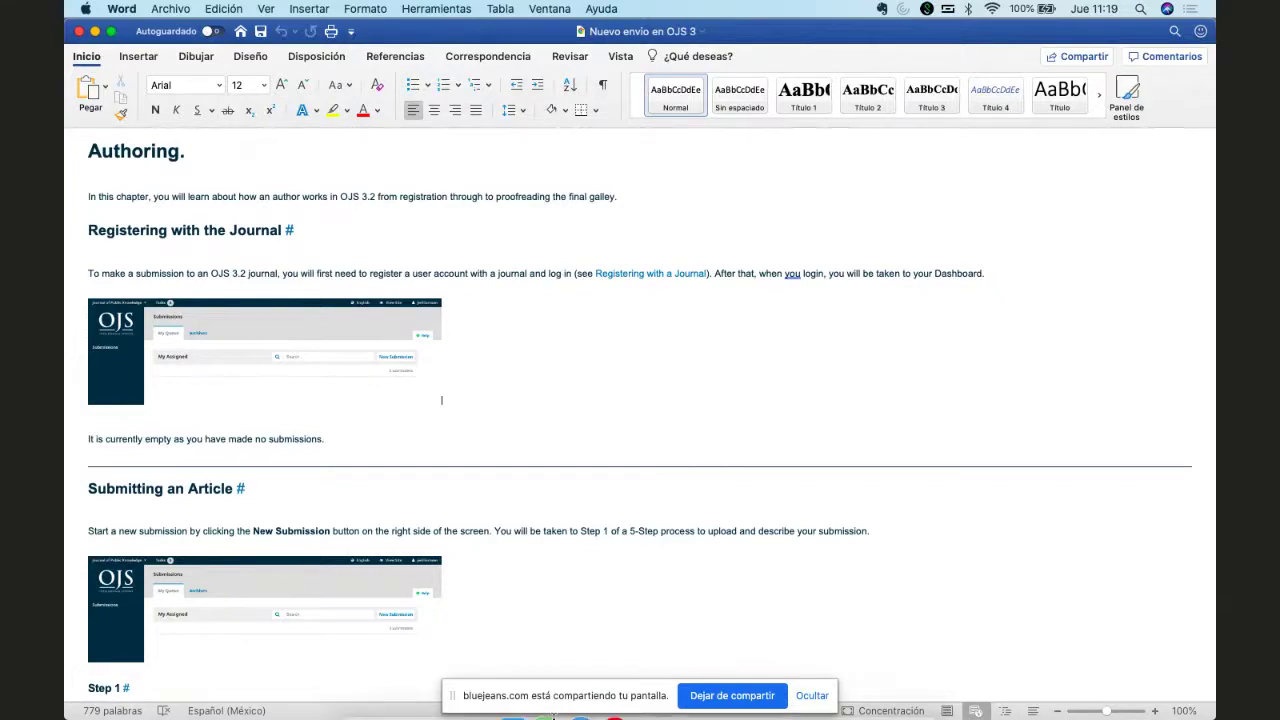
# Step: Switch to Atom and examine the font and style definitions in the HTML version of the "Nuevo envio en OJS 3" document
pyautogui.moveTo(500, 660)
pyautogui.click(547, 655)
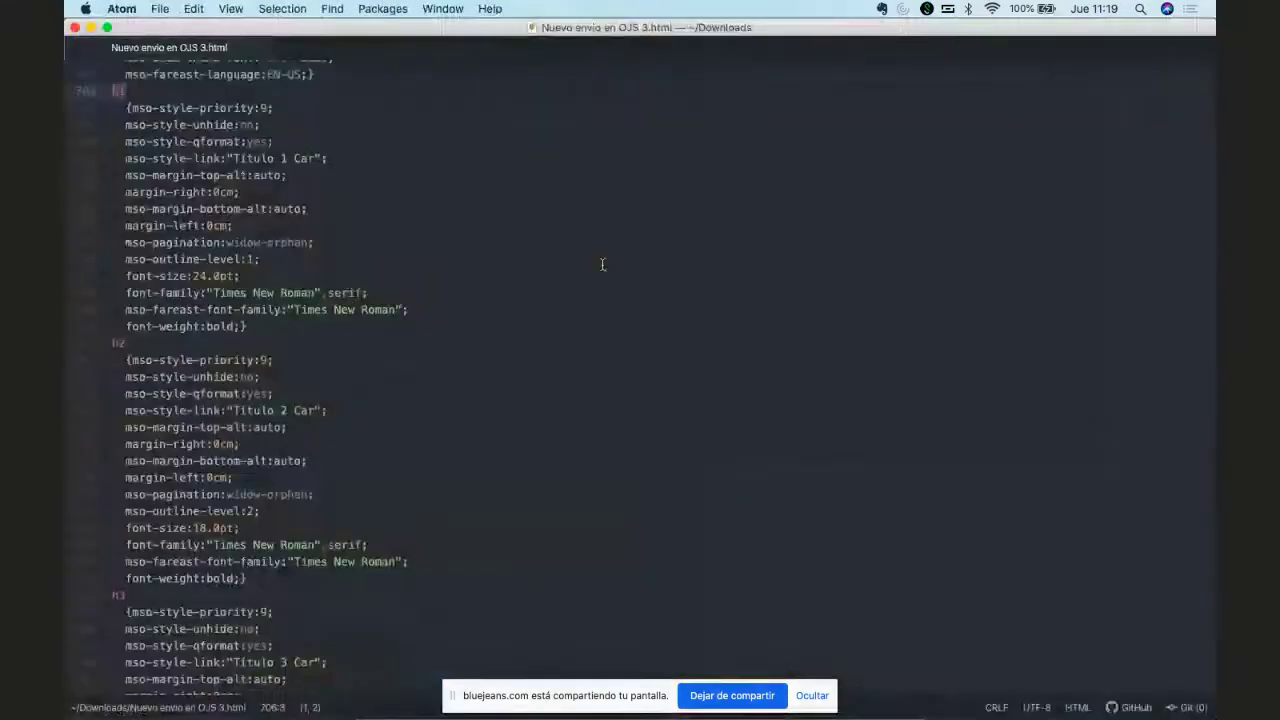
pyautogui.scroll(10, 603, 265)
pyautogui.scroll(10, 603, 265)
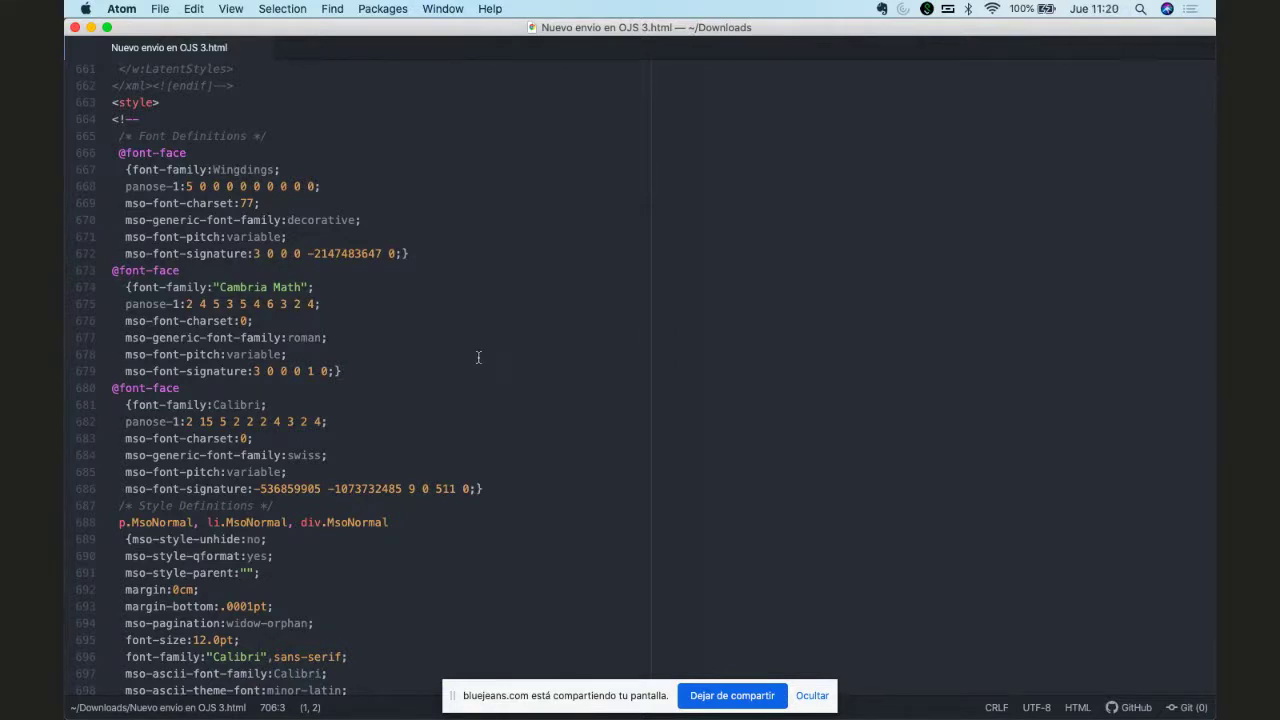
pyautogui.scroll(-3, 485, 337)
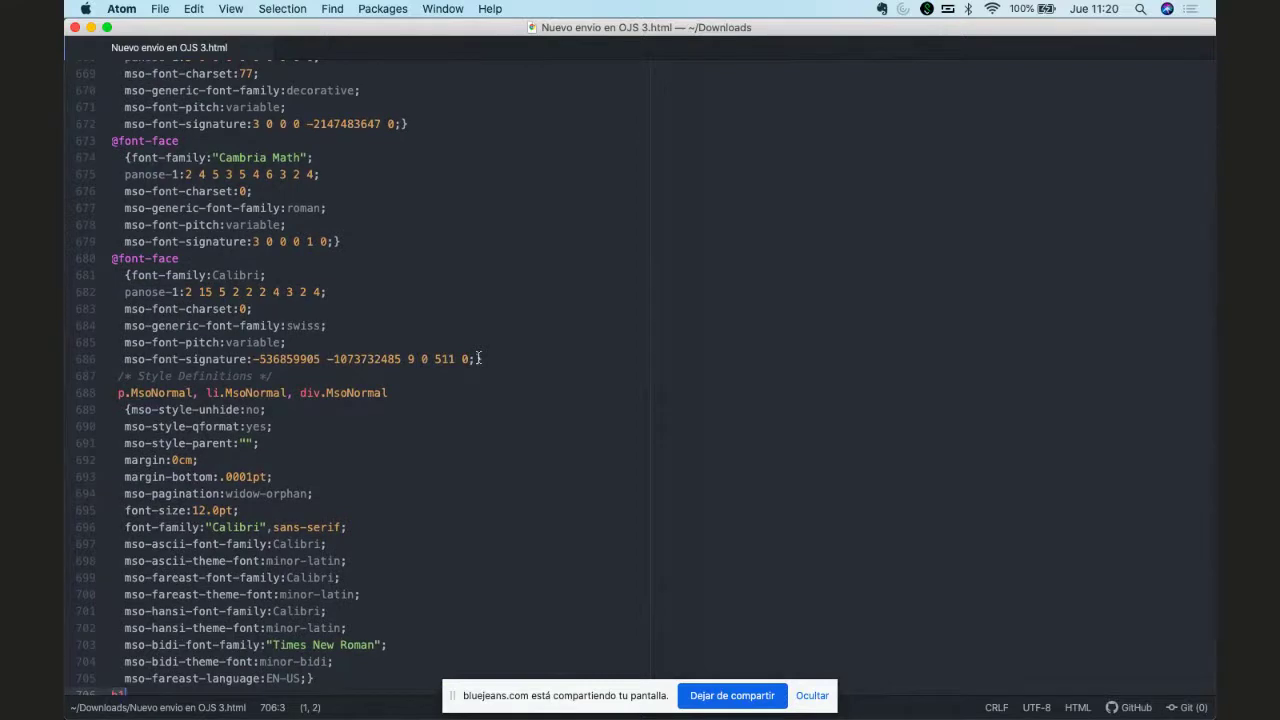
pyautogui.scroll(-3, 217, 287)
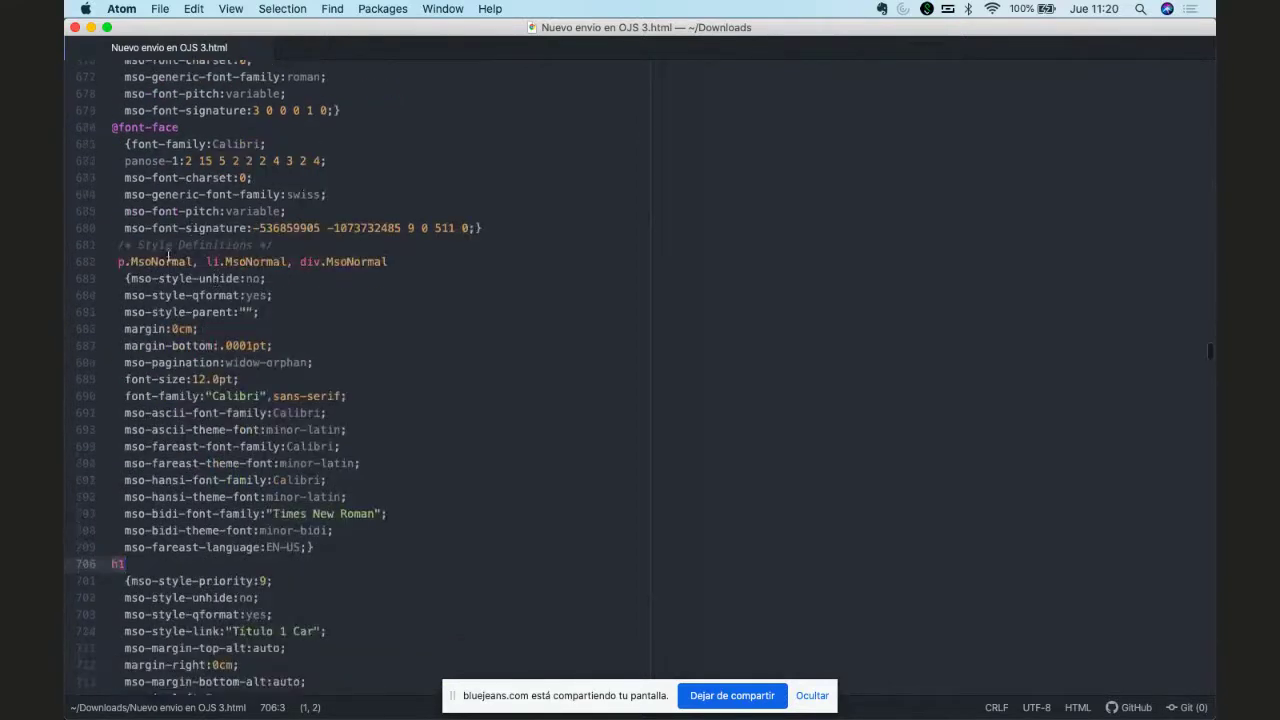
pyautogui.click(152, 312)
pyautogui.scroll(-2, 245, 380)
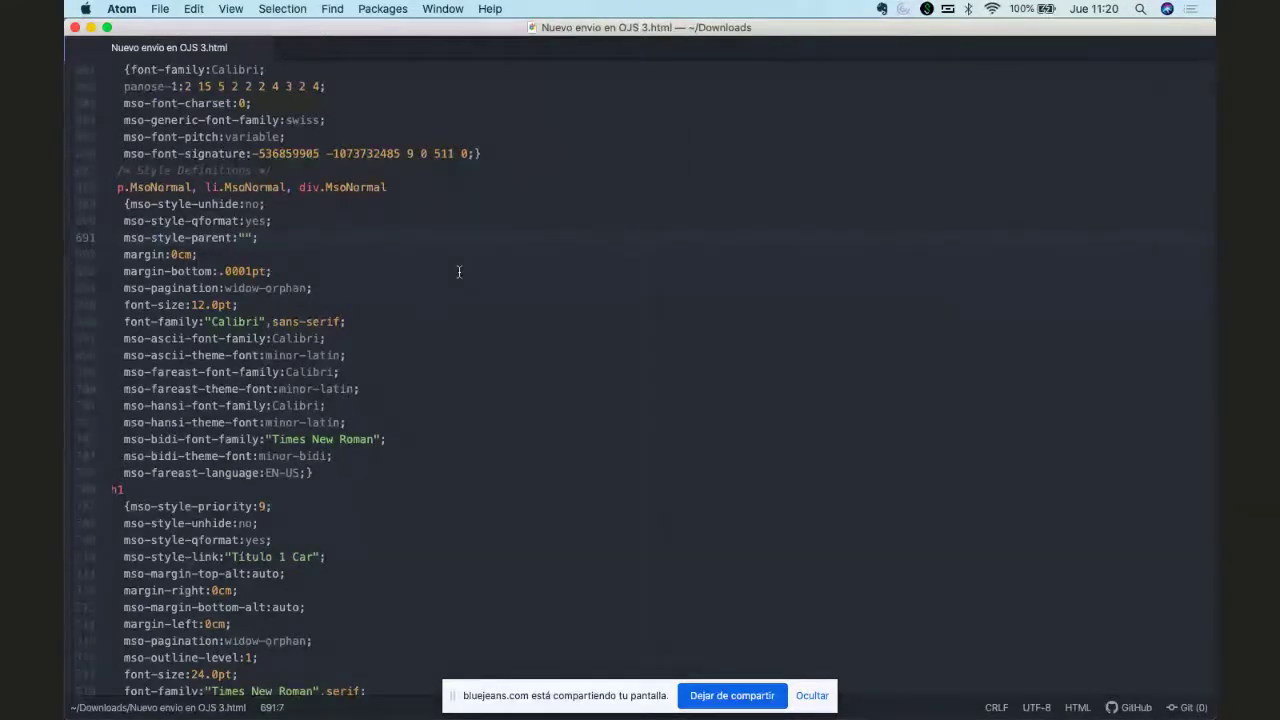
pyautogui.scroll(8, 459, 271)
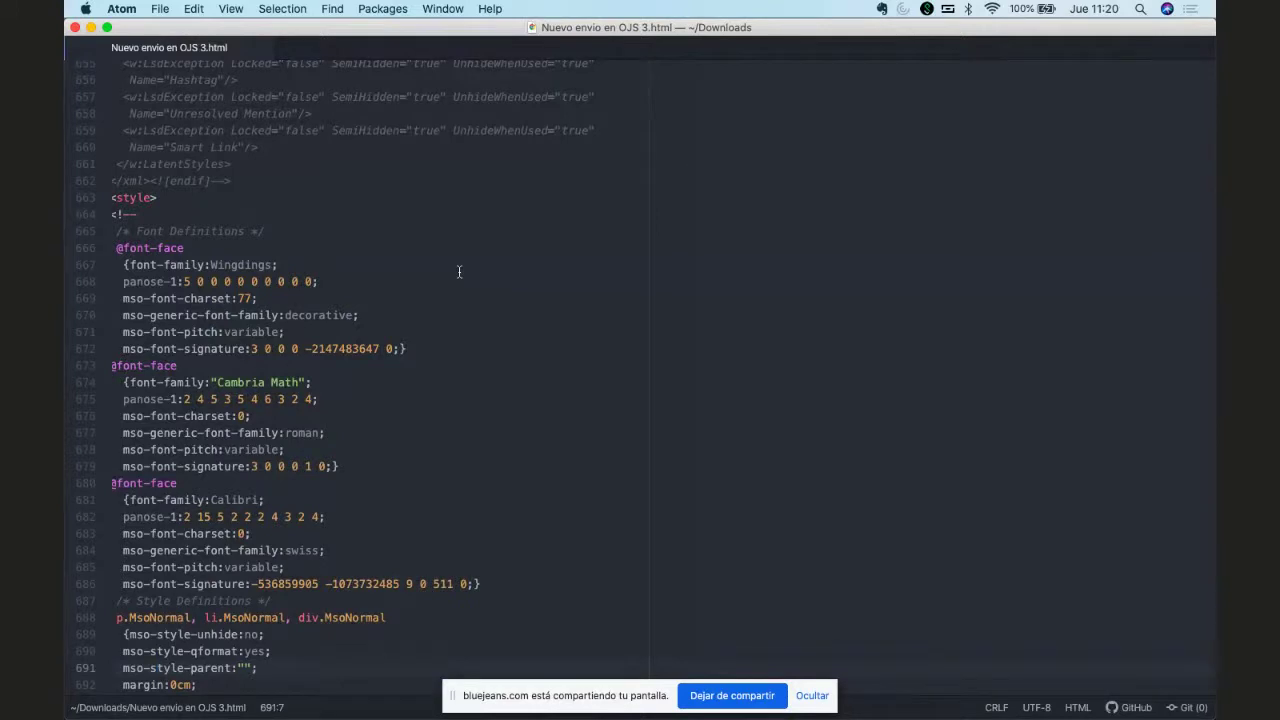
# Step: Switch back to Chrome, search Google for "add this" in a new tab and open the AddThis website
pyautogui.moveTo(633, 662)
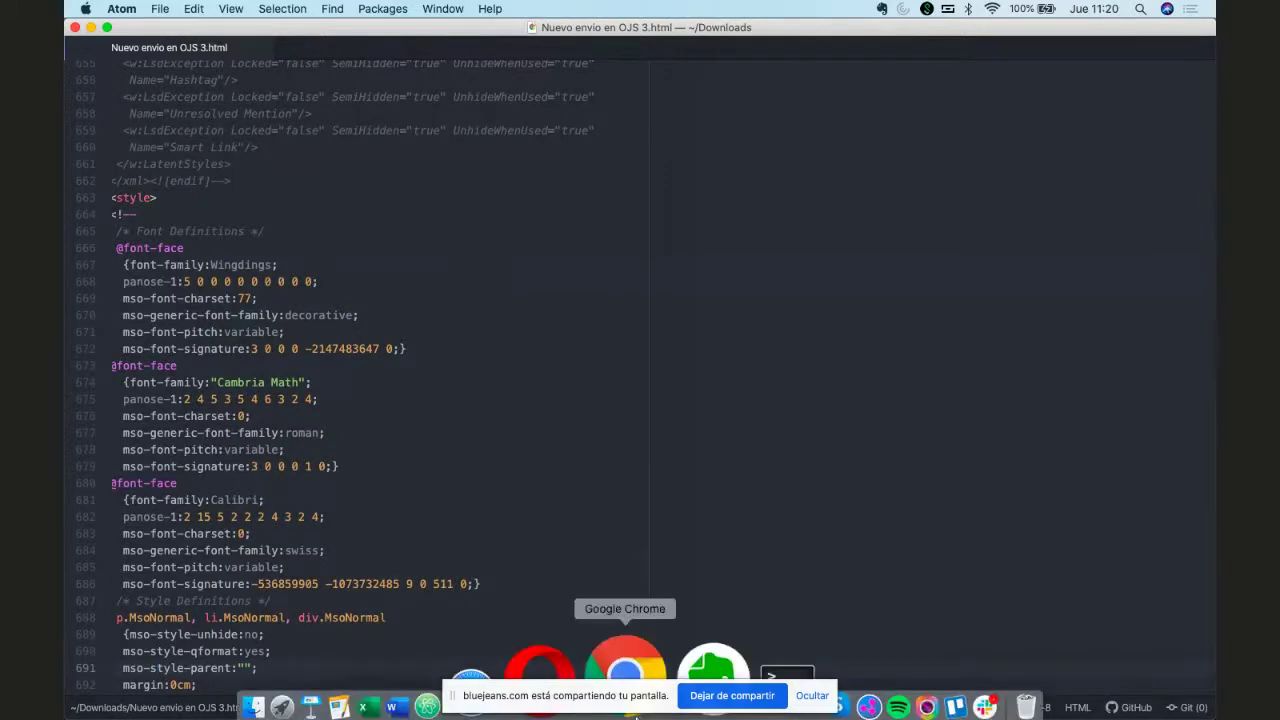
pyautogui.click(633, 662)
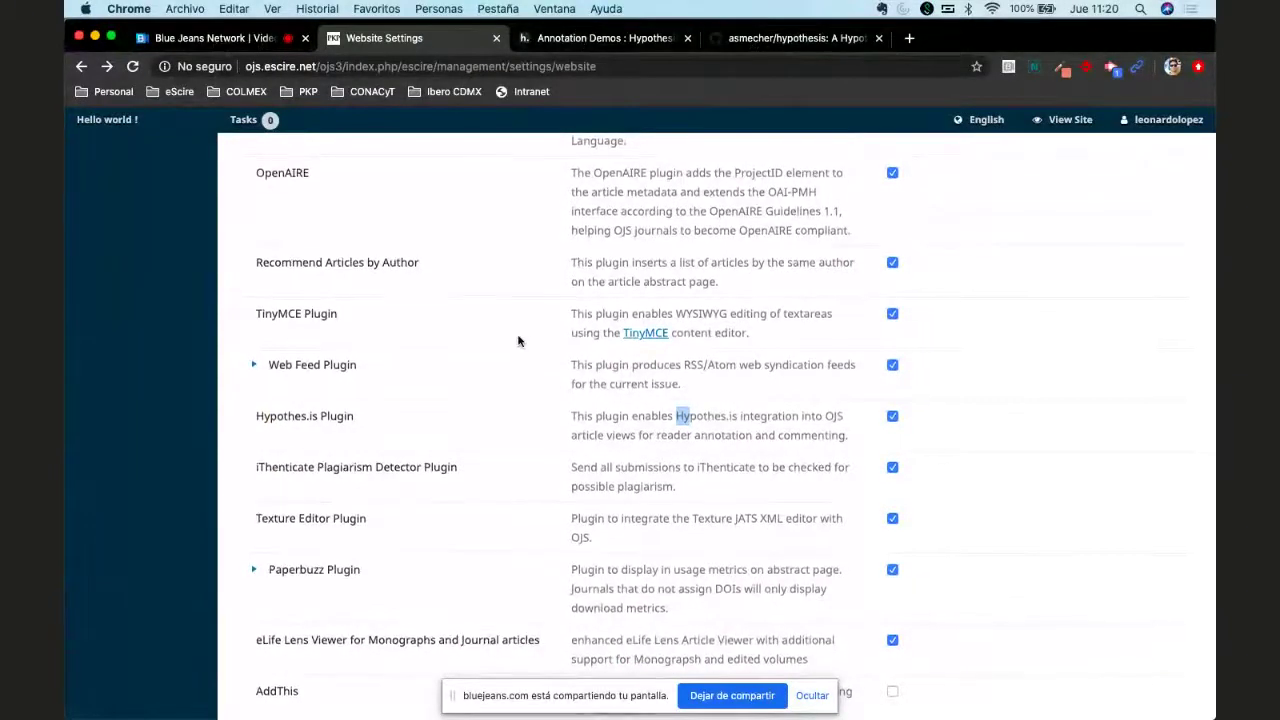
pyautogui.scroll(15, 517, 340)
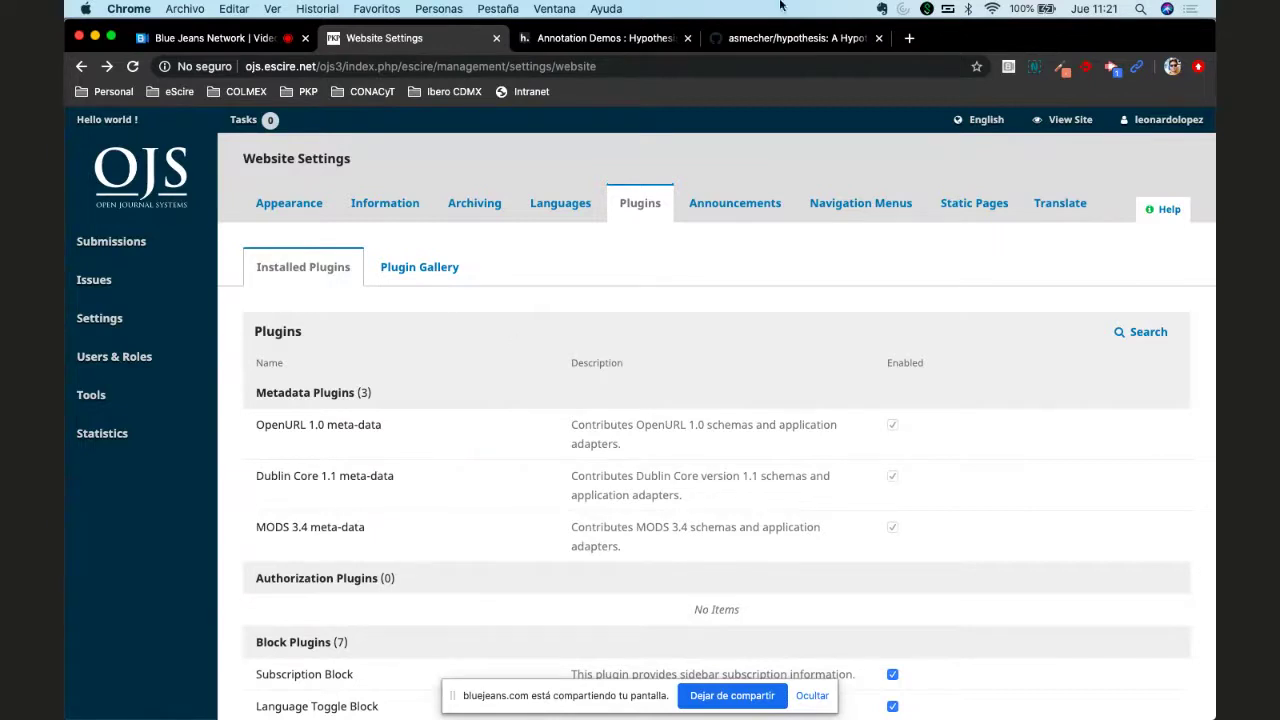
pyautogui.click(909, 38)
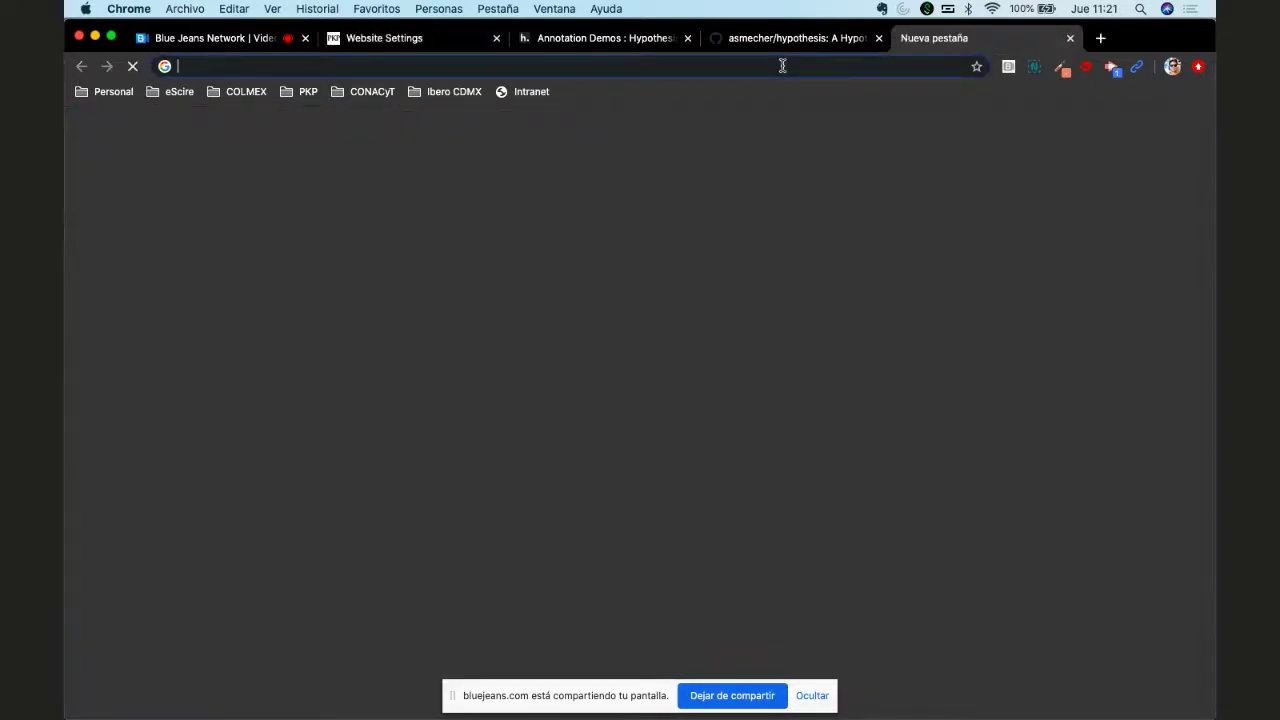
pyautogui.write('add this')
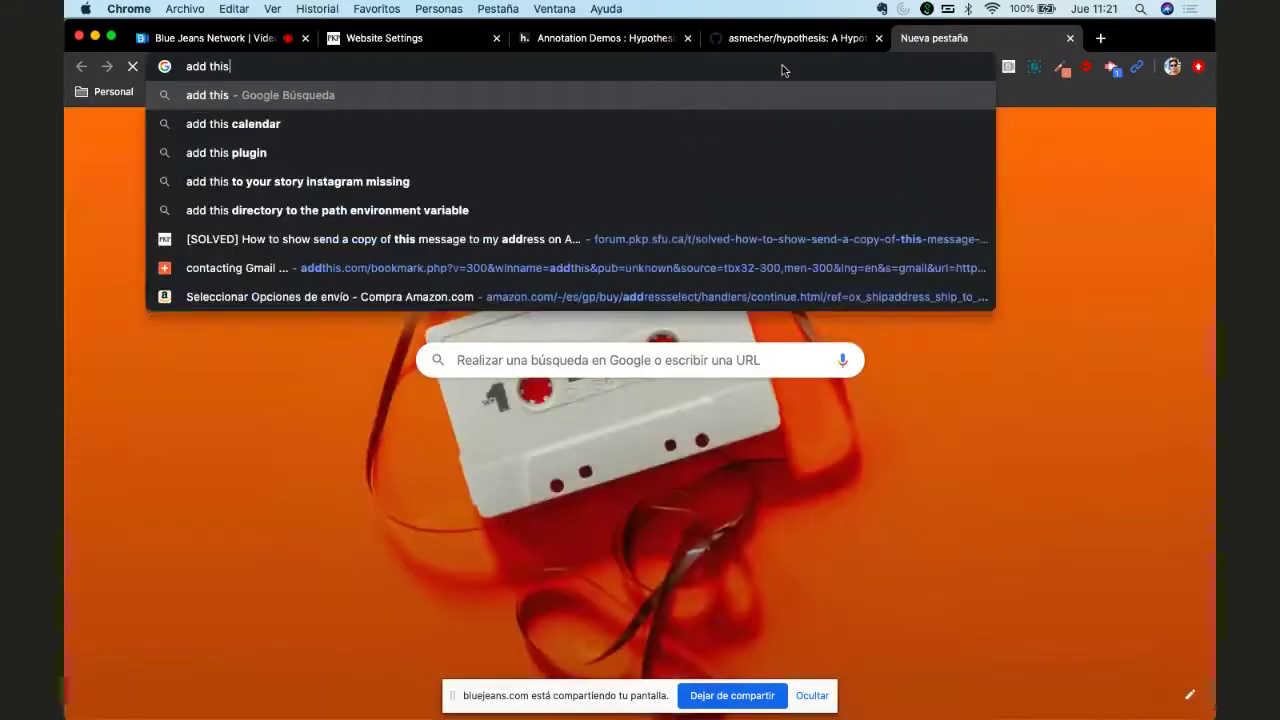
pyautogui.press('Return')
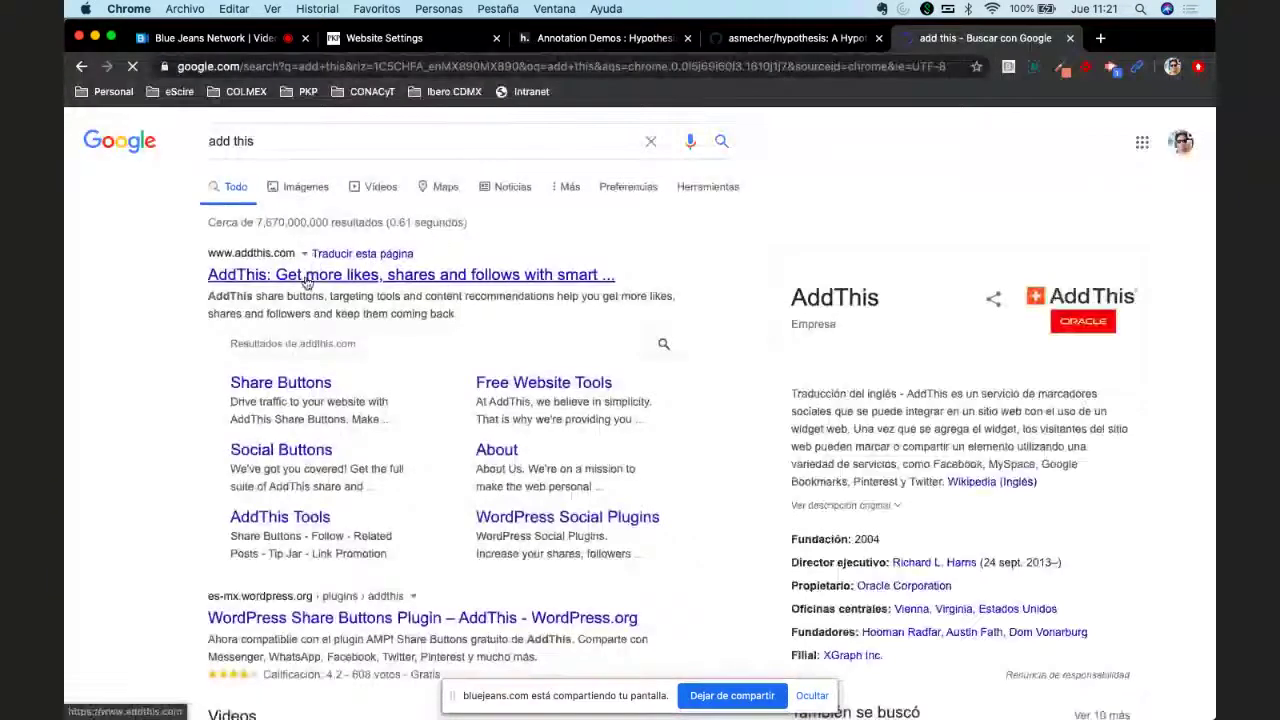
pyautogui.click(320, 274)
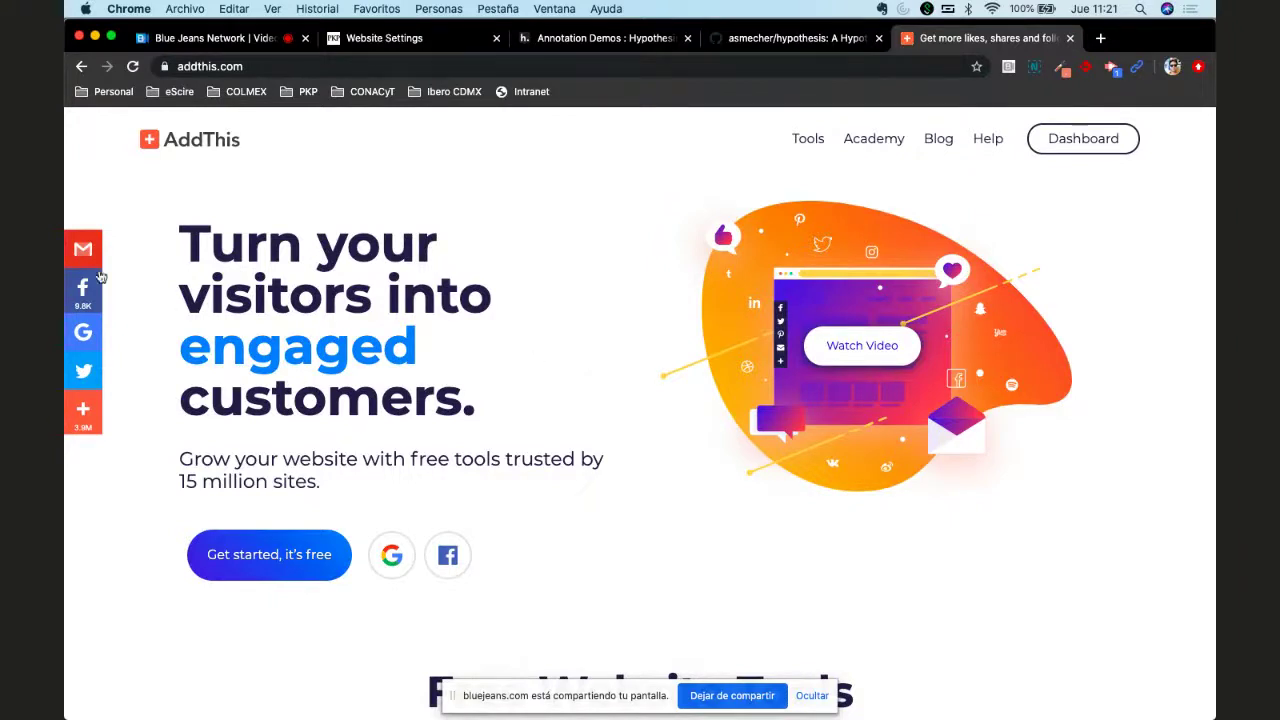
# Step: View the additional sharing services offered by the AddThis home page's floating share bar, then close the overview
pyautogui.click(89, 420)
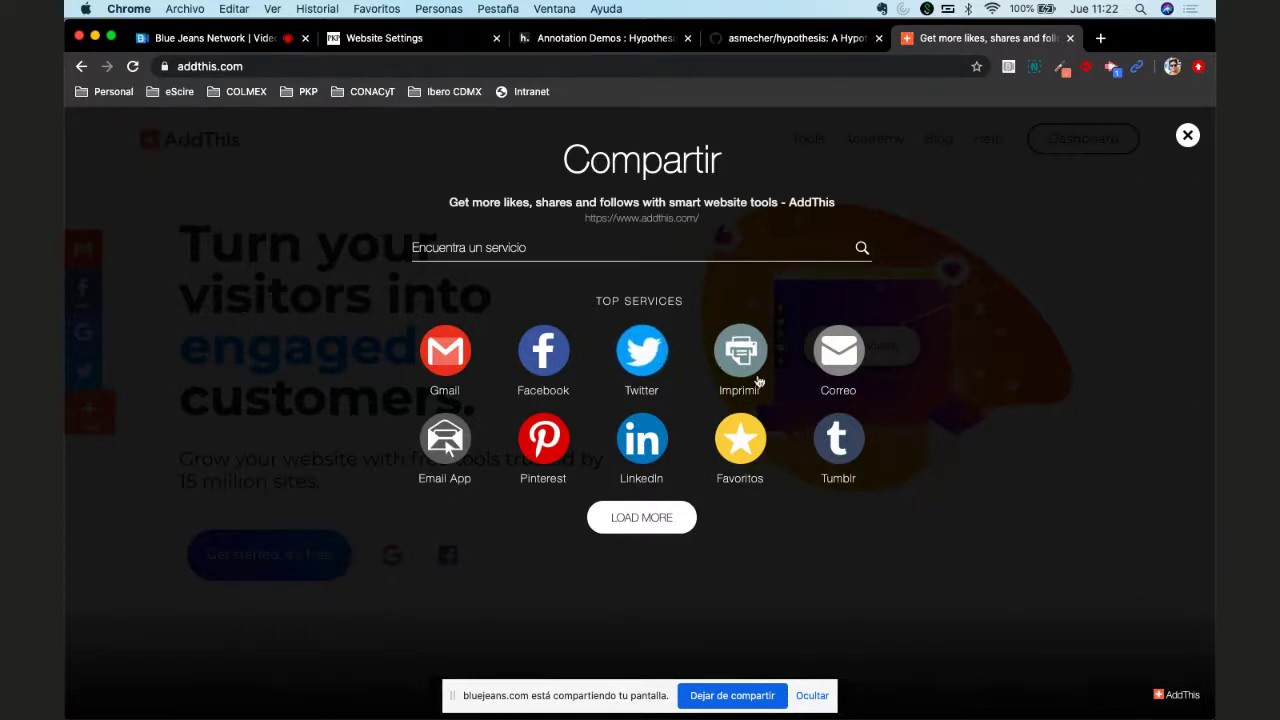
pyautogui.click(1188, 138)
# Step: Sign in to the AddThis dashboard with the prefilled account credentials, completing the reCAPTCHA check
pyautogui.click(1083, 138)
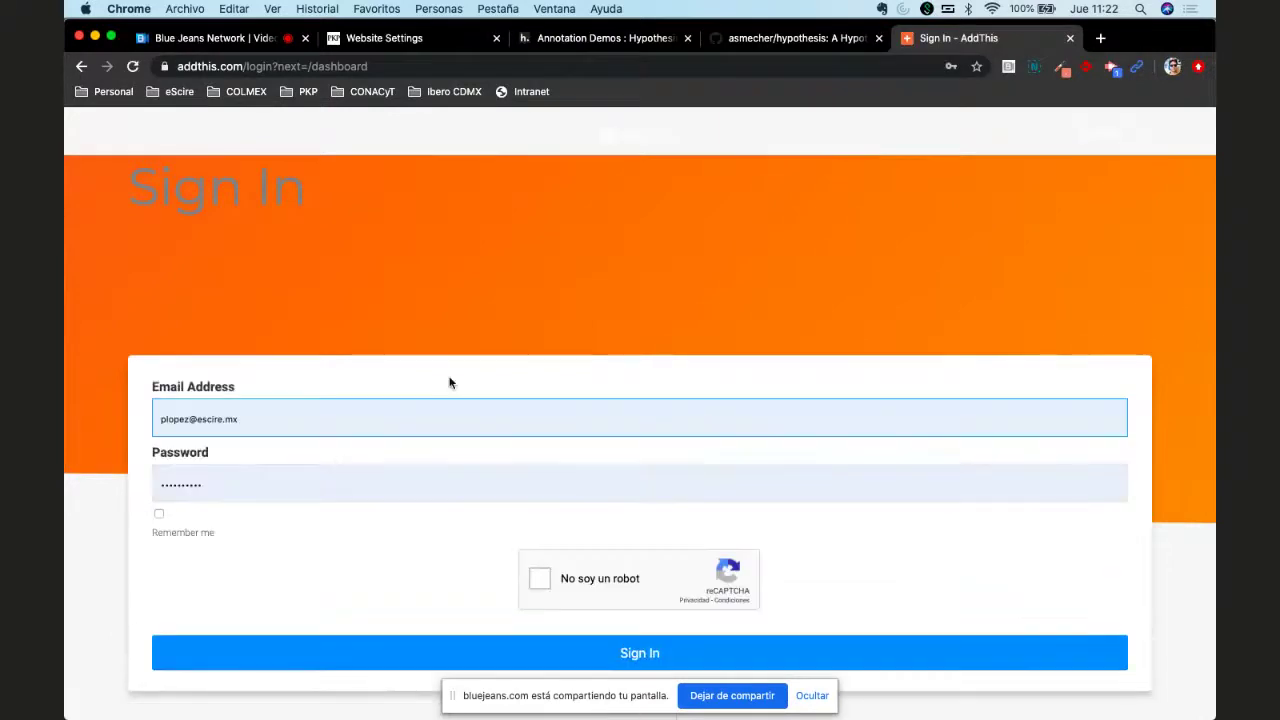
pyautogui.scroll(-2, 487, 475)
pyautogui.click(537, 479)
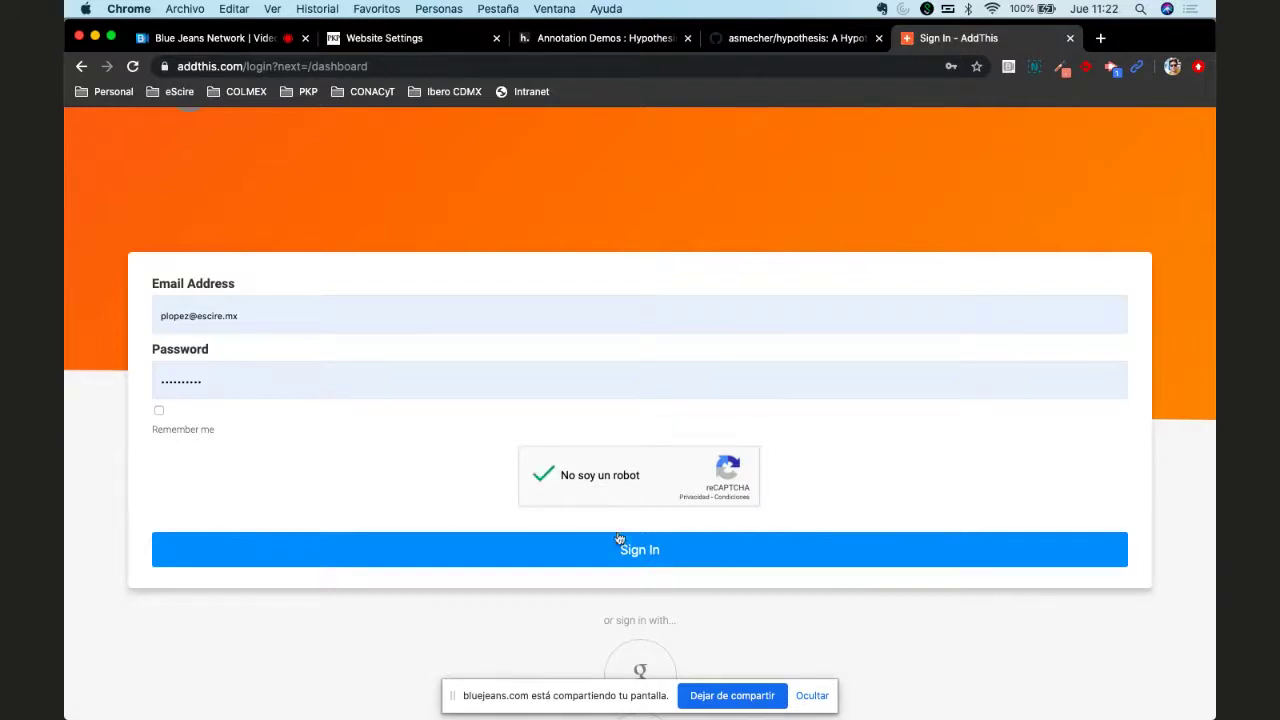
pyautogui.click(655, 548)
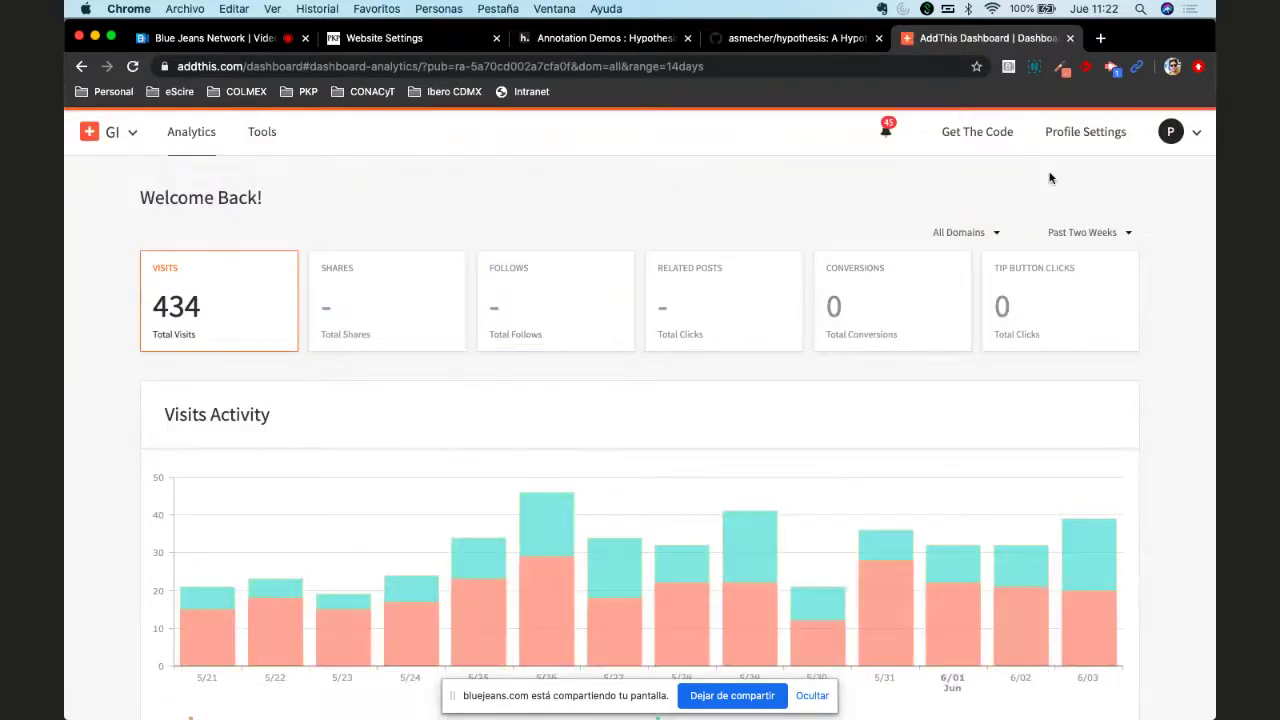
# Step: Add a new AddThis profile named eScire
pyautogui.click(264, 133)
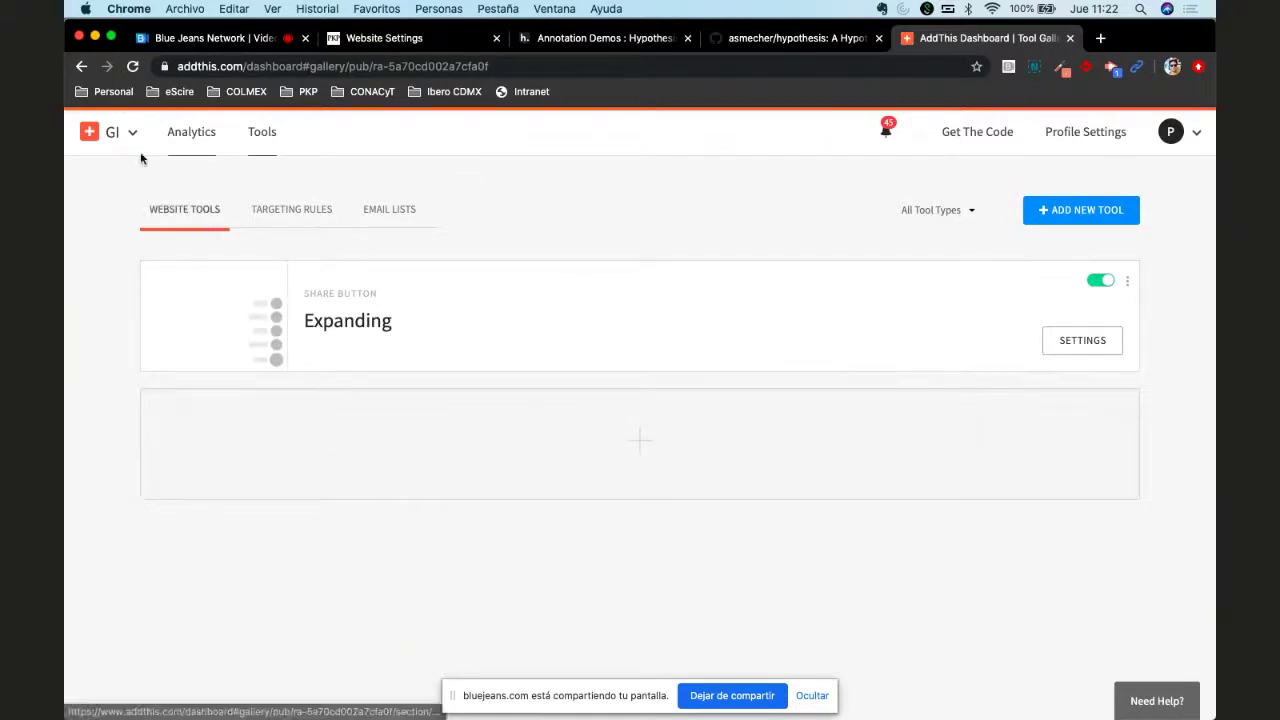
pyautogui.click(88, 133)
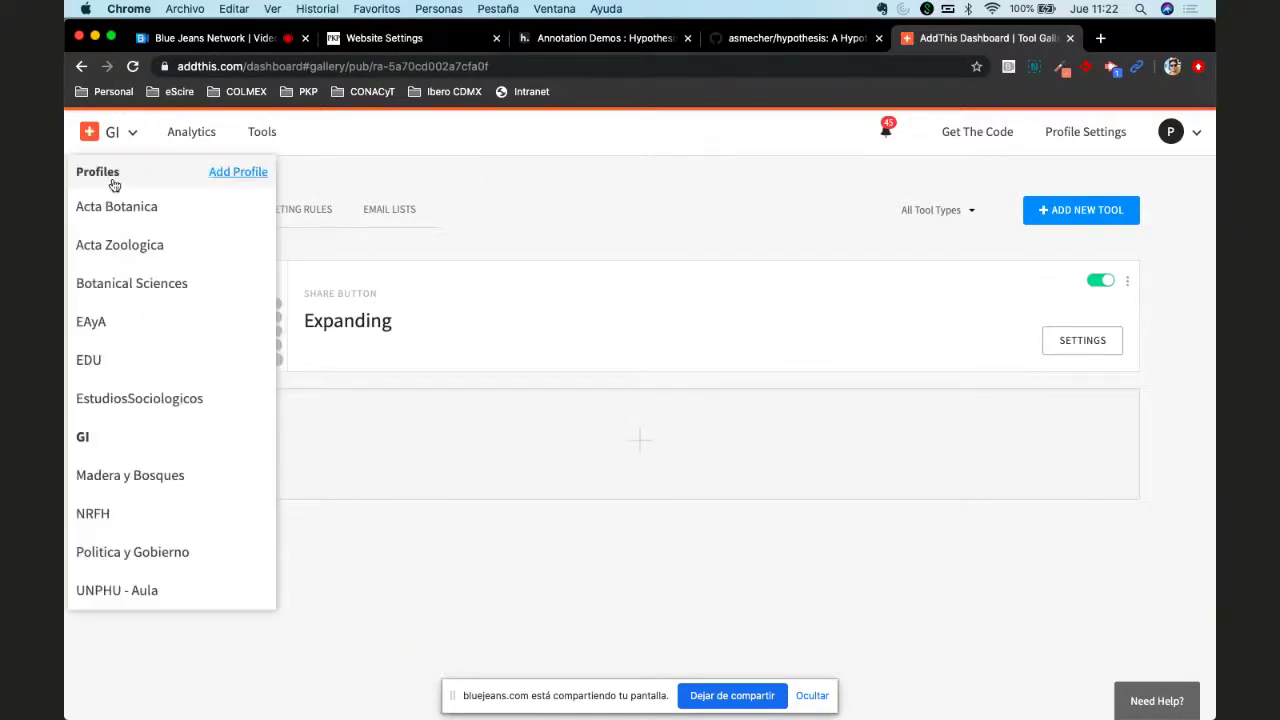
pyautogui.click(228, 172)
pyautogui.click(498, 295)
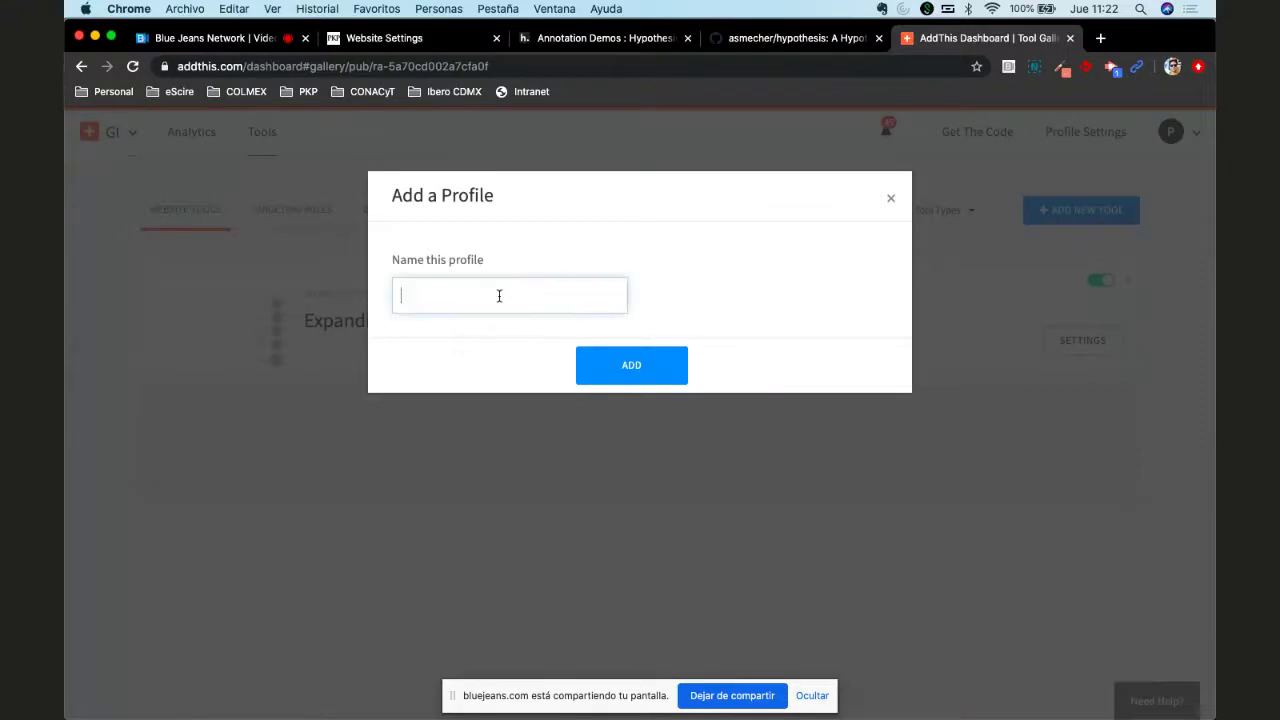
pyautogui.write('eScire')
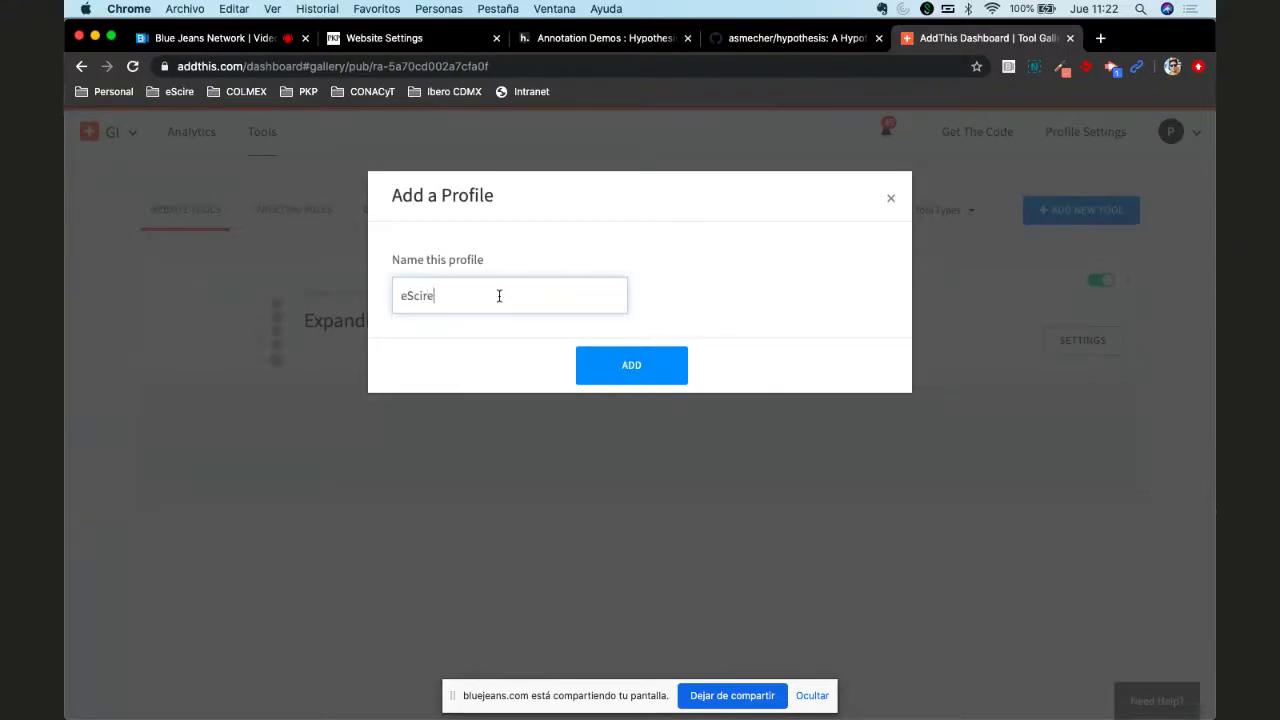
pyautogui.click(623, 367)
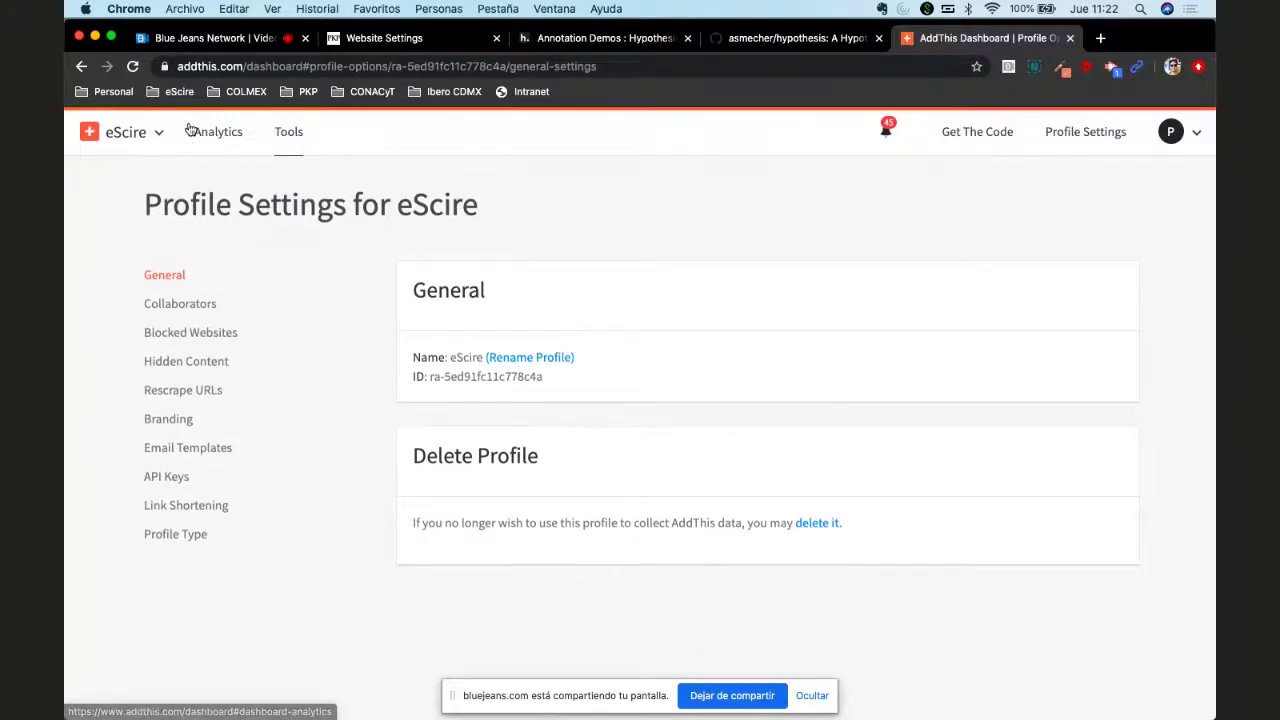
# Step: Start adding a new website tool to the eScire profile, choosing Share Buttons
pyautogui.click(286, 138)
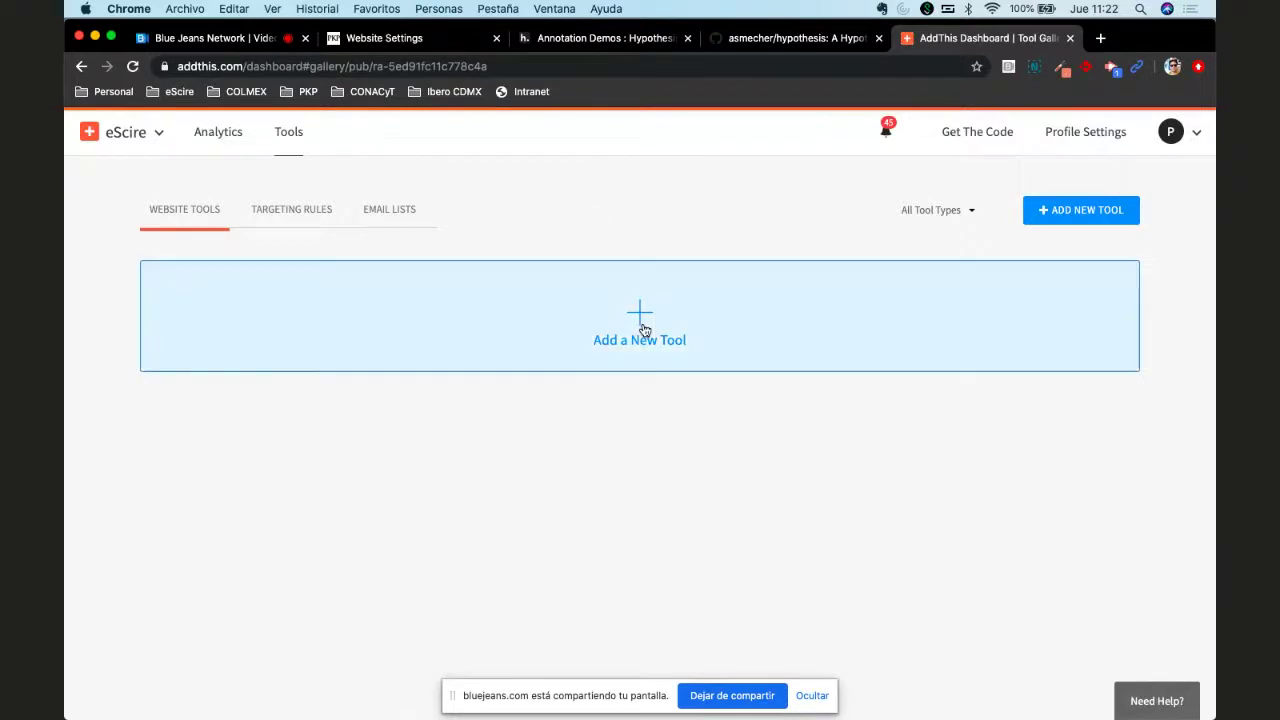
pyautogui.click(676, 335)
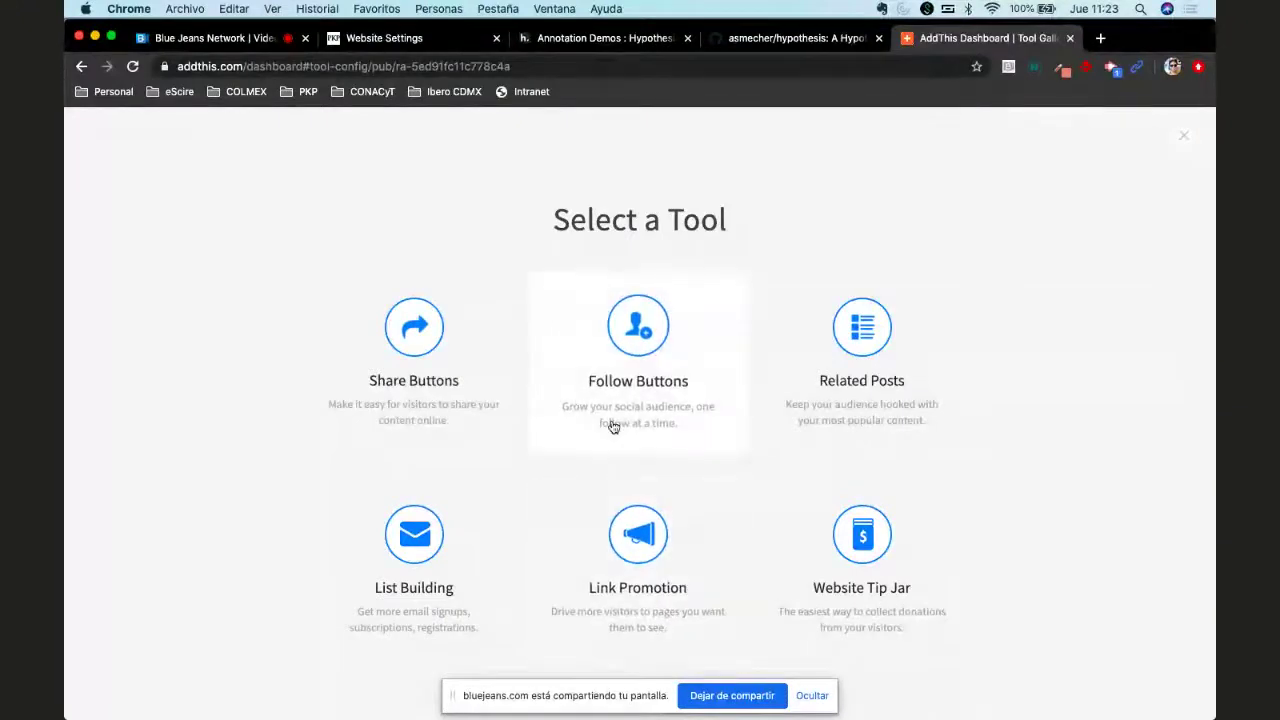
pyautogui.click(413, 331)
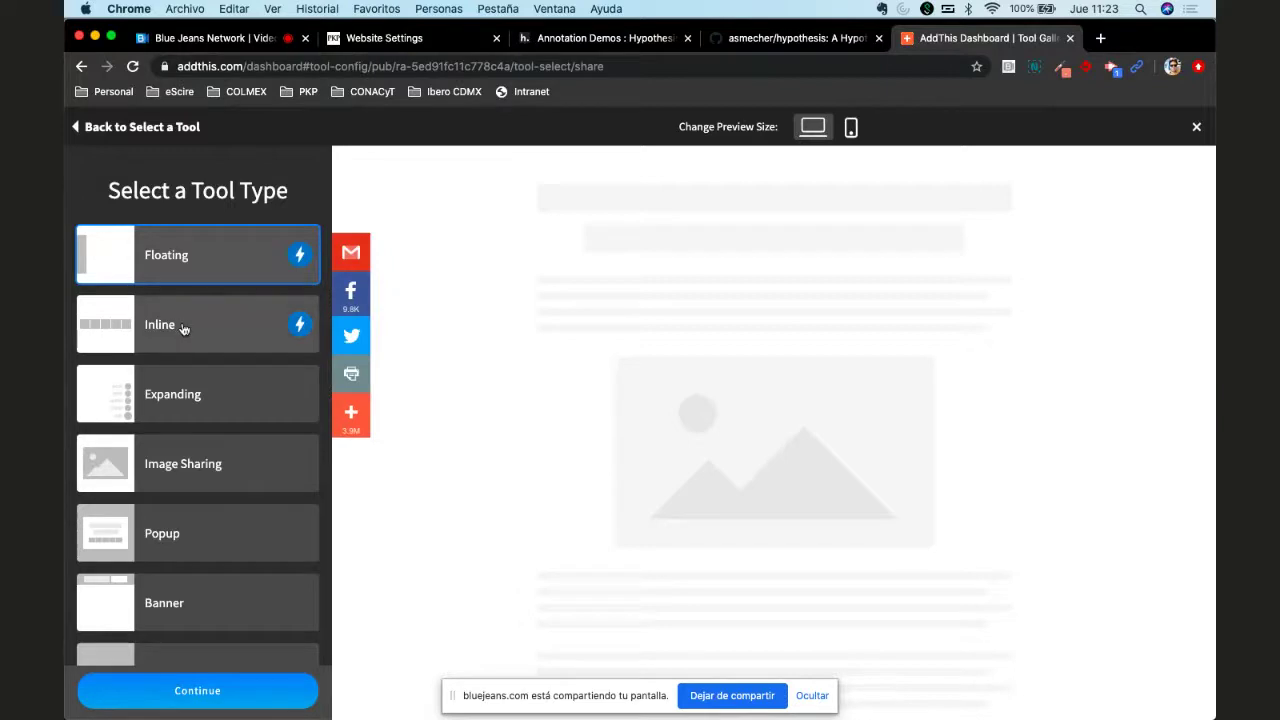
# Step: Preview how the Inline, Expanding and Popup share button types look on a sample page
pyautogui.scroll(-1, 475, 373)
pyautogui.scroll(1, 475, 373)
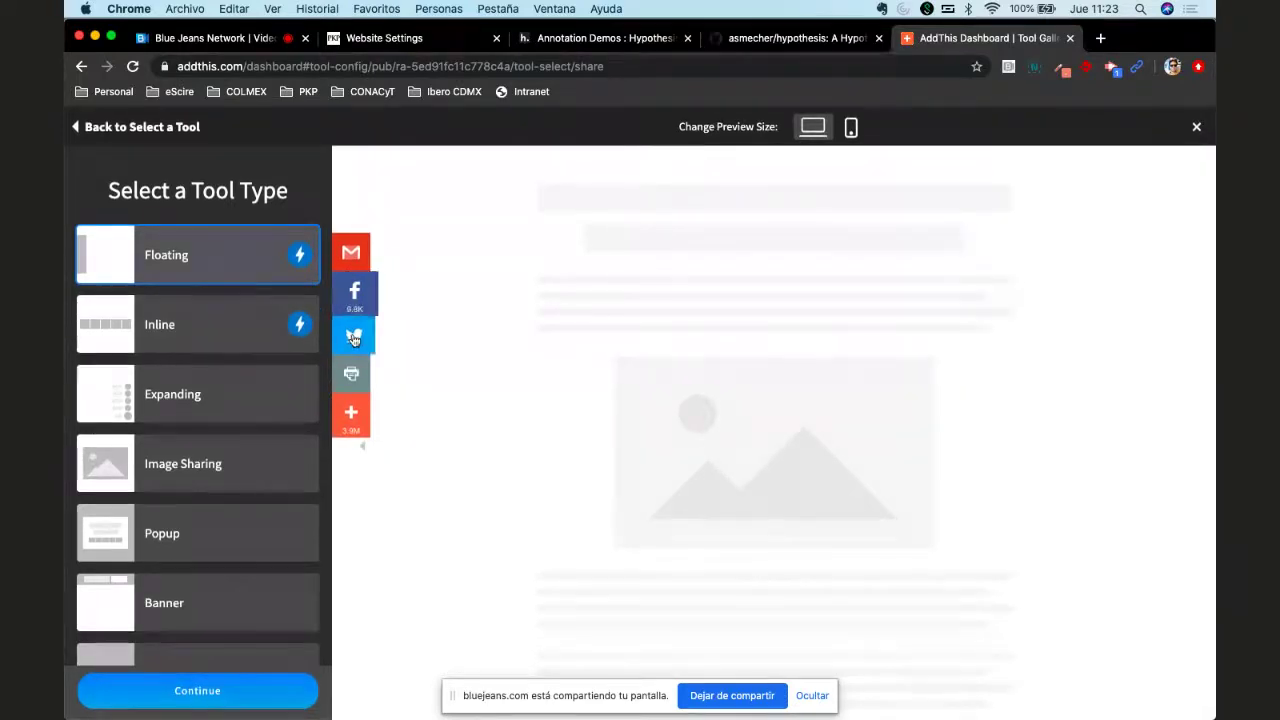
pyautogui.click(230, 324)
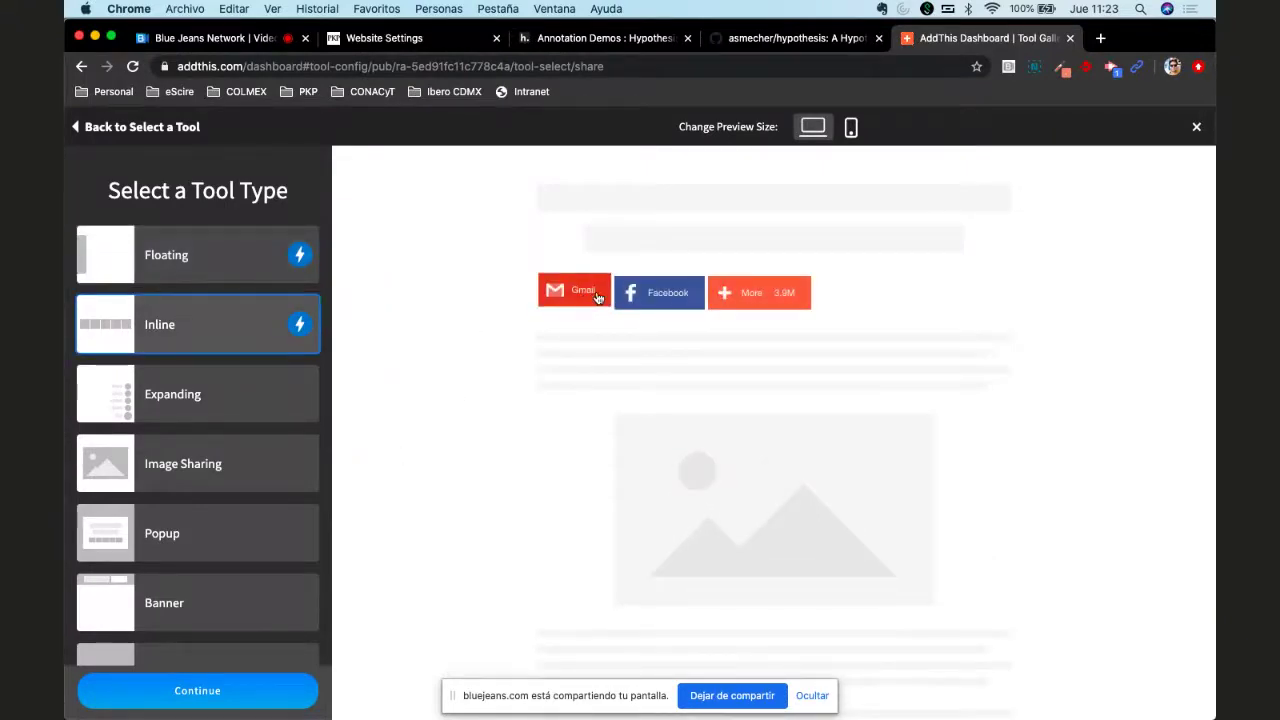
pyautogui.click(210, 398)
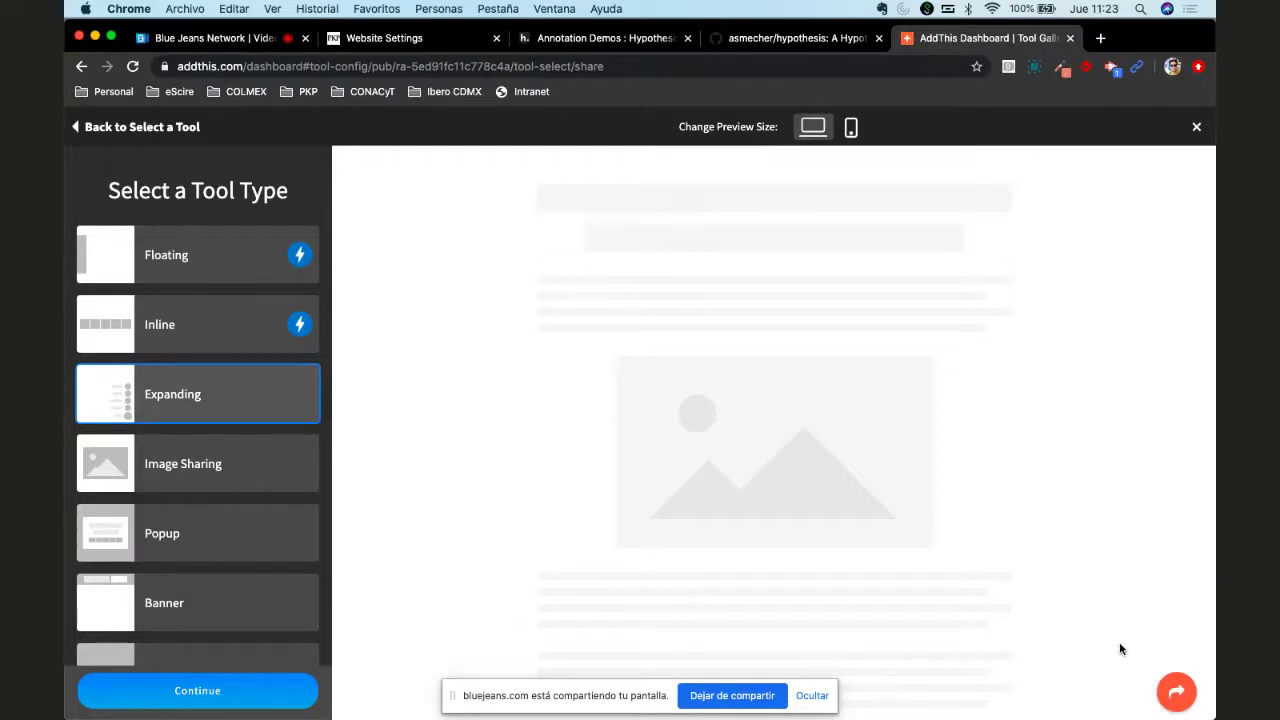
pyautogui.moveTo(1180, 712)
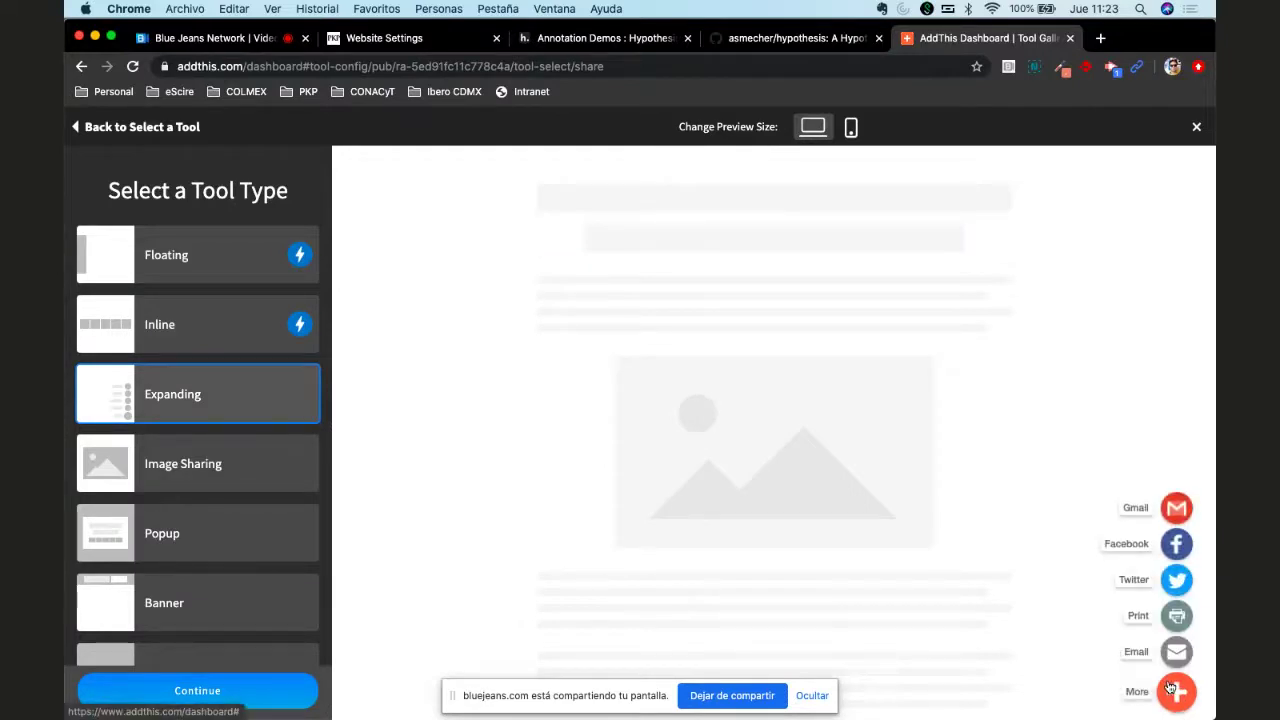
pyautogui.click(225, 530)
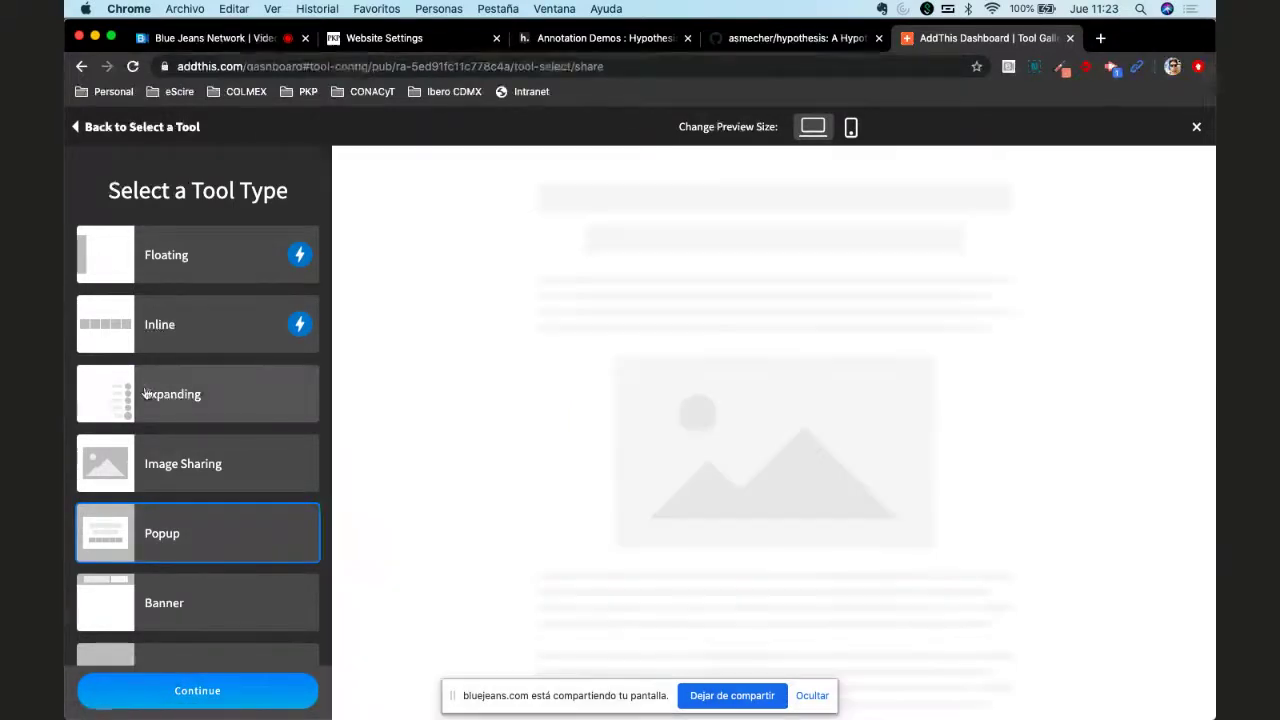
# Step: Choose the Expanding share tool type, preview its expanded buttons, and continue to its configuration
pyautogui.click(145, 393)
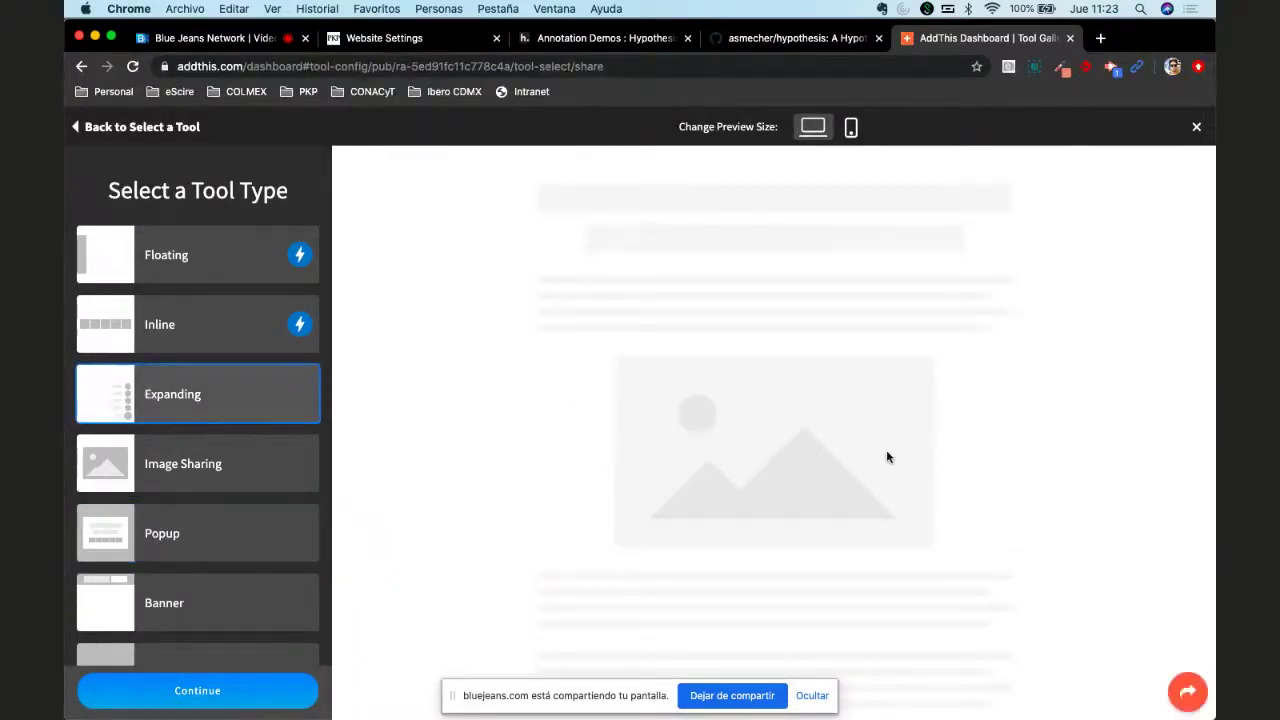
pyautogui.moveTo(1187, 691)
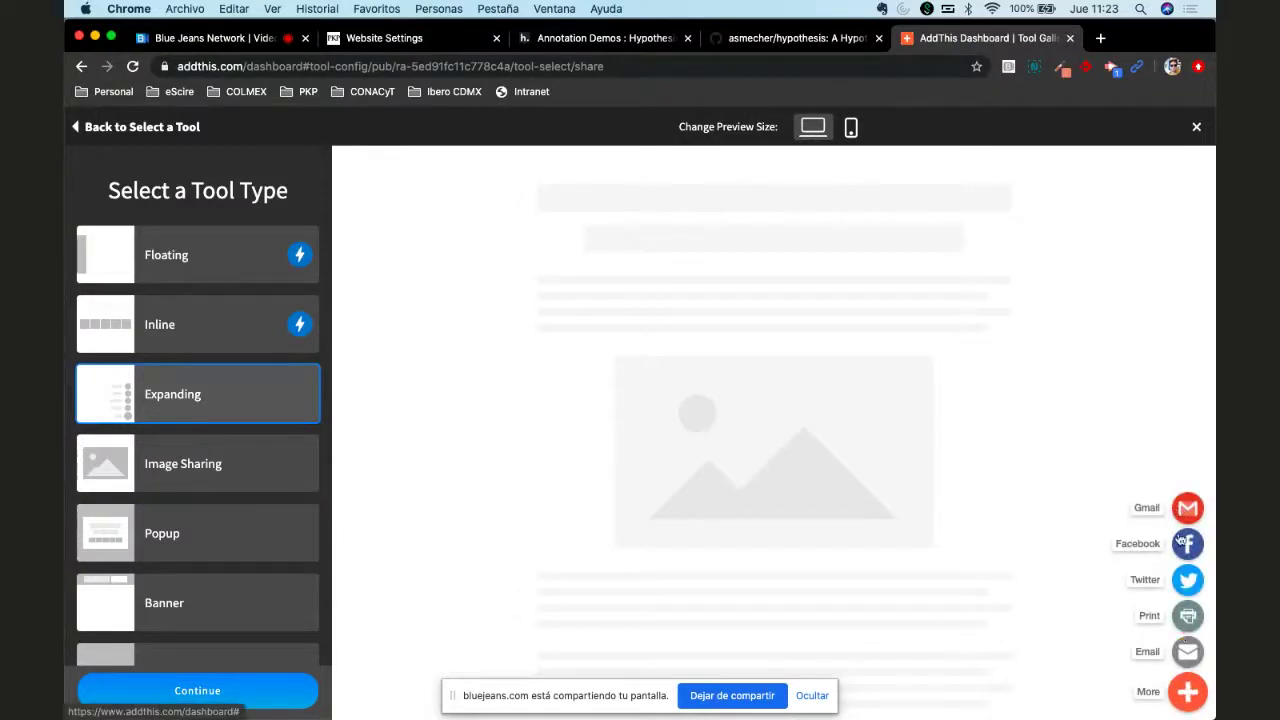
pyautogui.click(190, 691)
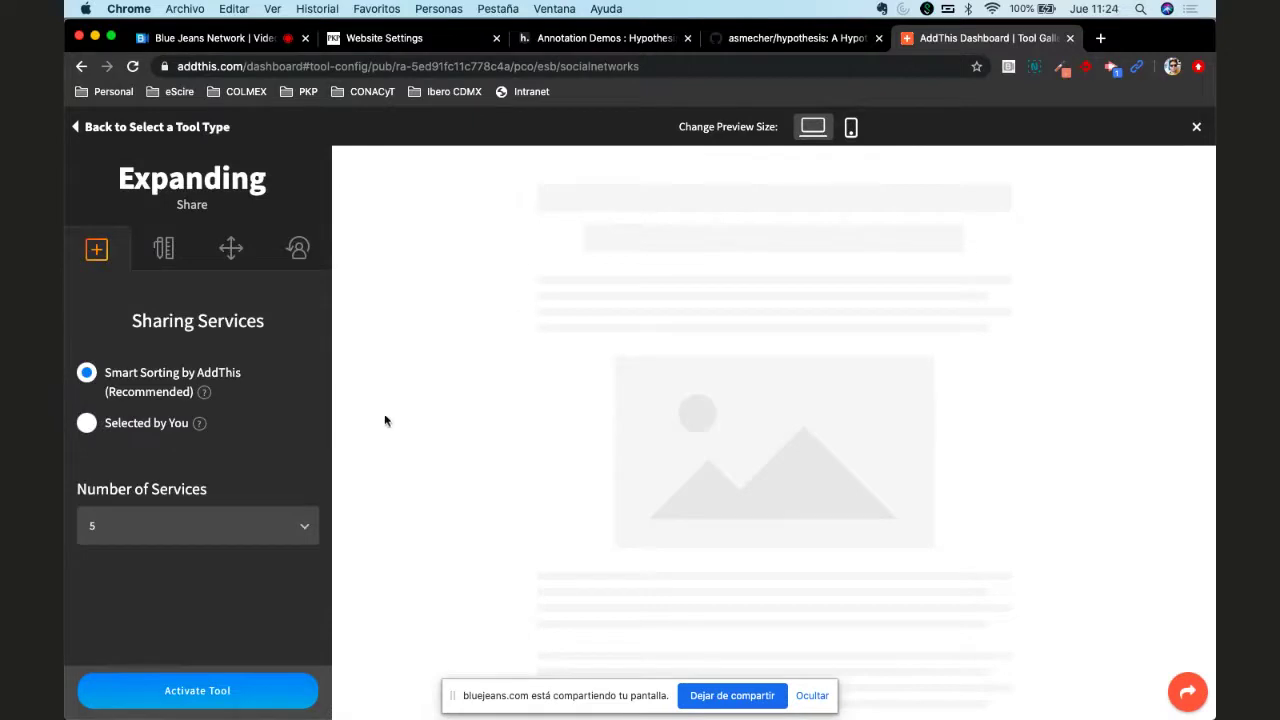
# Step: Set the sharing services to Selected by You, remove Pinterest, Email and AddThis from the list, and activate the tool
pyautogui.click(119, 425)
pyautogui.scroll(-2, 276, 453)
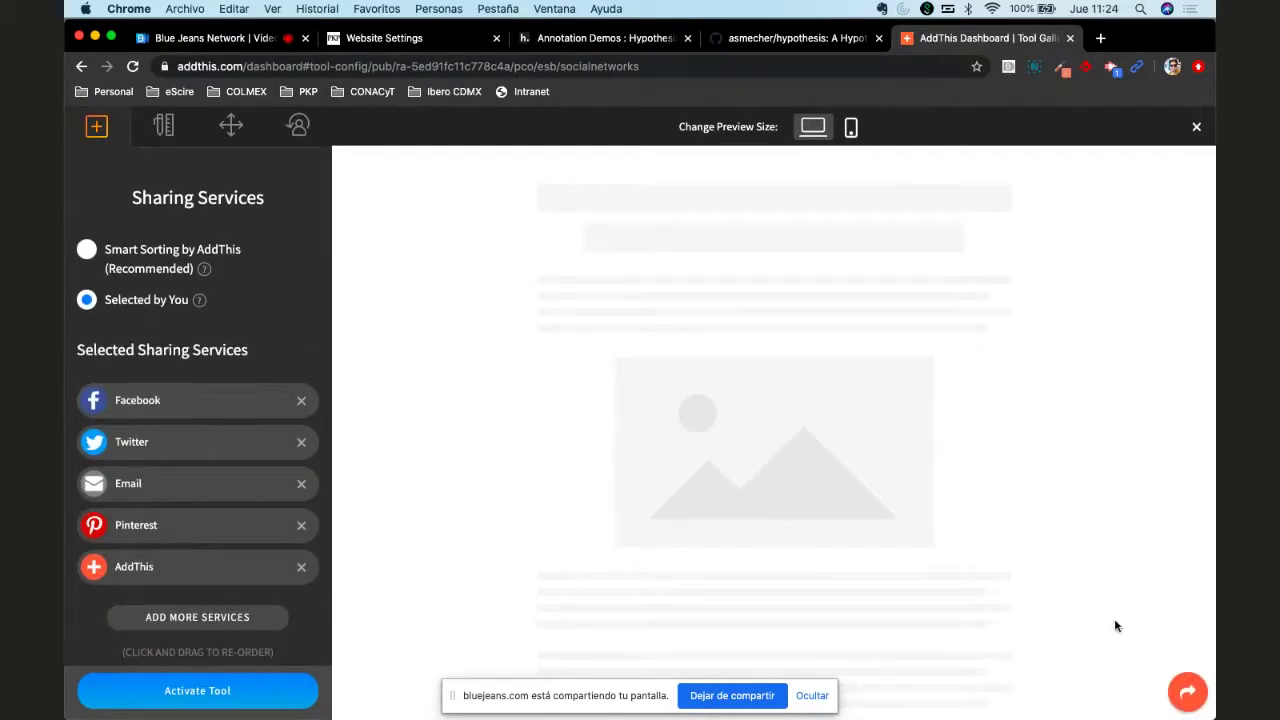
pyautogui.click(301, 525)
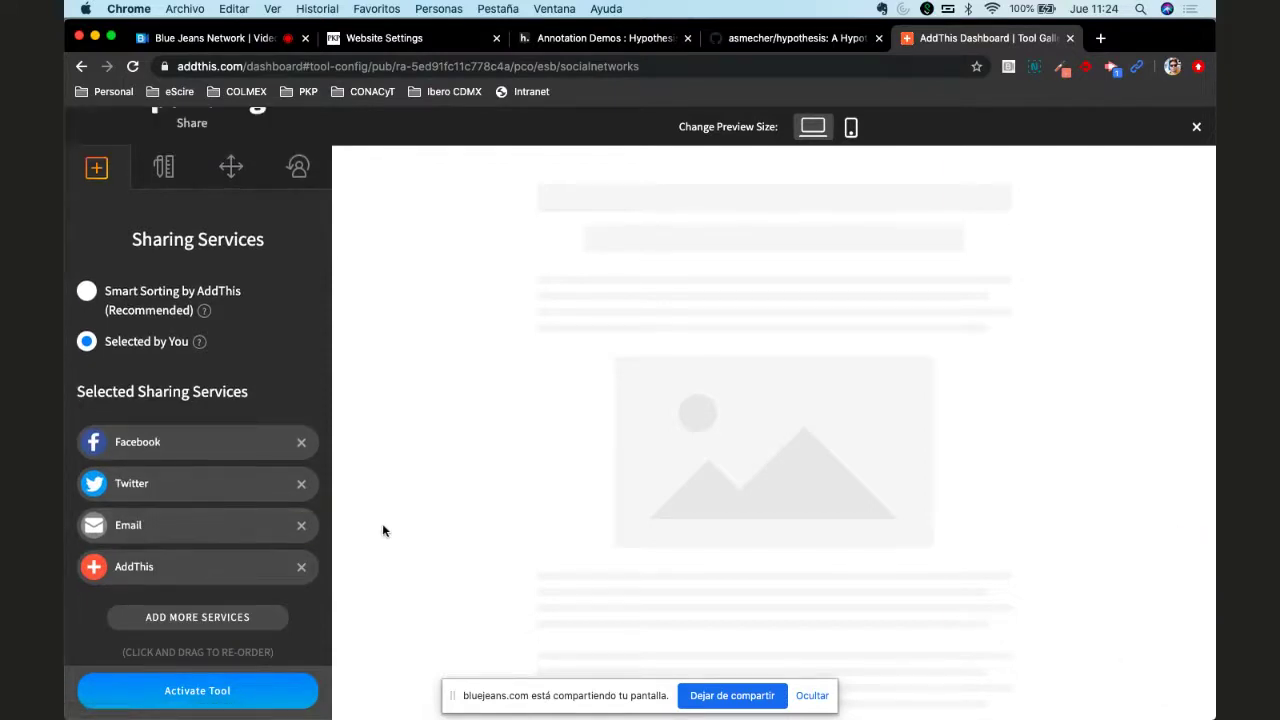
pyautogui.click(301, 525)
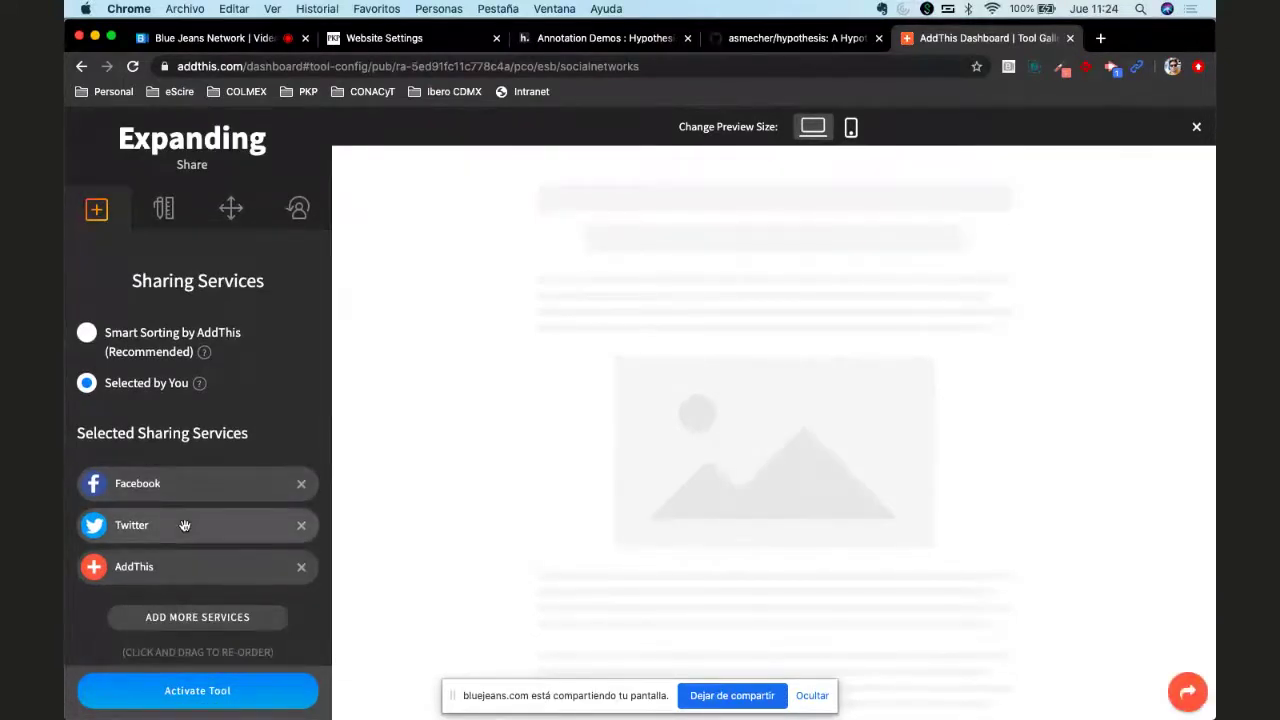
pyautogui.click(301, 567)
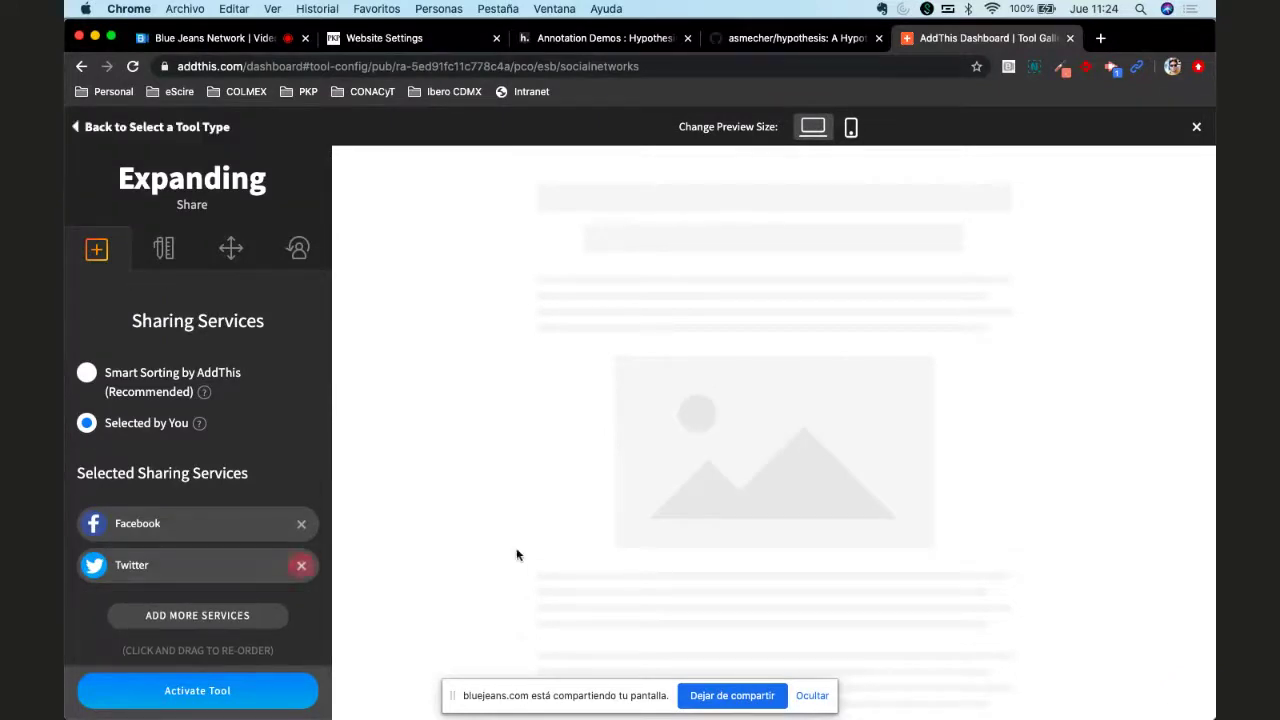
pyautogui.moveTo(1187, 688)
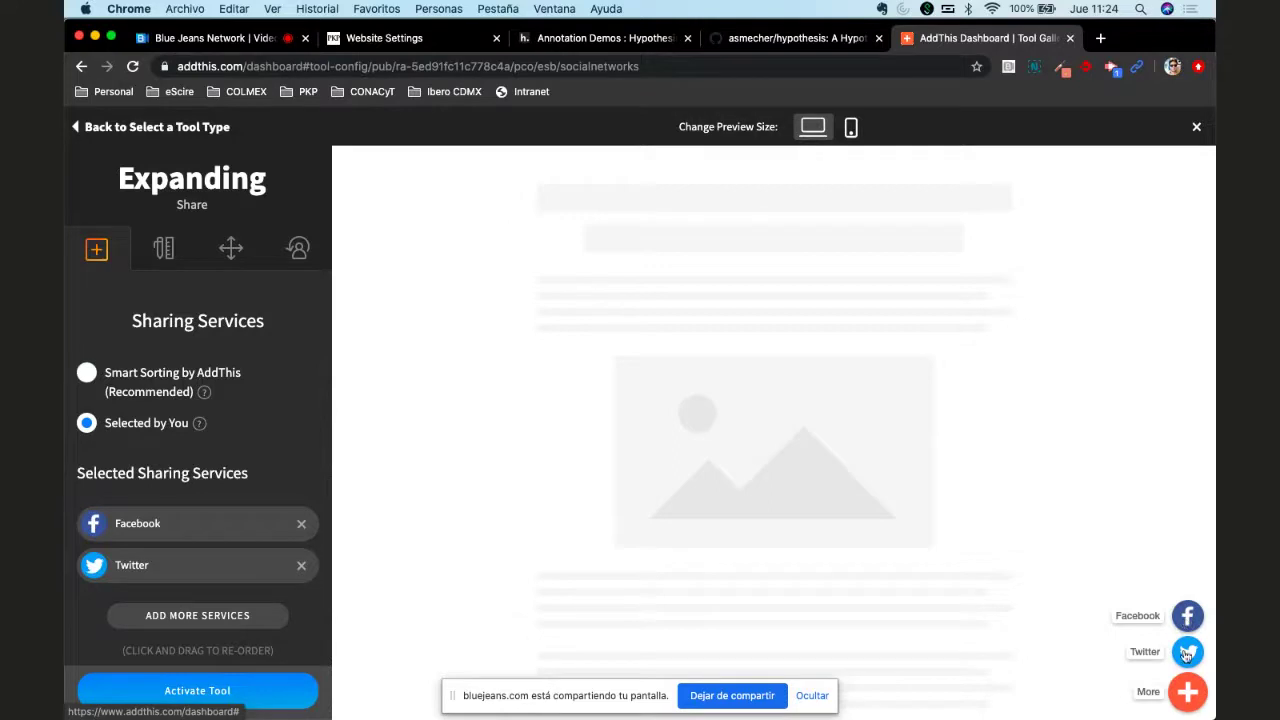
pyautogui.click(199, 694)
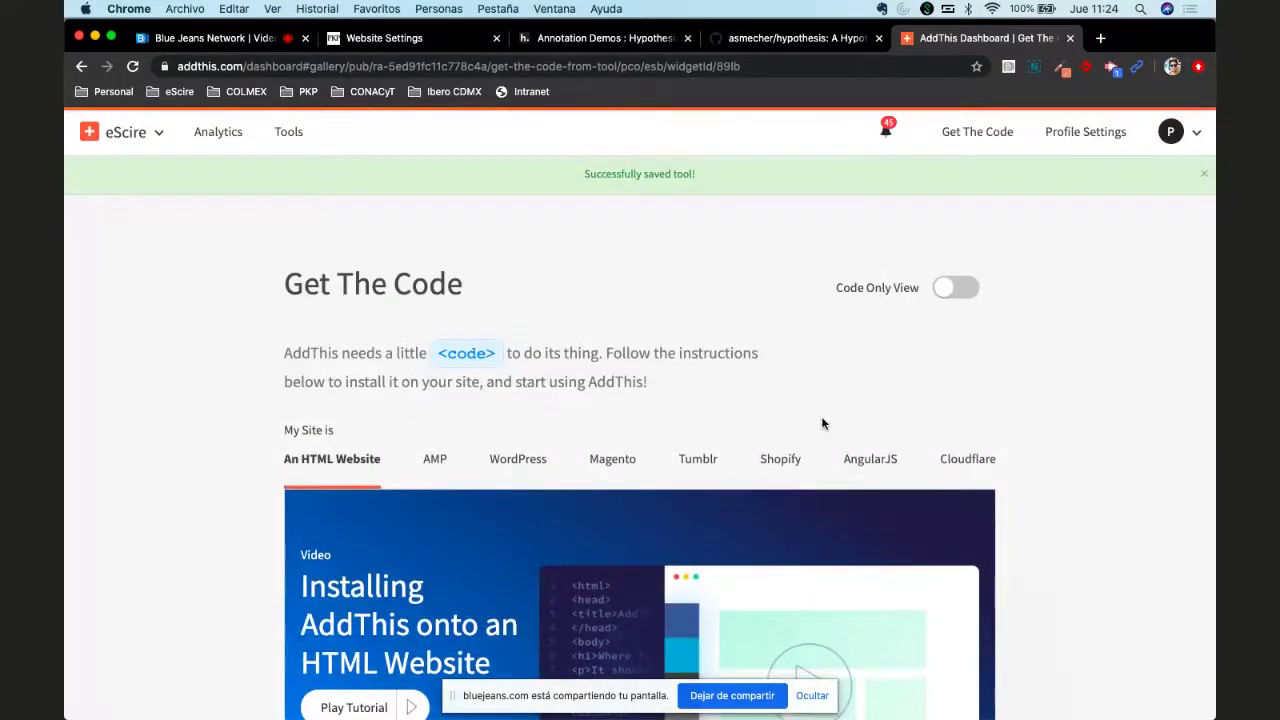
# Step: Turn on the code-only view for an HTML website and copy the entire AddThis install code
pyautogui.click(947, 298)
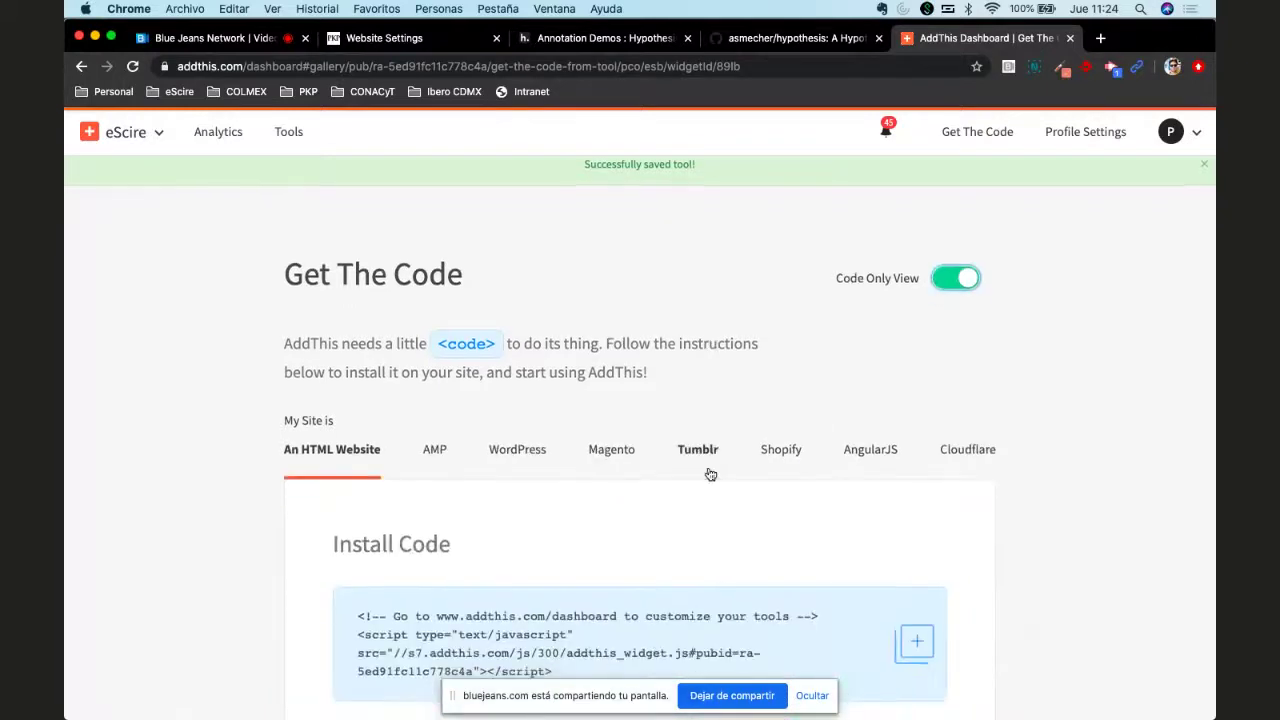
pyautogui.scroll(-3, 709, 471)
pyautogui.click(412, 453)
pyautogui.press('super+c')
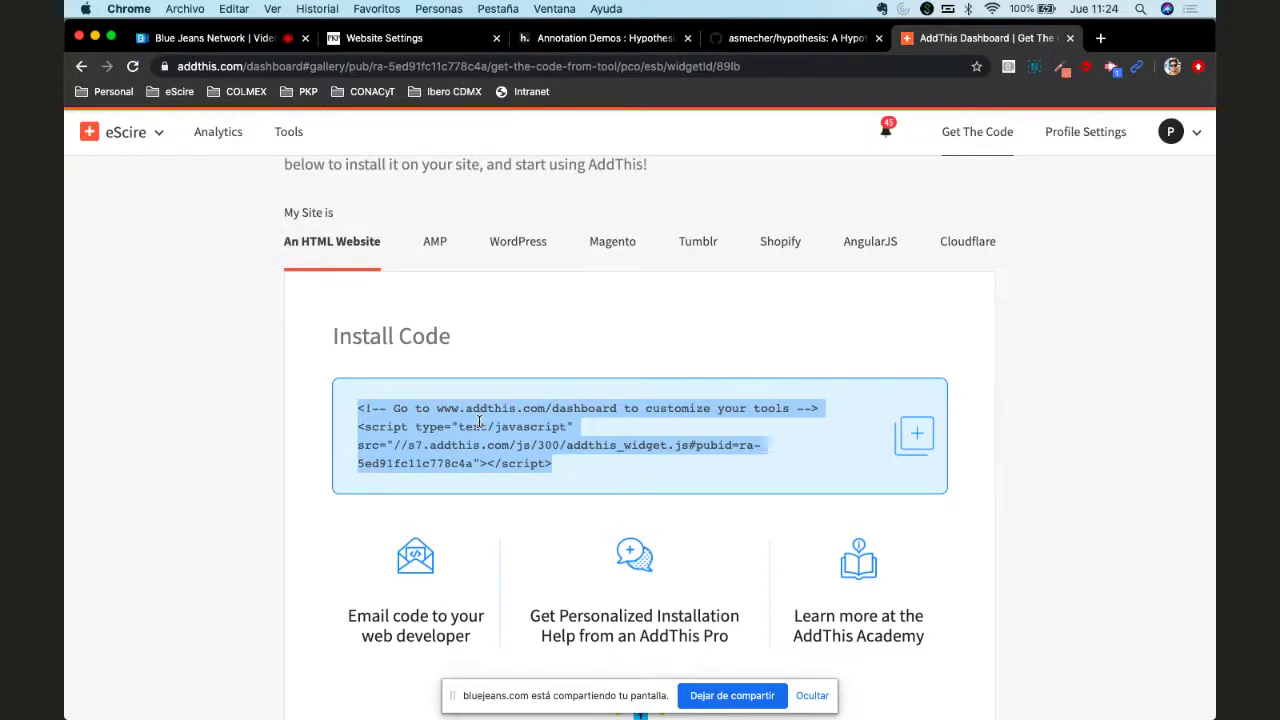
# Step: Switch to the OJS website settings, find and enable the Custom Block Manager plugin, and open its custom block management
pyautogui.click(184, 40)
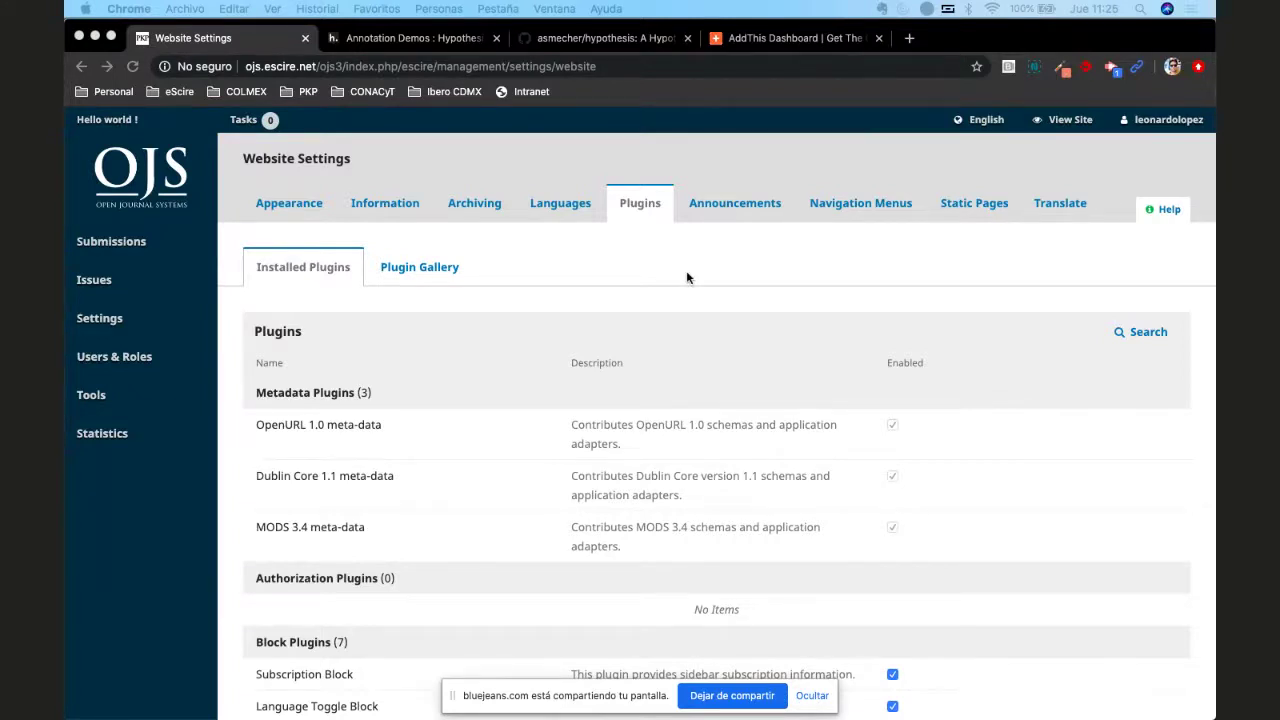
pyautogui.click(796, 40)
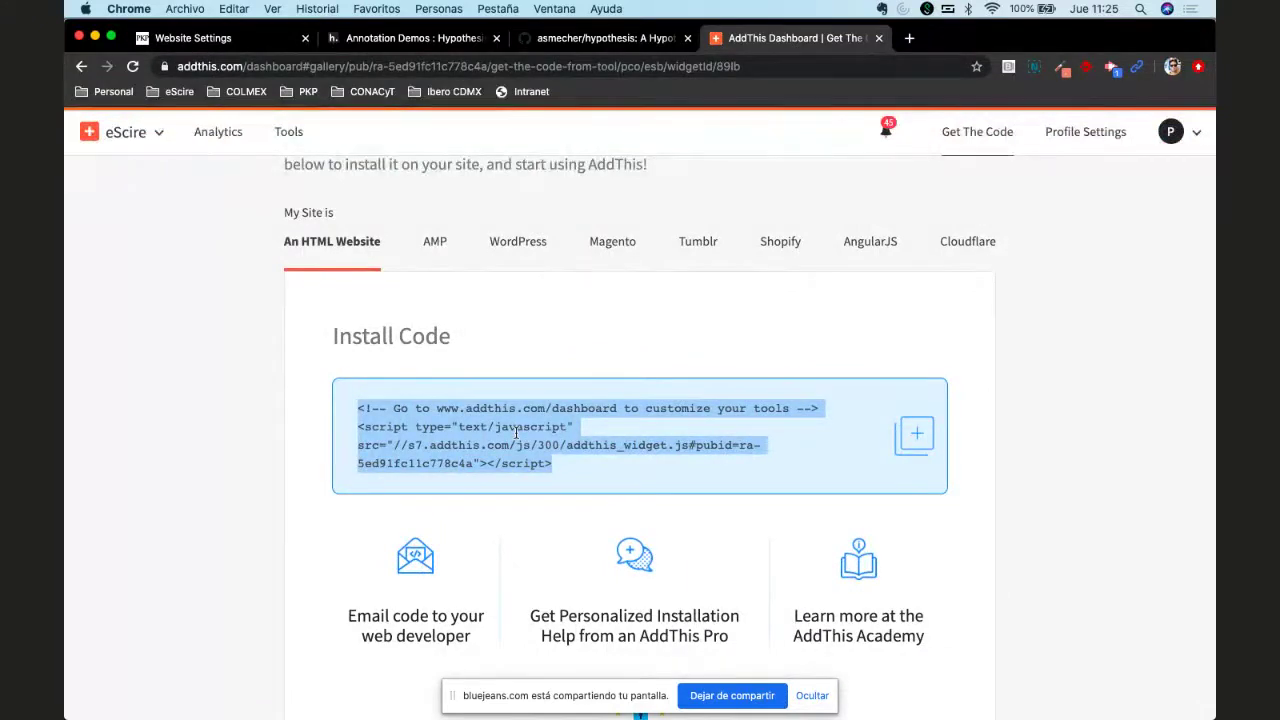
pyautogui.click(185, 40)
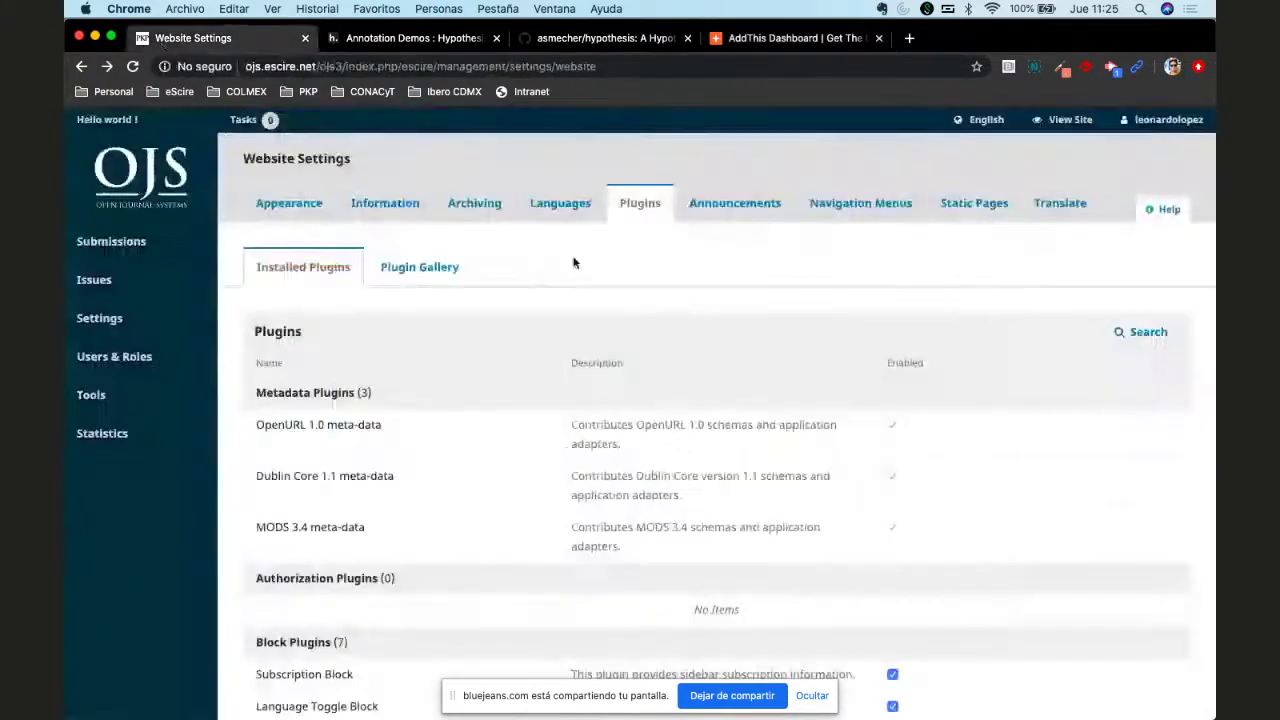
pyautogui.press('super+f')
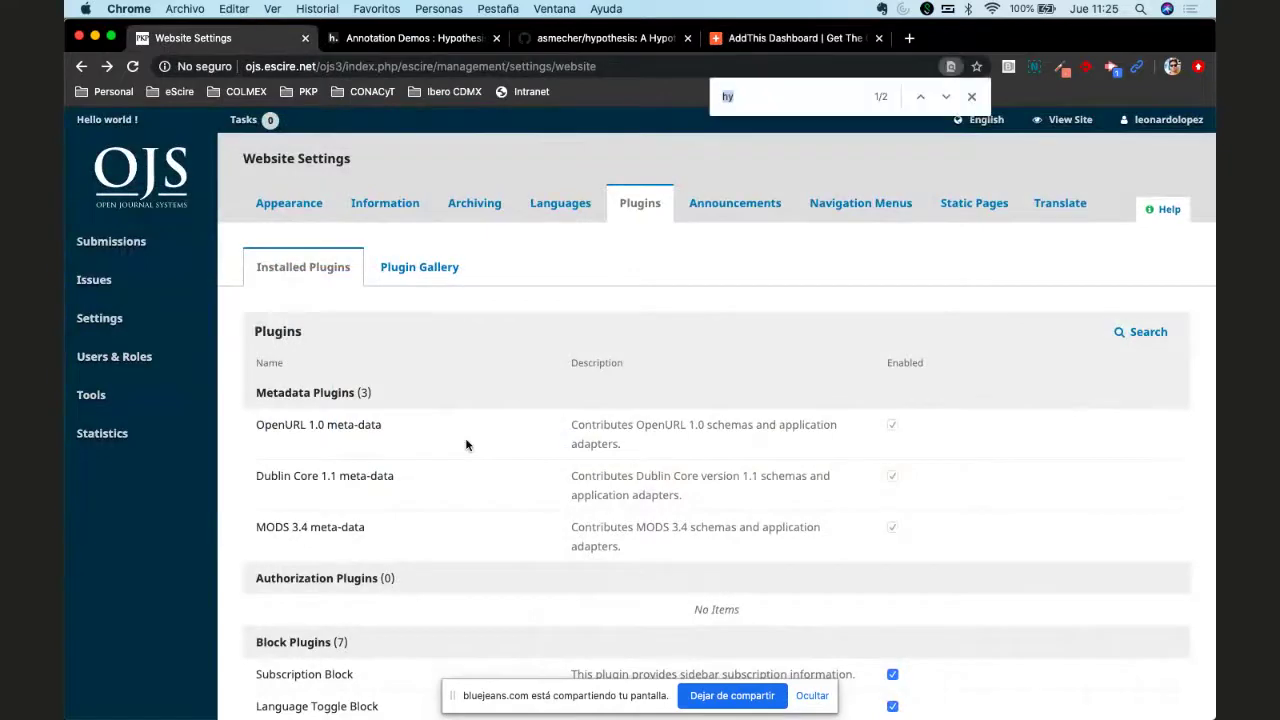
pyautogui.write('custo')
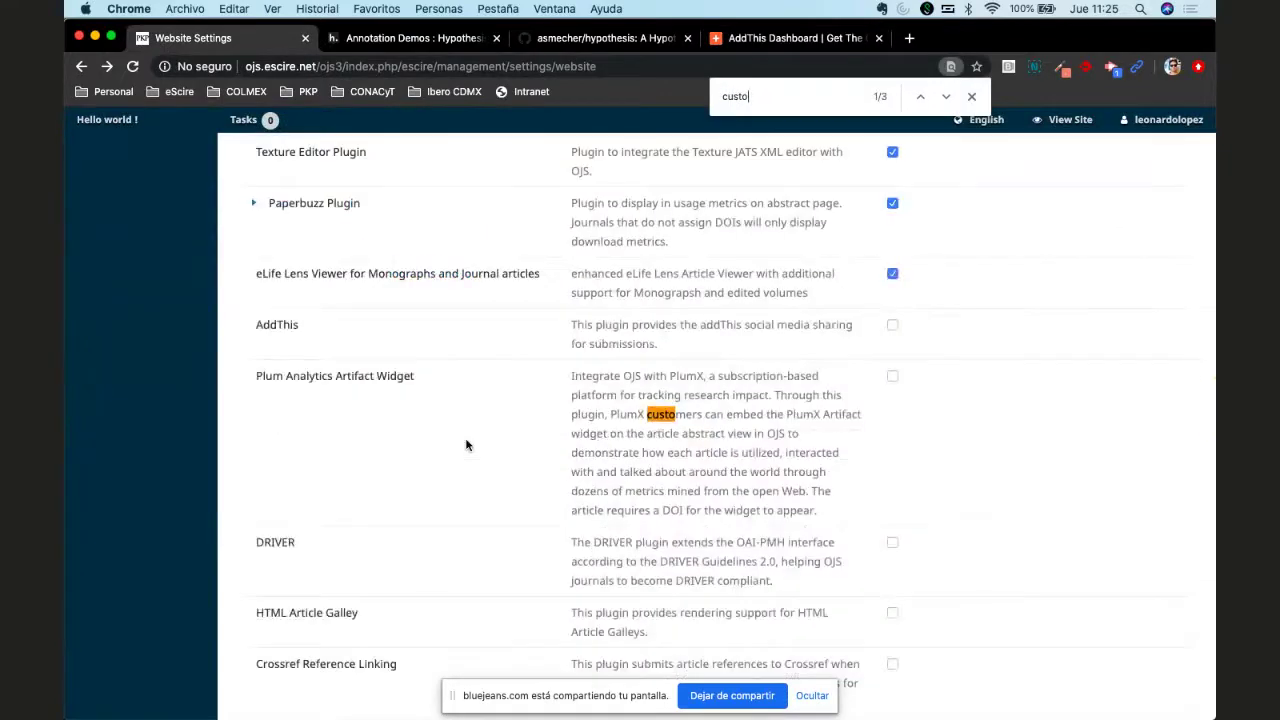
pyautogui.press('Return')
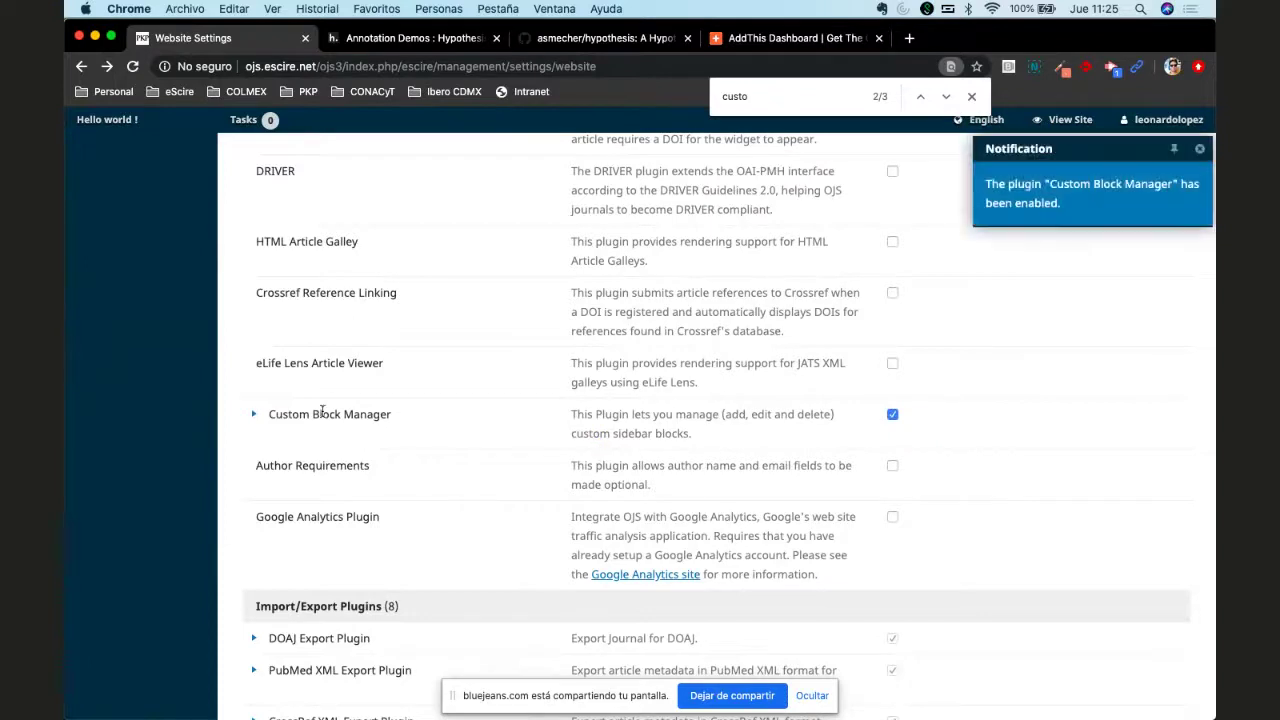
pyautogui.click(253, 414)
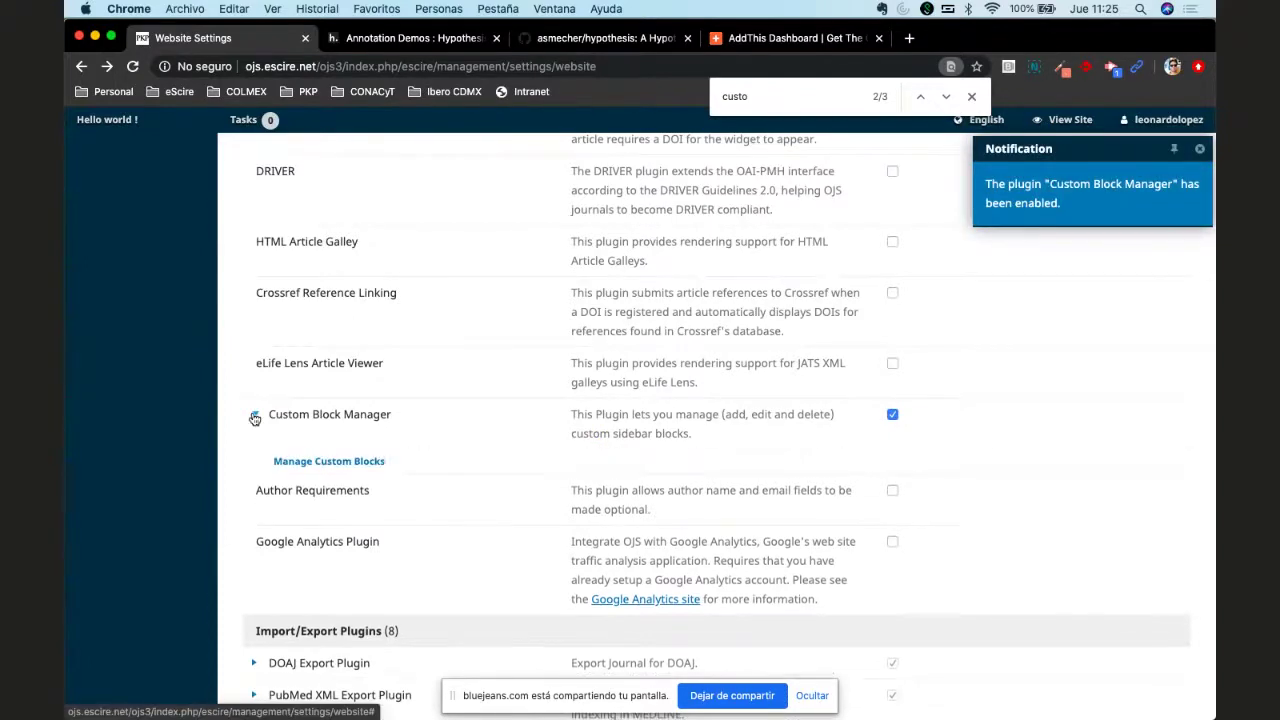
pyautogui.click(310, 463)
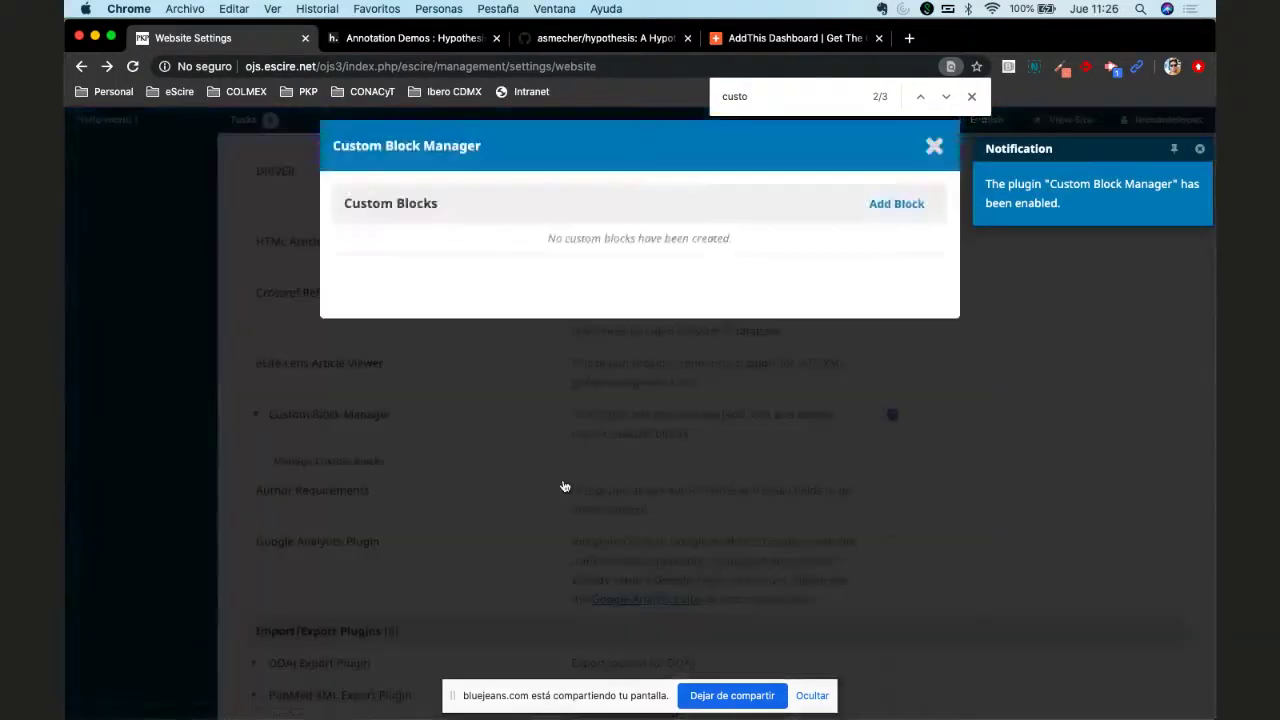
# Step: Start a new custom block named Compartir and paste the AddThis install code into its content as source code
pyautogui.click(881, 204)
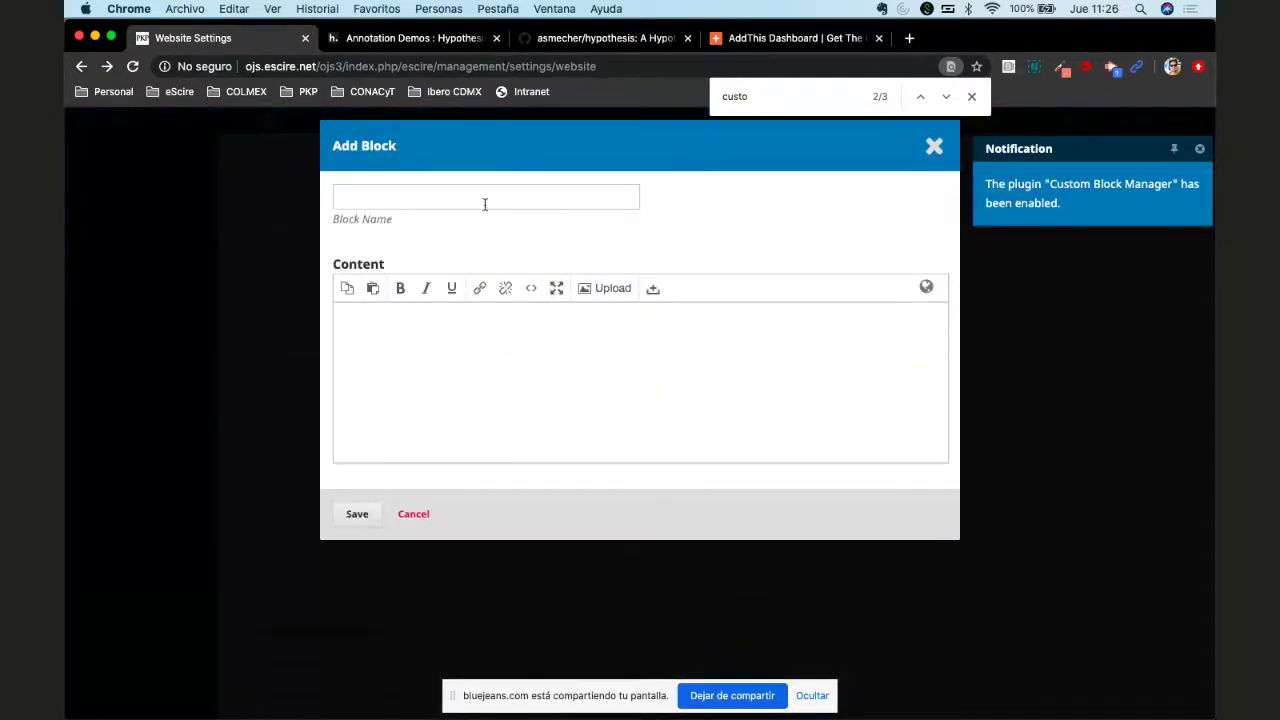
pyautogui.click(485, 204)
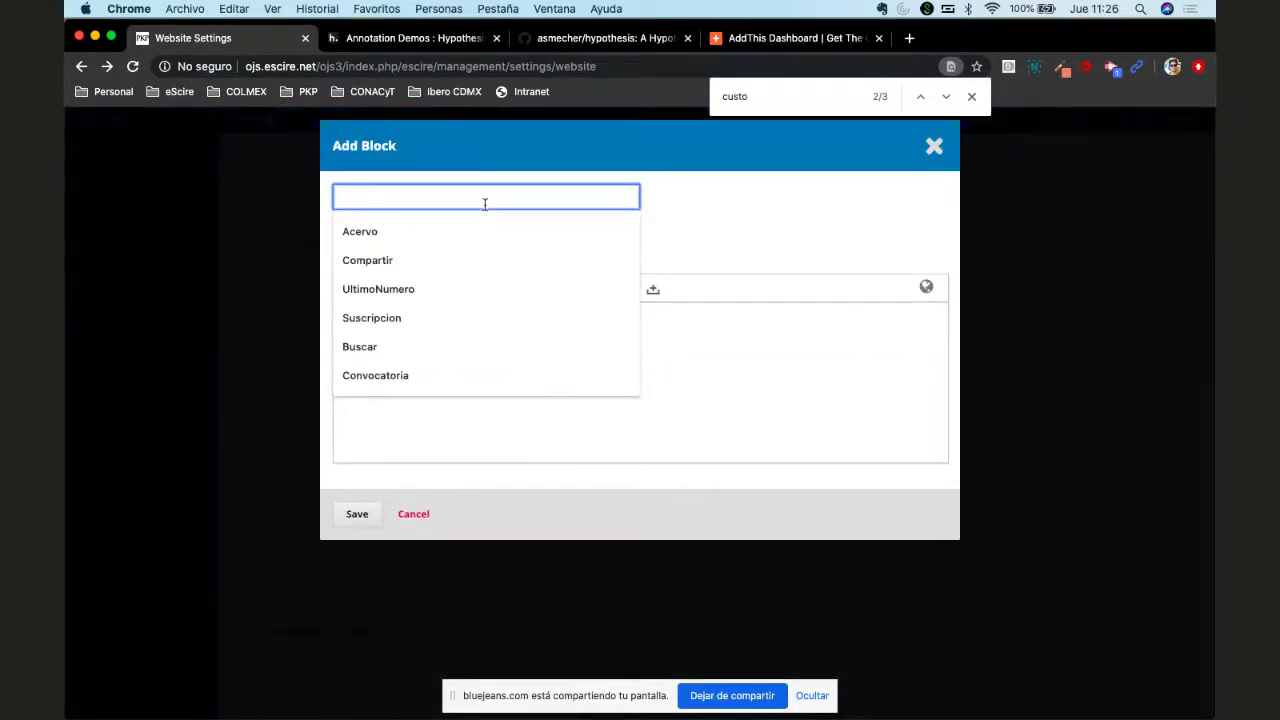
pyautogui.write('Comparit')
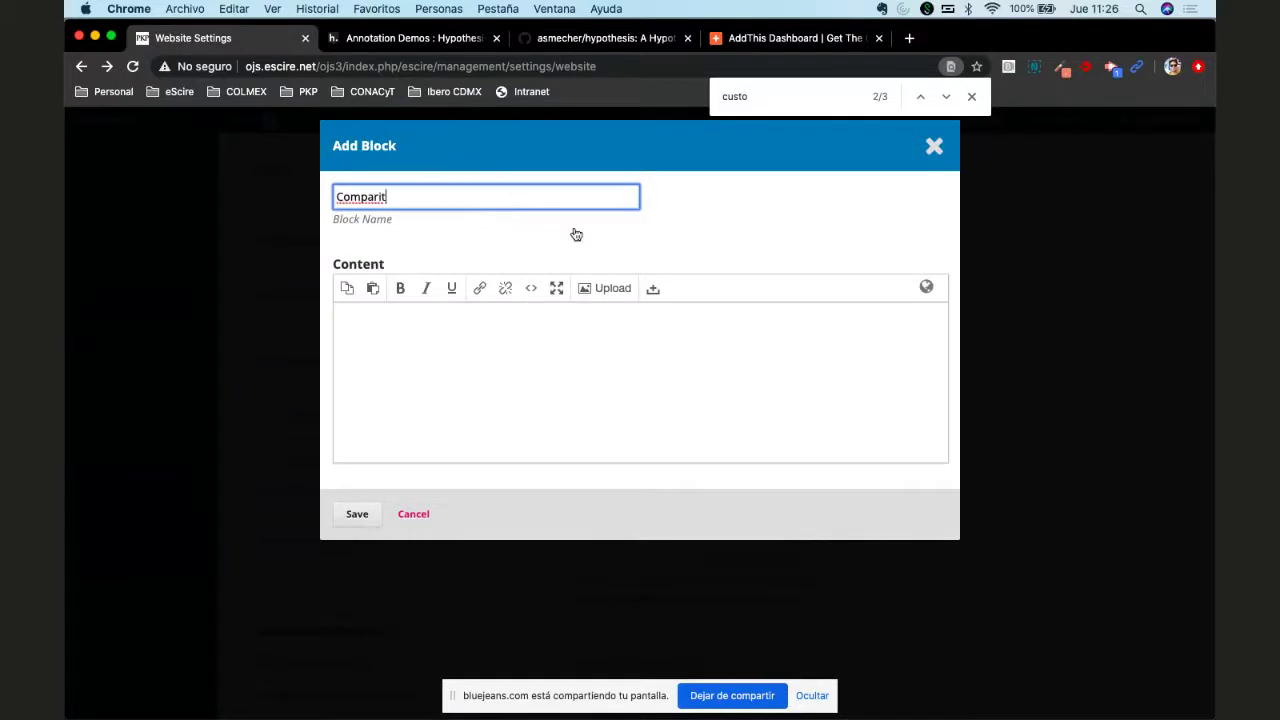
pyautogui.press('BackSpace')
pyautogui.press('BackSpace')
pyautogui.write('tir')
pyautogui.click(531, 289)
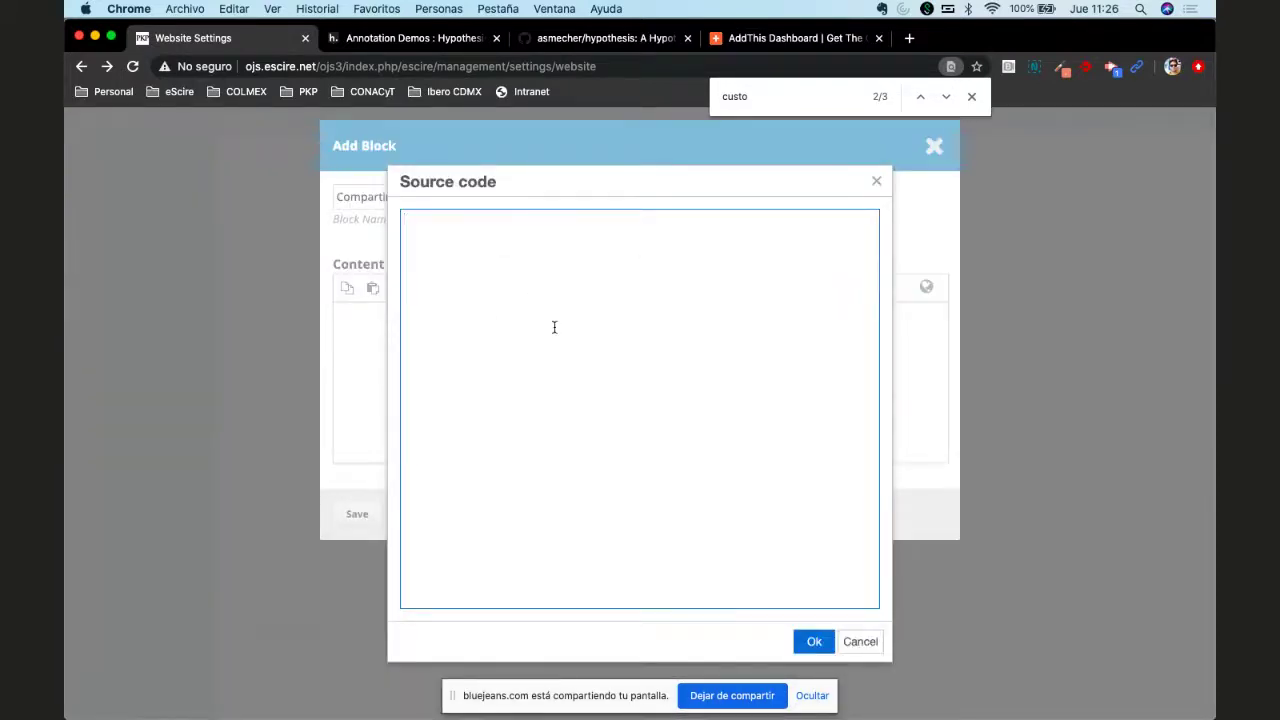
pyautogui.press('super+v')
pyautogui.click(814, 641)
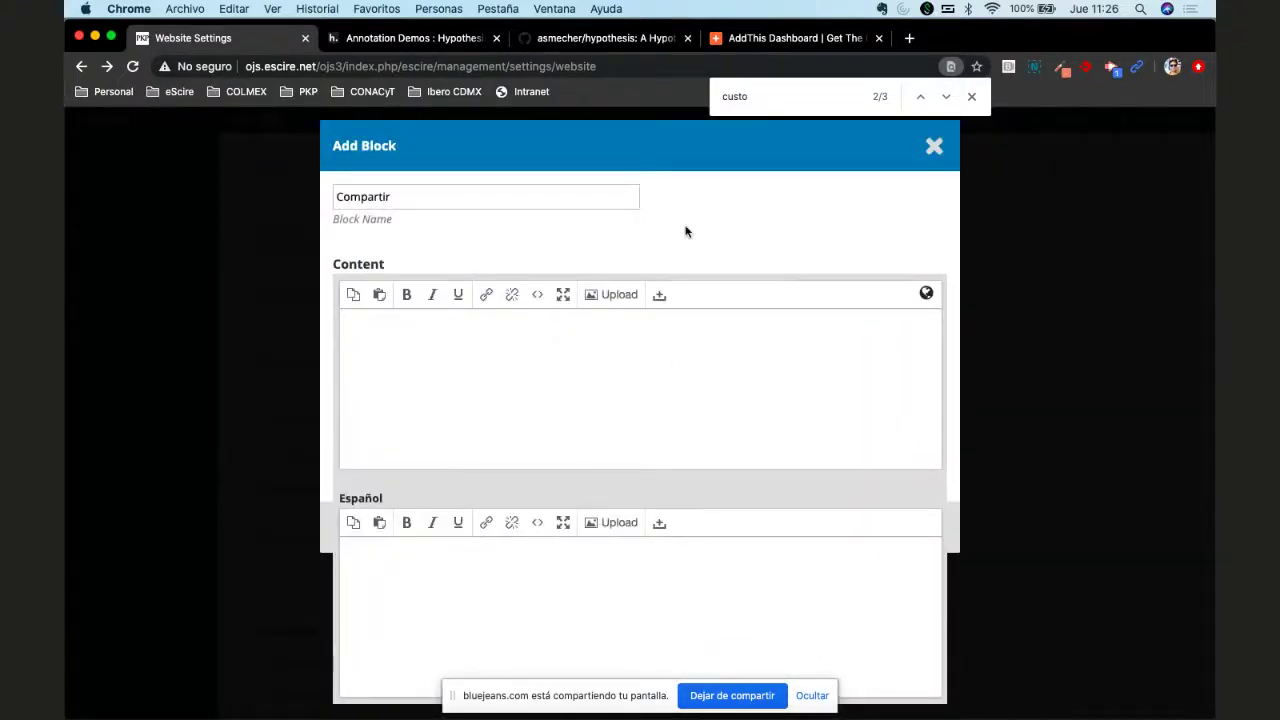
# Step: Check the Compartir block's source code, replace all of it with the copied AddThis install code, and save the block
pyautogui.click(535, 295)
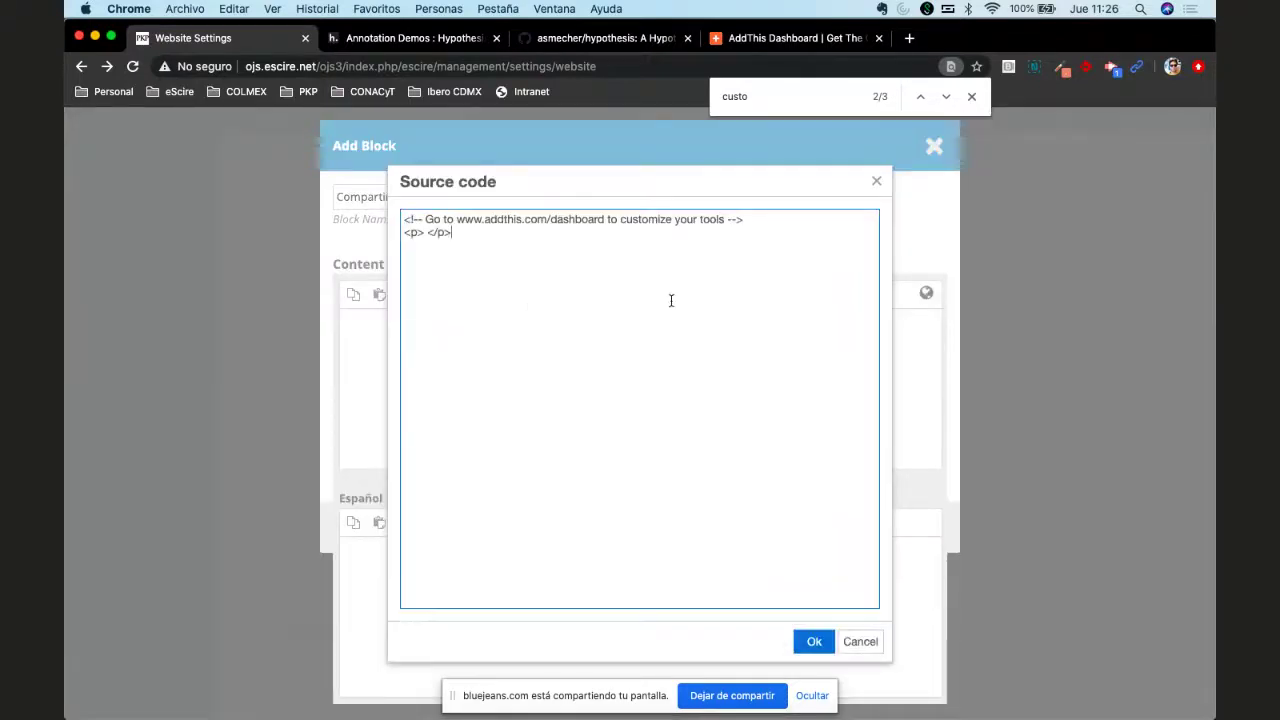
pyautogui.click(858, 641)
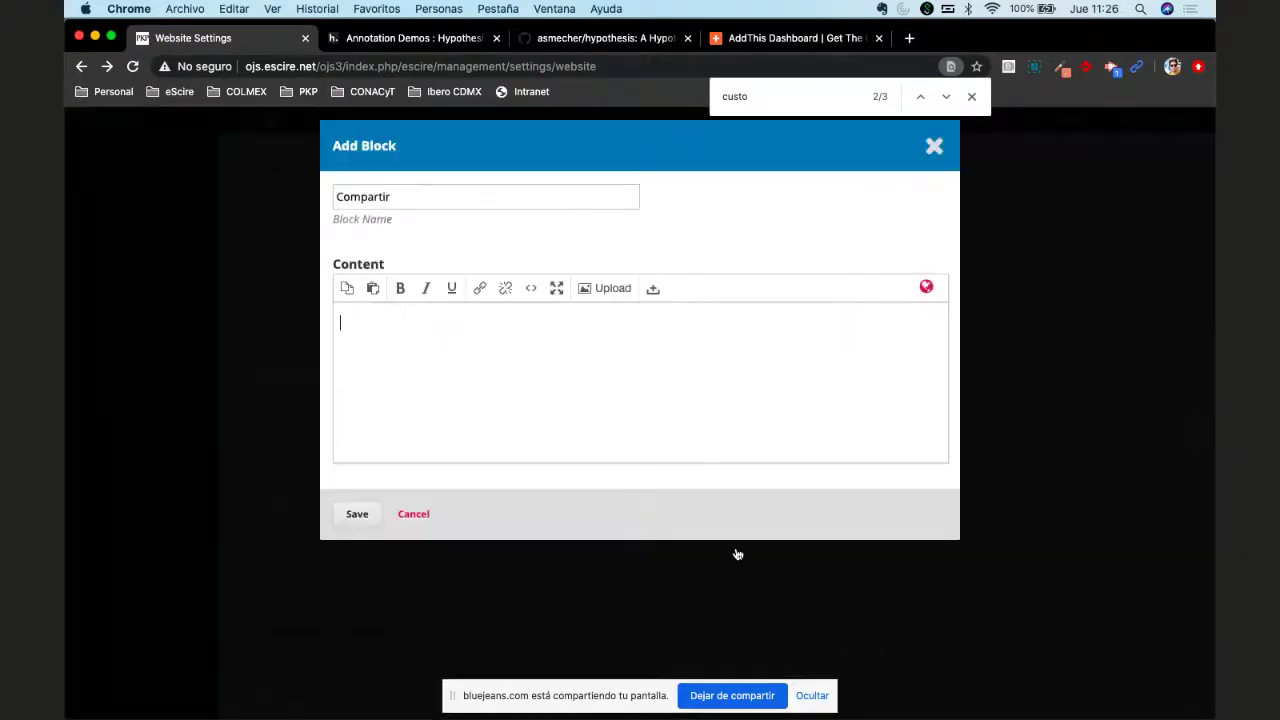
pyautogui.click(530, 289)
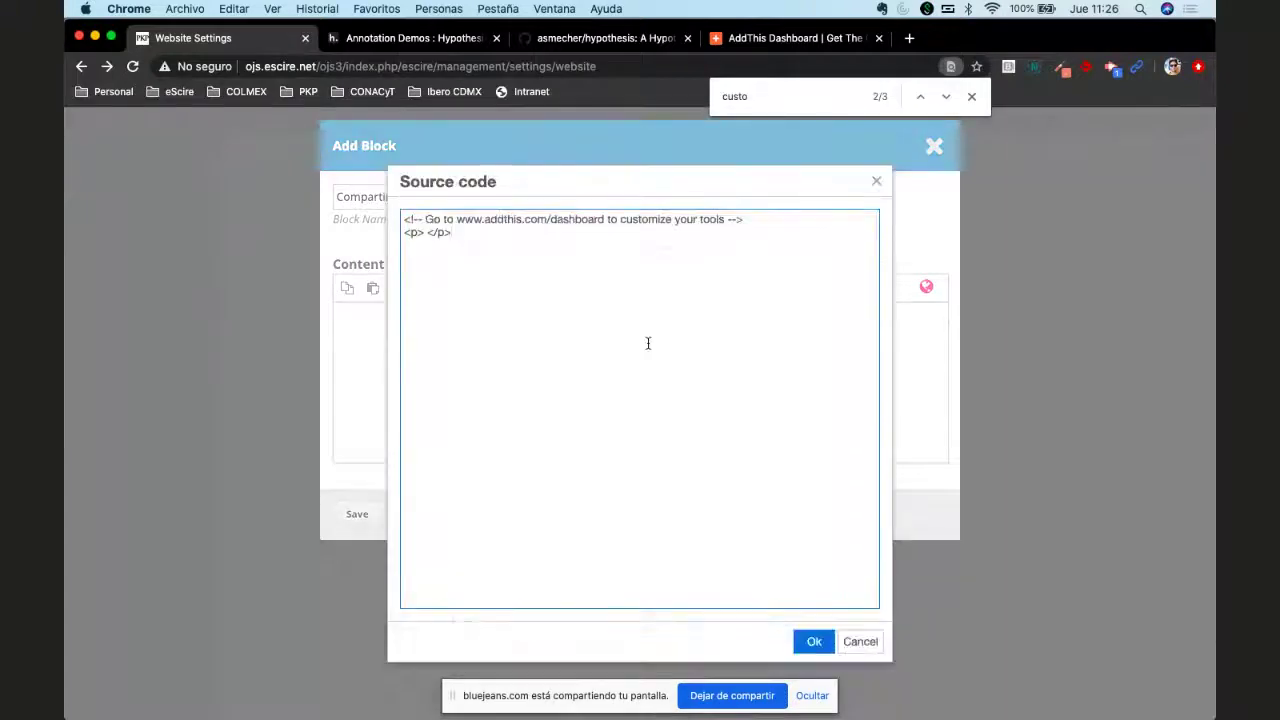
pyautogui.press('super+a')
pyautogui.press('super+v')
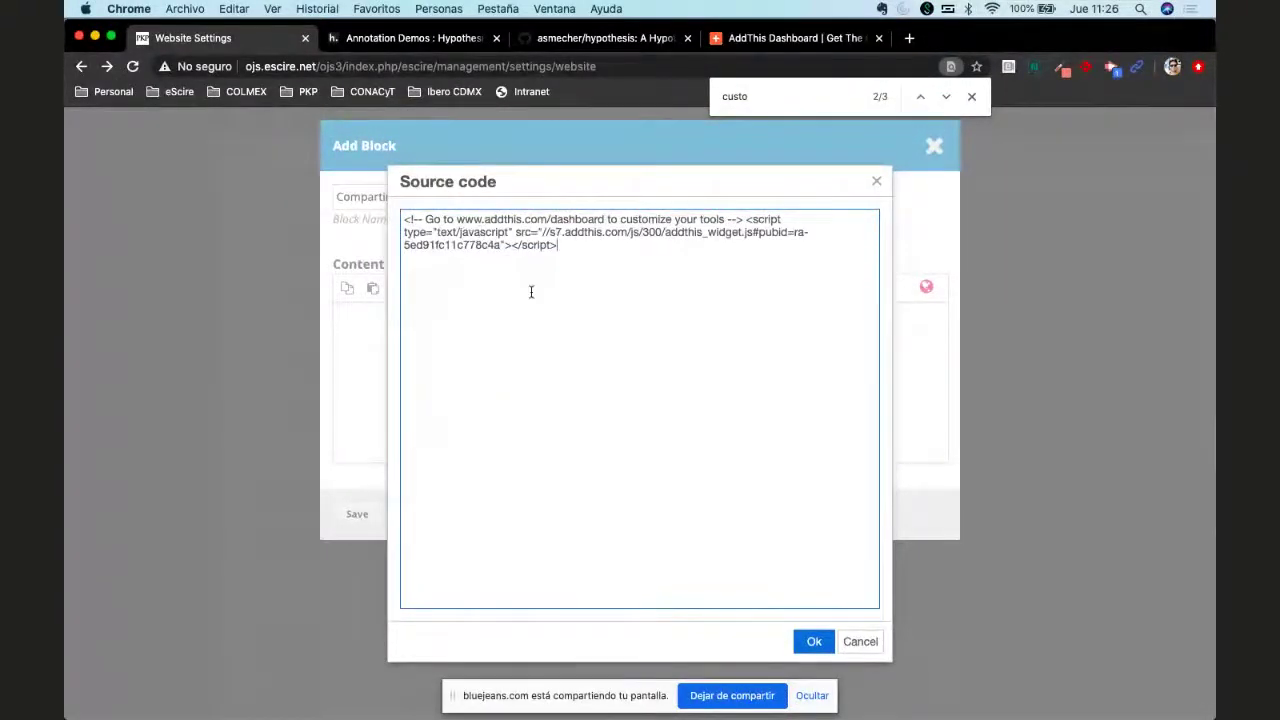
pyautogui.click(814, 641)
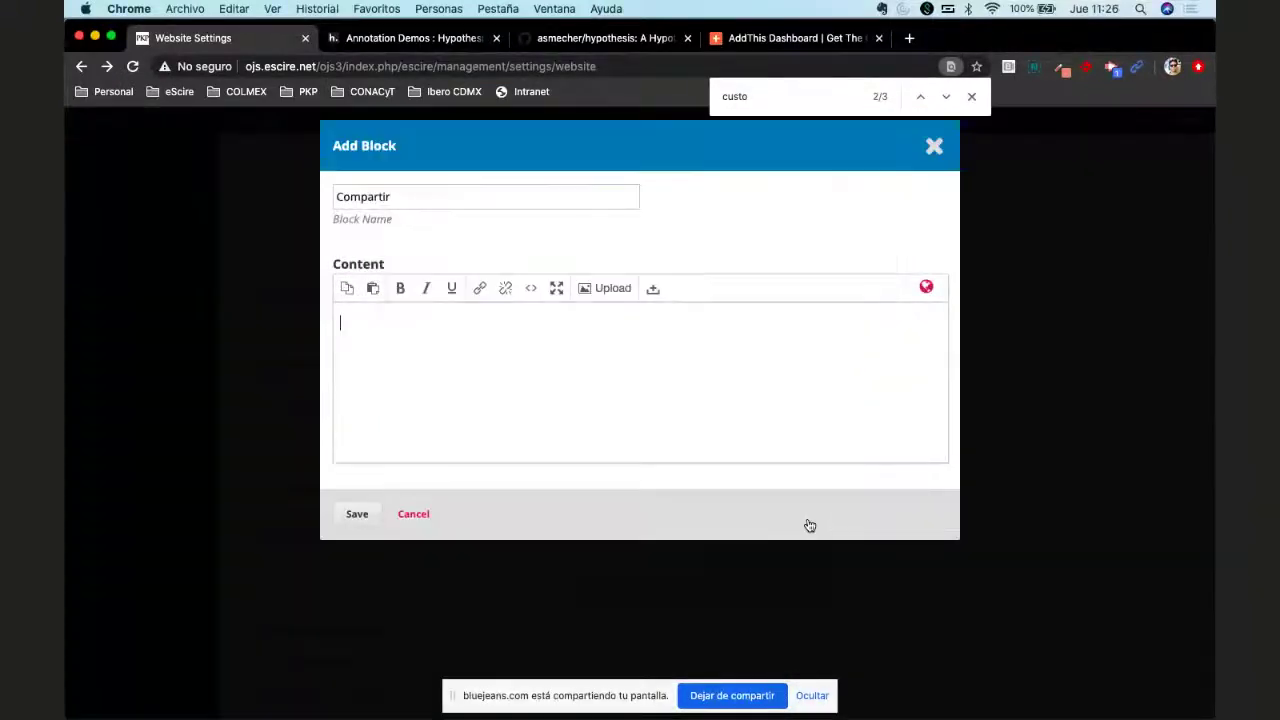
pyautogui.click(356, 513)
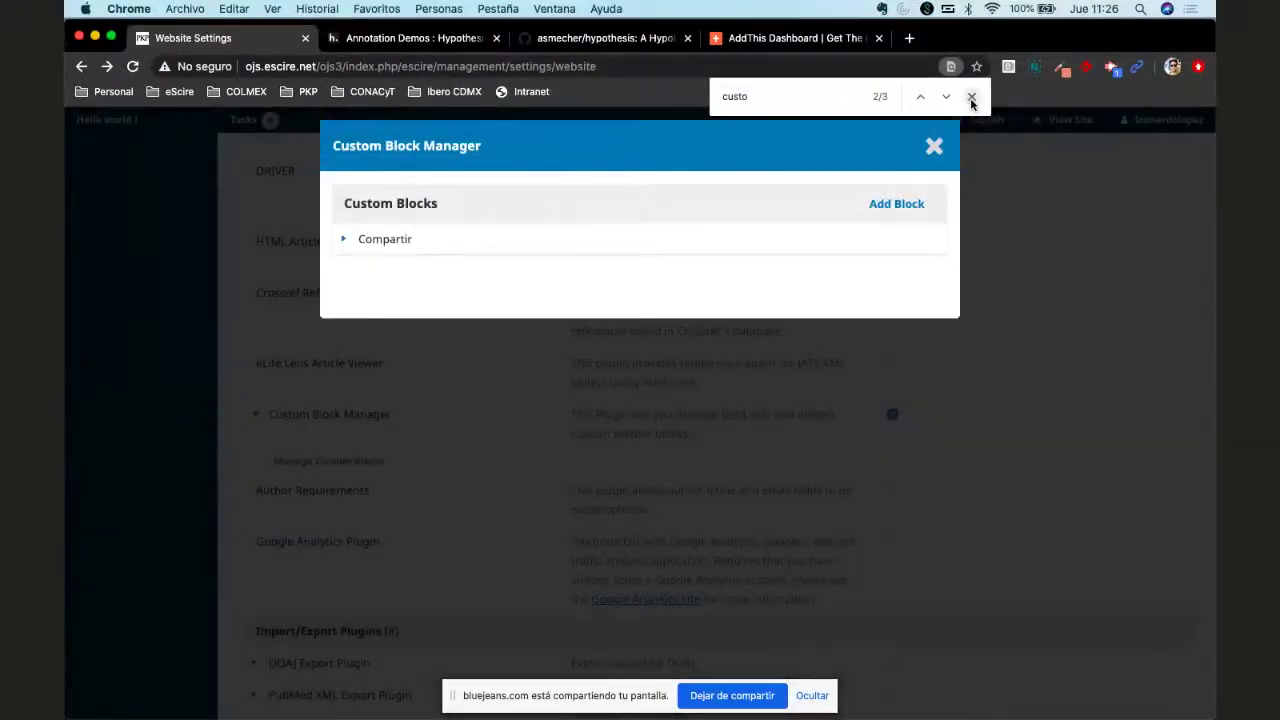
# Step: Close the custom block management, set the journal's theme to Default Theme in the appearance settings, and save the settings
pyautogui.click(971, 103)
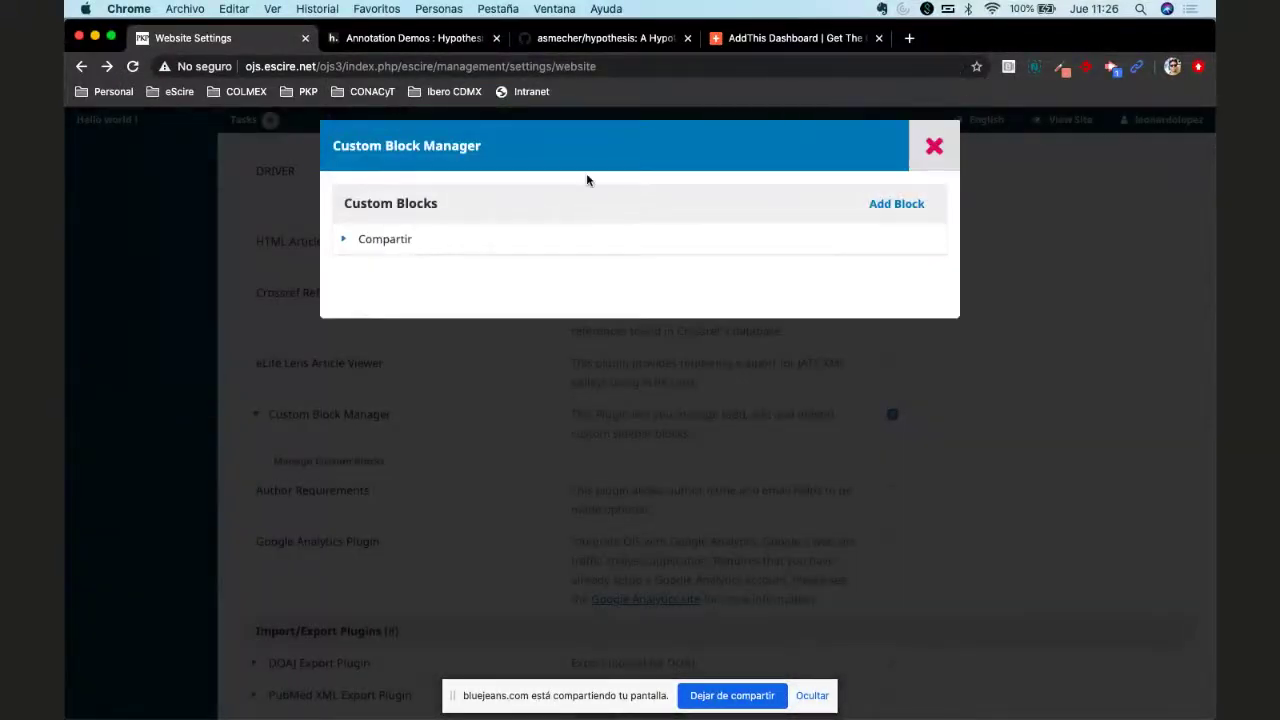
pyautogui.click(934, 148)
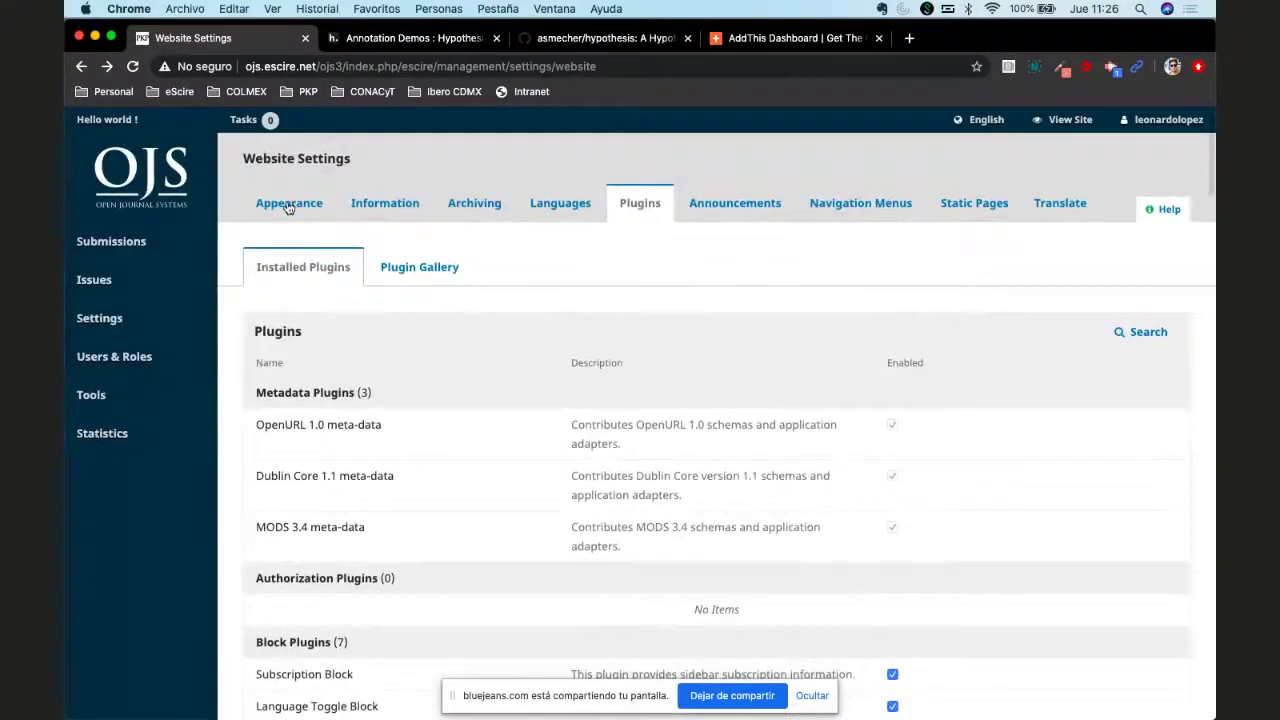
pyautogui.click(288, 203)
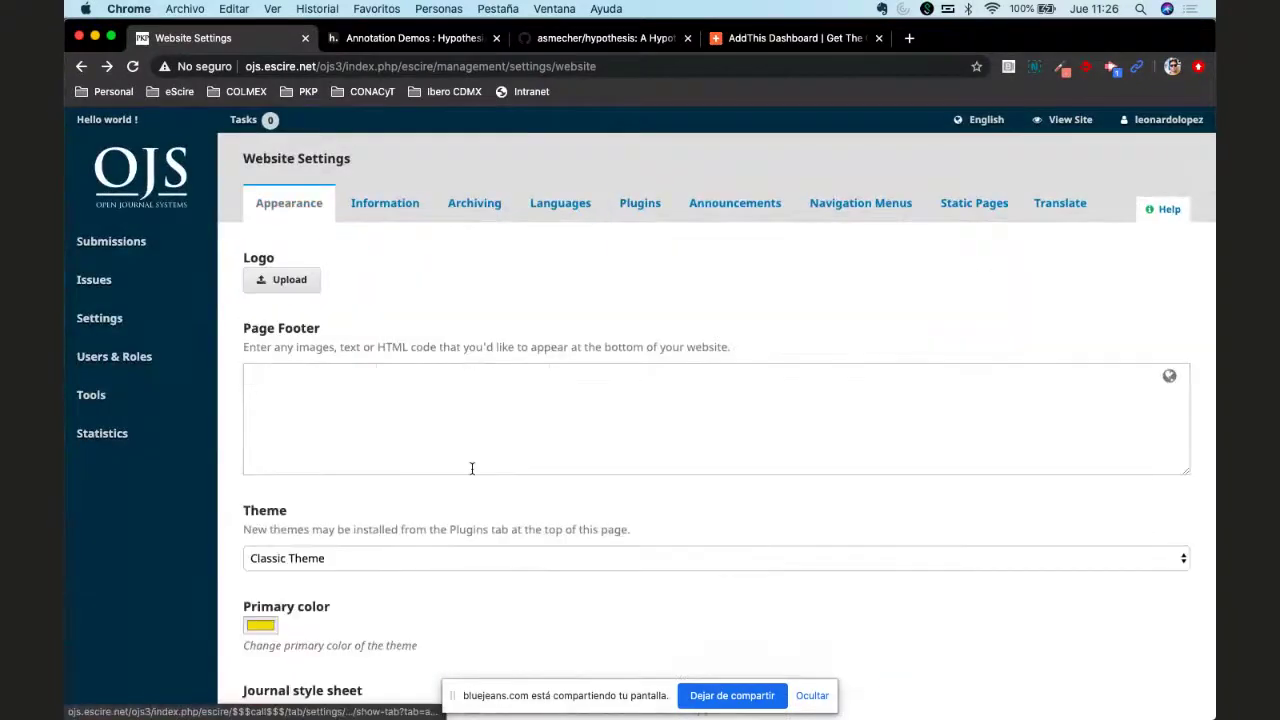
pyautogui.scroll(-3, 471, 466)
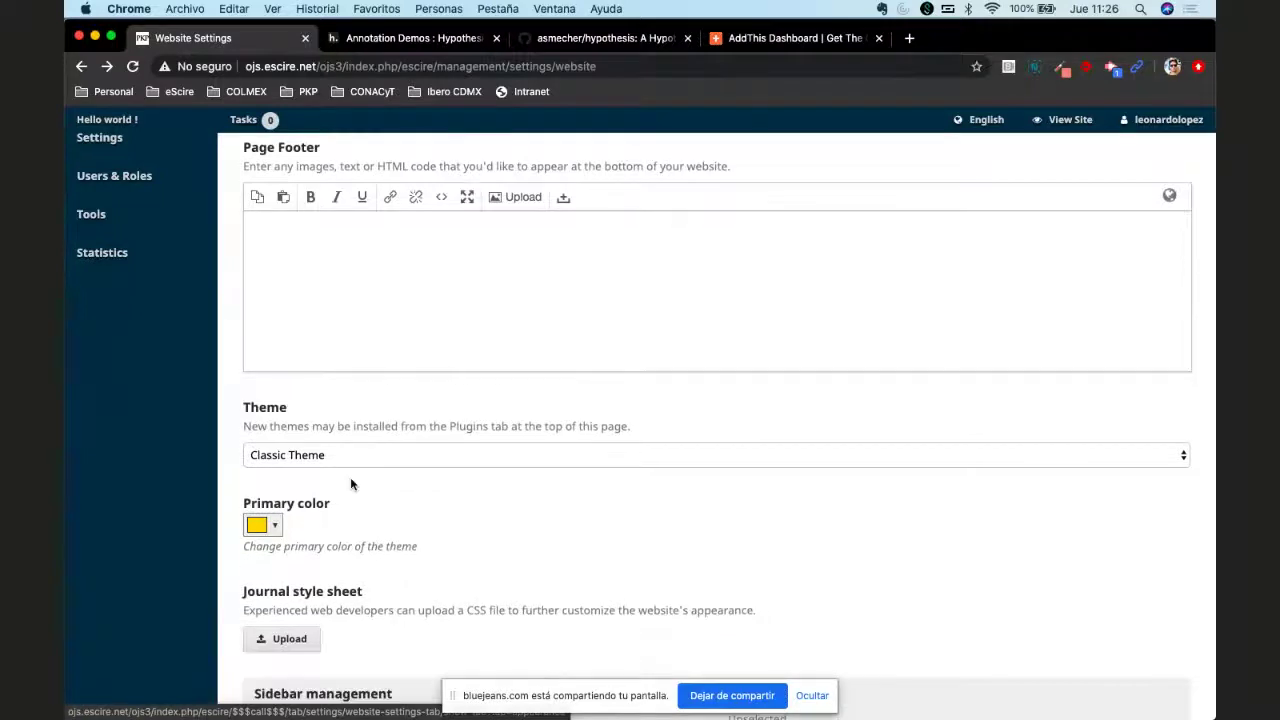
pyautogui.click(388, 455)
pyautogui.click(355, 424)
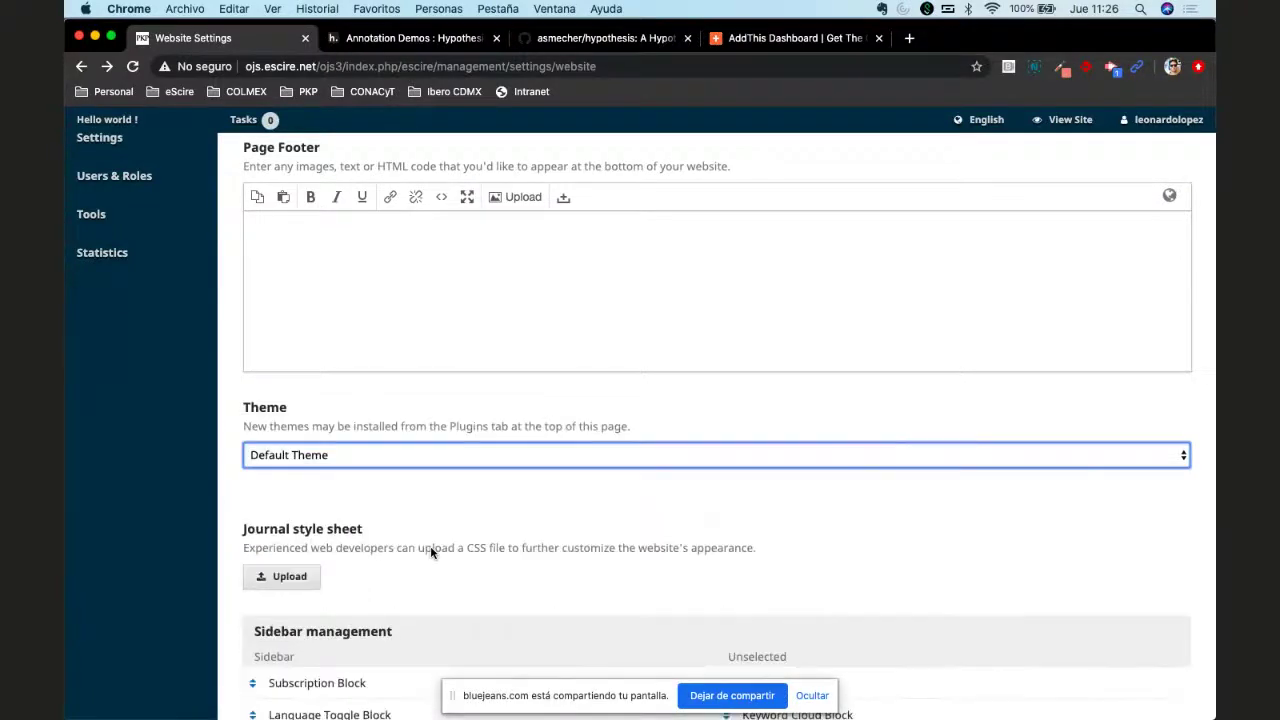
pyautogui.scroll(-8, 432, 552)
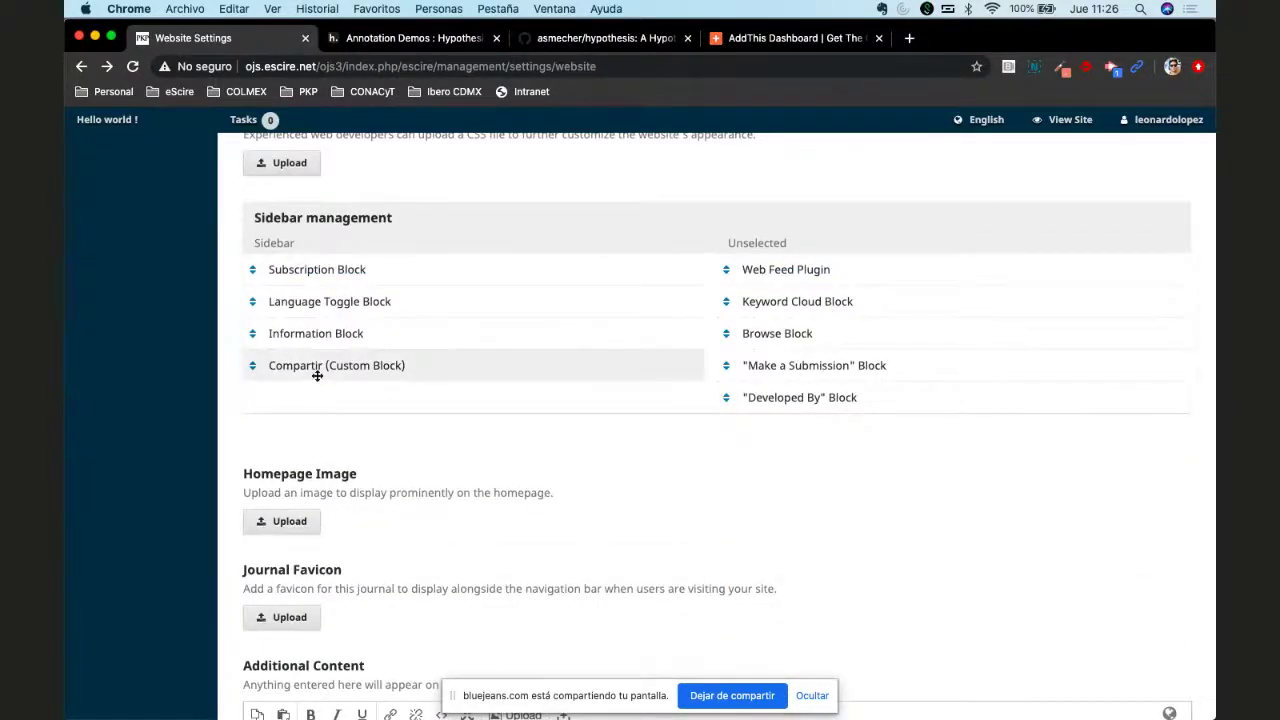
pyautogui.scroll(-15, 456, 474)
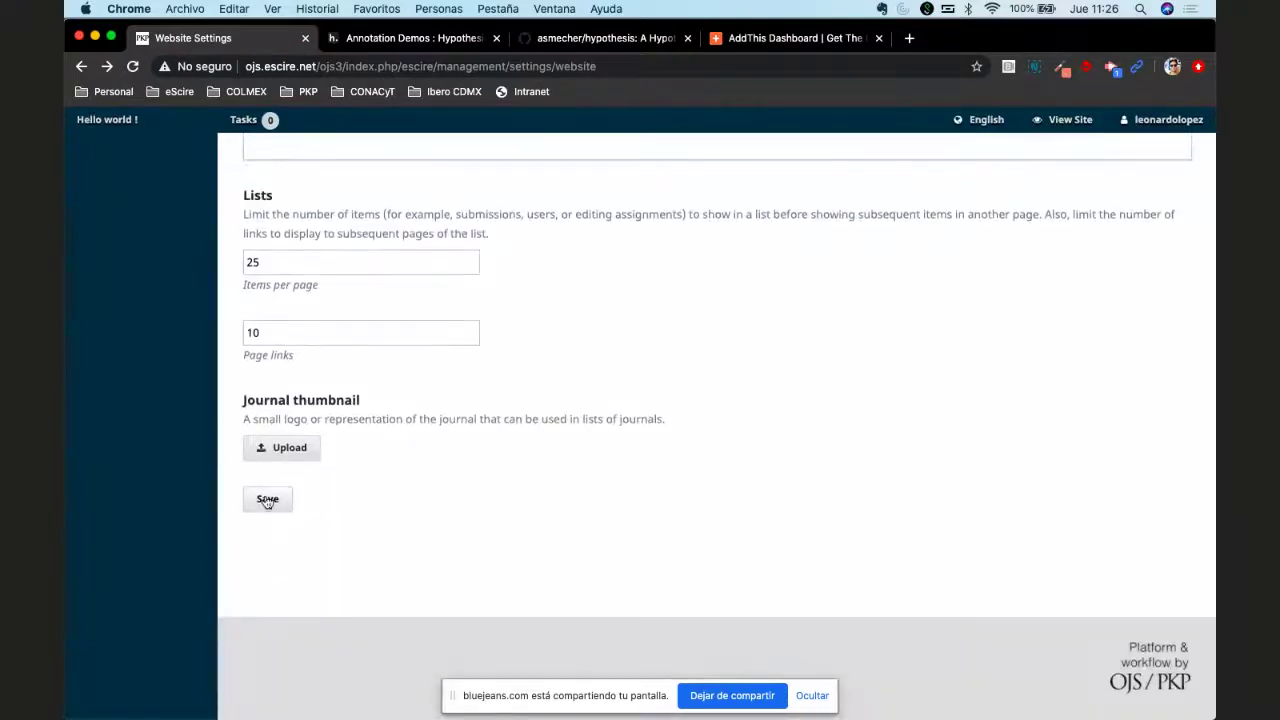
pyautogui.click(267, 498)
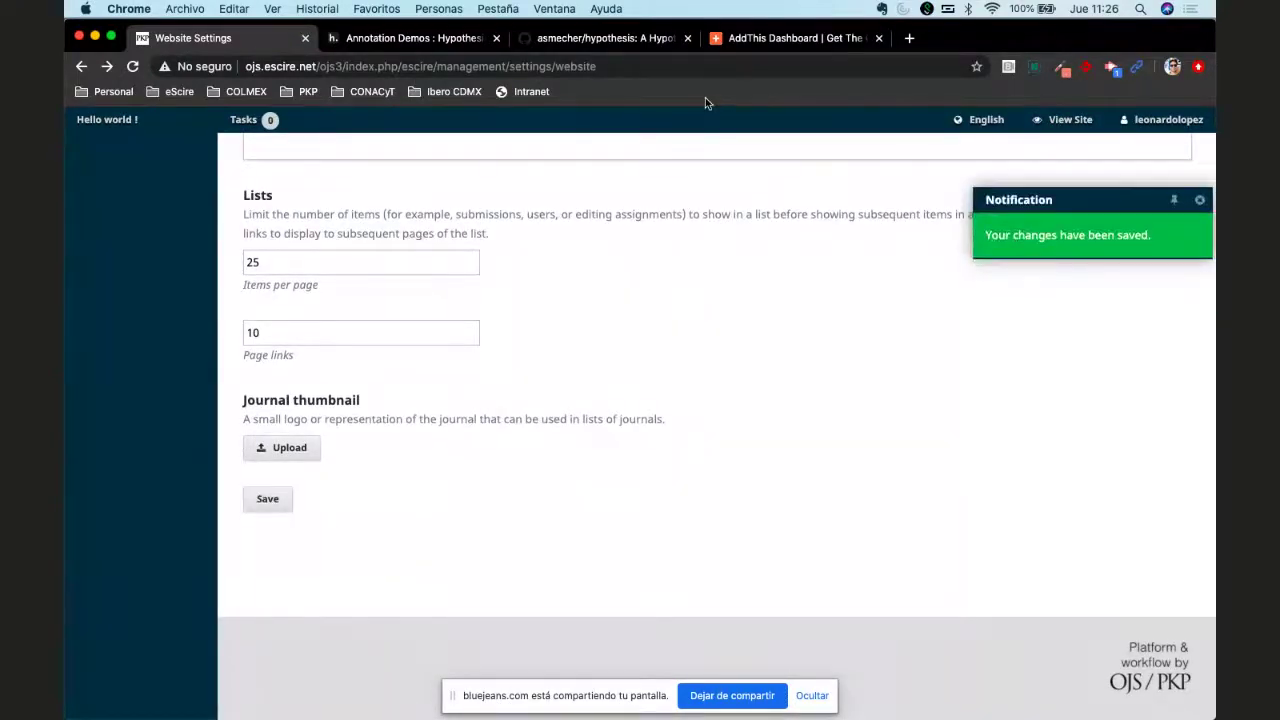
# Step: Open the journal's public site, reload it, and check the home page and its sidebar for the share buttons
pyautogui.click(1066, 119)
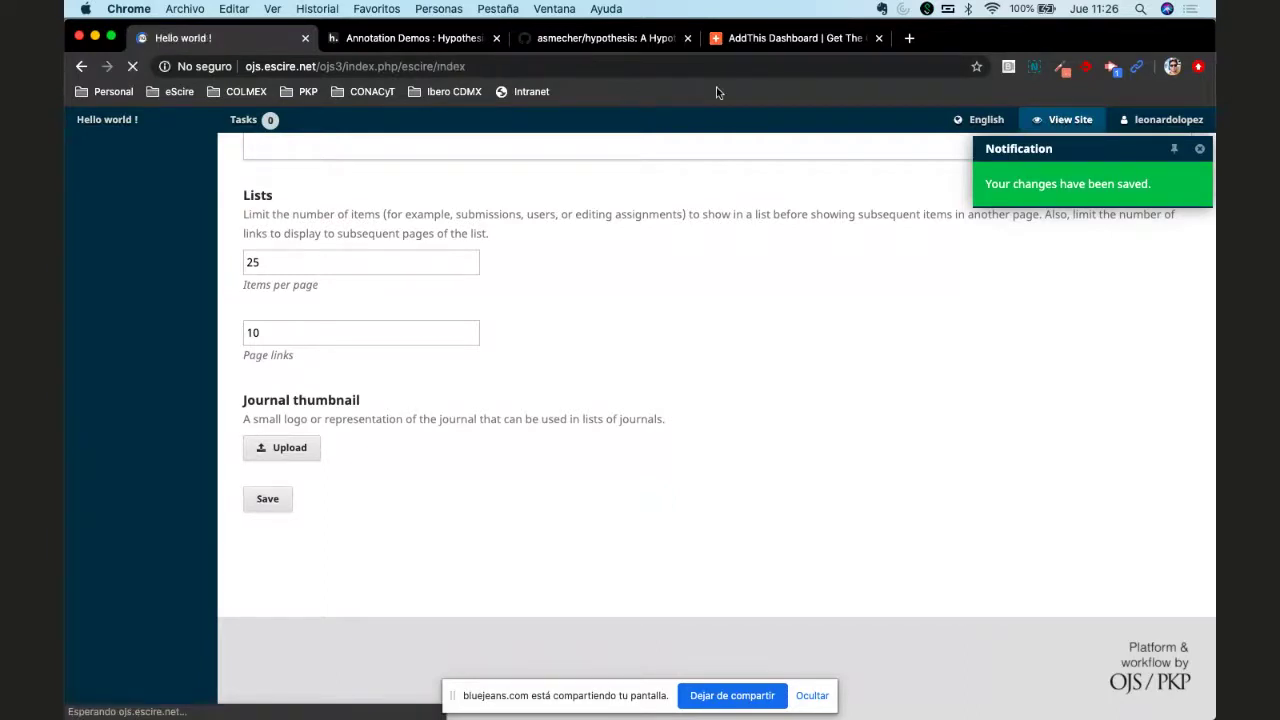
pyautogui.press('super+r')
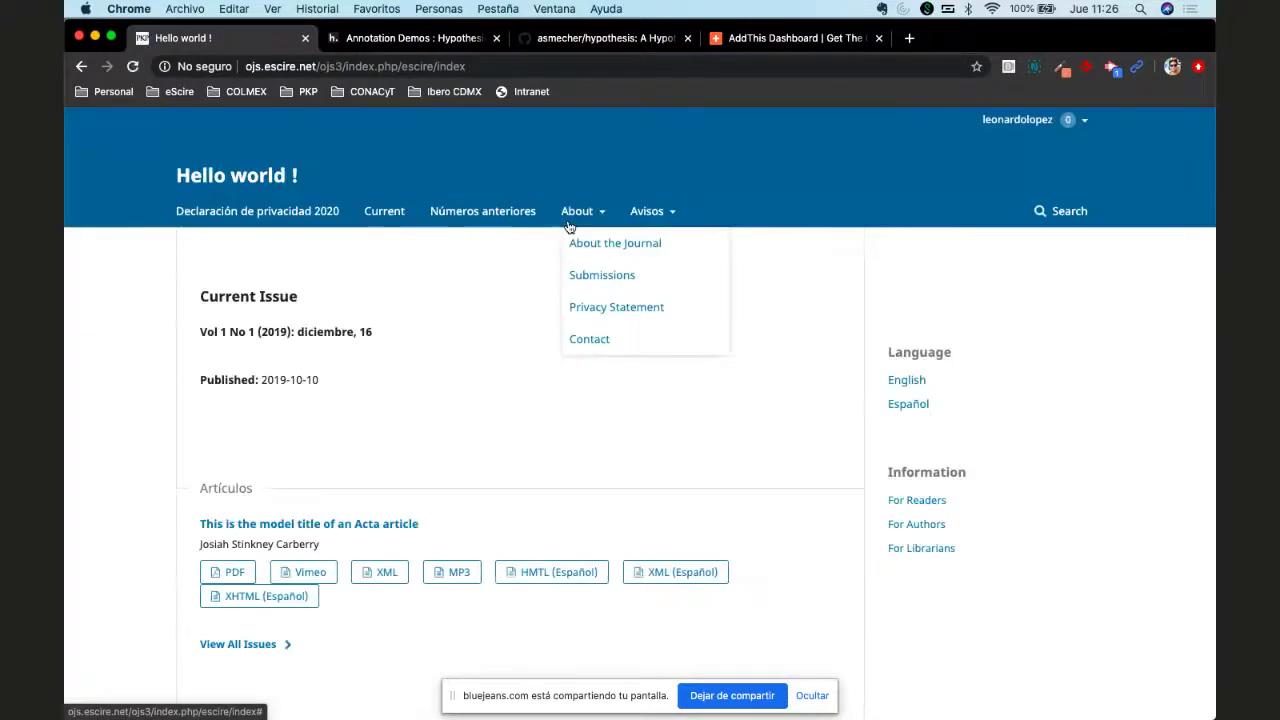
pyautogui.scroll(-3, 847, 458)
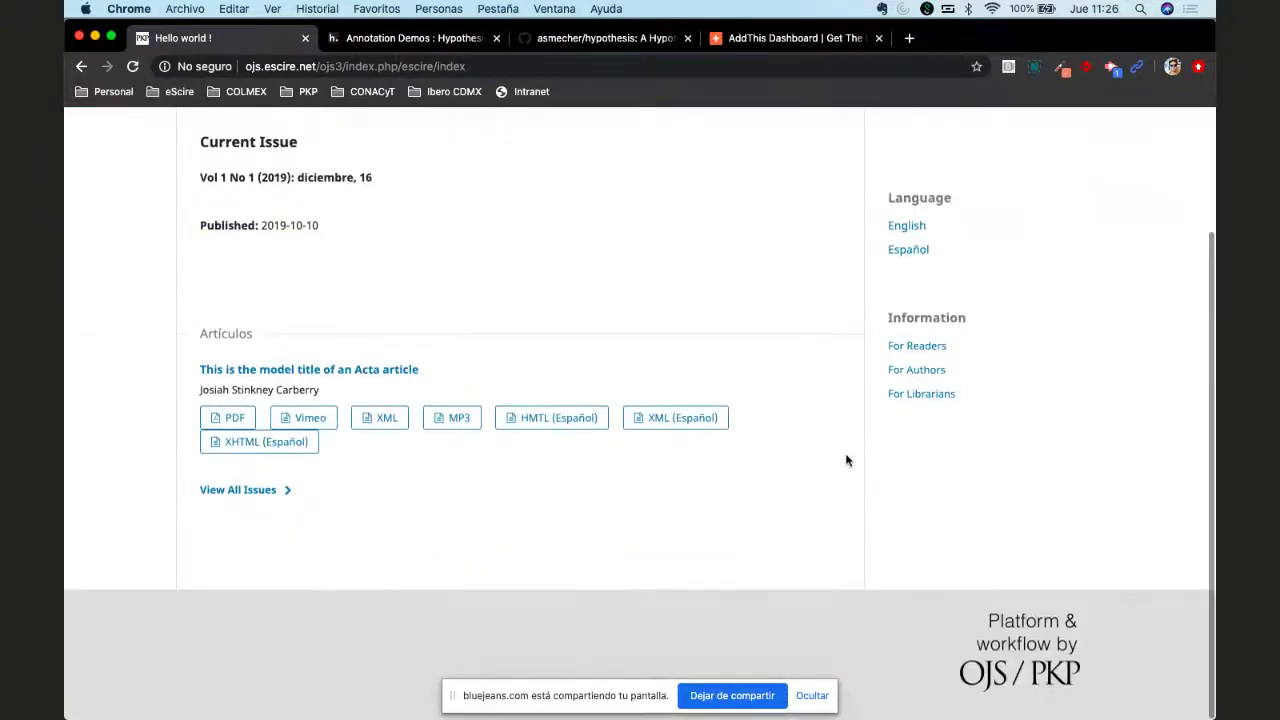
pyautogui.scroll(3, 1114, 560)
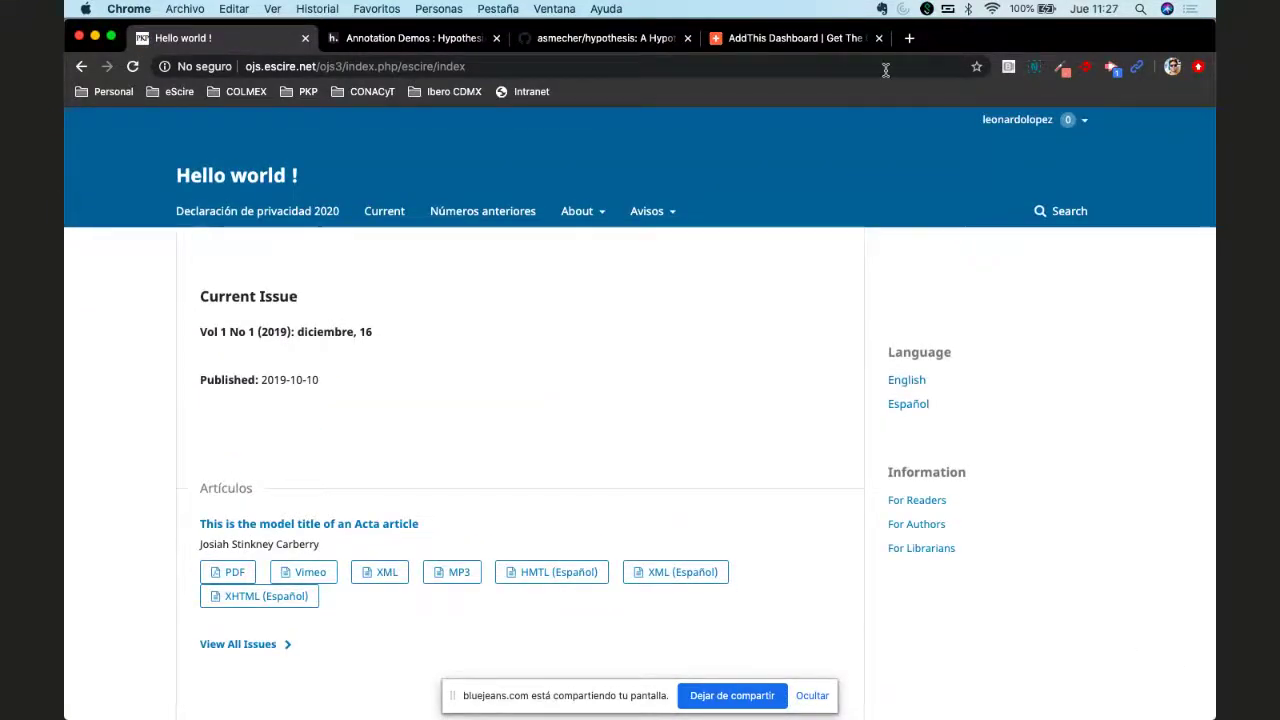
# Step: Open the Estudios Demográficos y Urbanos journal site on colmex.mx in a new browser tab
pyautogui.click(907, 40)
pyautogui.write('h')
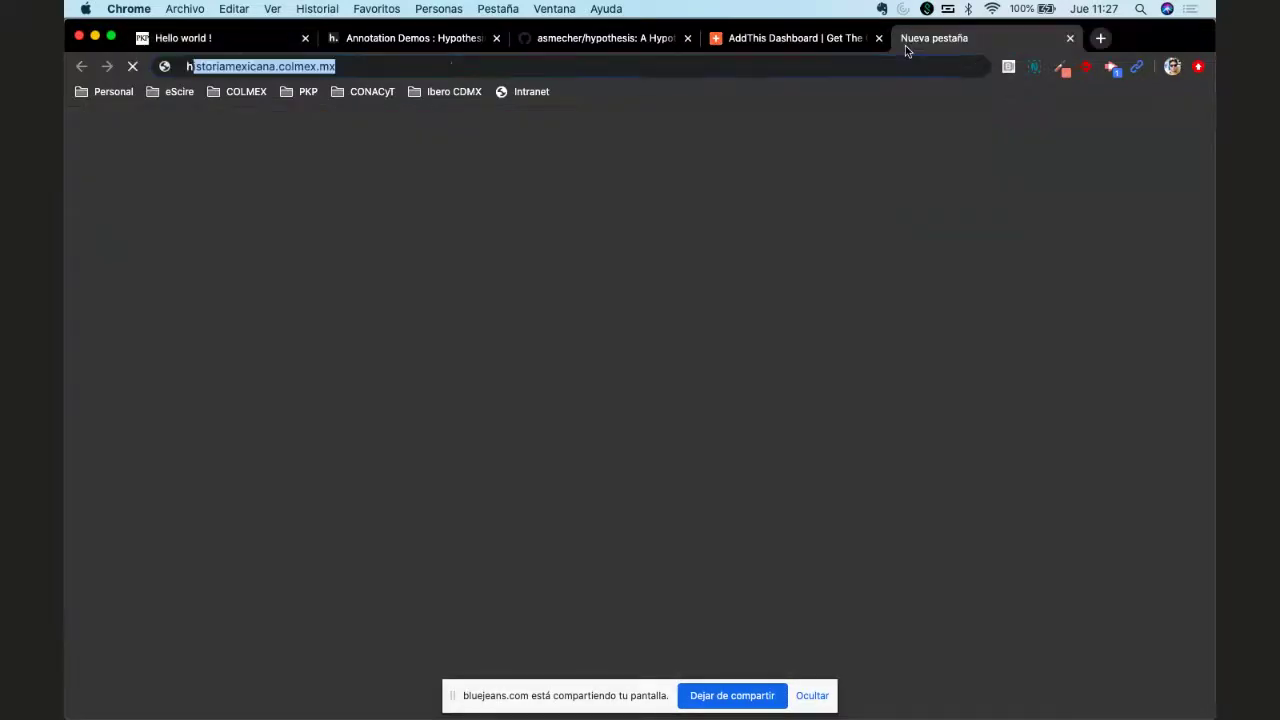
pyautogui.press('BackSpace')
pyautogui.press('BackSpace')
pyautogui.write('estudios')
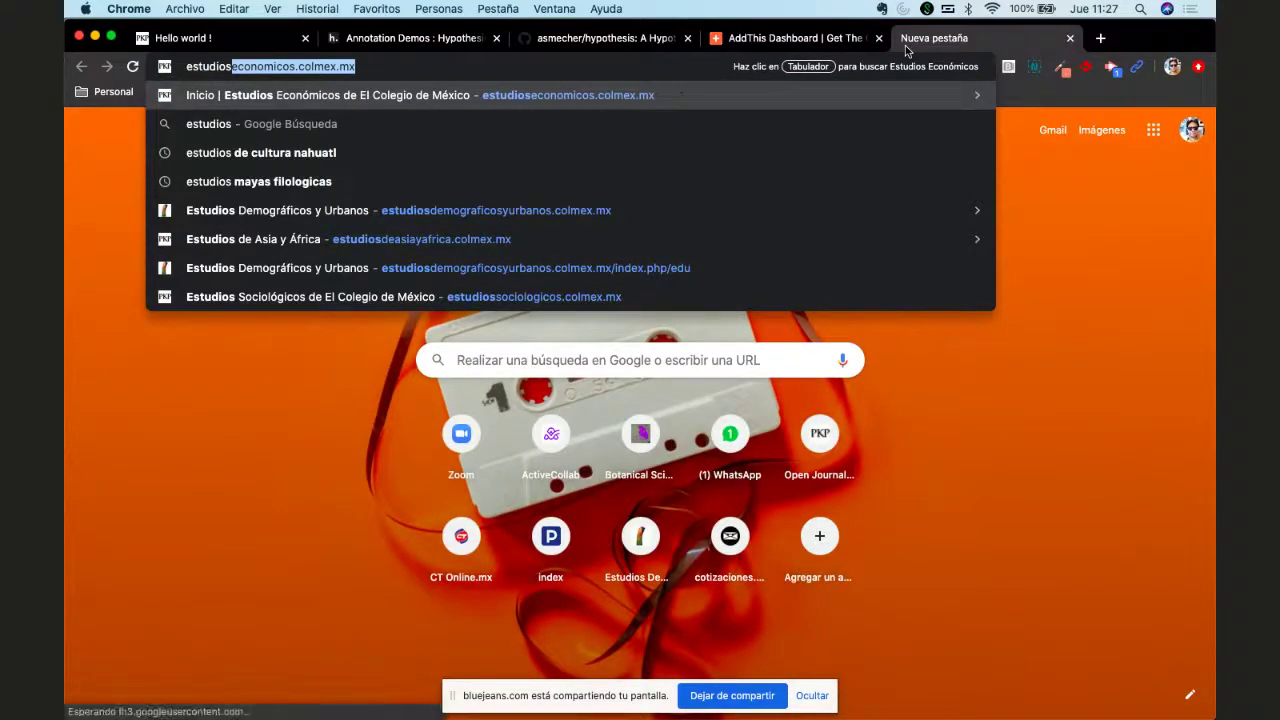
pyautogui.write('demo')
pyautogui.press('Return')
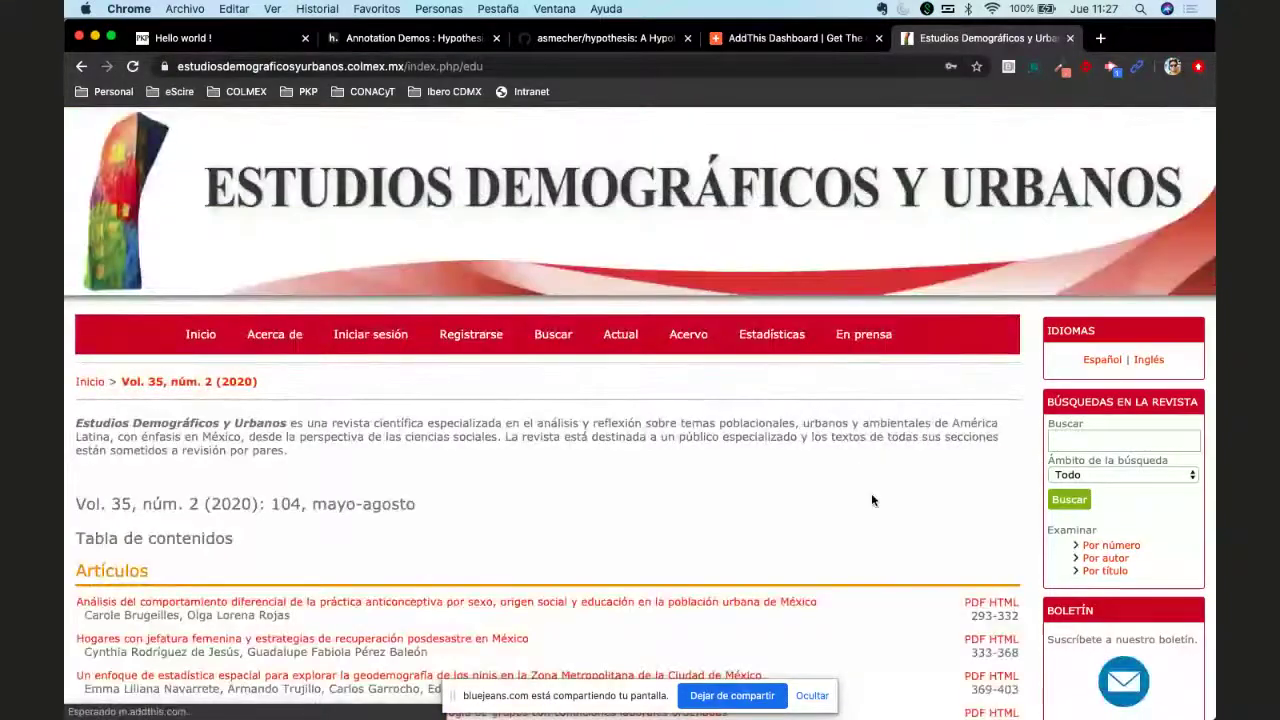
# Step: Examine the floating AddThis share button and its options on the Estudios Demográficos y Urbanos home page
pyautogui.scroll(-4, 871, 500)
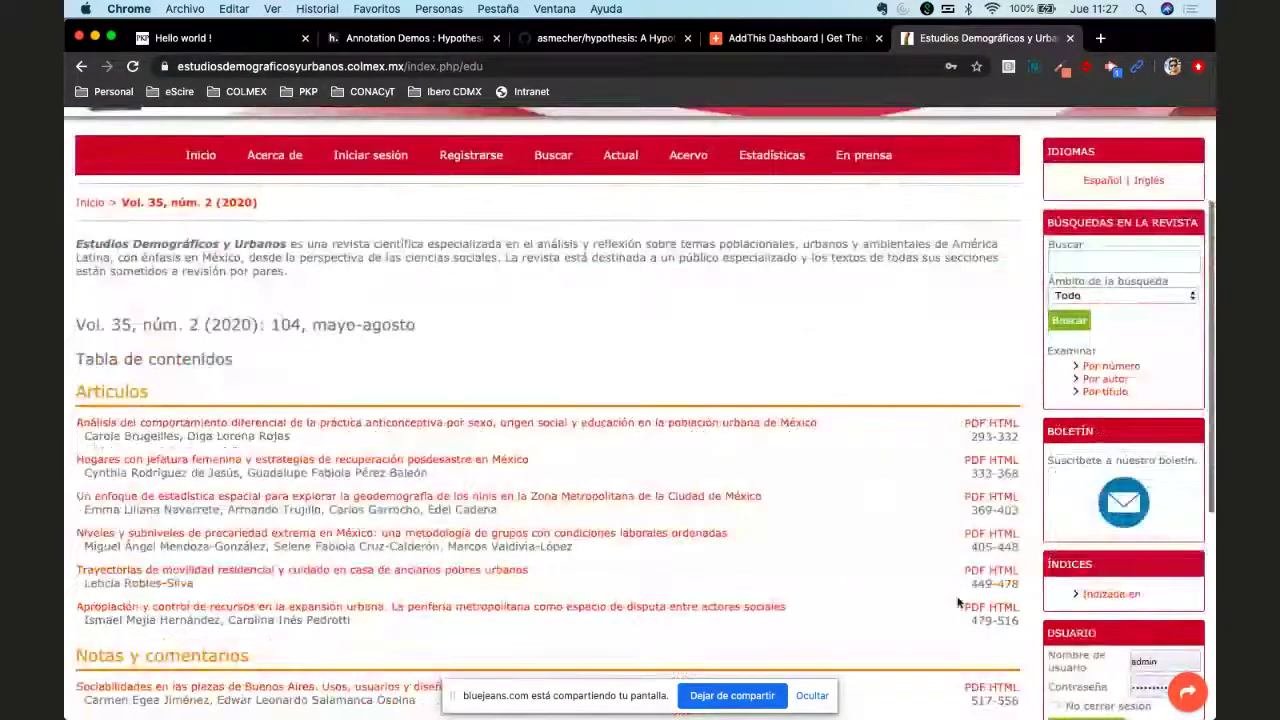
pyautogui.moveTo(1186, 694)
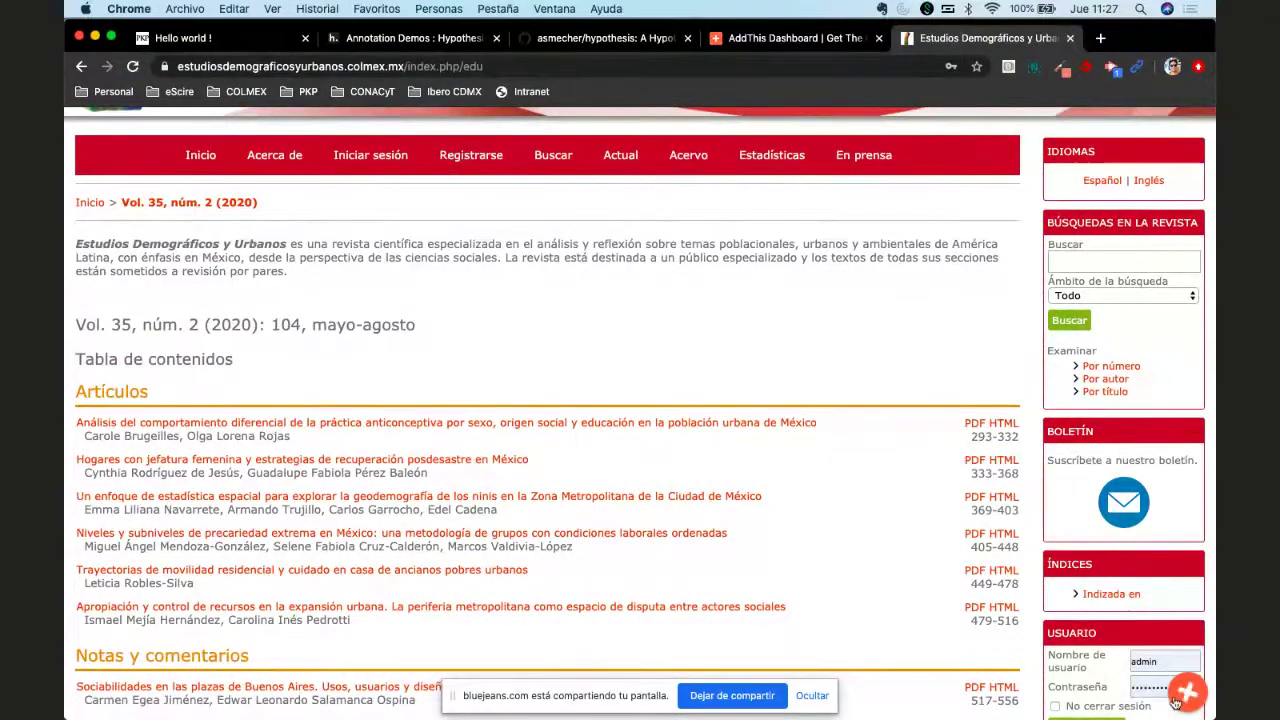
pyautogui.scroll(-8, 745, 397)
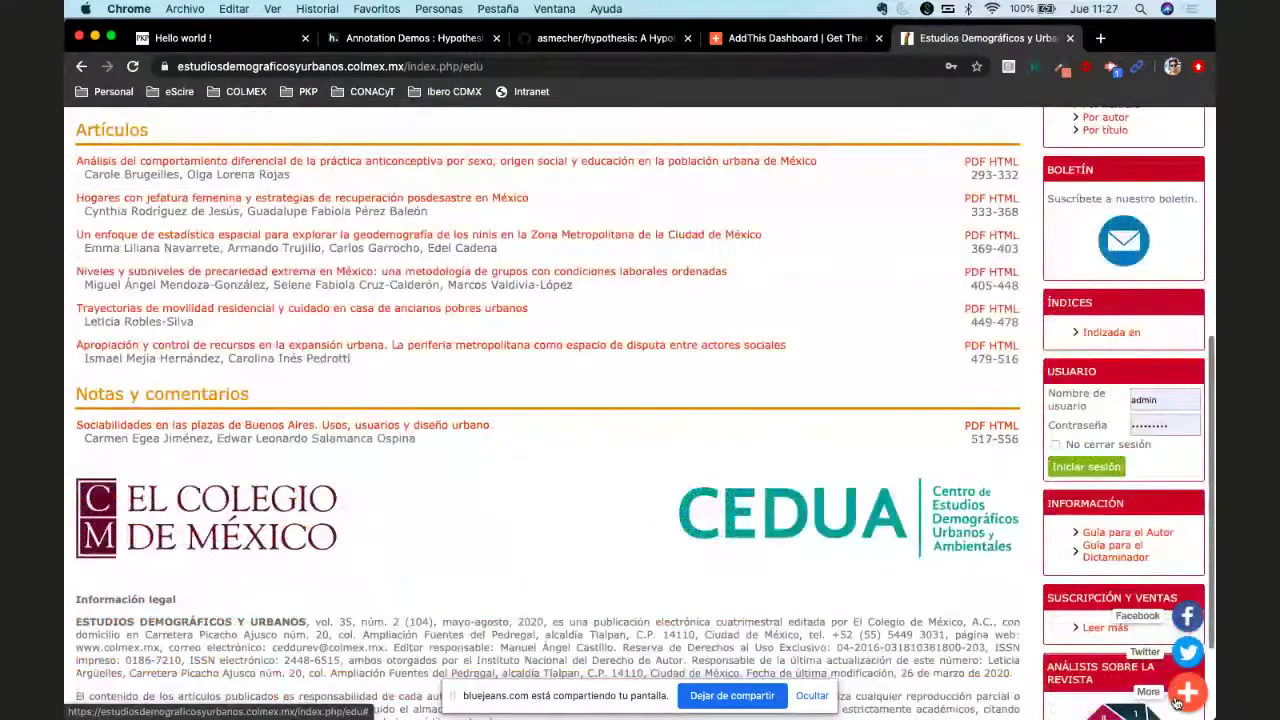
pyautogui.scroll(12, 745, 397)
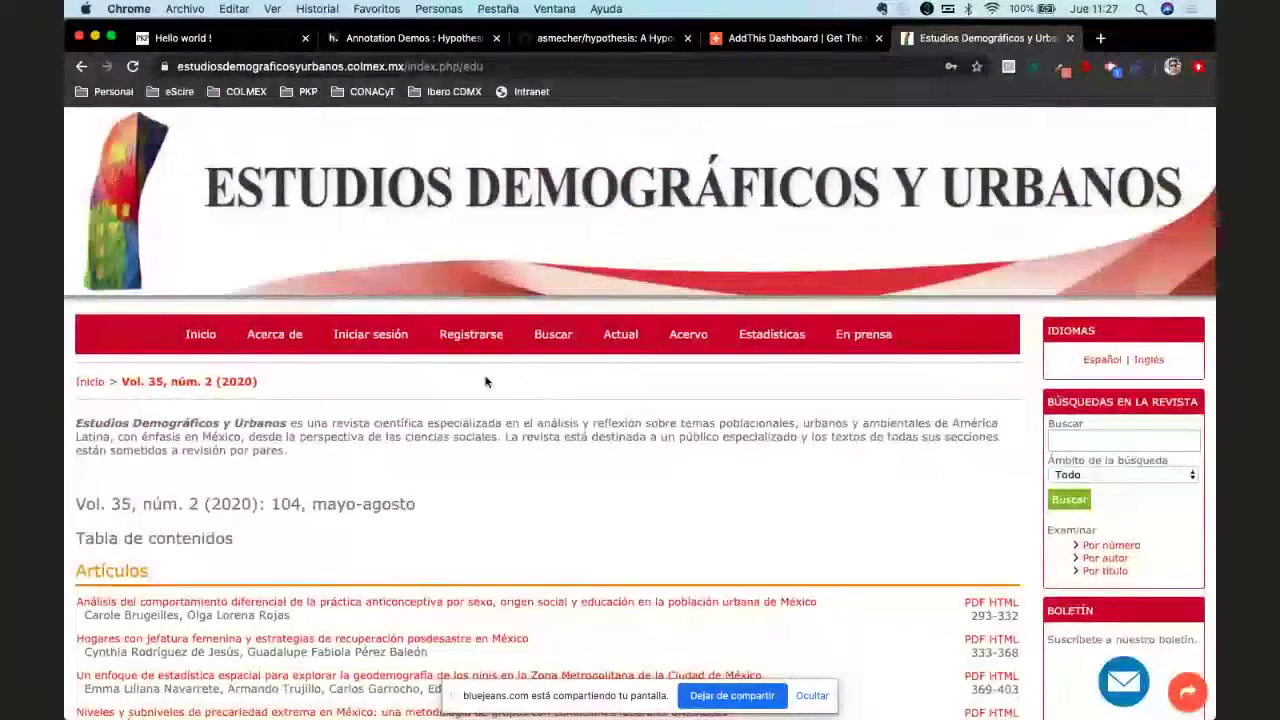
# Step: Open the first article in the table of contents and examine its metrics and the floating share options
pyautogui.click(252, 602)
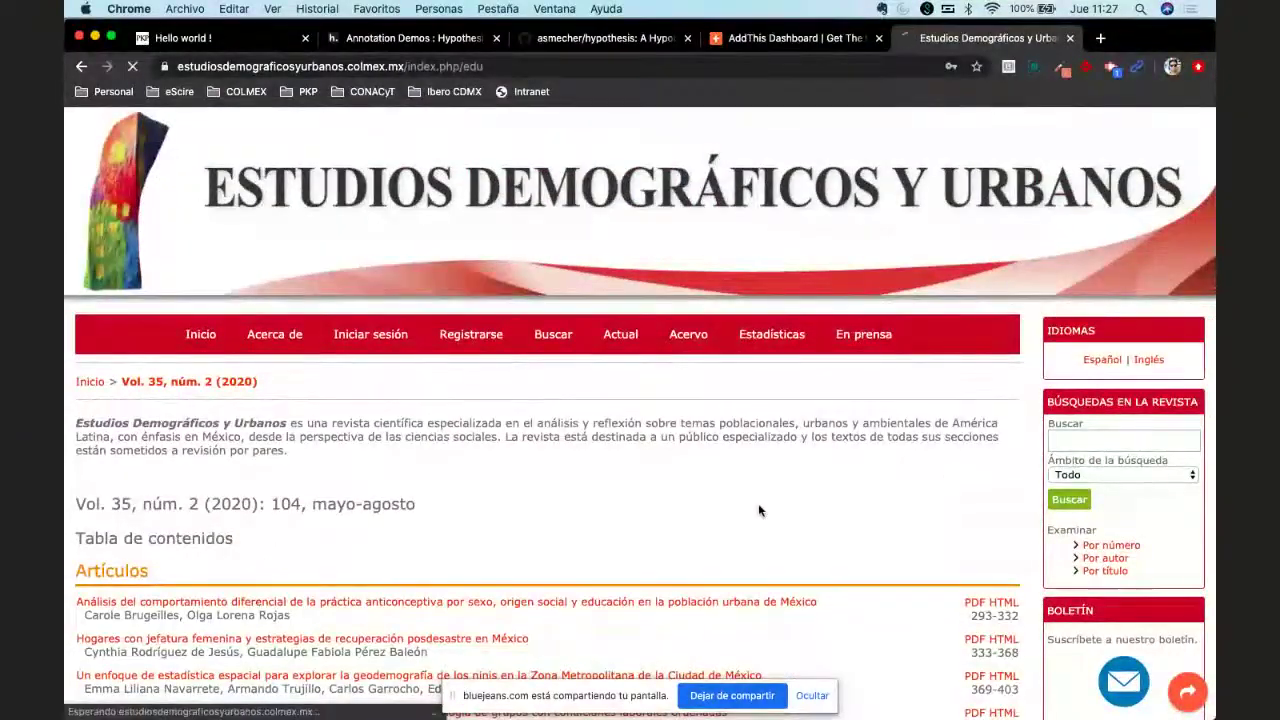
pyautogui.scroll(-8, 818, 511)
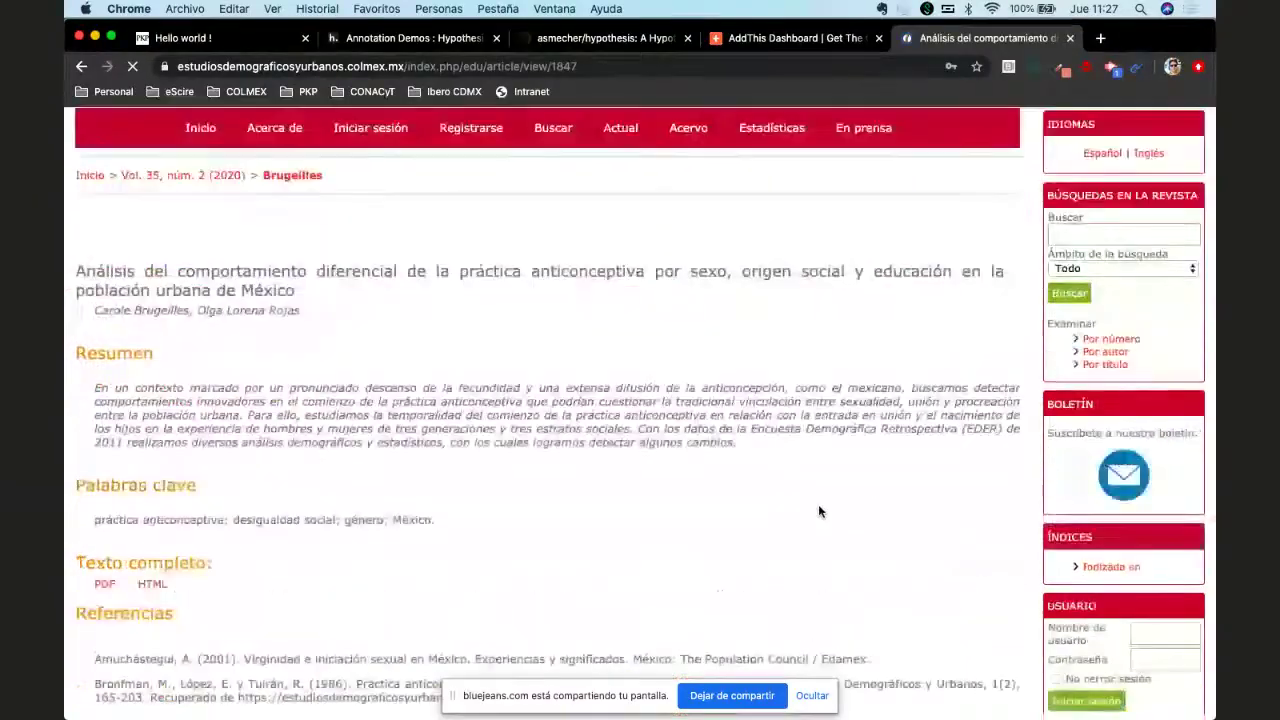
pyautogui.scroll(-15, 818, 508)
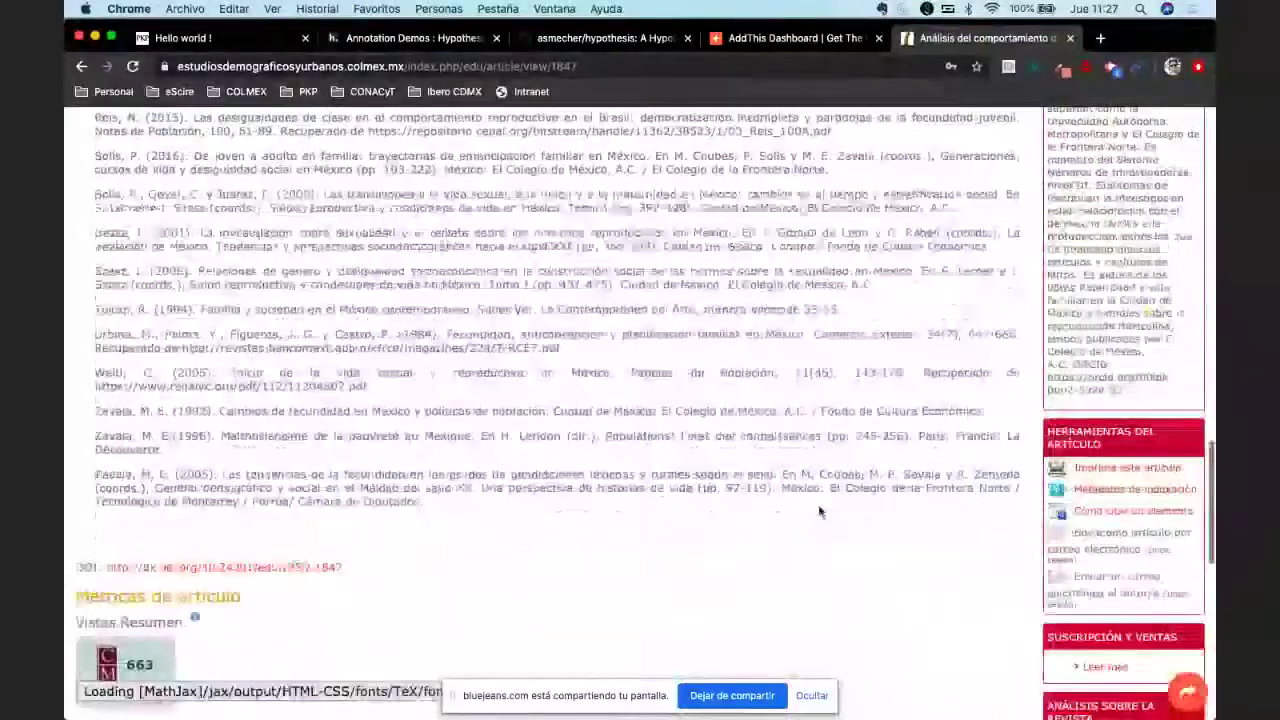
pyautogui.scroll(-5, 818, 512)
pyautogui.scroll(5, 818, 506)
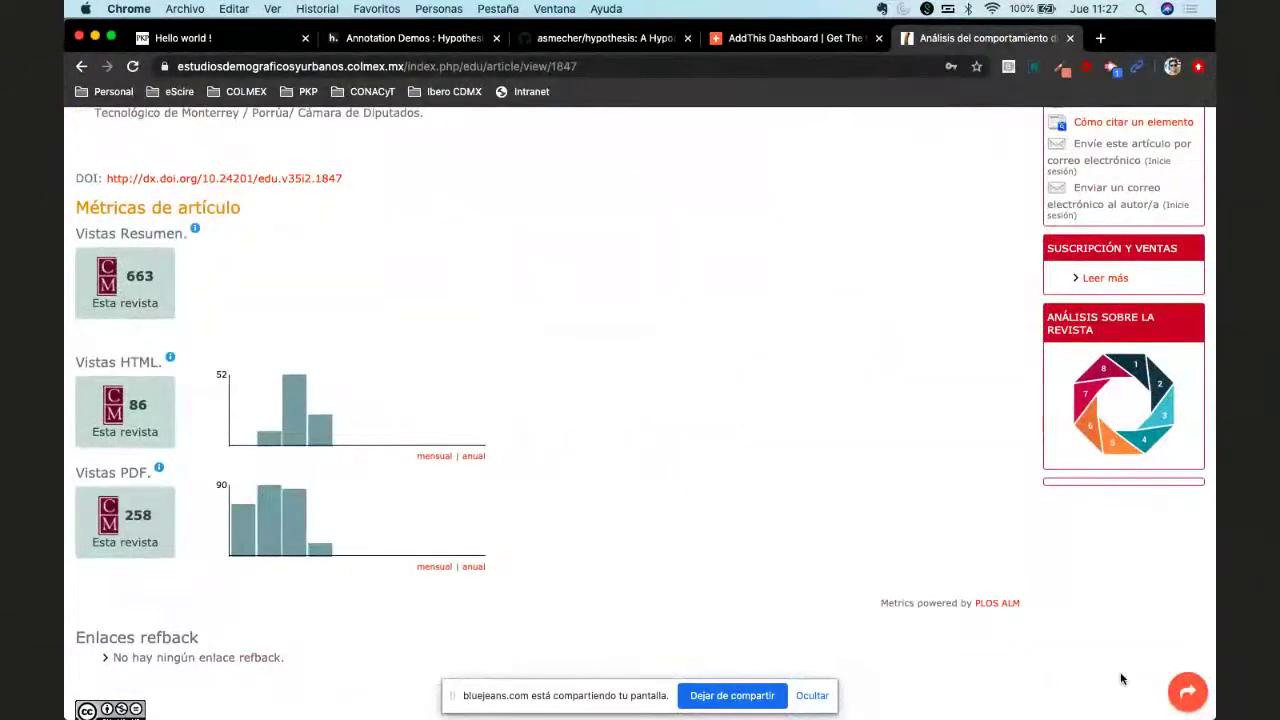
pyautogui.moveTo(1145, 686)
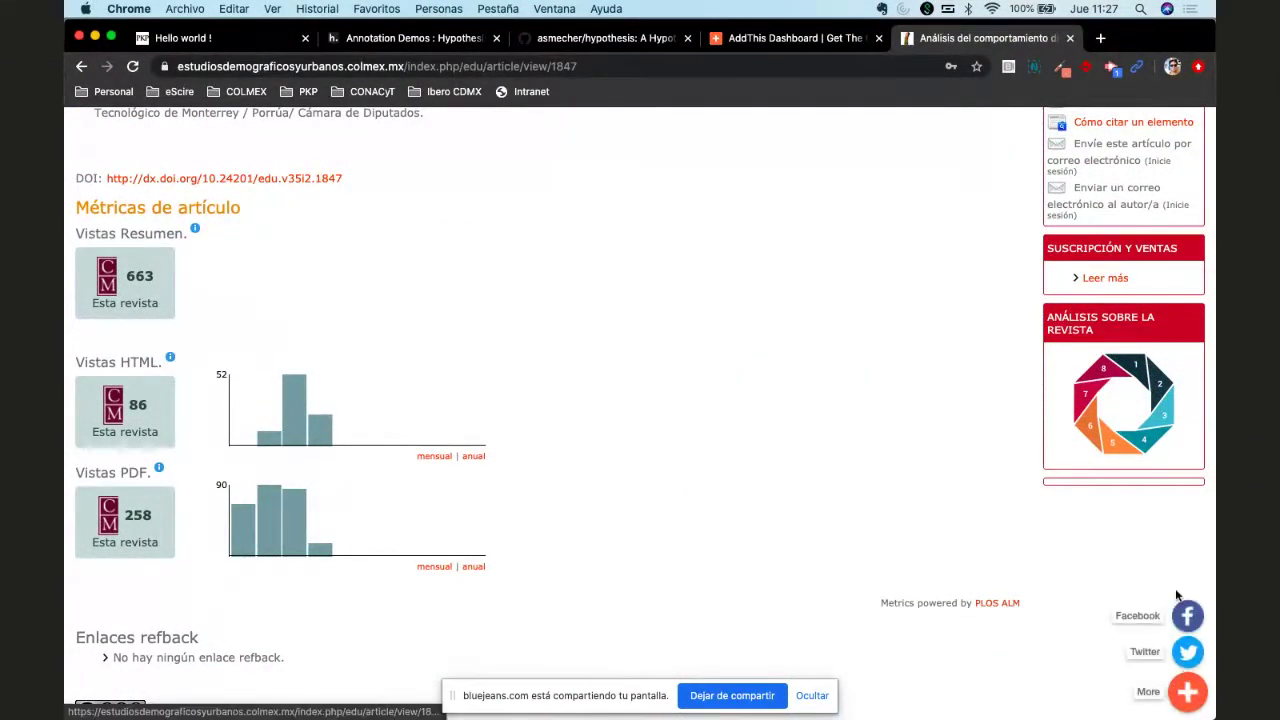
# Step: Compare the AddThis dashboard and OJS site with the article, preview sharing the article on Twitter, and close the tweet window without posting
pyautogui.click(768, 45)
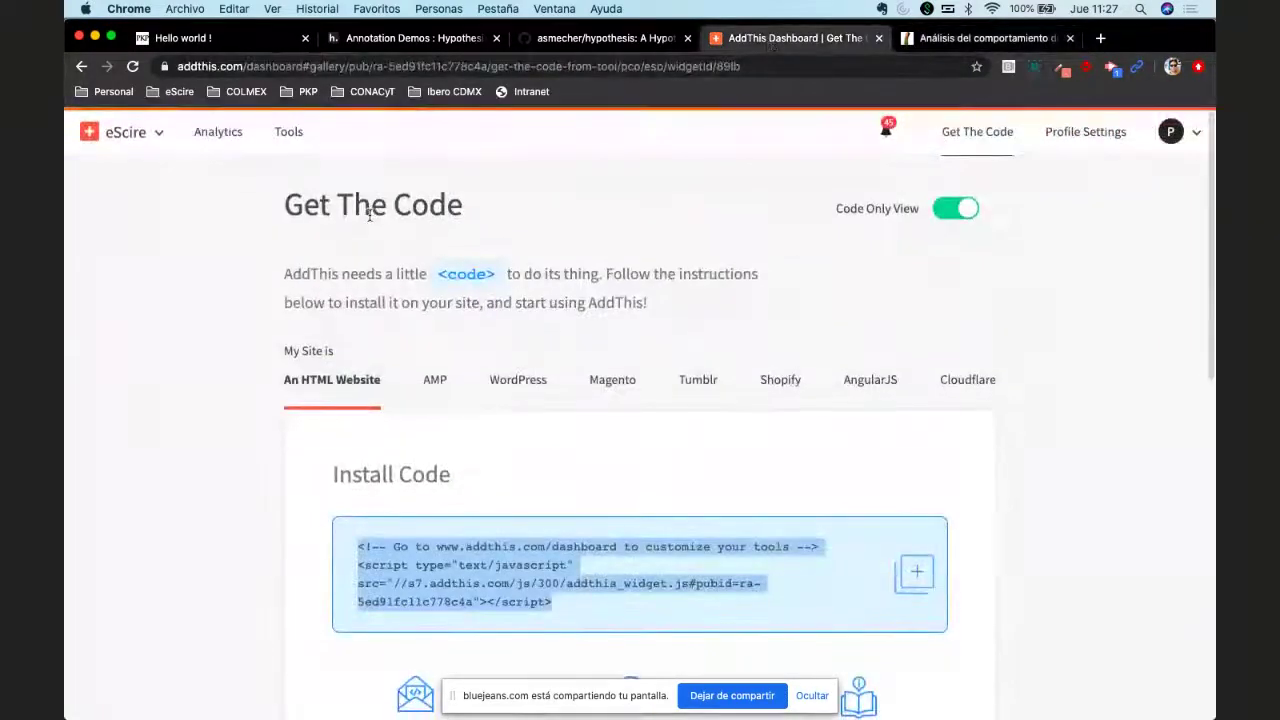
pyautogui.click(220, 38)
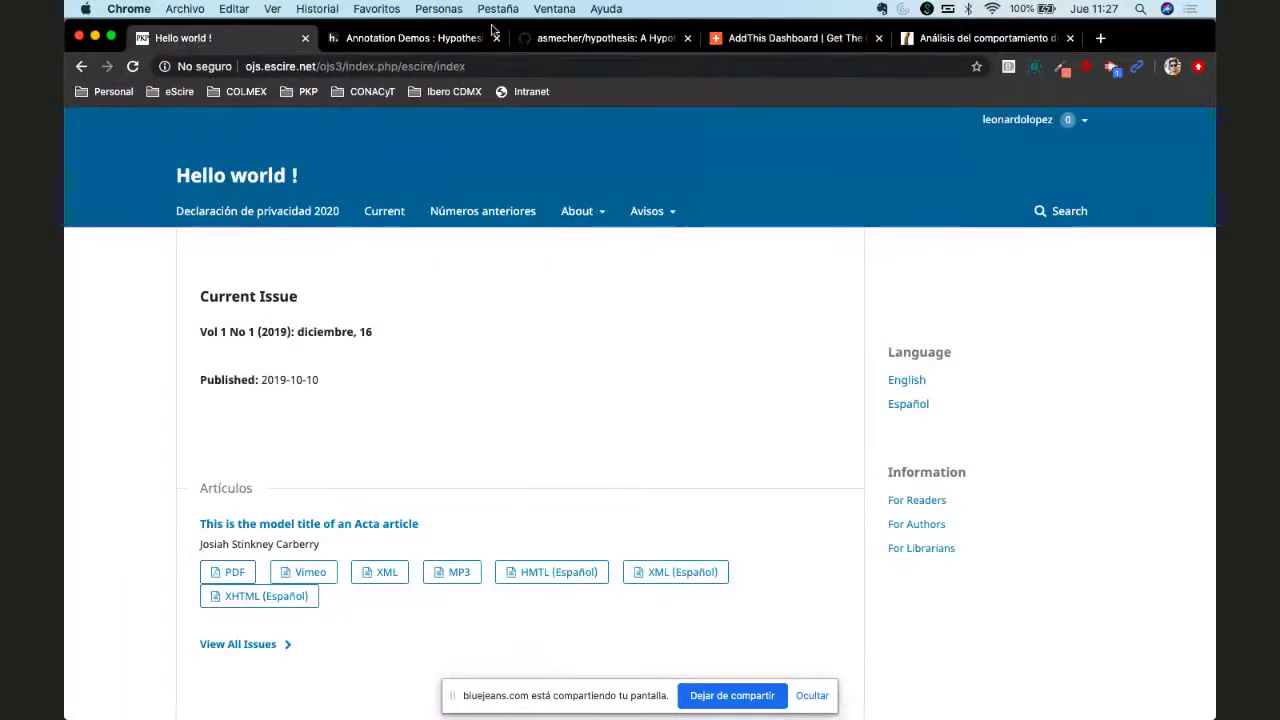
pyautogui.click(933, 32)
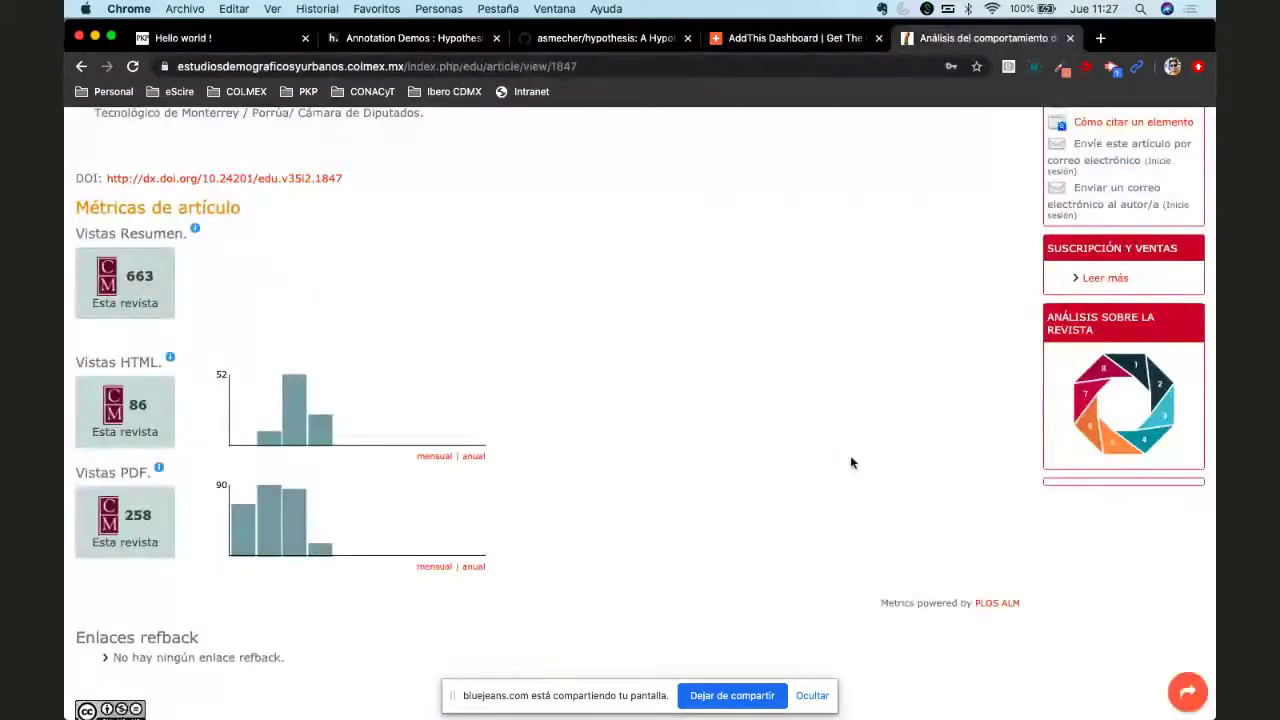
pyautogui.moveTo(1188, 691)
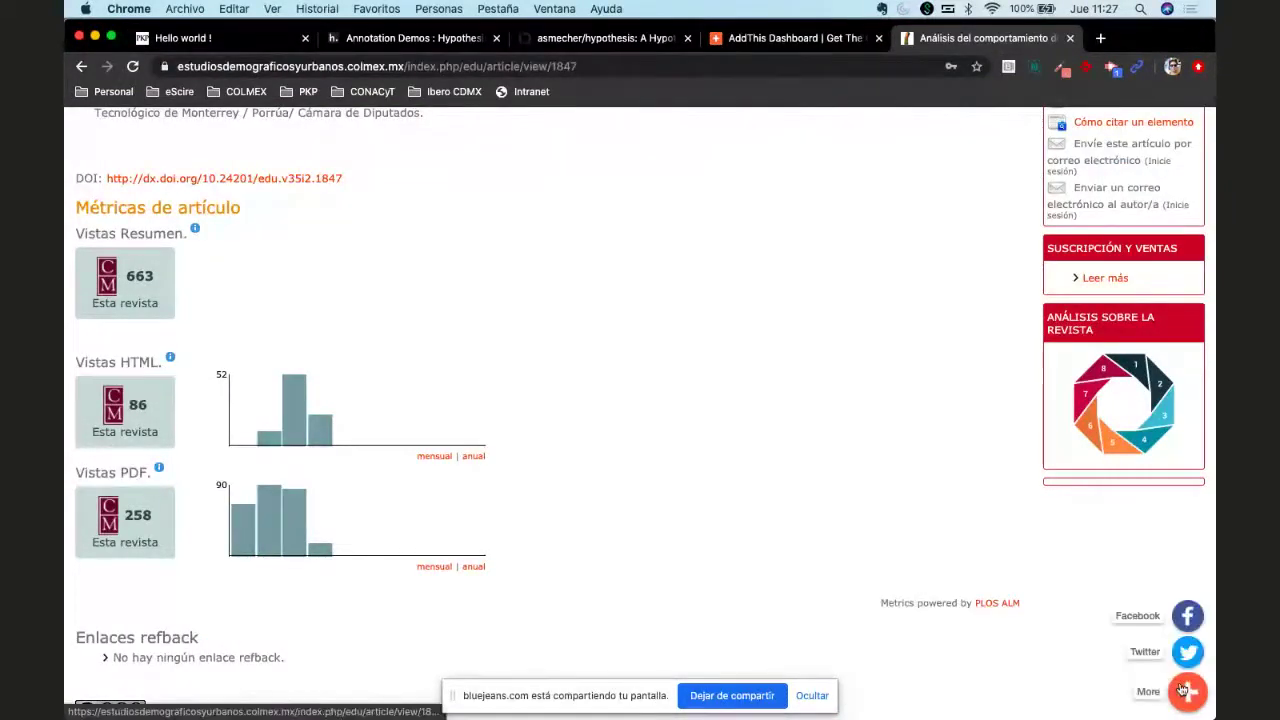
pyautogui.click(1187, 651)
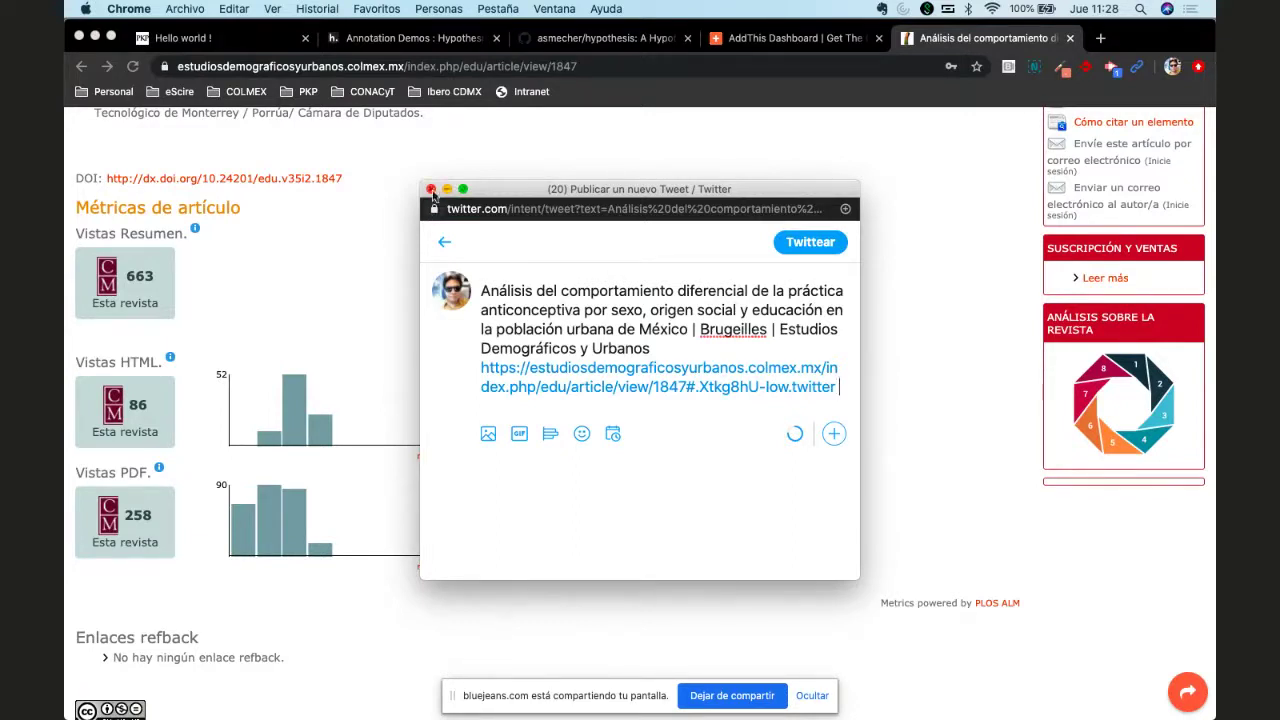
pyautogui.click(431, 190)
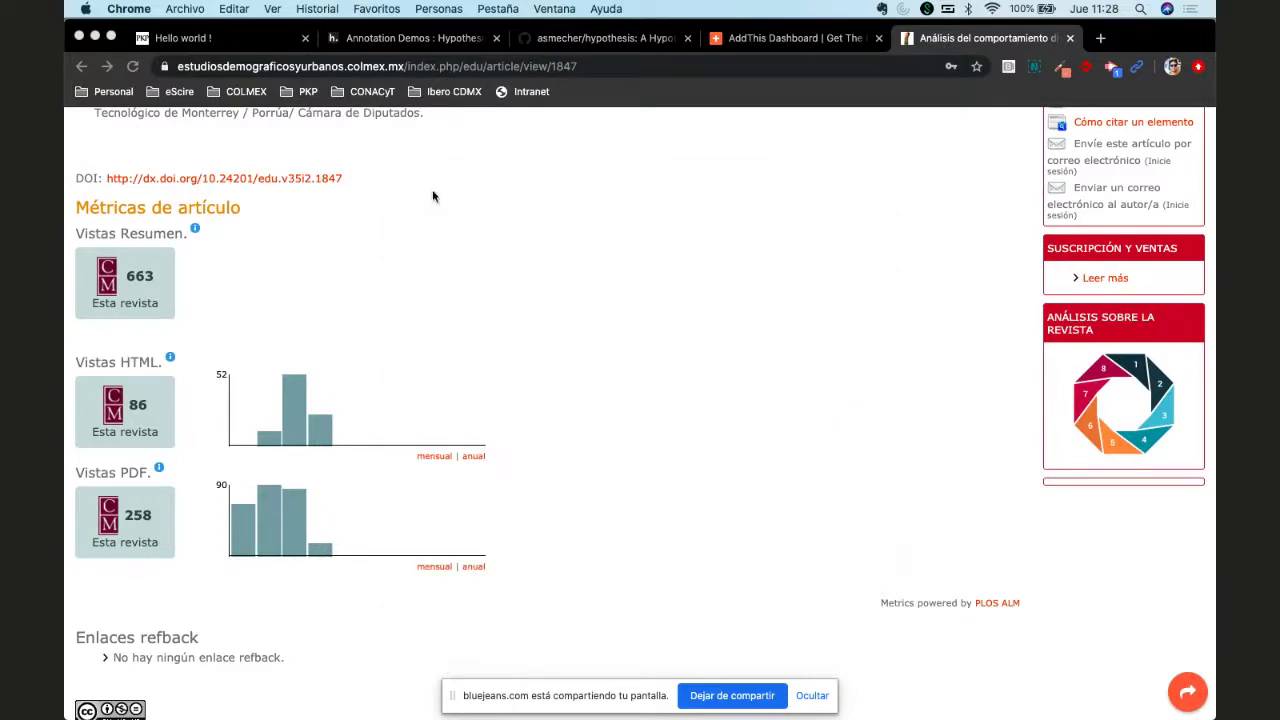
# Step: Return to the Hello world! journal site and close the Hypothes.is Annotation Demos tab
pyautogui.click(415, 38)
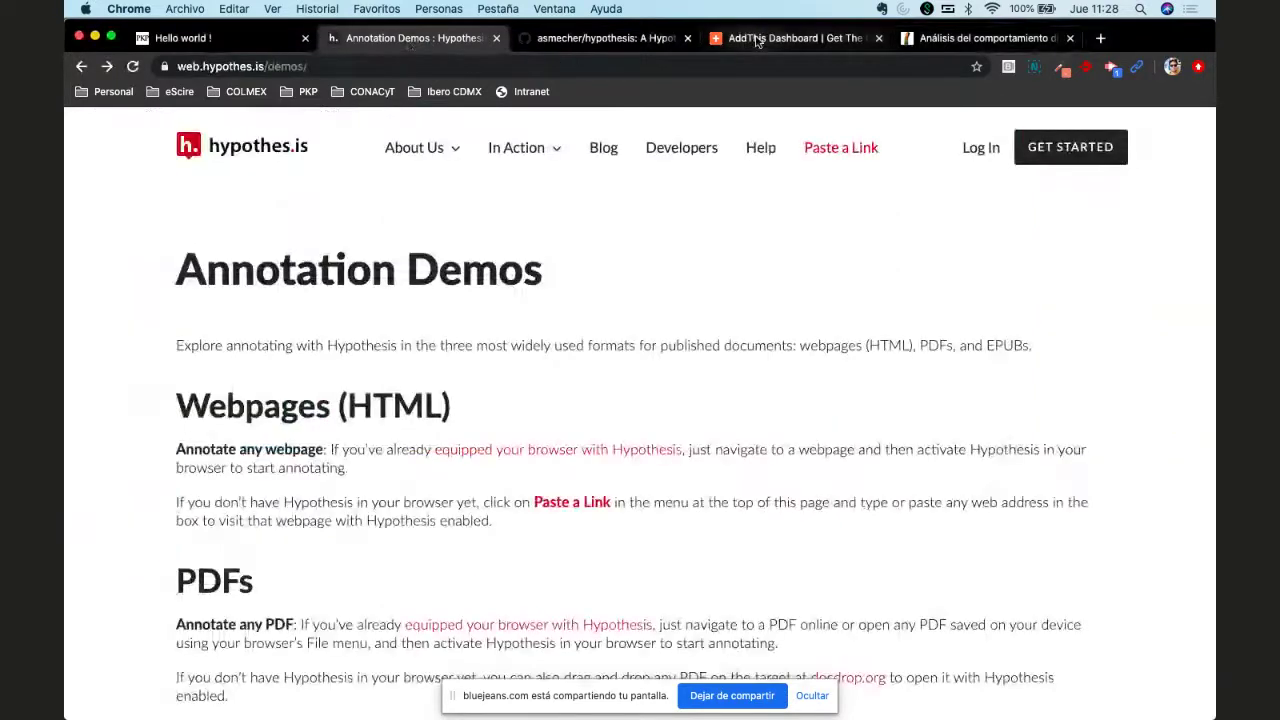
pyautogui.click(753, 39)
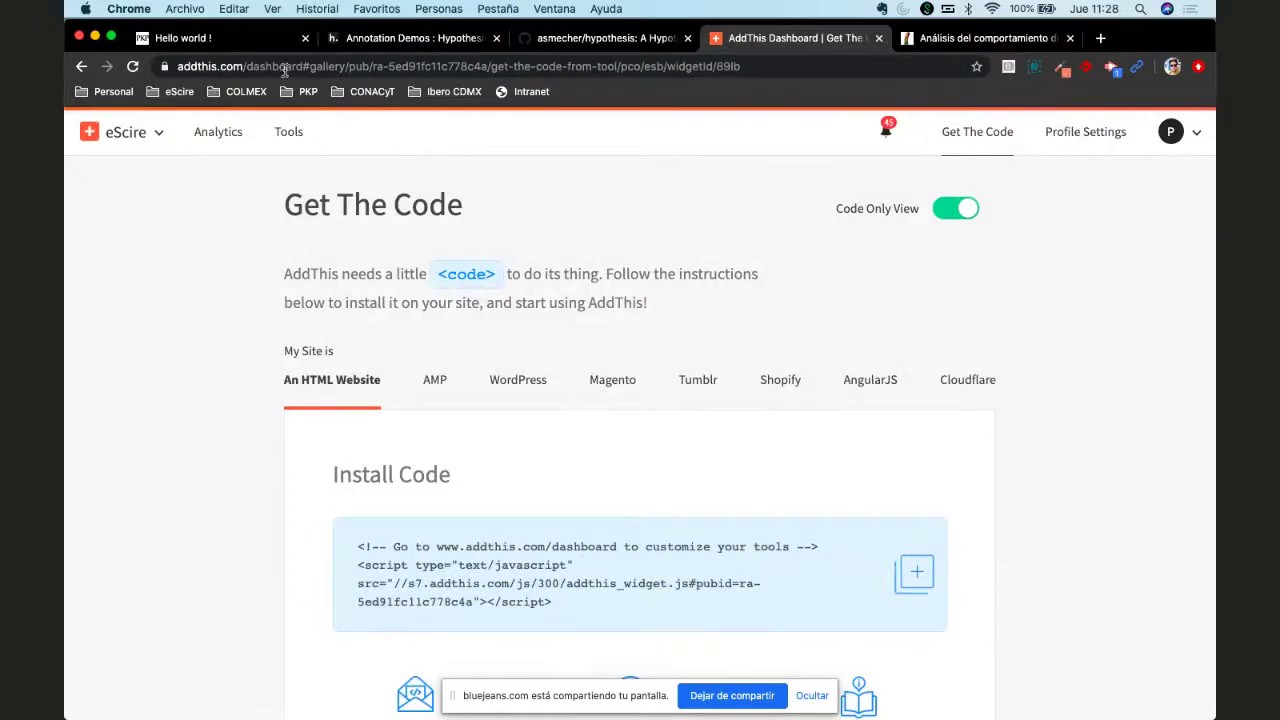
pyautogui.click(215, 40)
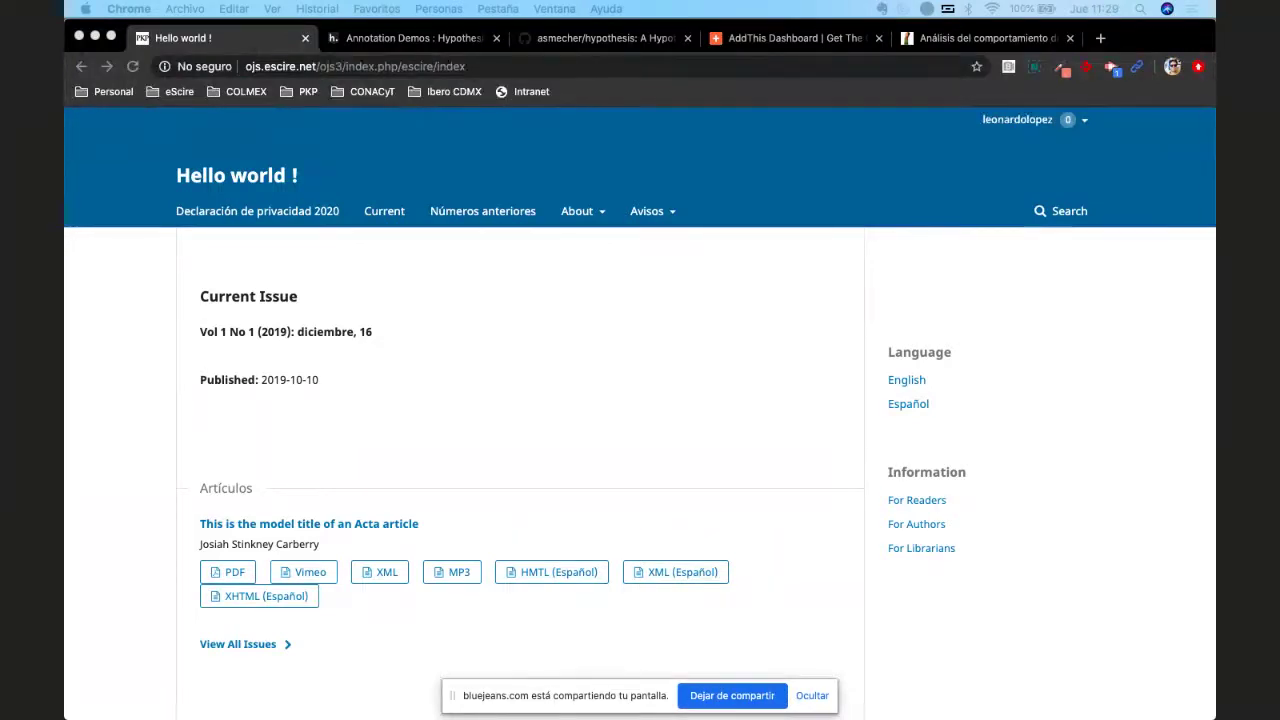
pyautogui.click(846, 179)
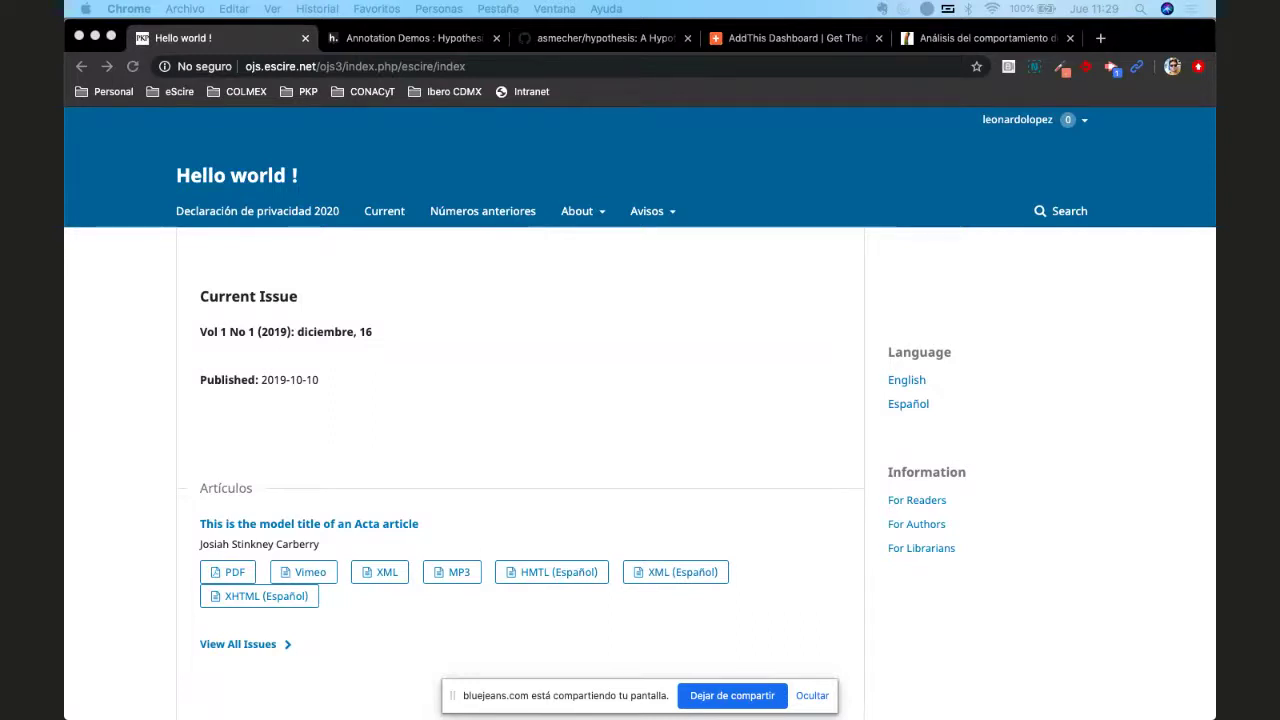
pyautogui.click(1200, 274)
pyautogui.click(497, 38)
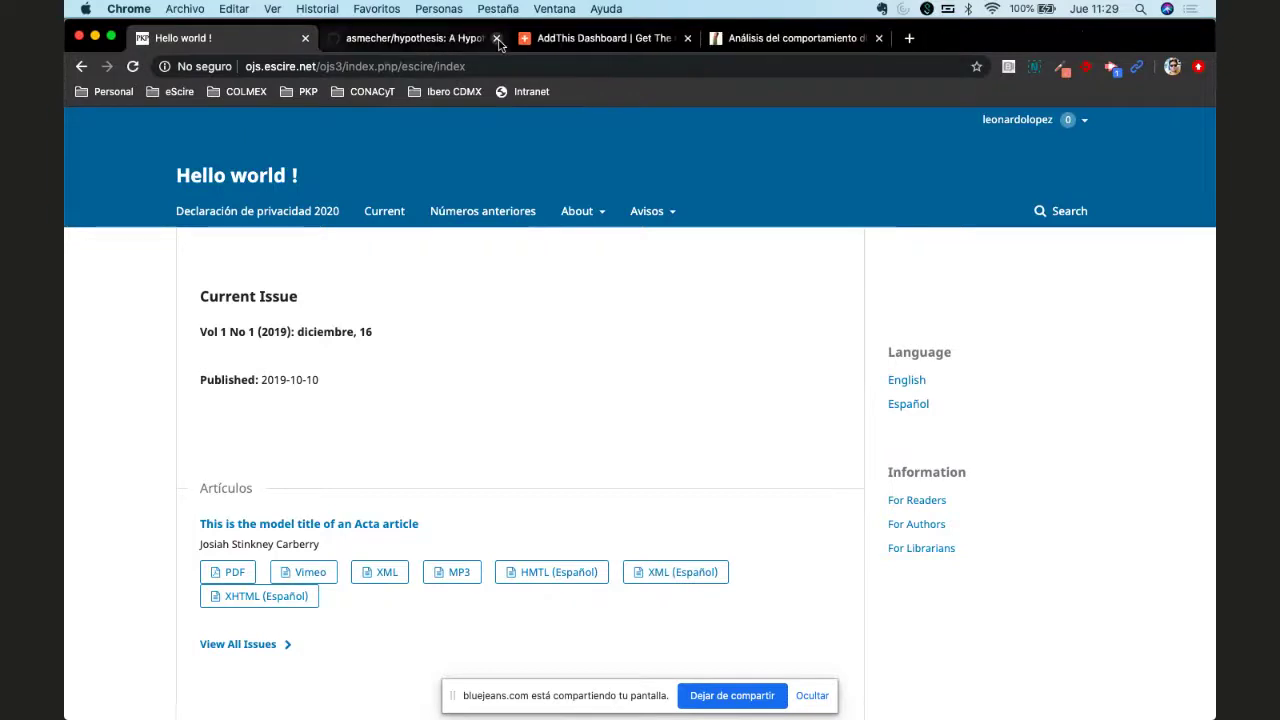
# Step: Close the Hypothesis plugin, AddThis Dashboard and article tabs, keeping only the Hello world! journal site open
pyautogui.click(497, 38)
pyautogui.click(497, 38)
pyautogui.click(497, 38)
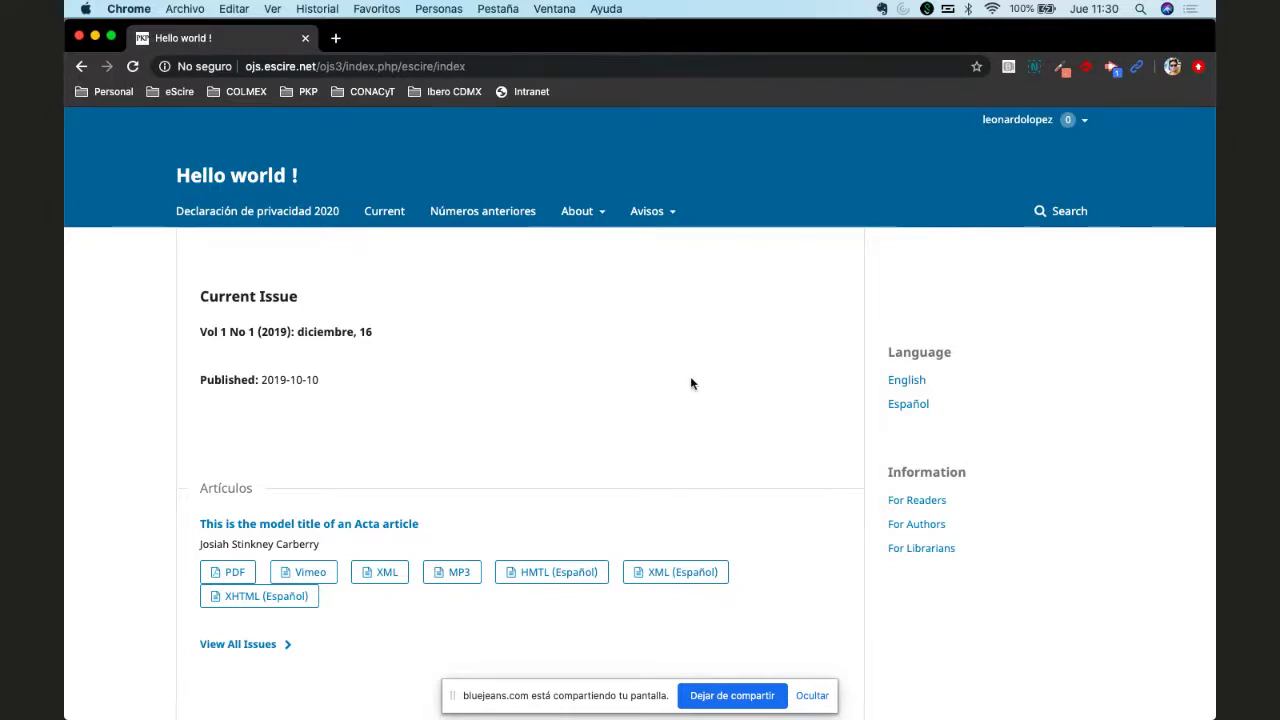
pyautogui.scroll(-3, 690, 383)
pyautogui.scroll(3, 690, 383)
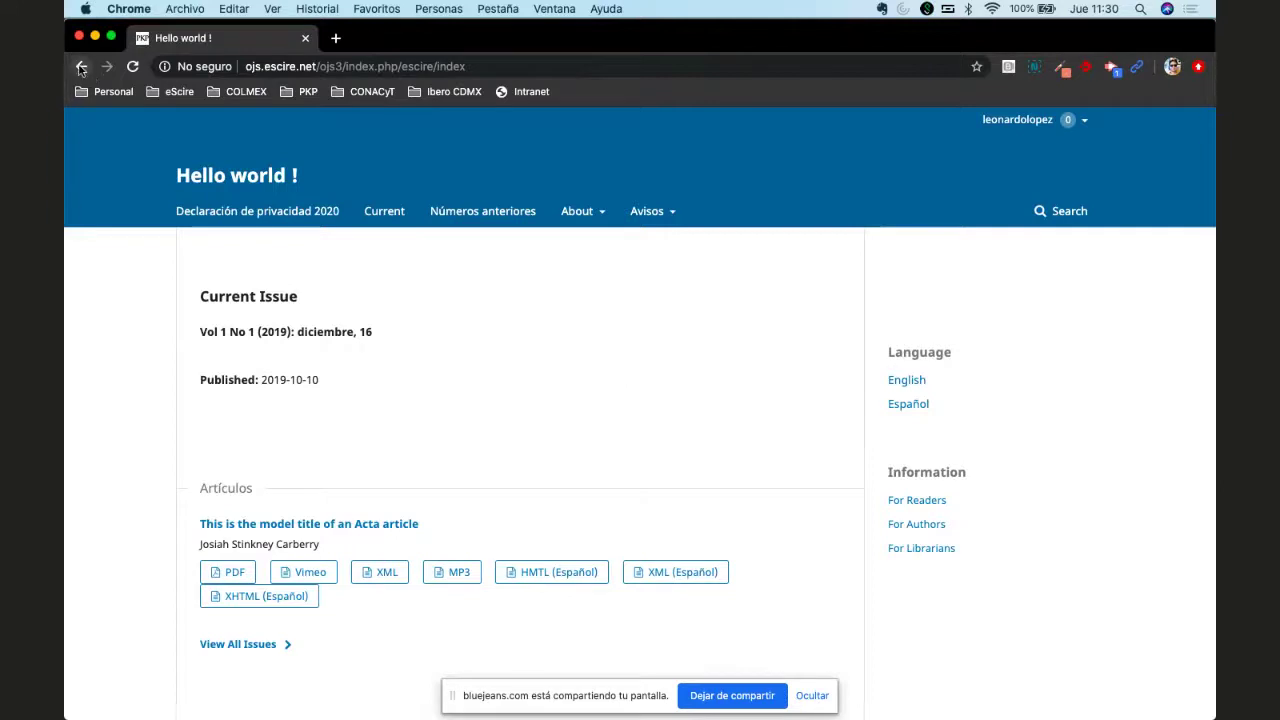
# Step: Search for "revista mediciencias uta" in a new tab and open the Mediciencias UTA journal site
pyautogui.click(336, 40)
pyautogui.write('m')
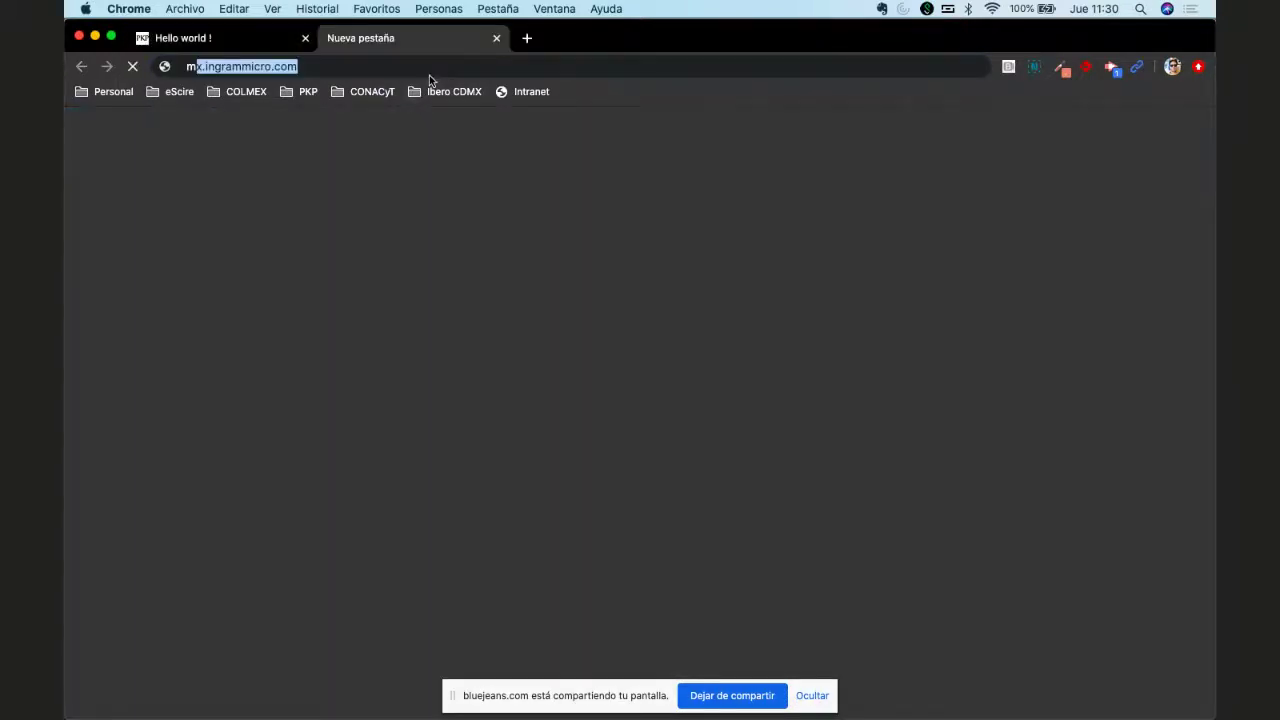
pyautogui.write('ediciencias')
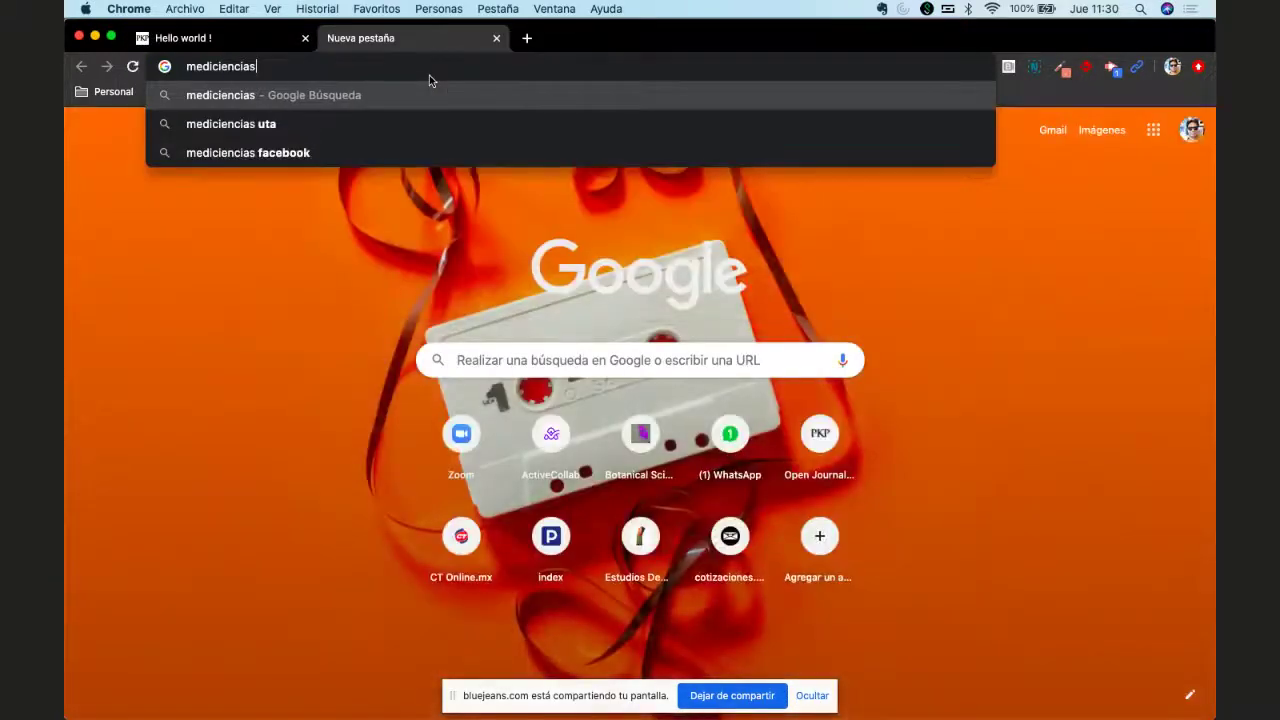
pyautogui.write(' uta')
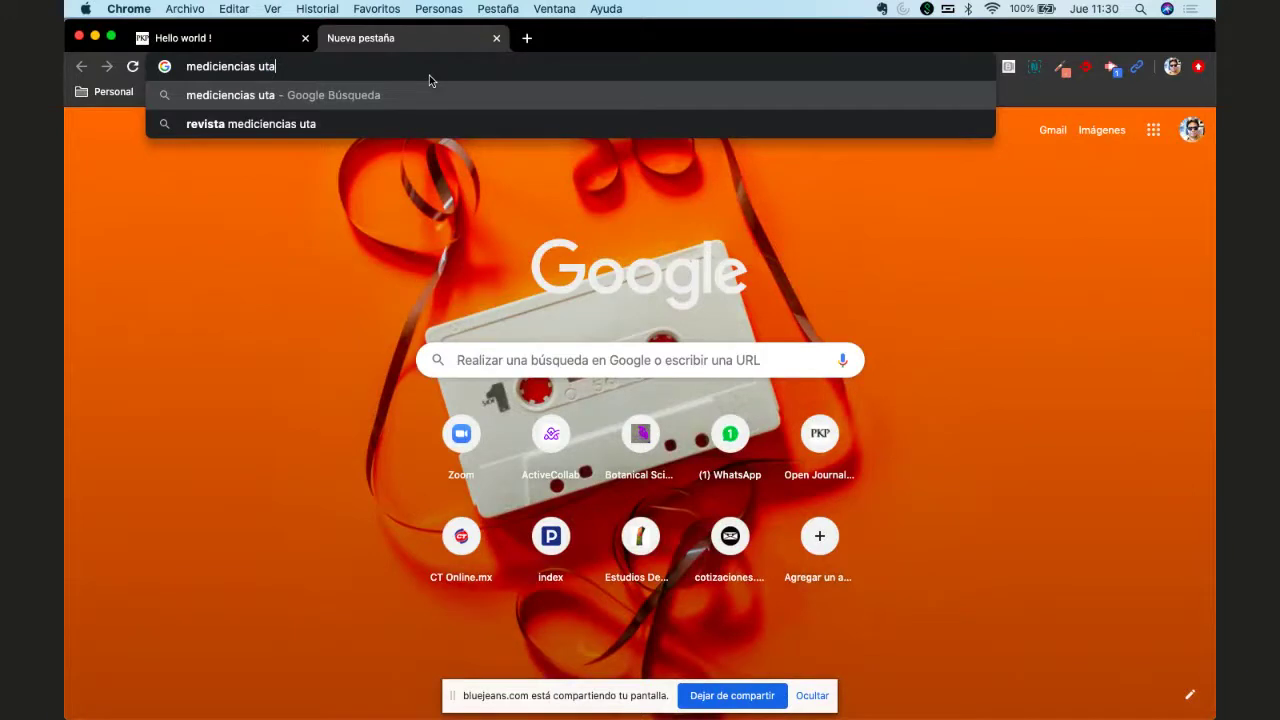
pyautogui.press('Down')
pyautogui.press('Return')
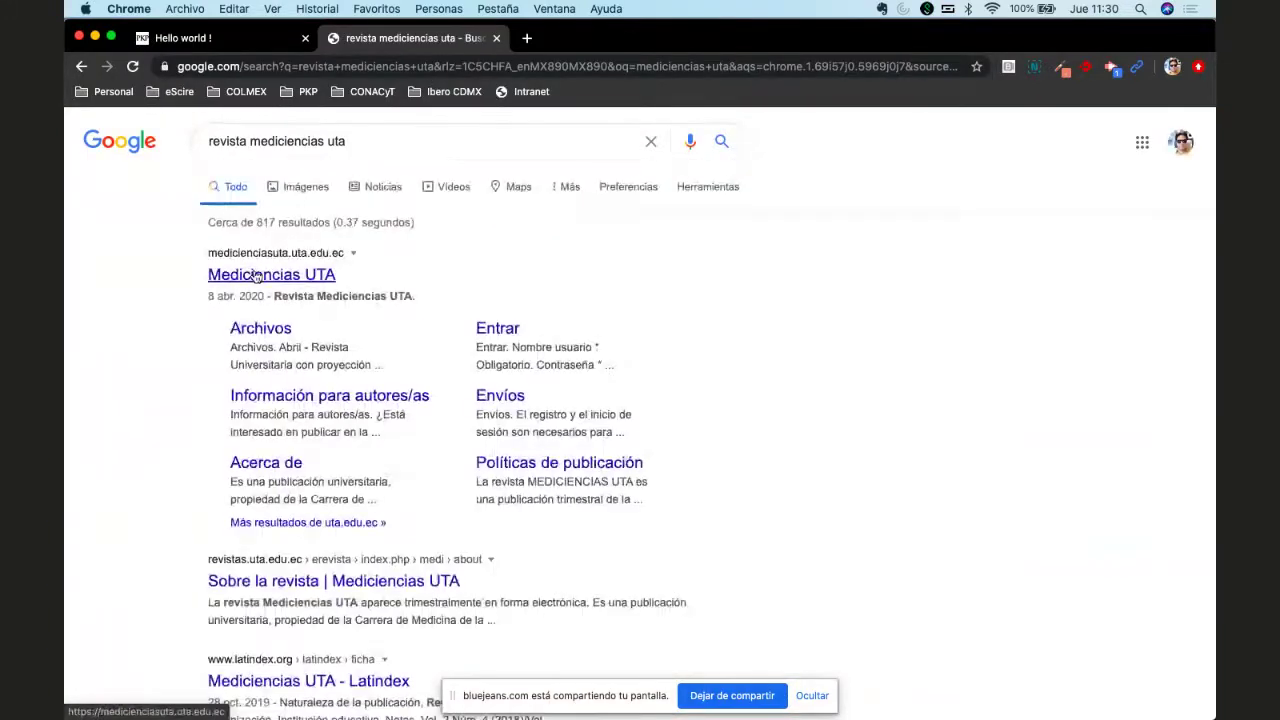
pyautogui.click(256, 277)
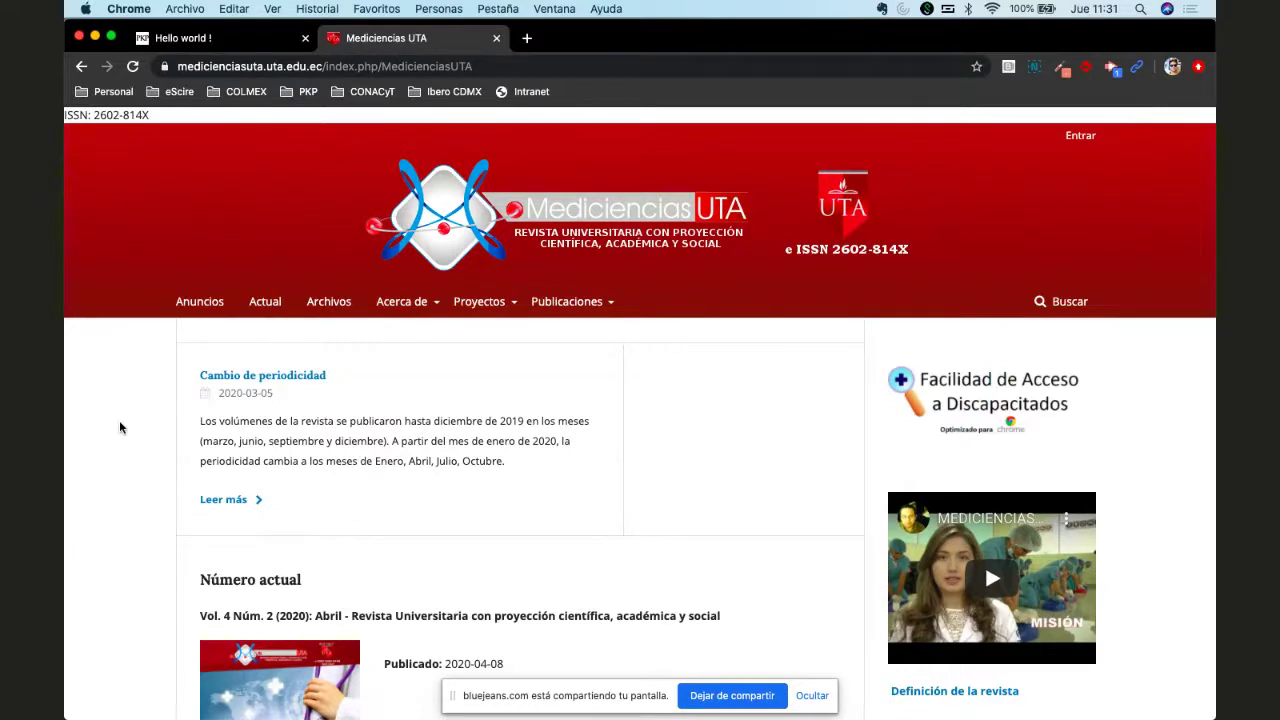
# Step: Select the address of the Mediciencias UTA site, close its tab and return to the Hello world! journal
pyautogui.click(406, 68)
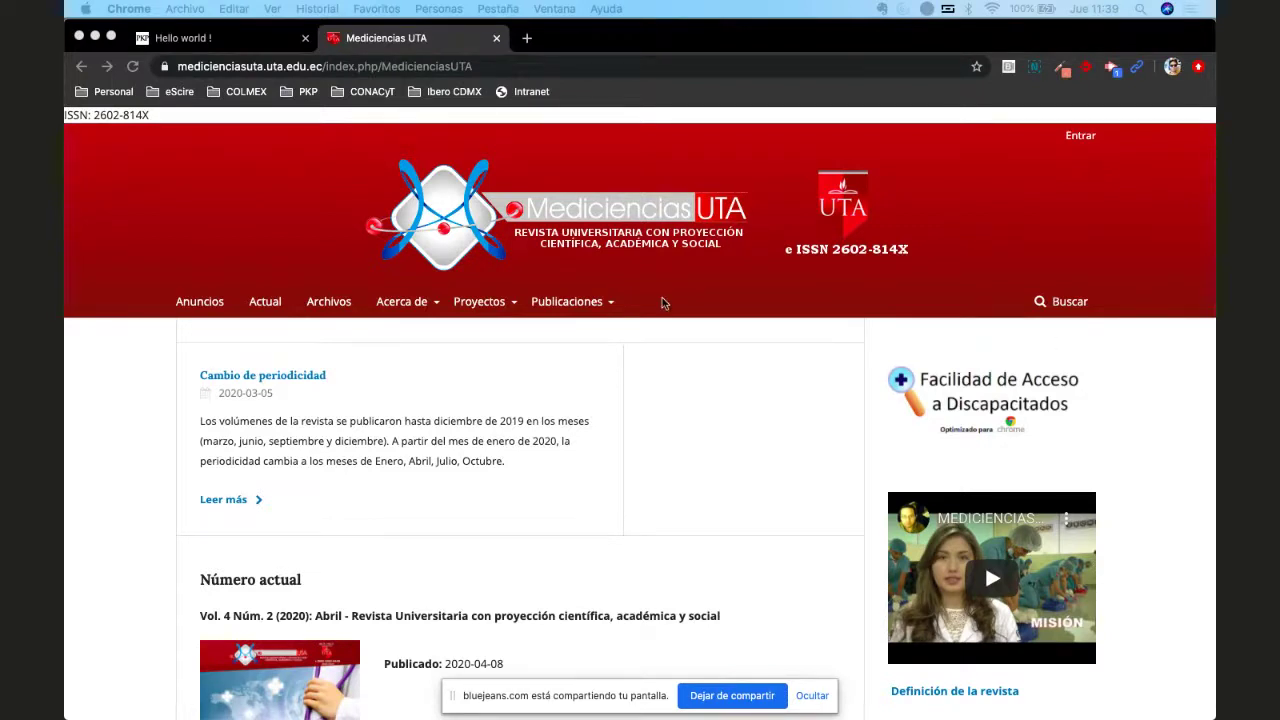
pyautogui.click(611, 337)
pyautogui.press('super+l')
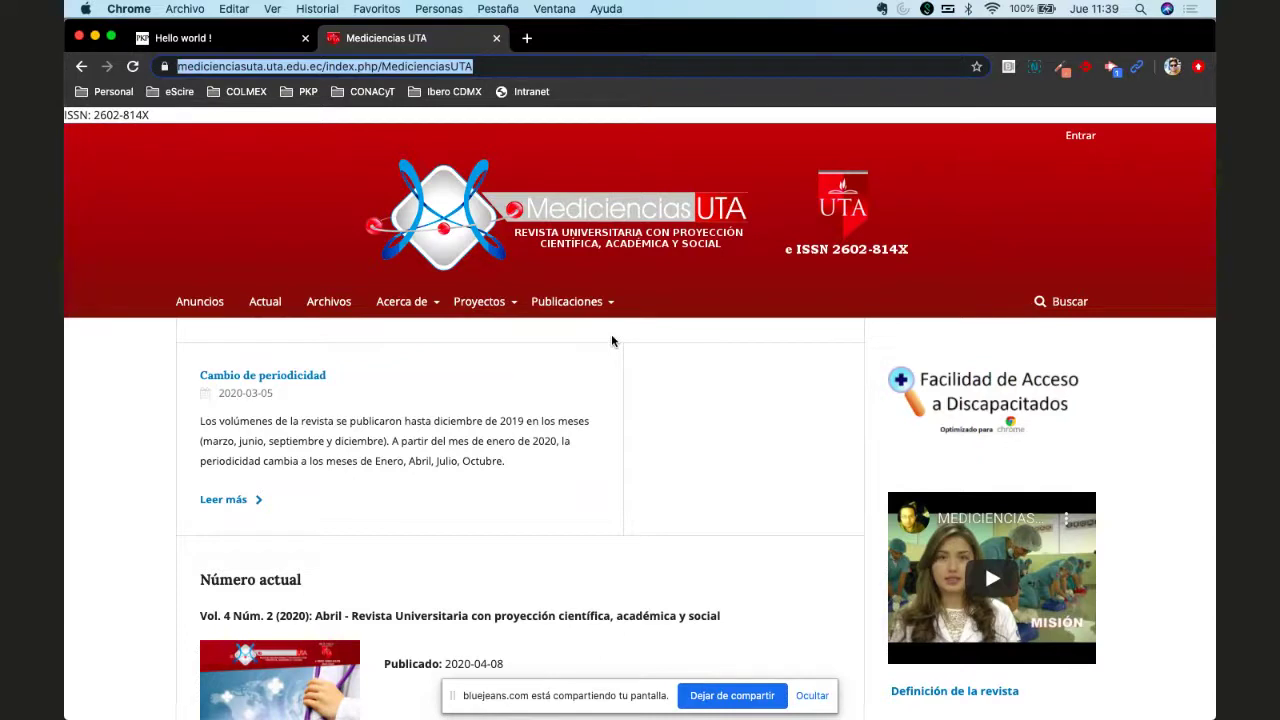
pyautogui.click(222, 40)
pyautogui.click(494, 39)
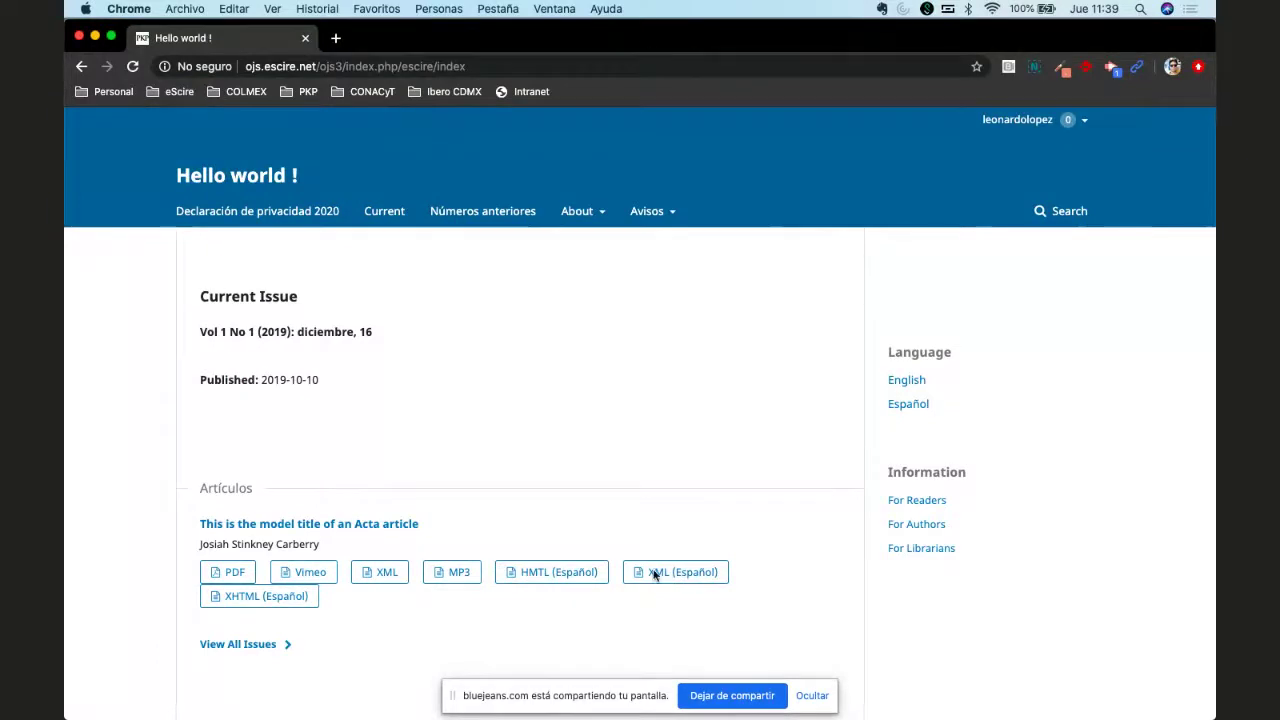
# Step: Switch to Word and look at the Authoring chapter in the Nuevo envio en OJS 3 document
pyautogui.moveTo(540, 712)
pyautogui.click(515, 668)
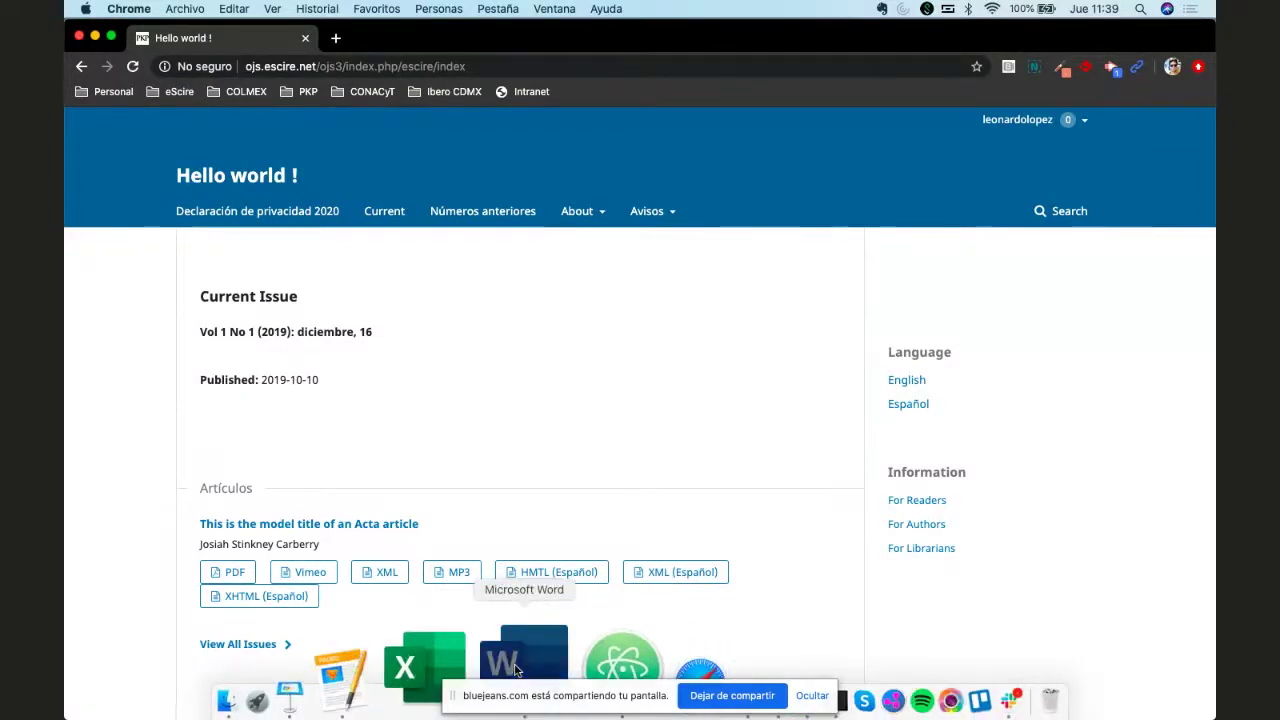
pyautogui.scroll(-2, 543, 339)
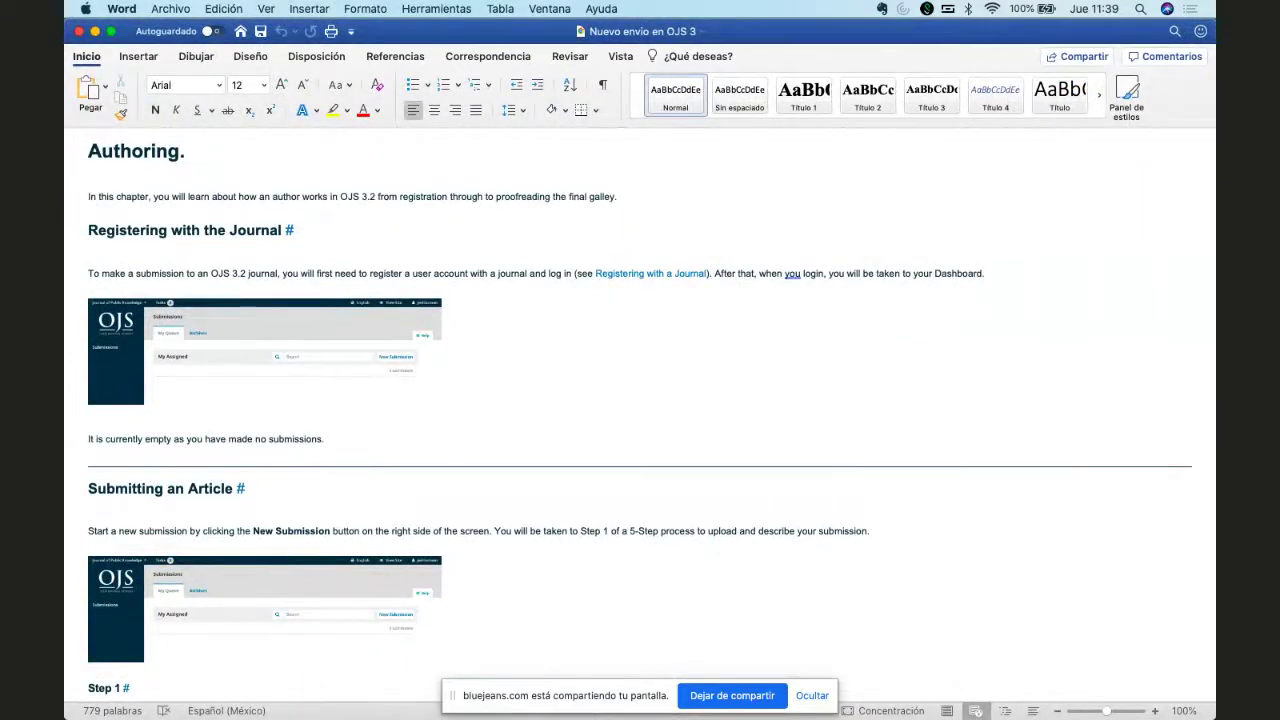
# Step: Examine the Word-generated markup of Nuevo envio en OJS 3.html in Atom, and switch to Finder
pyautogui.moveTo(545, 712)
pyautogui.click(545, 652)
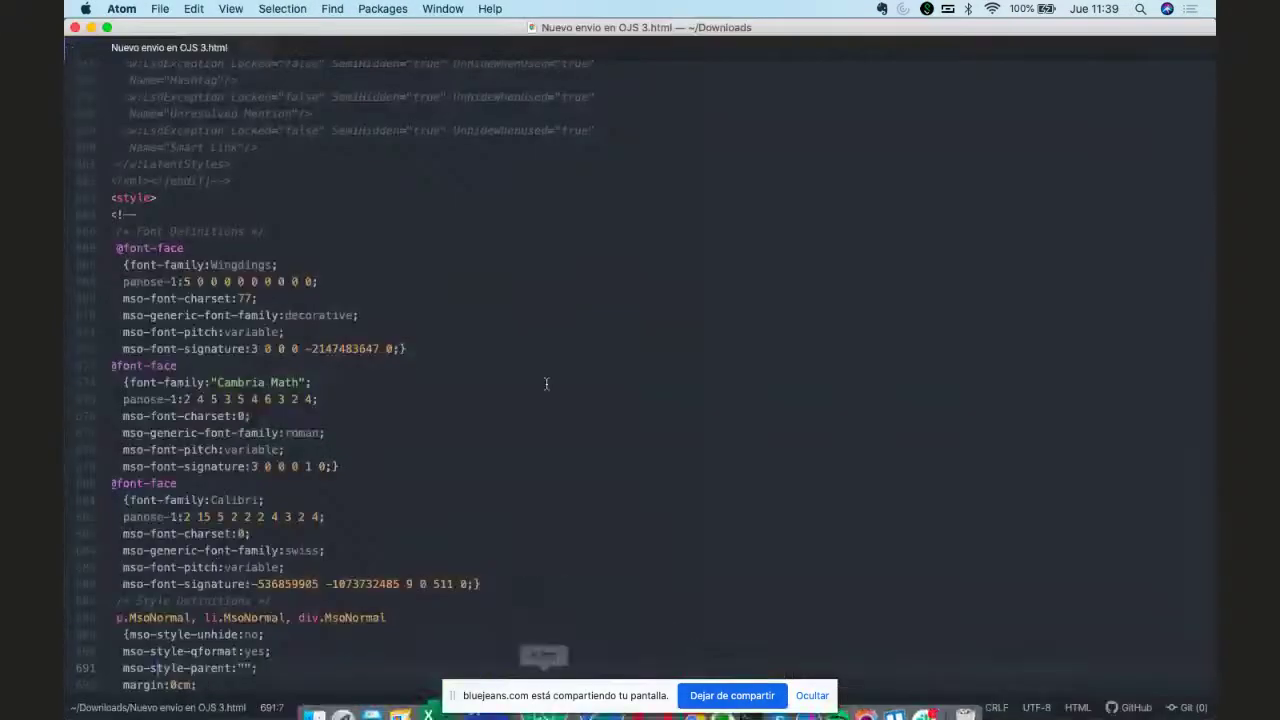
pyautogui.scroll(10, 546, 383)
pyautogui.scroll(5, 546, 383)
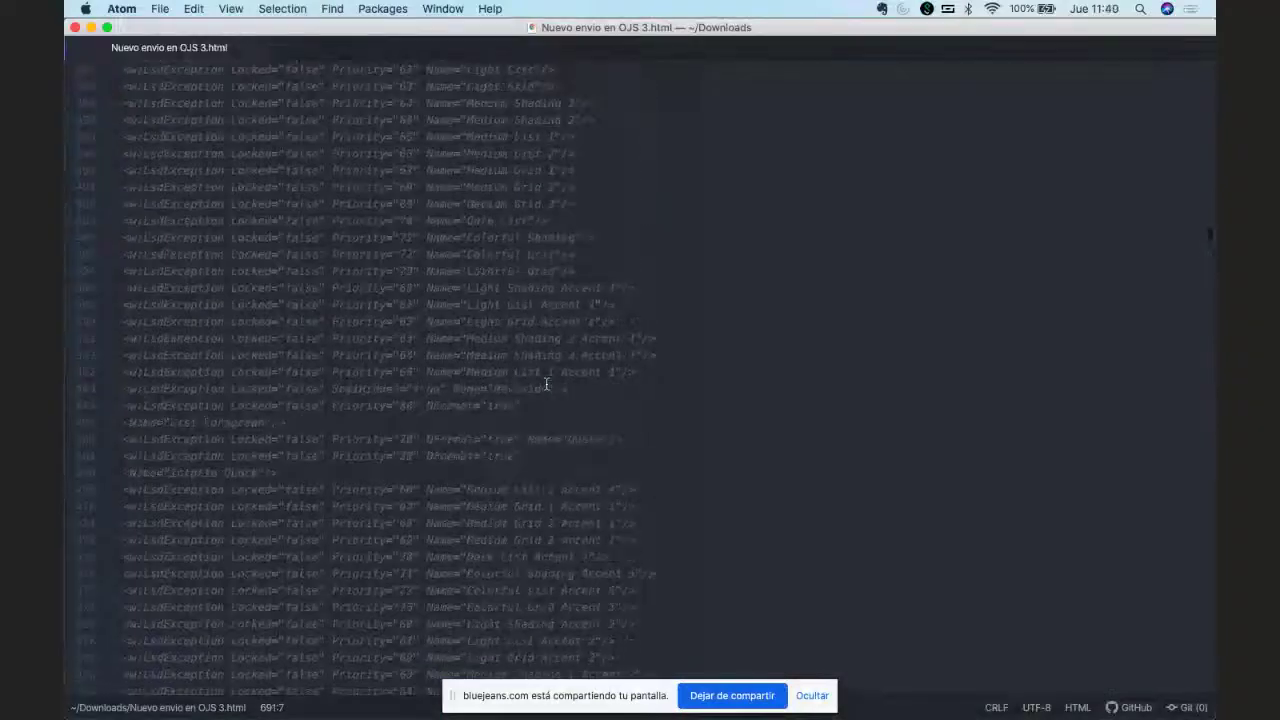
pyautogui.scroll(-10, 531, 391)
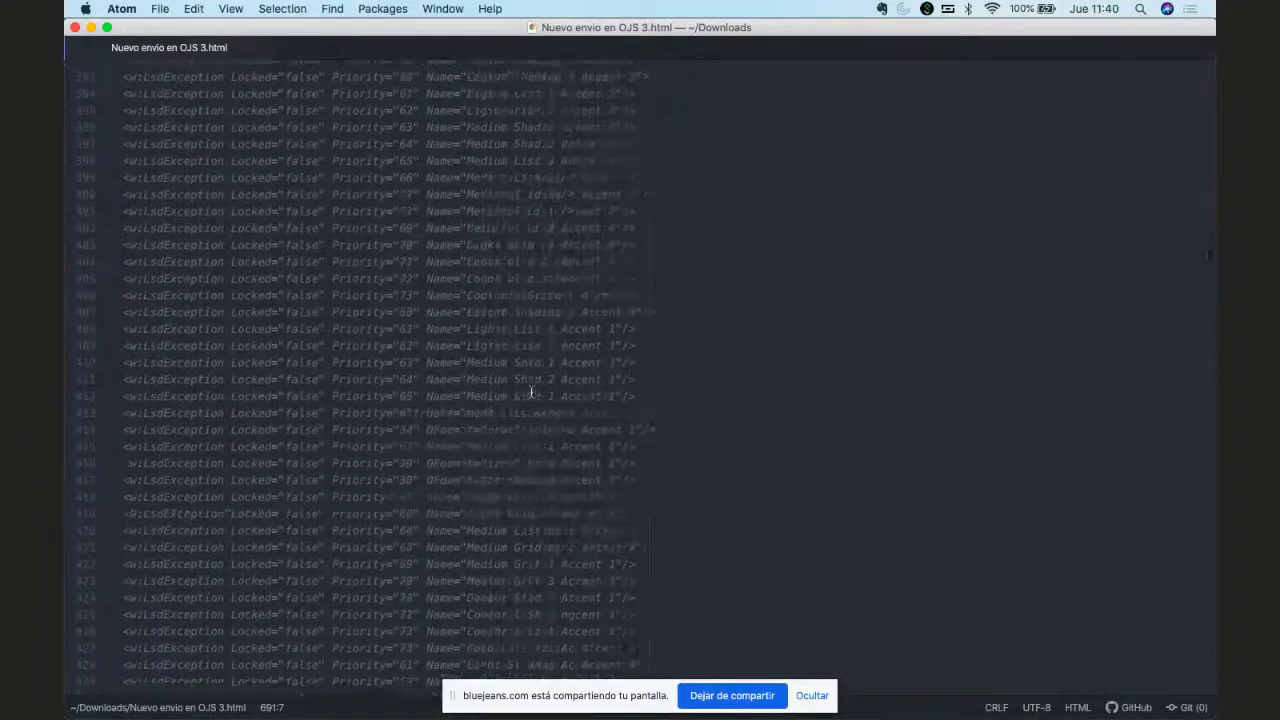
pyautogui.scroll(15, 531, 391)
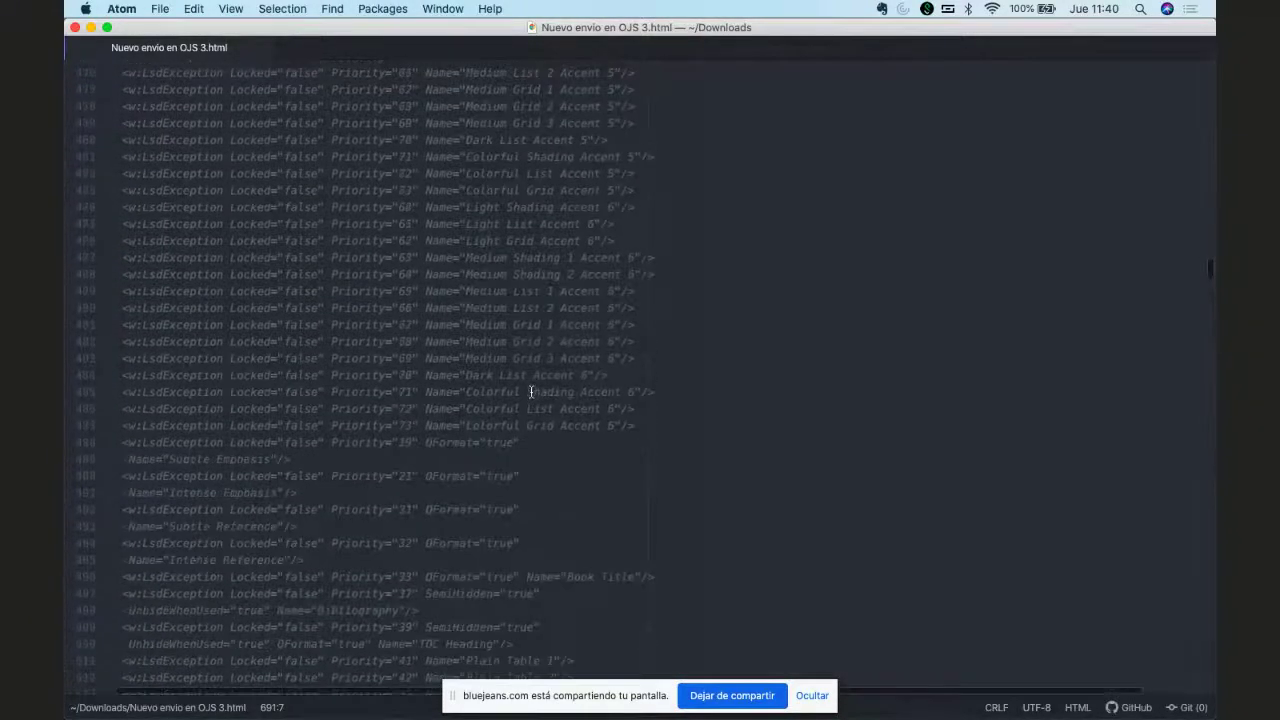
pyautogui.scroll(15, 531, 391)
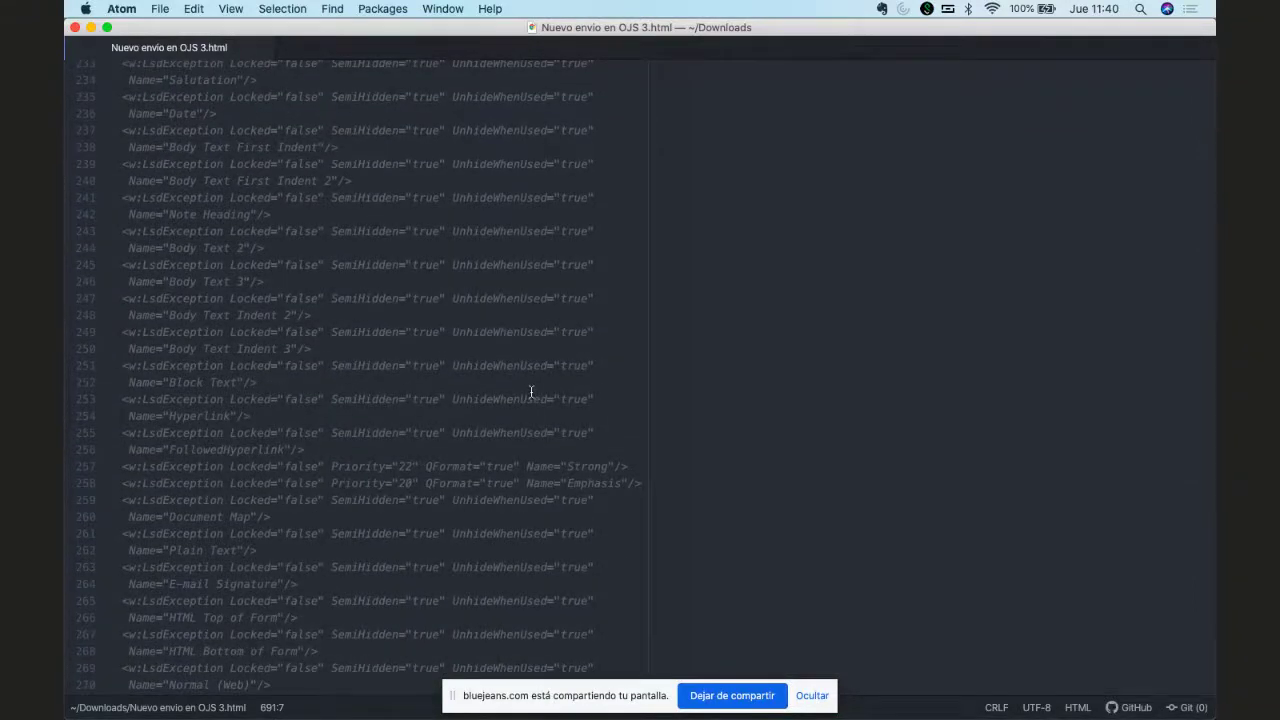
pyautogui.scroll(-10, 531, 391)
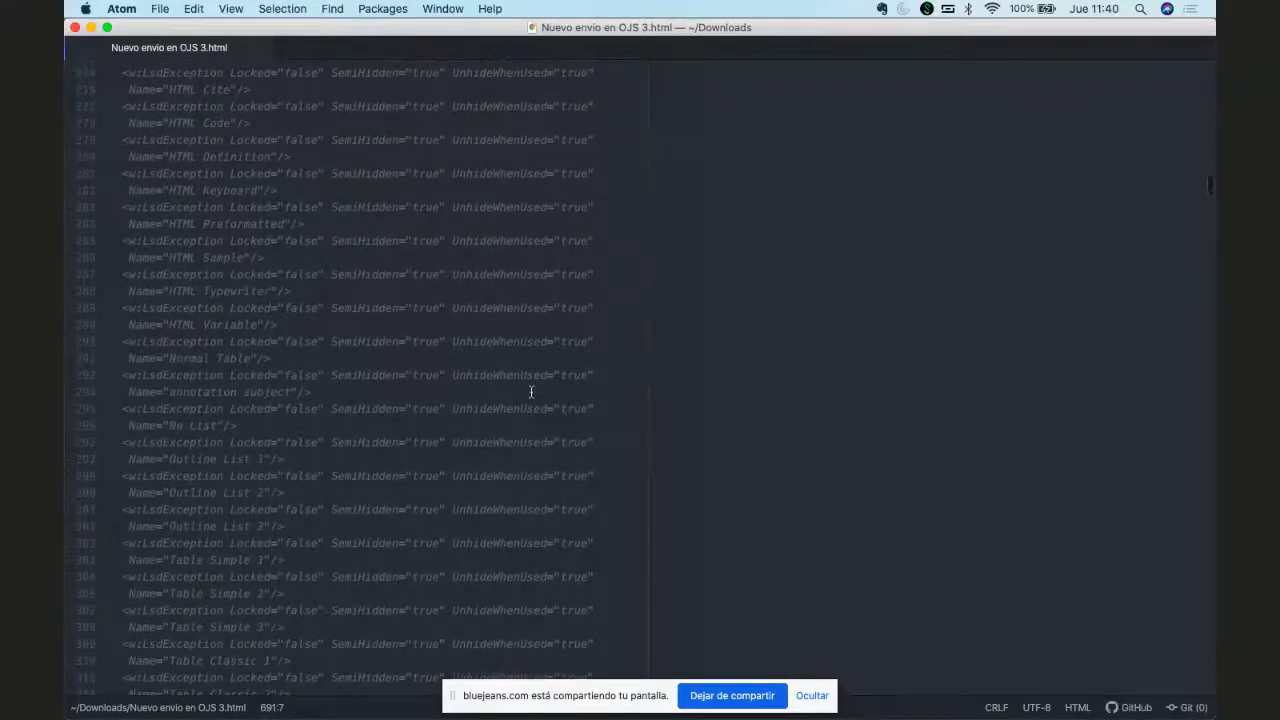
pyautogui.scroll(-15, 531, 391)
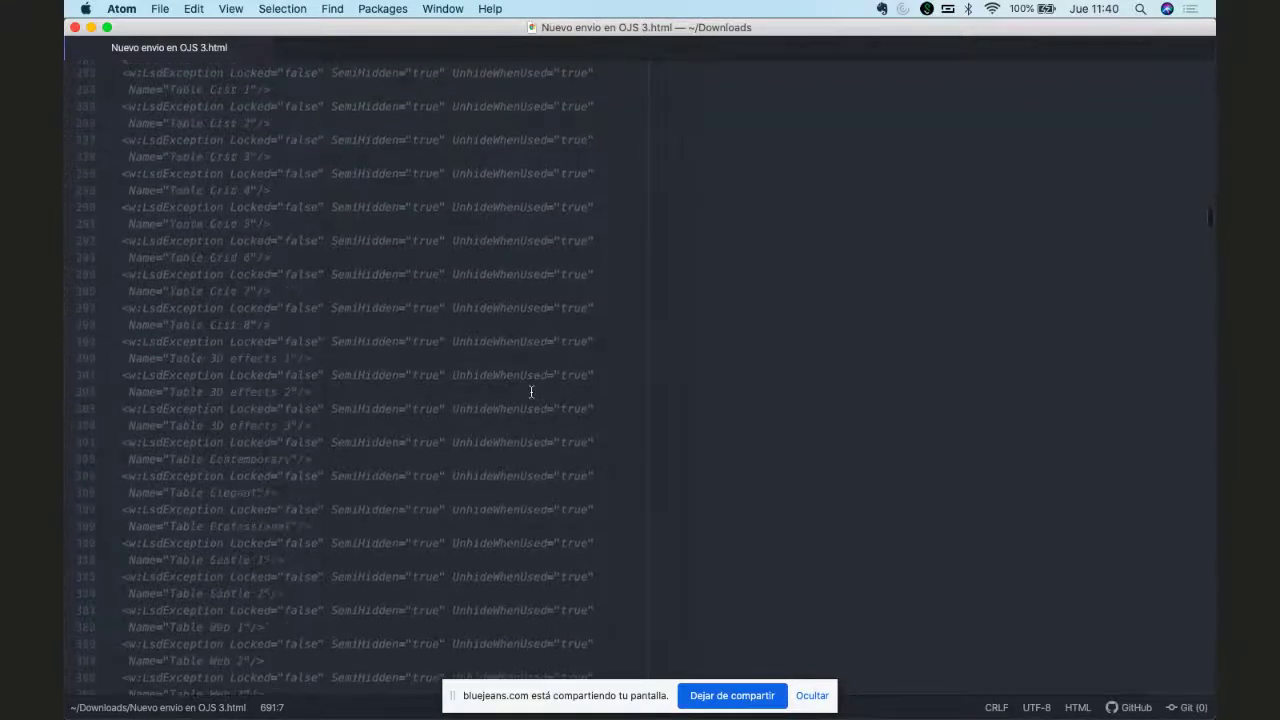
pyautogui.scroll(-18, 531, 391)
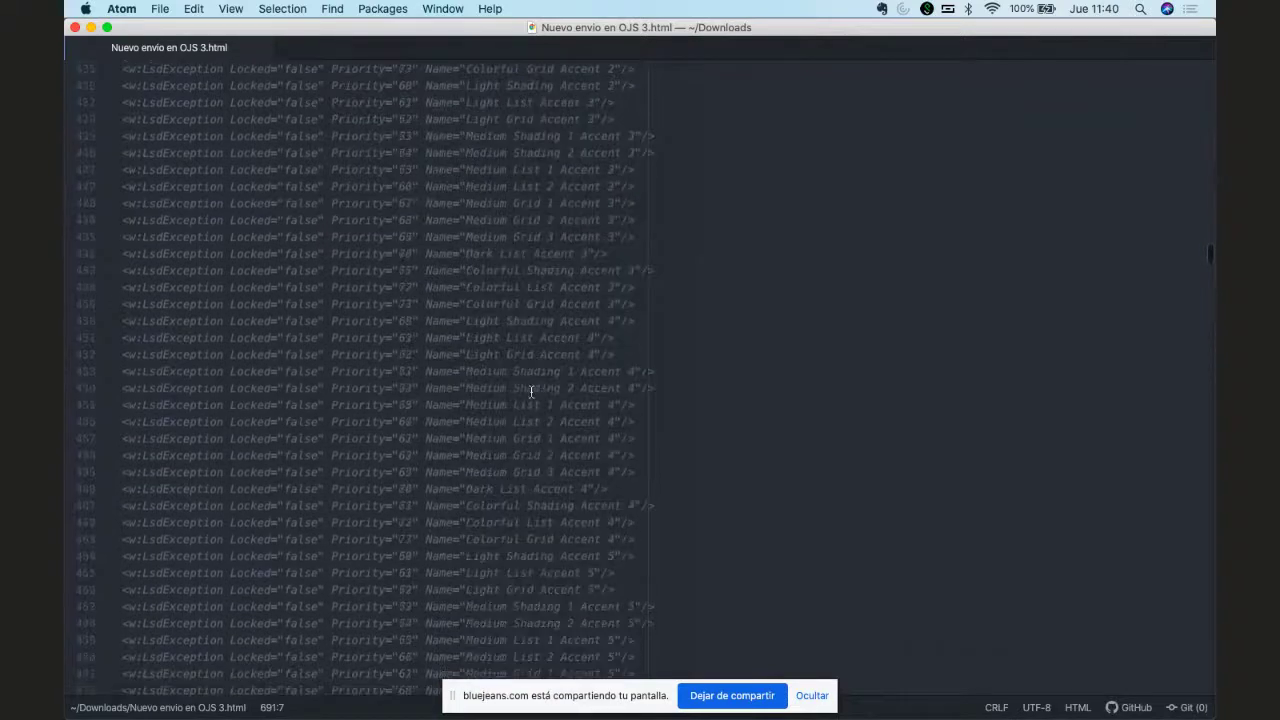
pyautogui.scroll(-6, 531, 391)
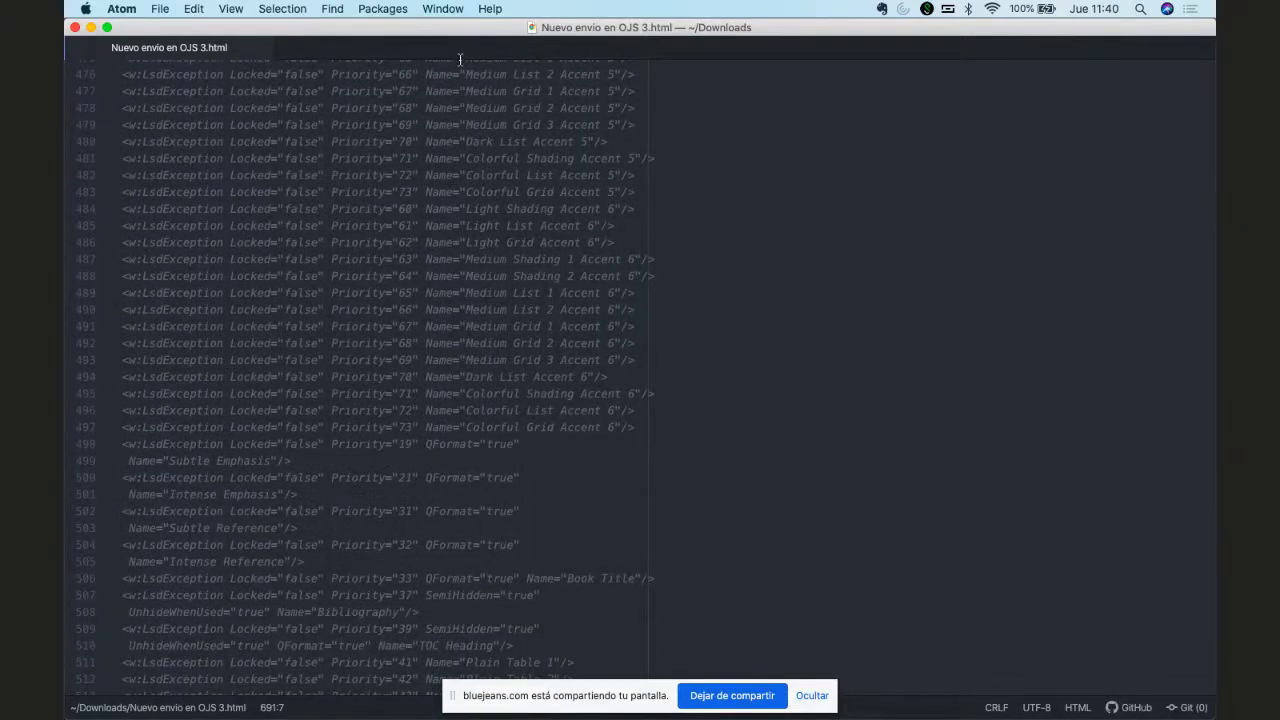
pyautogui.scroll(-1, 793, 291)
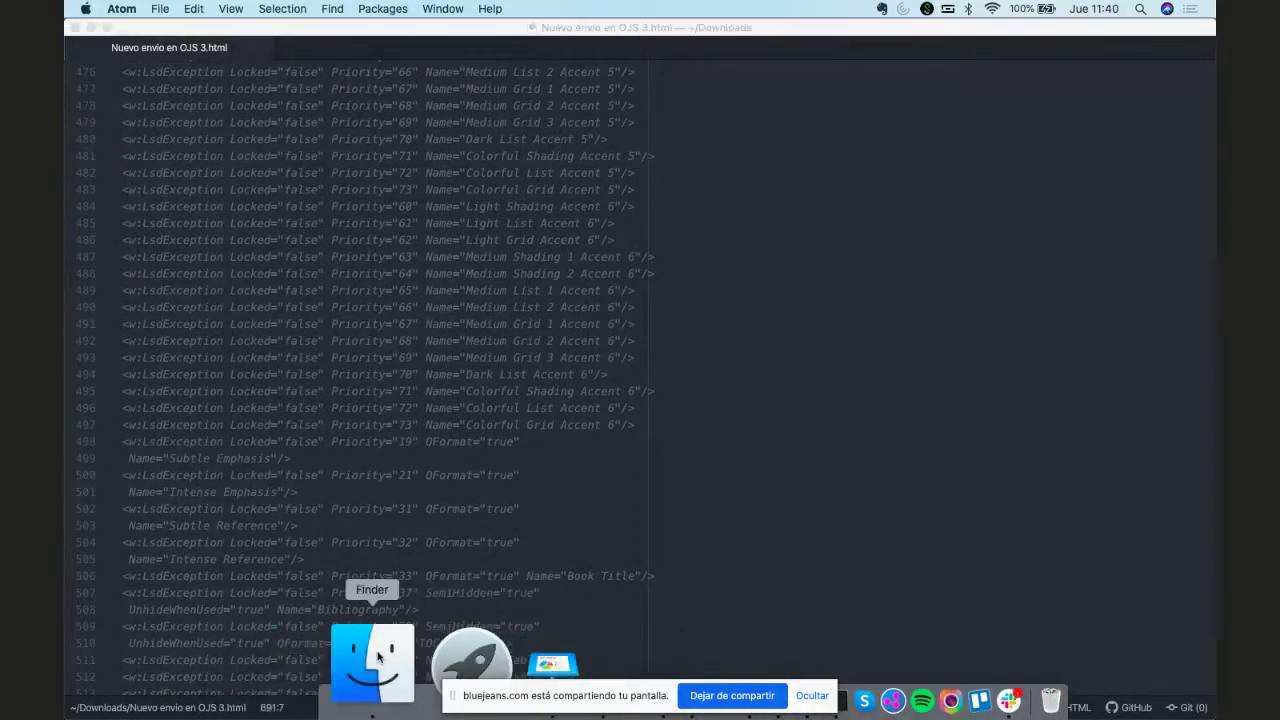
pyautogui.click(374, 660)
pyautogui.rightClick(290, 91)
pyautogui.moveTo(492, 113)
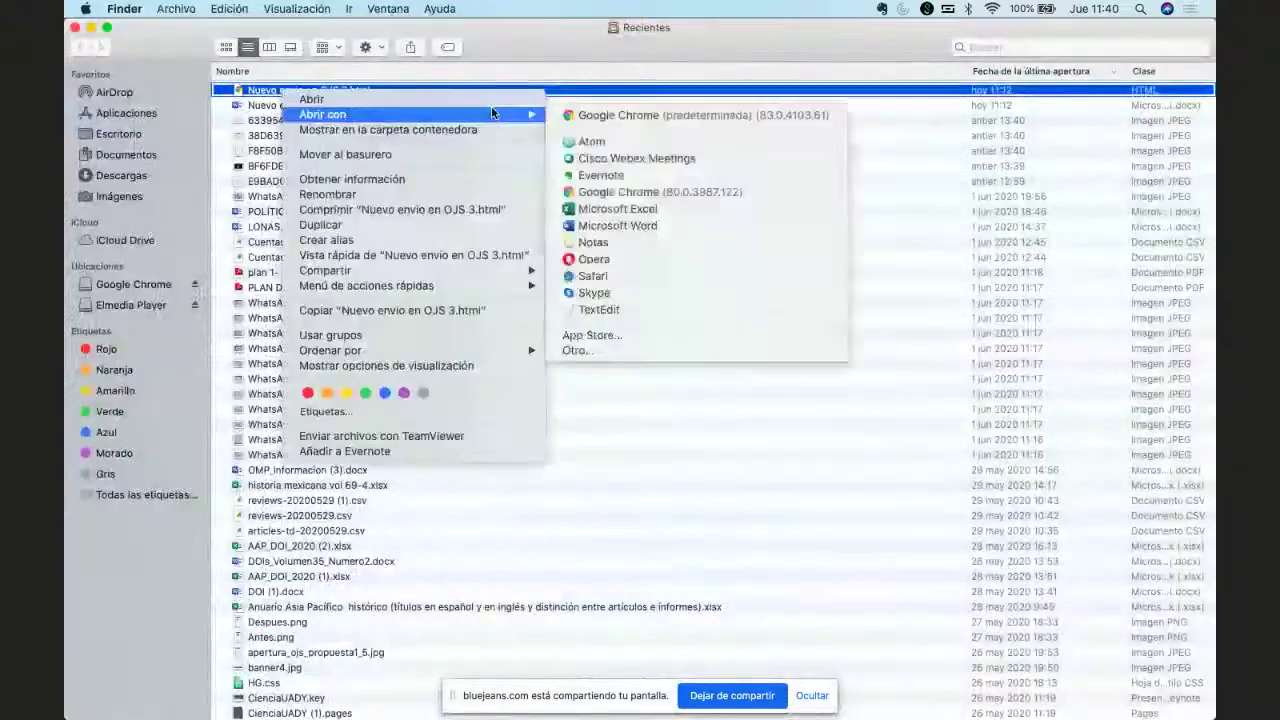
pyautogui.click(632, 242)
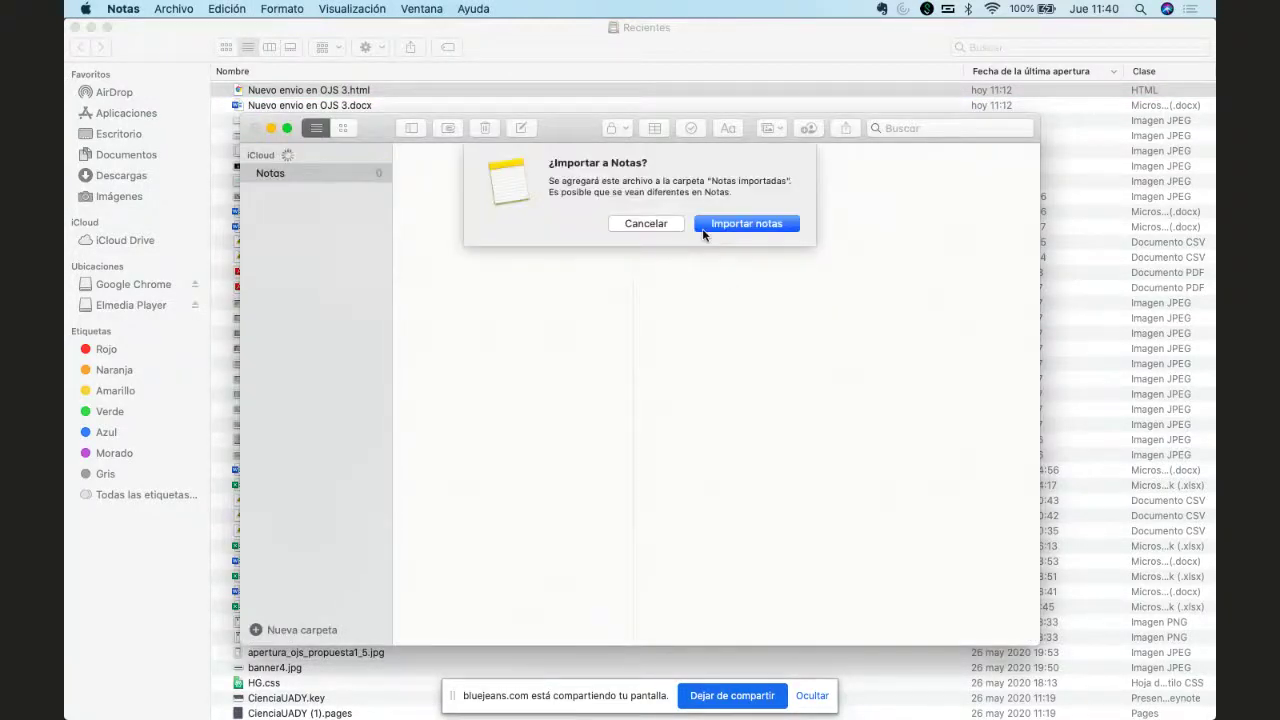
pyautogui.click(647, 227)
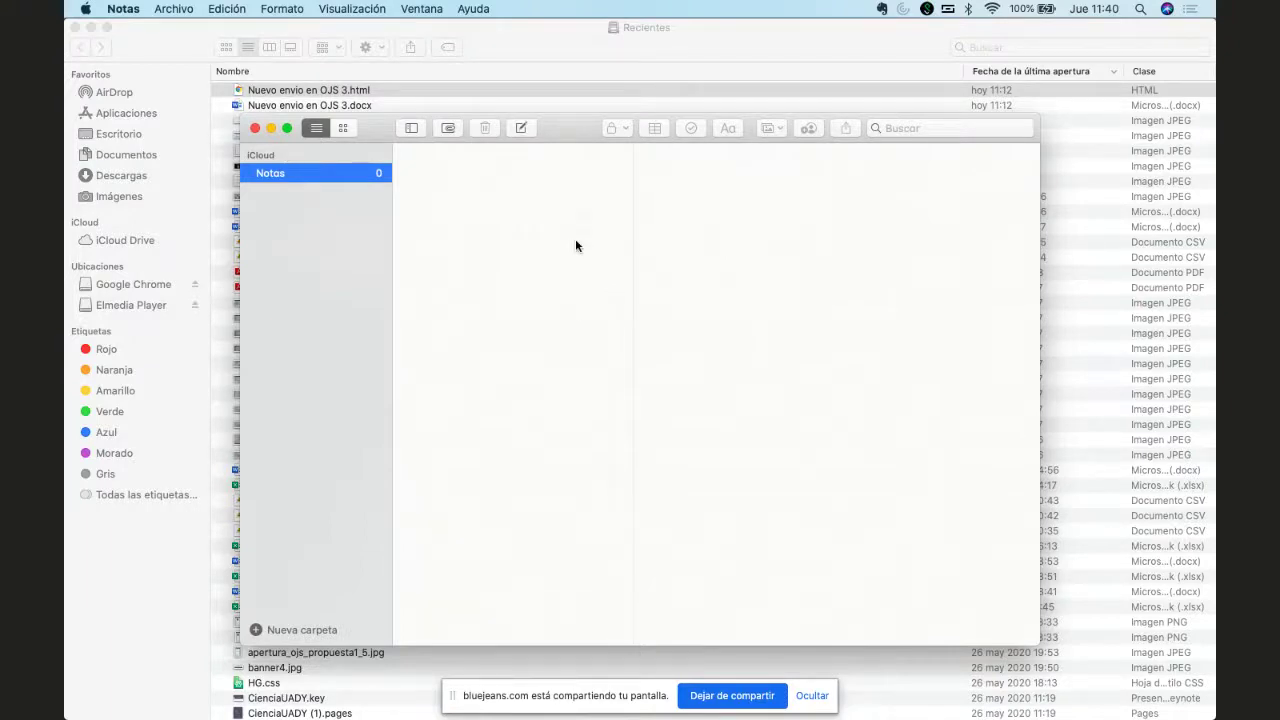
pyautogui.click(490, 212)
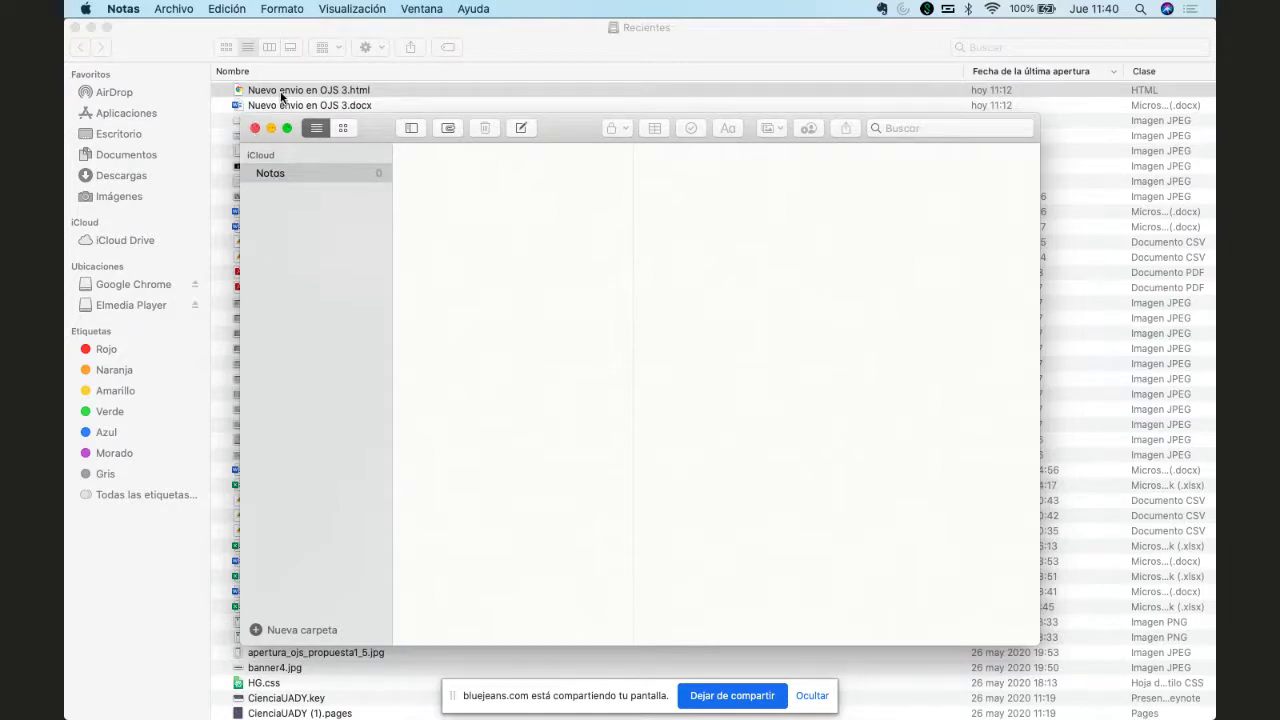
pyautogui.moveTo(282, 92); pyautogui.dragTo(508, 254)
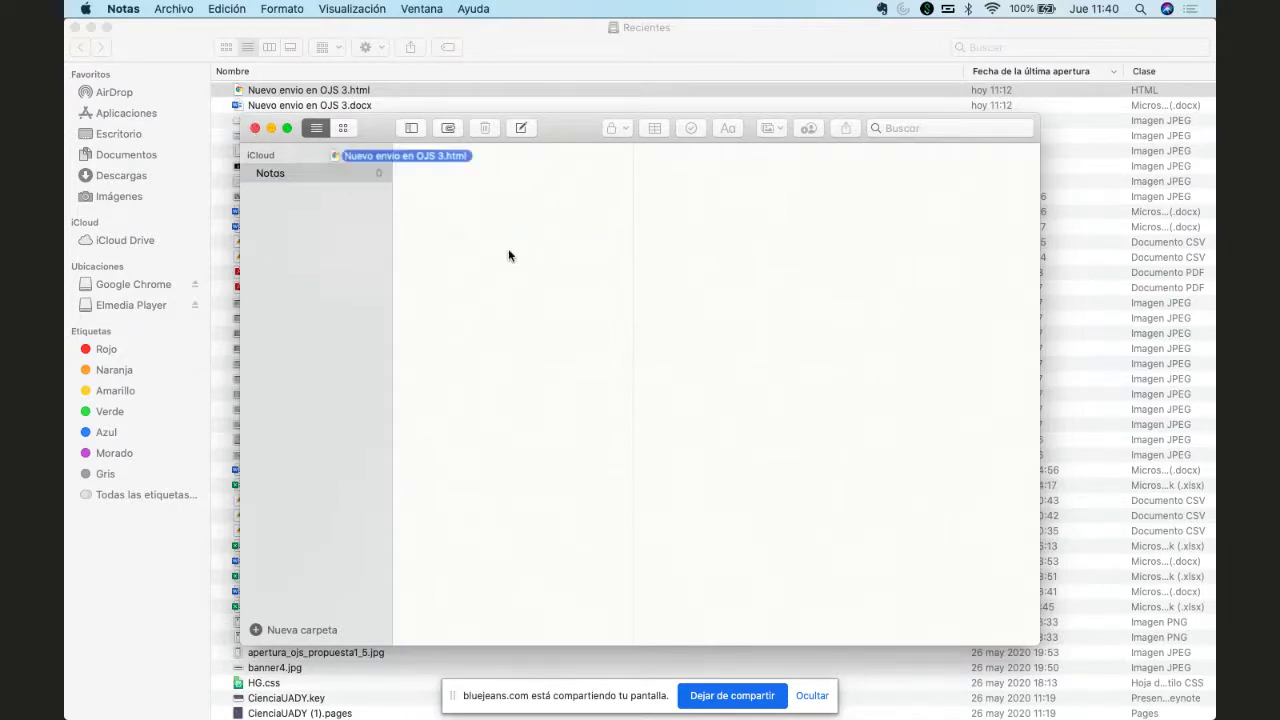
# Step: Open Nuevo envio en OJS 3.html from Finder in the default Google Chrome and look through the rendered page
pyautogui.click(293, 91)
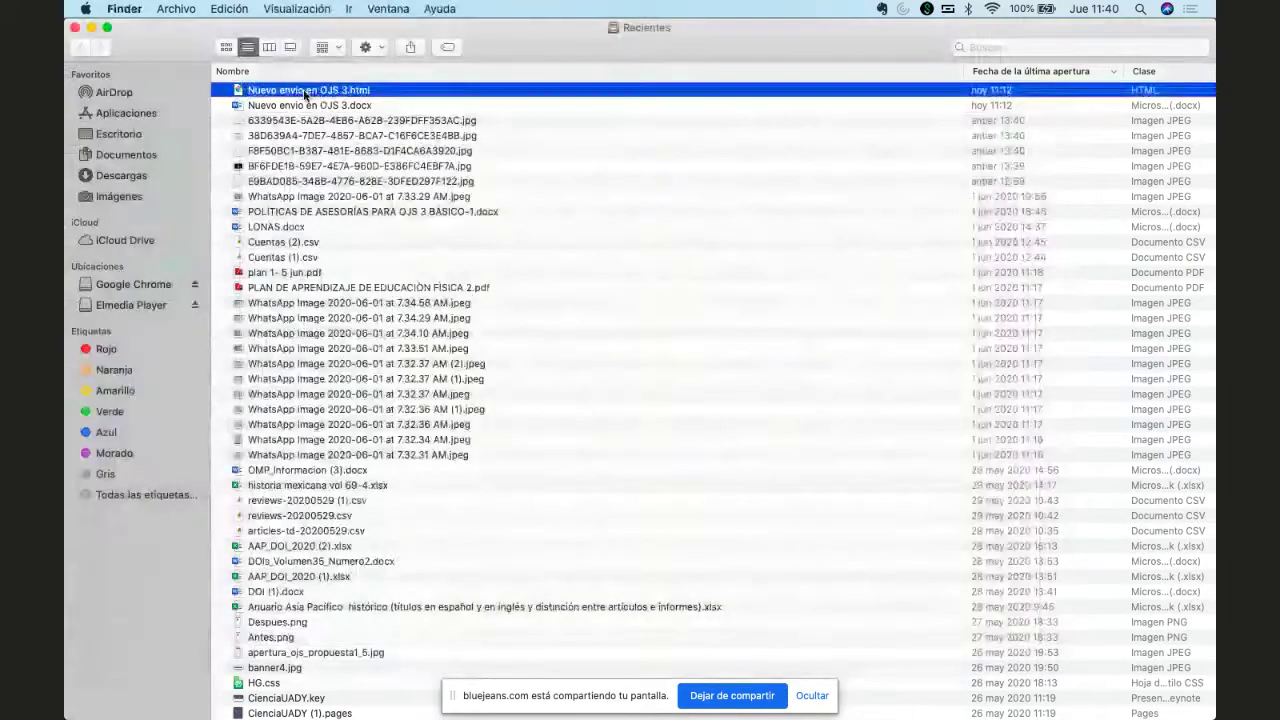
pyautogui.rightClick(308, 90)
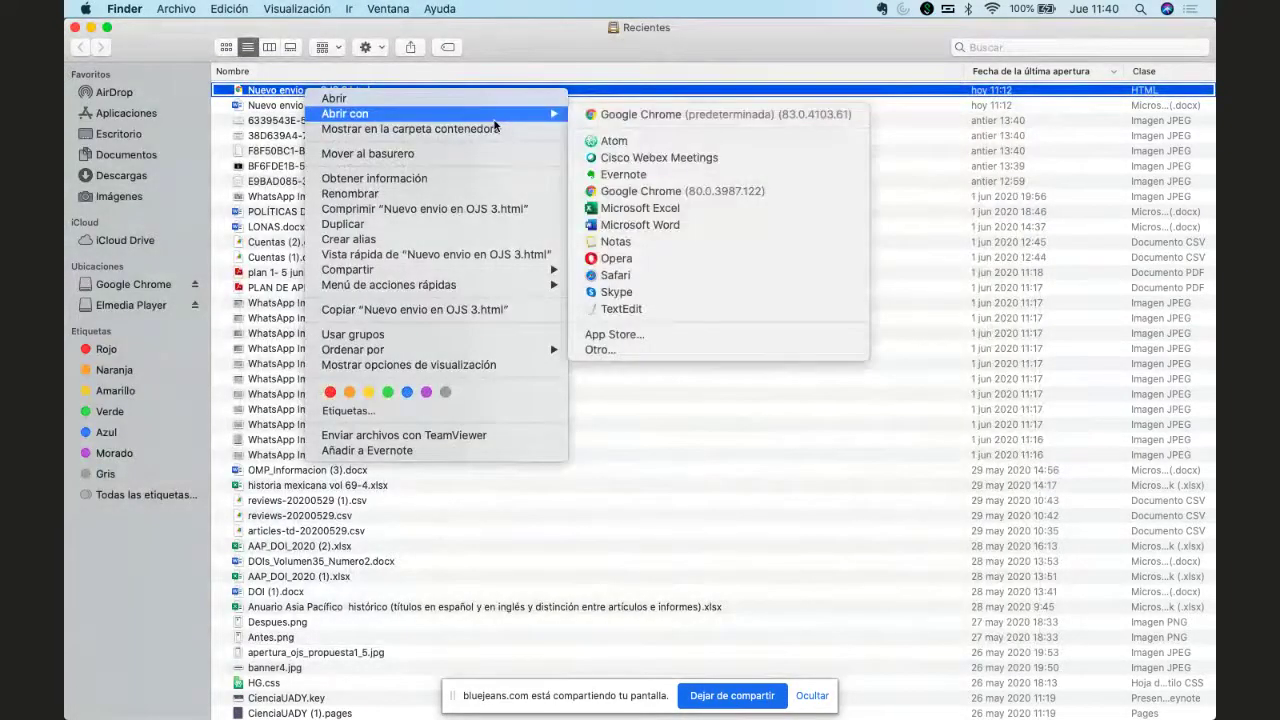
pyautogui.click(632, 115)
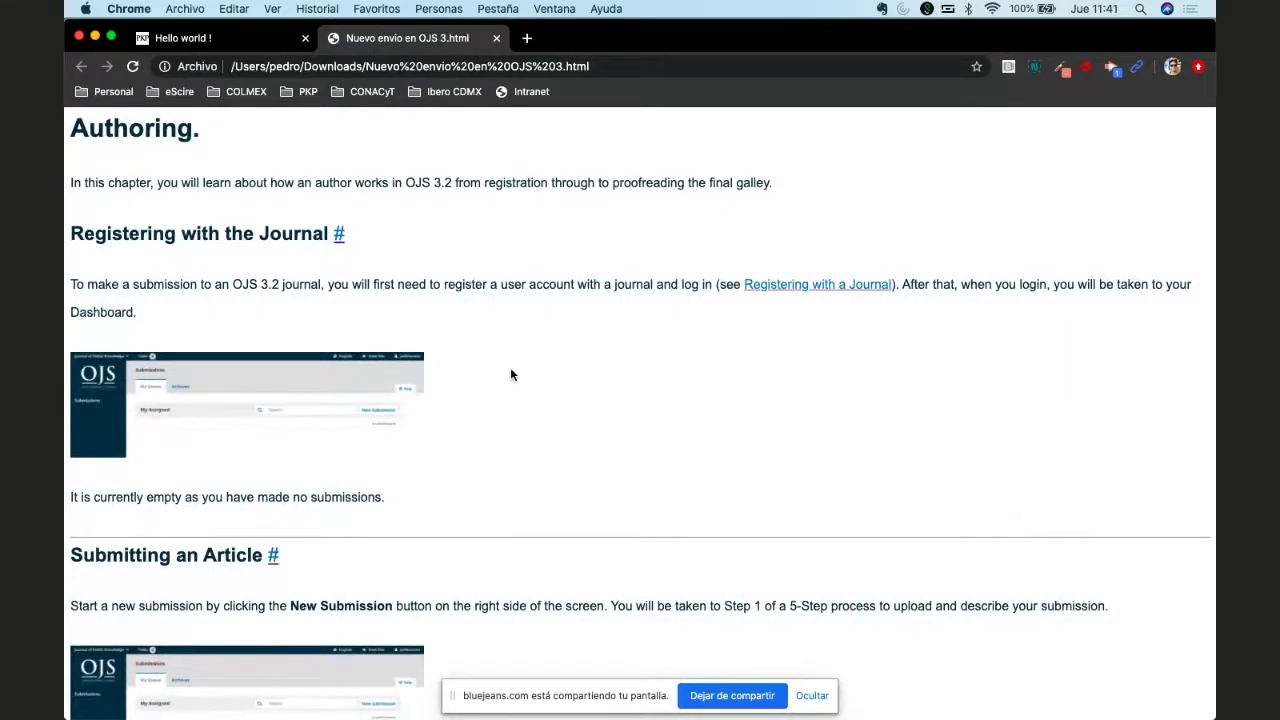
pyautogui.scroll(-5, 511, 372)
# Step: Open the page source of Nuevo envio en OJS 3.html and look through its document properties, latent styles and font definitions
pyautogui.rightClick(522, 327)
pyautogui.click(575, 507)
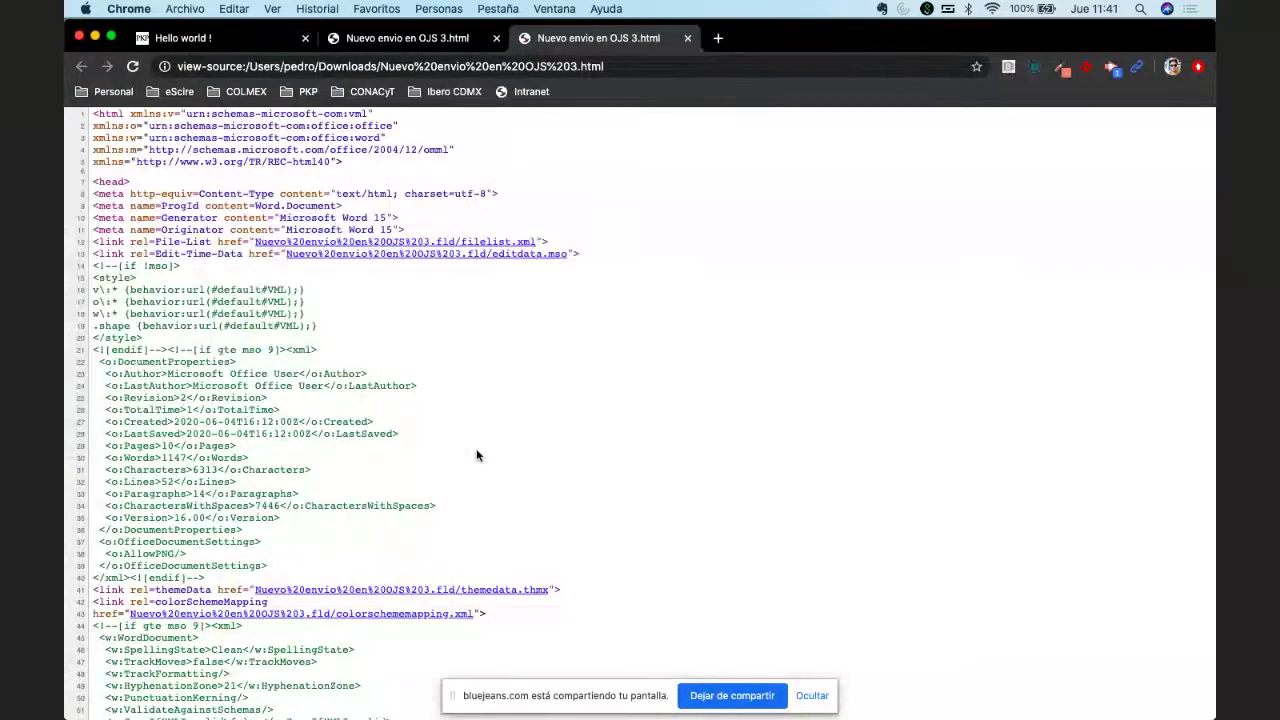
pyautogui.scroll(-1, 561, 461)
pyautogui.scroll(-20, 561, 461)
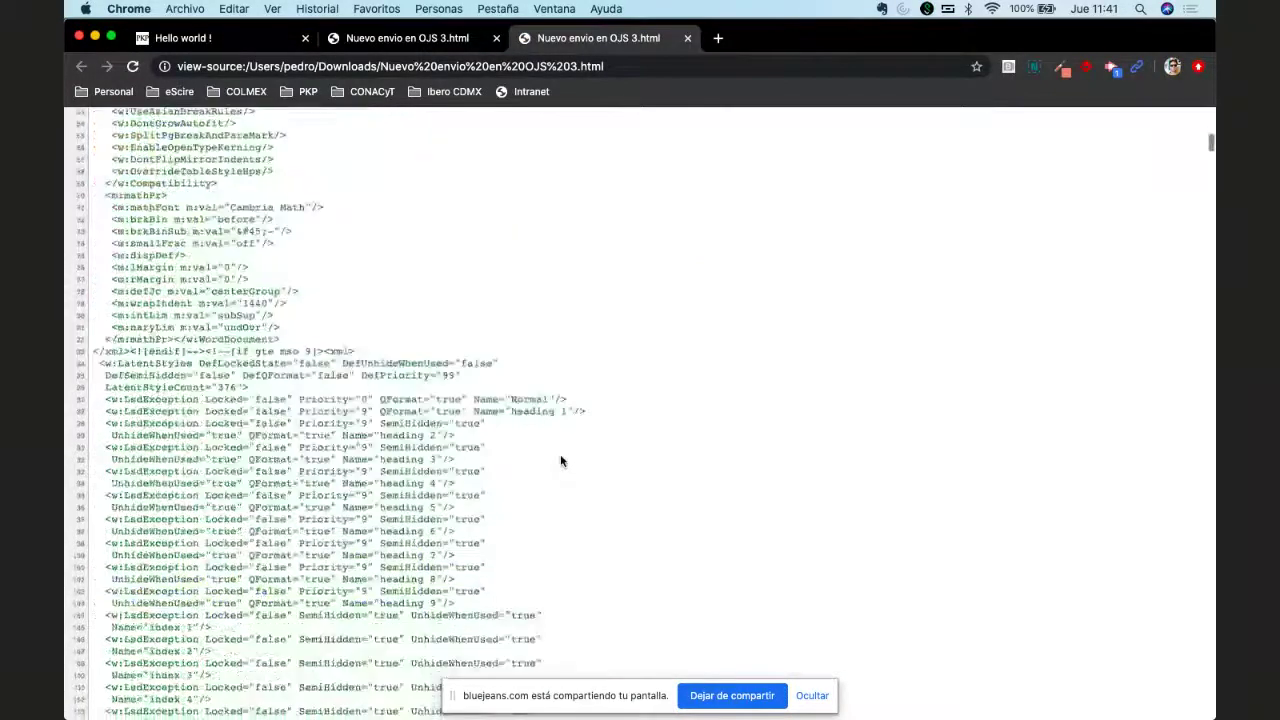
pyautogui.scroll(-10, 561, 461)
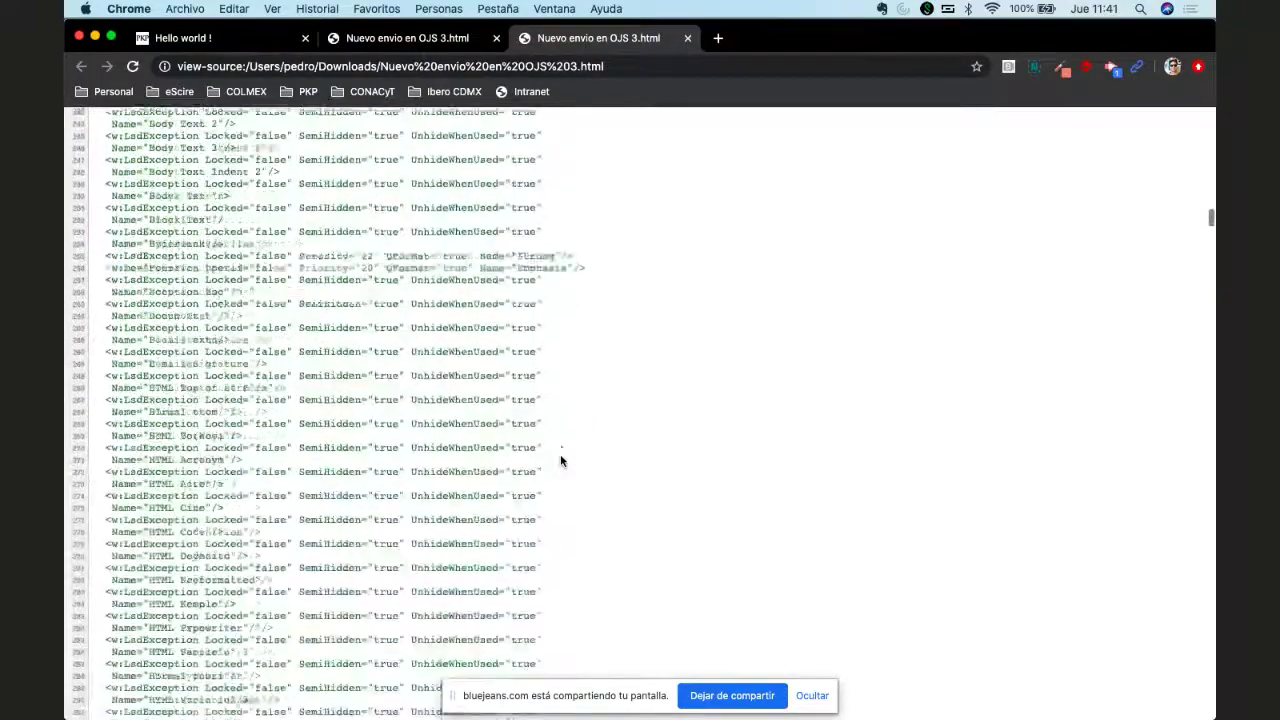
pyautogui.scroll(-15, 561, 461)
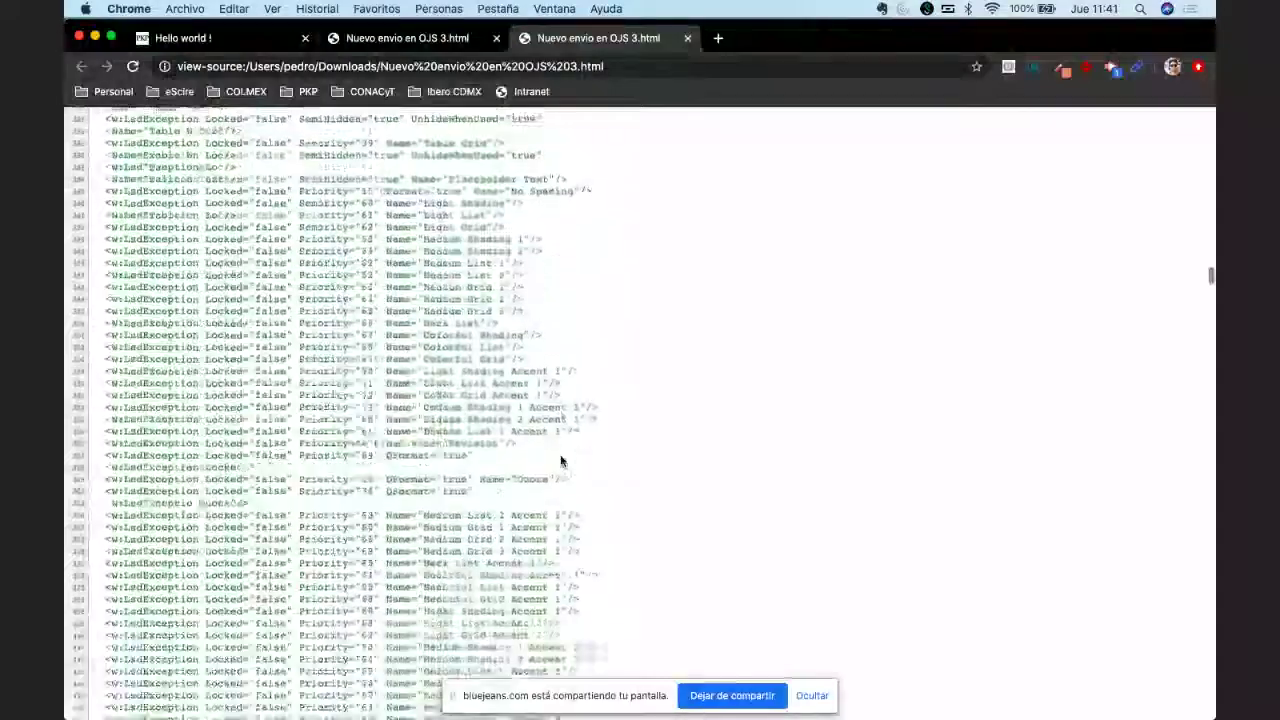
pyautogui.scroll(-15, 561, 456)
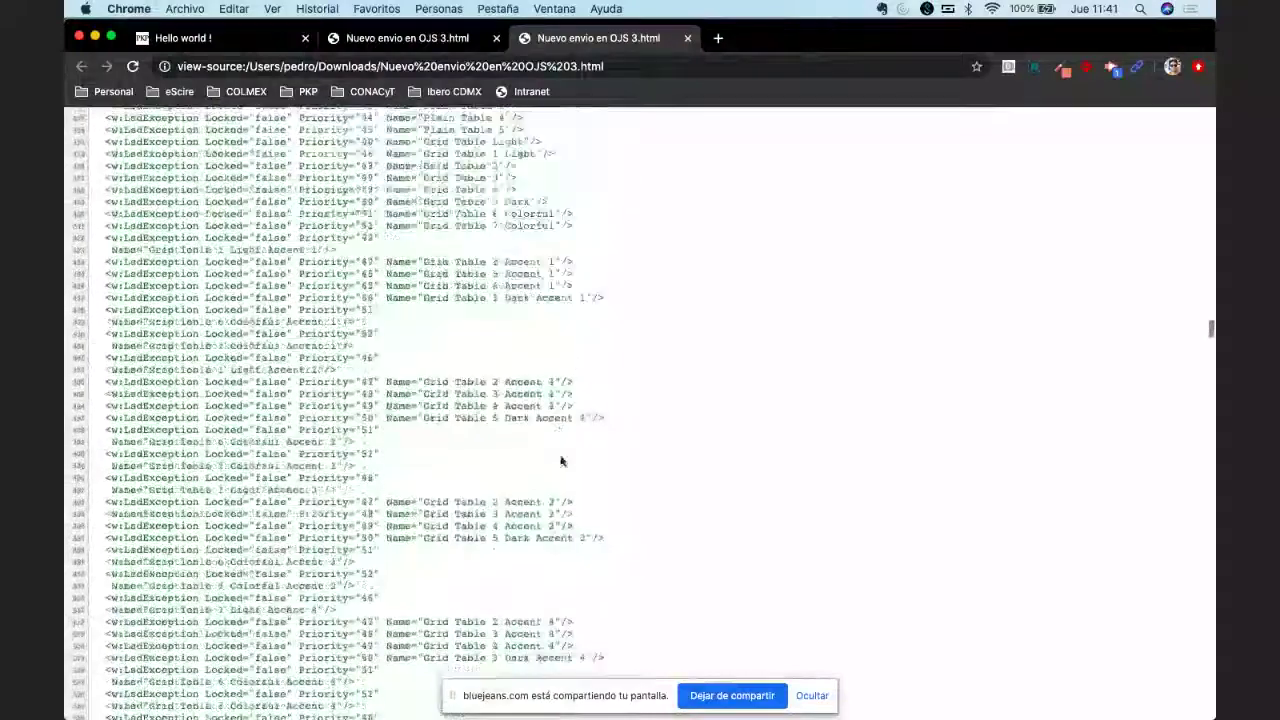
pyautogui.scroll(-15, 561, 456)
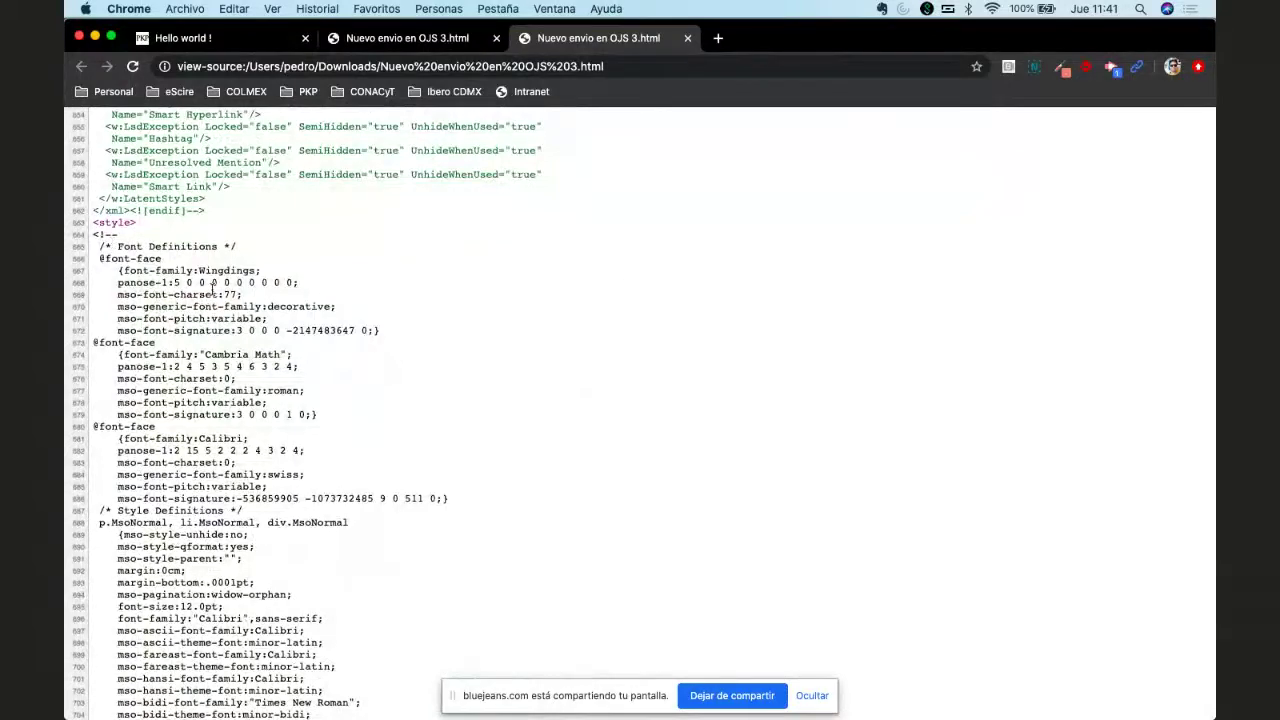
# Step: Examine the style definitions in the source and the inline-styled MsoNormal paragraphs at the start of the body
pyautogui.scroll(-15, 224, 394)
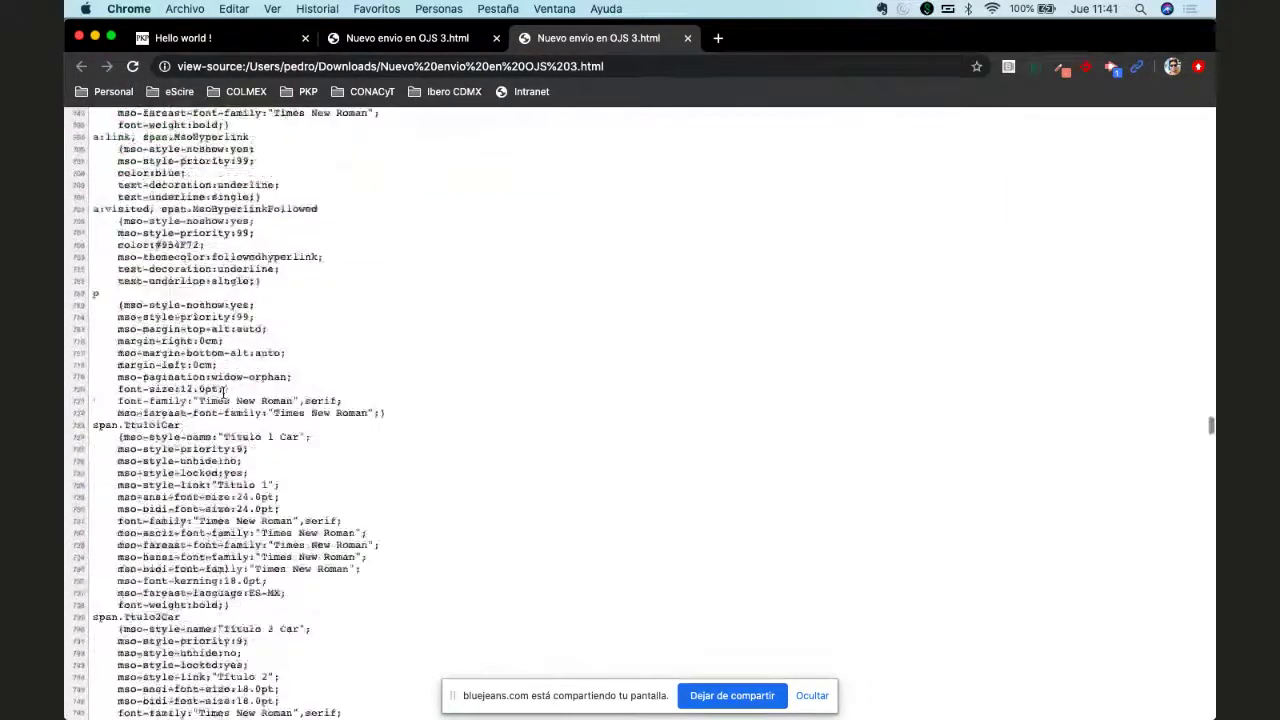
pyautogui.scroll(-13, 224, 394)
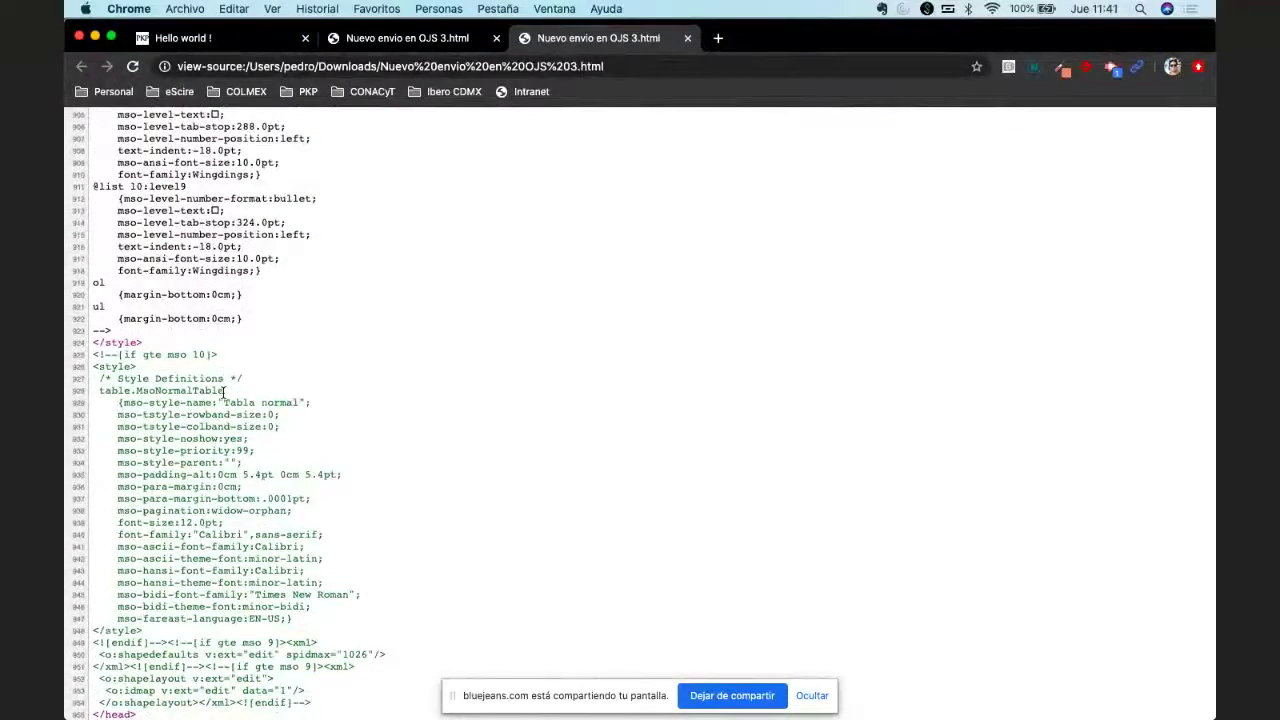
pyautogui.scroll(-5, 224, 394)
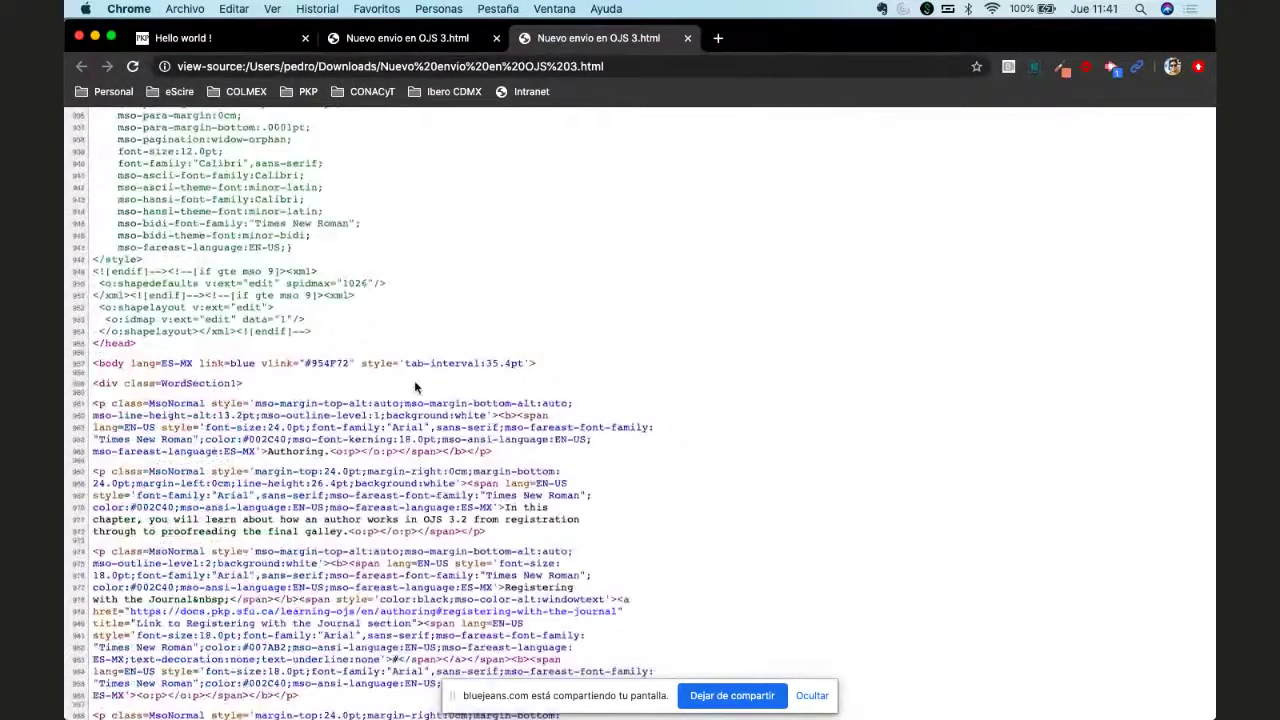
pyautogui.scroll(-1, 414, 380)
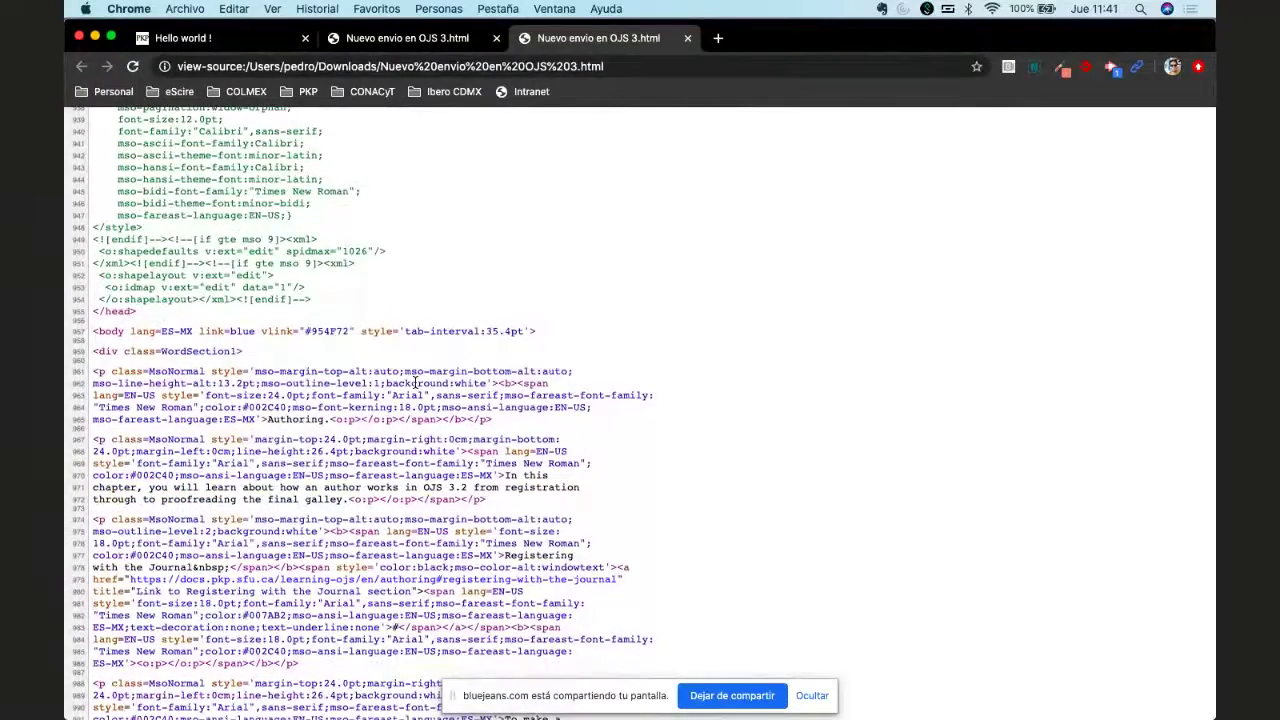
pyautogui.scroll(-6, 477, 290)
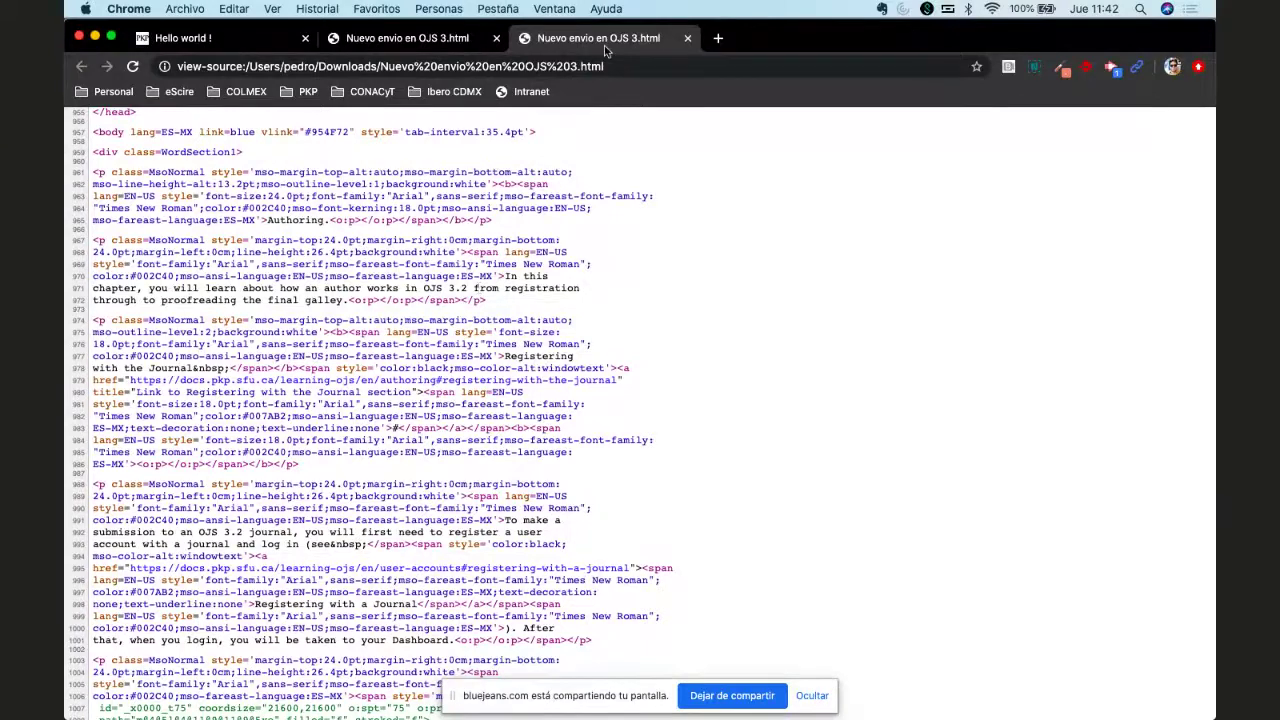
# Step: Open liminar.cesmeca.mx/index.php/r1 in a new tab and go to the archived issue Vol. 17 Núm. 2: julio-diciembre, 2019
pyautogui.click(718, 40)
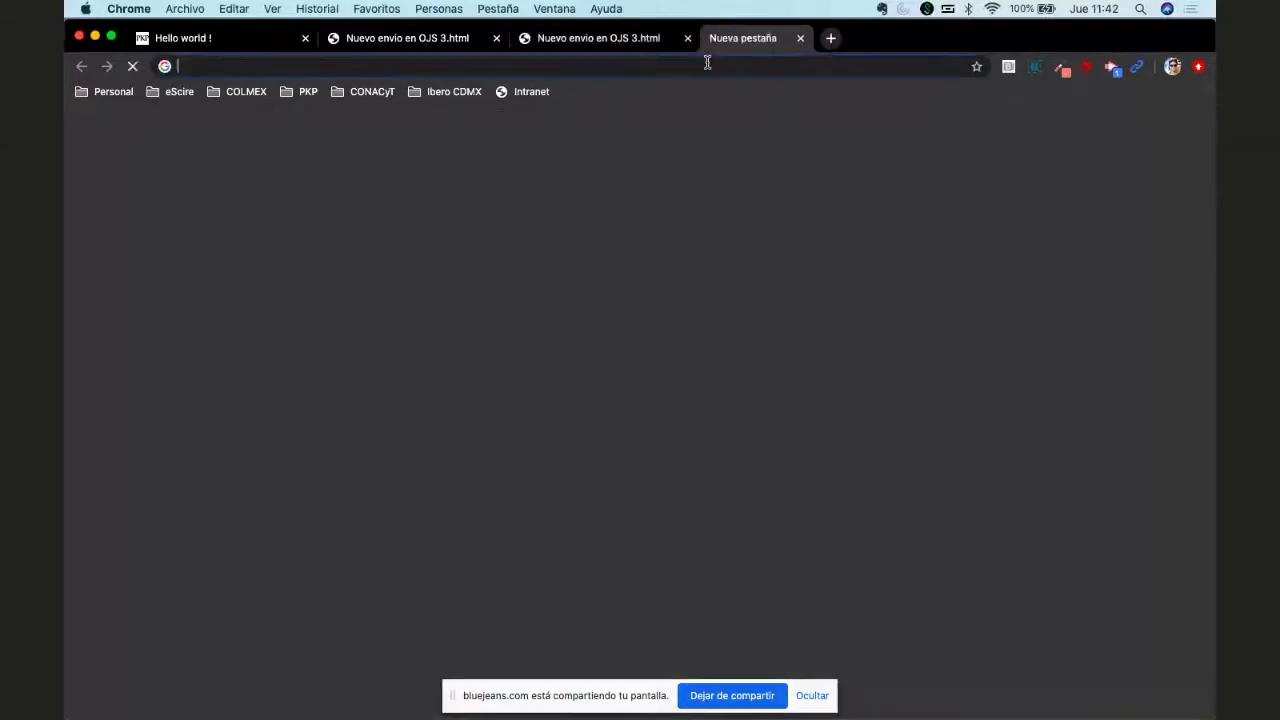
pyautogui.write('liminar.cesmeca.mx/index.php/r1')
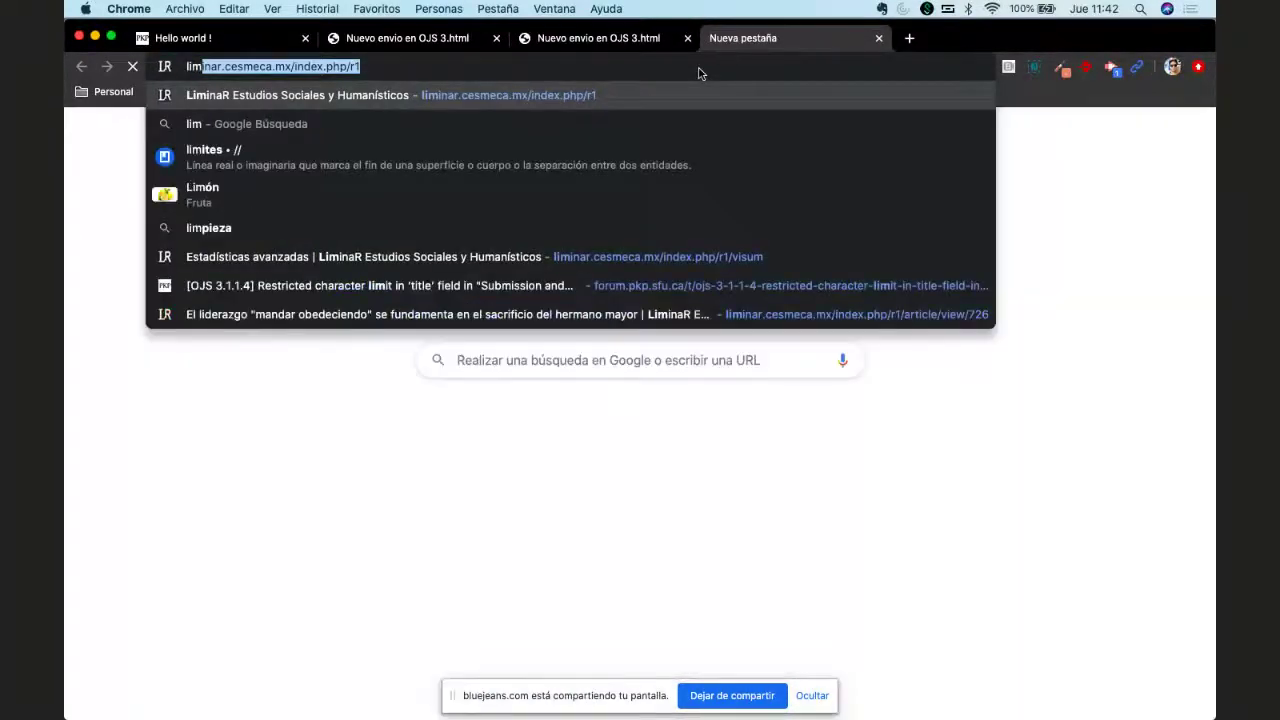
pyautogui.press('Return')
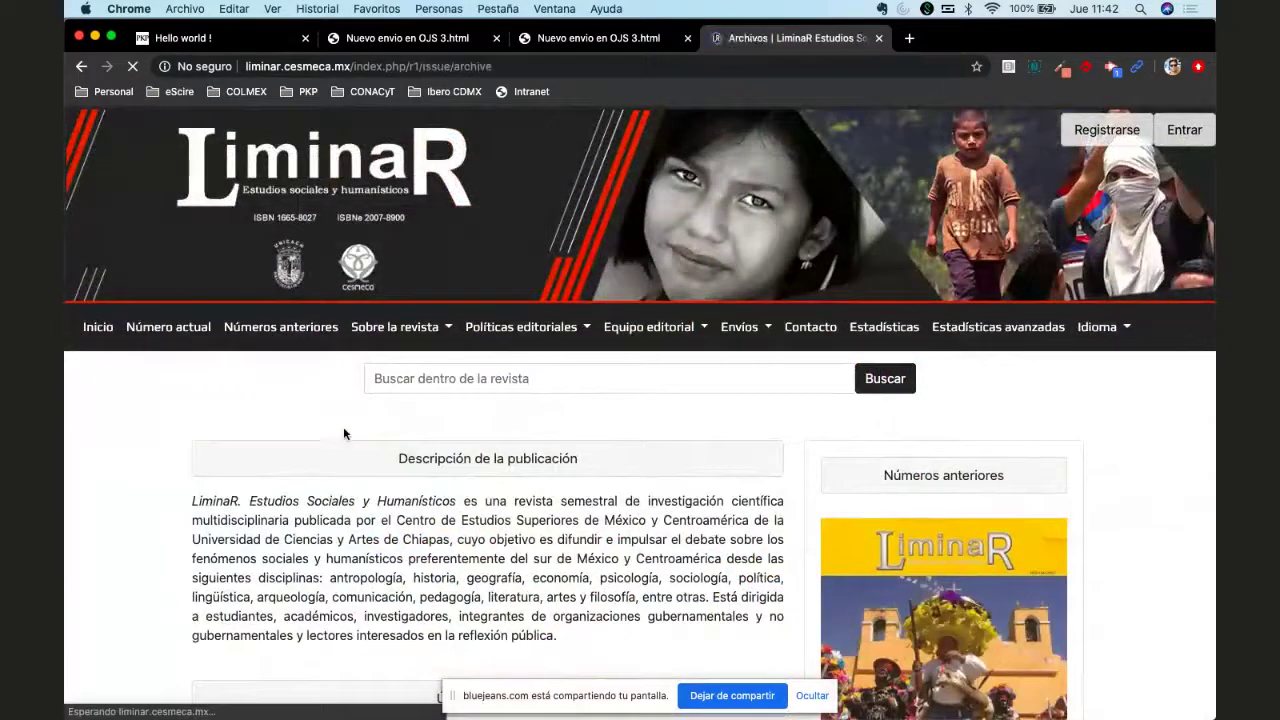
pyautogui.scroll(-4, 360, 488)
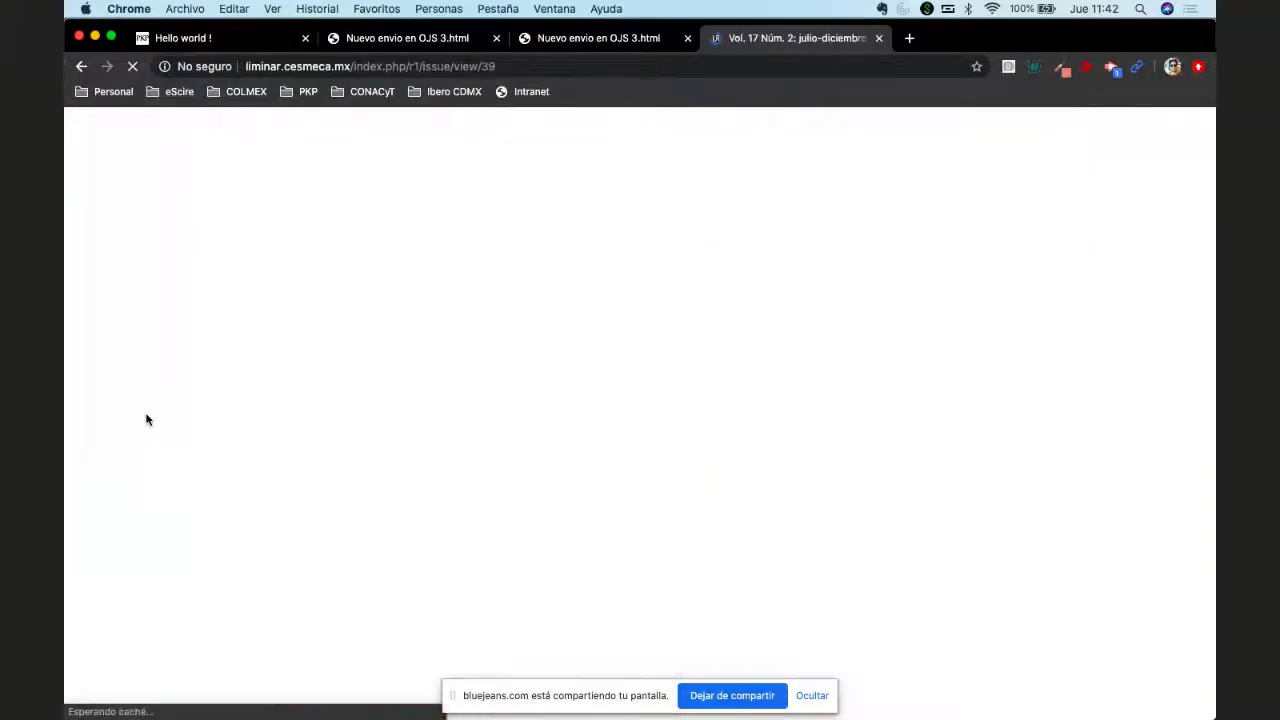
pyautogui.scroll(-3, 146, 417)
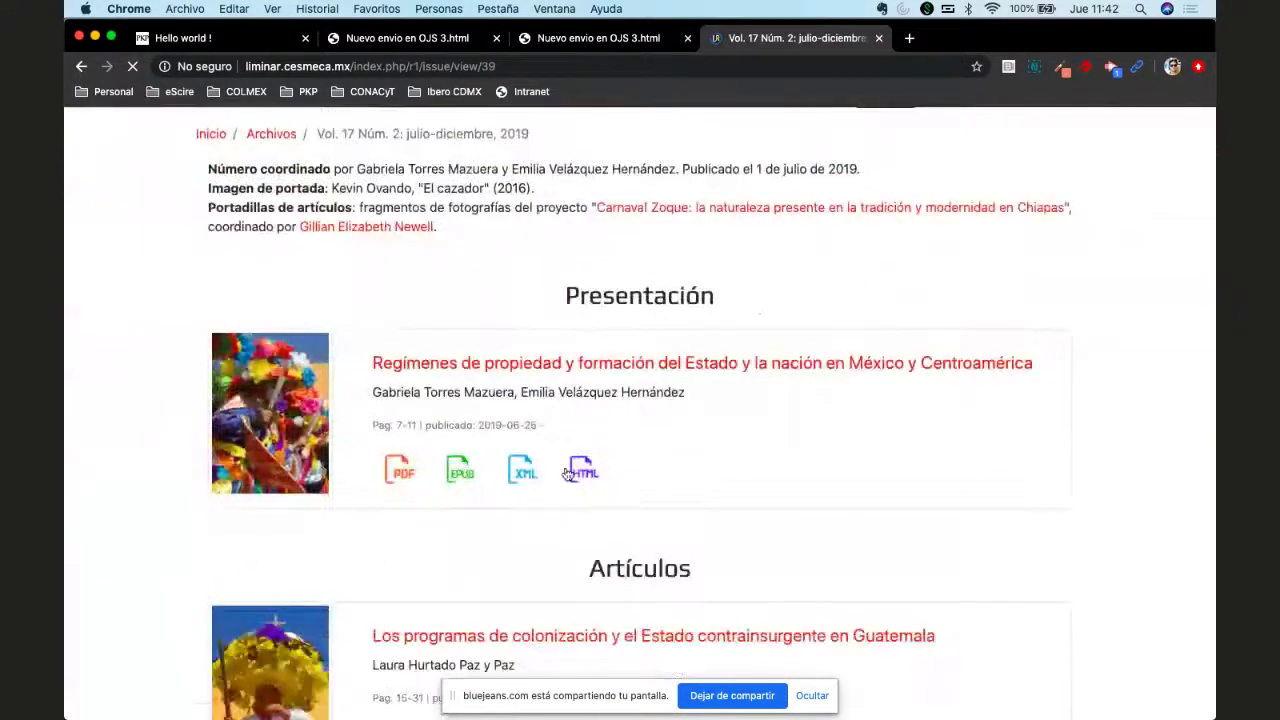
# Step: Open the HTML version of the Presentación article on Regímenes de propiedad and look through its formatted text
pyautogui.click(576, 472)
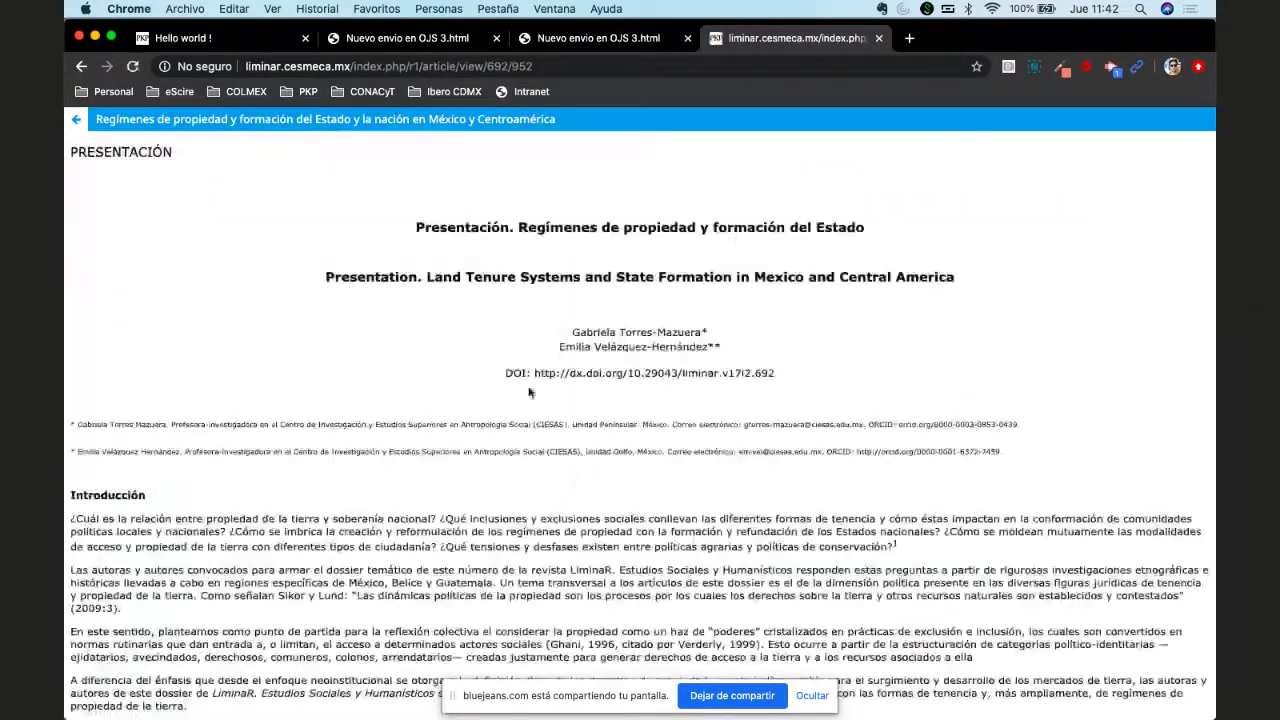
pyautogui.scroll(-5, 409, 385)
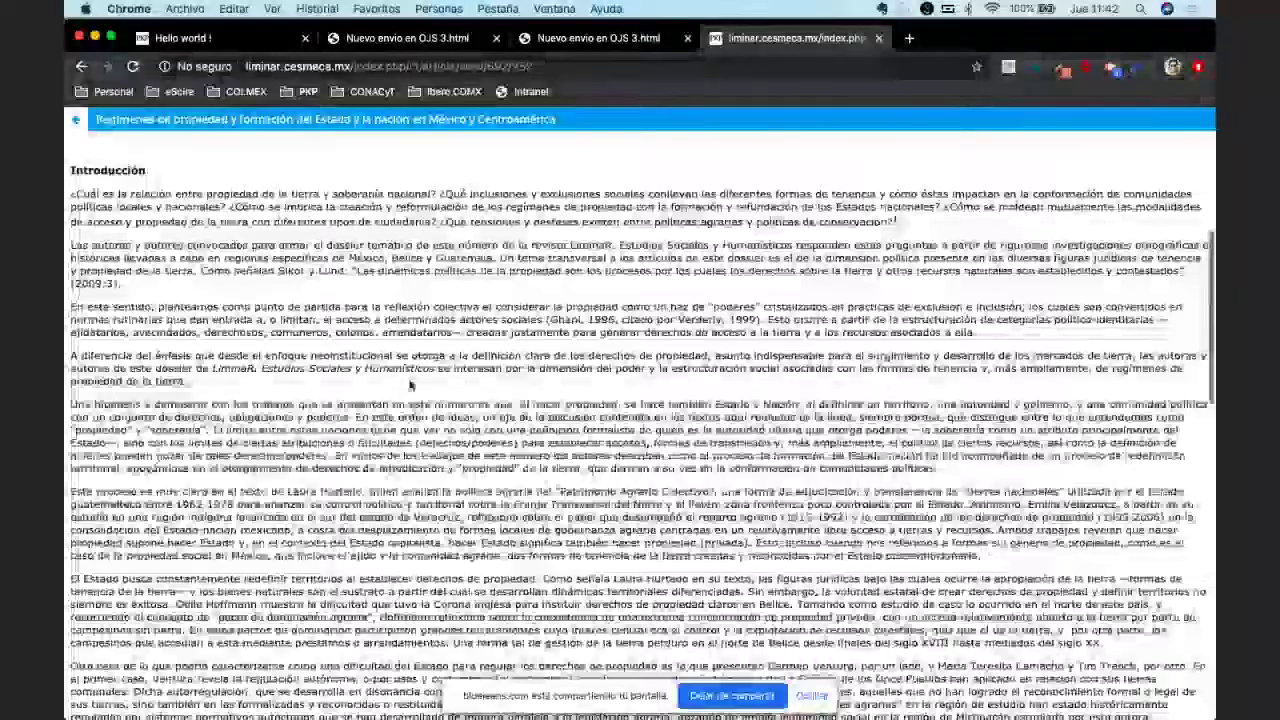
pyautogui.scroll(-10, 409, 385)
pyautogui.scroll(15, 409, 385)
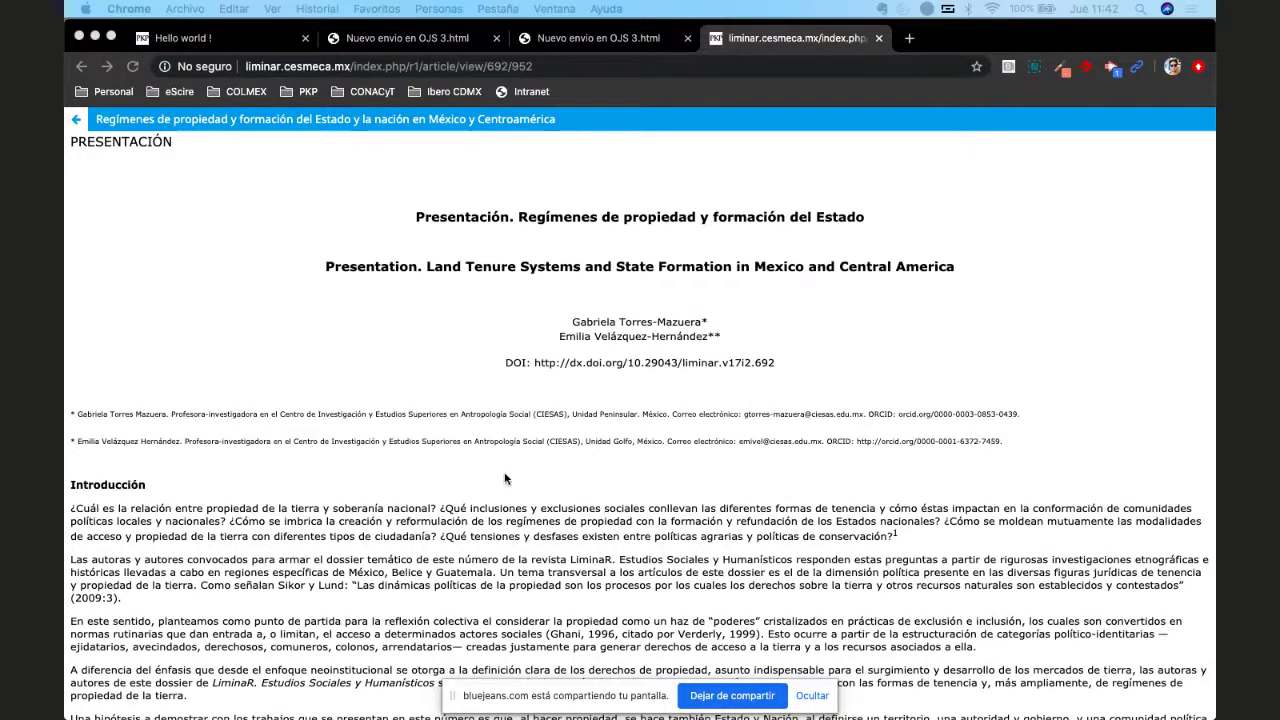
# Step: Return to the page source of Nuevo envio en OJS 3.html and look through its paragraph and image markup
pyautogui.press('super+Tab')
pyautogui.moveTo(570, 683)
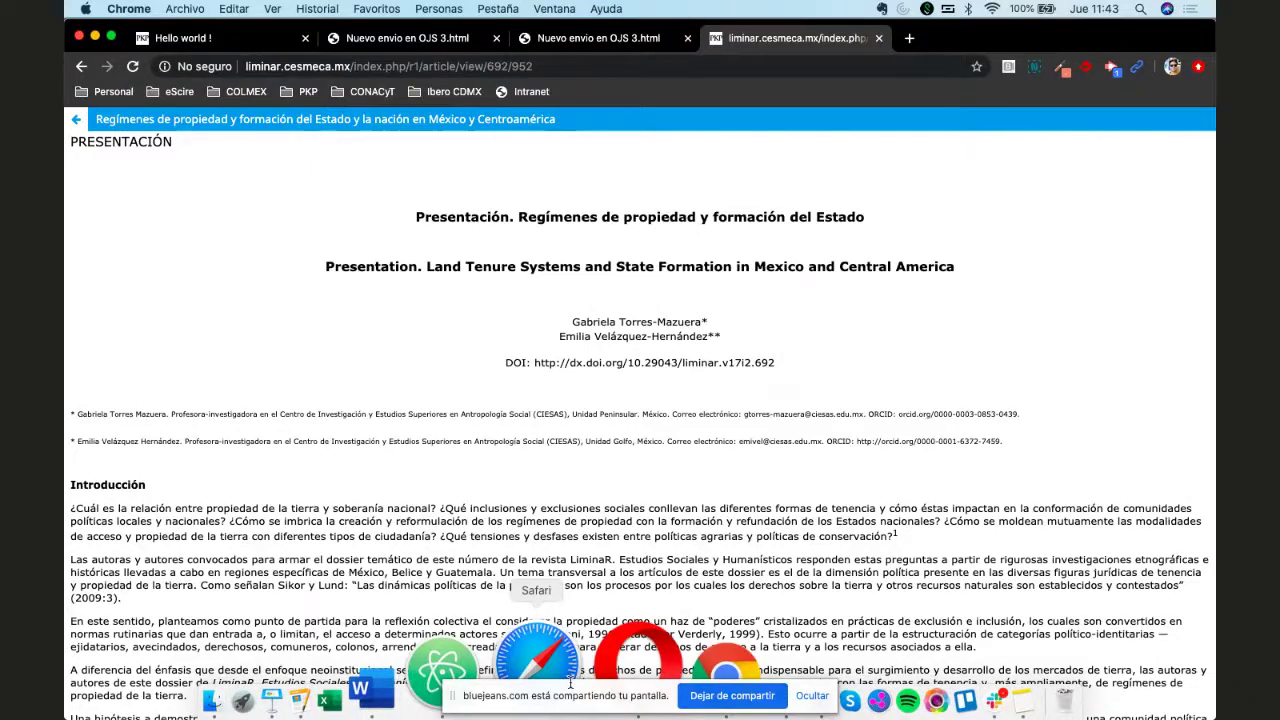
pyautogui.click(575, 40)
pyautogui.scroll(-5, 583, 388)
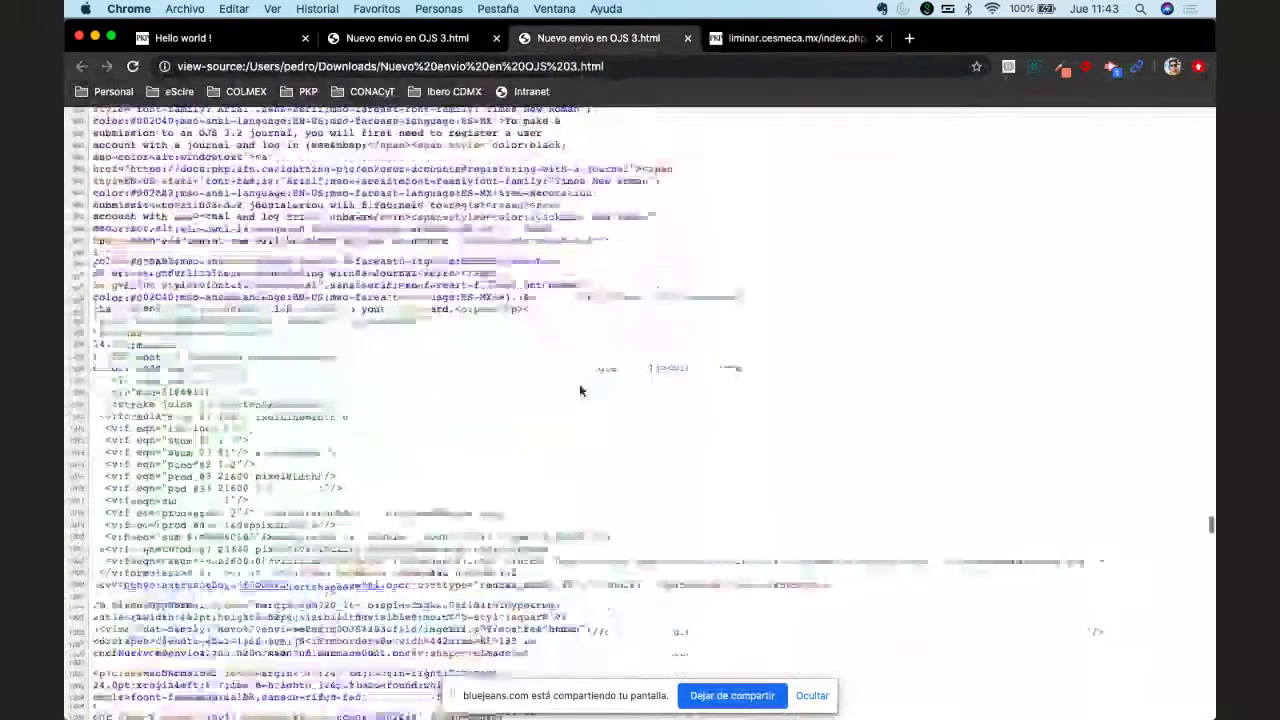
pyautogui.scroll(-10, 580, 390)
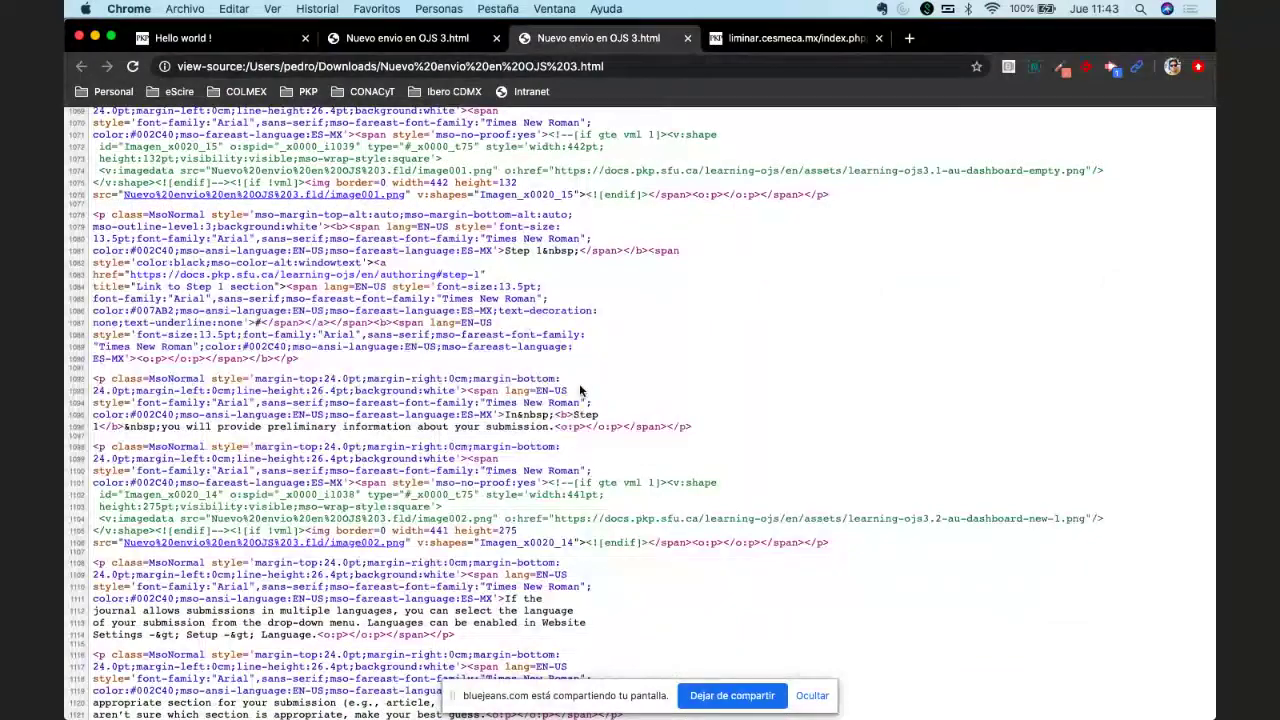
pyautogui.scroll(10, 580, 390)
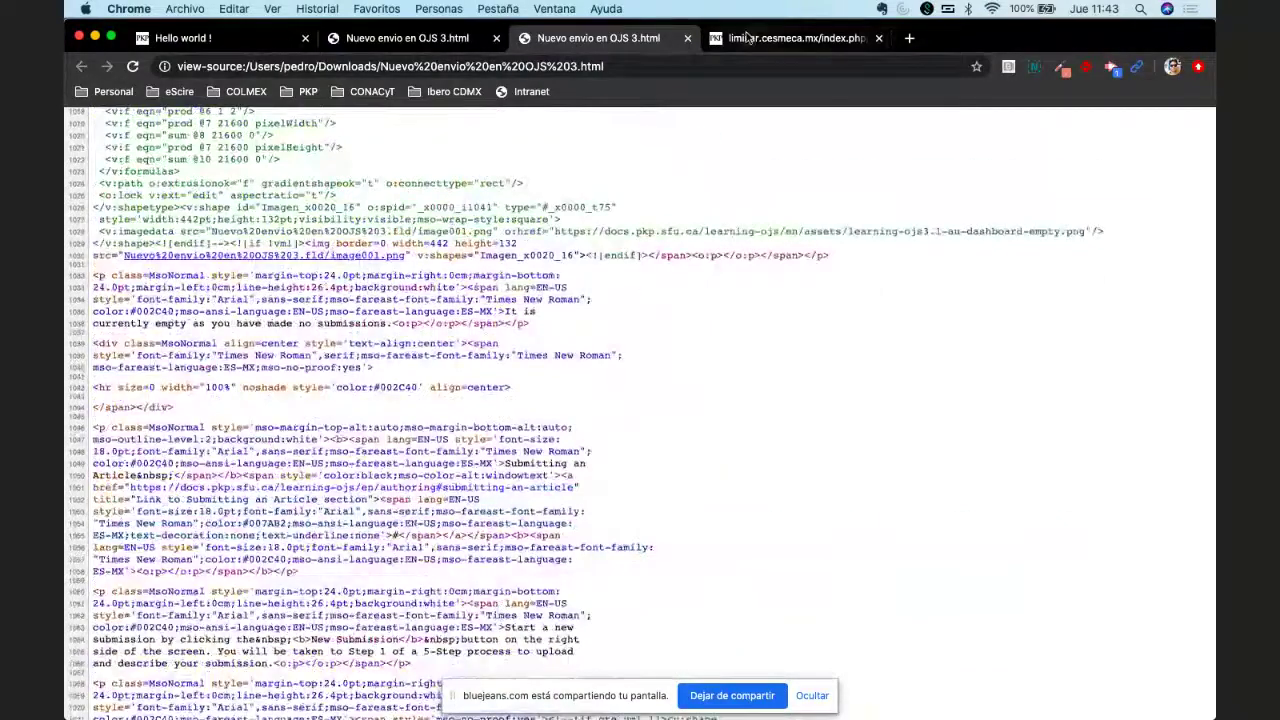
# Step: View the page source of the LiminaR HTML article, and return to the rendered article
pyautogui.click(745, 37)
pyautogui.rightClick(352, 342)
pyautogui.click(401, 519)
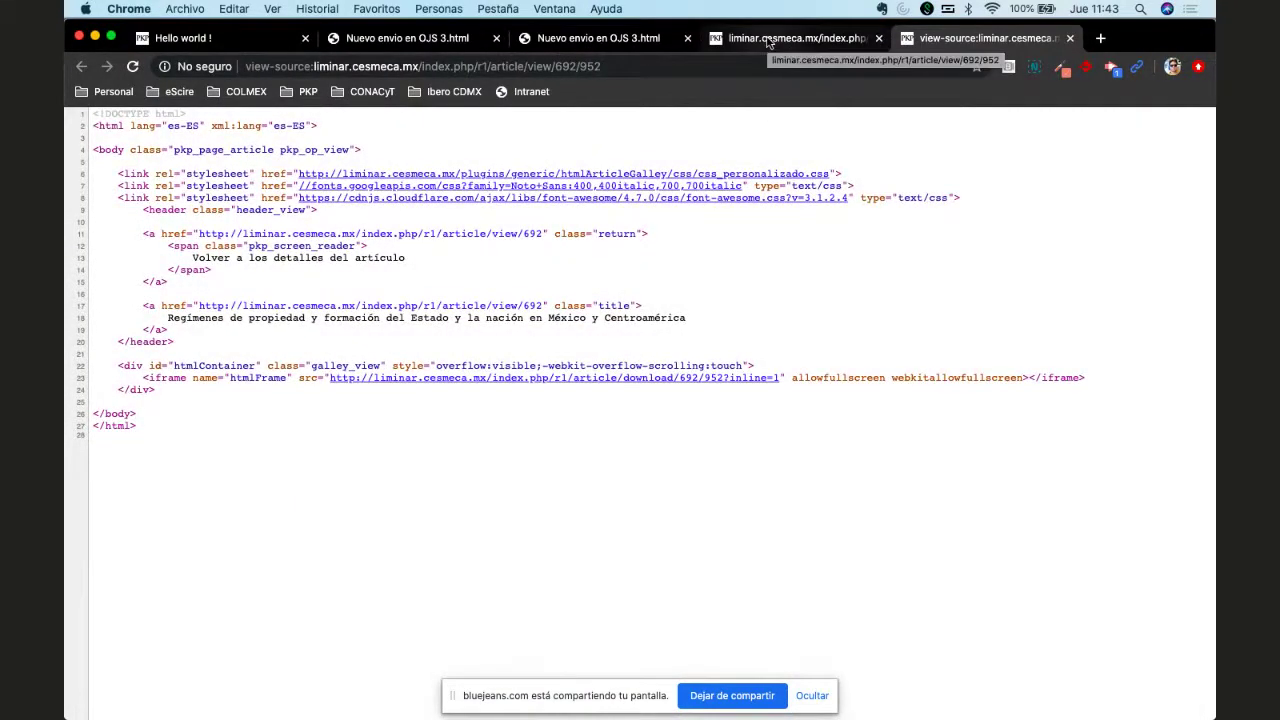
pyautogui.click(768, 42)
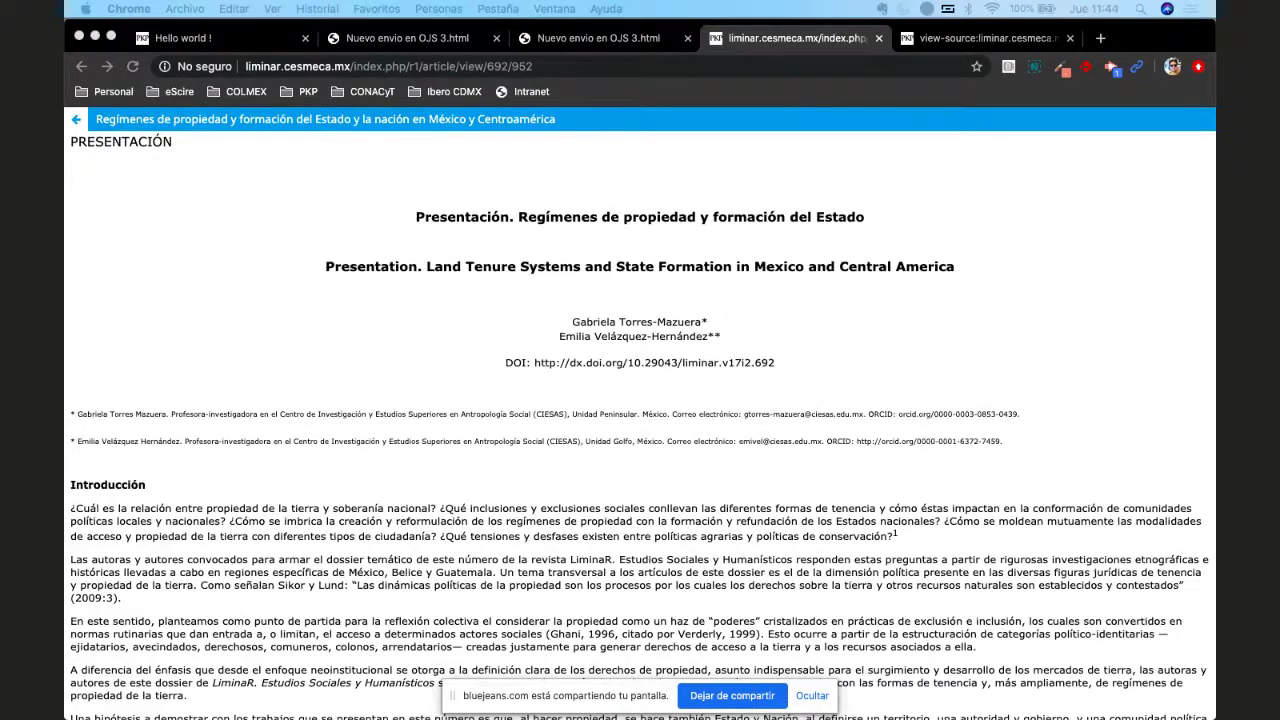
pyautogui.click(452, 397)
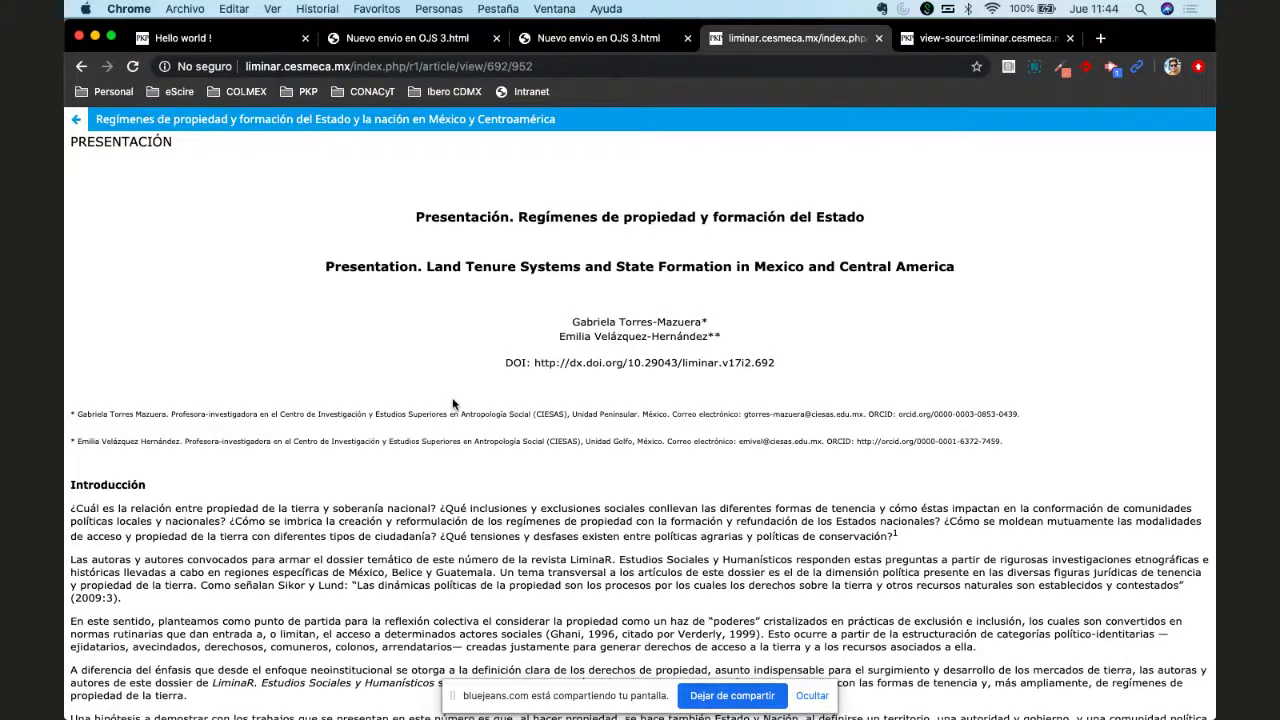
# Step: Search Google for dreamweaver in a new tab
pyautogui.click(1101, 38)
pyautogui.write('d')
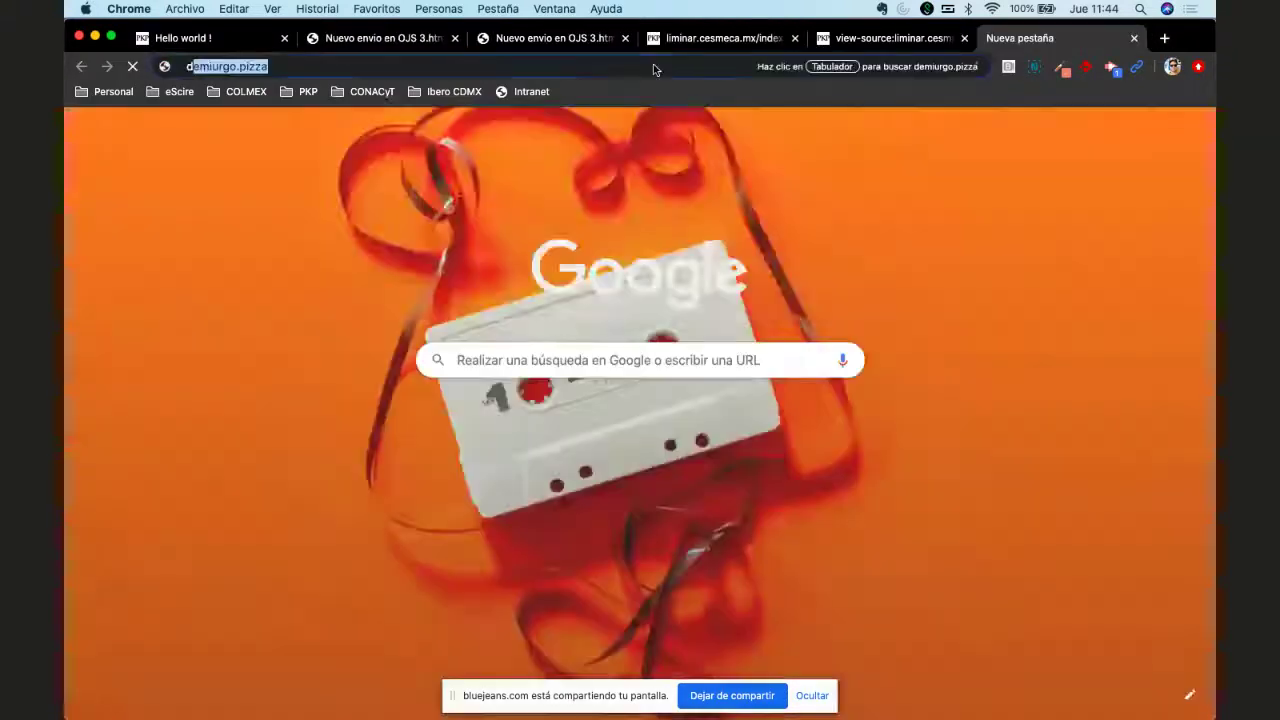
pyautogui.write('reamweaver')
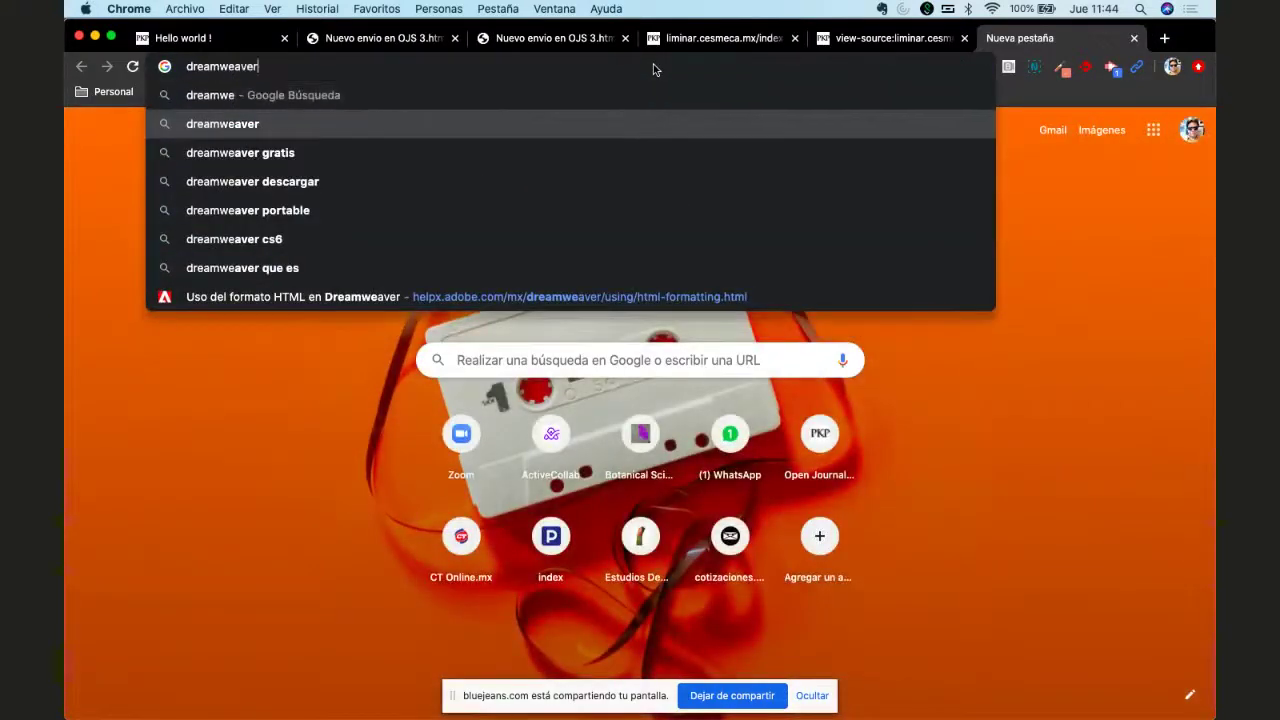
pyautogui.press('Return')
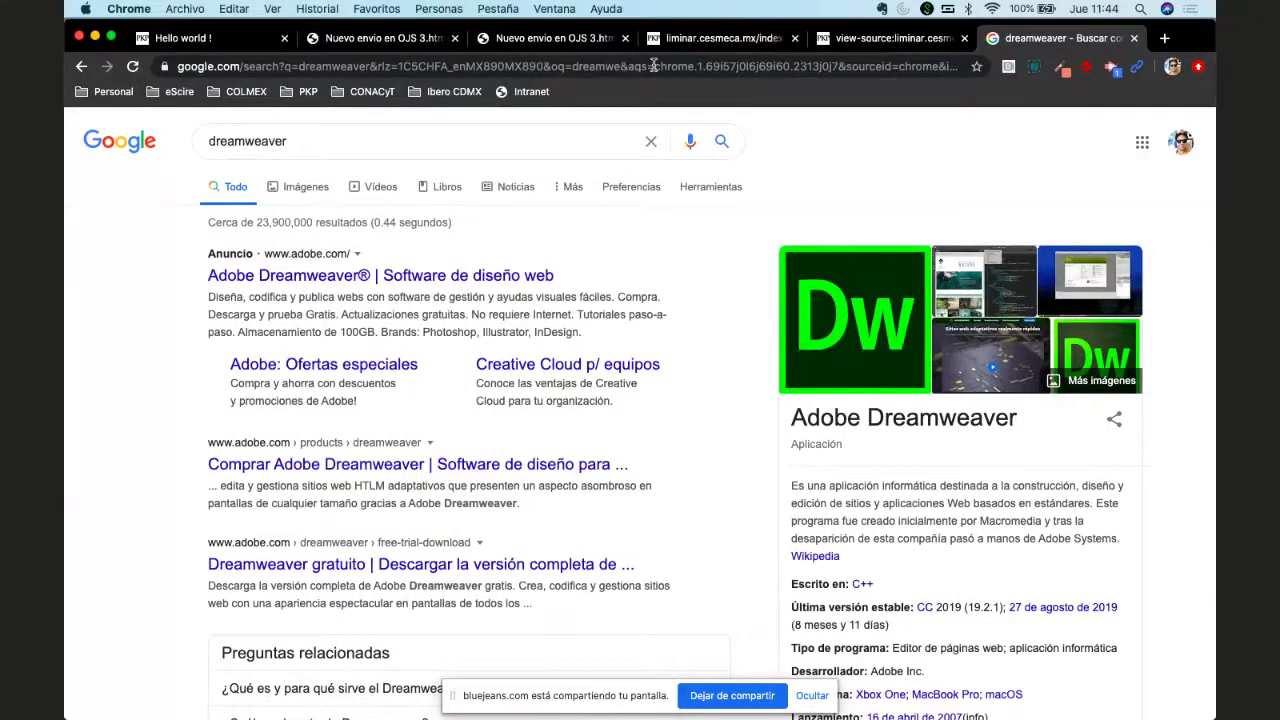
# Step: Search for notepad++ in another new tab and open the Notepad++ Downloads page
pyautogui.click(1164, 38)
pyautogui.write('n')
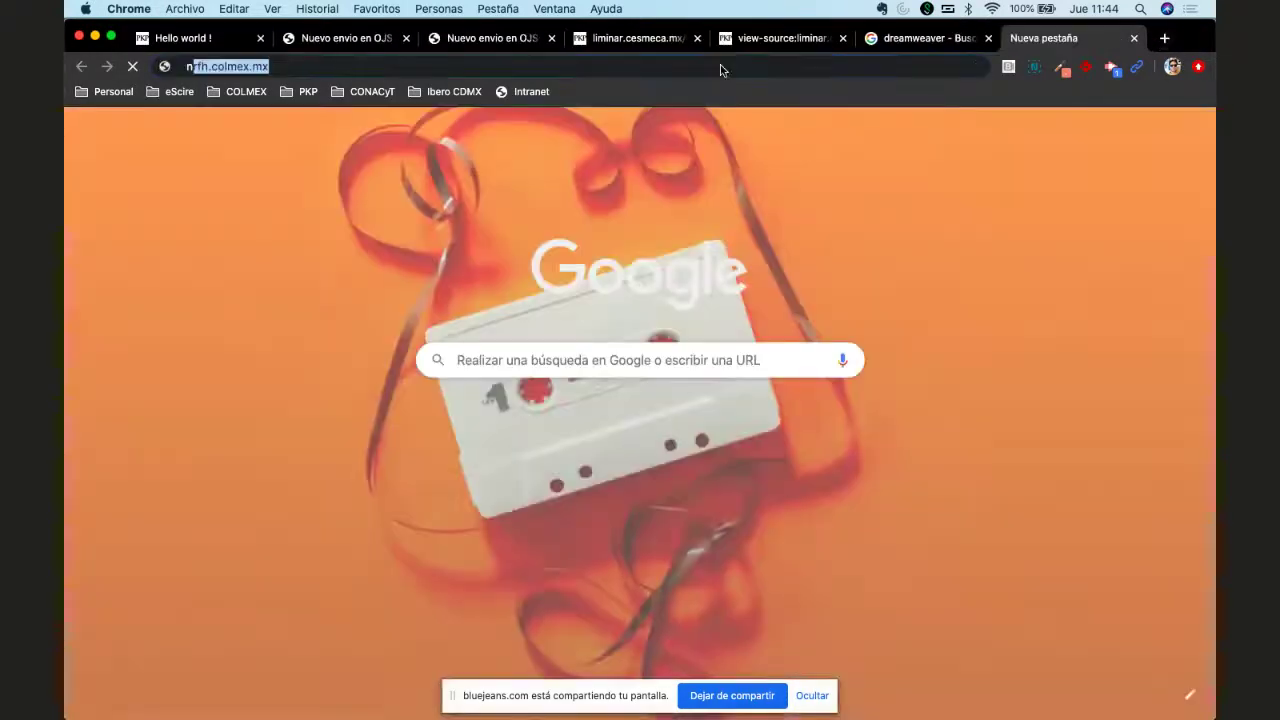
pyautogui.write('otepadd')
pyautogui.press('Down')
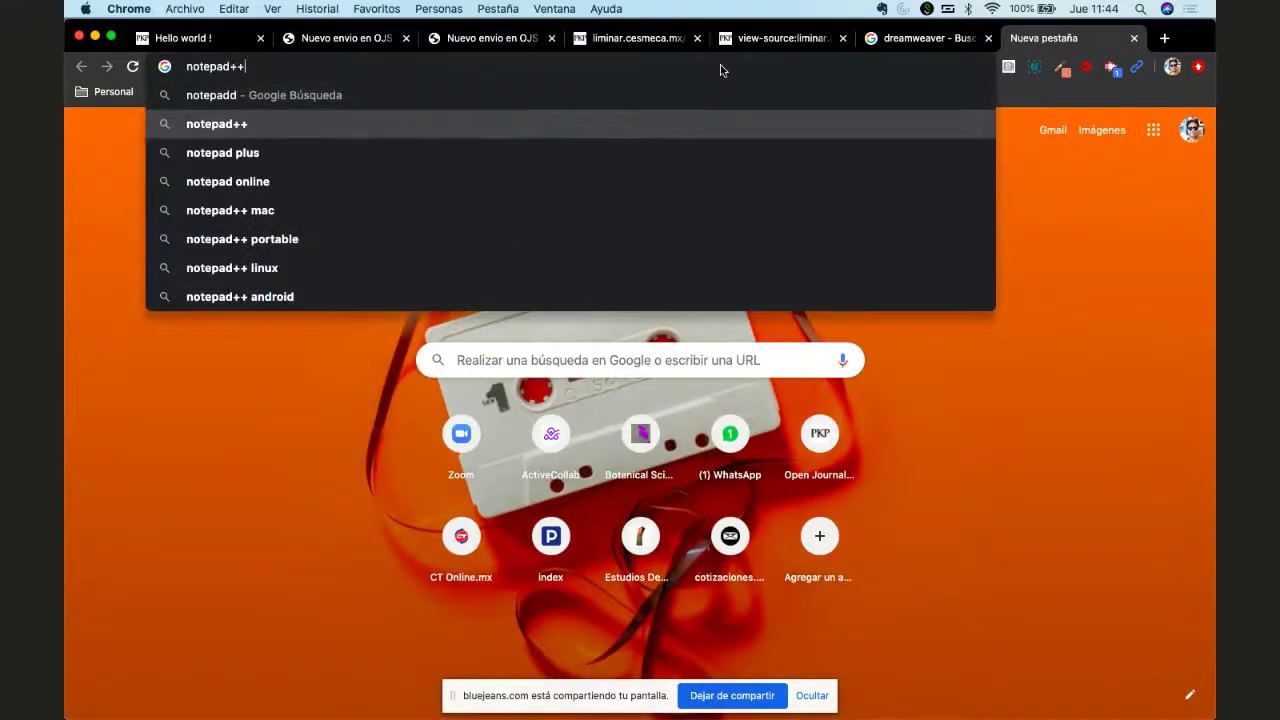
pyautogui.press('Return')
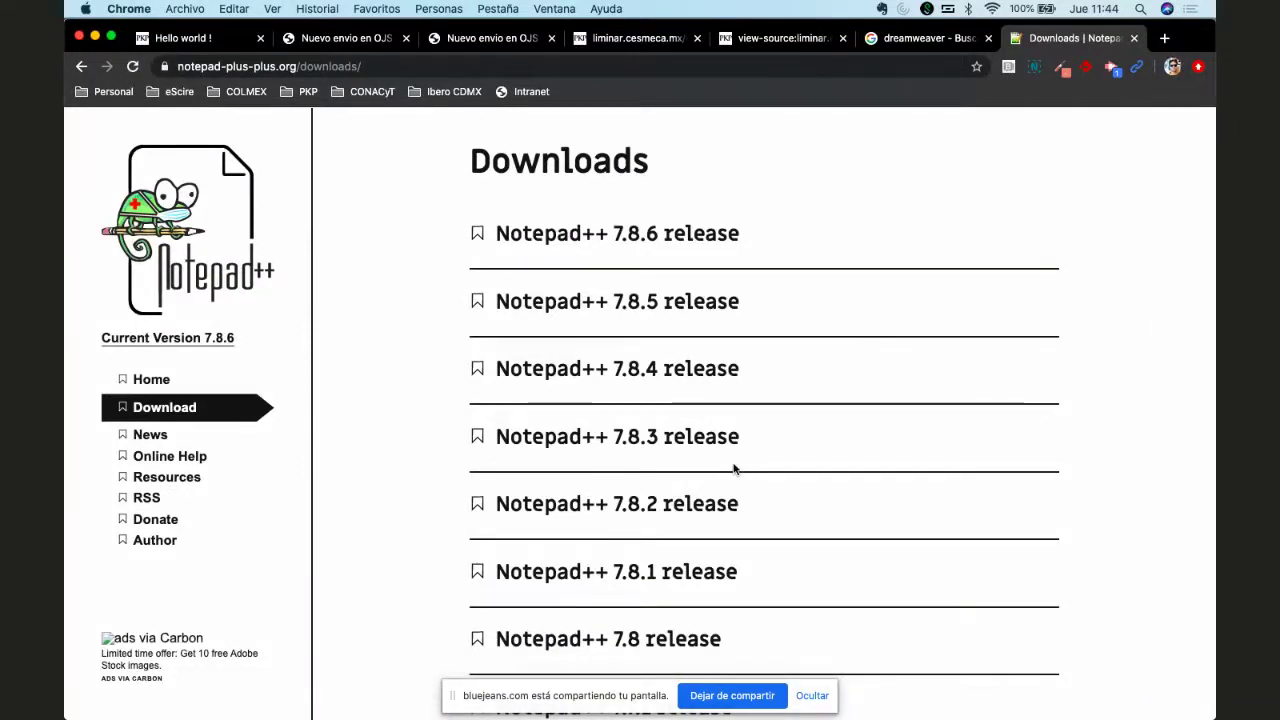
# Step: Go back to the dreamweaver search results, and switch to Nuevo envio en OJS 3.html in Atom
pyautogui.click(920, 38)
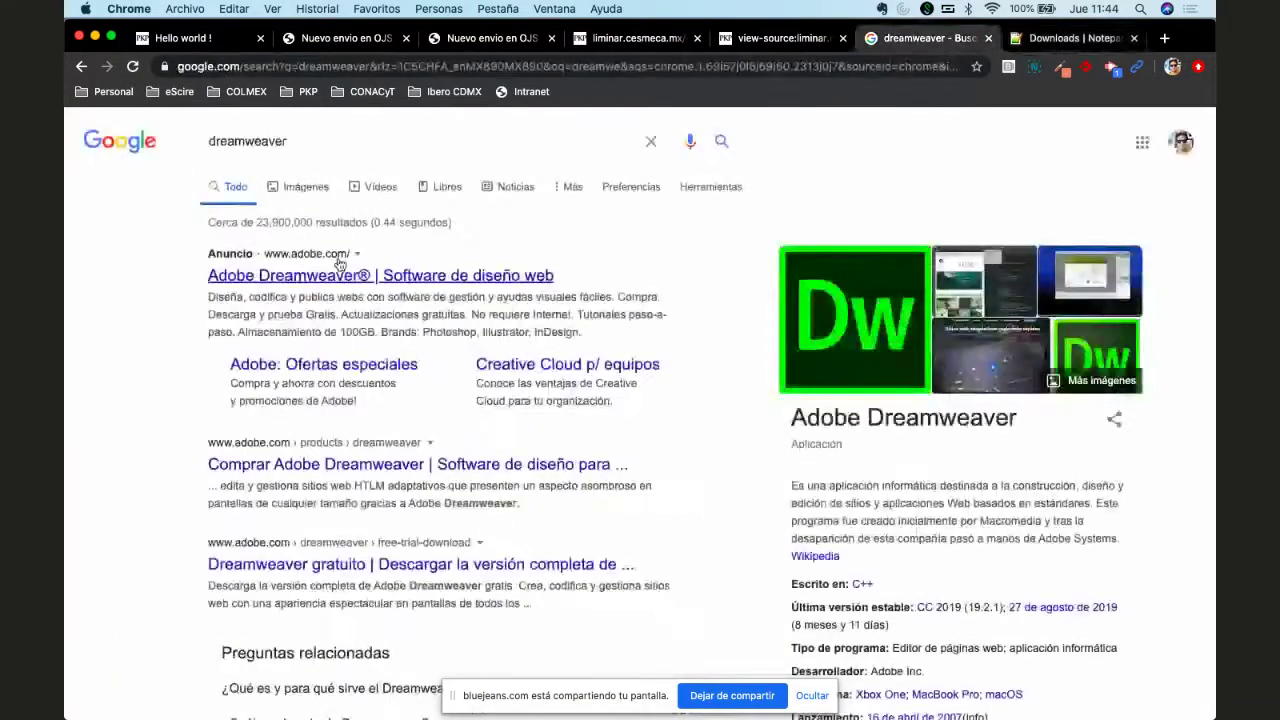
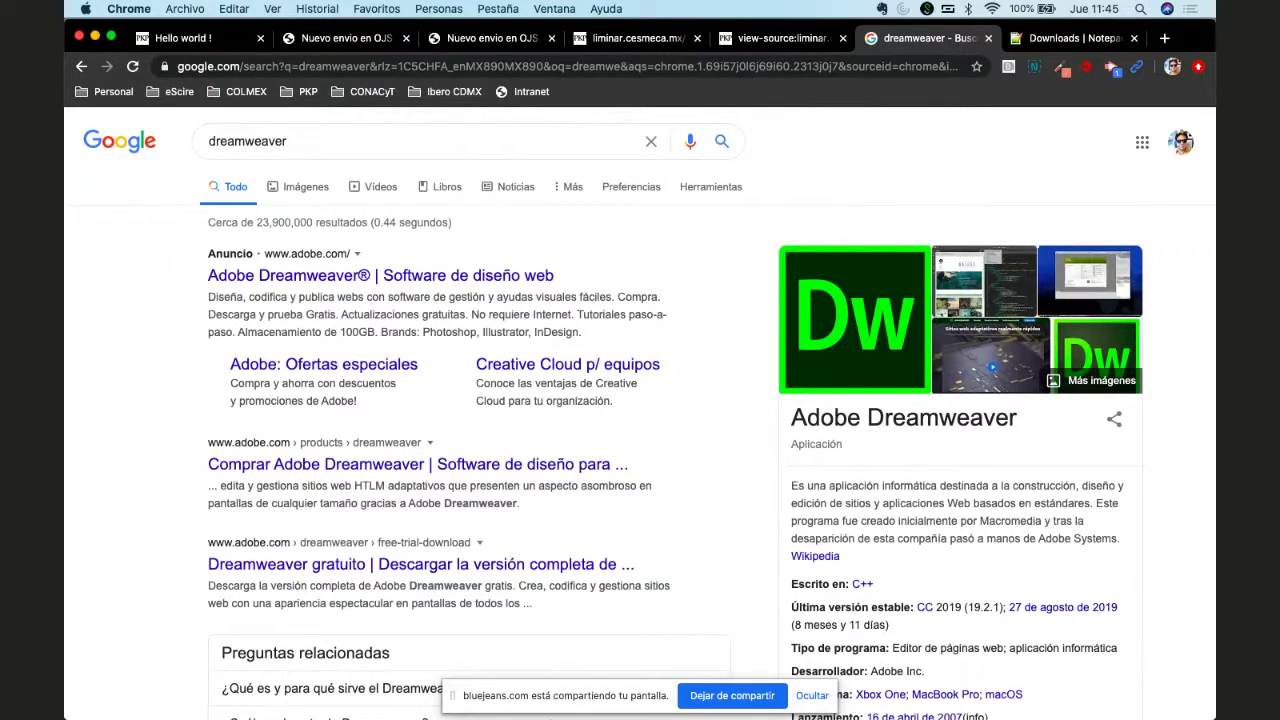
pyautogui.moveTo(536, 714)
pyautogui.click(536, 660)
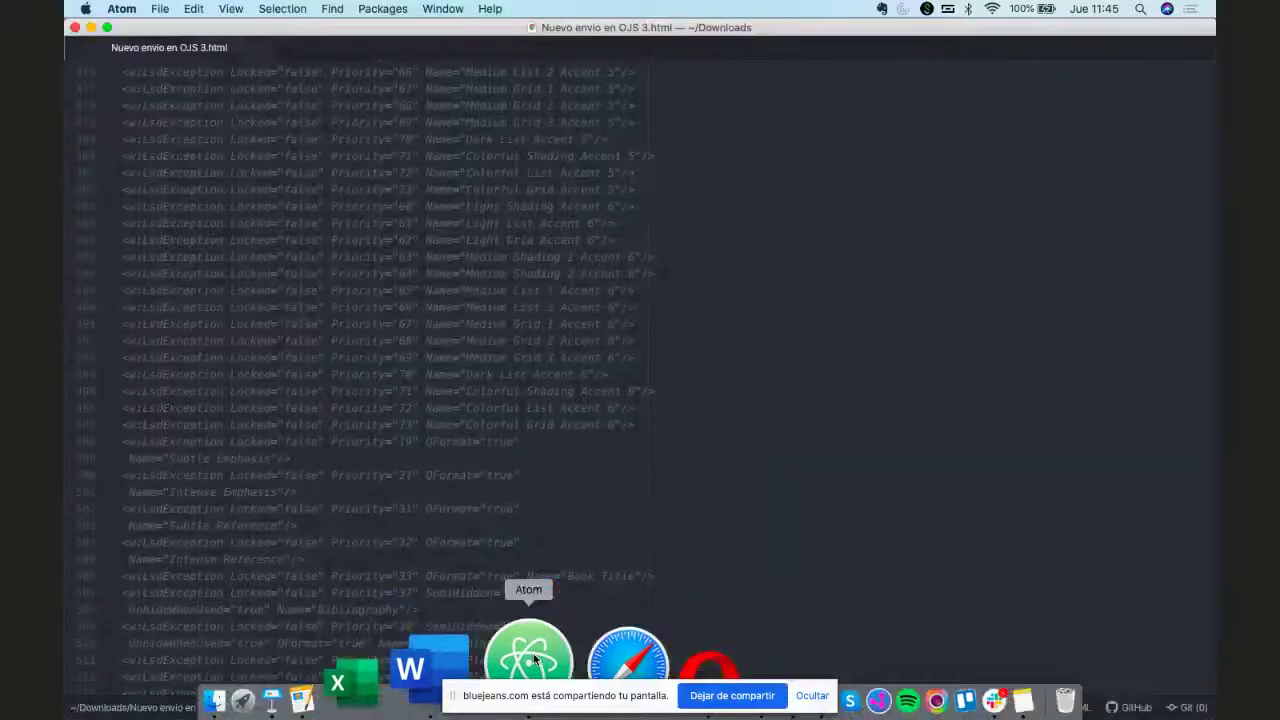
# Step: Switch back to Chrome, search Google for bluefish in a new tab, and open the Bluefish Editor home page
pyautogui.click(748, 304)
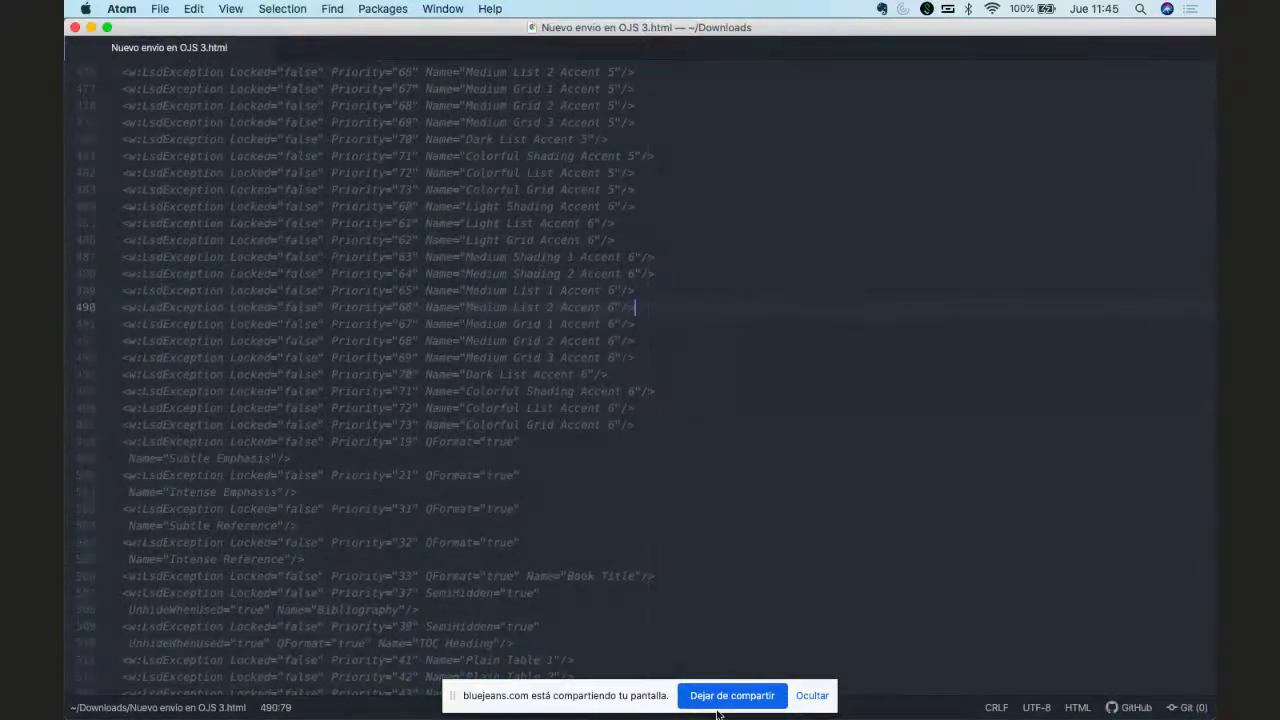
pyautogui.moveTo(600, 690)
pyautogui.click(600, 665)
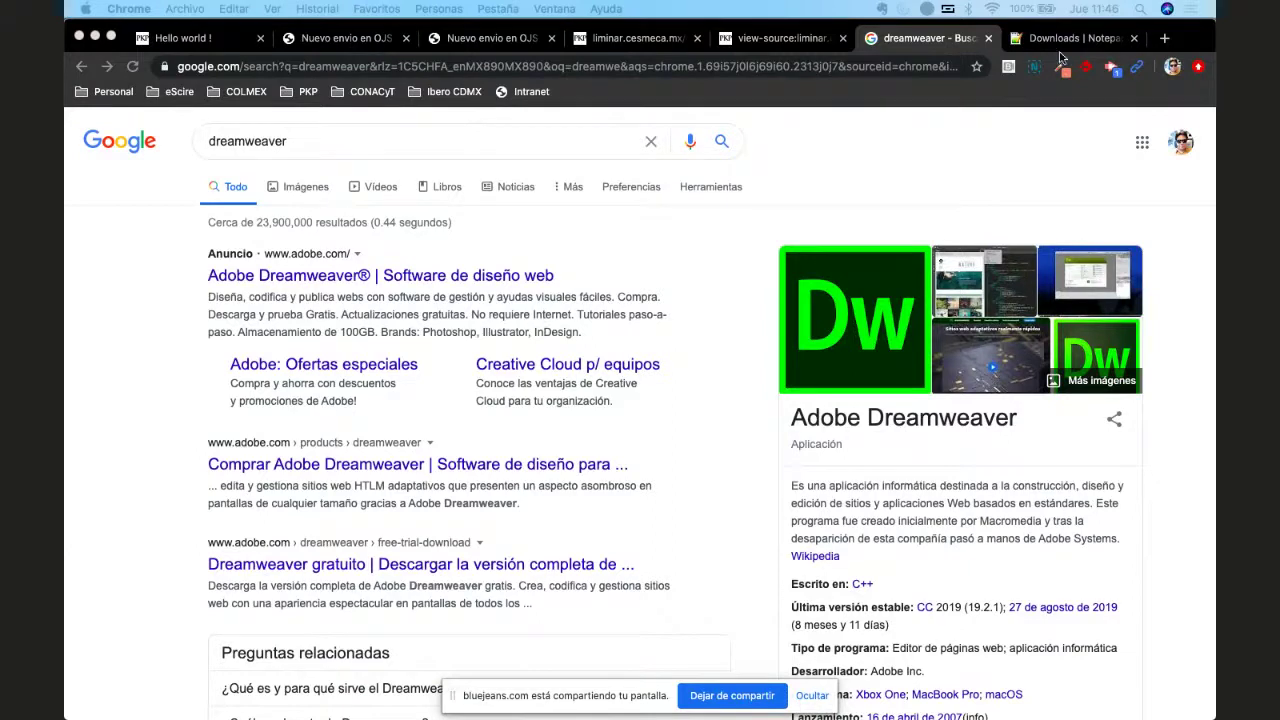
pyautogui.click(975, 87)
pyautogui.press('super+t')
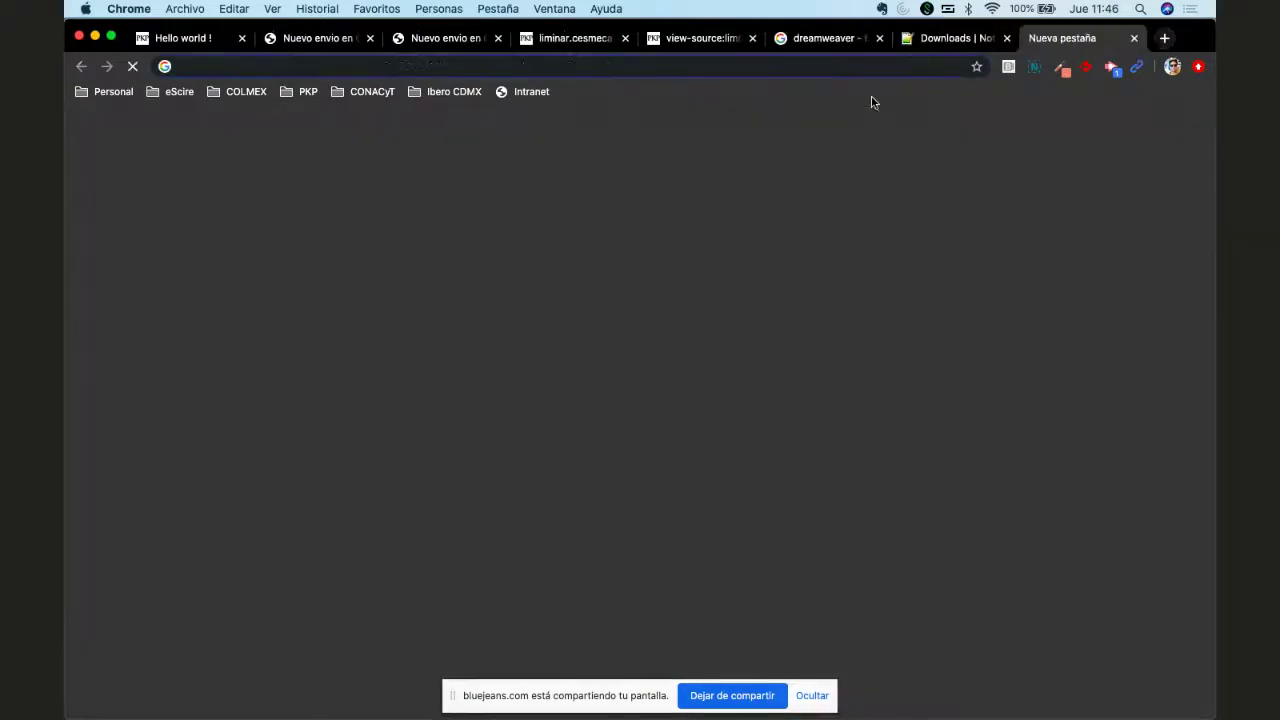
pyautogui.write('blu')
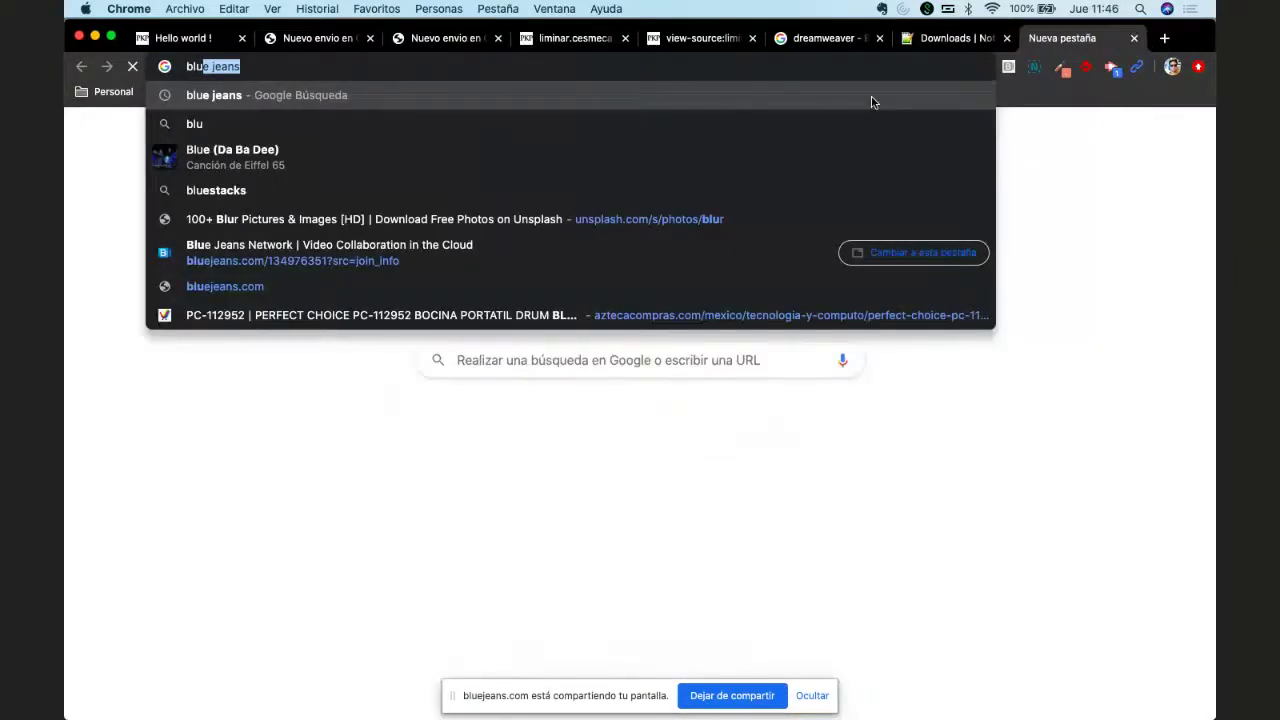
pyautogui.write('efish')
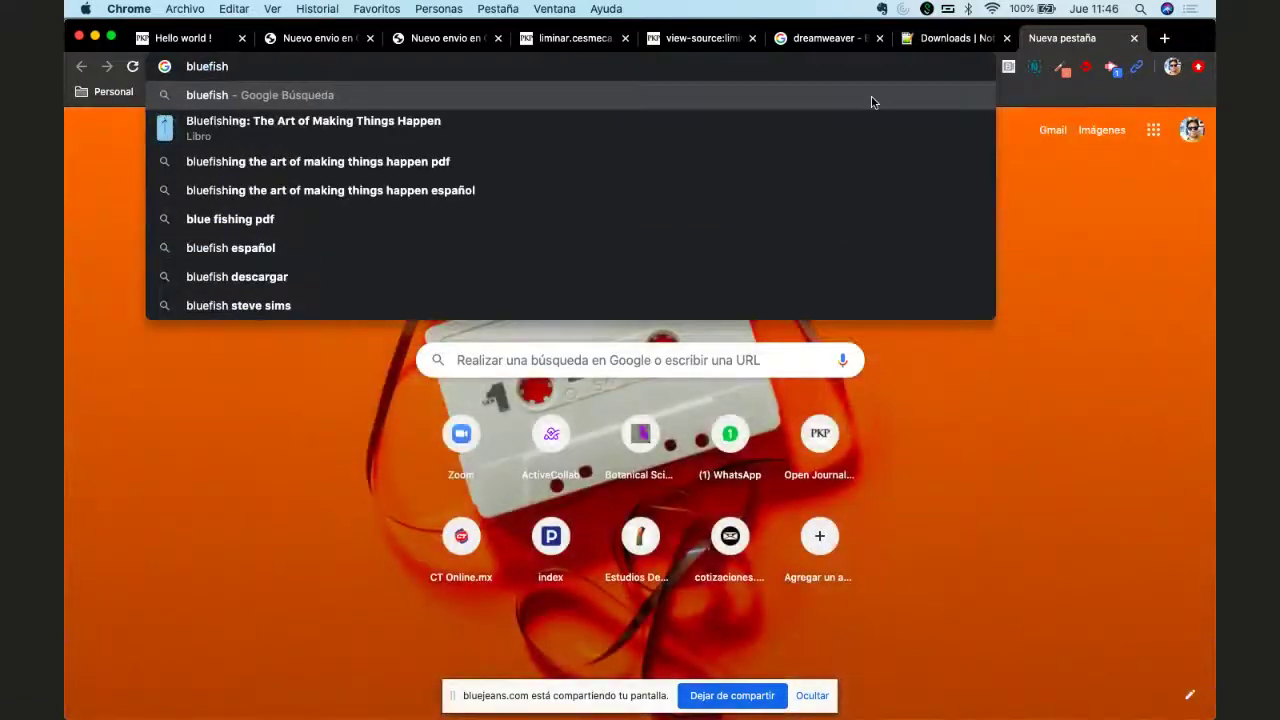
pyautogui.press('Return')
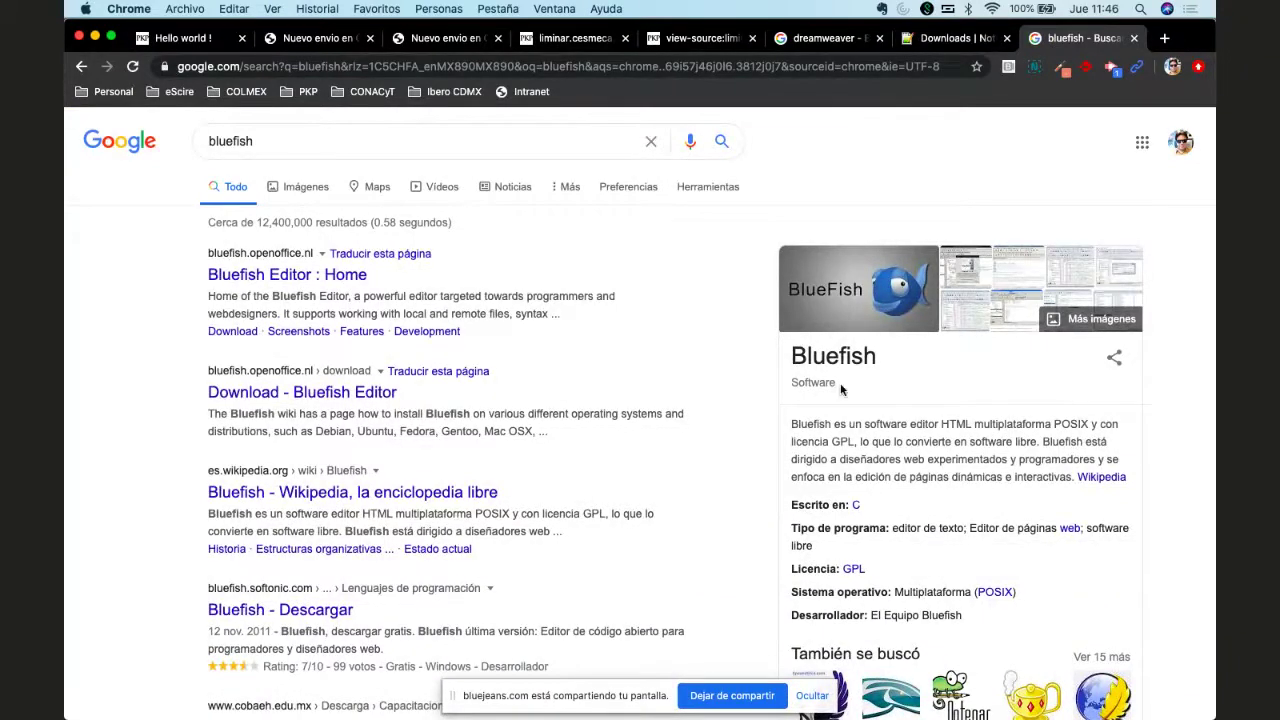
pyautogui.click(259, 274)
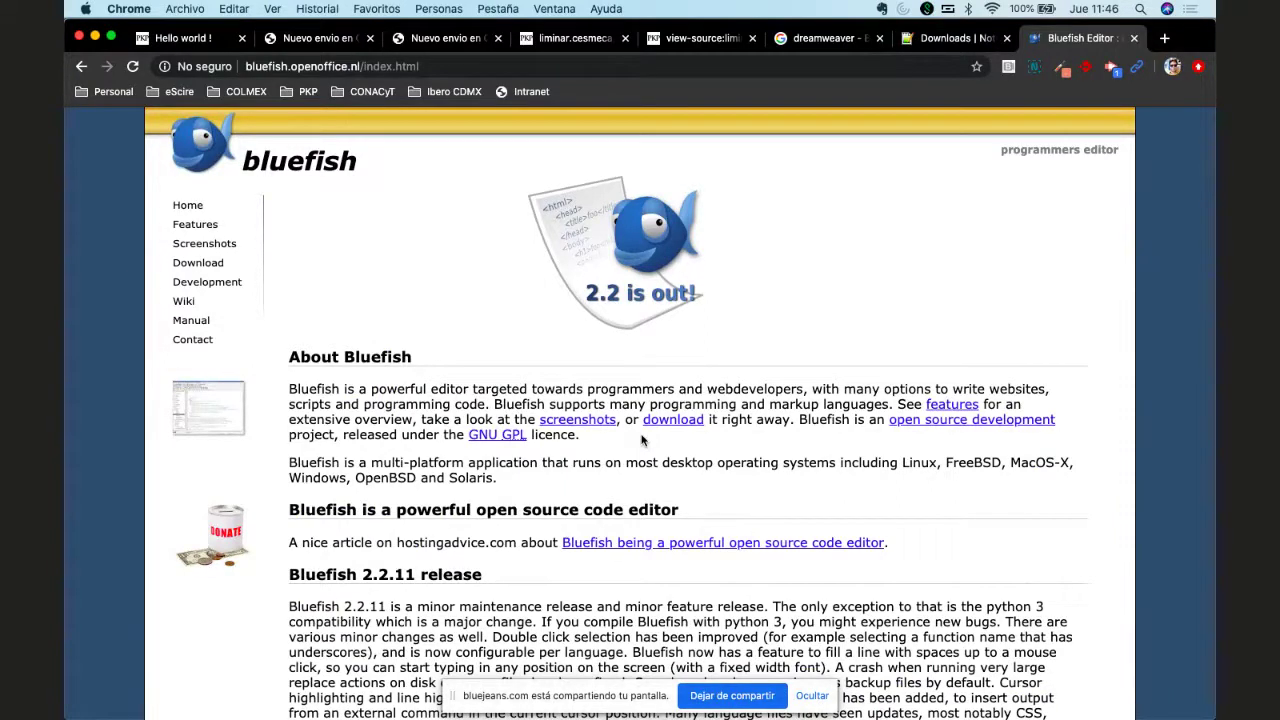
# Step: Search for sublime text in another new tab and open the Sublime Text website
pyautogui.click(1164, 38)
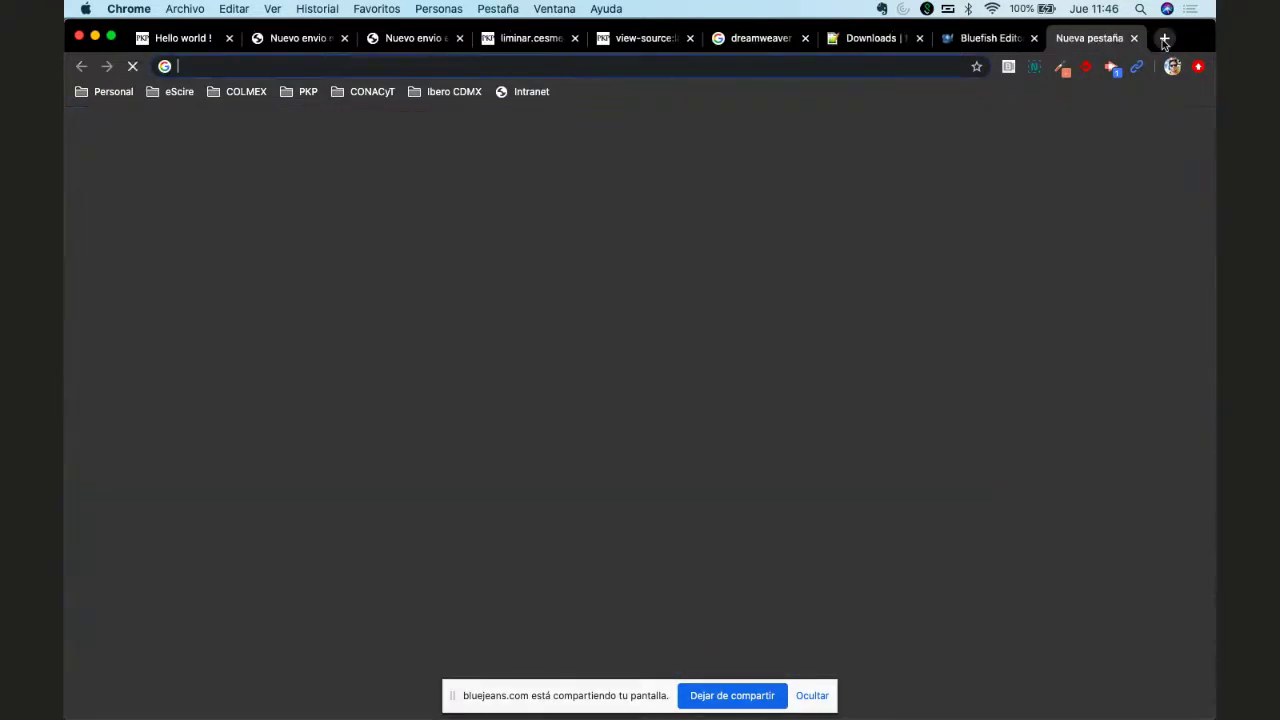
pyautogui.write('sublime text')
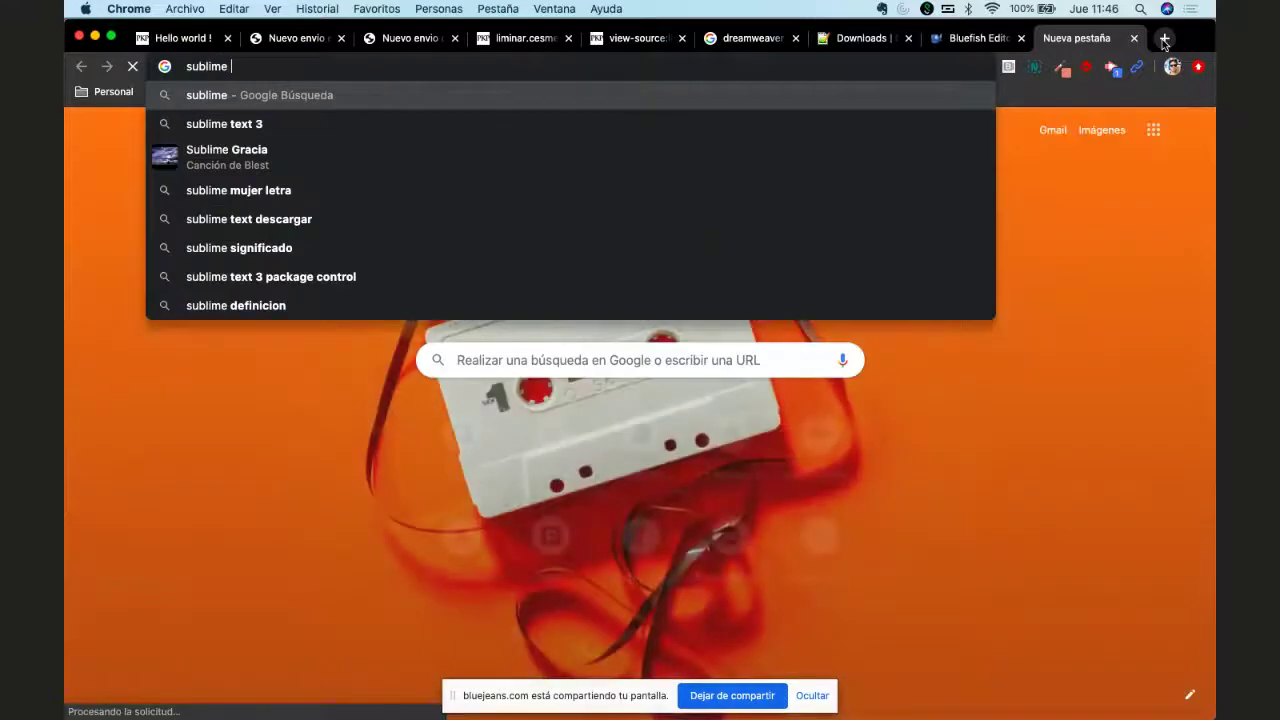
pyautogui.press('Return')
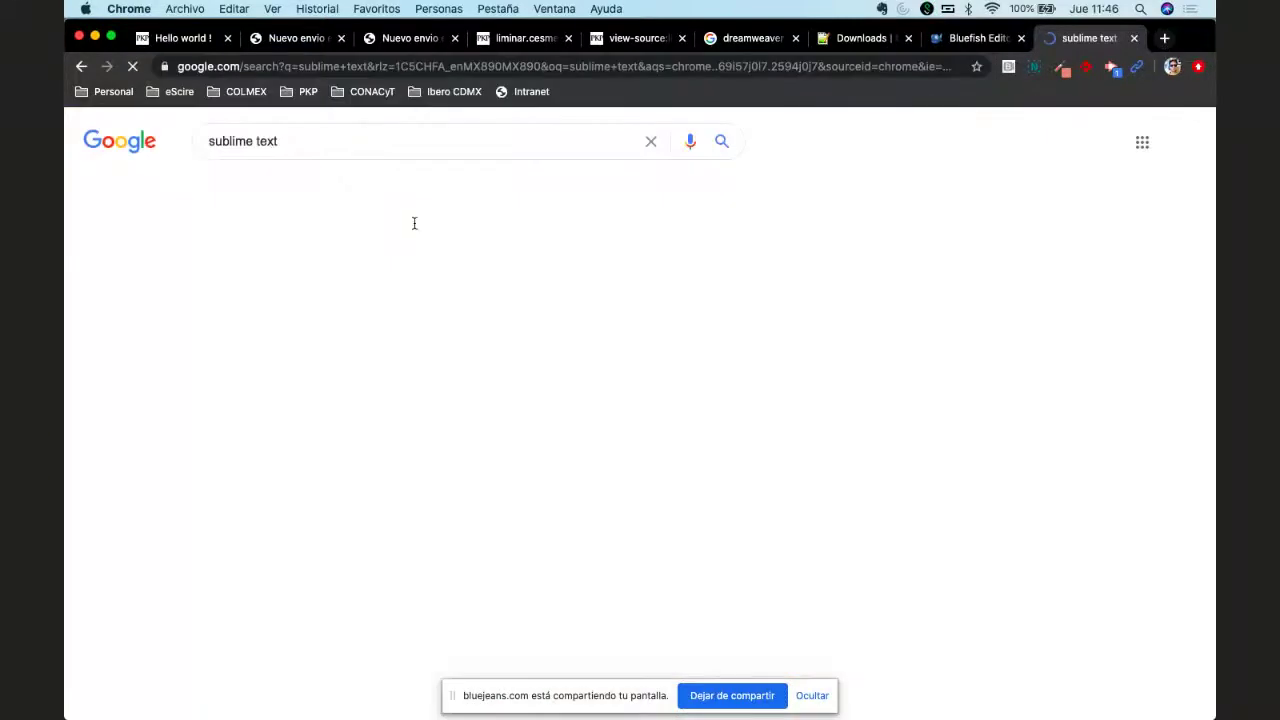
pyautogui.click(591, 272)
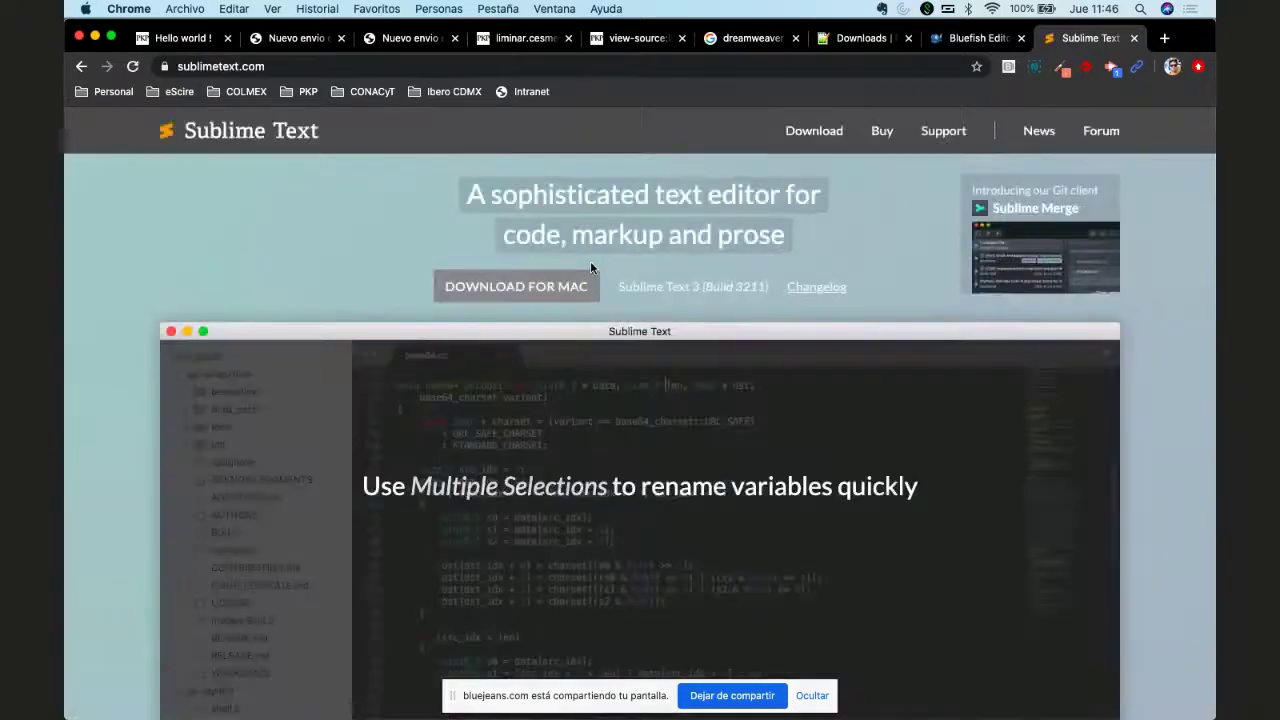
# Step: Look through the Sublime Text feature slides, including Goto Definition and Unsurpassed performance
pyautogui.scroll(-5, 713, 423)
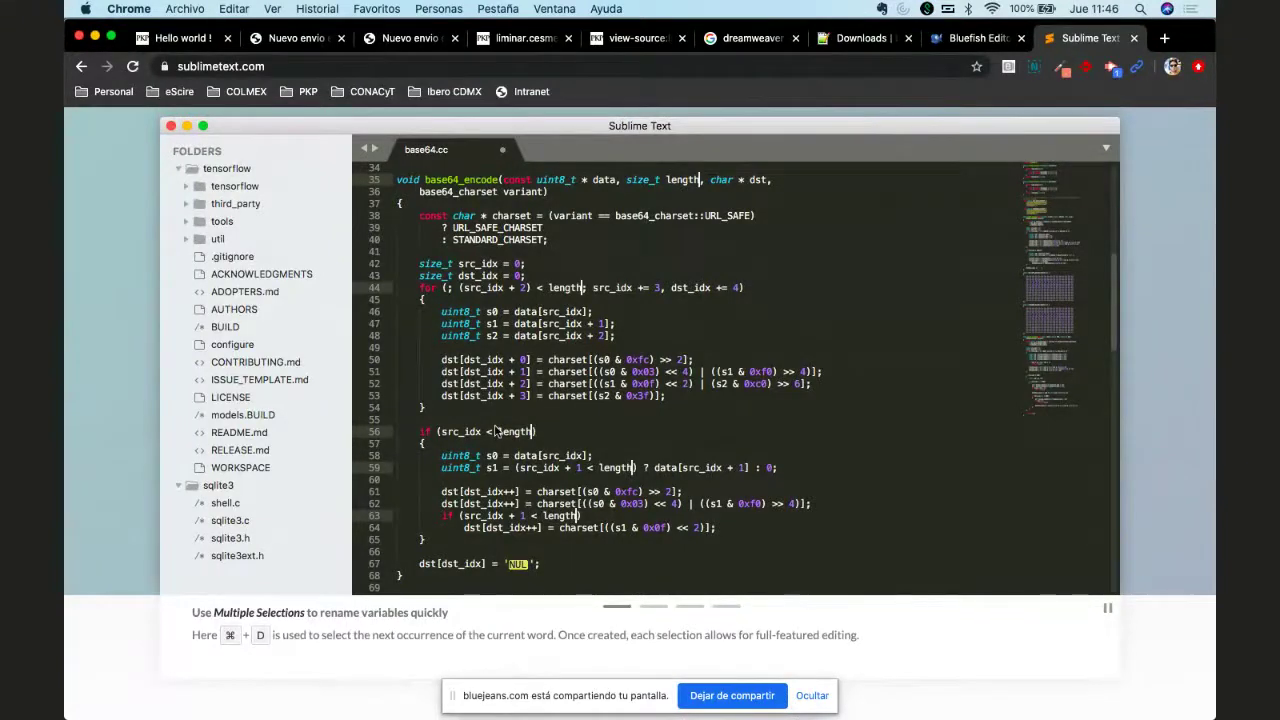
pyautogui.click(651, 605)
pyautogui.click(690, 603)
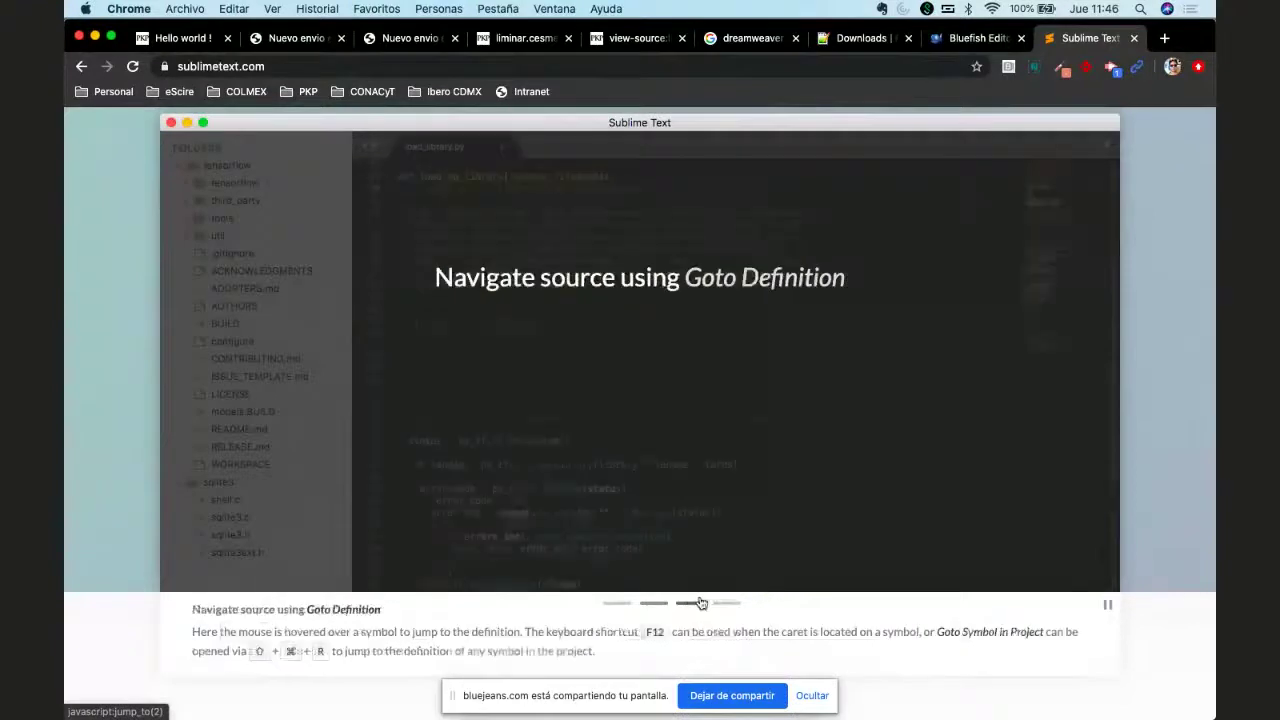
pyautogui.click(740, 604)
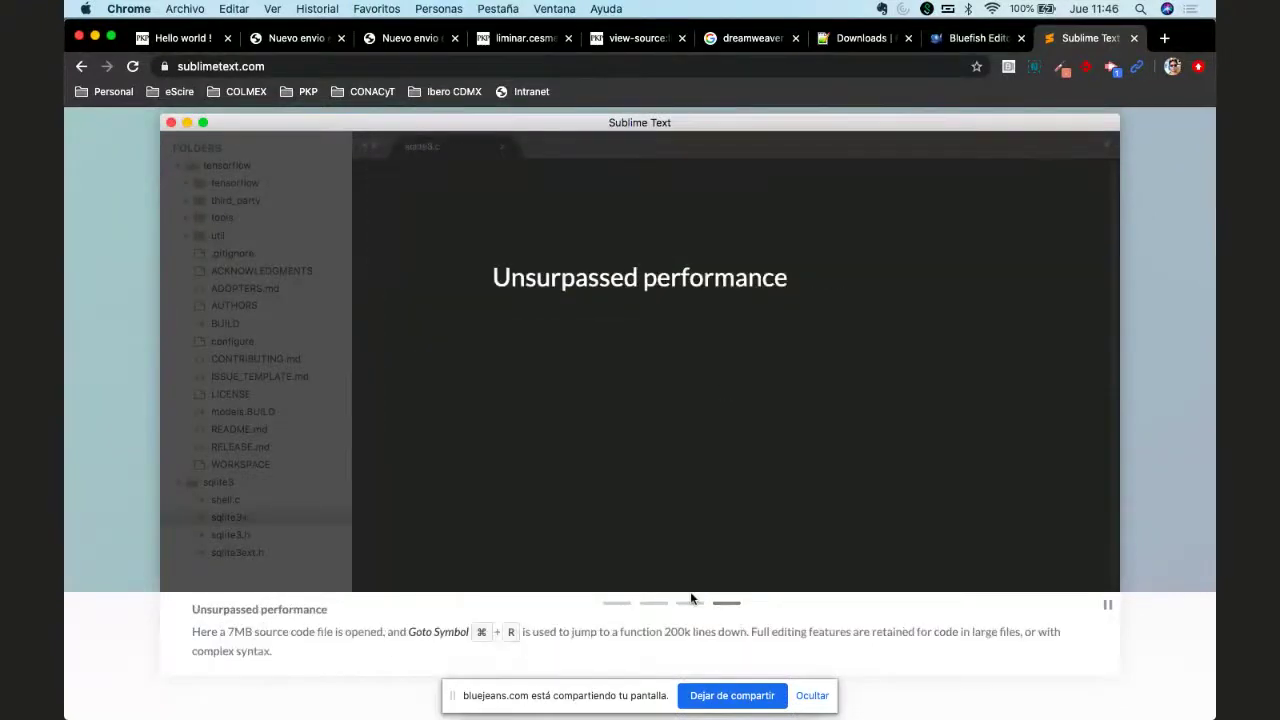
pyautogui.click(690, 603)
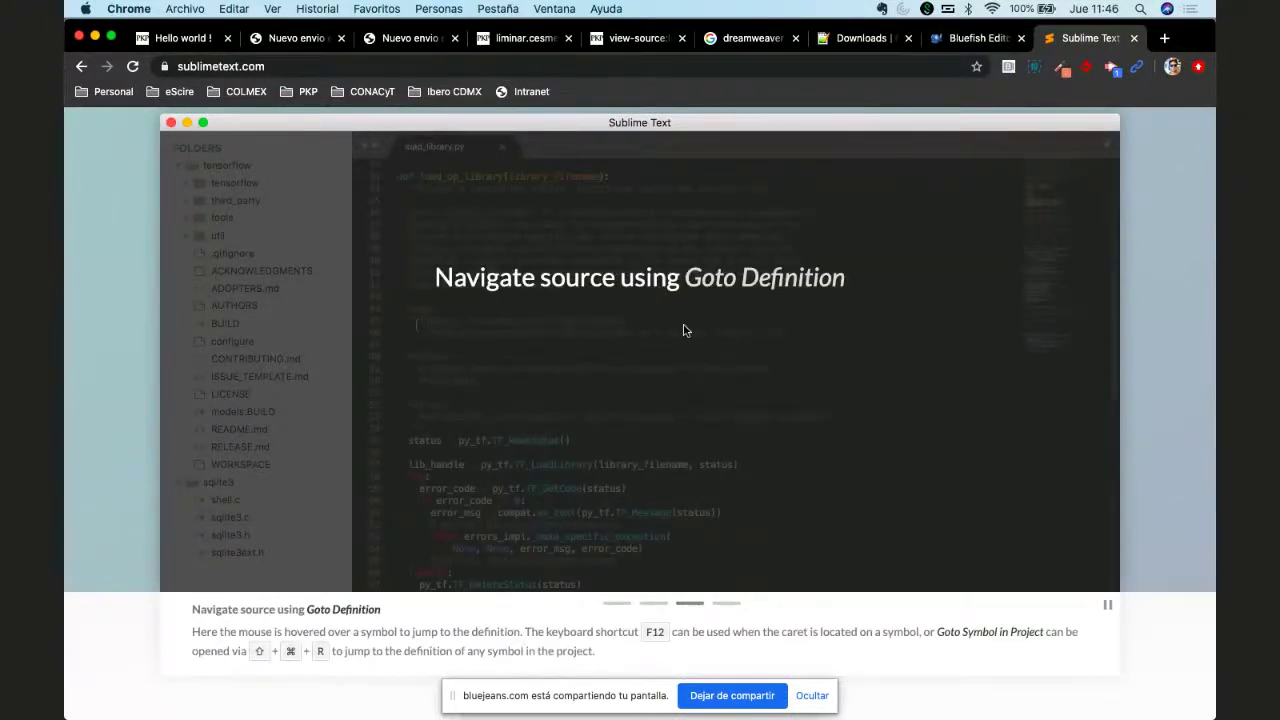
pyautogui.scroll(-2, 694, 471)
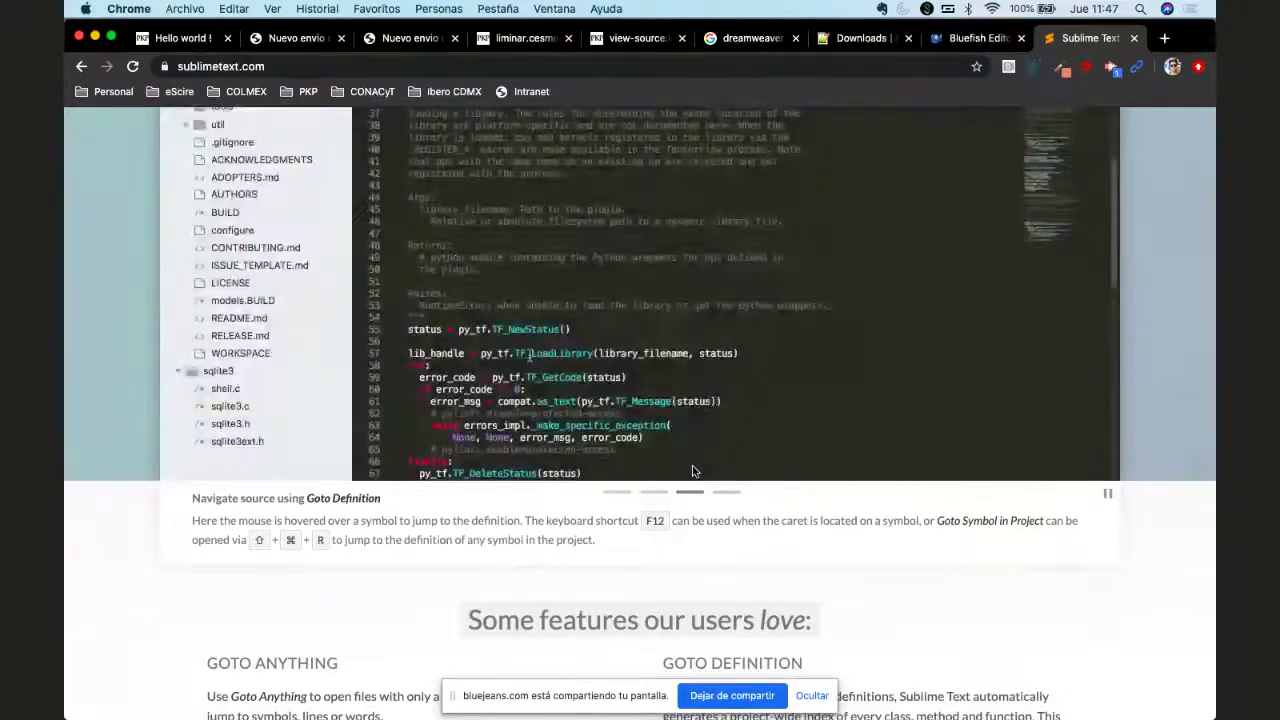
pyautogui.scroll(1, 727, 418)
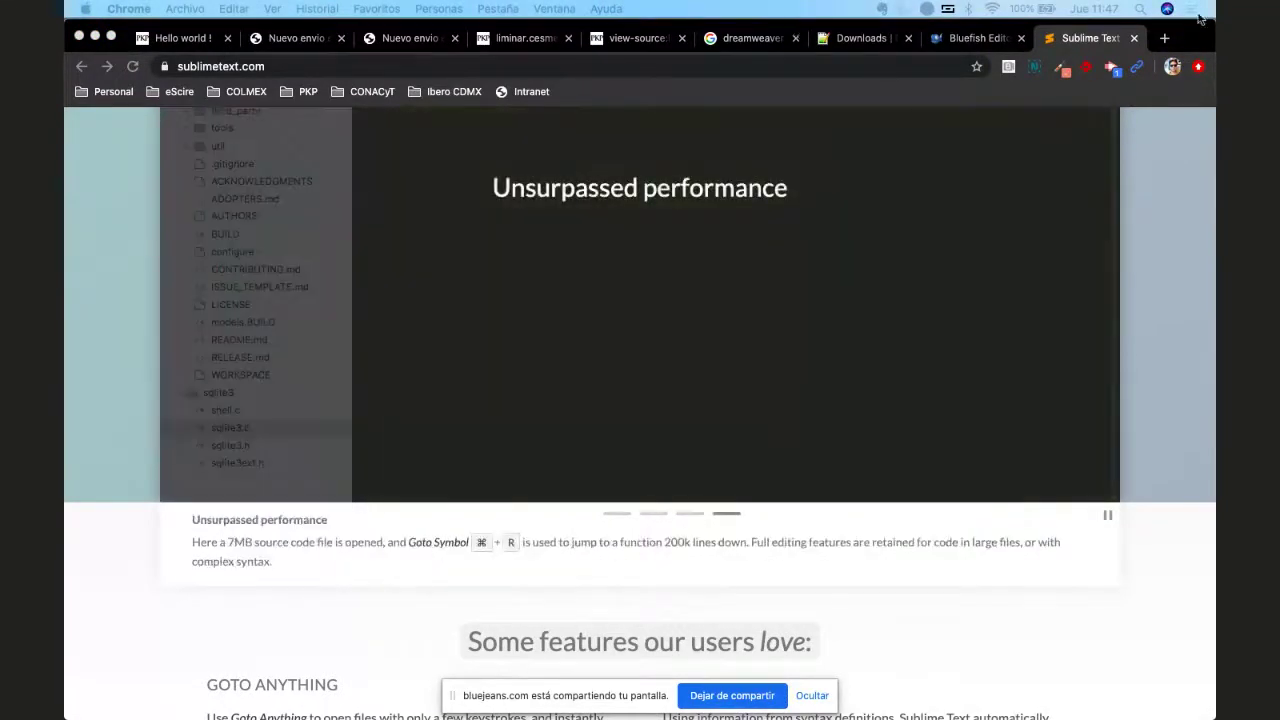
# Step: Open geany.org in a new tab and view enlarged editor images from its Screenshots page
pyautogui.click(1165, 40)
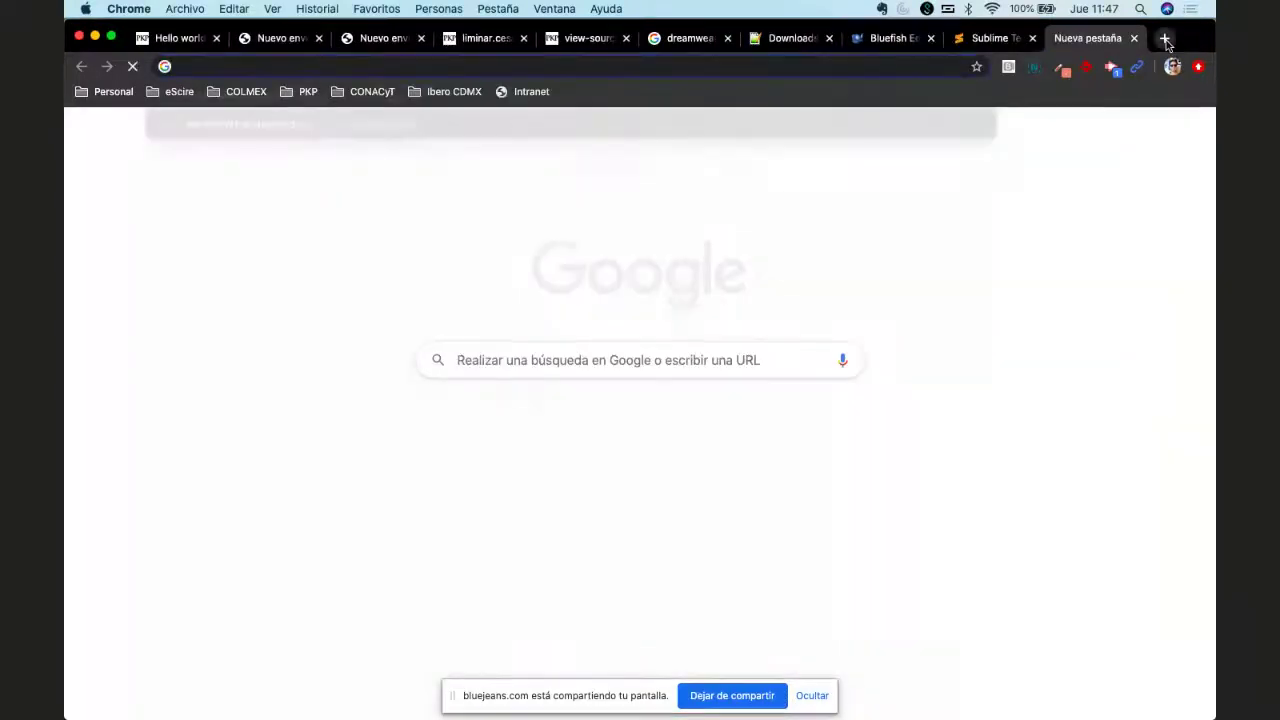
pyautogui.write('geany.org')
pyautogui.press('Return')
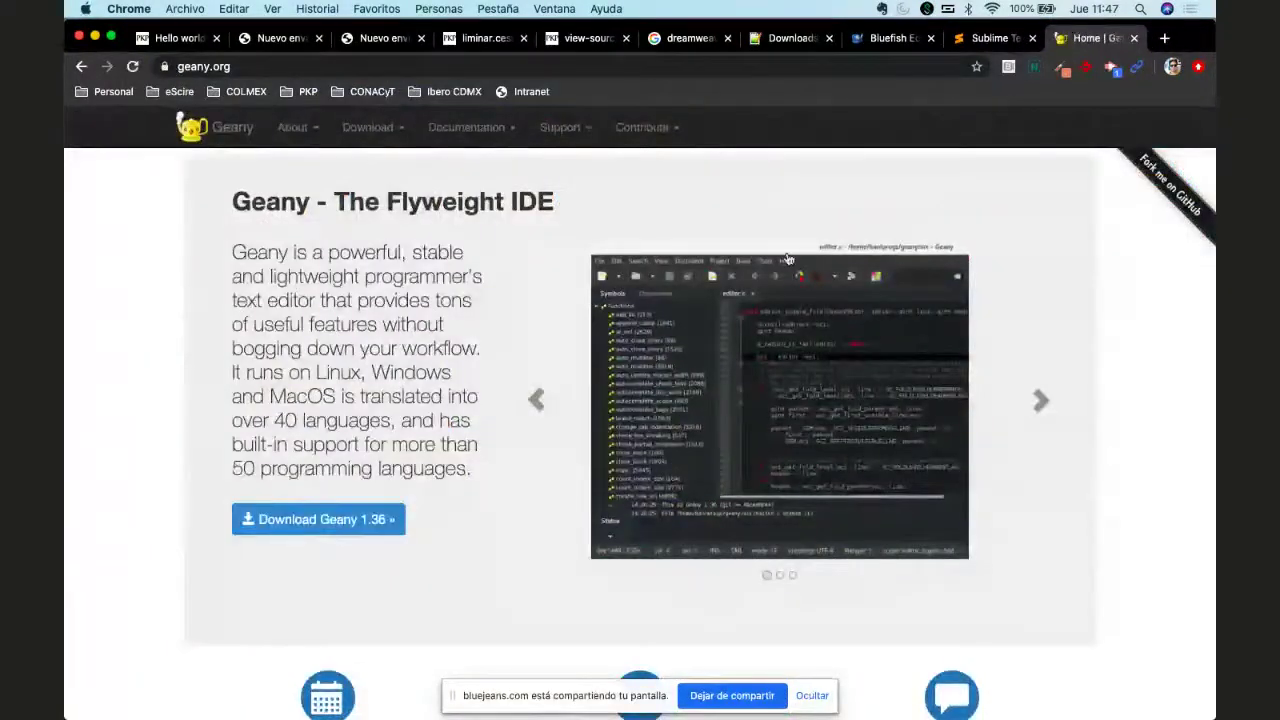
pyautogui.click(740, 389)
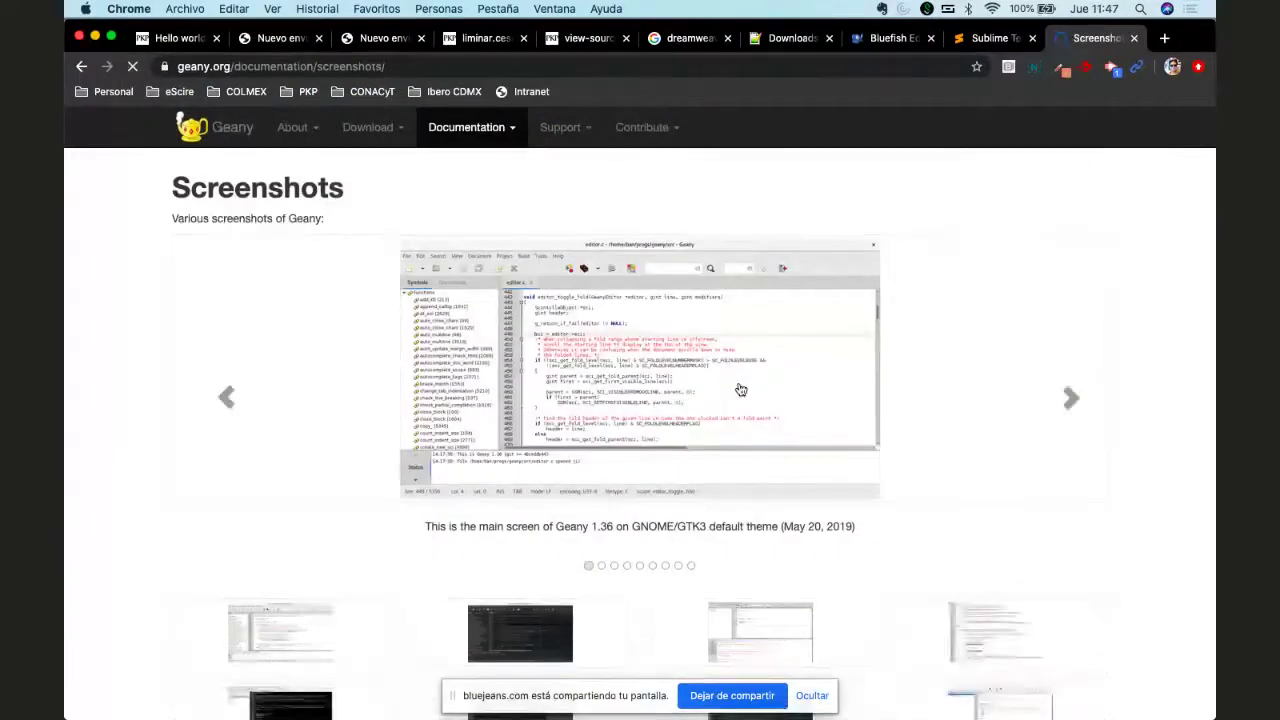
pyautogui.scroll(-3, 735, 460)
pyautogui.click(735, 463)
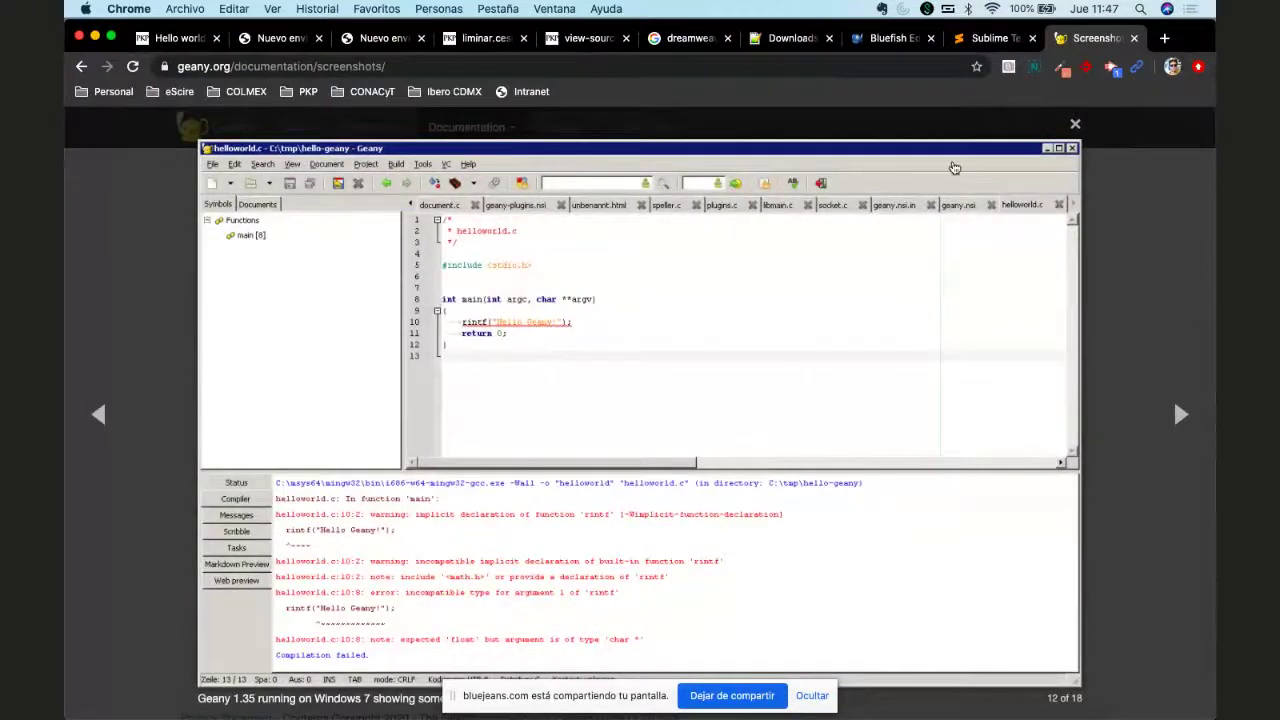
pyautogui.press('Left')
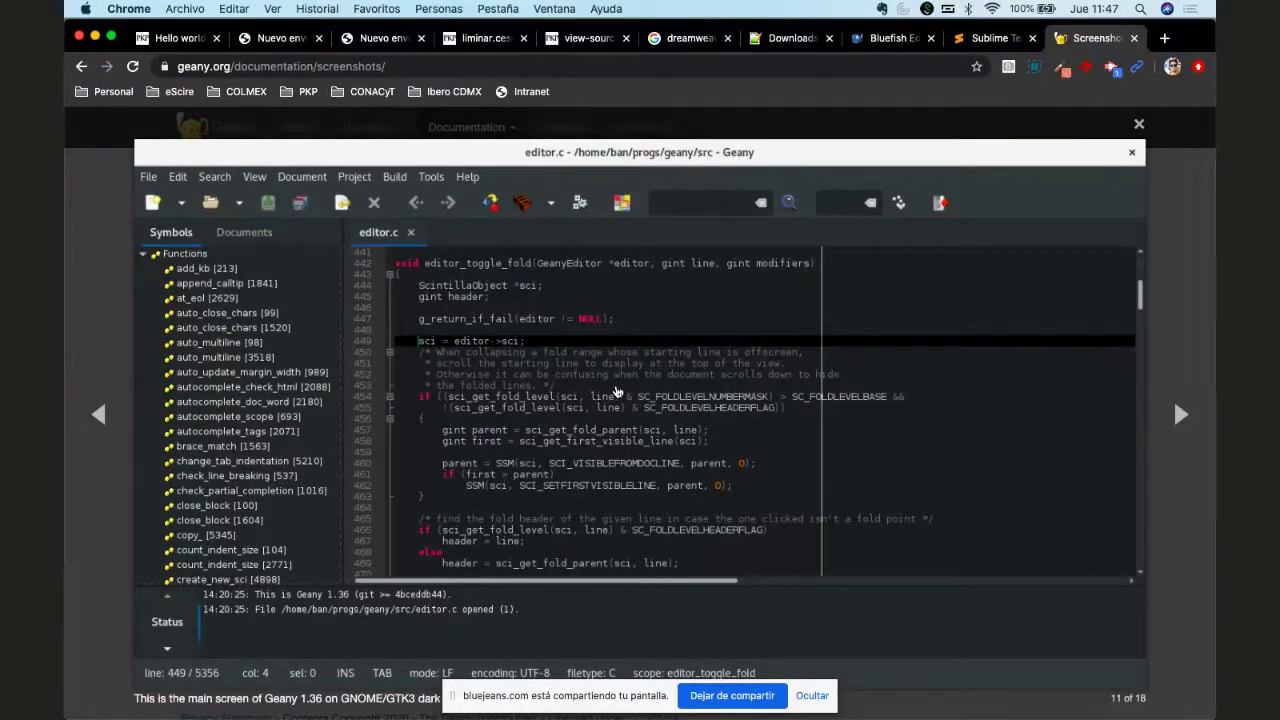
# Step: Revisit the open Bluefish and Sublime Text pages, and return to the Geany screenshots
pyautogui.click(893, 38)
pyautogui.click(995, 40)
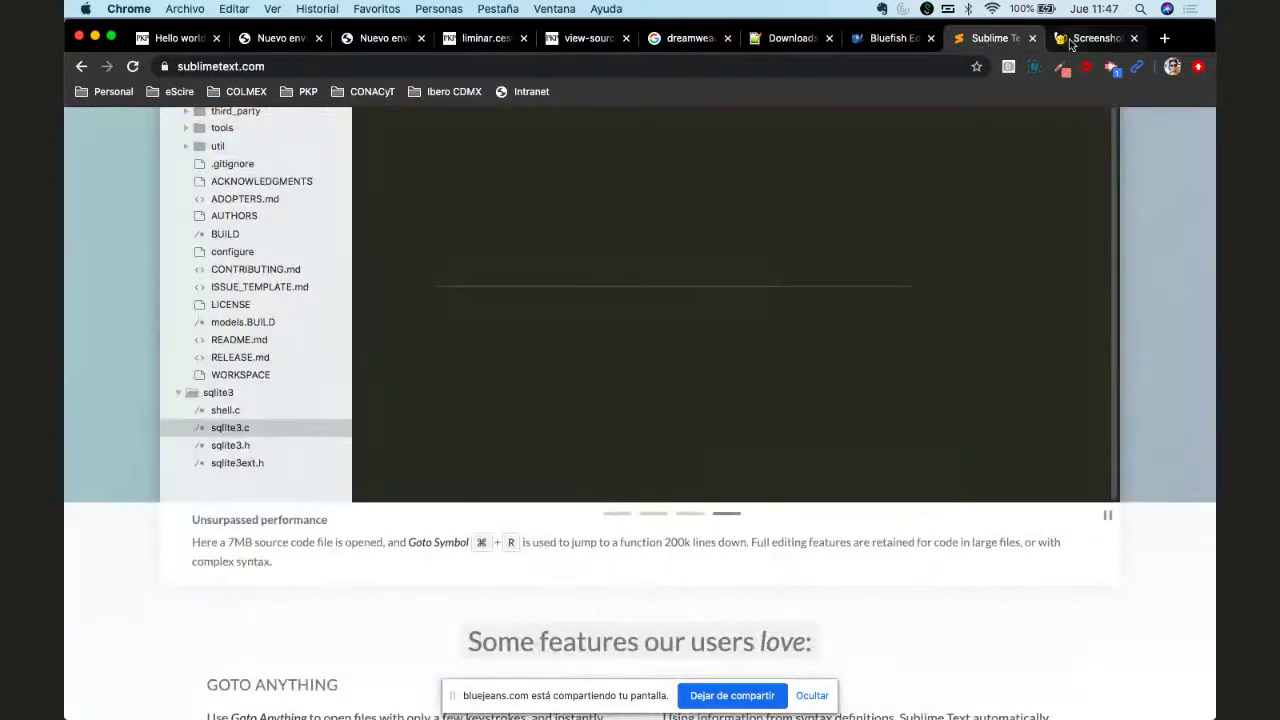
pyautogui.click(1058, 38)
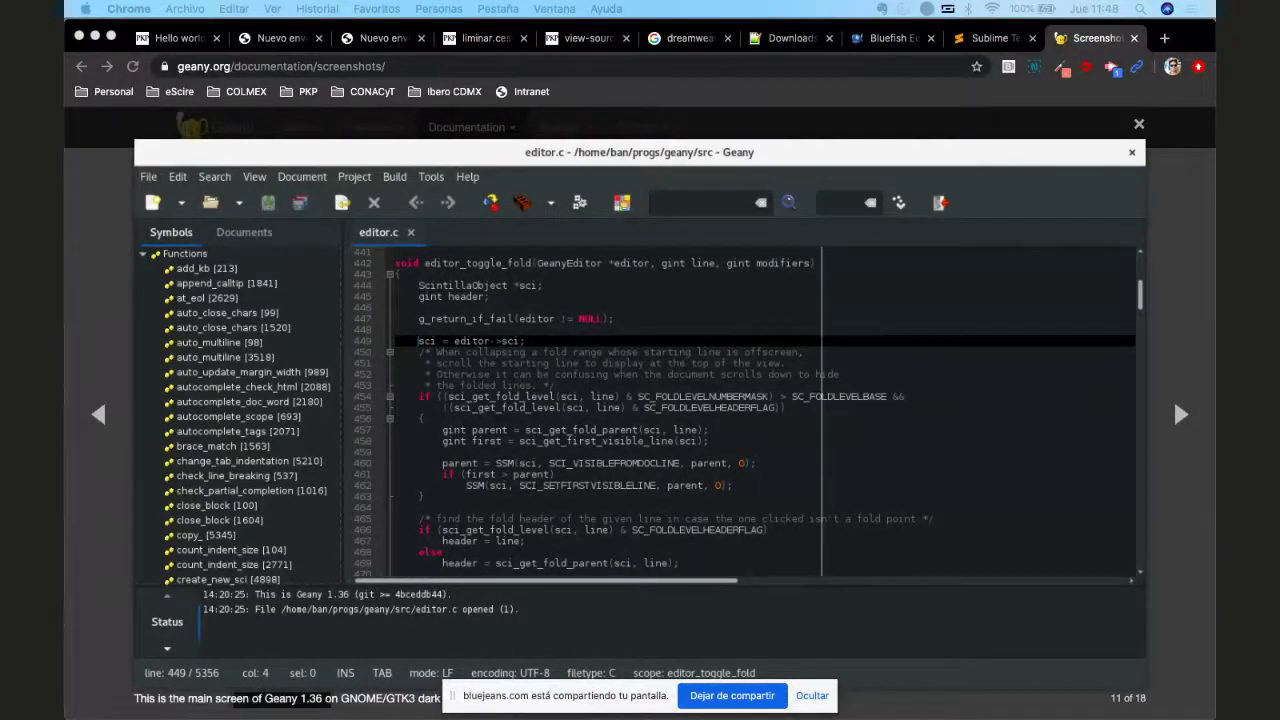
pyautogui.press('super+Tab')
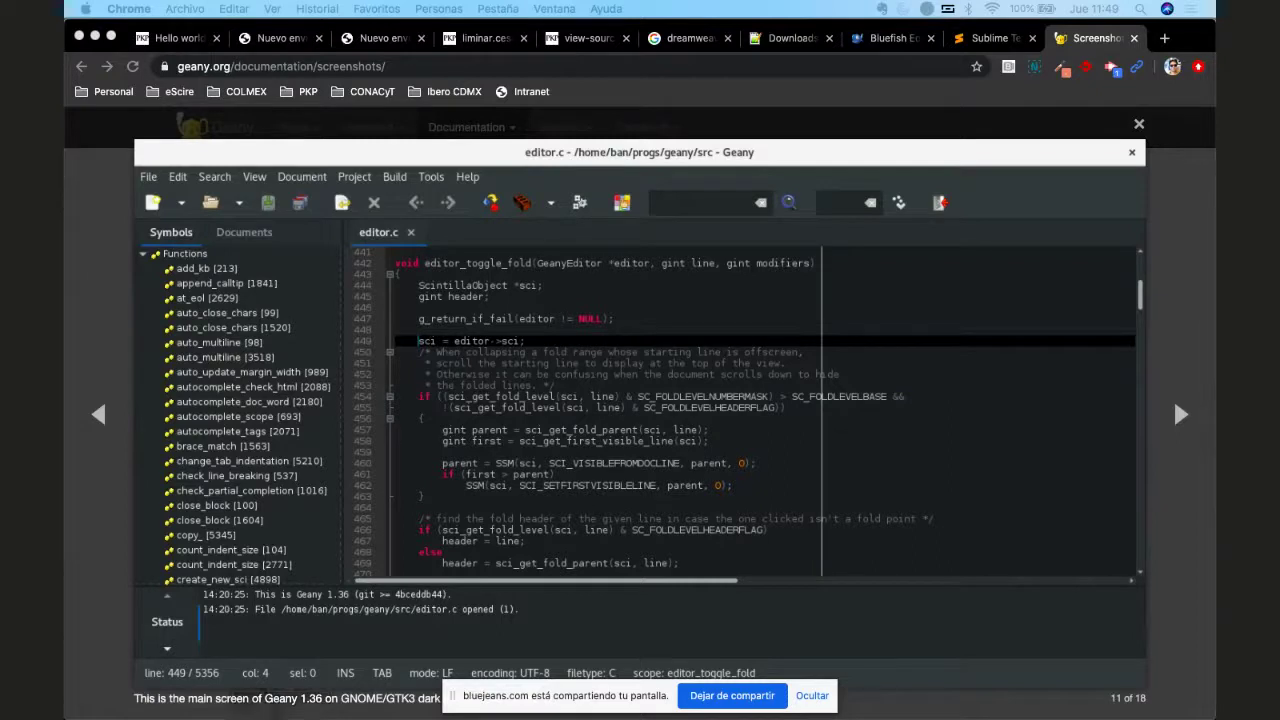
# Step: Search Google for github lens in a new tab and open the elifesciences/lens repository
pyautogui.click(1165, 38)
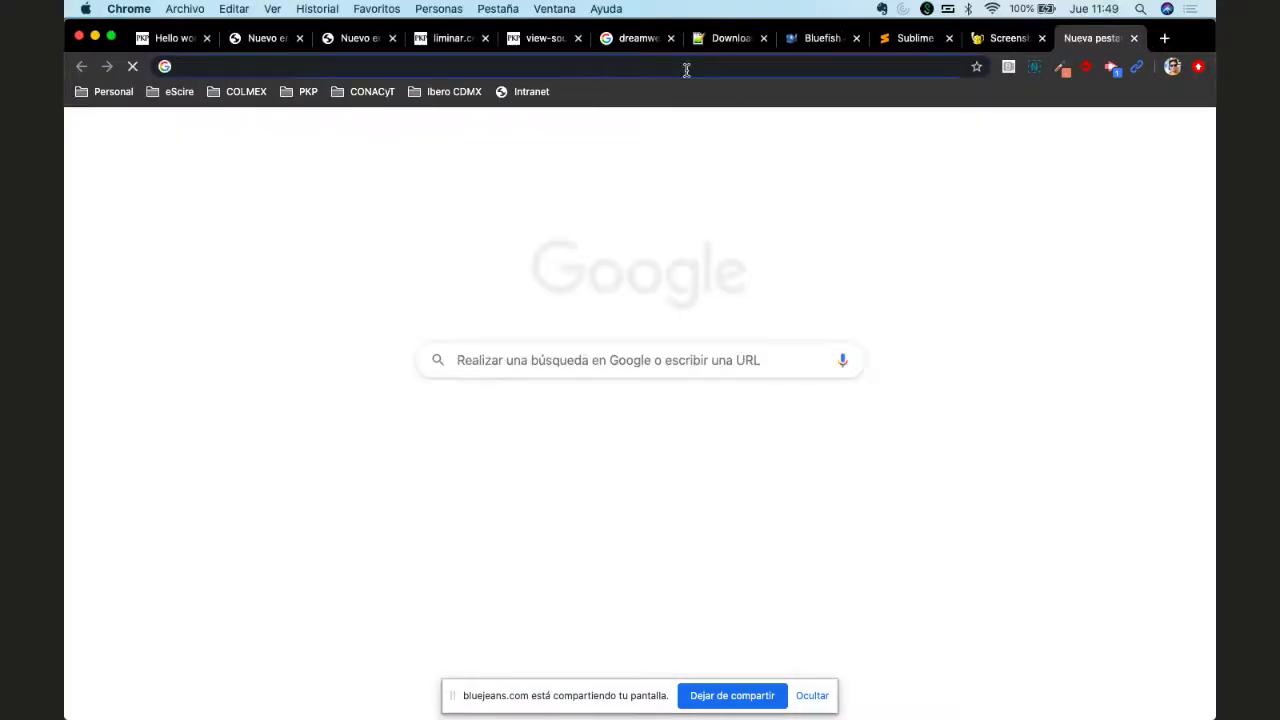
pyautogui.write('github len')
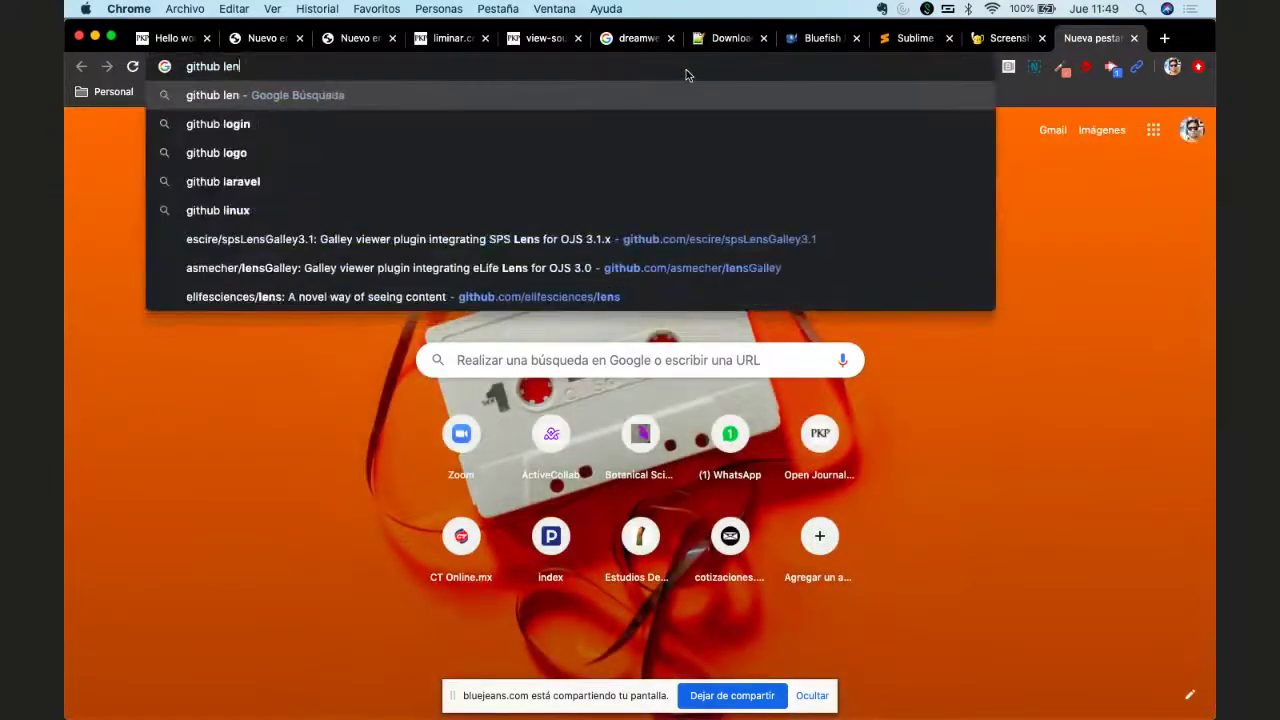
pyautogui.write('s')
pyautogui.press('Return')
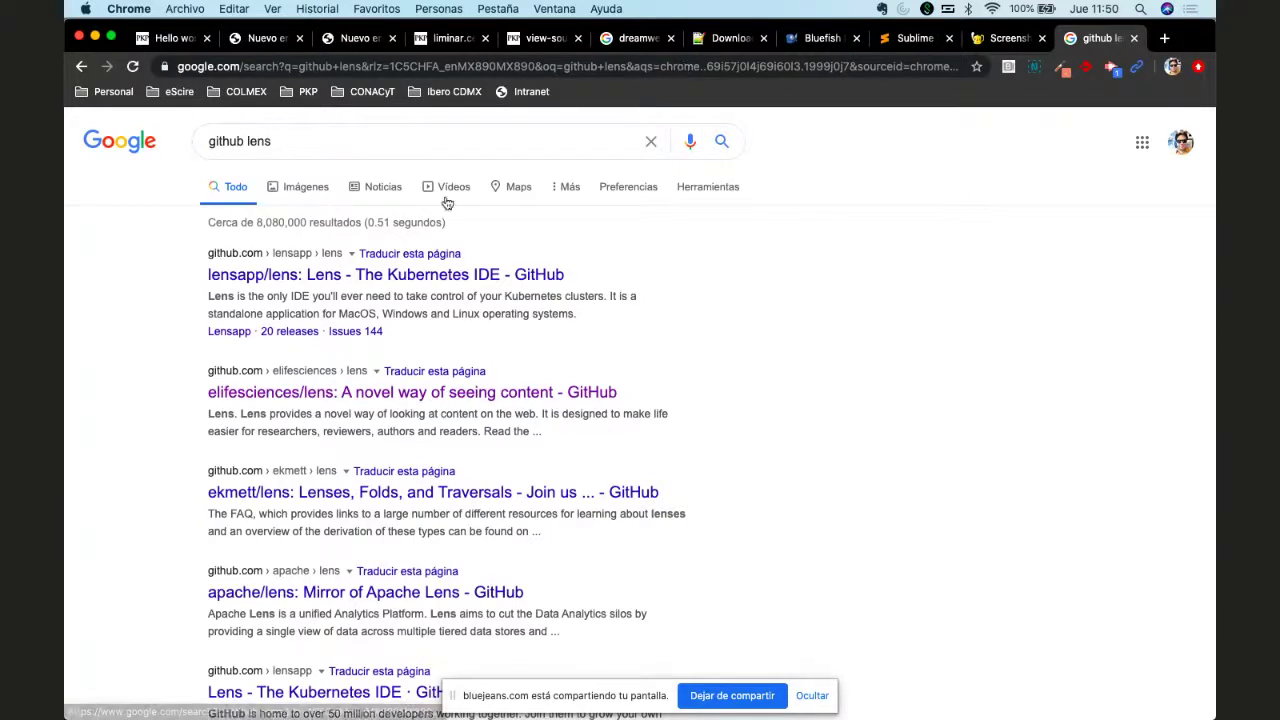
pyautogui.scroll(-1, 709, 383)
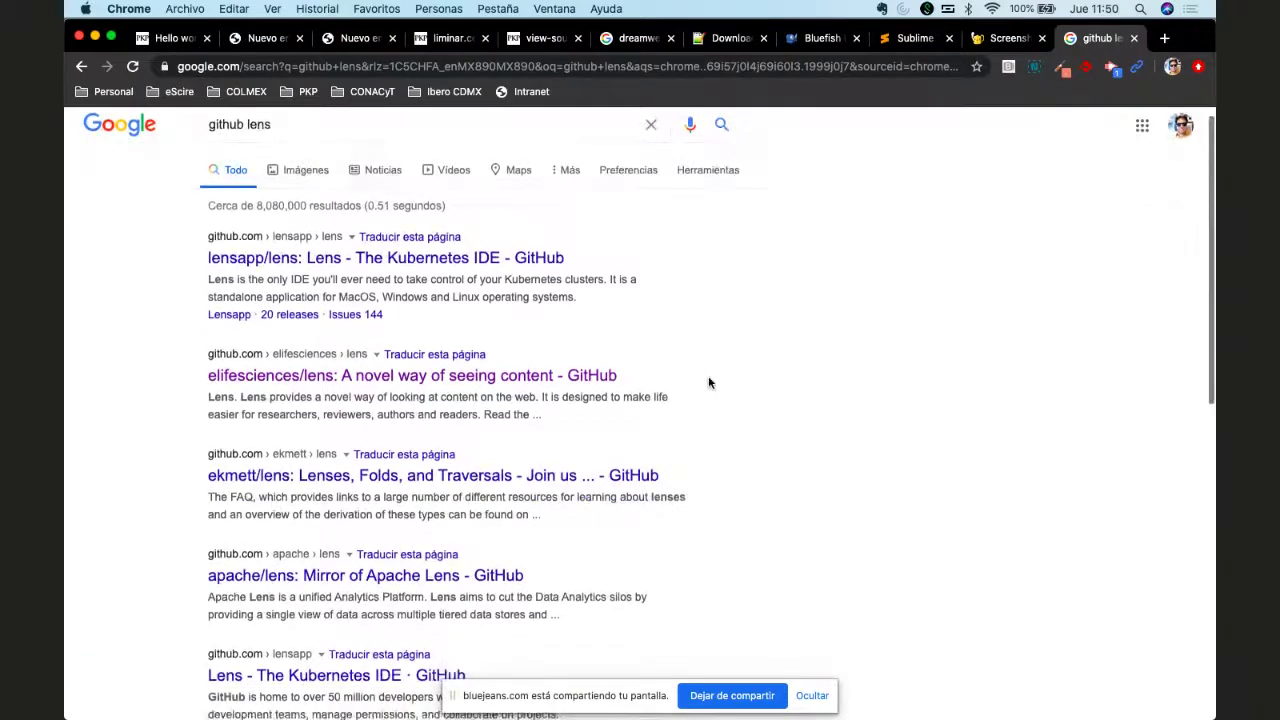
pyautogui.click(415, 378)
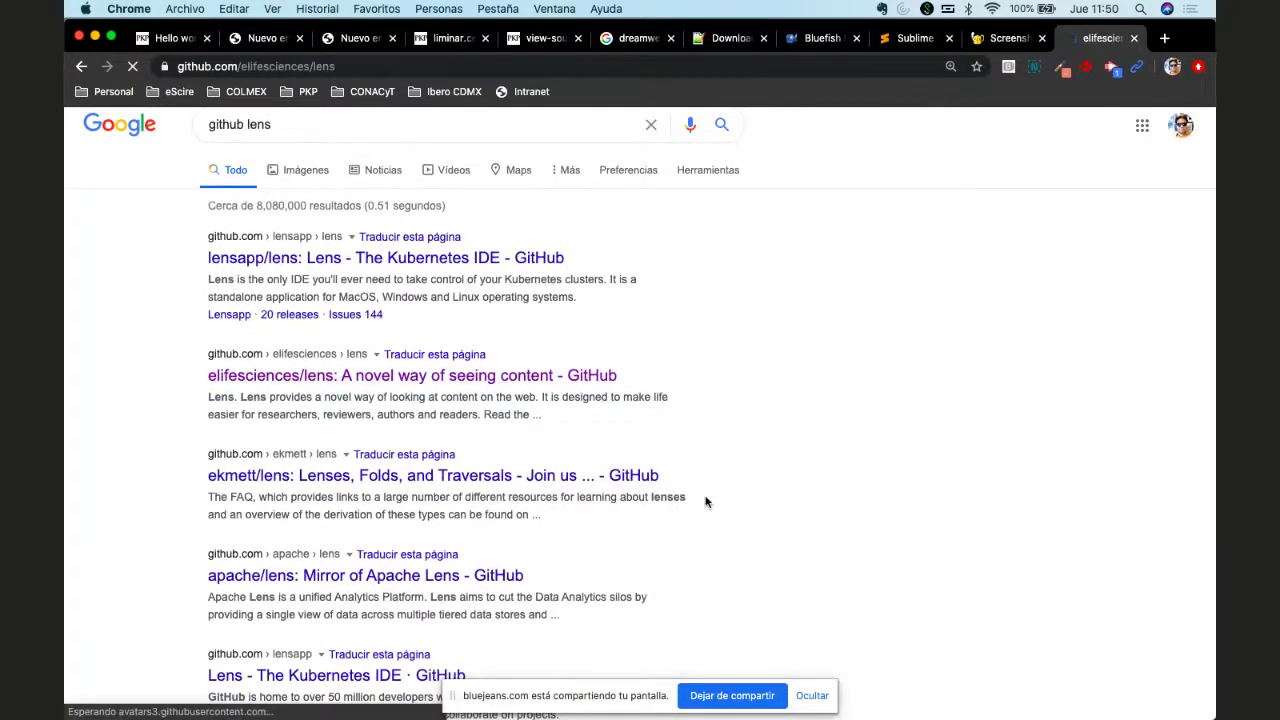
# Step: Examine the elifesciences/lens repository's file list and the README sections on using and customizing Lens
pyautogui.scroll(-5, 705, 502)
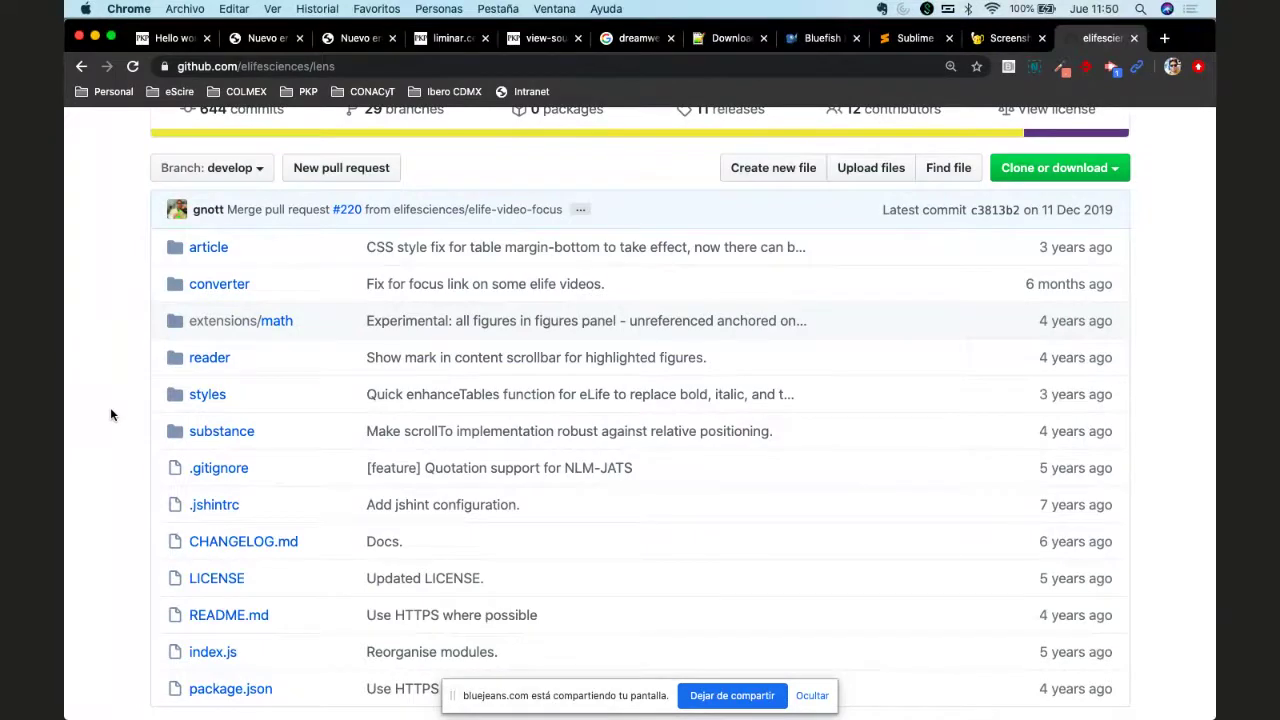
pyautogui.scroll(-10, 111, 414)
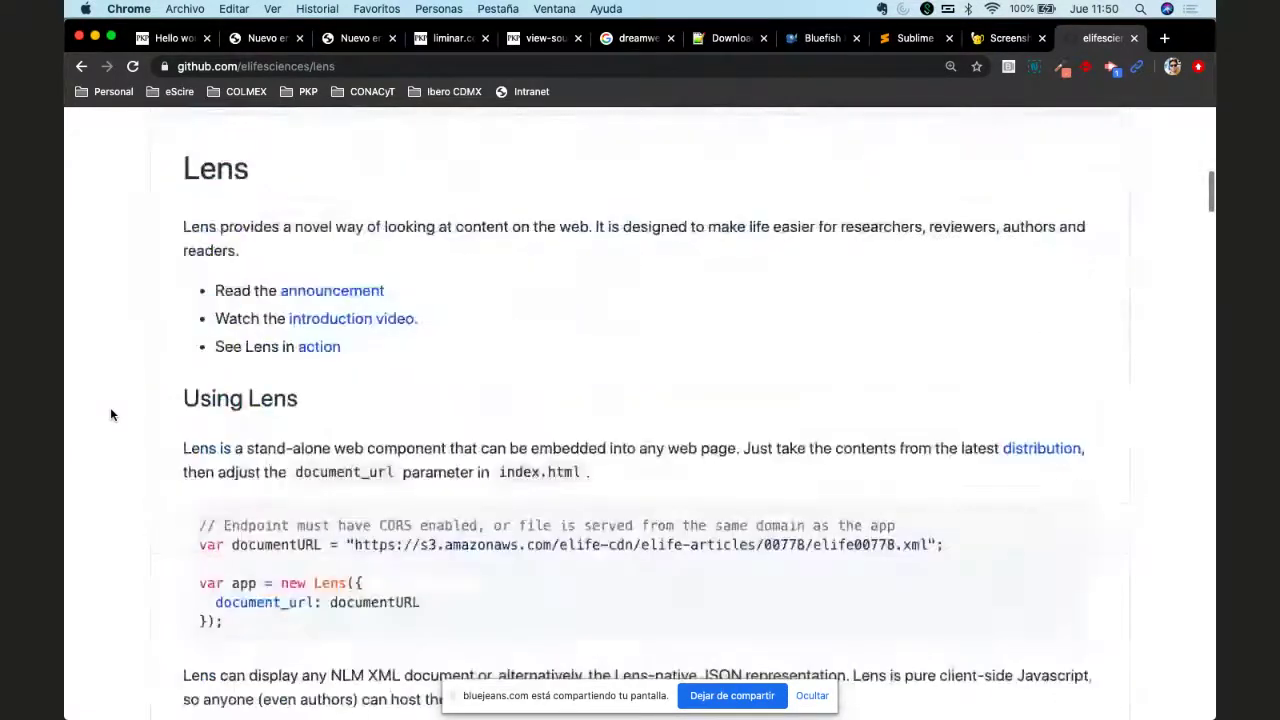
pyautogui.scroll(-5, 111, 414)
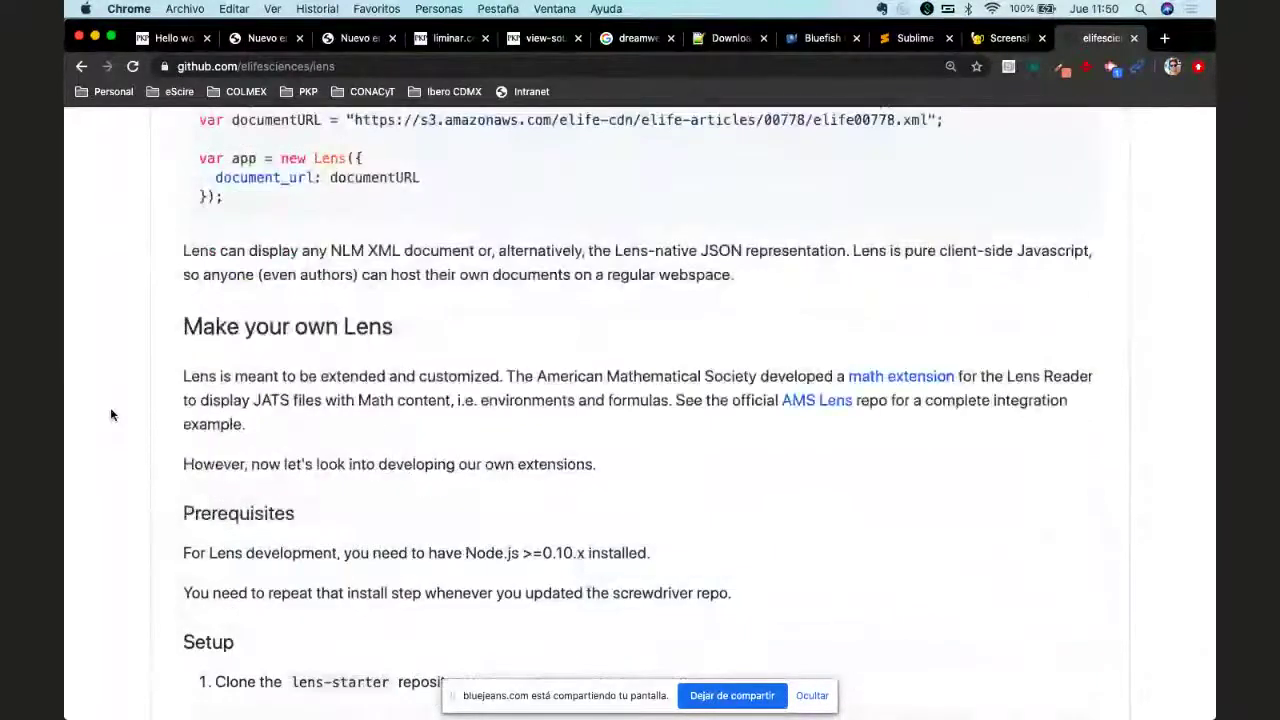
pyautogui.scroll(-6, 111, 414)
pyautogui.scroll(-2, 111, 414)
pyautogui.scroll(-6, 111, 414)
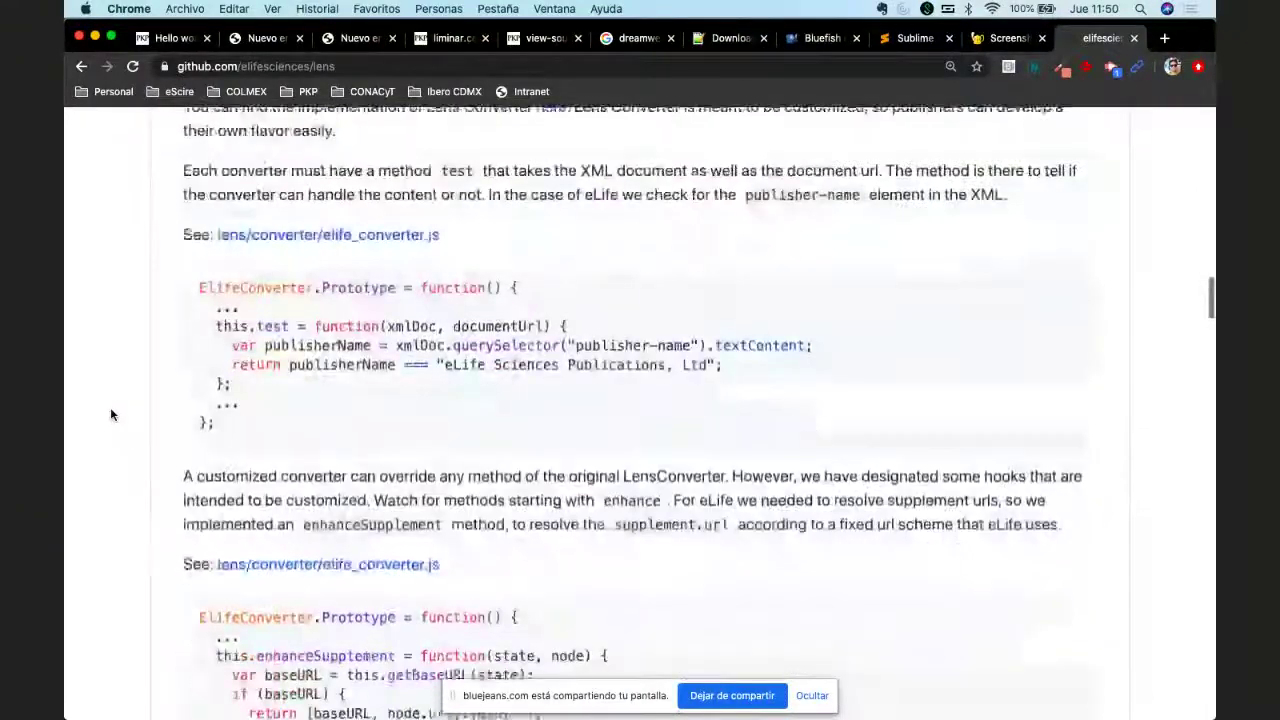
pyautogui.scroll(20, 111, 414)
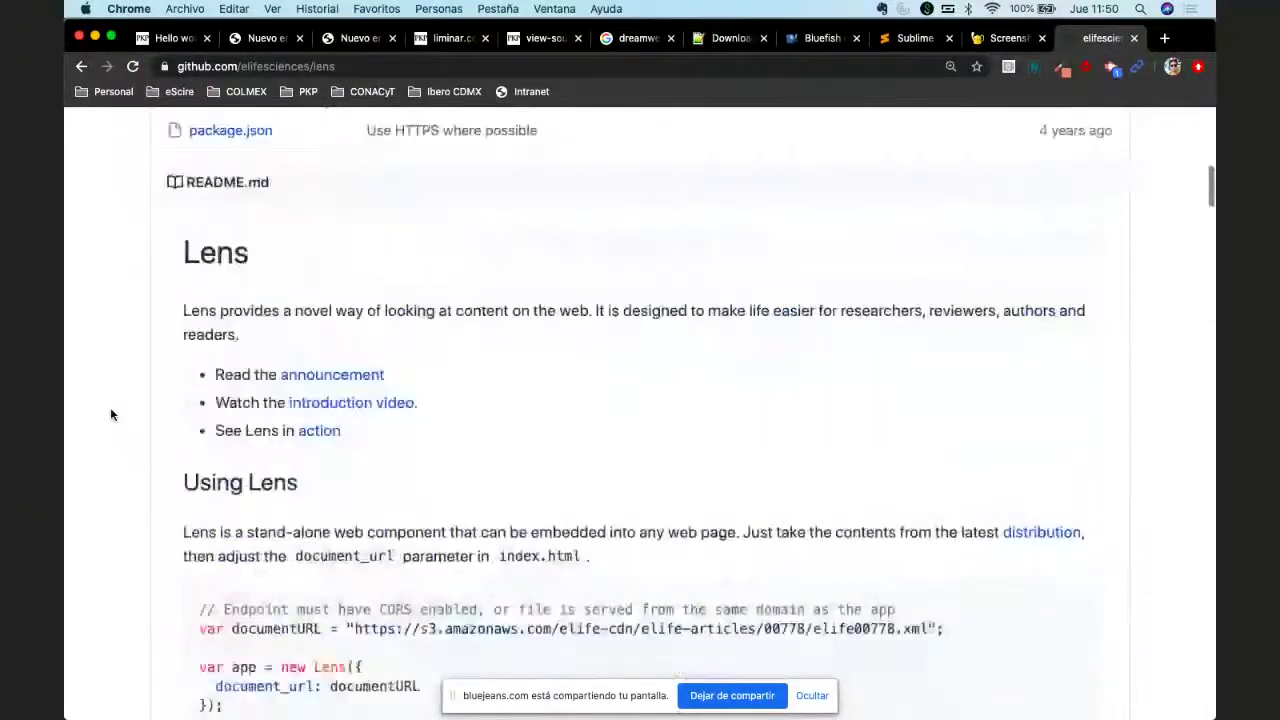
# Step: Open the eScire organization's GitHub page in a new tab
pyautogui.scroll(-3, 110, 414)
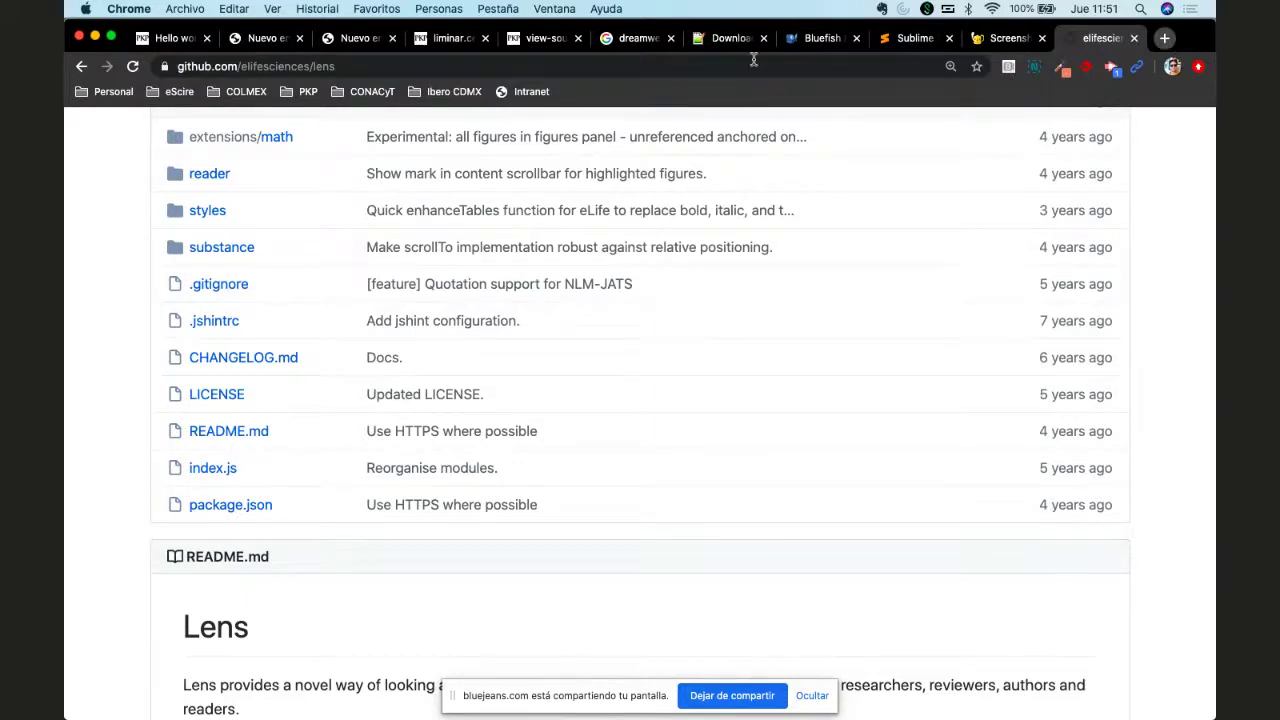
pyautogui.click(1164, 38)
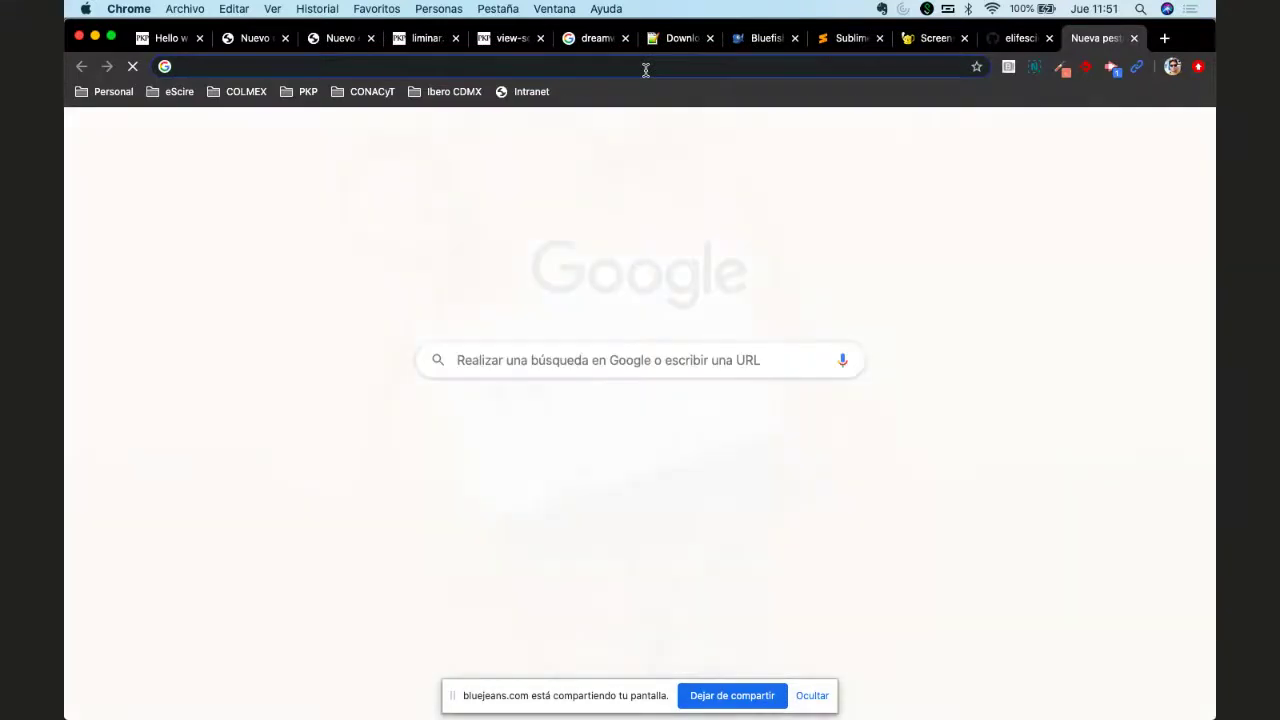
pyautogui.write('github')
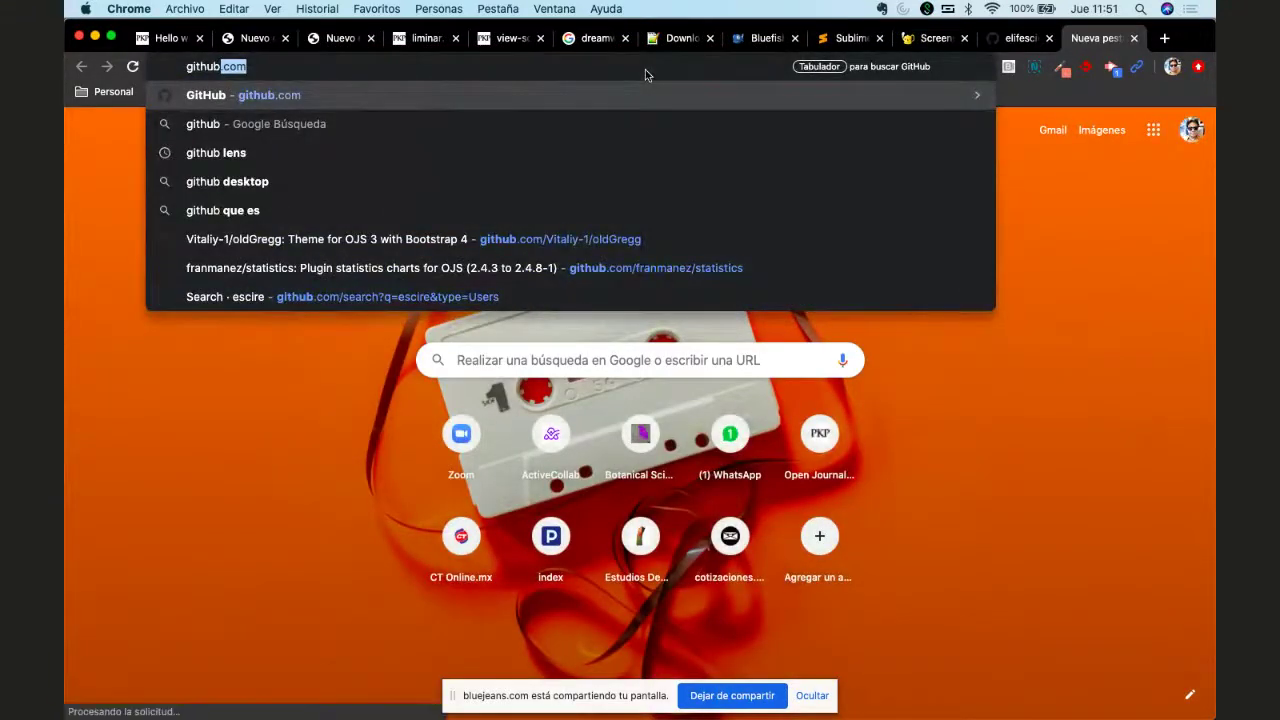
pyautogui.write(' escire')
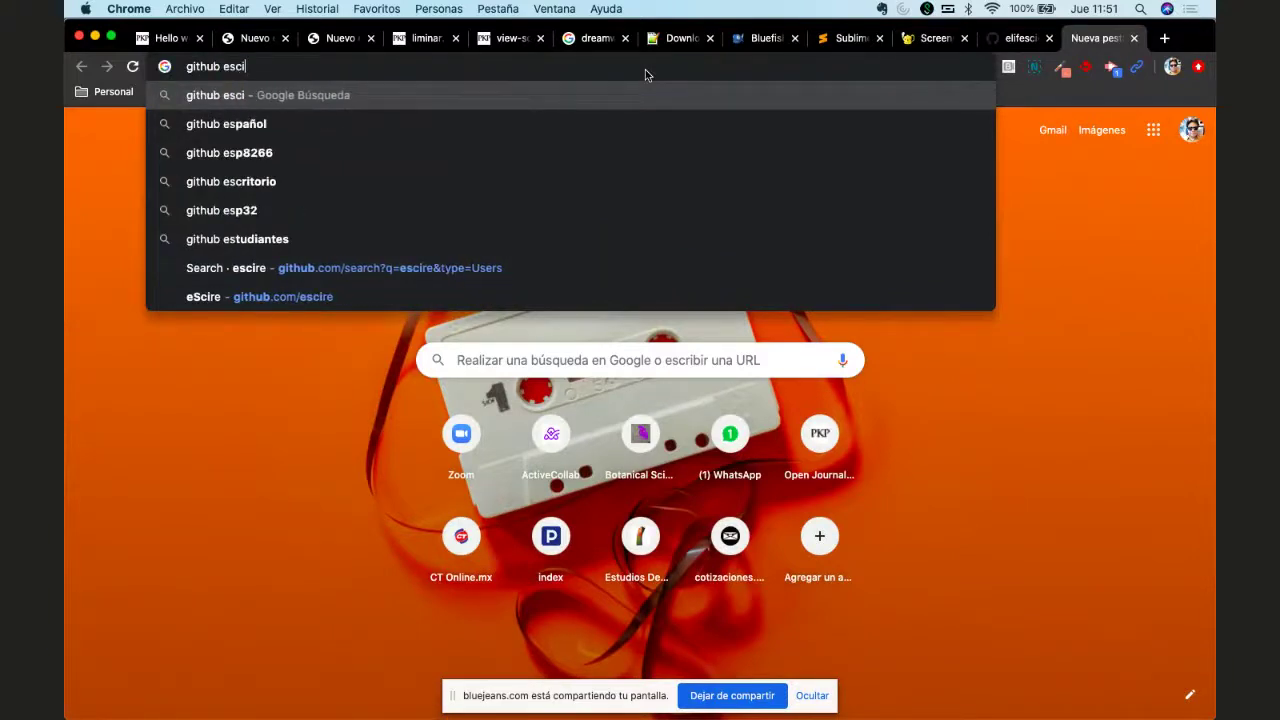
pyautogui.press('Down')
pyautogui.press('Down')
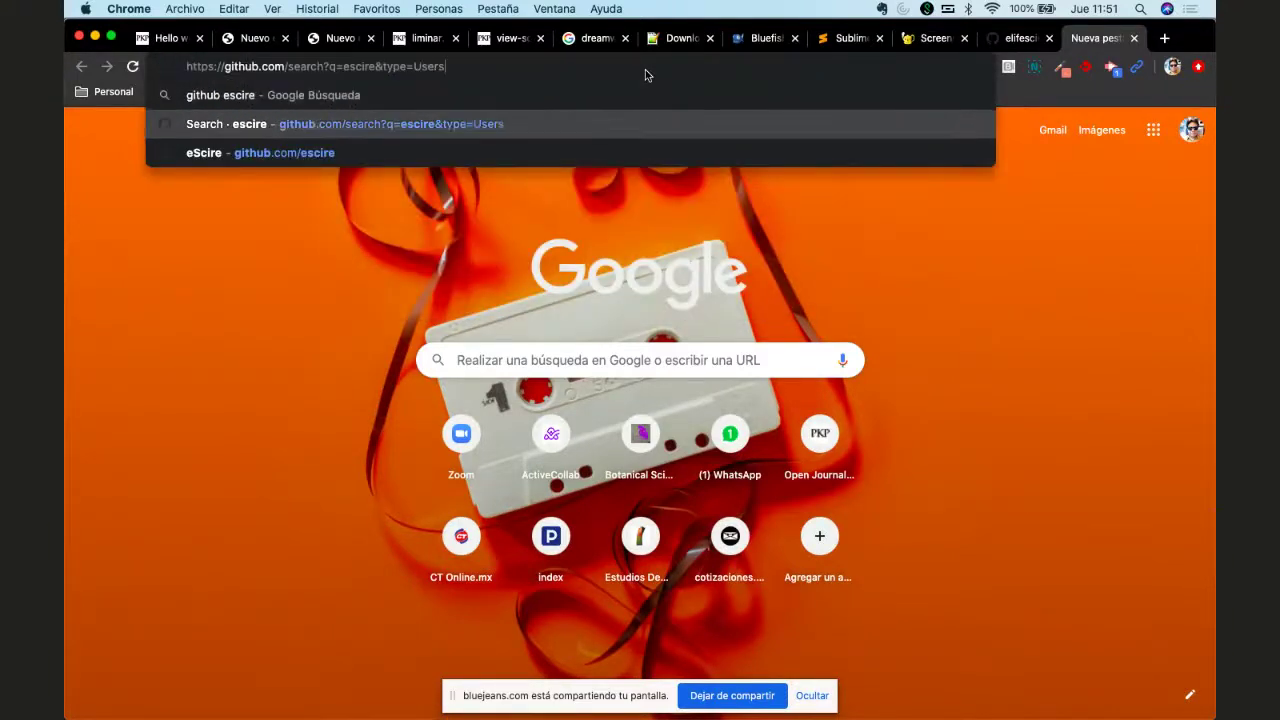
pyautogui.press('Return')
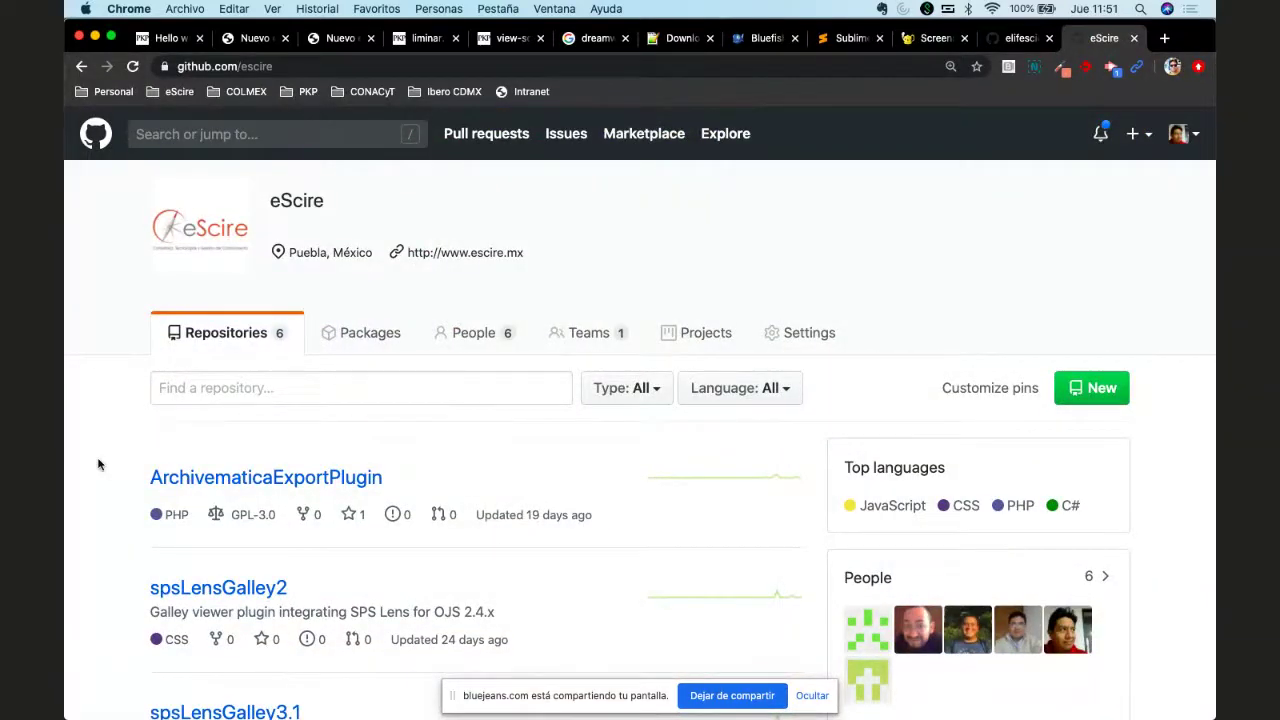
# Step: Open eScire's spsLensGalley3.1 repository and look through its file list
pyautogui.scroll(-5, 98, 464)
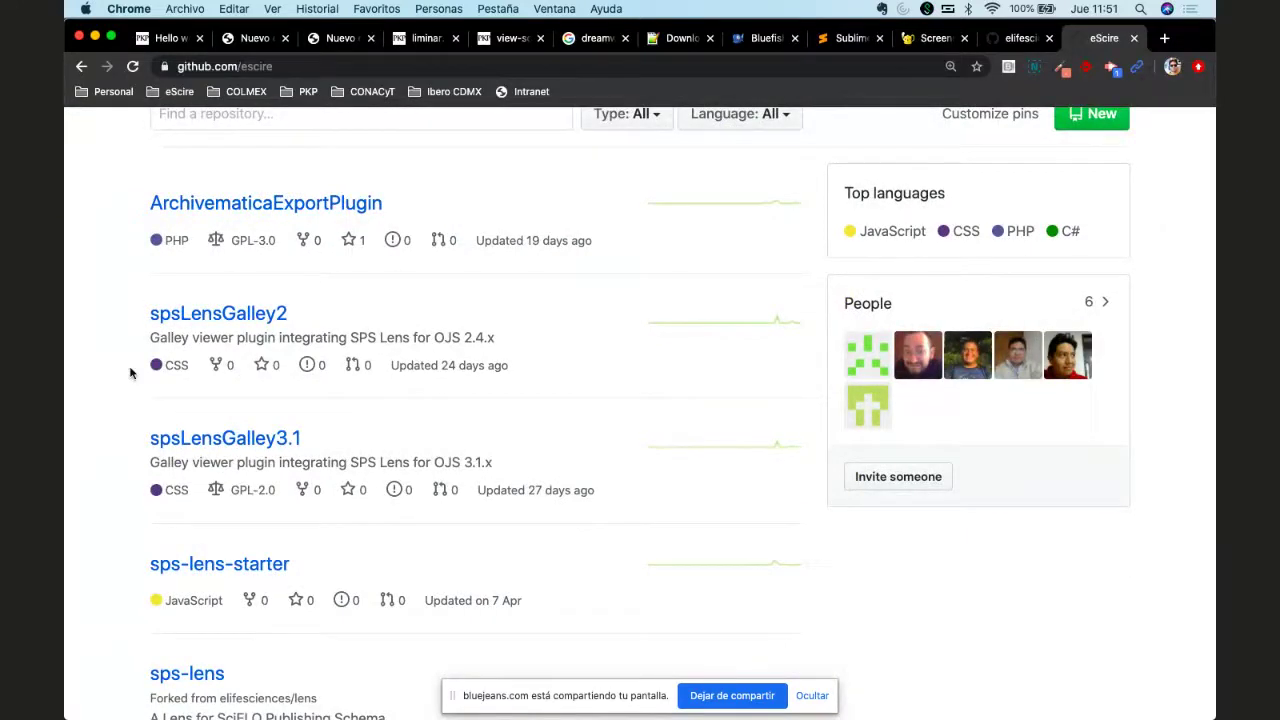
pyautogui.click(211, 442)
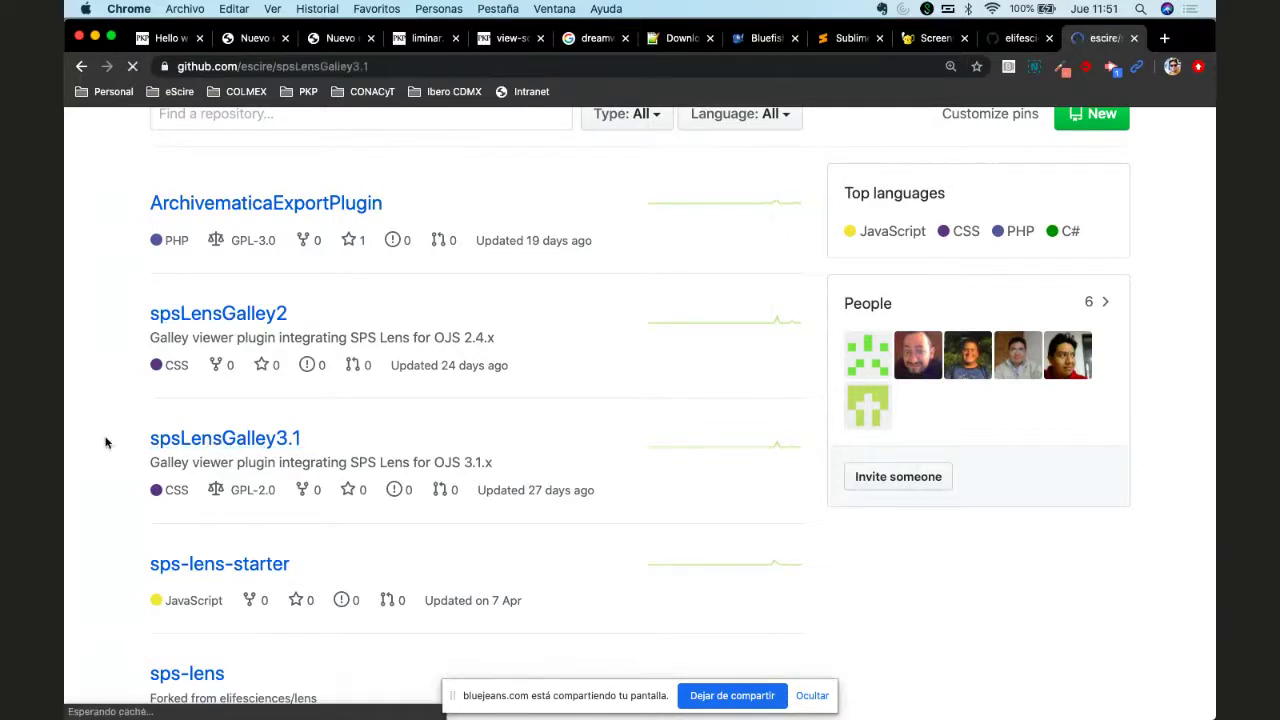
pyautogui.scroll(-3, 106, 443)
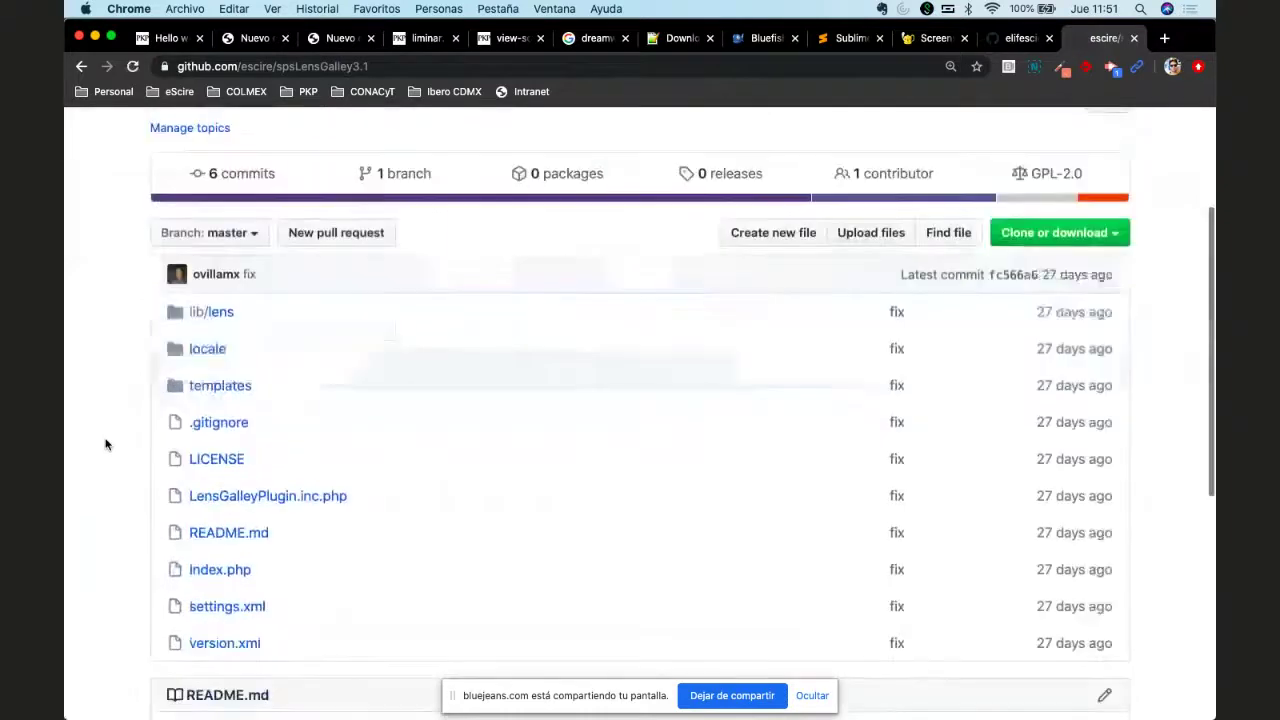
pyautogui.scroll(-1, 106, 443)
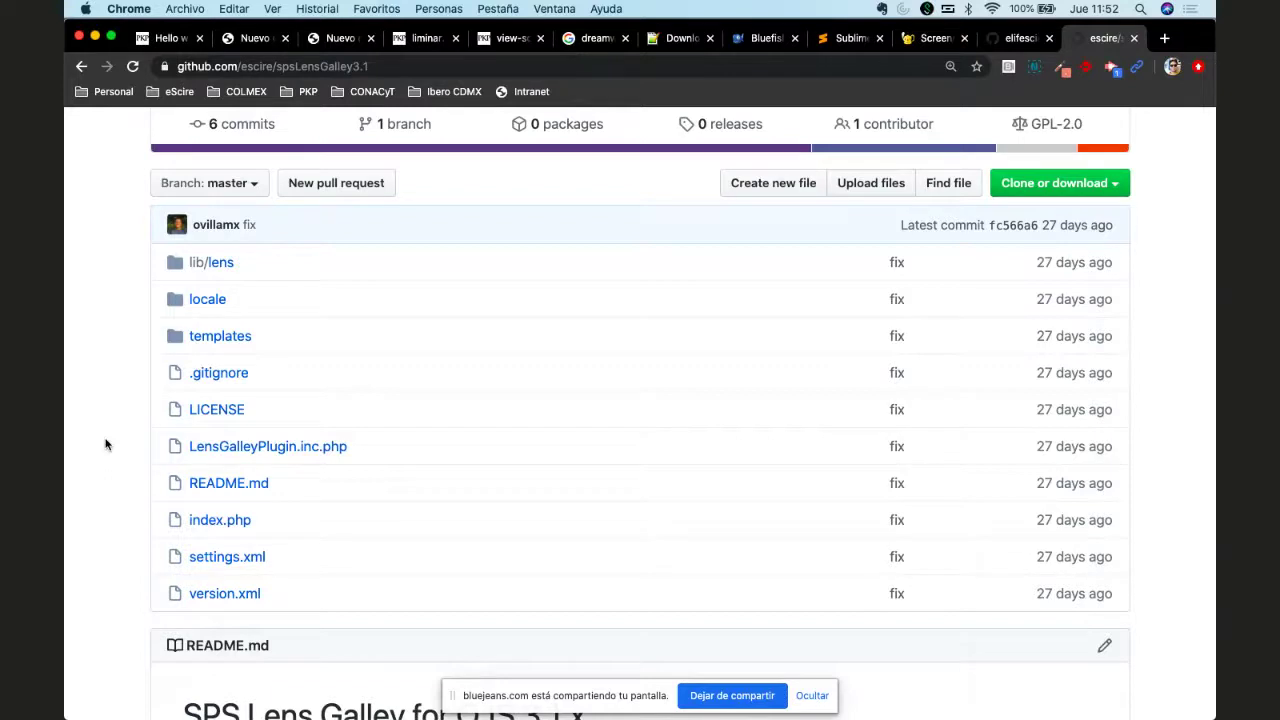
pyautogui.scroll(5, 107, 444)
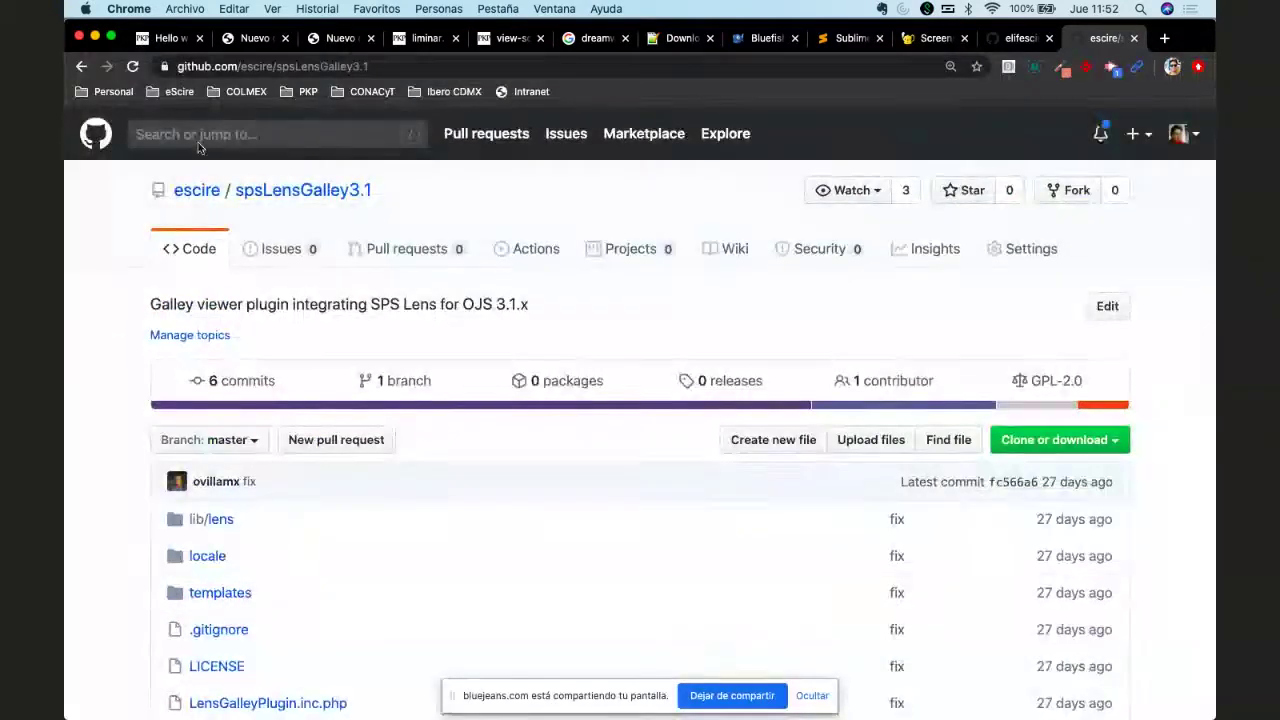
# Step: Return to the eScire organization page, search GitHub for escire, and open eScire from the Users results
pyautogui.moveTo(190, 196)
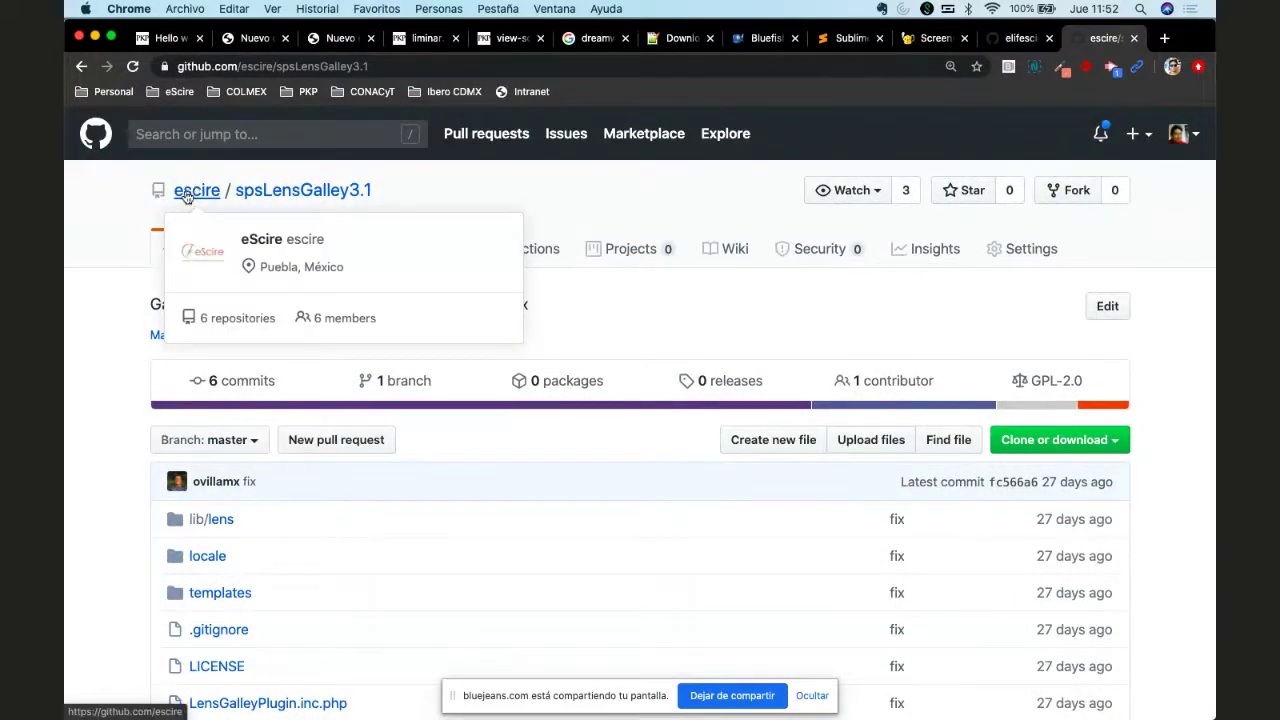
pyautogui.click(186, 197)
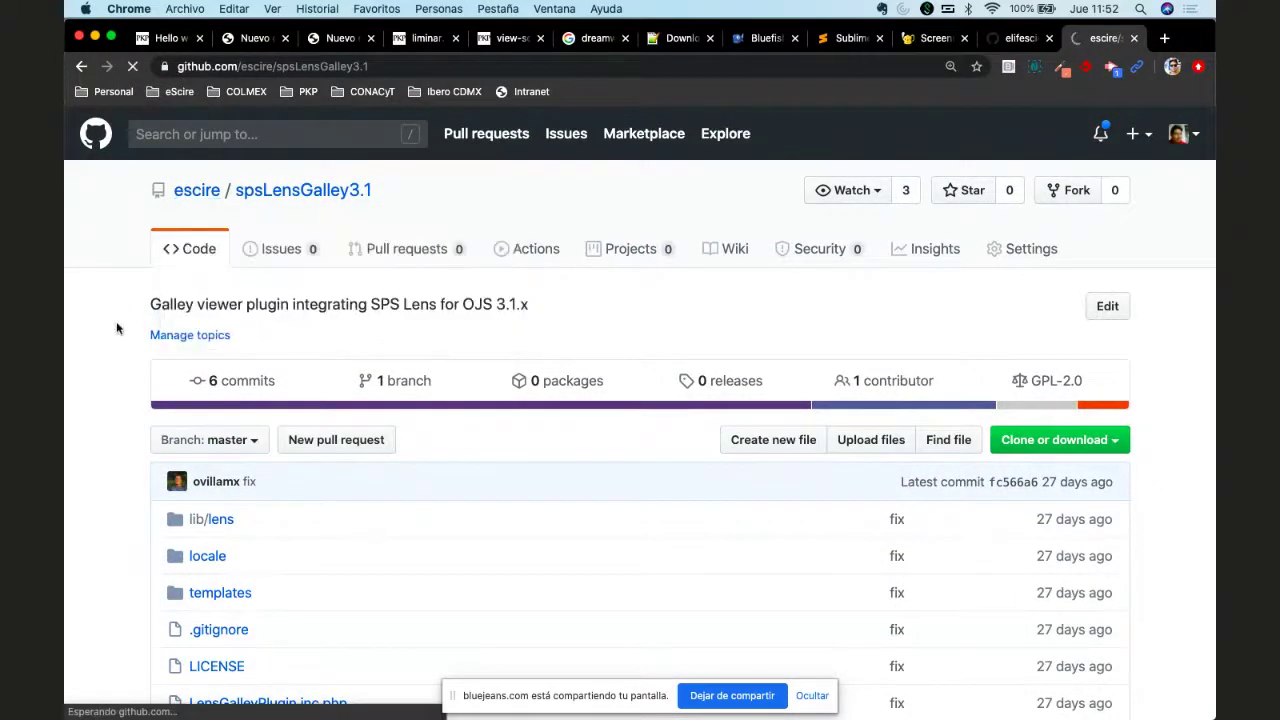
pyautogui.click(295, 136)
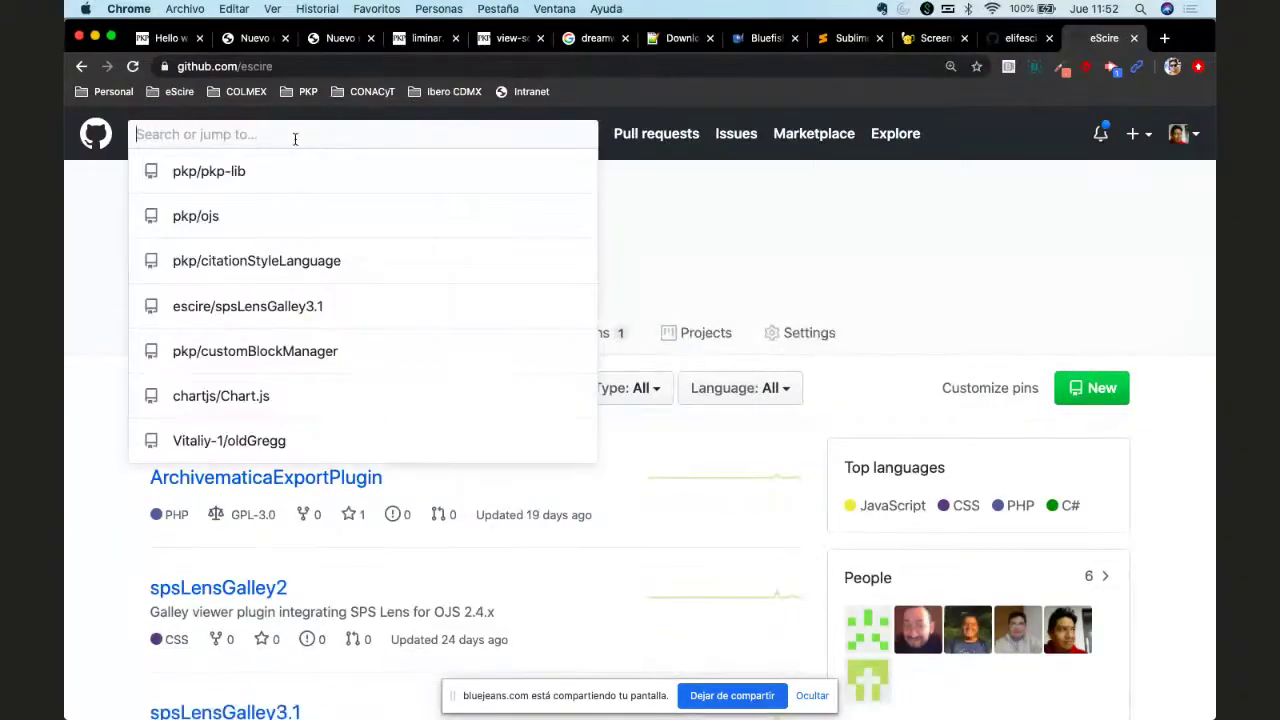
pyautogui.write('escire')
pyautogui.press('Return')
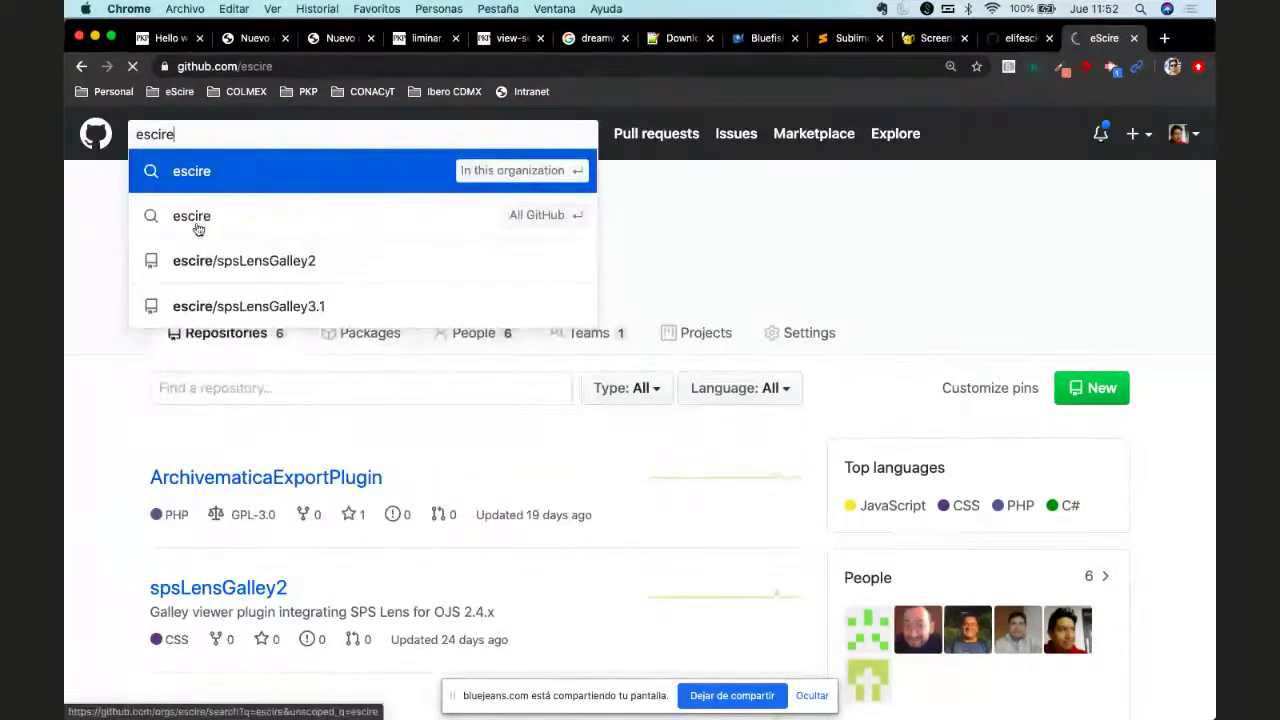
pyautogui.scroll(-1, 100, 479)
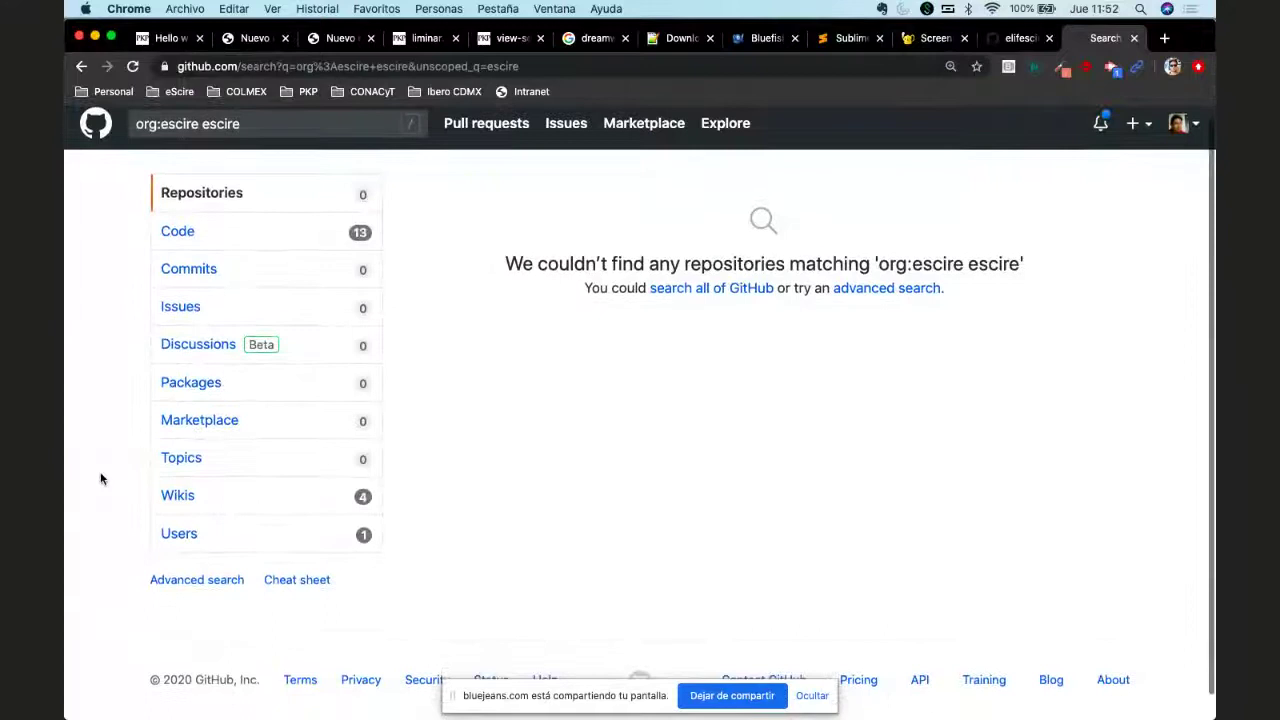
pyautogui.click(323, 543)
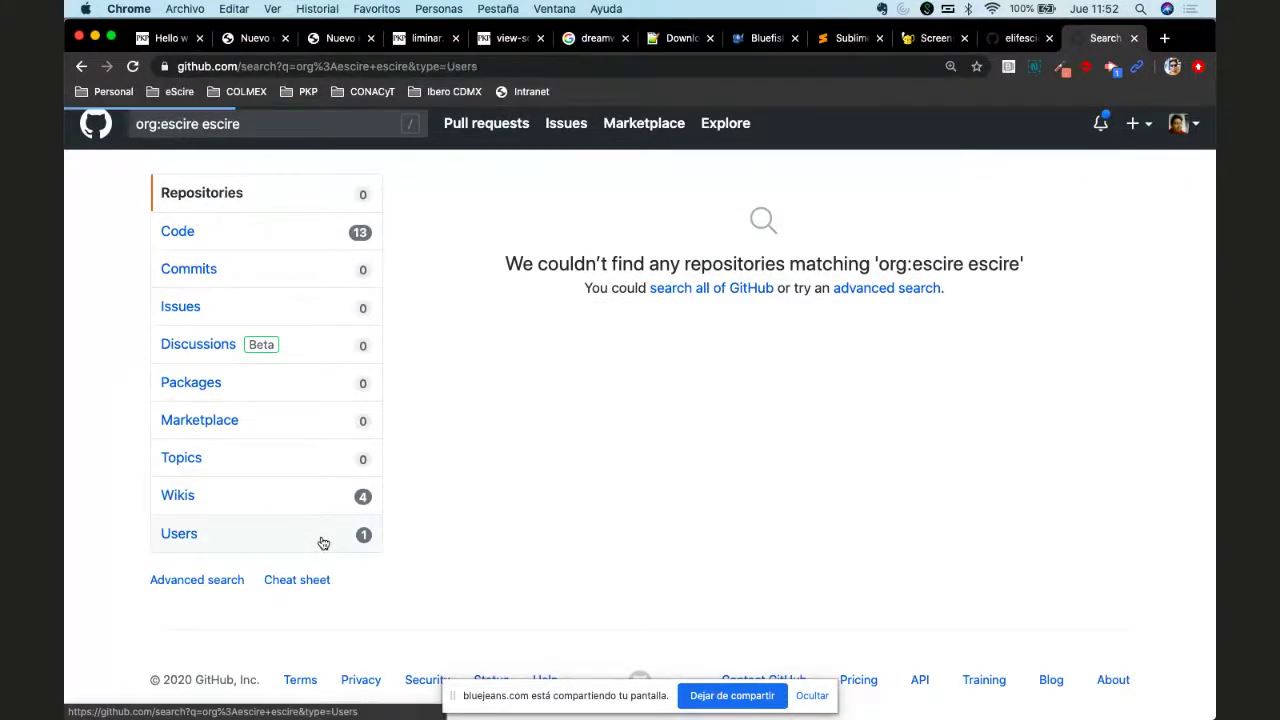
pyautogui.click(658, 269)
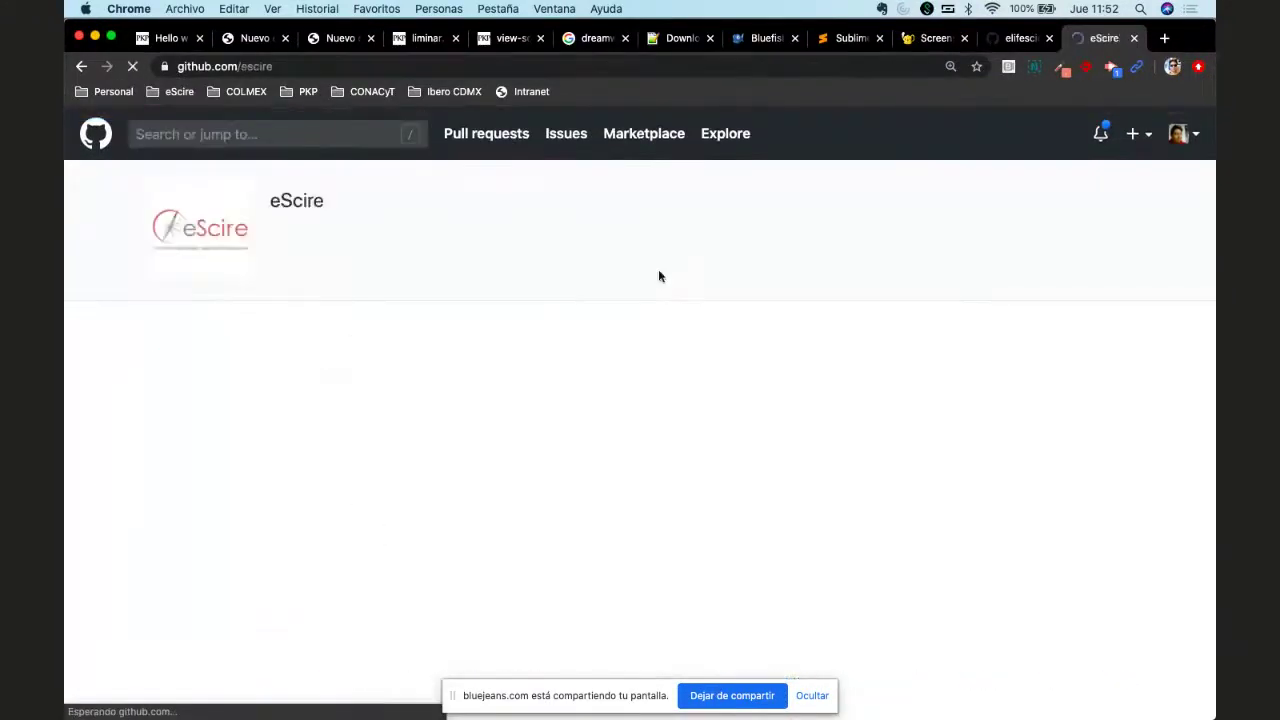
# Step: Open the spsLensGalley3.1 repository from eScire's list and view its README installation instructions
pyautogui.scroll(-6, 441, 399)
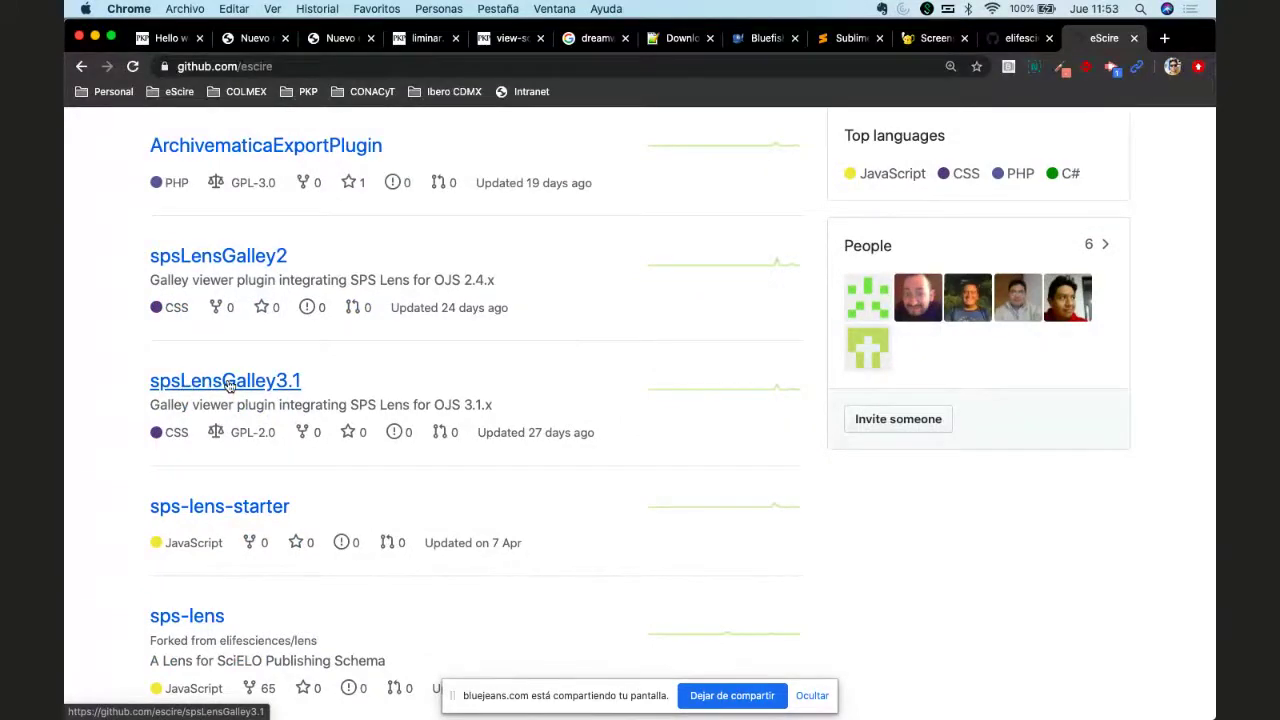
pyautogui.click(226, 386)
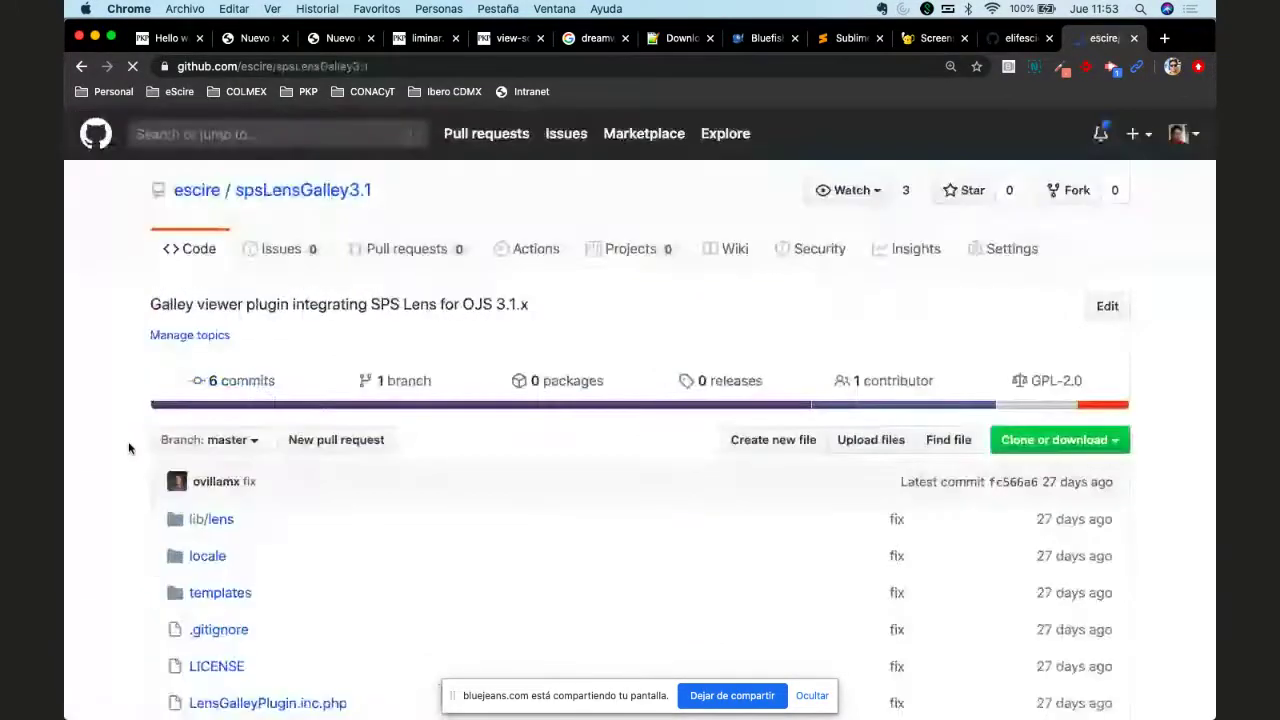
pyautogui.scroll(-5, 128, 448)
pyautogui.scroll(-5, 128, 448)
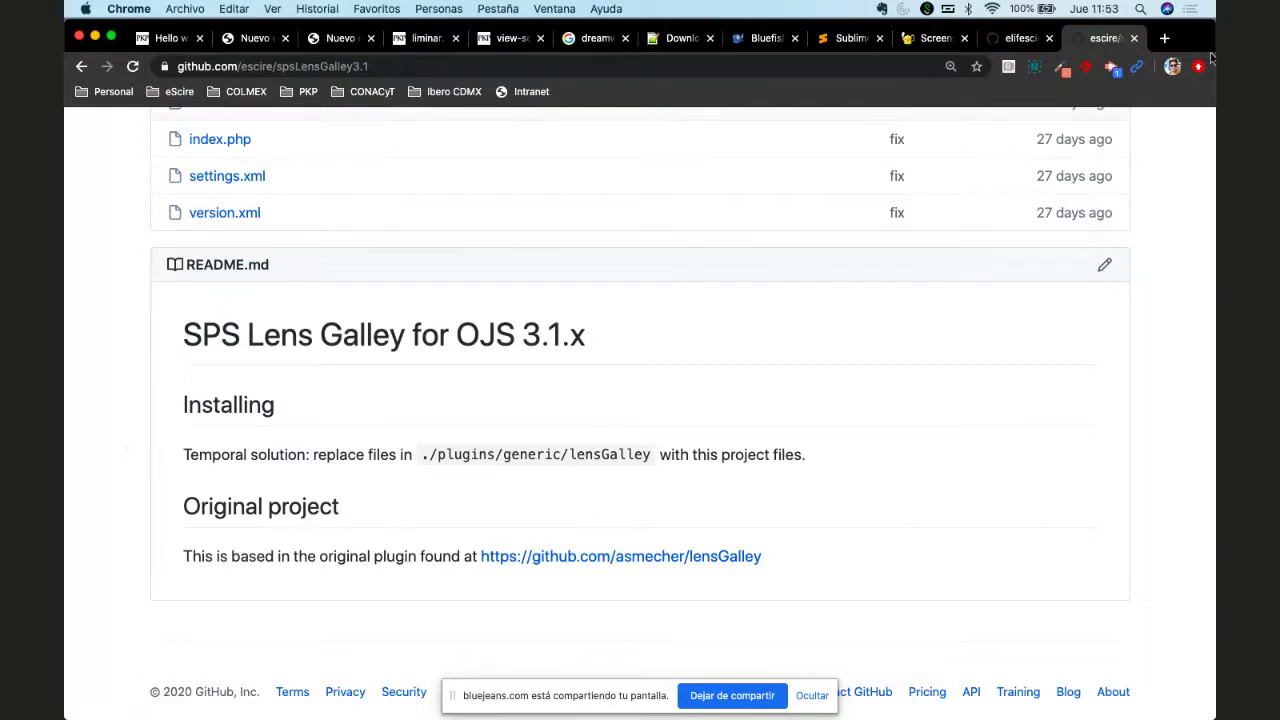
# Step: Open the Estudios Sociológicos journal site of El Colegio de México in a new tab
pyautogui.click(1166, 38)
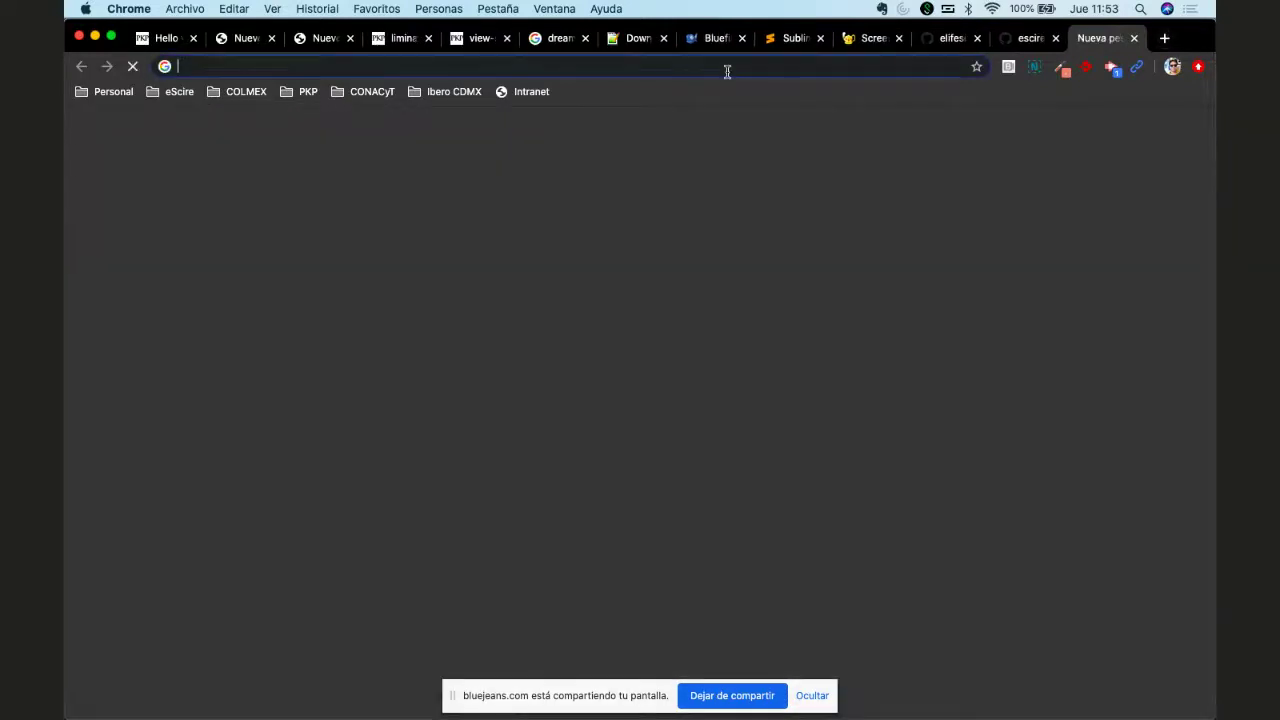
pyautogui.write('estudios')
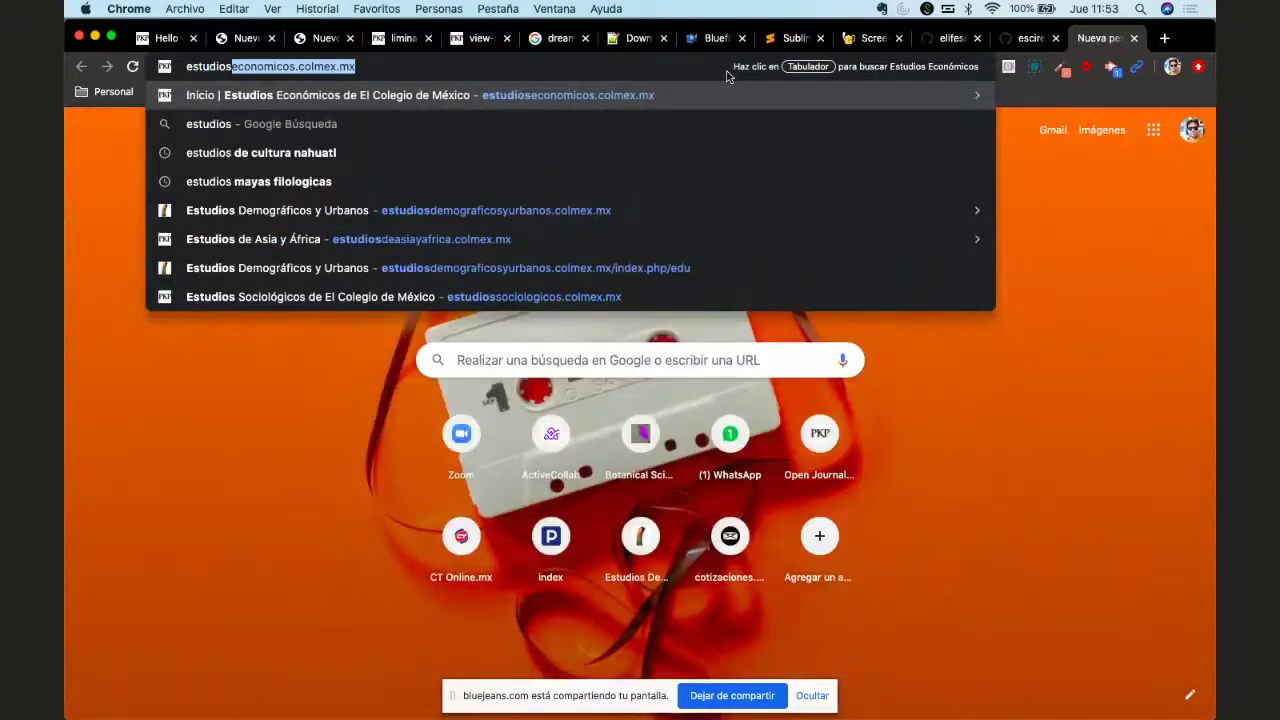
pyautogui.write('so')
pyautogui.press('Return')
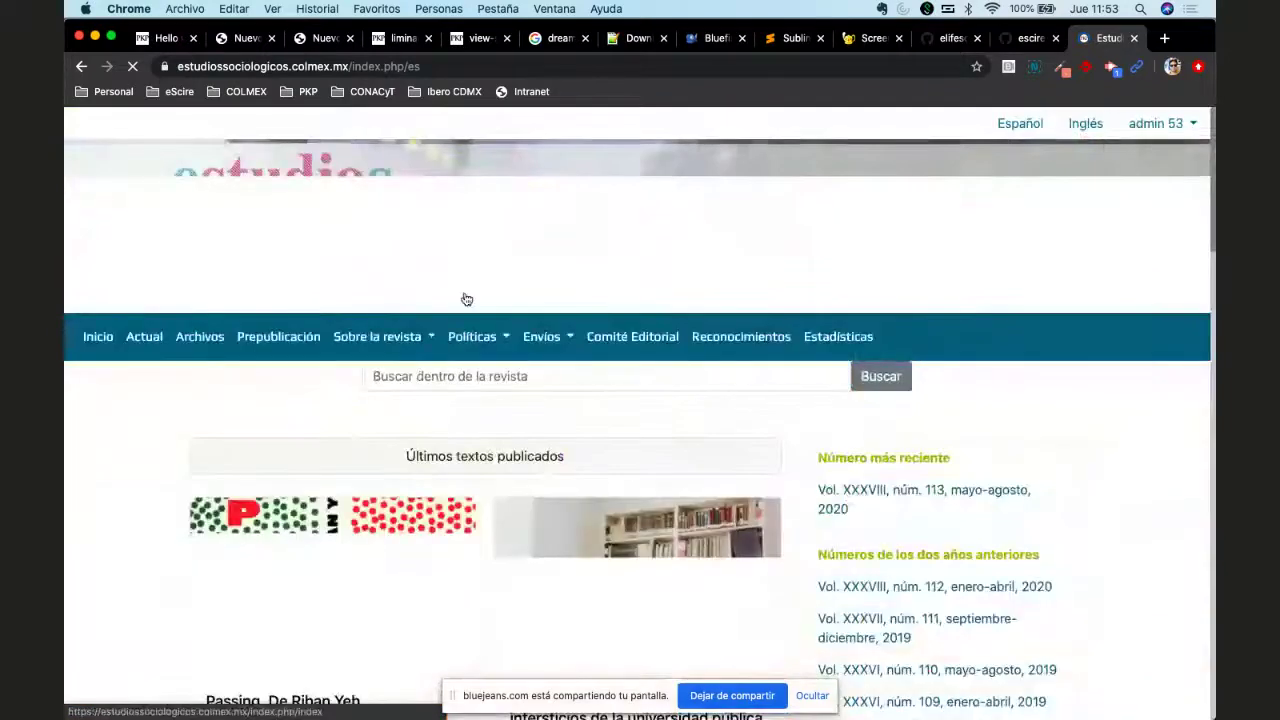
# Step: From the journal's archive, open Vol. XXXVII, núm. 110 and show the XML galley of the article on discrimination in Mérida
pyautogui.click(201, 342)
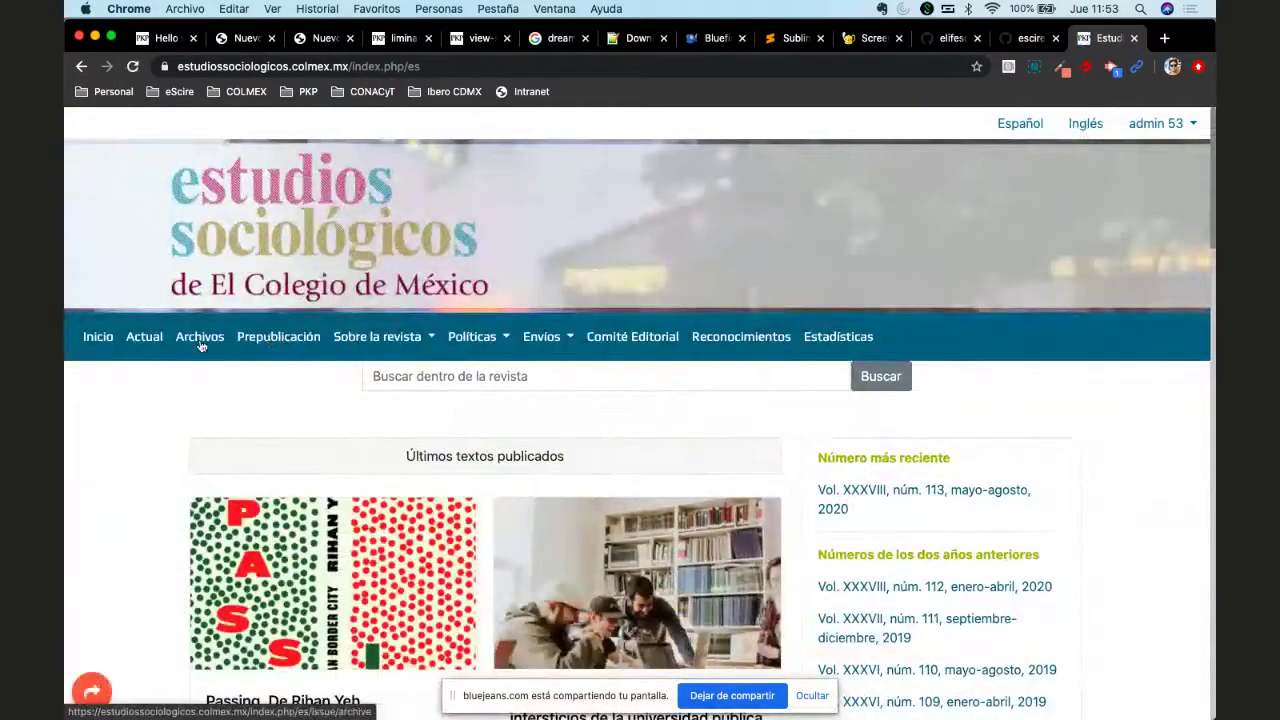
pyautogui.scroll(-5, 163, 527)
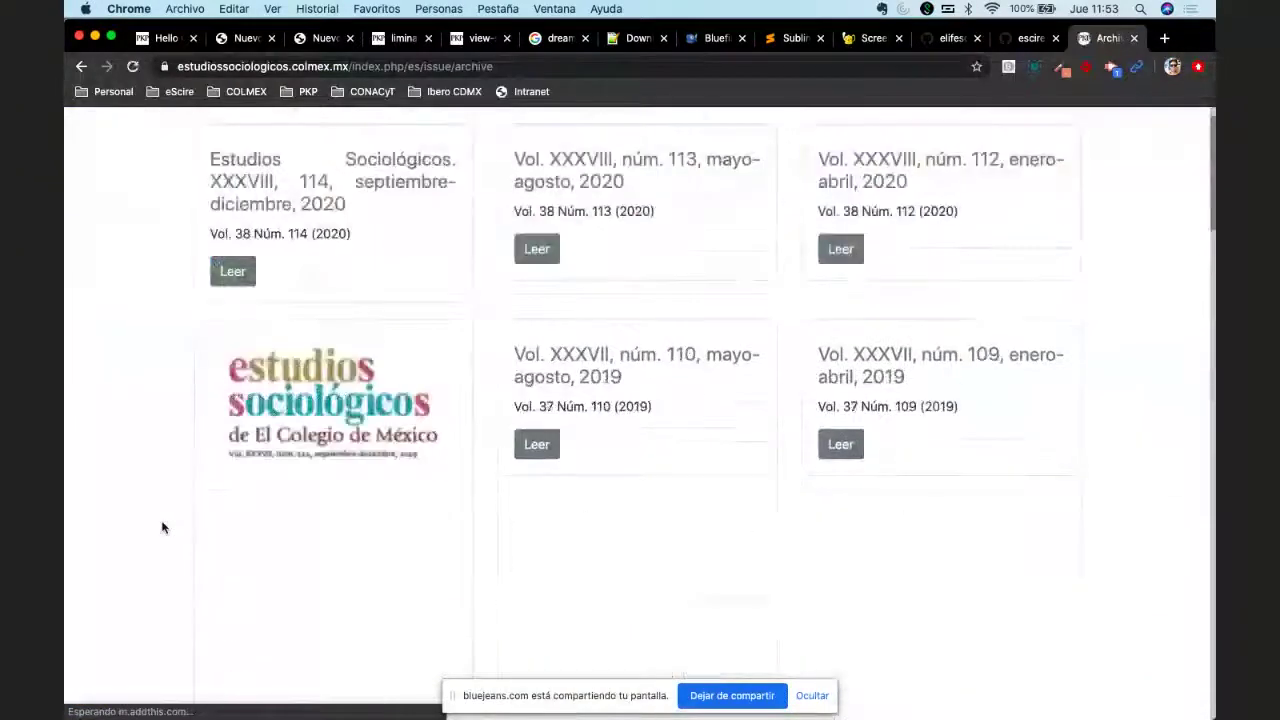
pyautogui.click(573, 360)
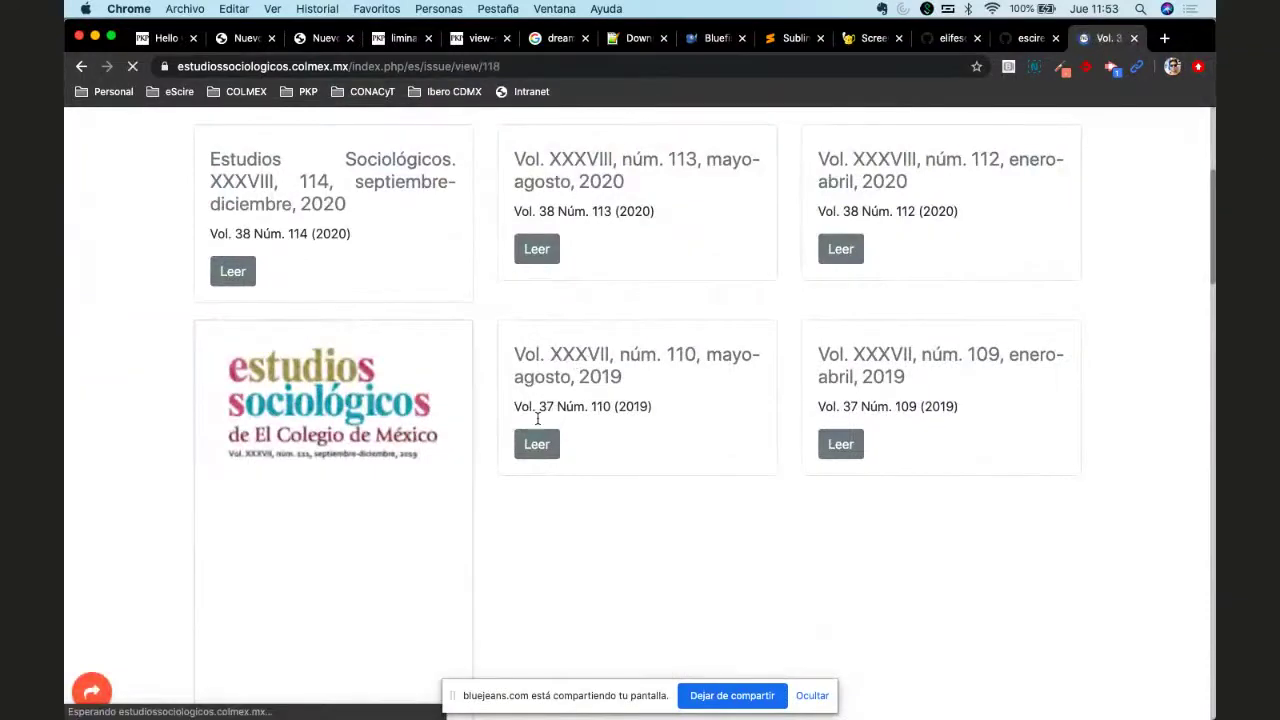
pyautogui.click(531, 318)
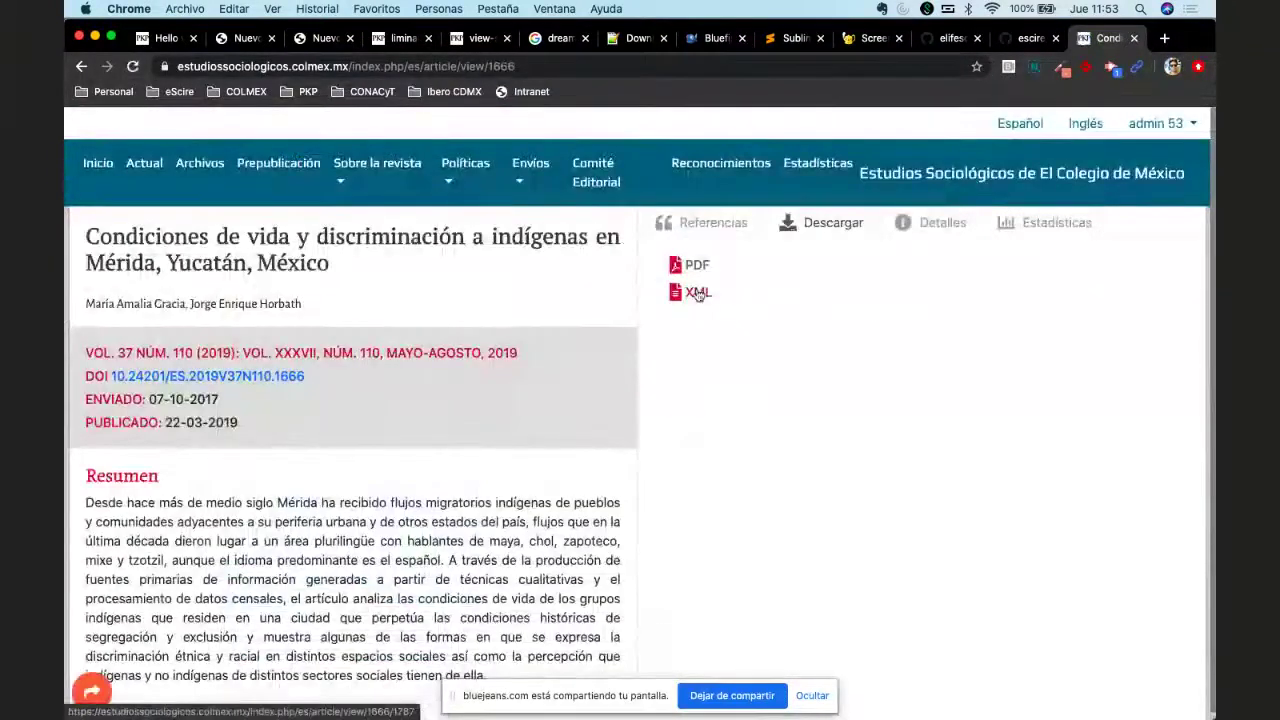
pyautogui.click(693, 289)
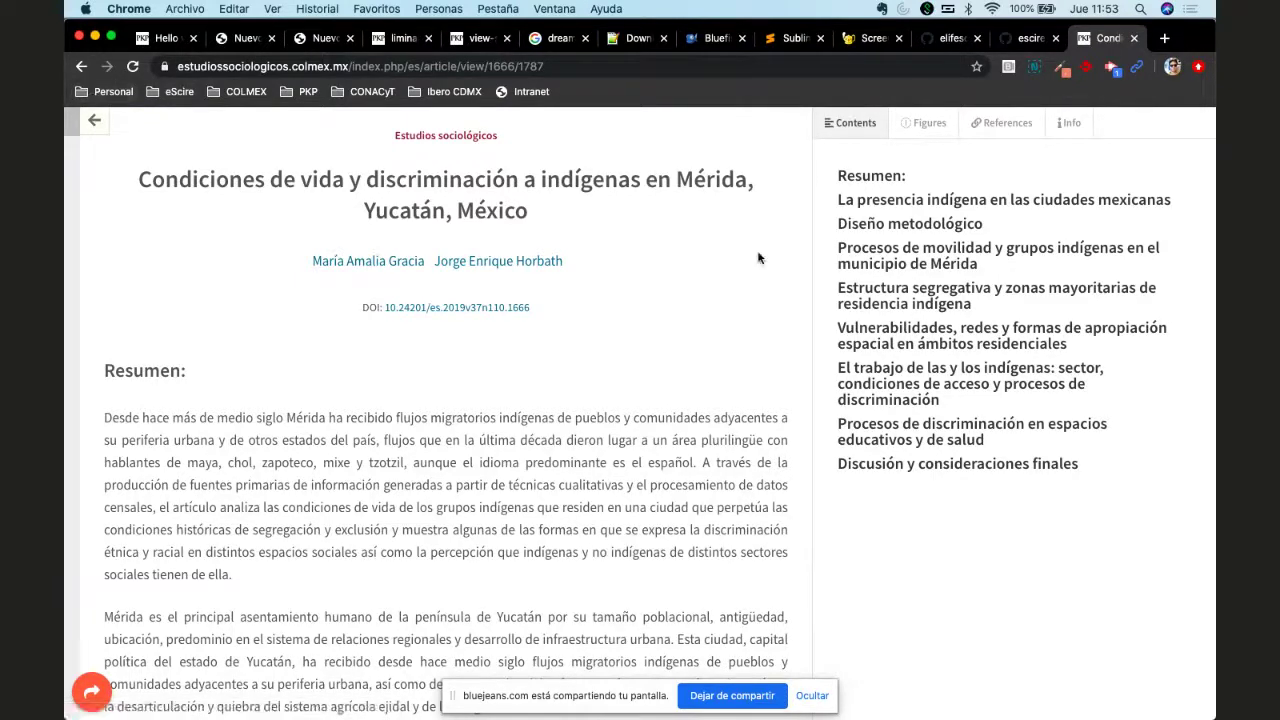
# Step: Look through the article's figures and tables in the Lens viewer, and show its reference list
pyautogui.click(923, 122)
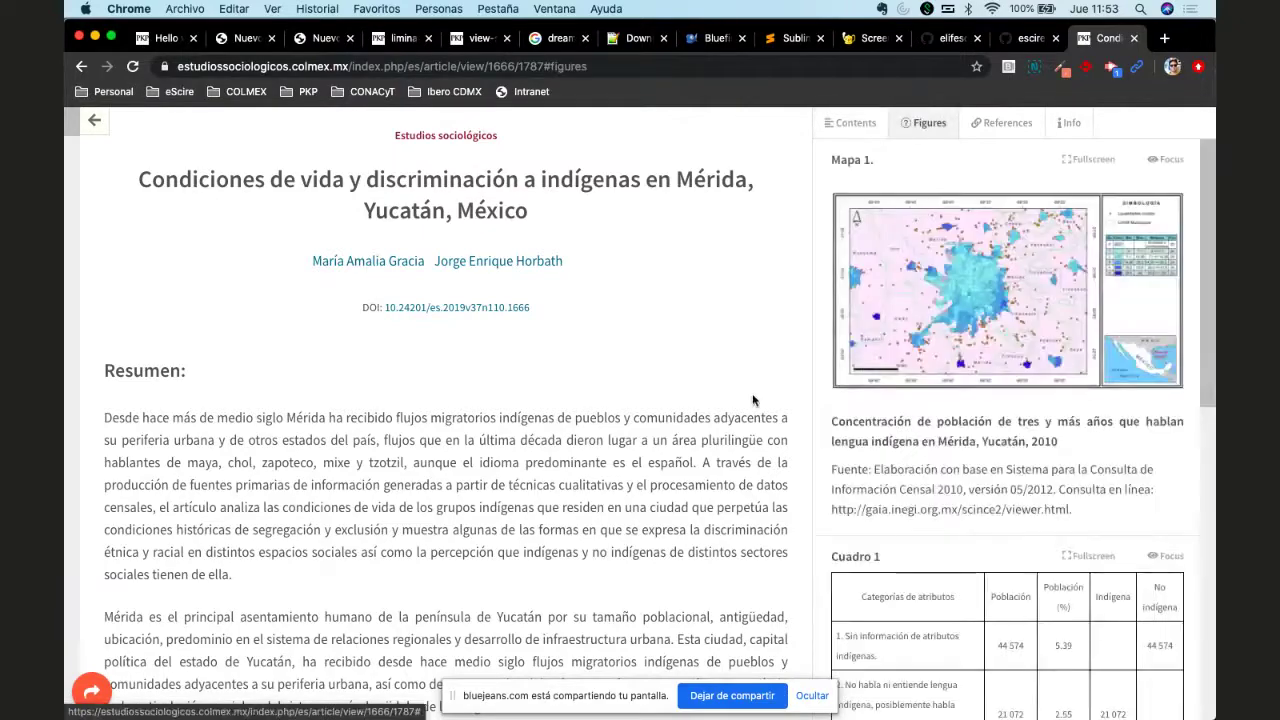
pyautogui.scroll(-1, 752, 400)
pyautogui.scroll(-10, 886, 406)
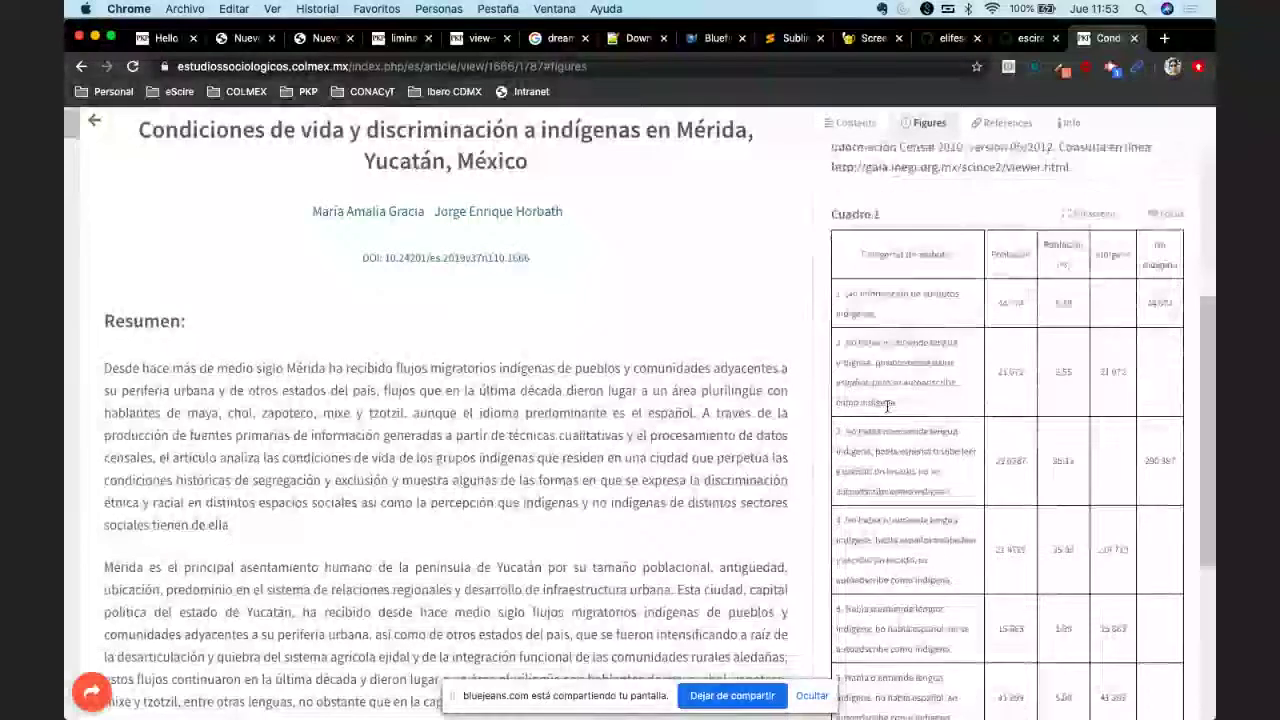
pyautogui.scroll(10, 886, 406)
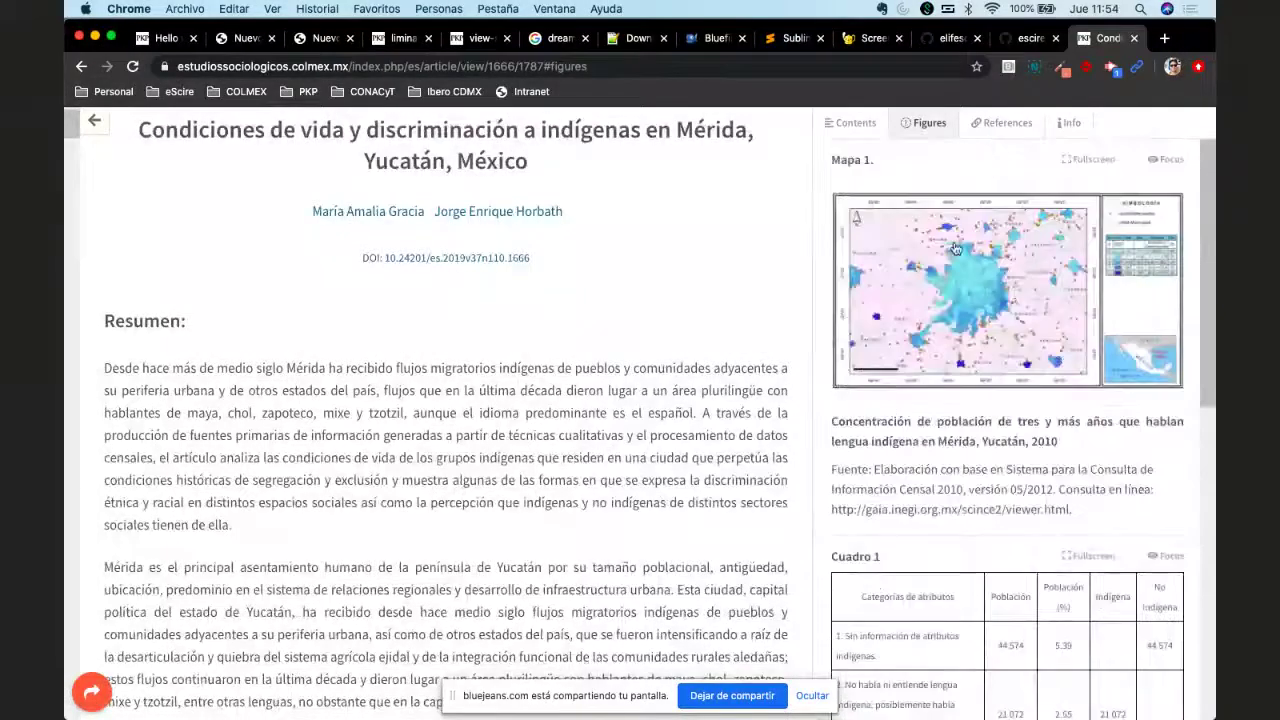
pyautogui.click(1001, 122)
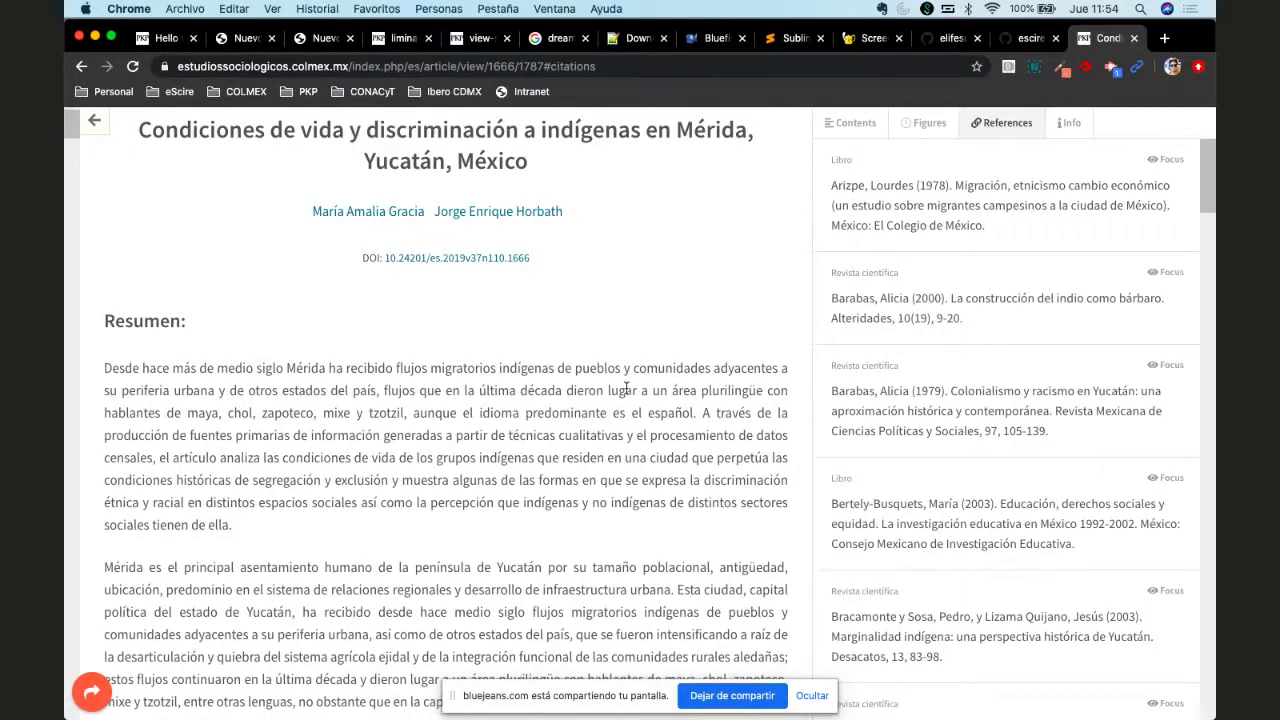
# Step: Return to the open spsLensGalley3.1 repository and review its files and README
pyautogui.click(1015, 40)
pyautogui.scroll(5, 772, 306)
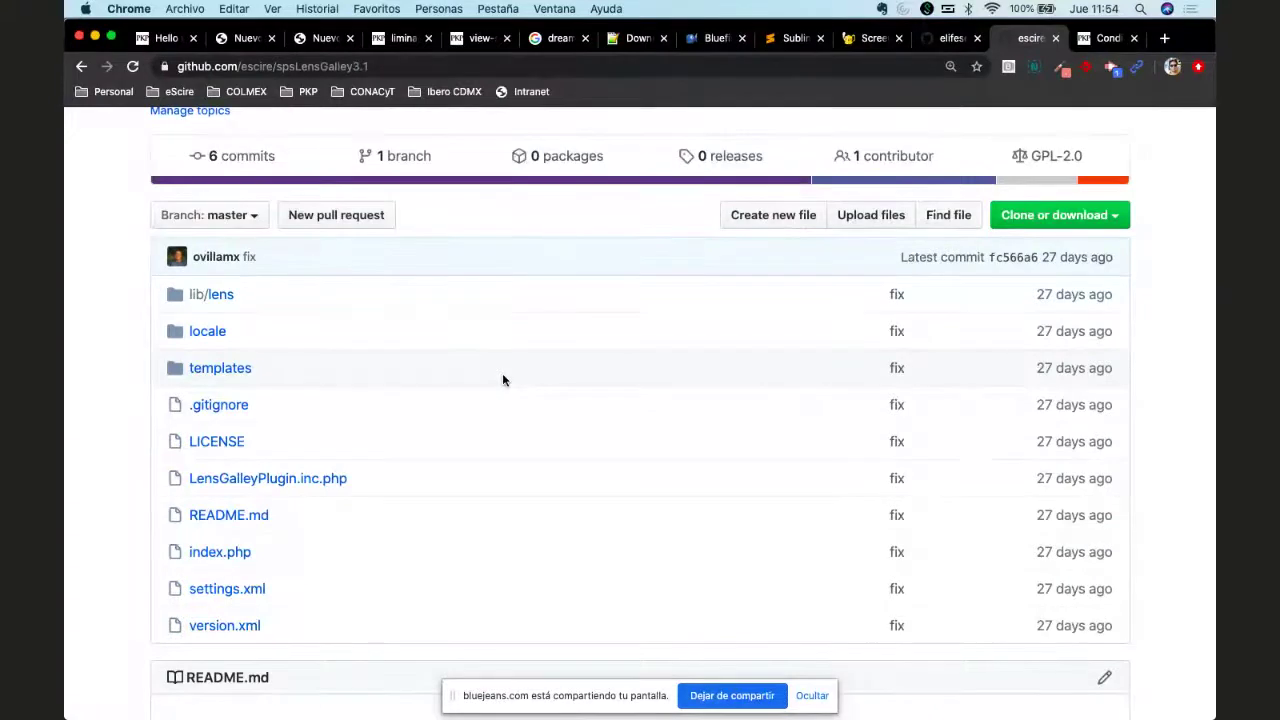
pyautogui.scroll(-5, 502, 373)
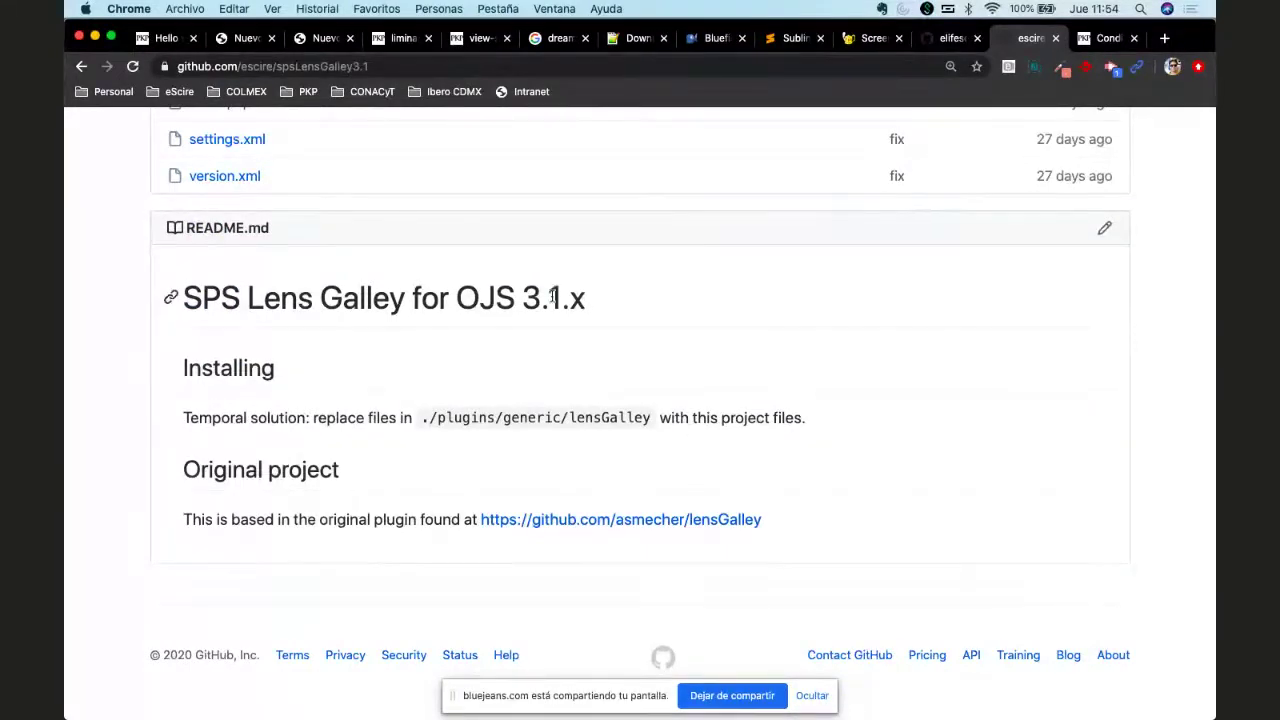
# Step: Highlight the README heading "SPS Lens Galley for OJS 3.1.x" and clear the selection again
pyautogui.doubleClick(553, 297)
pyautogui.tripleClick(553, 297)
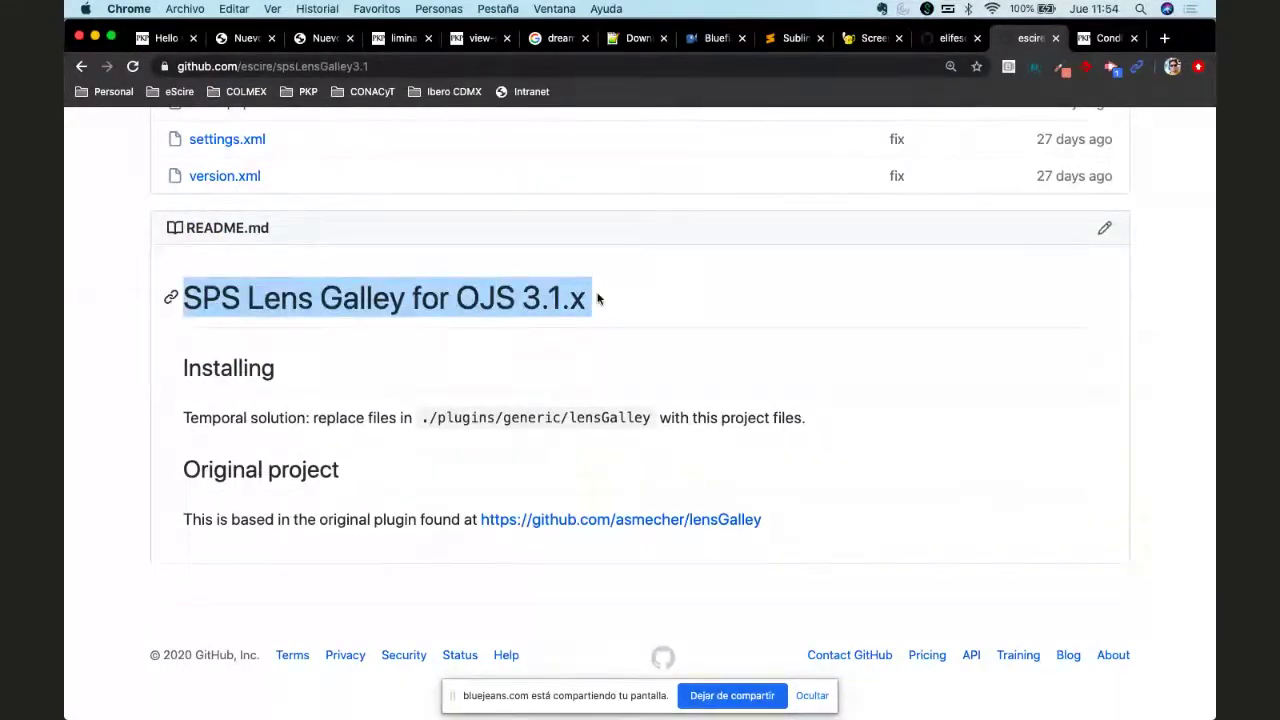
pyautogui.click(598, 298)
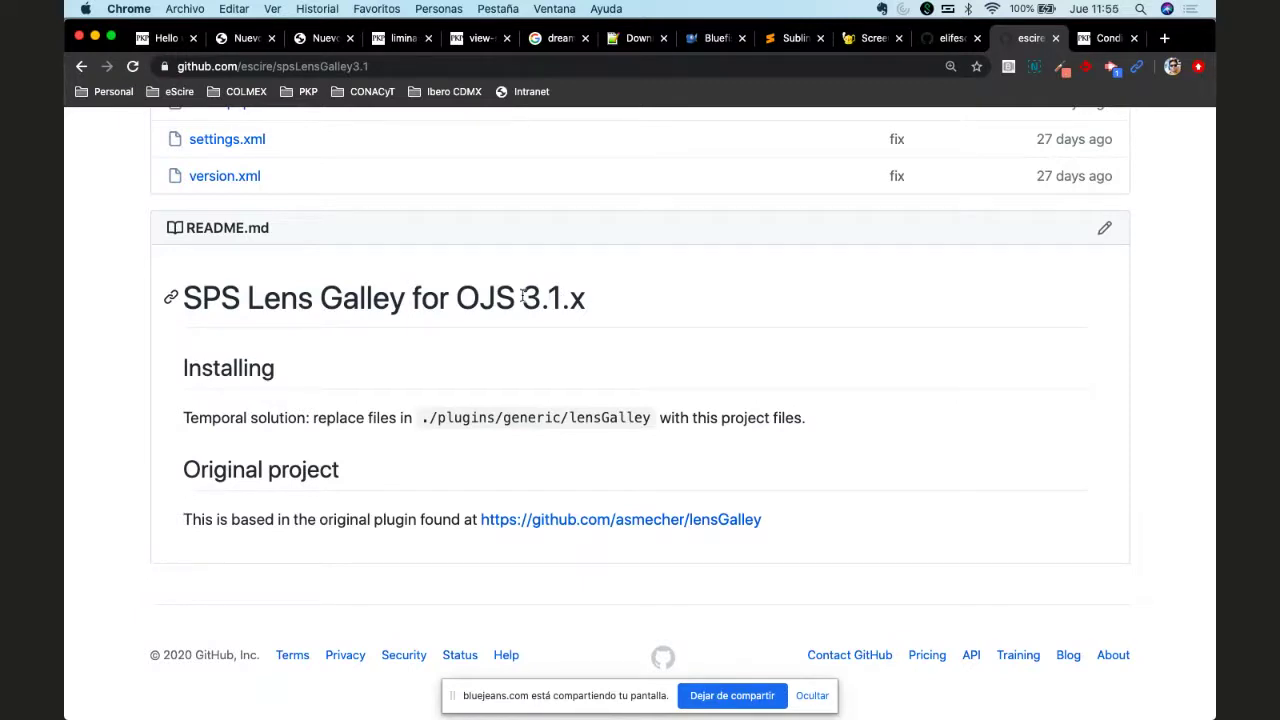
# Step: Return to the eScire repository list and open the spsLensGalley2 repository for OJS 2.4.x
pyautogui.scroll(5, 522, 297)
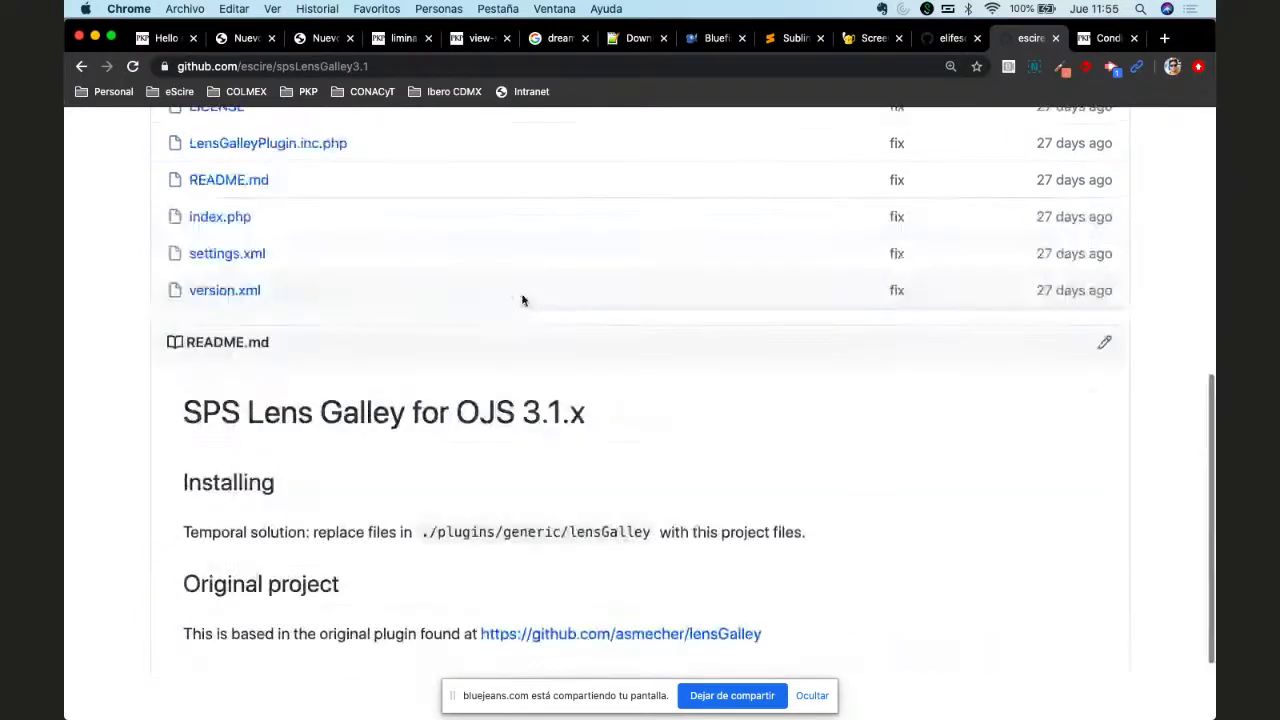
pyautogui.scroll(3, 522, 298)
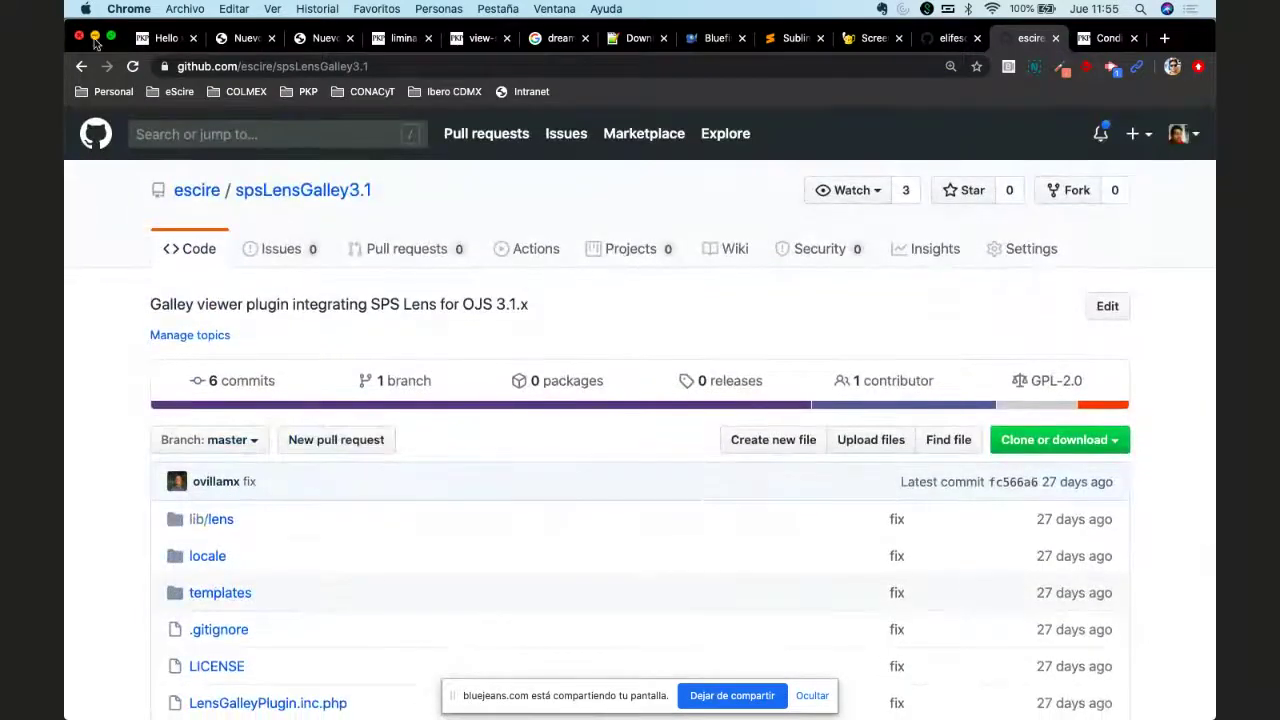
pyautogui.click(81, 66)
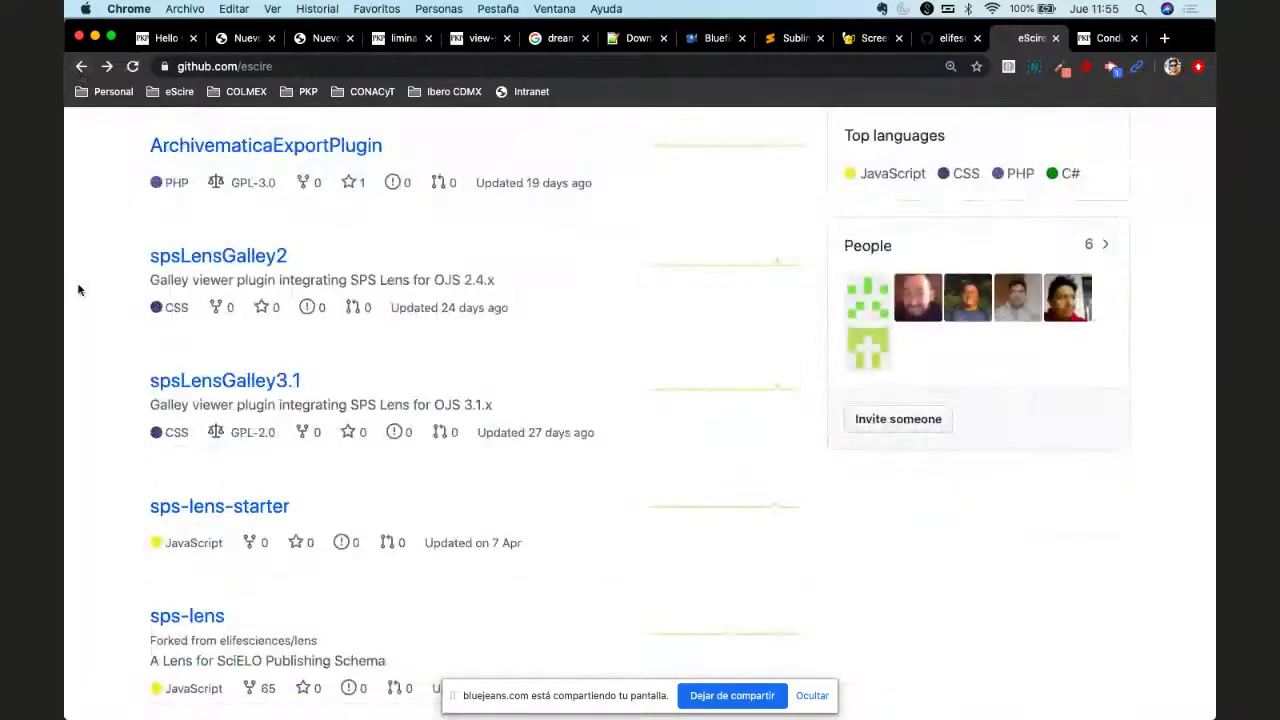
pyautogui.click(235, 256)
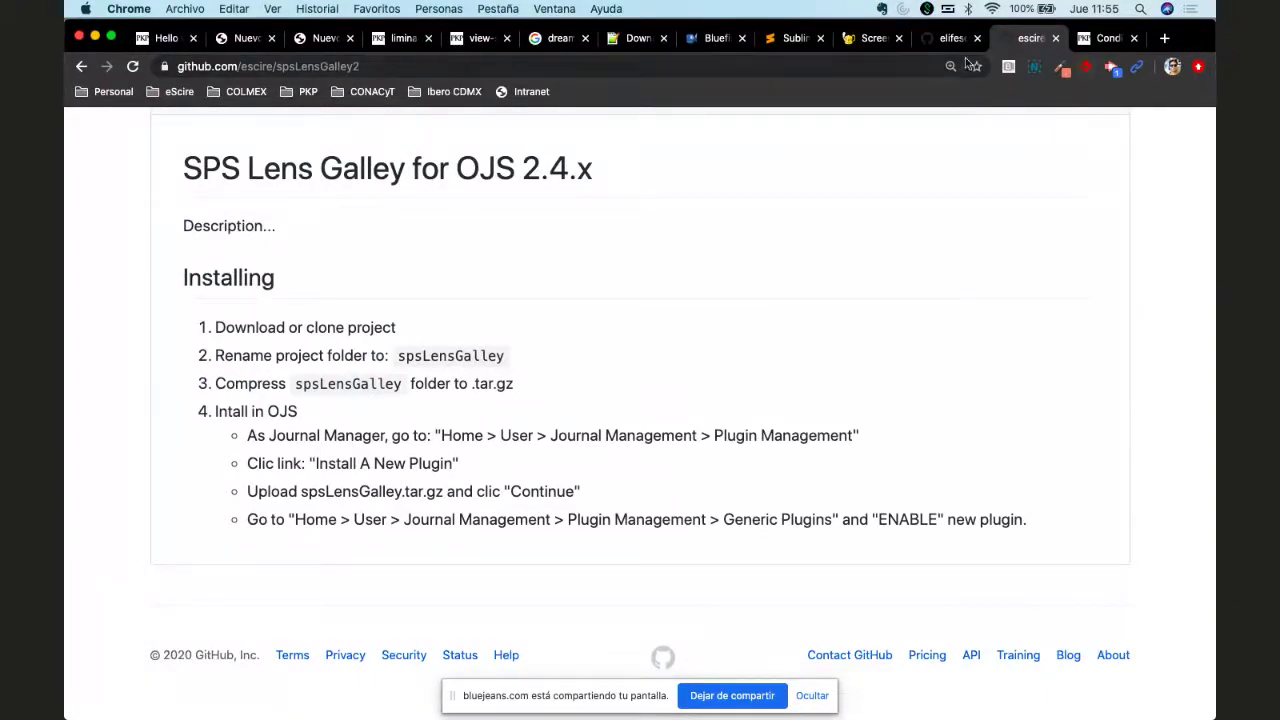
# Step: Open the Estudios Demográficos y Urbanos journal site at estudiosdemograficosyurbanos.colmex.mx in a new tab
pyautogui.click(1164, 38)
pyautogui.write('estui')
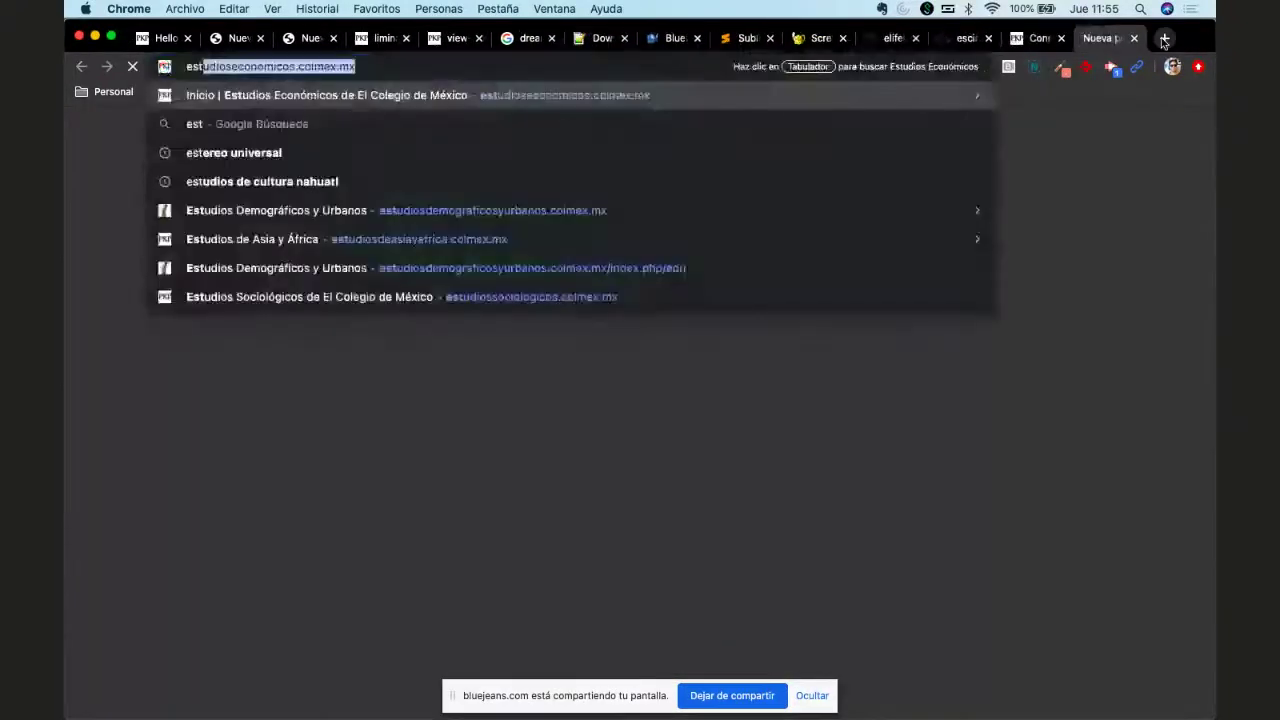
pyautogui.press('BackSpace')
pyautogui.write('diosdem')
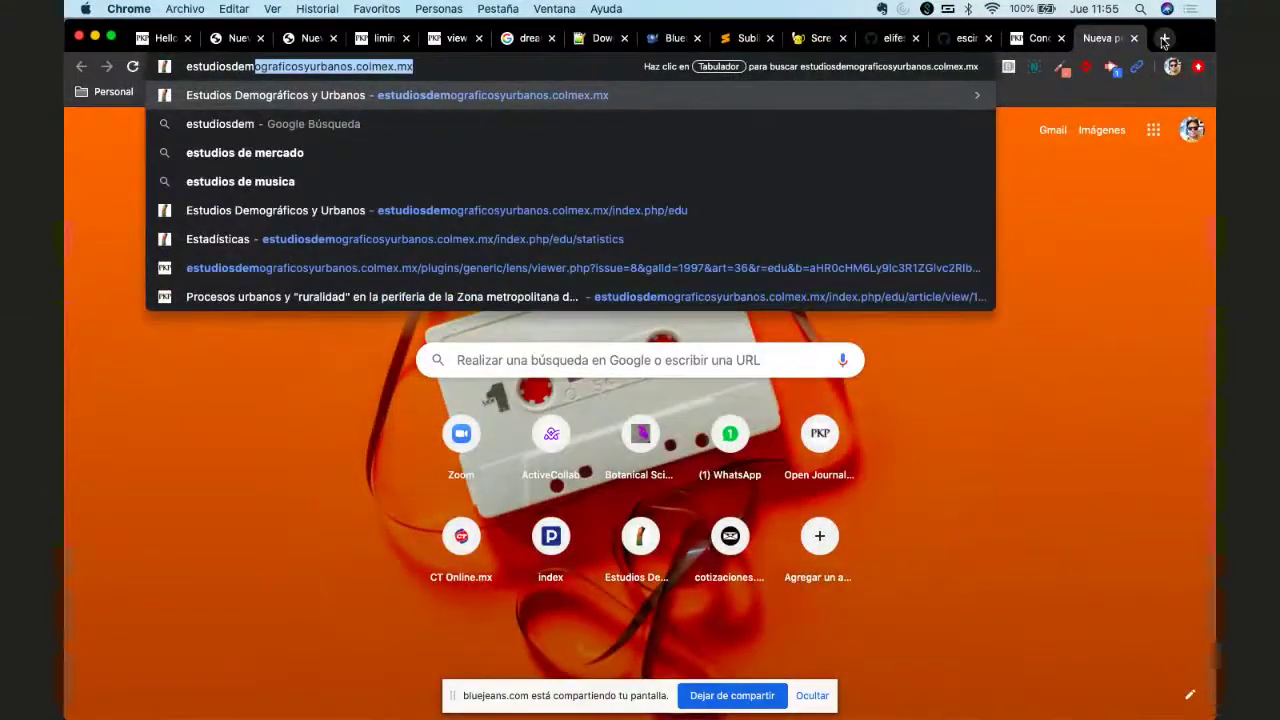
pyautogui.press('Return')
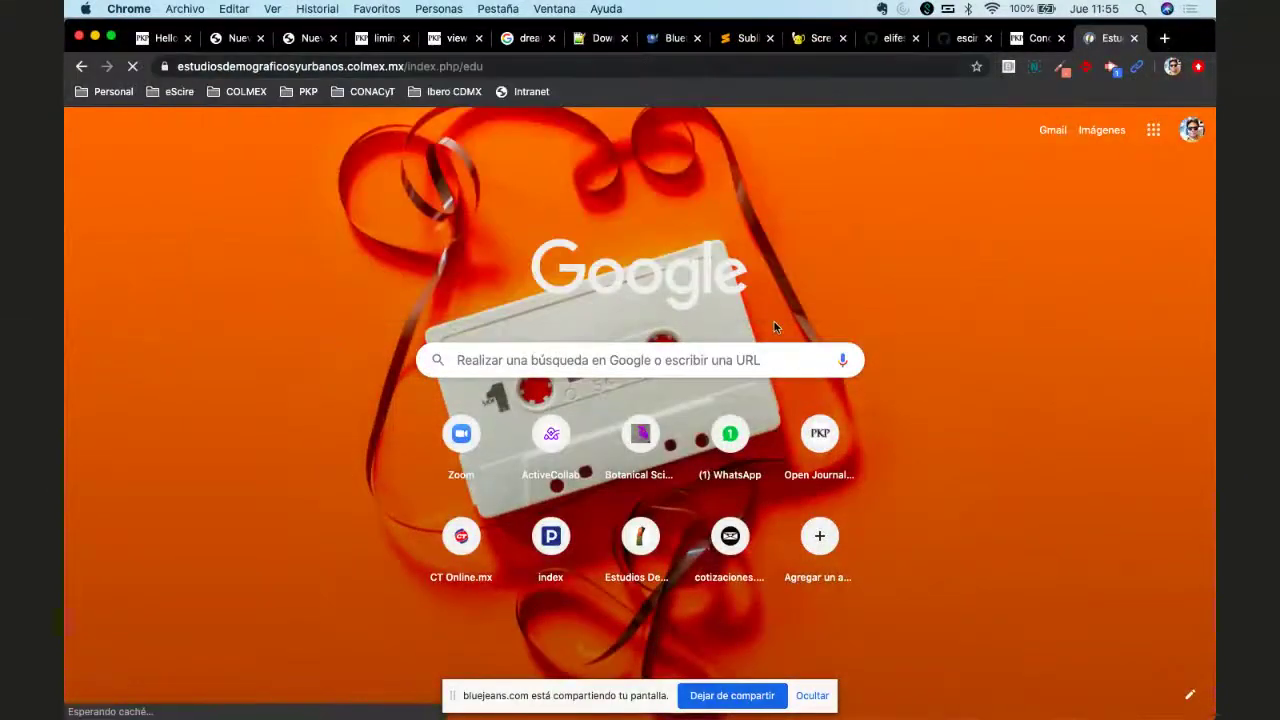
# Step: Show the HTML galley of "Trayectorias de movilidad residencial y cuidado en casa de ancianos pobres urbanos" and return to the issue's table of contents
pyautogui.scroll(-5, 786, 486)
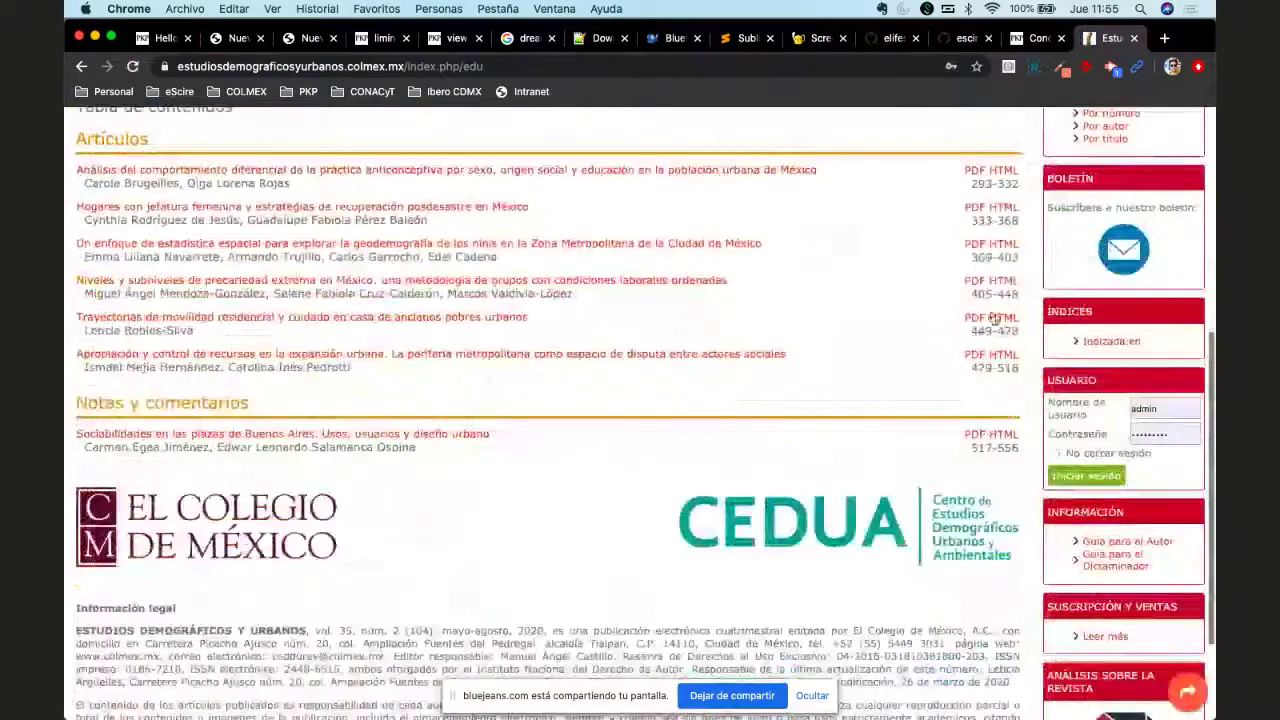
pyautogui.click(999, 318)
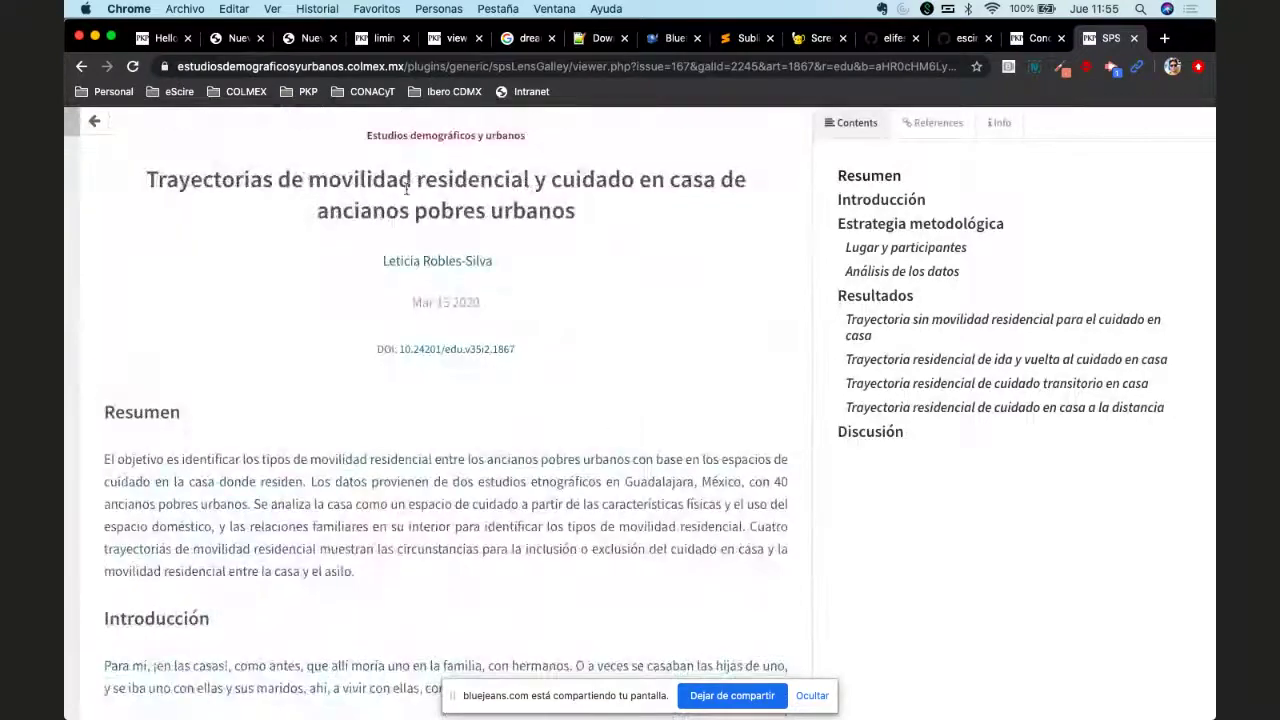
pyautogui.click(94, 123)
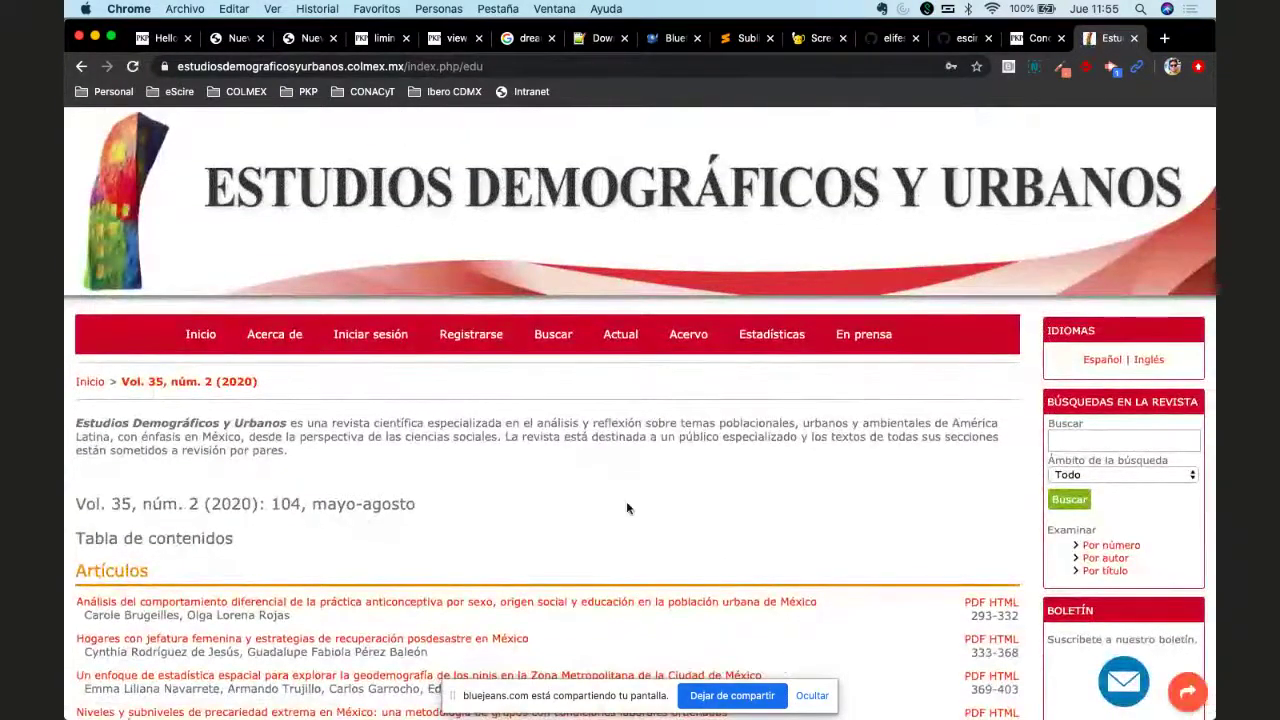
pyautogui.scroll(-3, 628, 509)
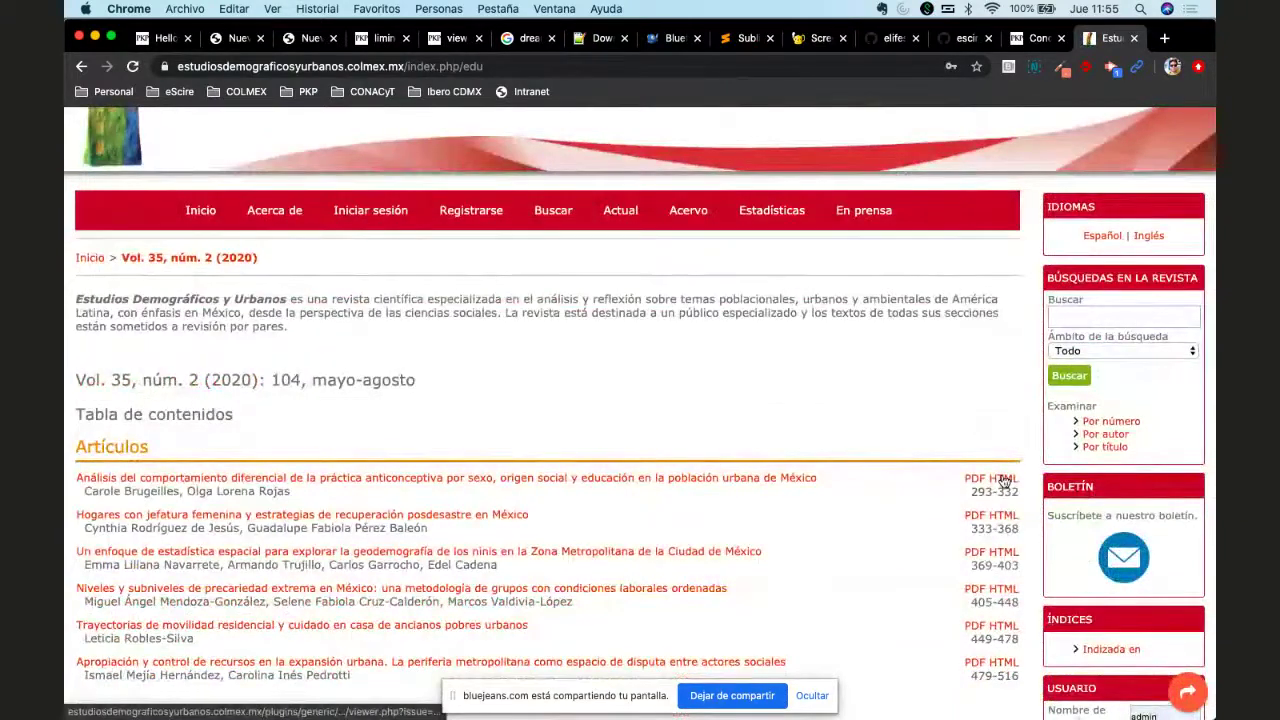
# Step: Compare the spsLensGalley2 README with the open Lens galleys of the Estudios Sociológicos and Estudios Demográficos y Urbanos journals
pyautogui.click(963, 36)
pyautogui.scroll(3, 499, 292)
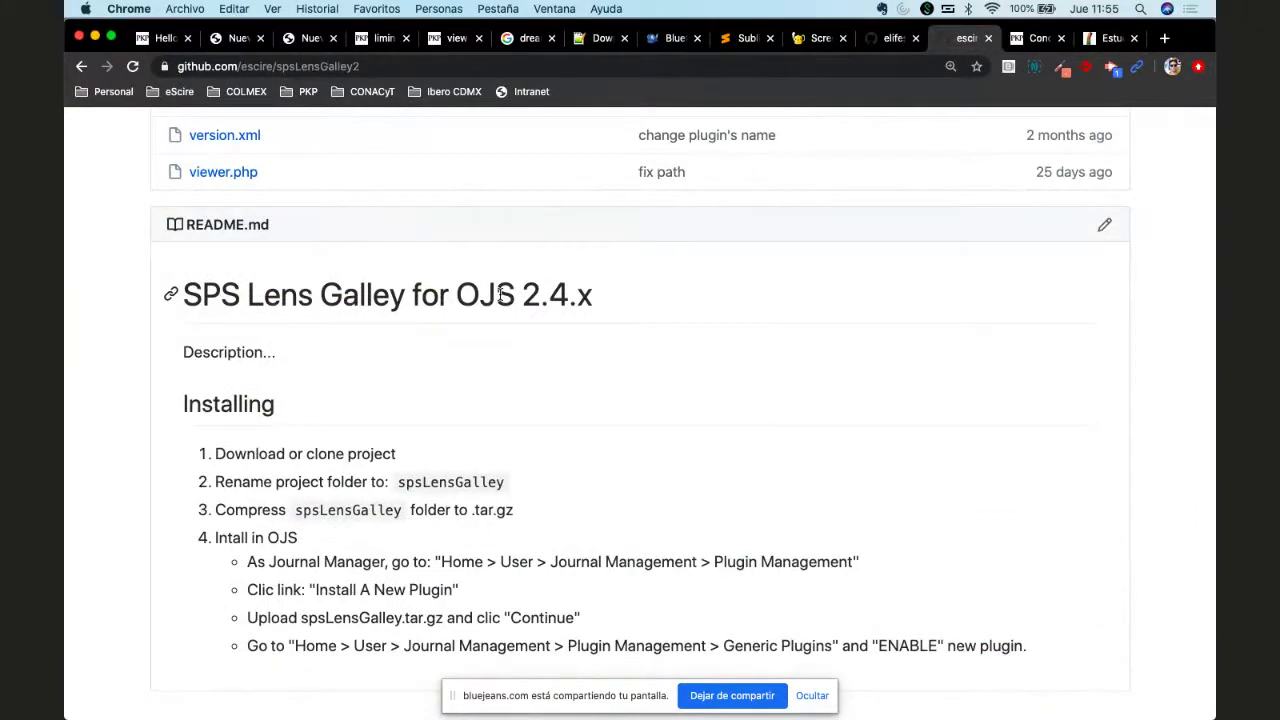
pyautogui.click(1025, 42)
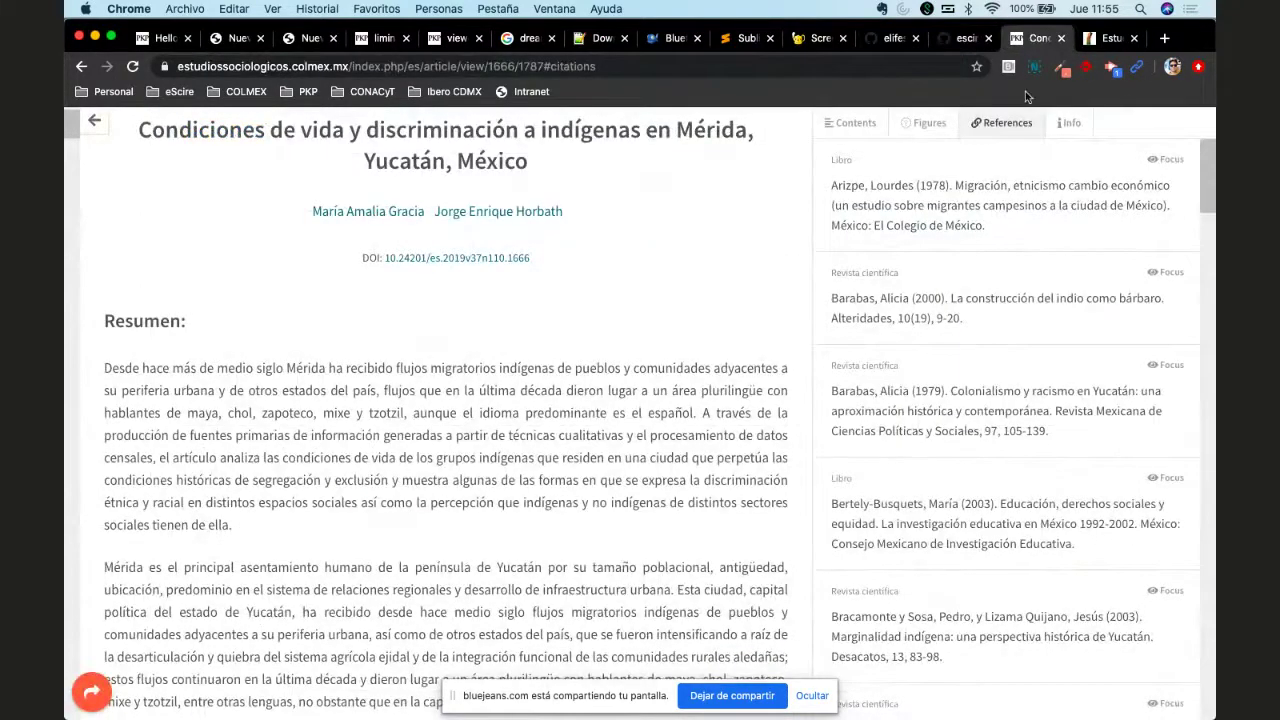
pyautogui.click(1093, 40)
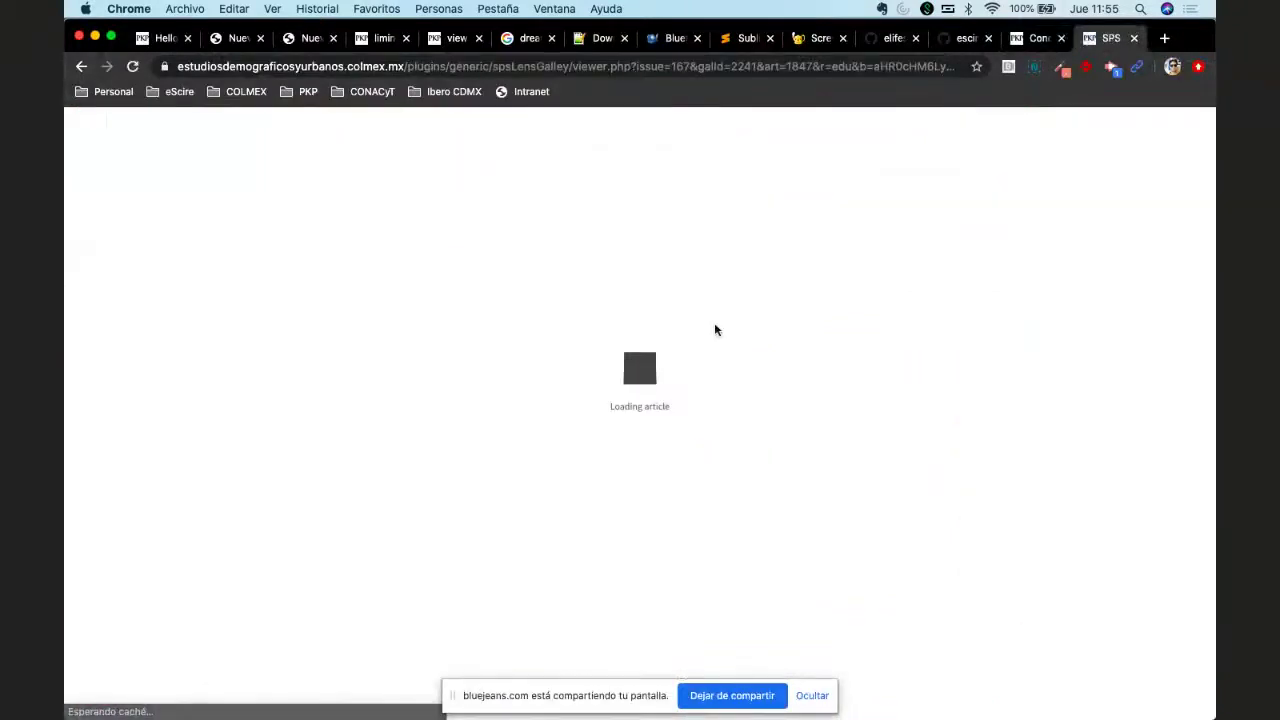
# Step: Review the spsLensGalley2 installation instructions and return to the repository's file overview
pyautogui.click(946, 40)
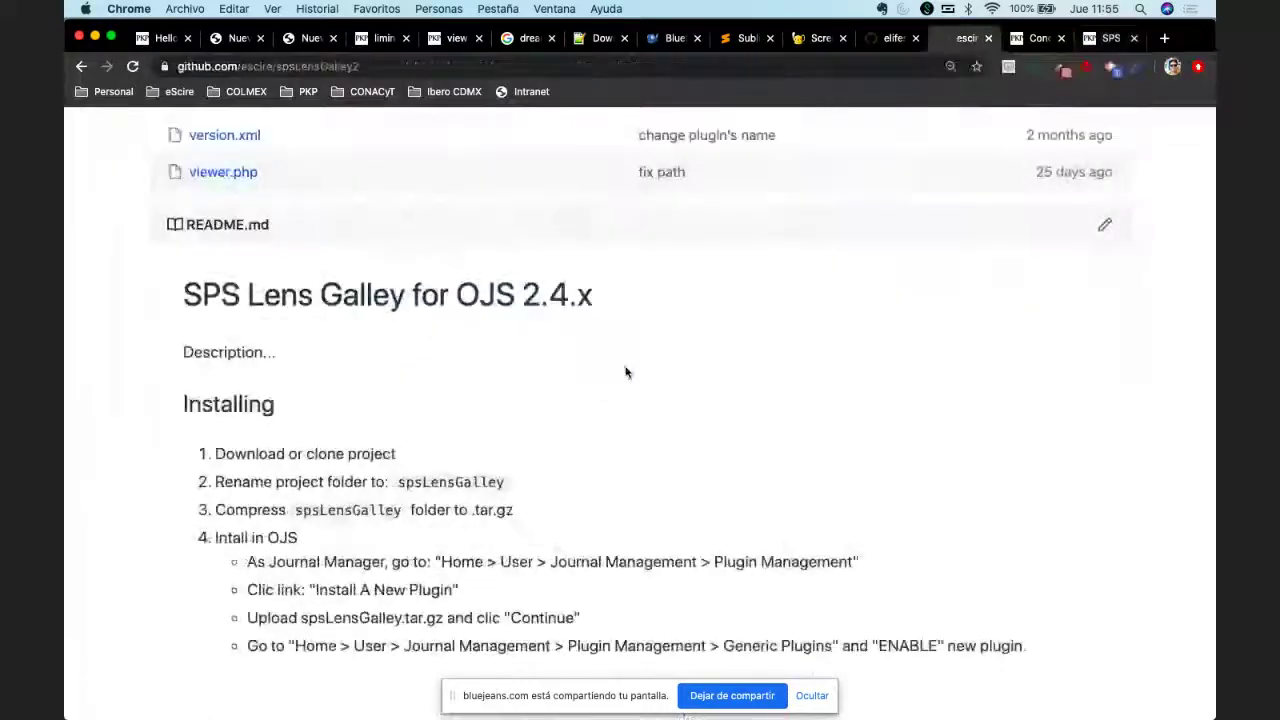
pyautogui.scroll(-3, 626, 370)
pyautogui.scroll(15, 626, 372)
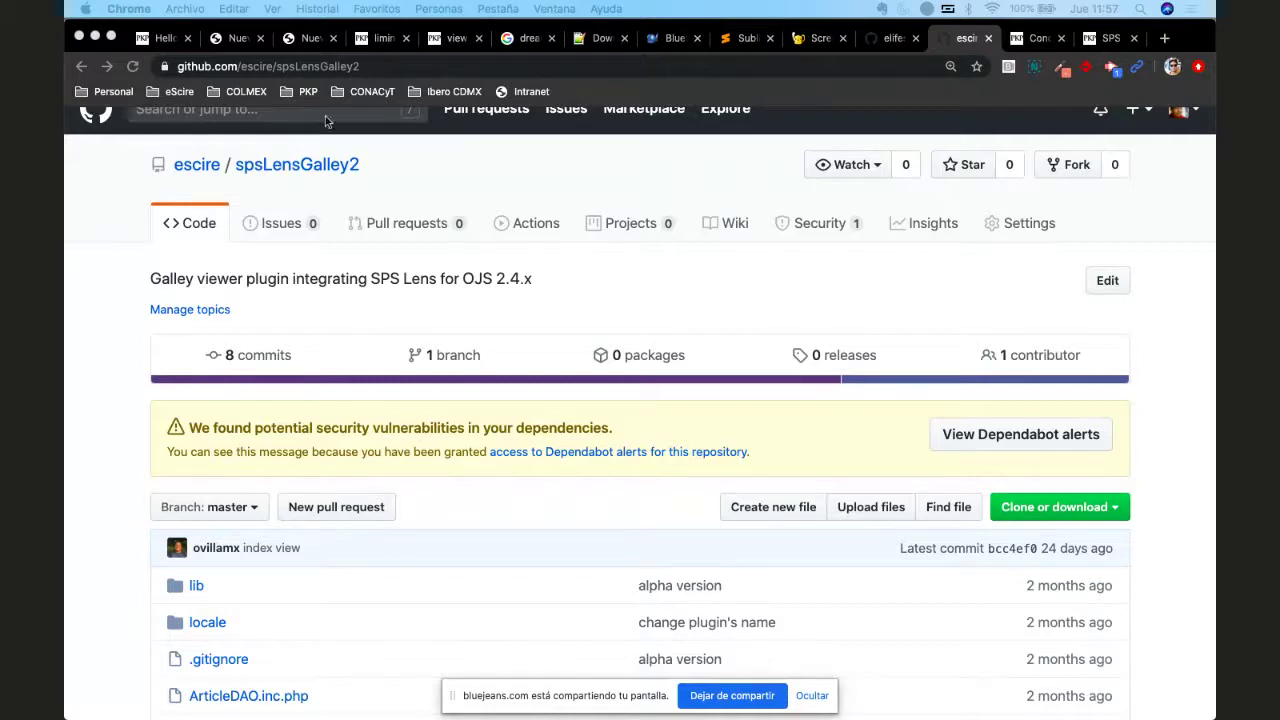
pyautogui.click(645, 164)
pyautogui.scroll(2, 645, 160)
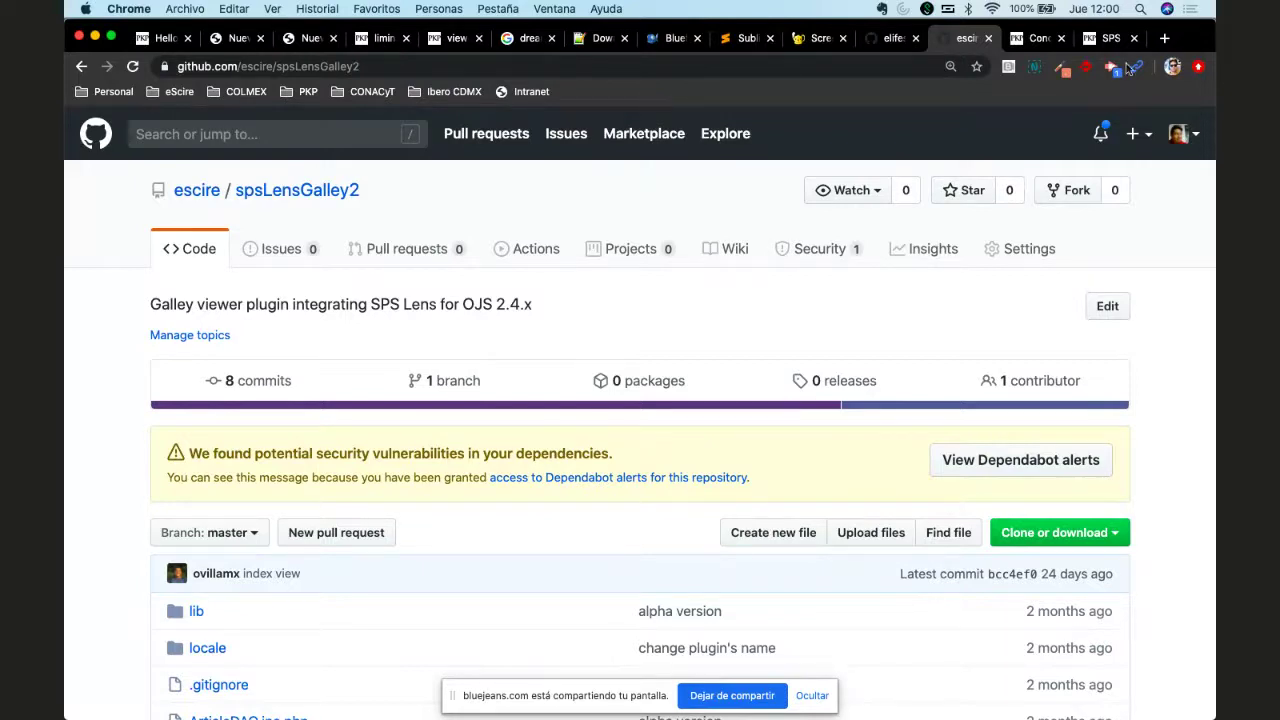
# Step: Search for "pkp community forum" in a new tab and open the PKP Community Forum
pyautogui.click(1164, 38)
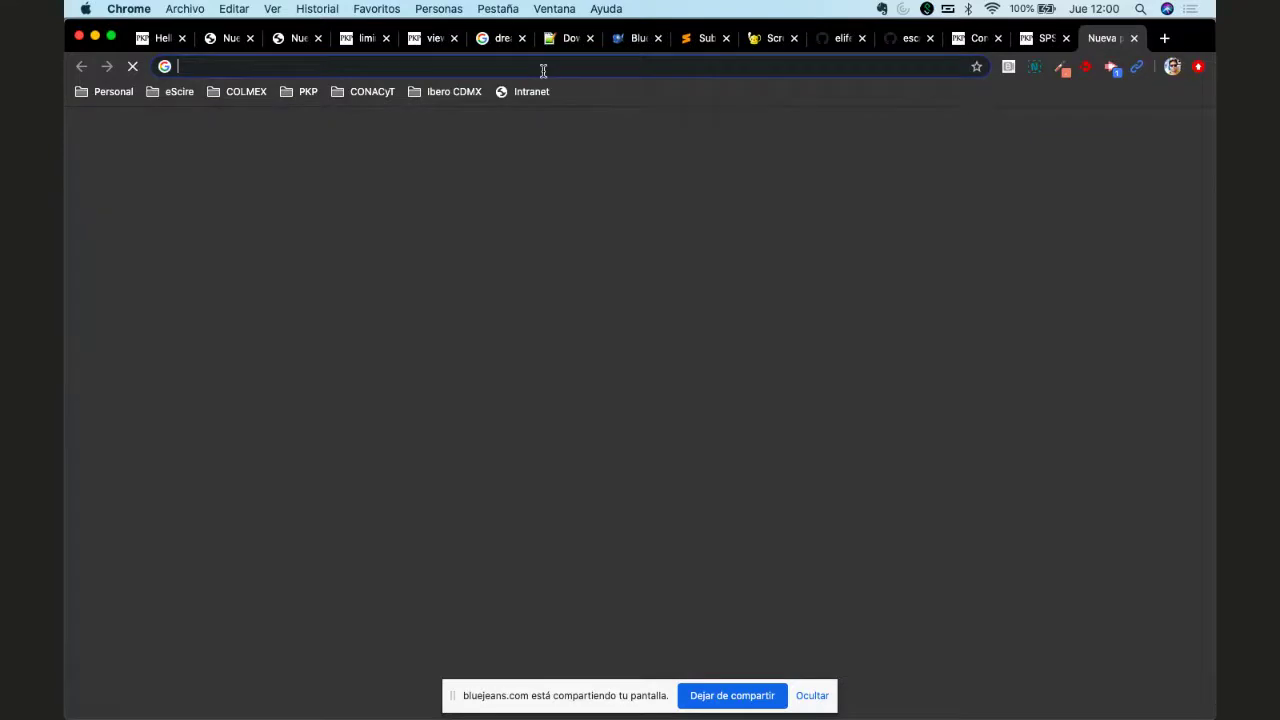
pyautogui.write('pkp com')
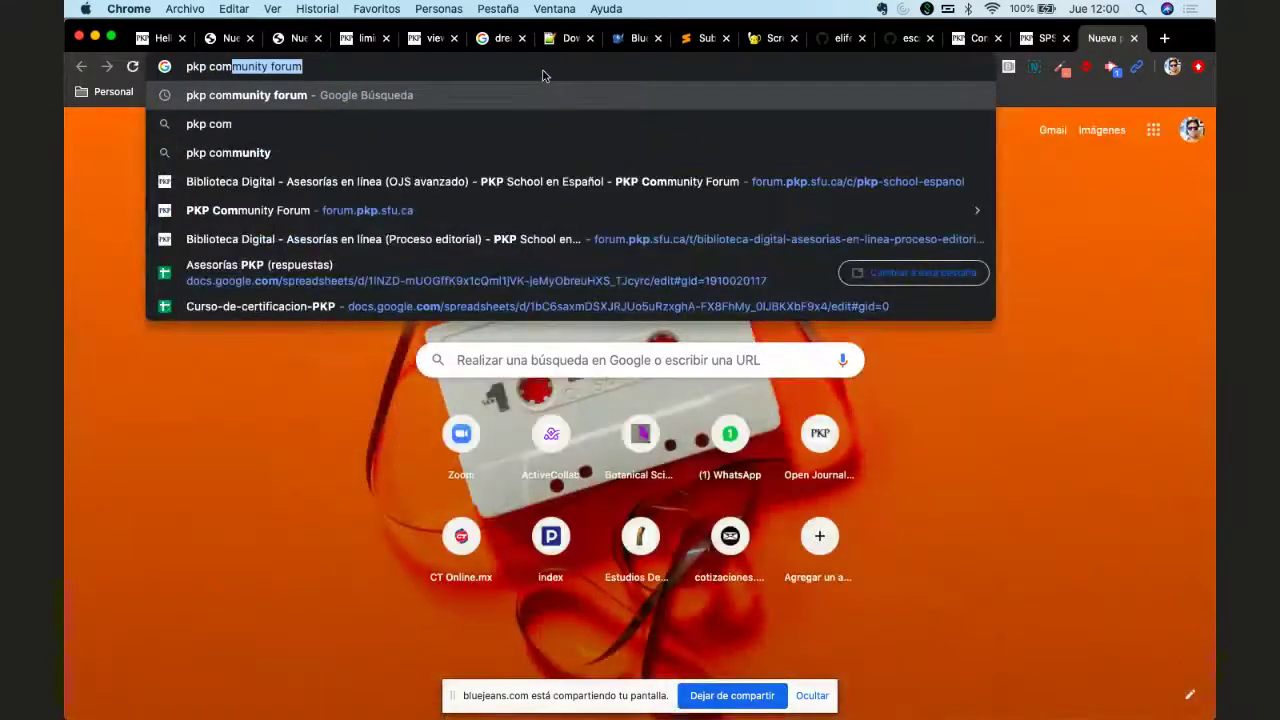
pyautogui.press('Return')
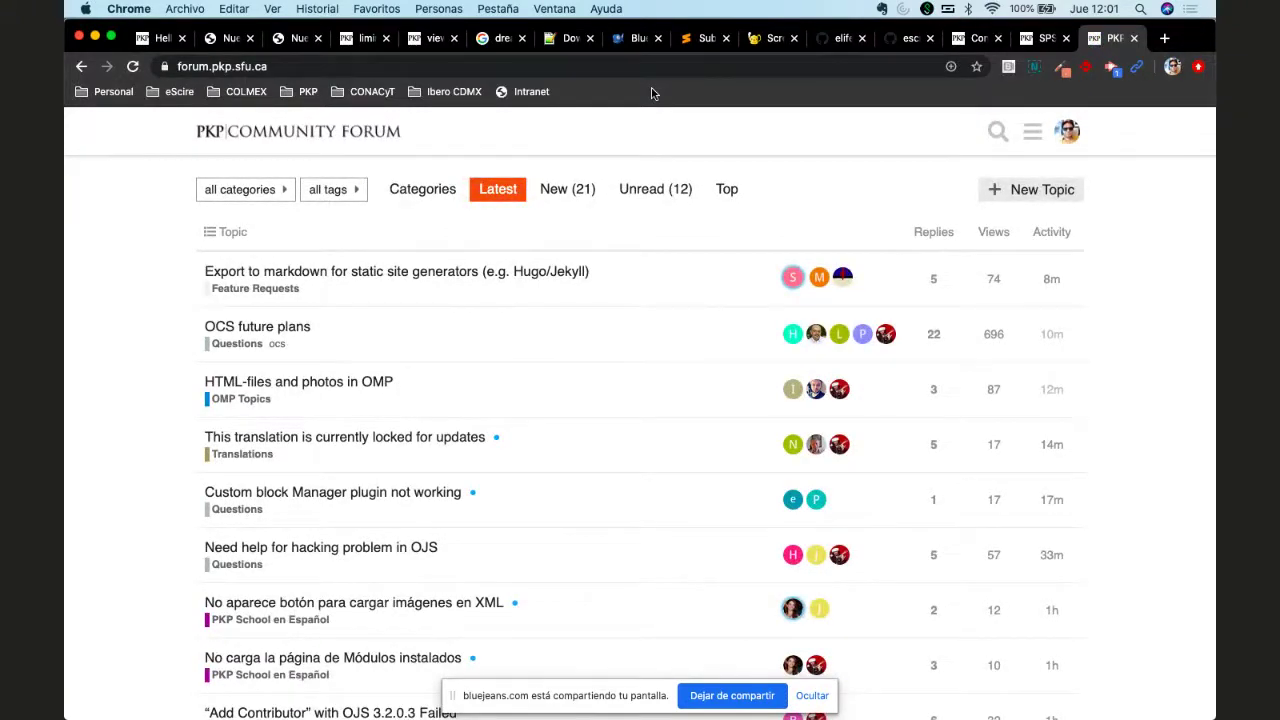
# Step: Look over the latest forum topics and filter them to the "PKP School en Español" category
pyautogui.scroll(-5, 530, 409)
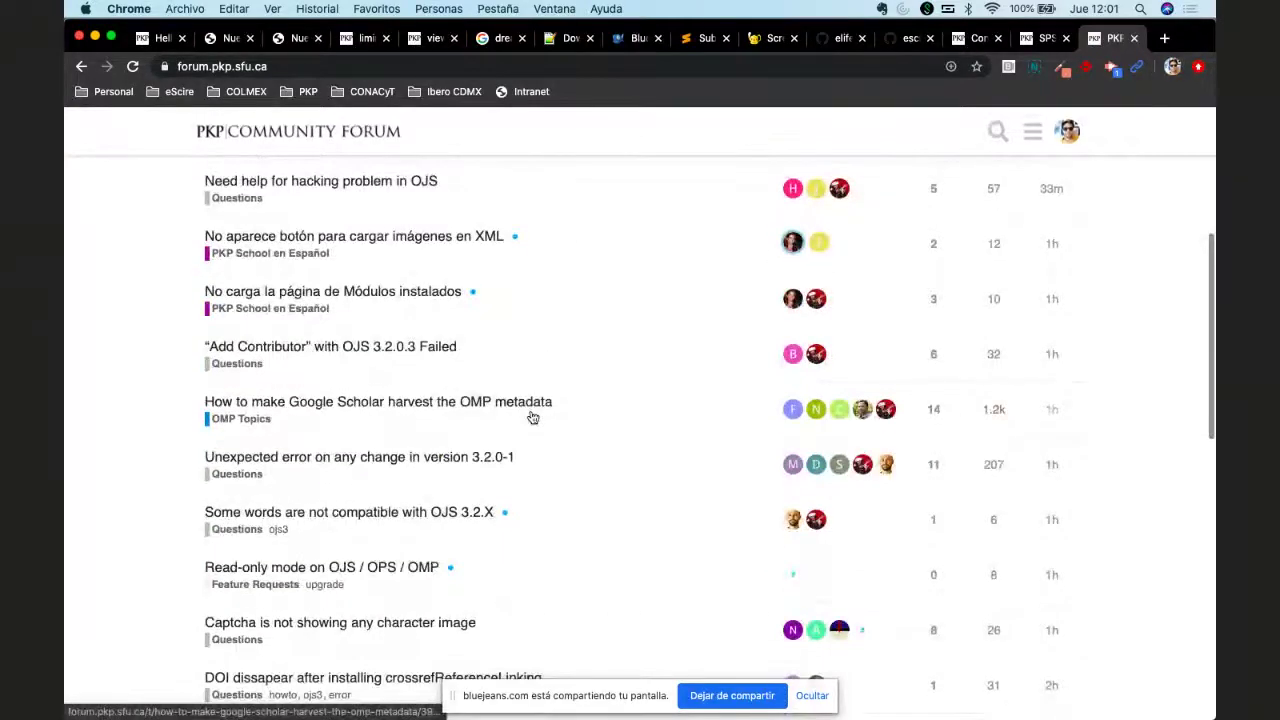
pyautogui.scroll(-7, 530, 415)
pyautogui.scroll(14, 530, 415)
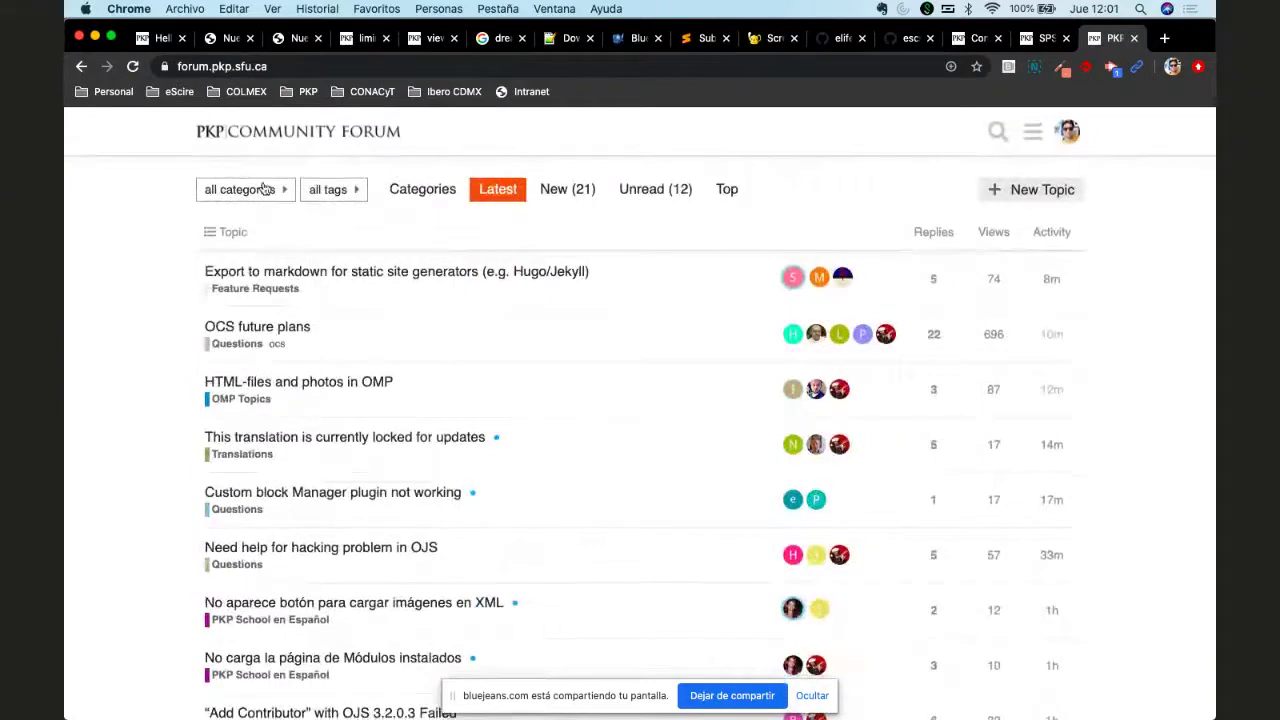
pyautogui.click(245, 189)
pyautogui.scroll(-2, 280, 316)
pyautogui.click(269, 469)
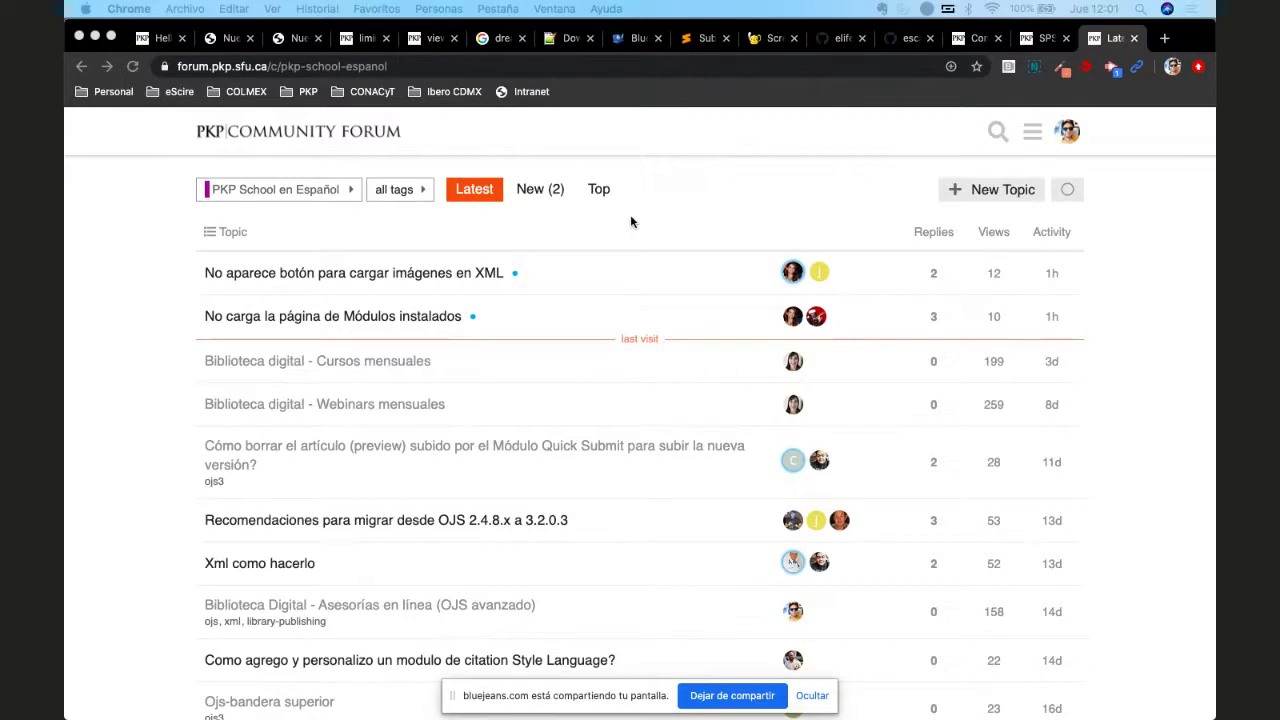
# Step: Open the topic "Cursos de Certificación en OJS 3" from the PKP School en Español category
pyautogui.scroll(-3, 142, 411)
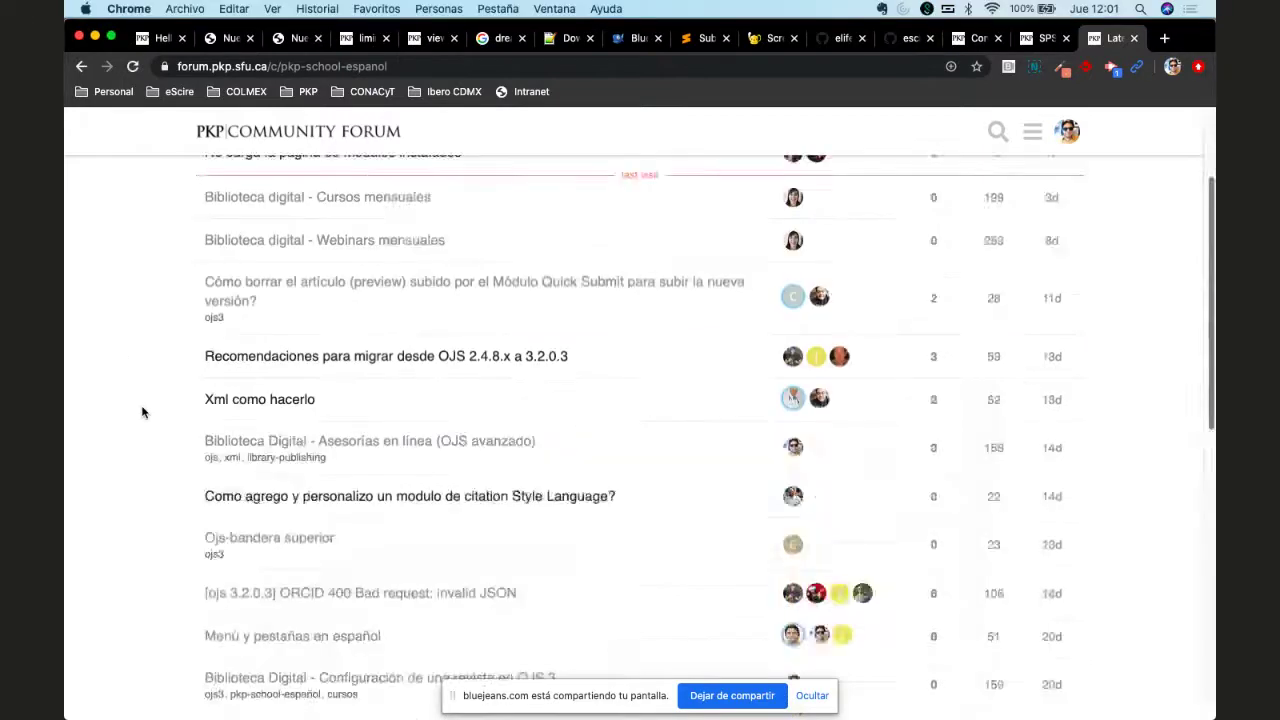
pyautogui.scroll(-10, 142, 411)
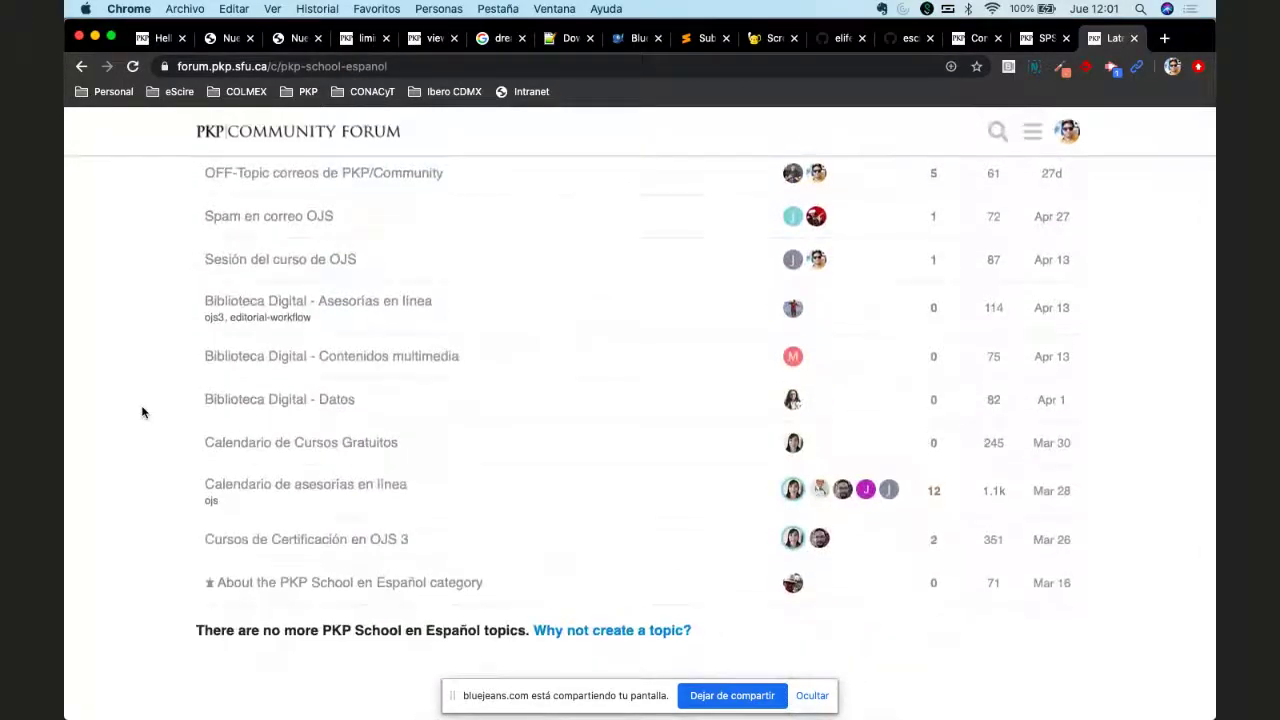
pyautogui.click(317, 542)
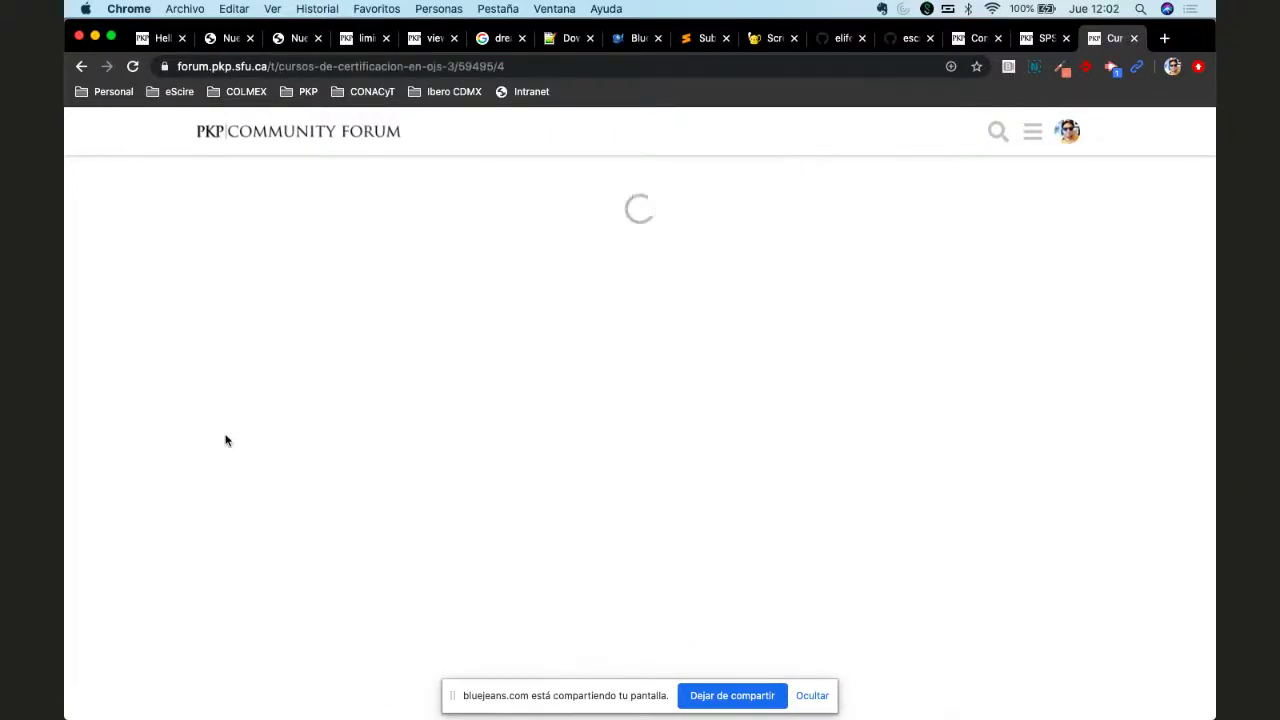
# Step: Review the certification topic's June and July session calendars and its registration and enrolment section
pyautogui.scroll(5, 225, 440)
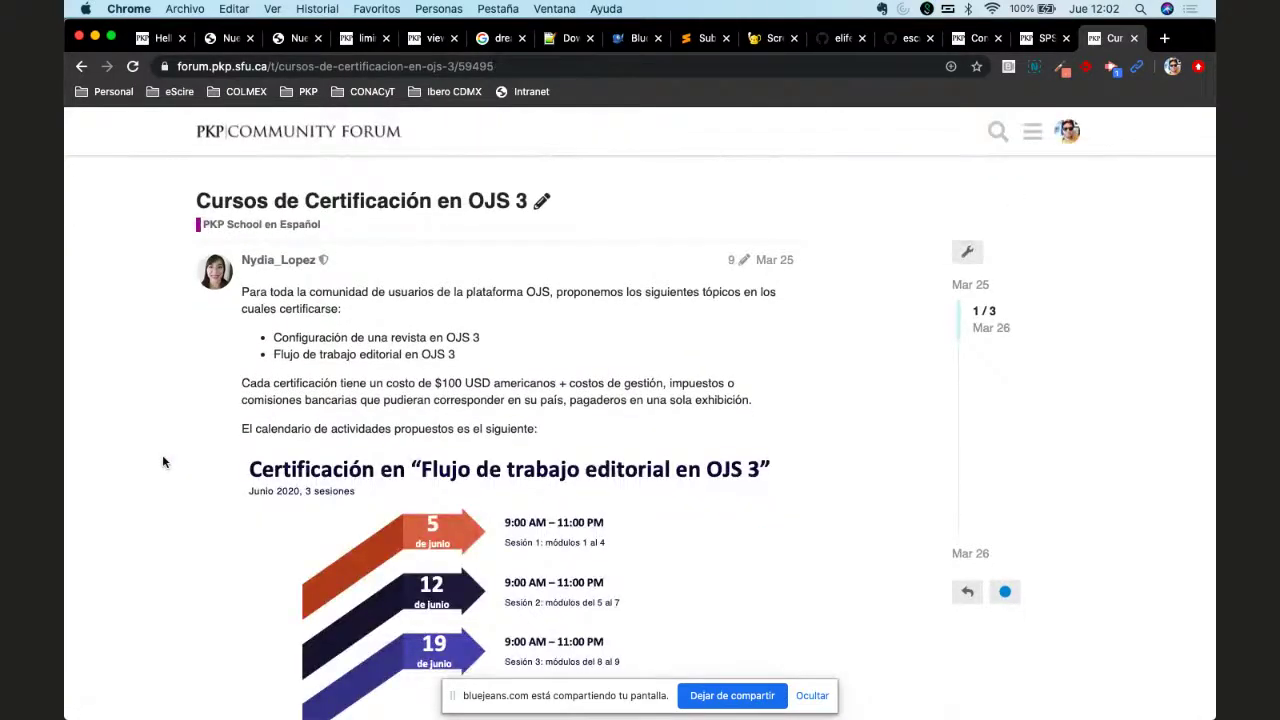
pyautogui.scroll(-5, 164, 462)
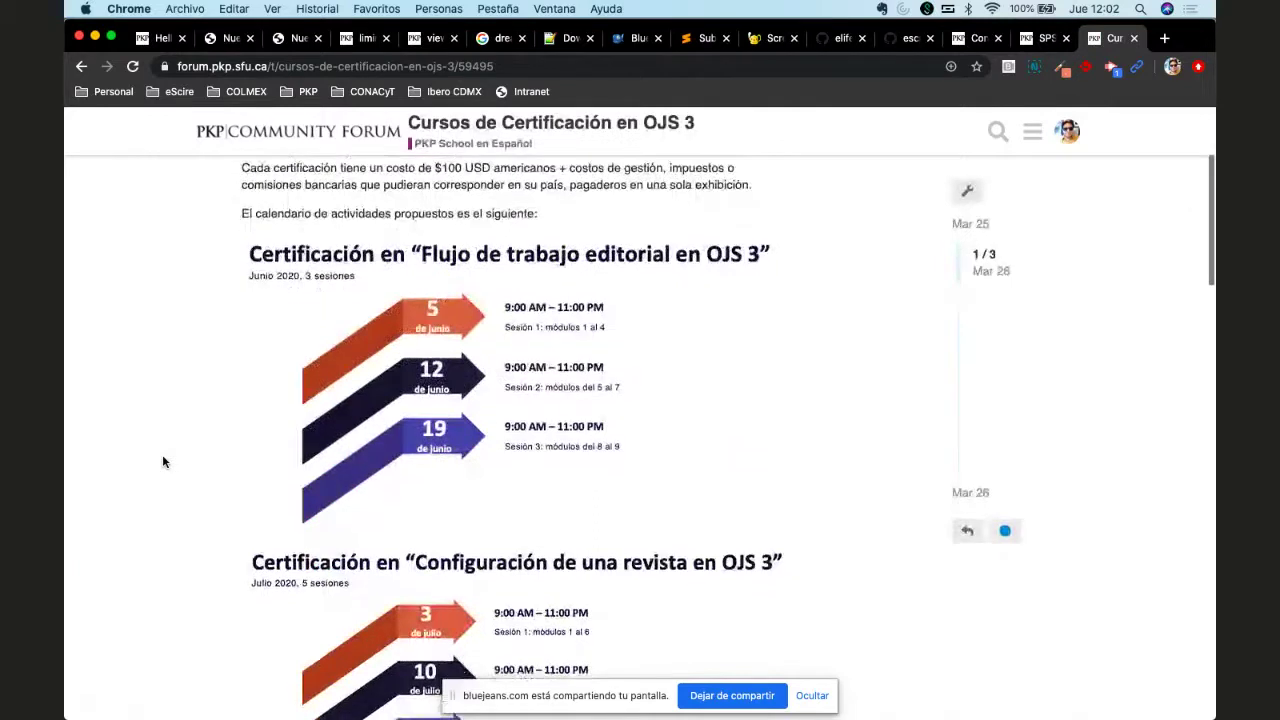
pyautogui.scroll(-5, 164, 462)
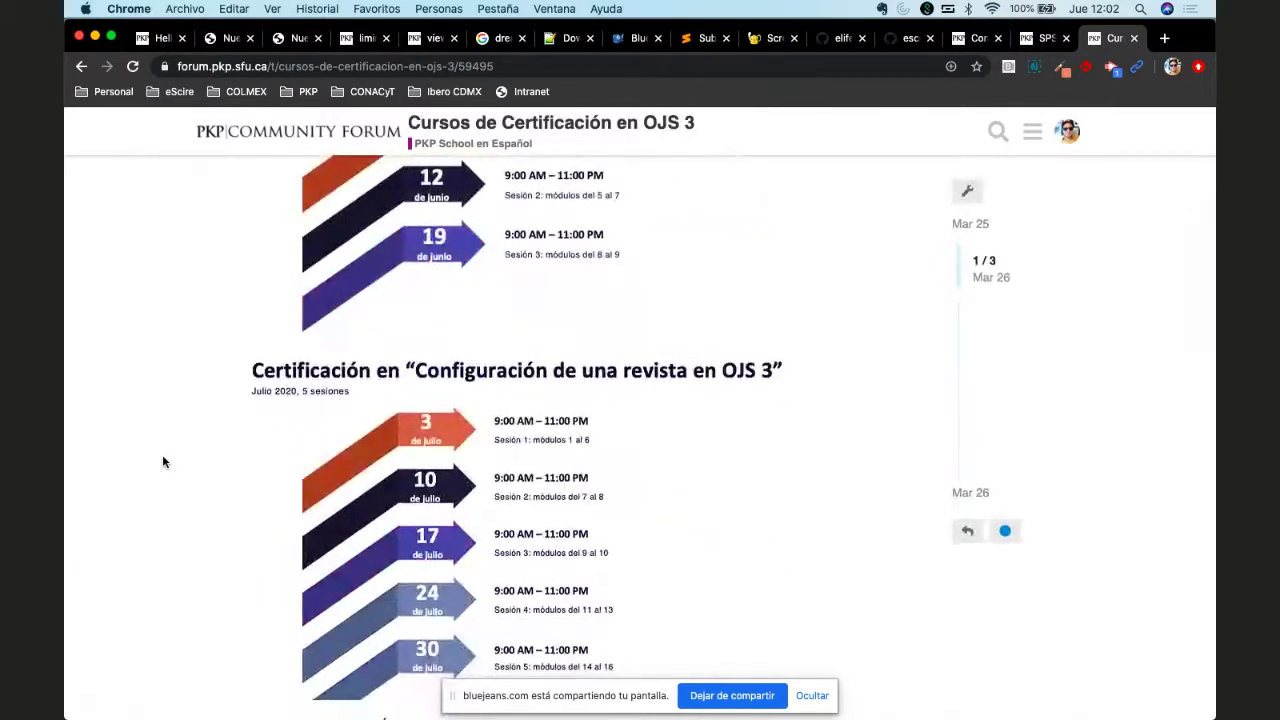
pyautogui.scroll(-3, 164, 462)
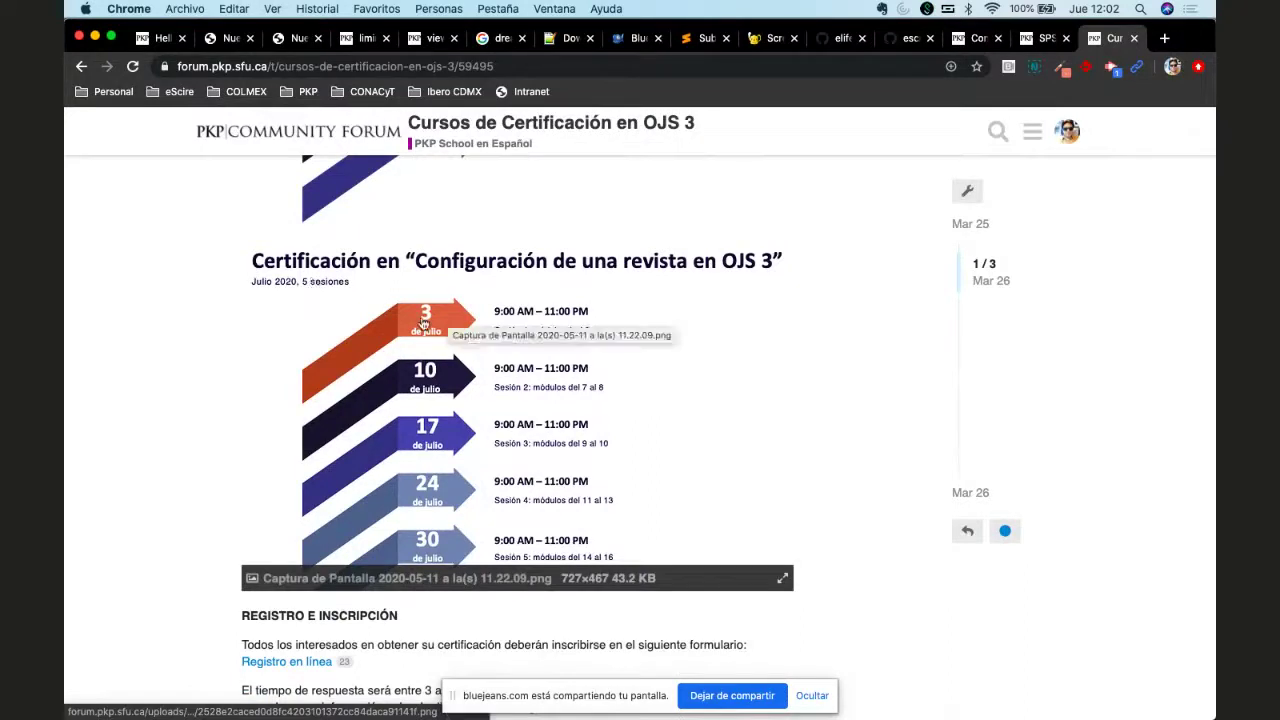
pyautogui.scroll(-1, 424, 340)
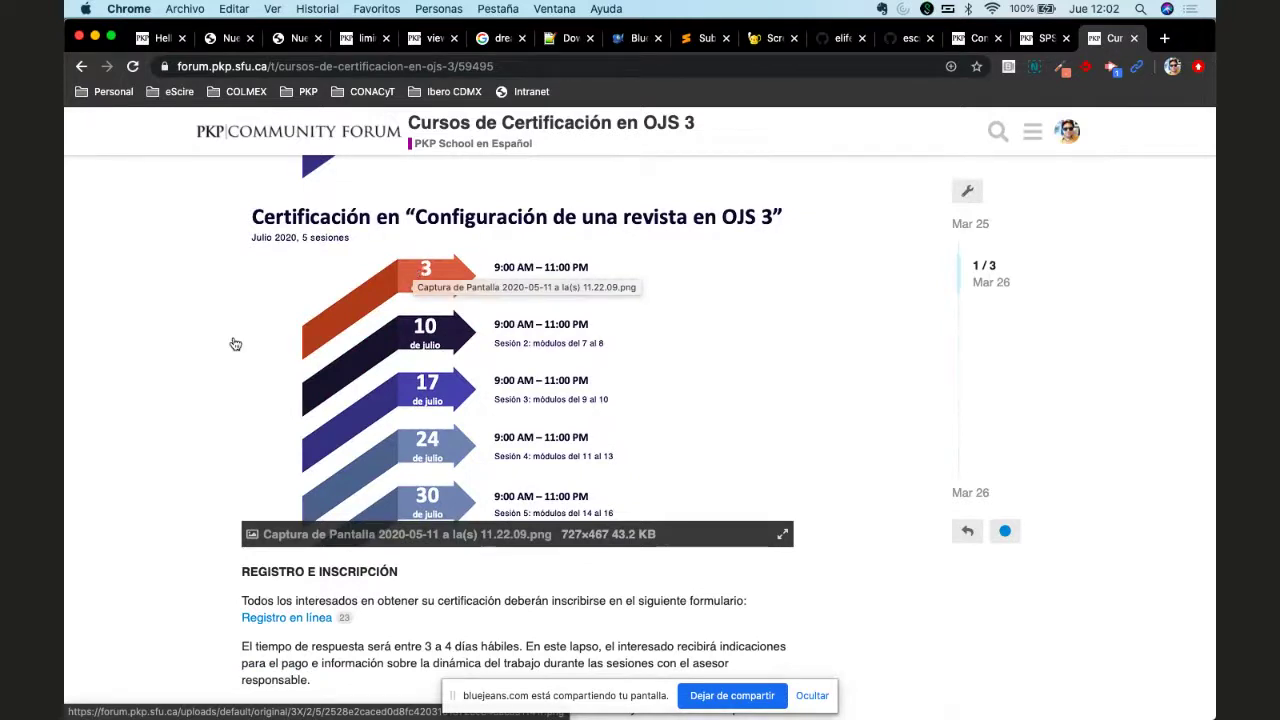
pyautogui.scroll(-1, 201, 357)
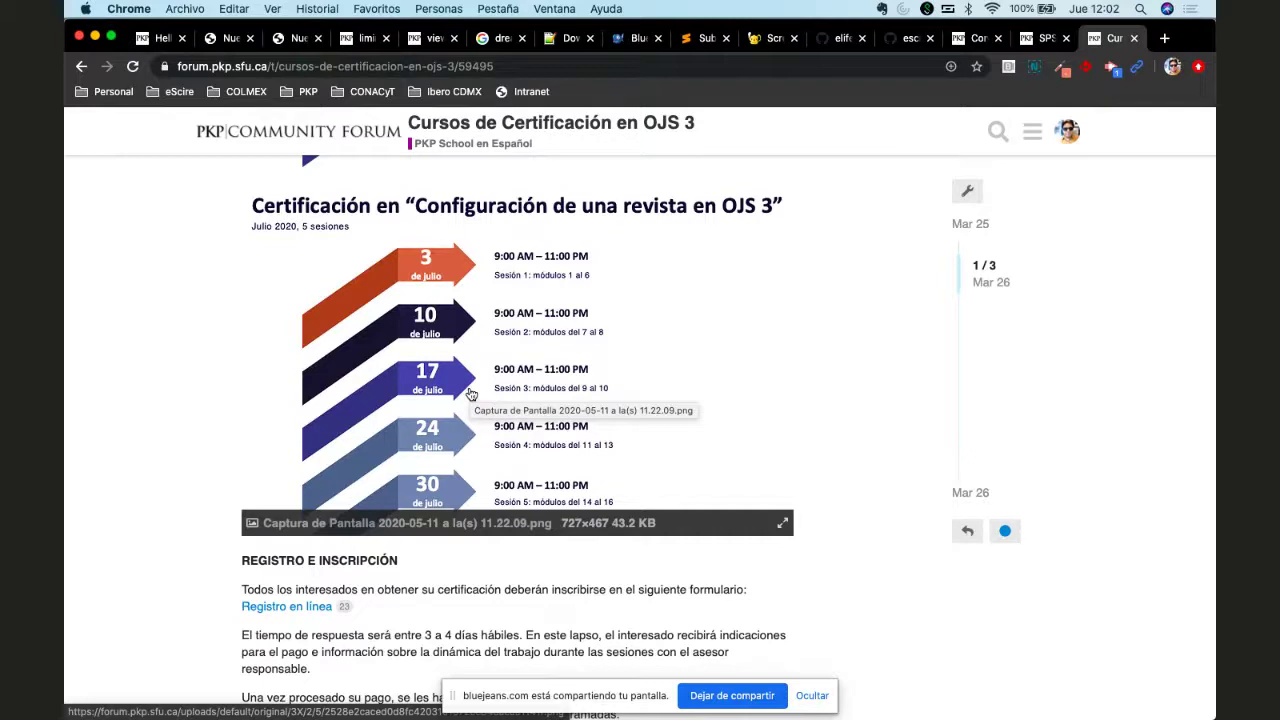
pyautogui.scroll(-1, 471, 393)
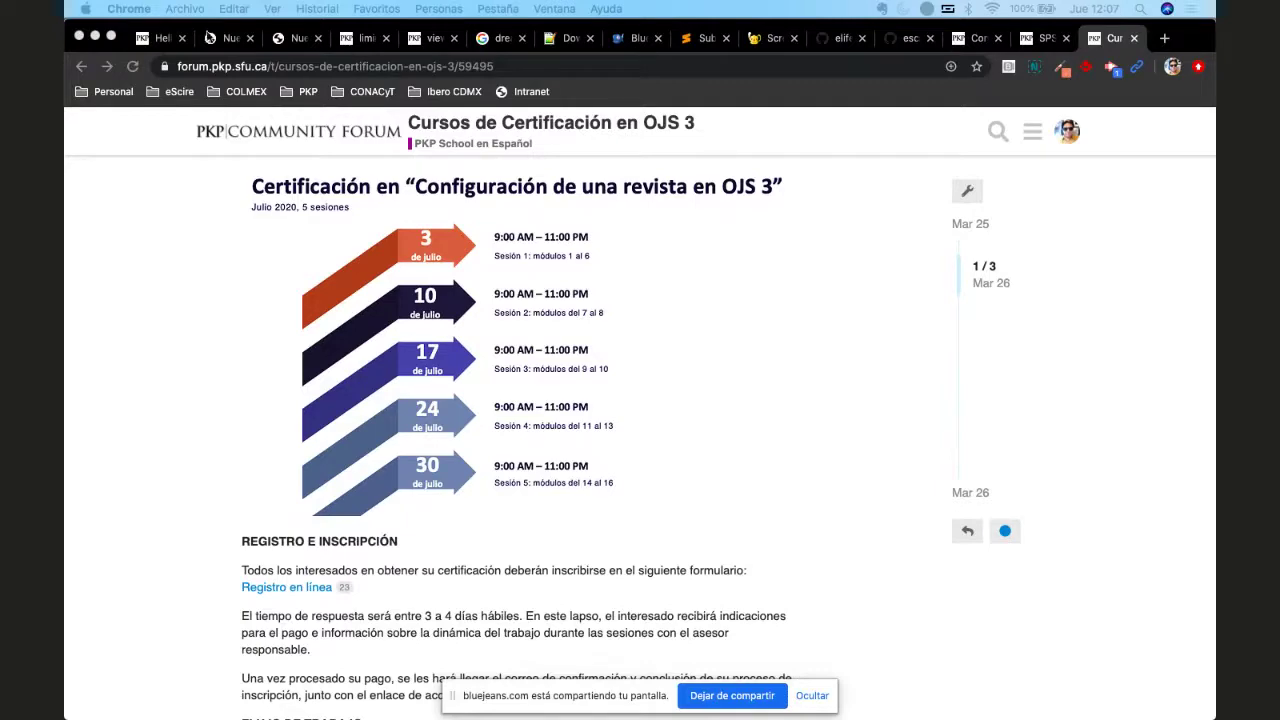
# Step: Close every open browser tab except the OJS journal's "Hello world !" home page
pyautogui.click(277, 45)
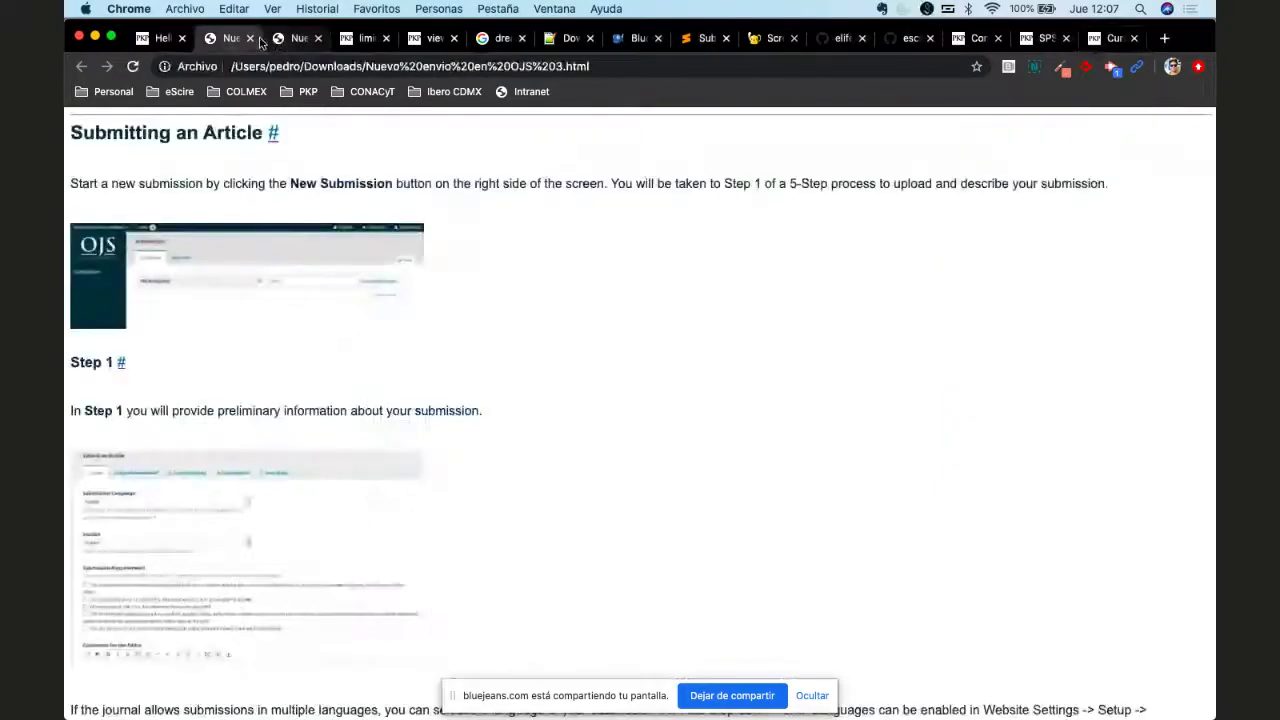
pyautogui.click(318, 38)
pyautogui.click(251, 38)
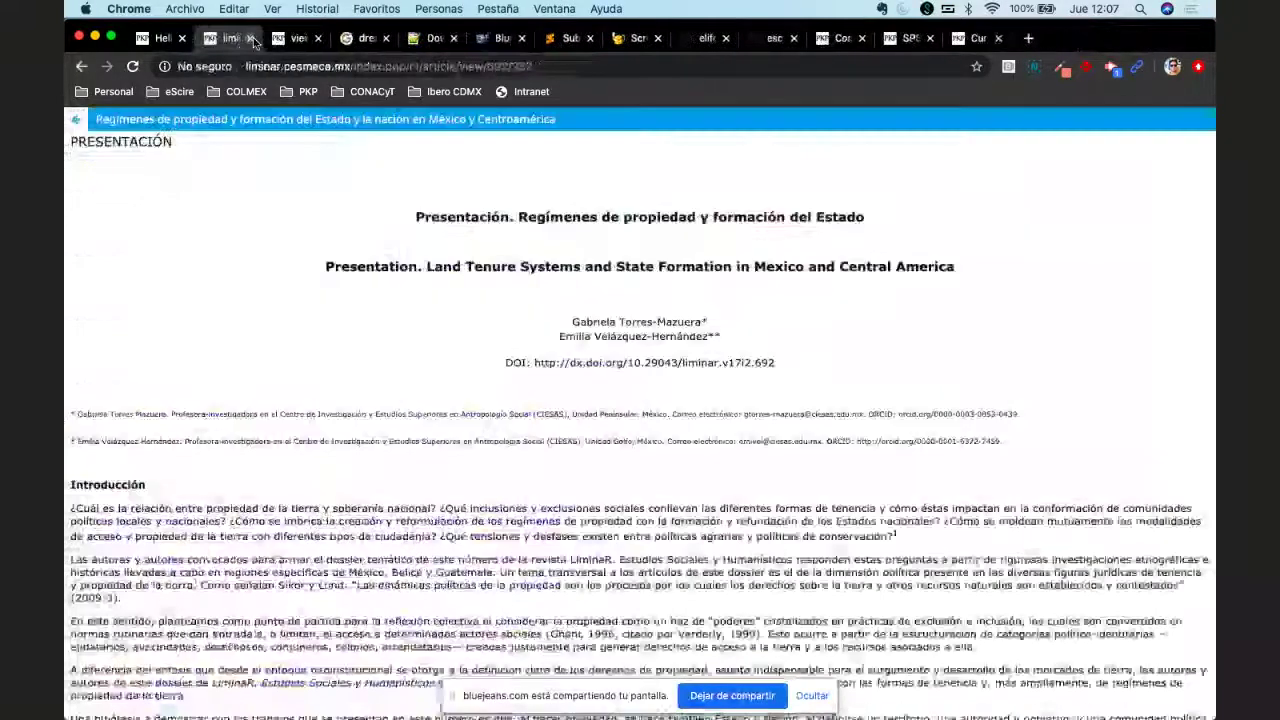
pyautogui.click(251, 38)
pyautogui.click(251, 38)
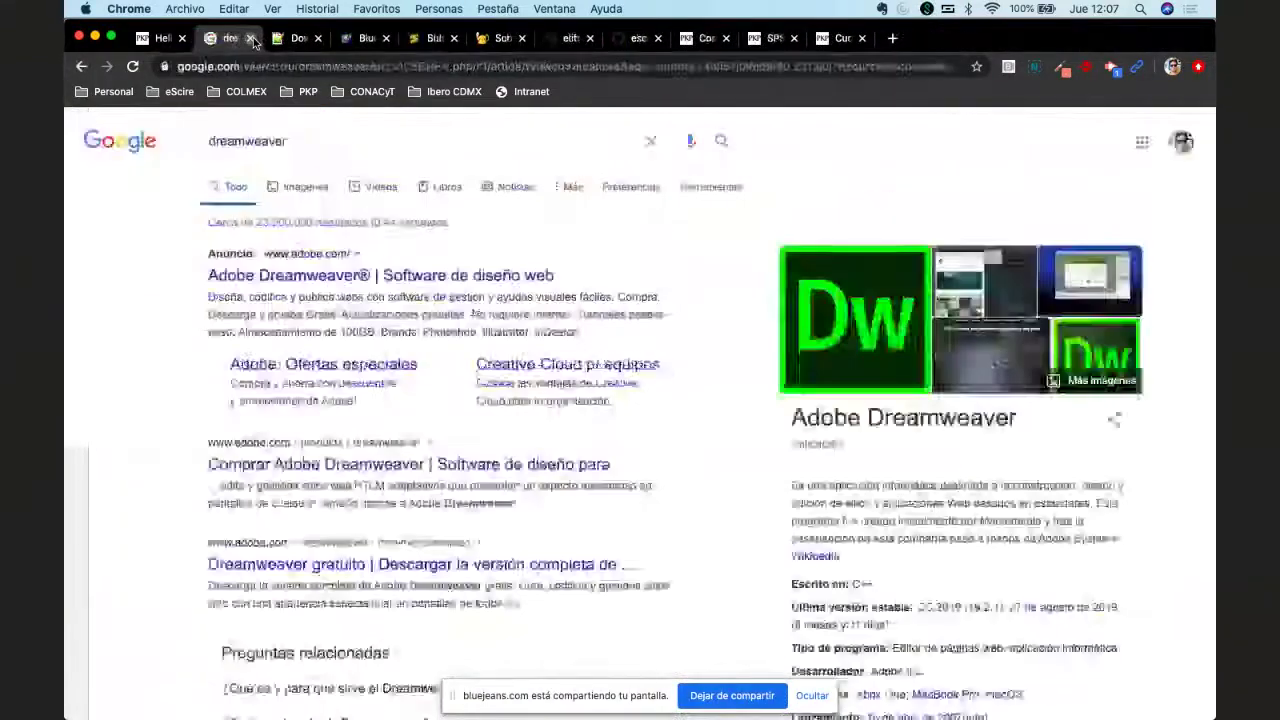
pyautogui.click(251, 38)
pyautogui.click(251, 38)
pyautogui.click(251, 38)
pyautogui.click(253, 38)
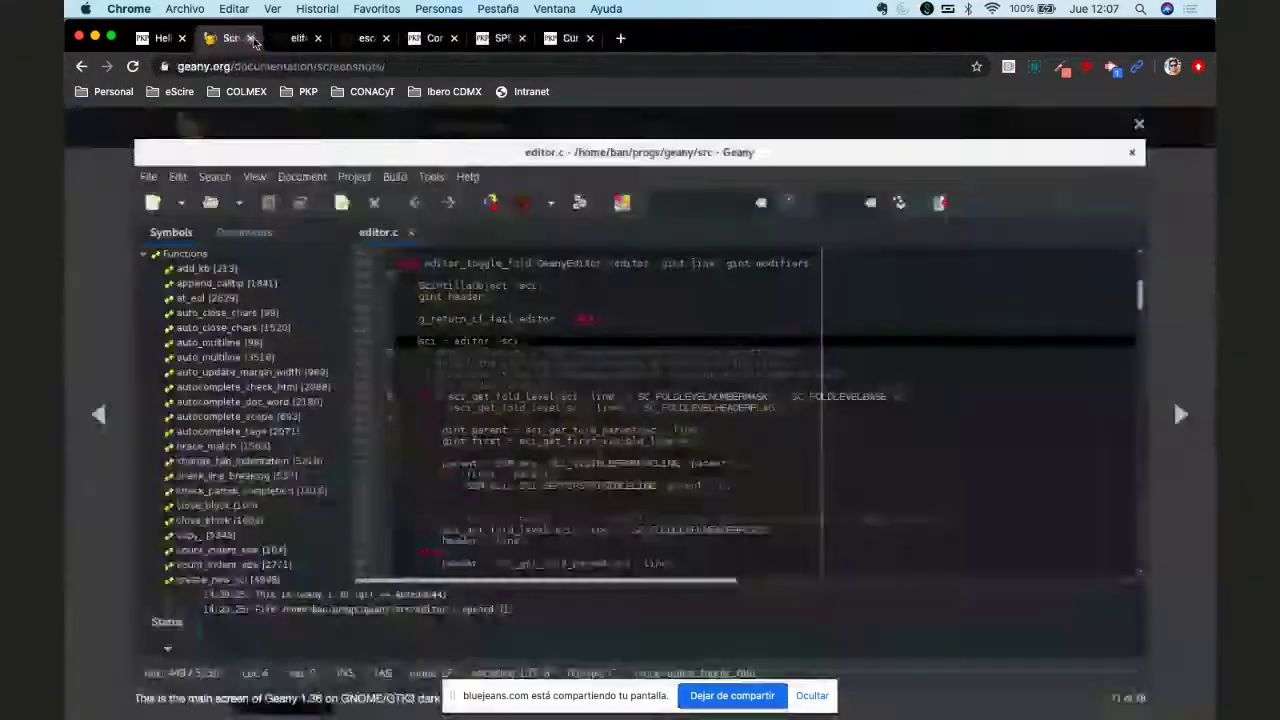
pyautogui.click(253, 38)
pyautogui.click(251, 38)
pyautogui.click(251, 38)
pyautogui.click(251, 38)
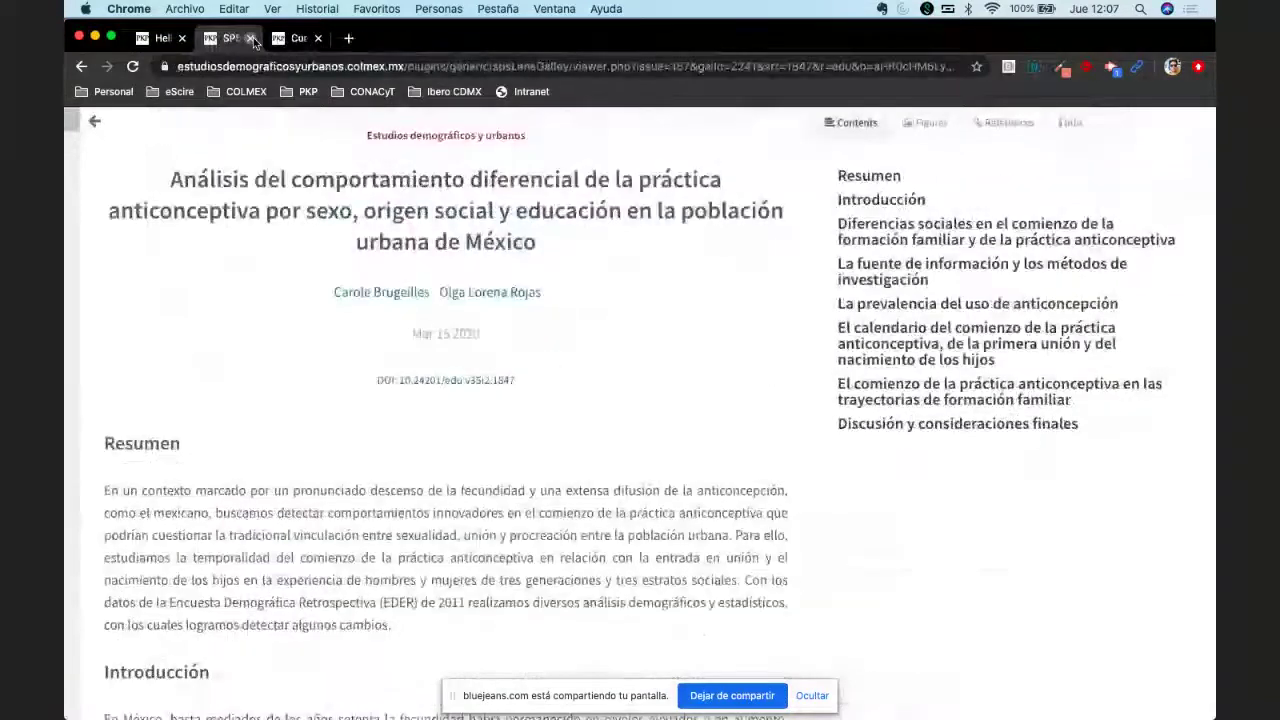
pyautogui.click(251, 38)
pyautogui.click(251, 38)
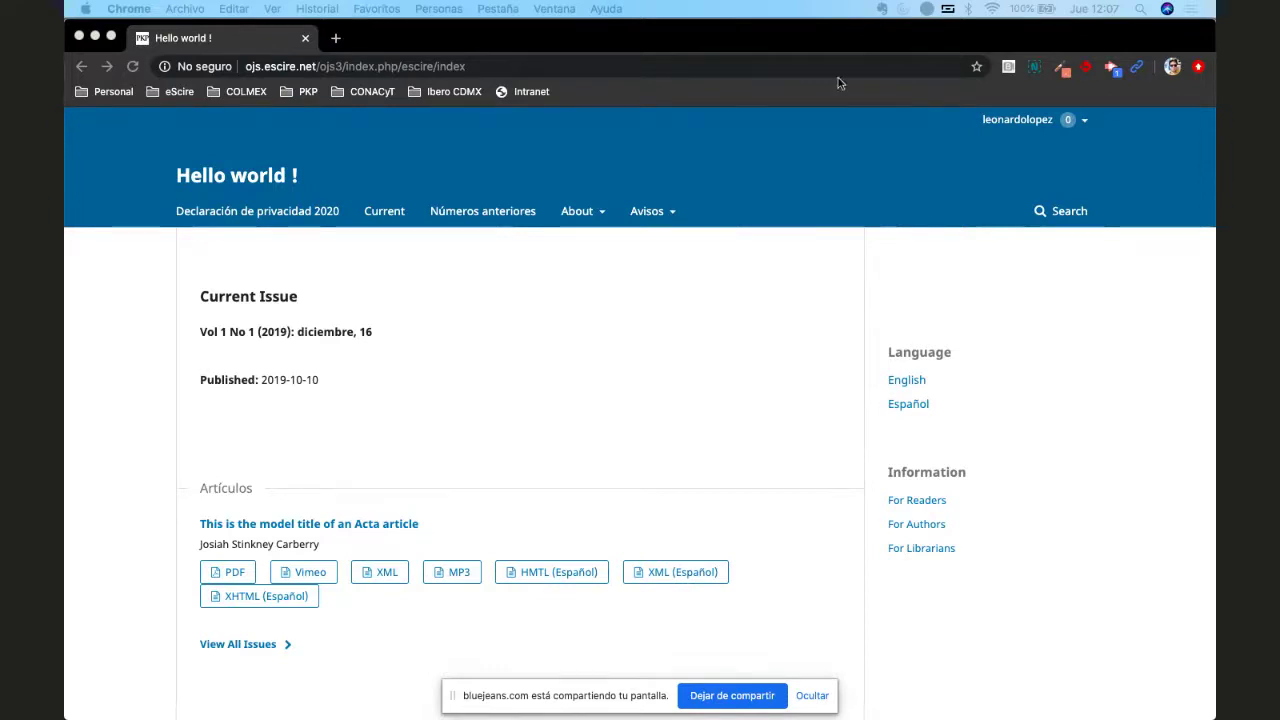
pyautogui.click(410, 34)
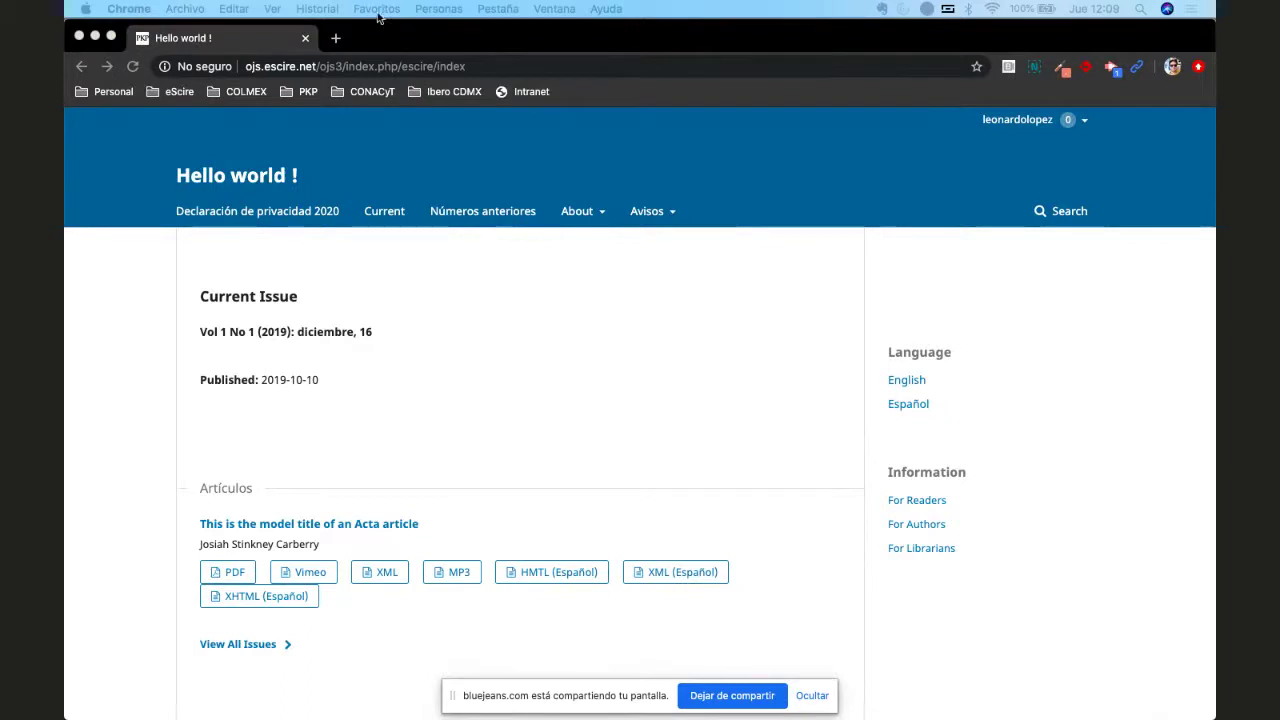
# Step: Search for "deimensions" in a new tab and open the Dimensions website at dimensions.ai
pyautogui.click(336, 38)
pyautogui.click(336, 38)
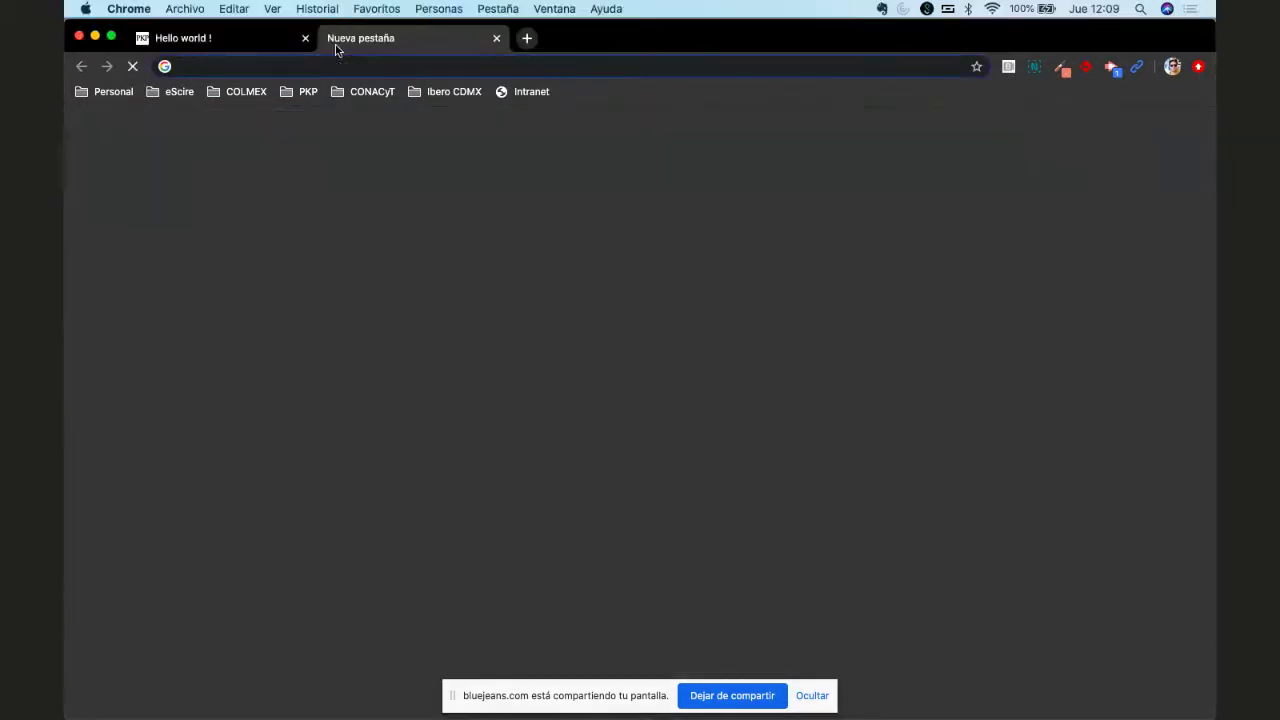
pyautogui.write('deim')
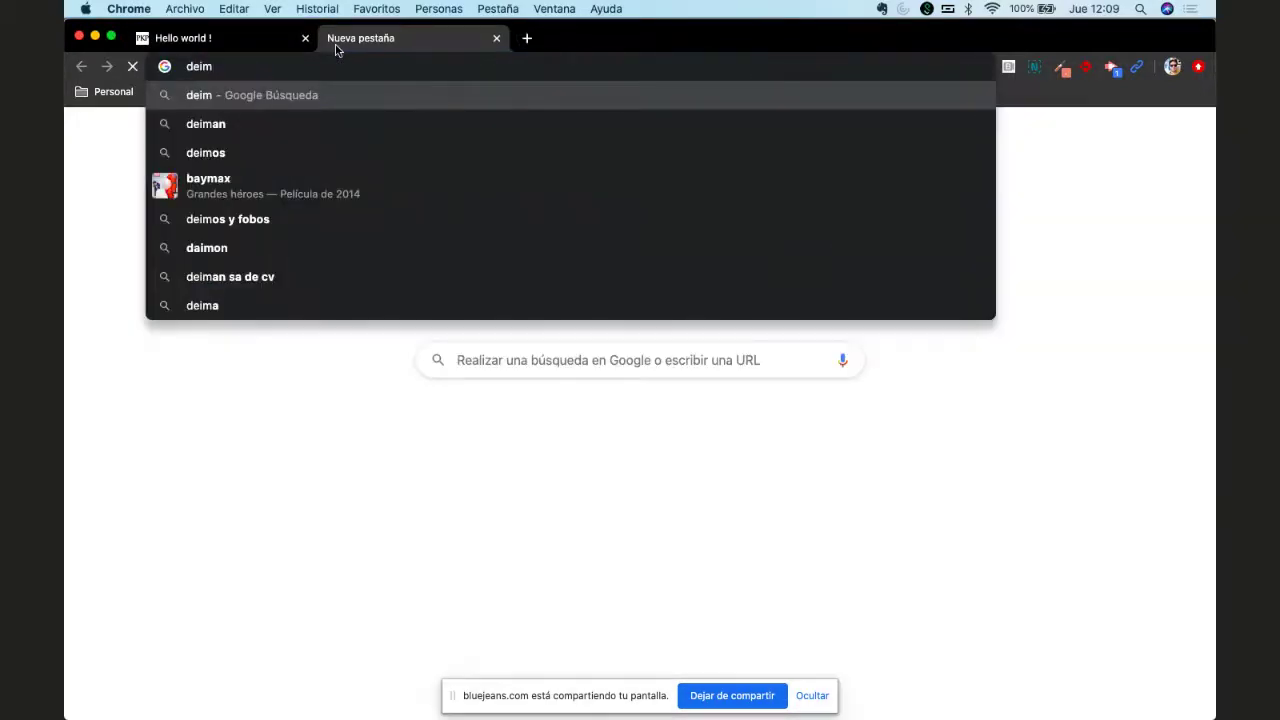
pyautogui.write('ensop')
pyautogui.press('BackSpace')
pyautogui.press('BackSpace')
pyautogui.write('ions')
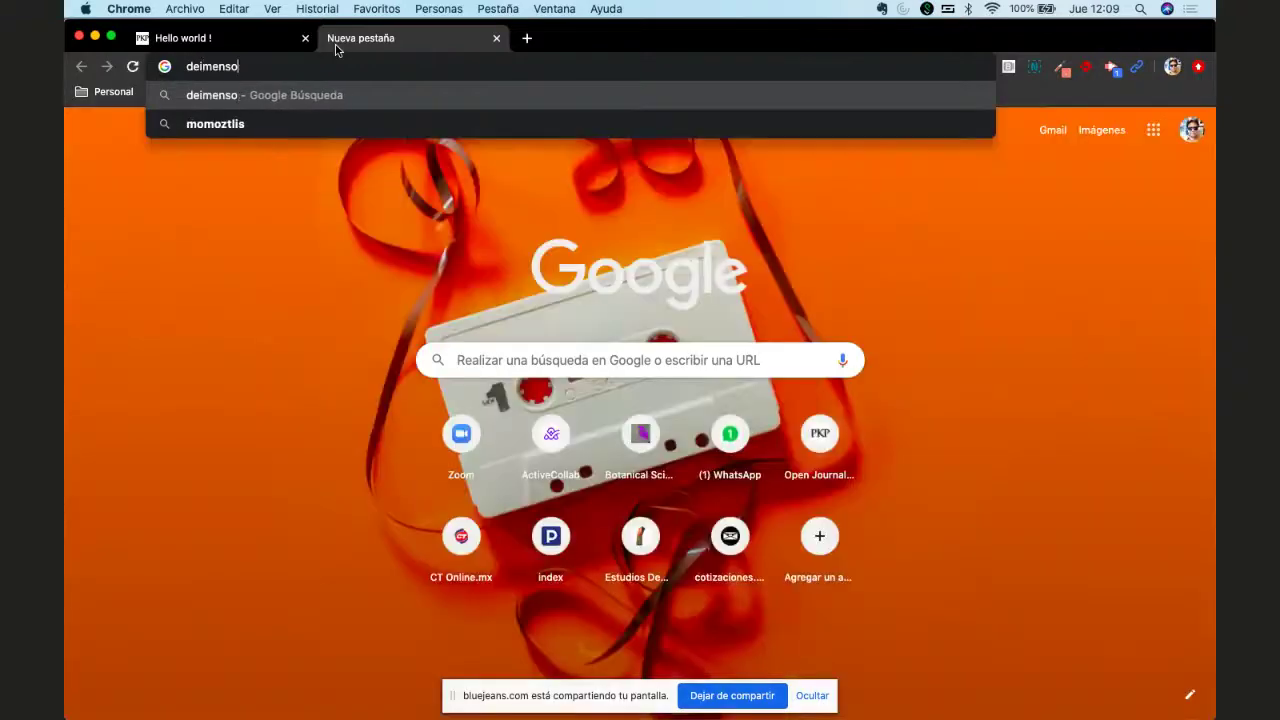
pyautogui.press('Return')
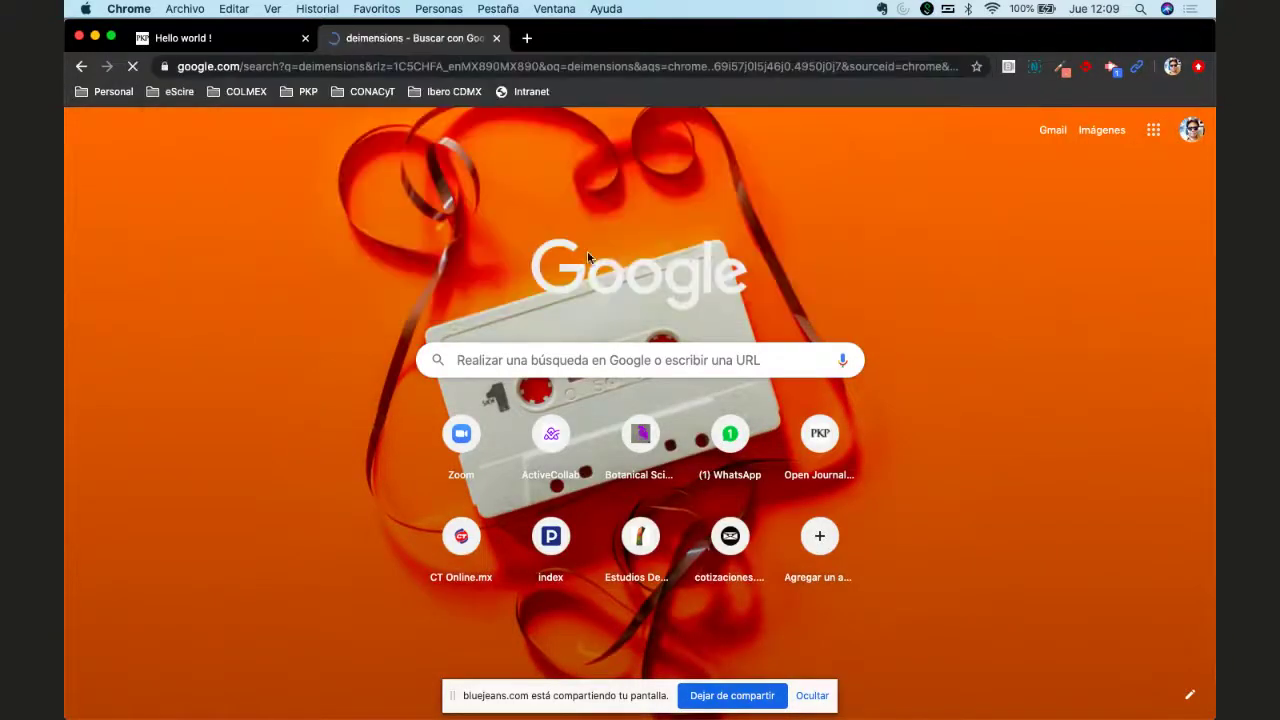
pyautogui.scroll(-5, 490, 368)
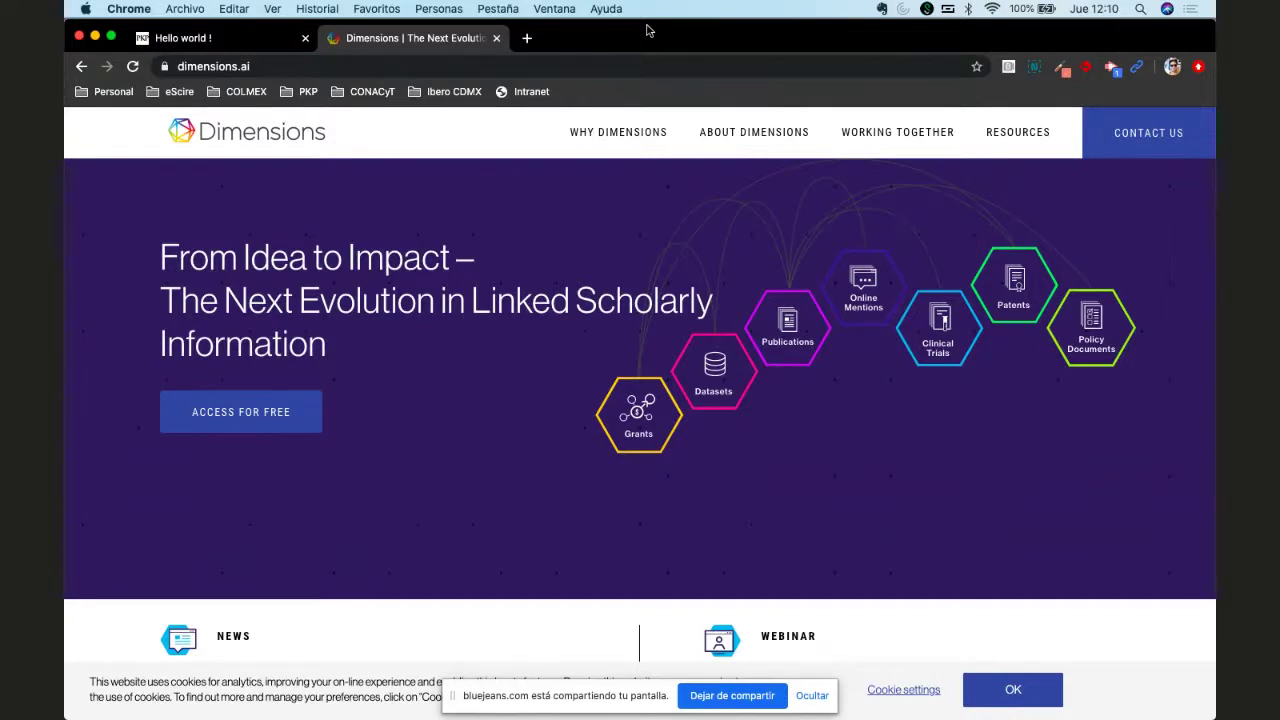
# Step: Look over the Dimensions home page, its product overview, and the entries listed under About Dimensions
pyautogui.moveTo(716, 141)
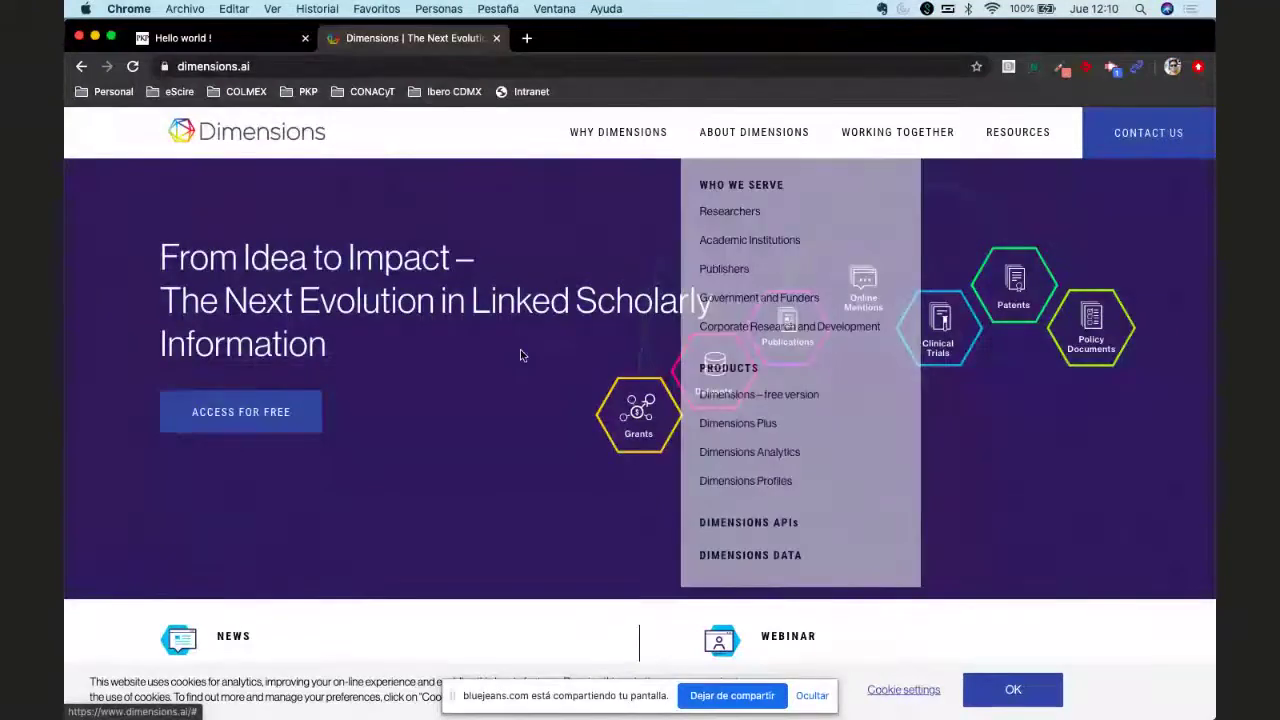
pyautogui.scroll(-15, 614, 386)
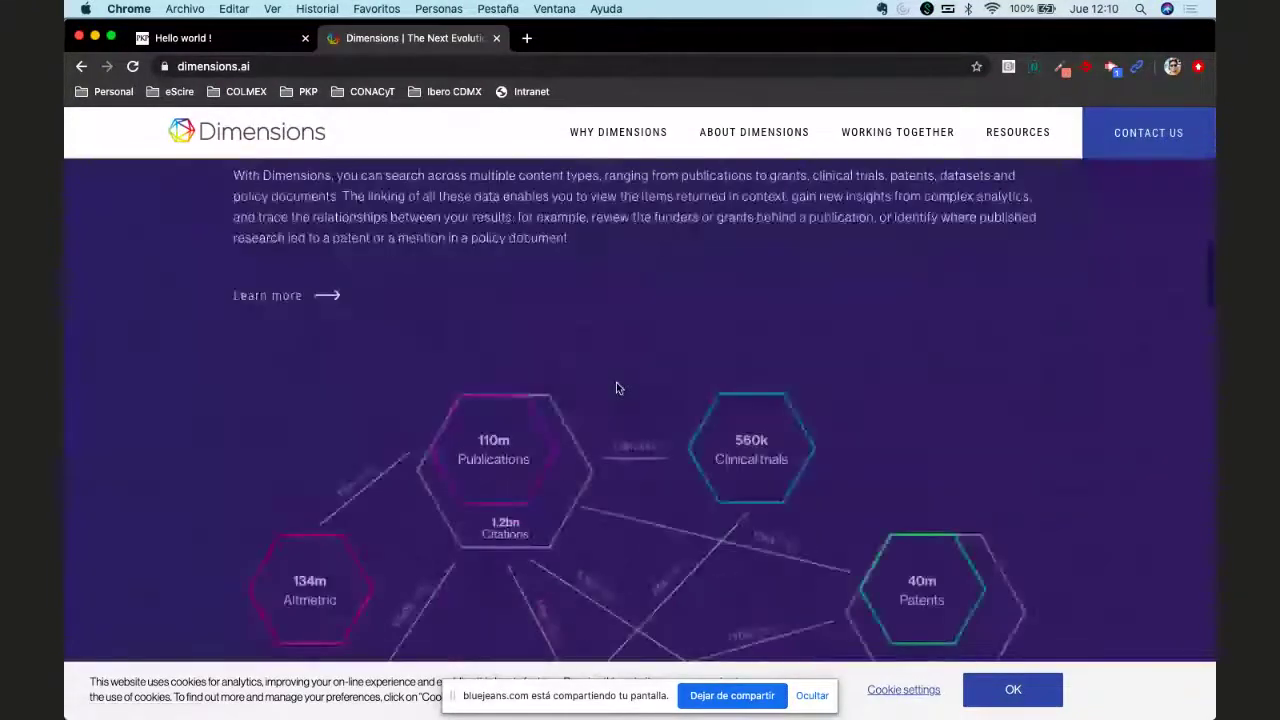
pyautogui.scroll(-5, 616, 388)
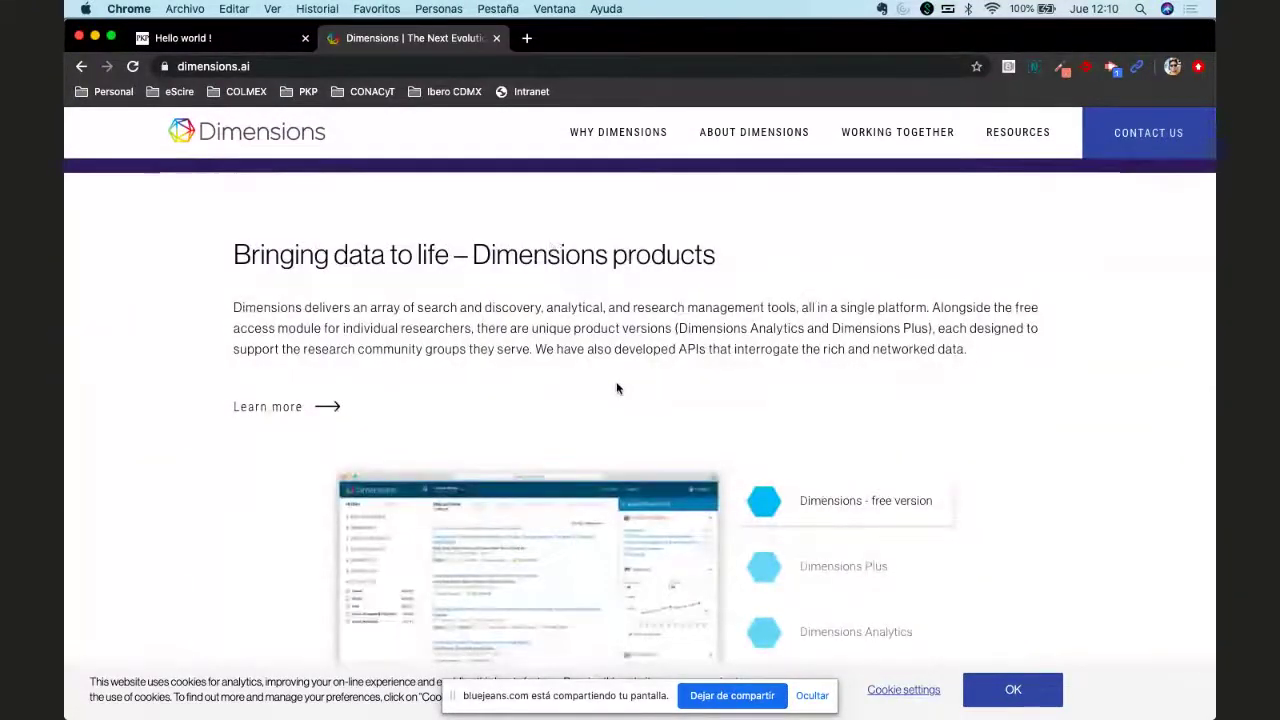
pyautogui.scroll(-3, 616, 388)
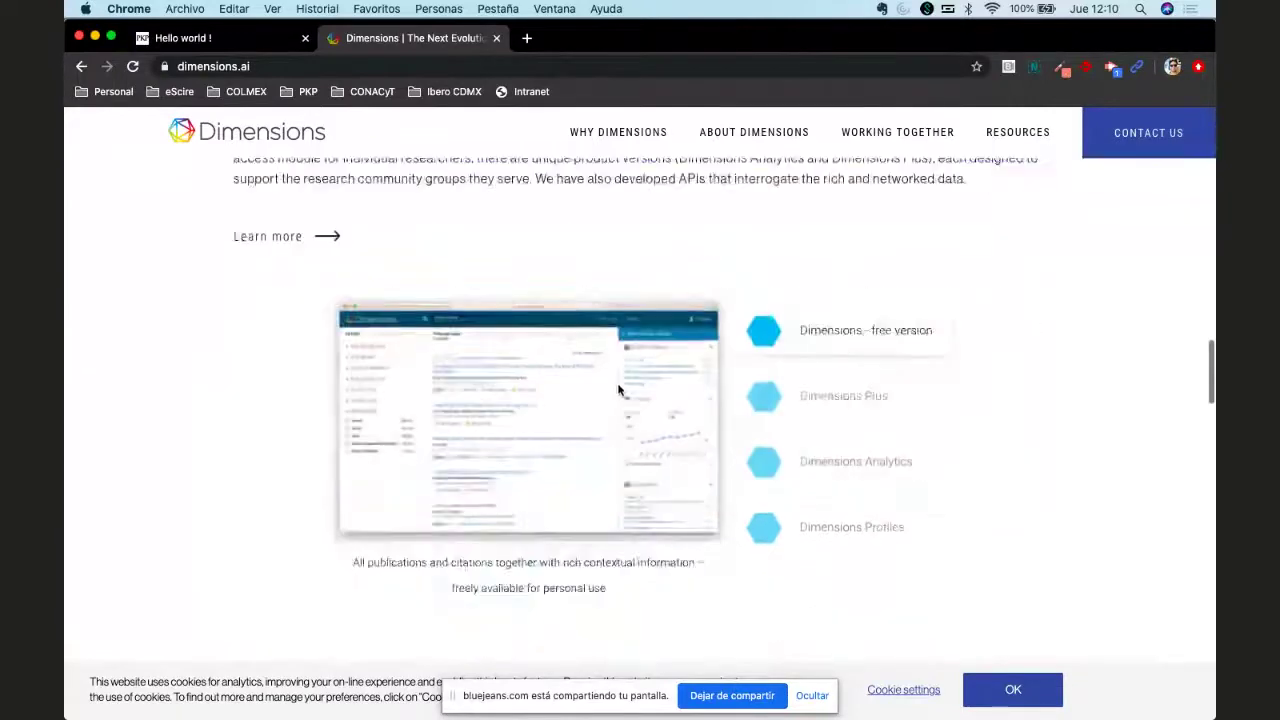
pyautogui.scroll(-7, 548, 431)
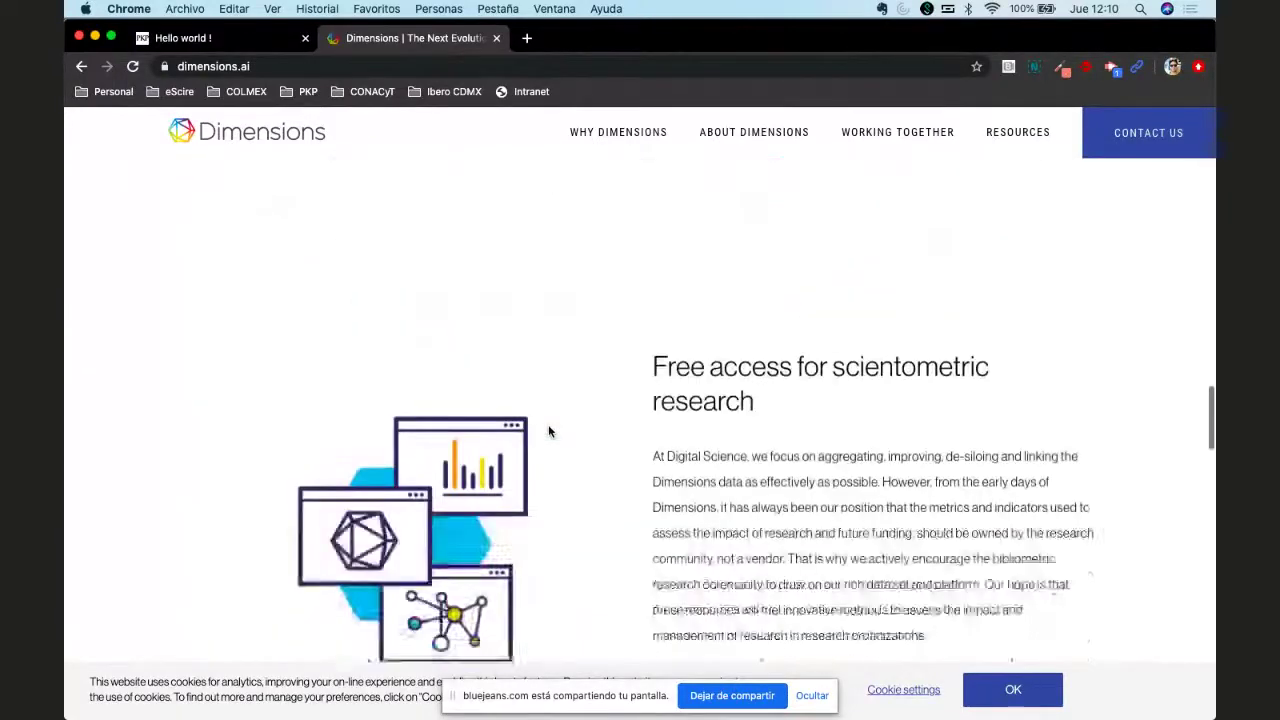
pyautogui.scroll(-12, 548, 431)
pyautogui.scroll(20, 548, 431)
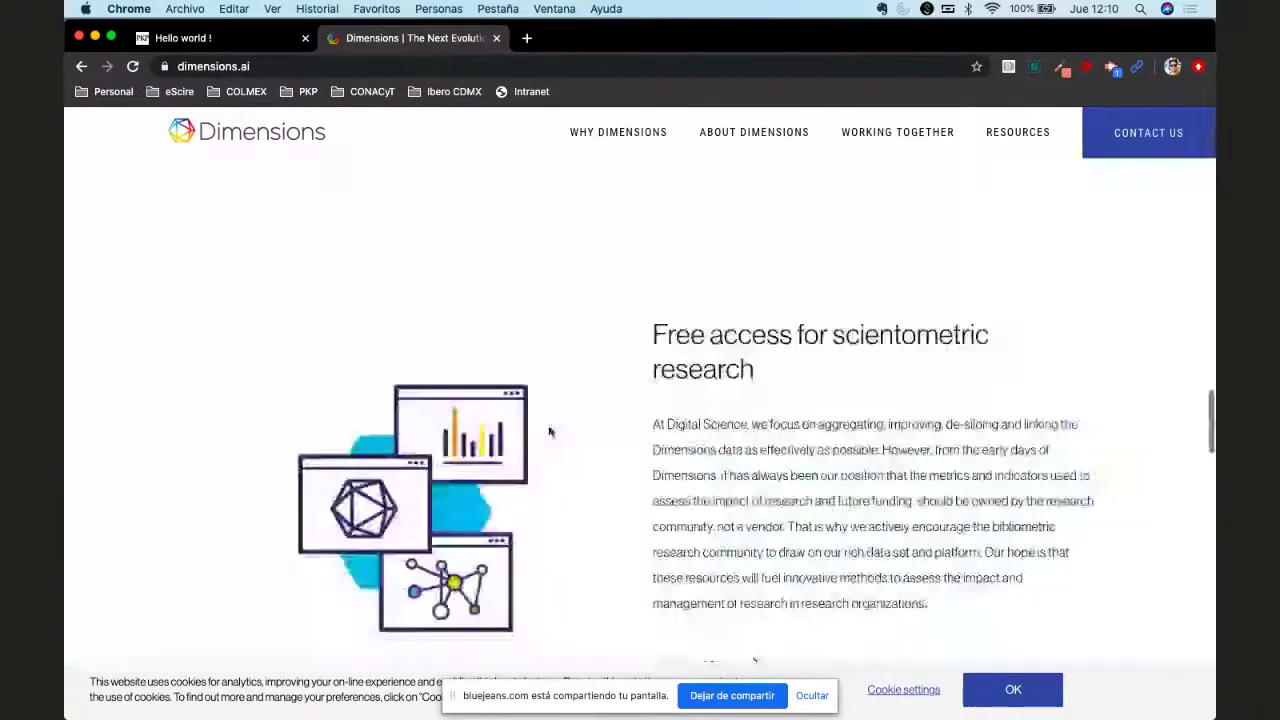
pyautogui.scroll(8, 548, 431)
pyautogui.moveTo(755, 135)
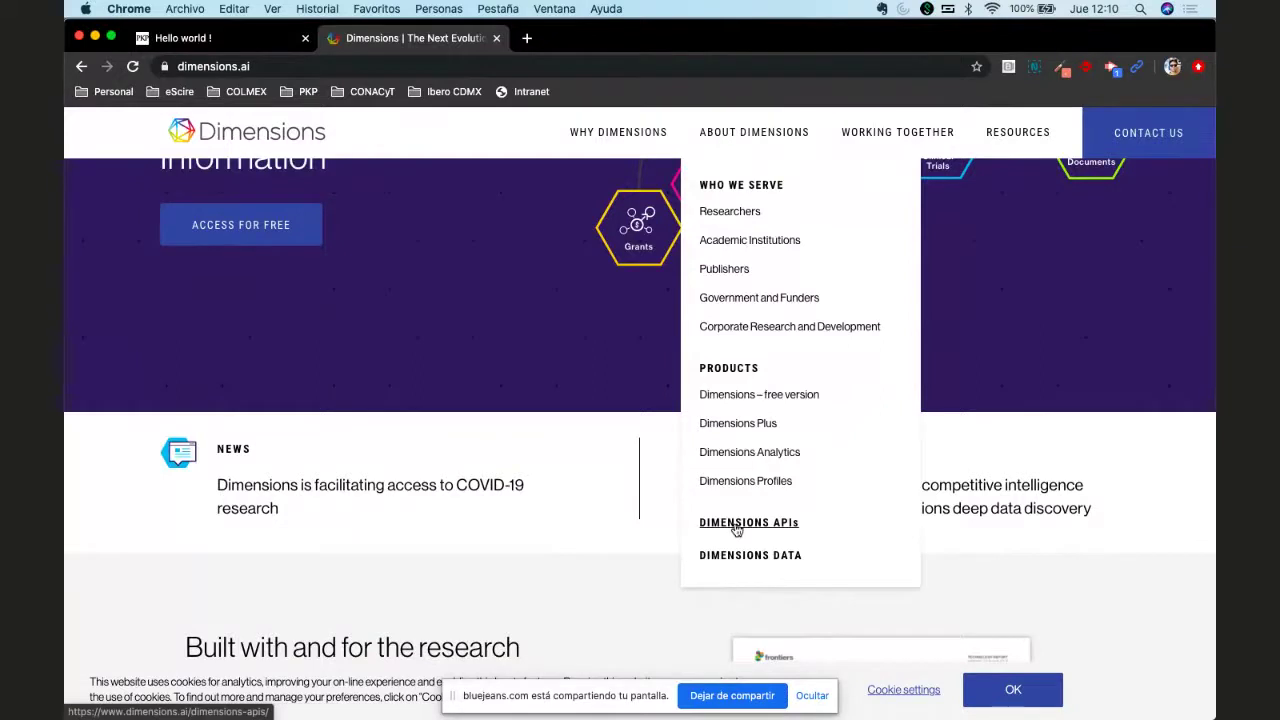
# Step: Search Google for "dimensions examples" in the current tab
pyautogui.click(523, 69)
pyautogui.write('https://www.dimensions')
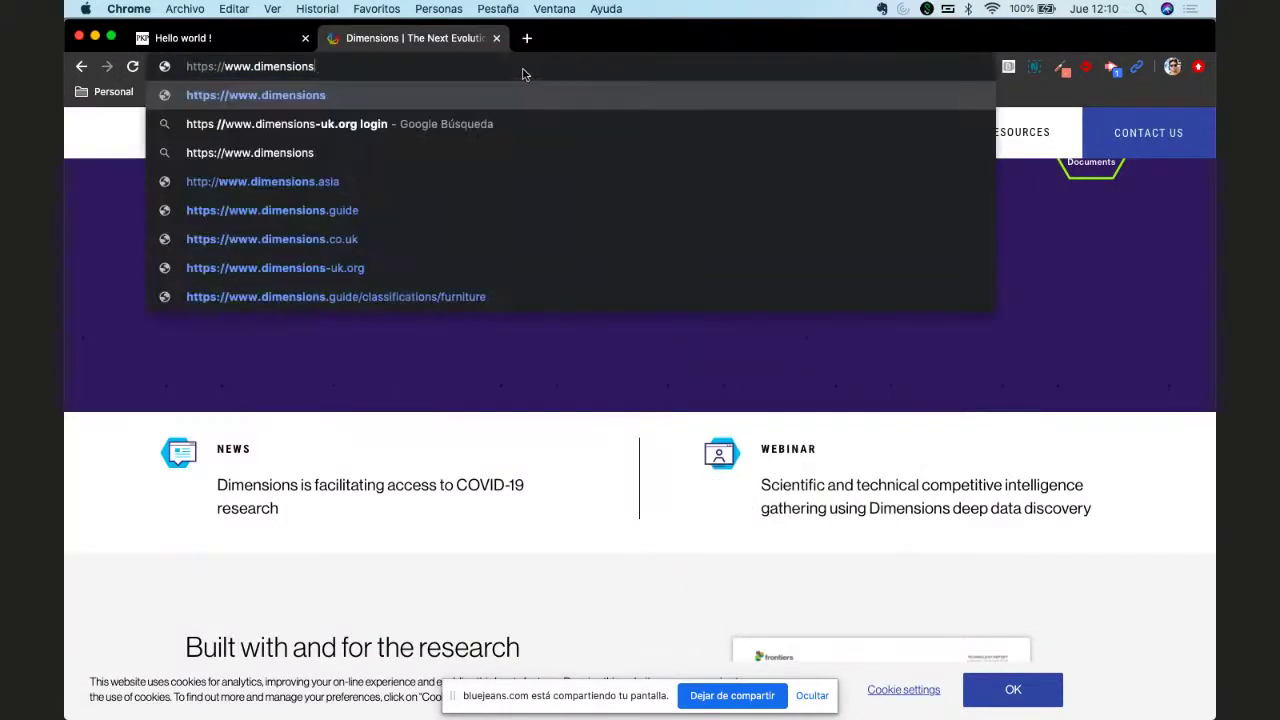
pyautogui.press('super+Left')
pyautogui.press('Delete')
pyautogui.press('Delete')
pyautogui.press('Delete')
pyautogui.press('Delete')
pyautogui.press('Delete')
pyautogui.press('Delete')
pyautogui.press('Delete')
pyautogui.press('Delete')
pyautogui.press('Delete')
pyautogui.press('Delete')
pyautogui.press('Delete')
pyautogui.press('Delete')
pyautogui.press('Delete')
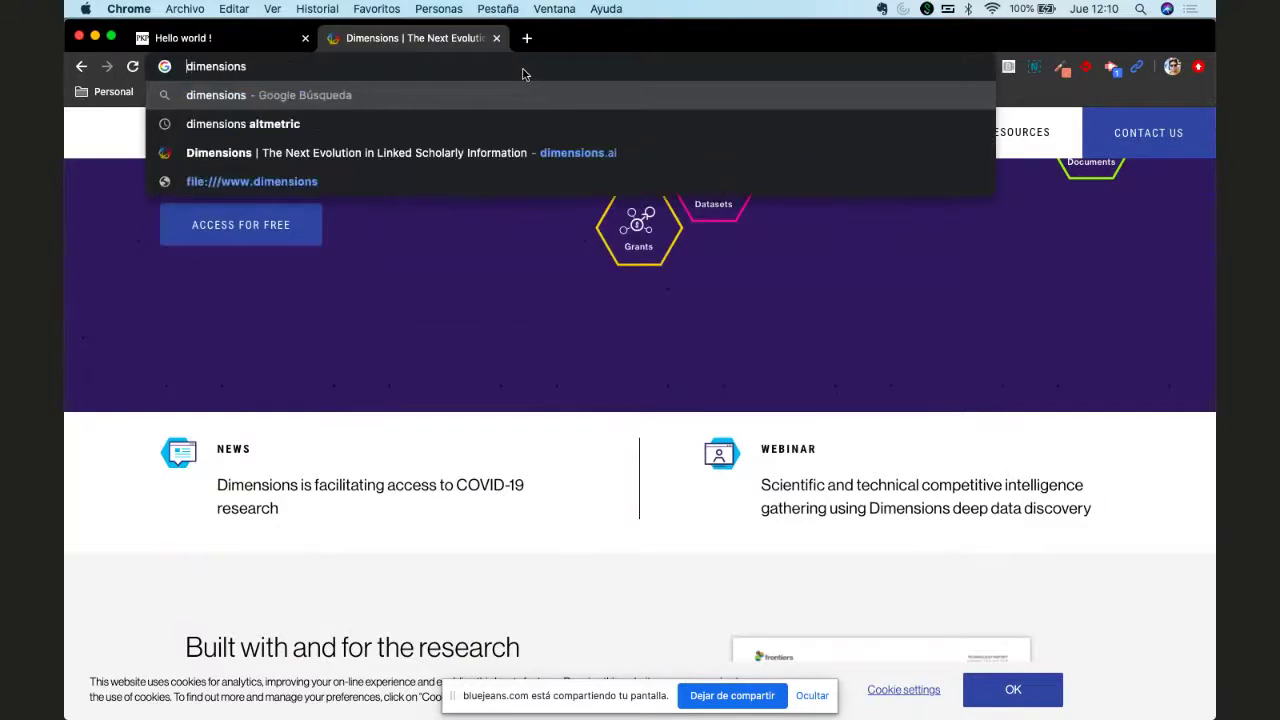
pyautogui.write('d')
pyautogui.press('super+Right')
pyautogui.write('ex')
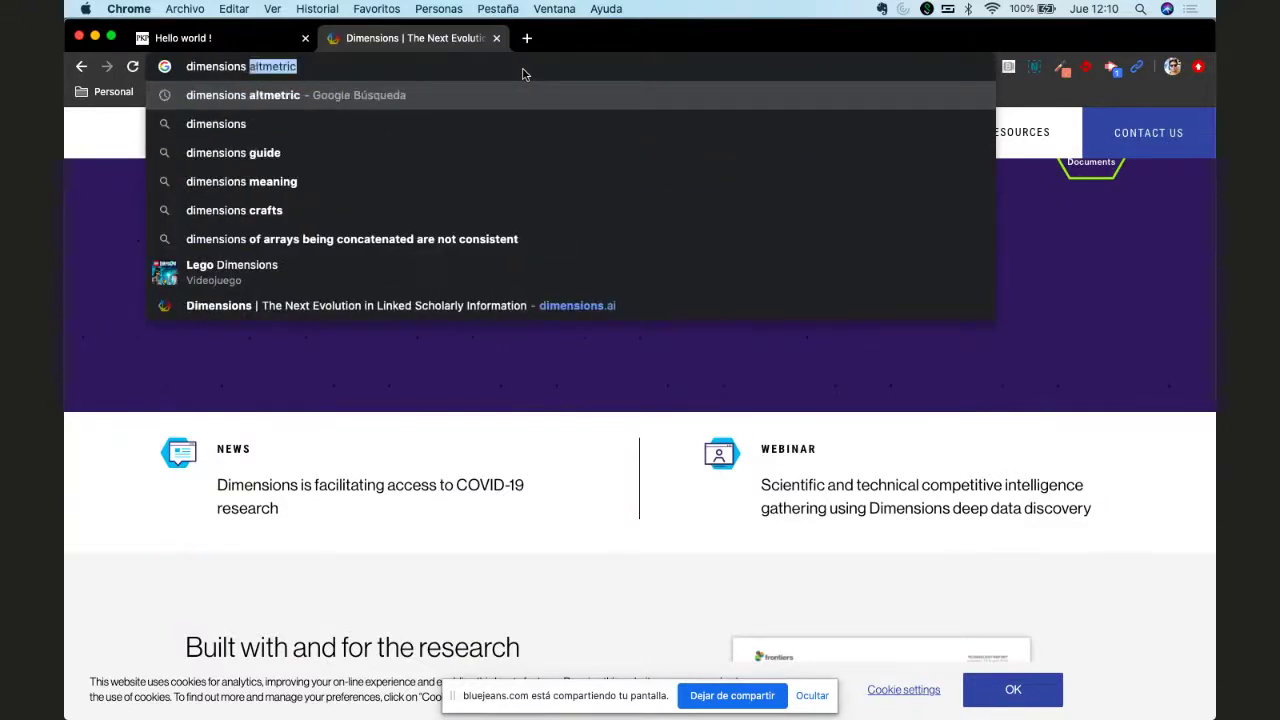
pyautogui.write('amples')
pyautogui.press('Return')
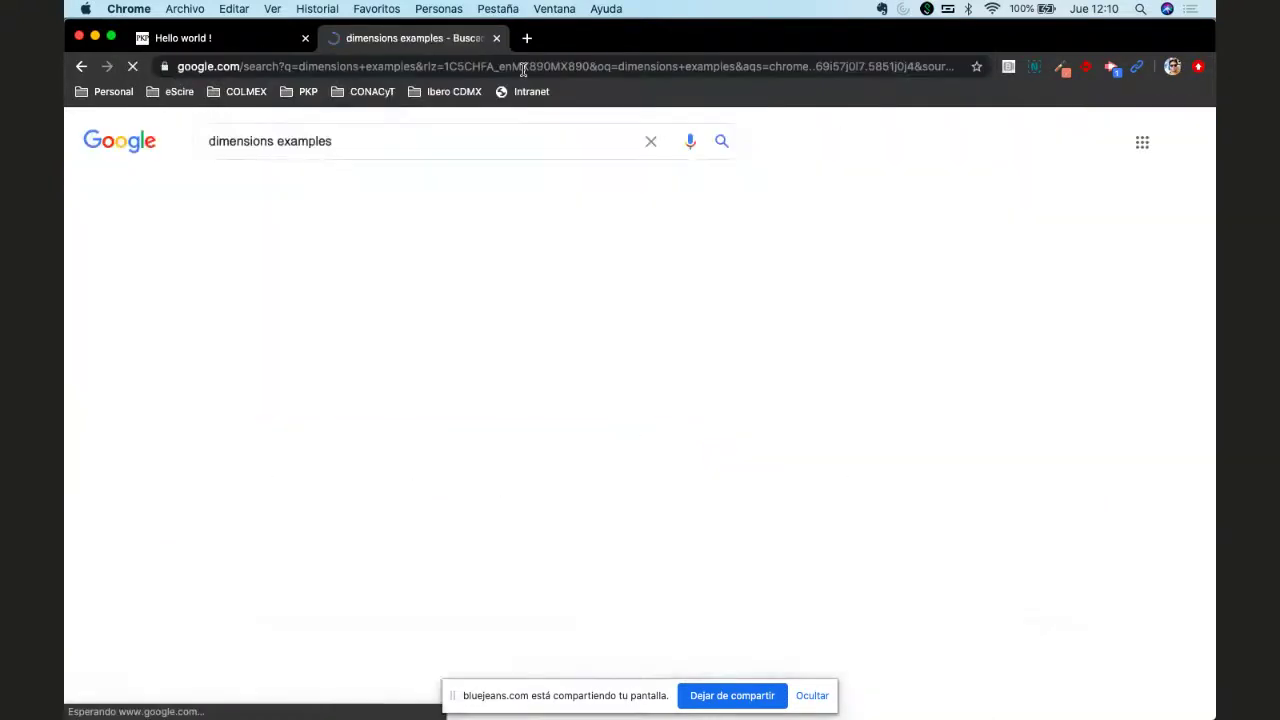
# Step: Open the SplashLearn result "What is Dimensions? - Definition, Facts and Examples" in a new tab, check its content, and close it
pyautogui.scroll(-5, 850, 340)
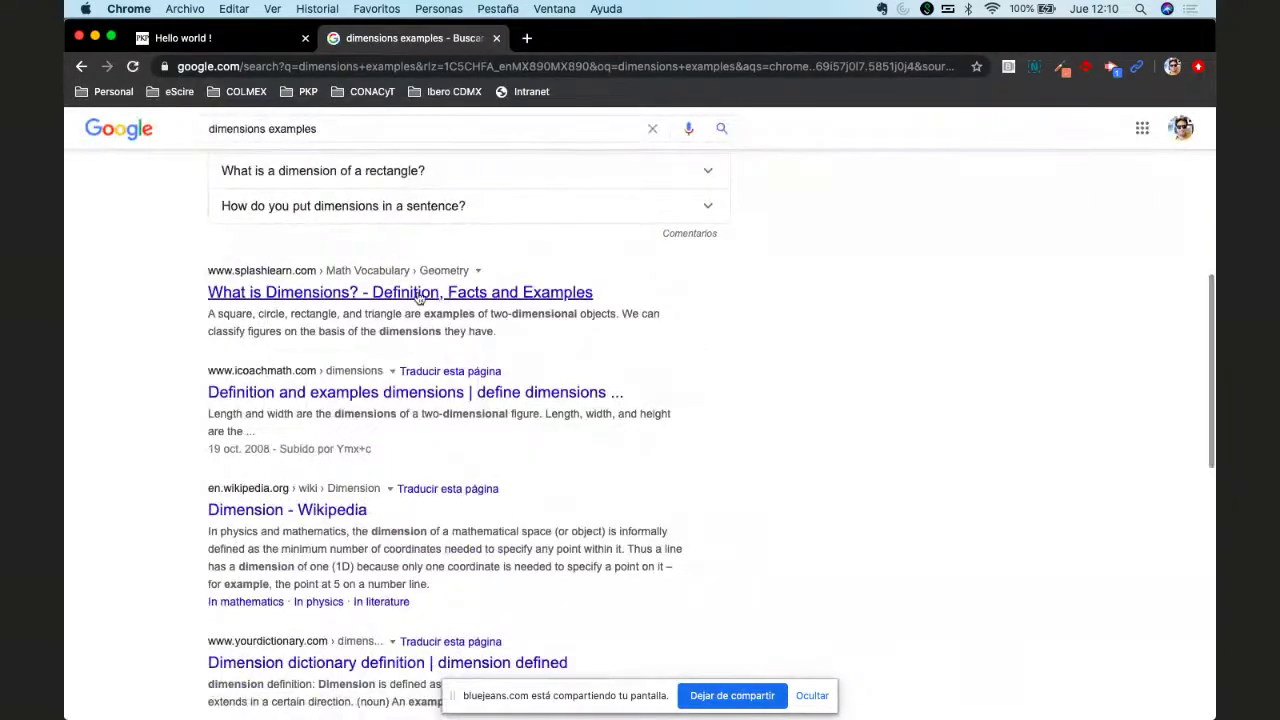
pyautogui.rightClick(426, 297)
pyautogui.click(430, 299)
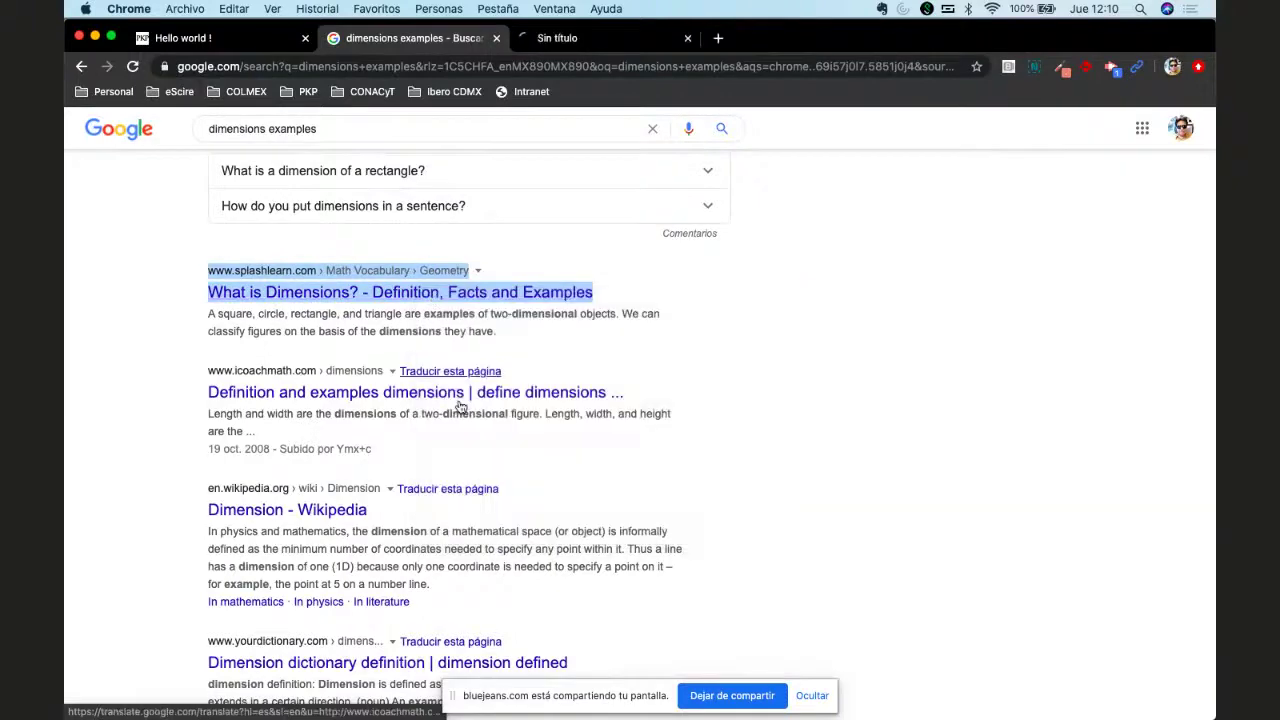
pyautogui.scroll(-1, 460, 405)
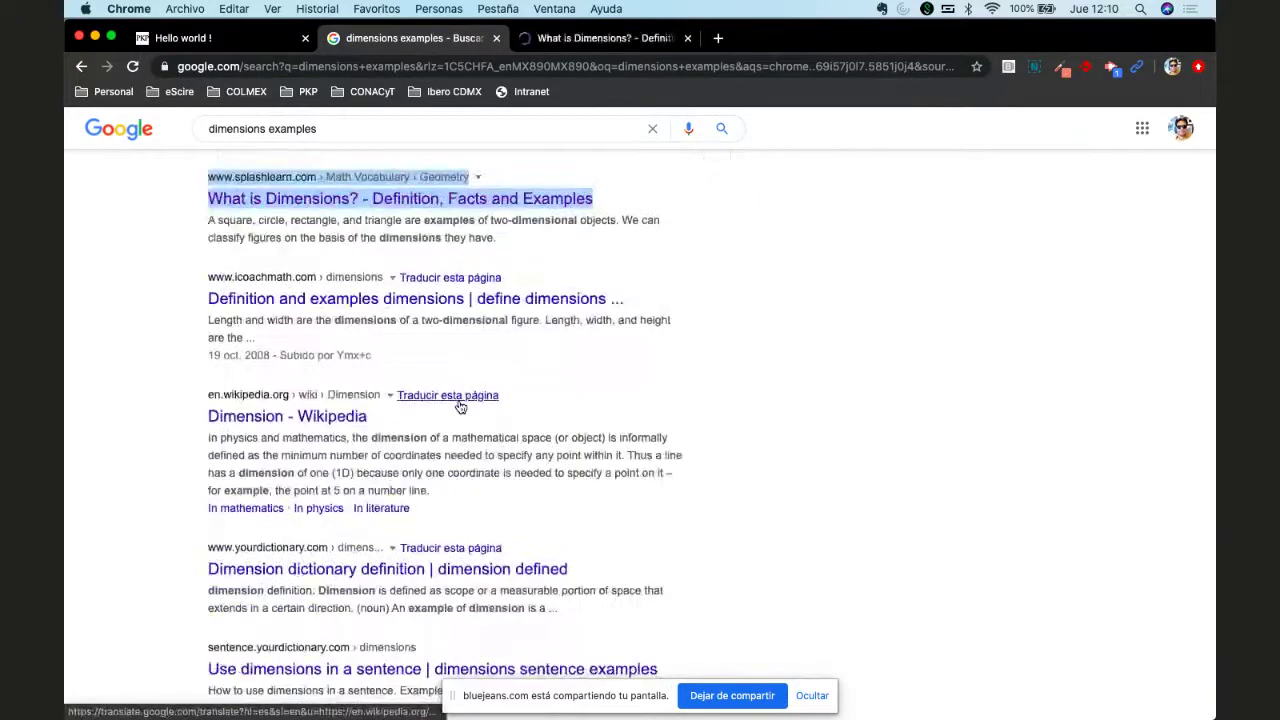
pyautogui.scroll(3, 457, 406)
pyautogui.click(591, 37)
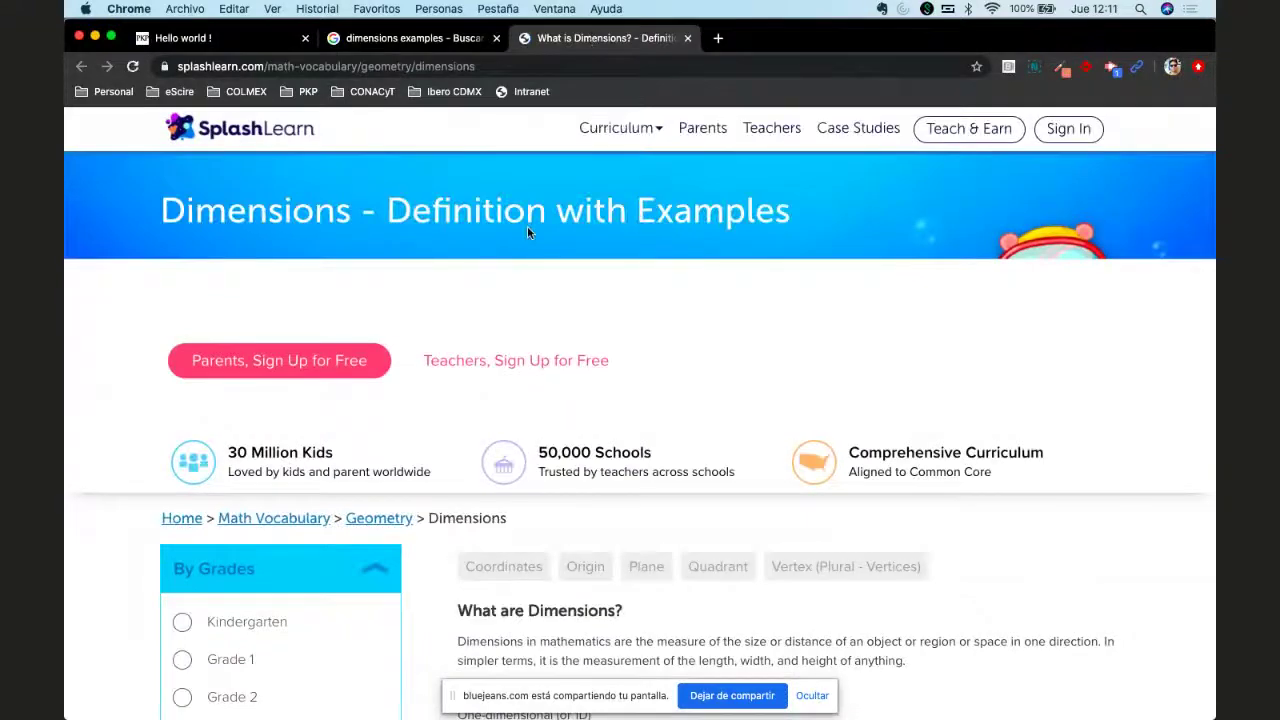
pyautogui.scroll(-5, 527, 232)
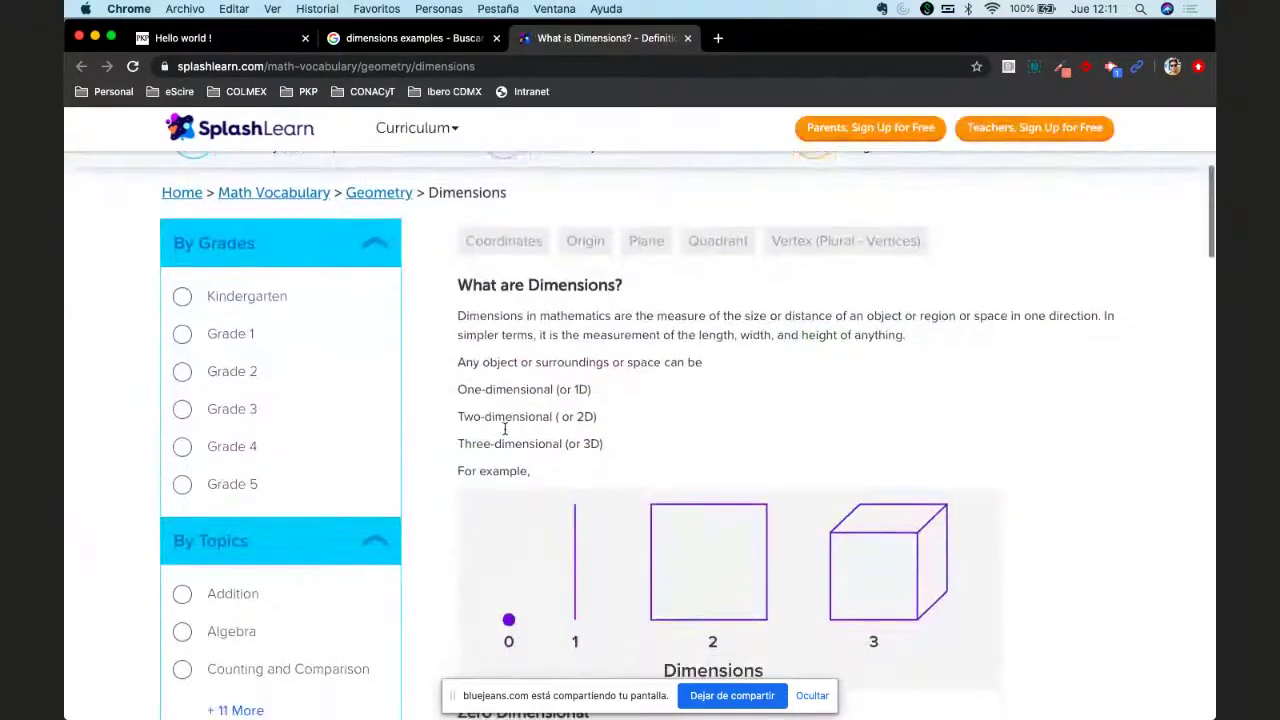
pyautogui.click(686, 38)
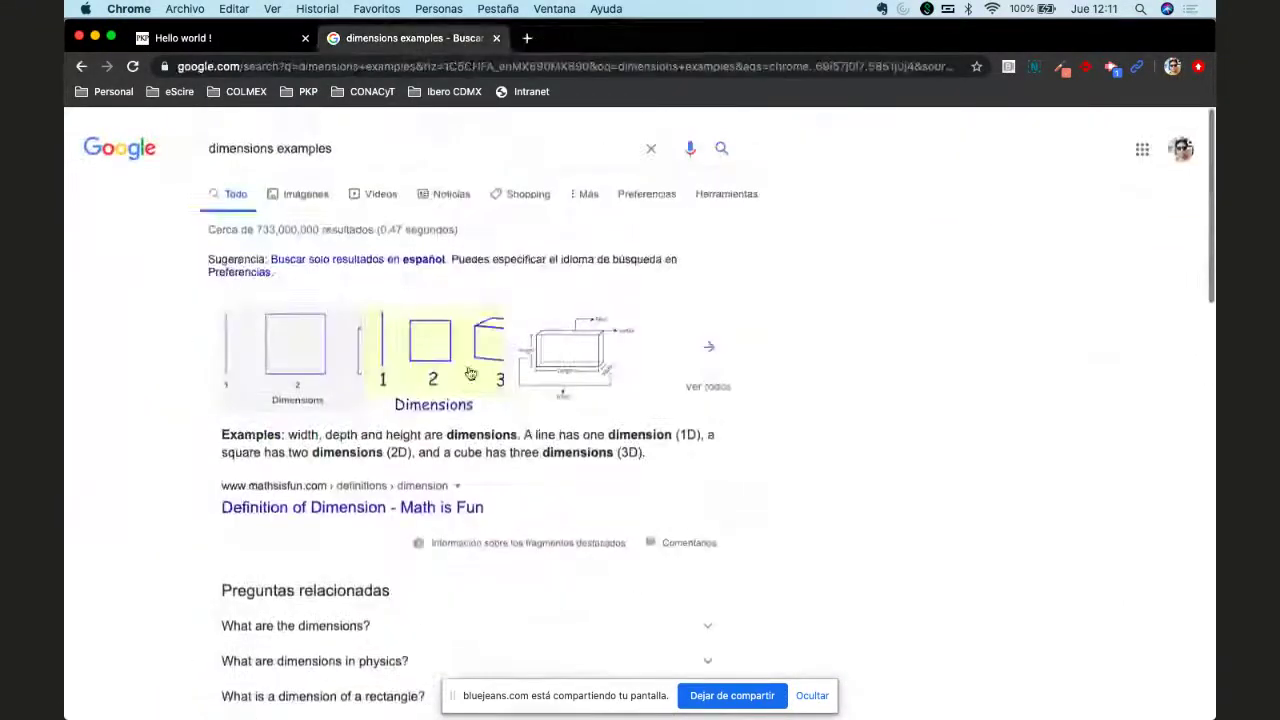
# Step: Change the search query to "dimensions ojs" and look over the results
pyautogui.doubleClick(298, 141)
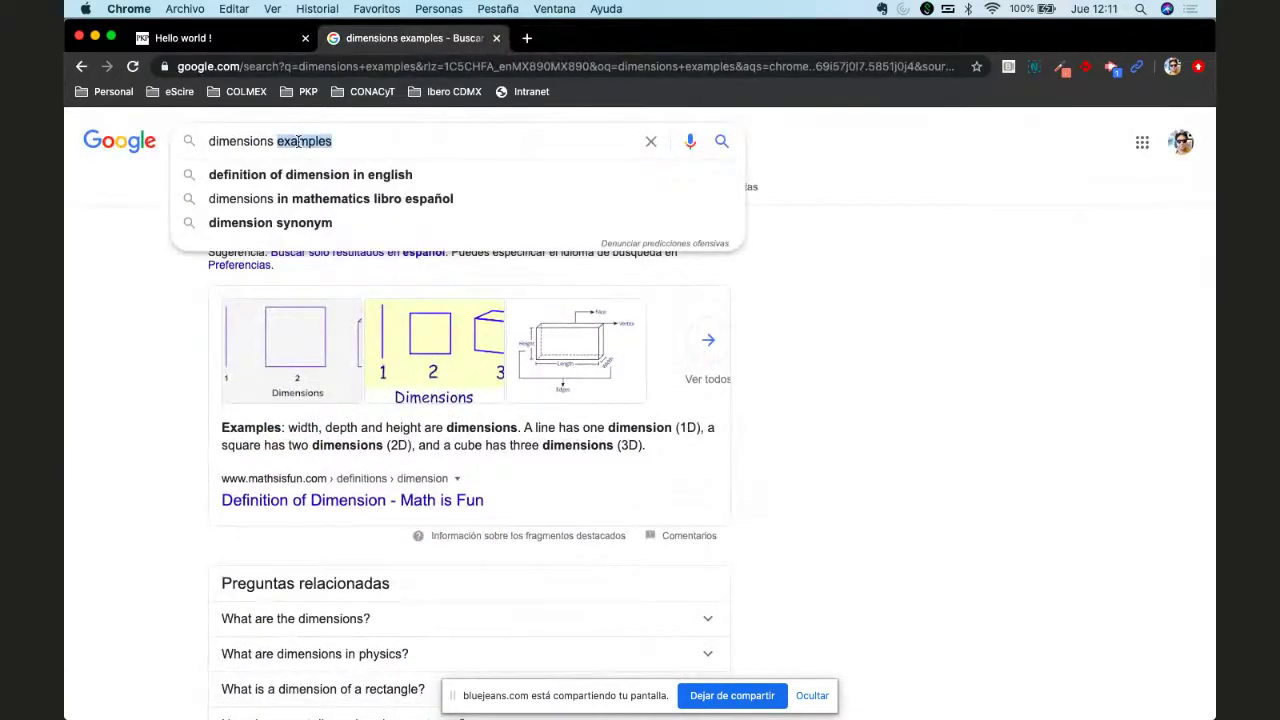
pyautogui.write('ojs')
pyautogui.press('Return')
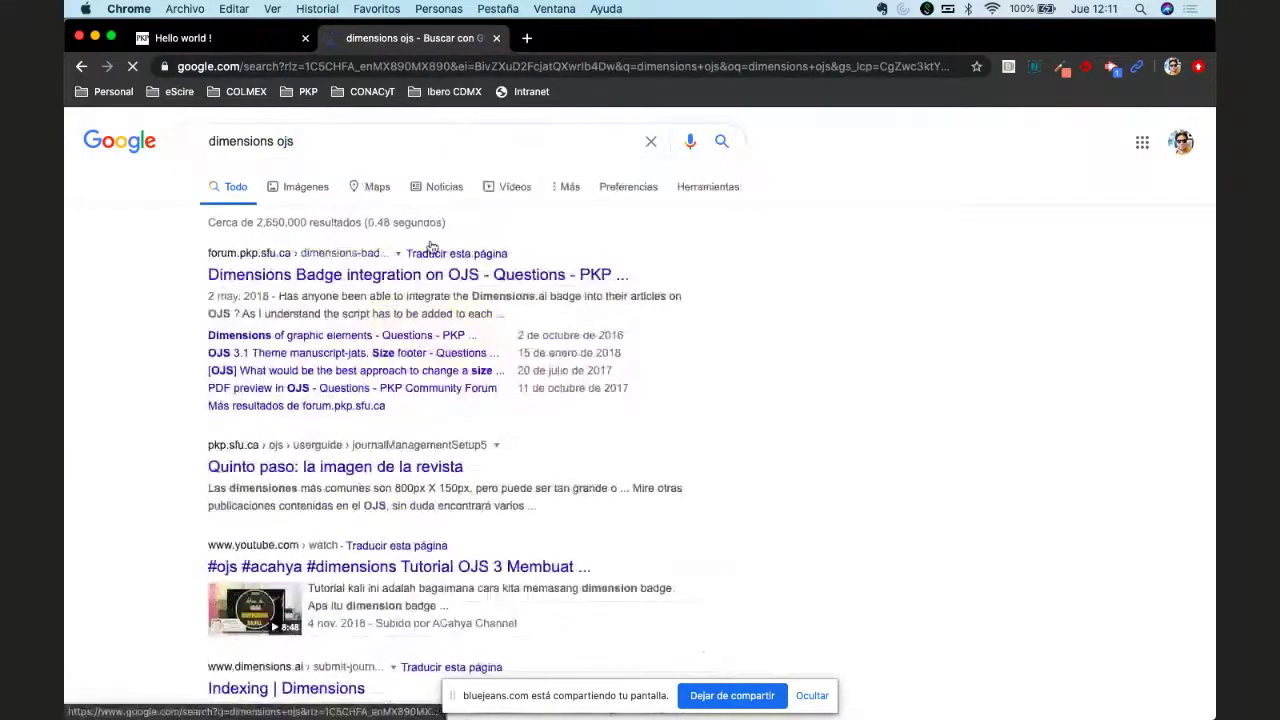
pyautogui.rightClick(395, 276)
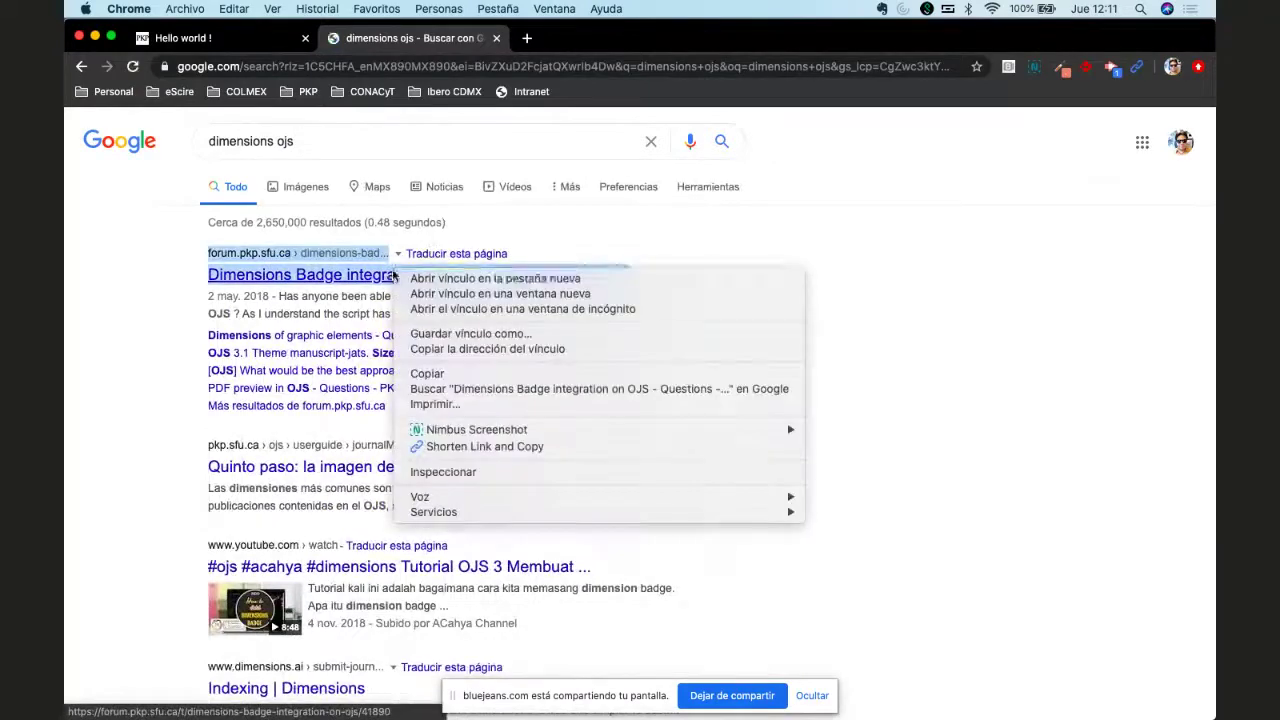
pyautogui.click(904, 467)
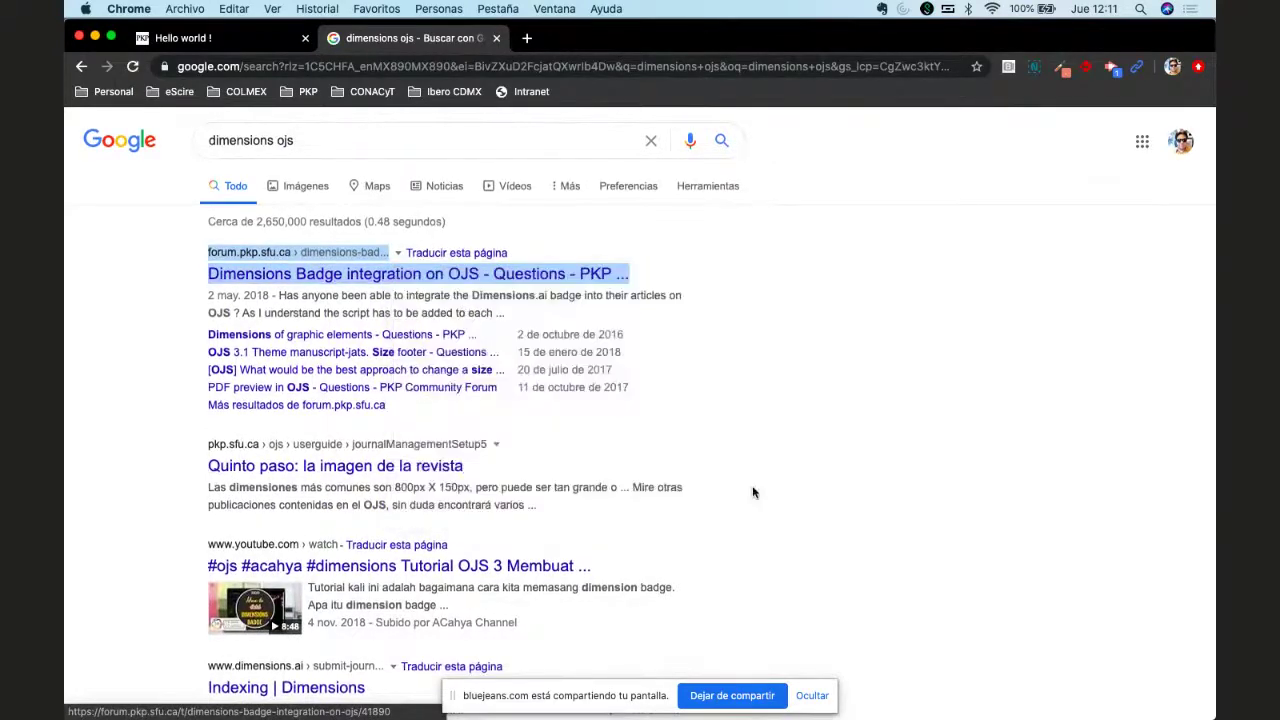
pyautogui.scroll(-3, 752, 491)
pyautogui.scroll(4, 752, 491)
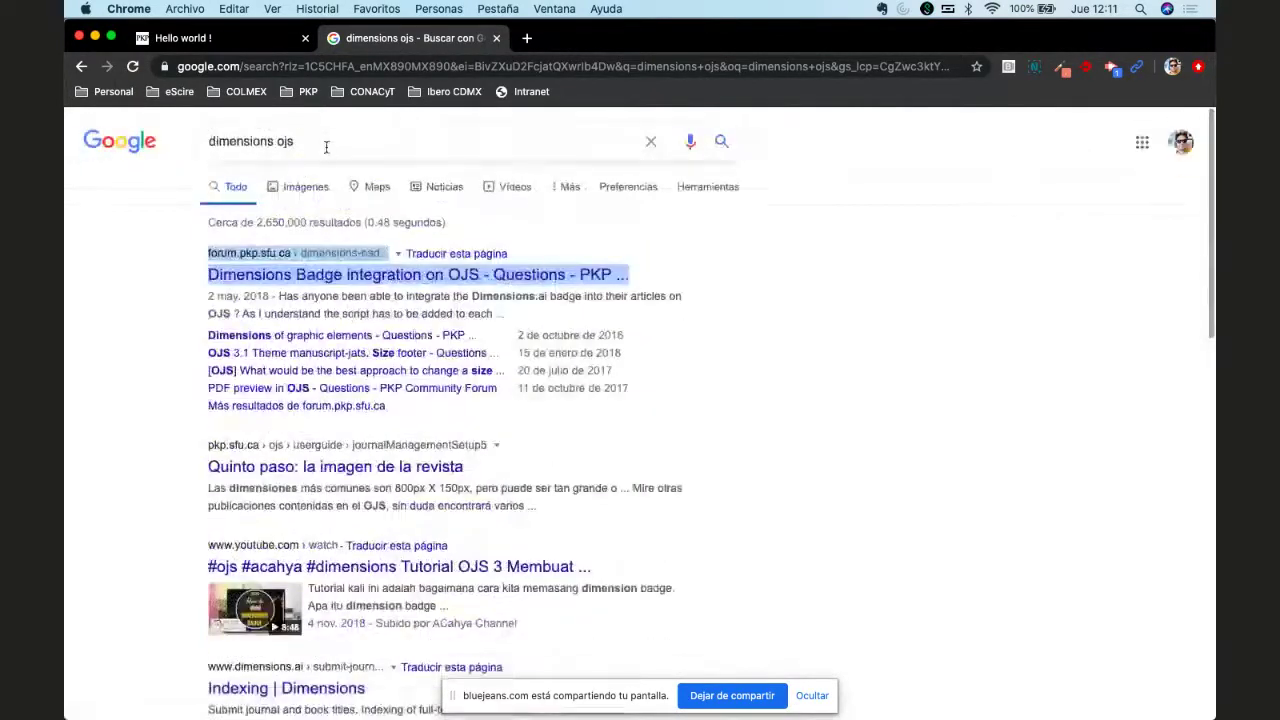
# Step: Change the search query to "dimensions badges html" and run the search
pyautogui.doubleClick(326, 146)
pyautogui.press('BackSpace')
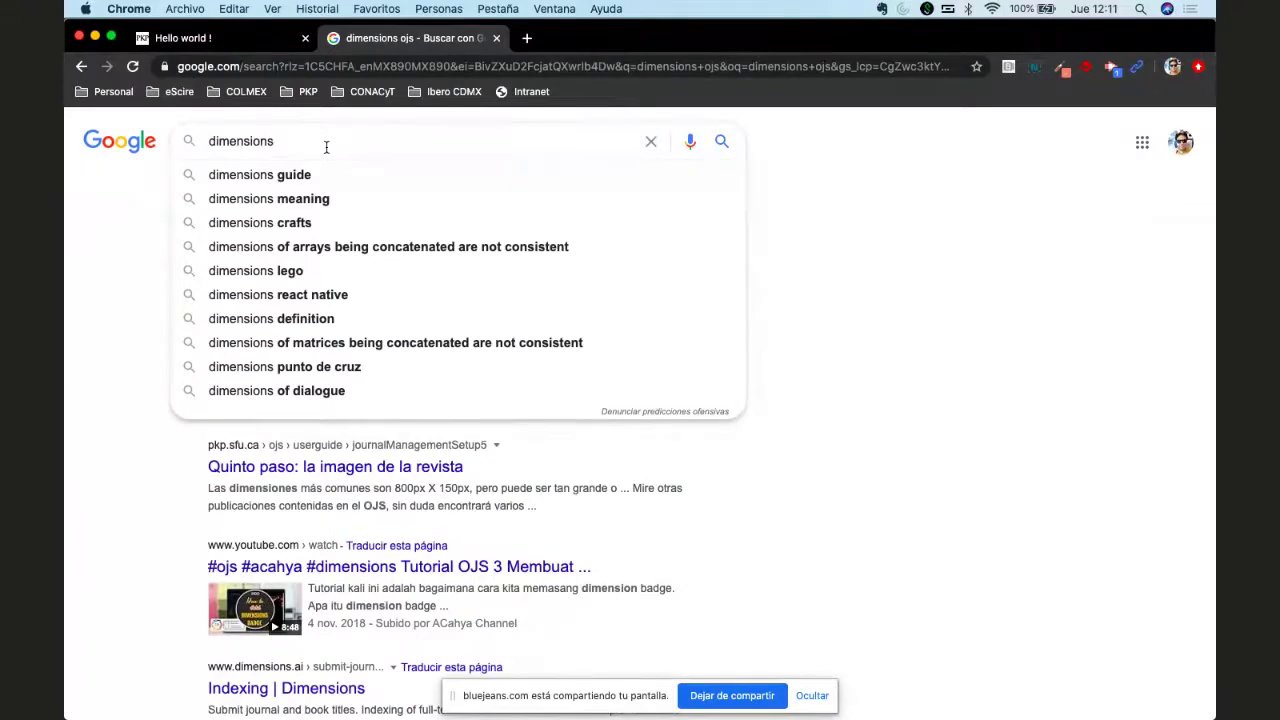
pyautogui.write('badges html')
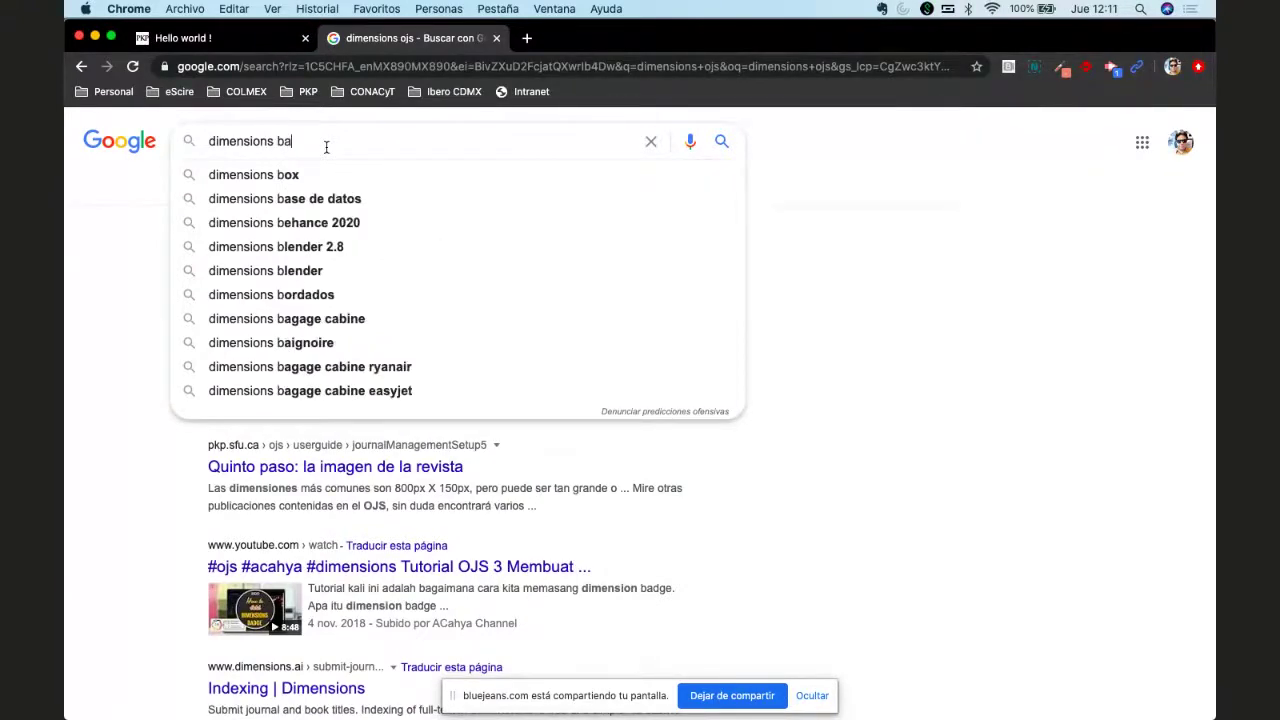
pyautogui.press('Return')
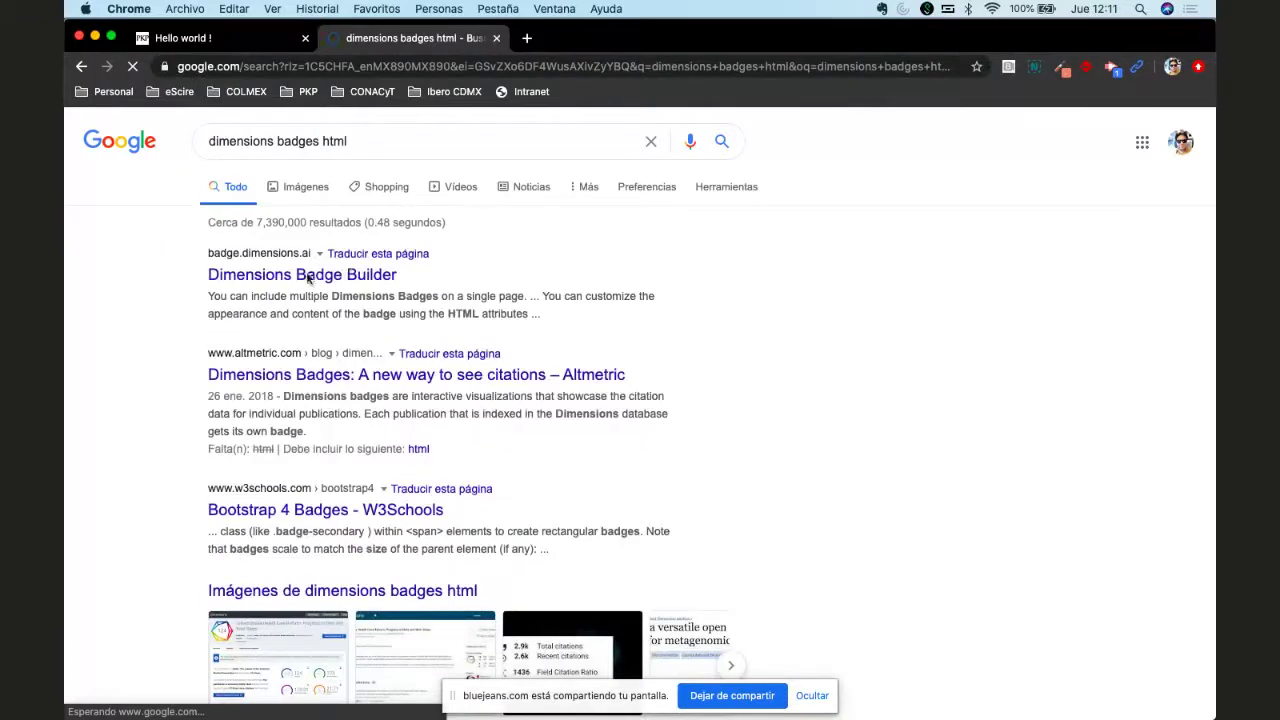
# Step: Open the Dimensions Badge Builder result in a new tab and switch to it to view the Dimensions Badges introduction
pyautogui.rightClick(296, 370)
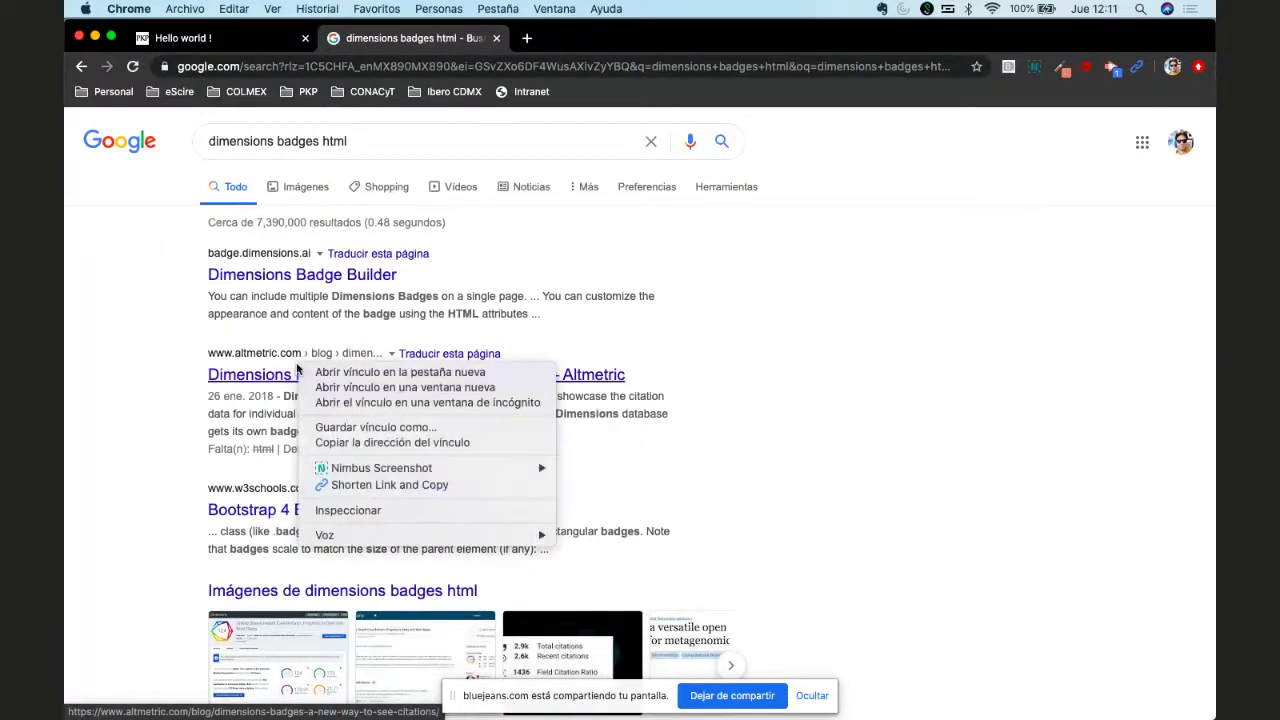
pyautogui.click(290, 344)
pyautogui.rightClick(278, 273)
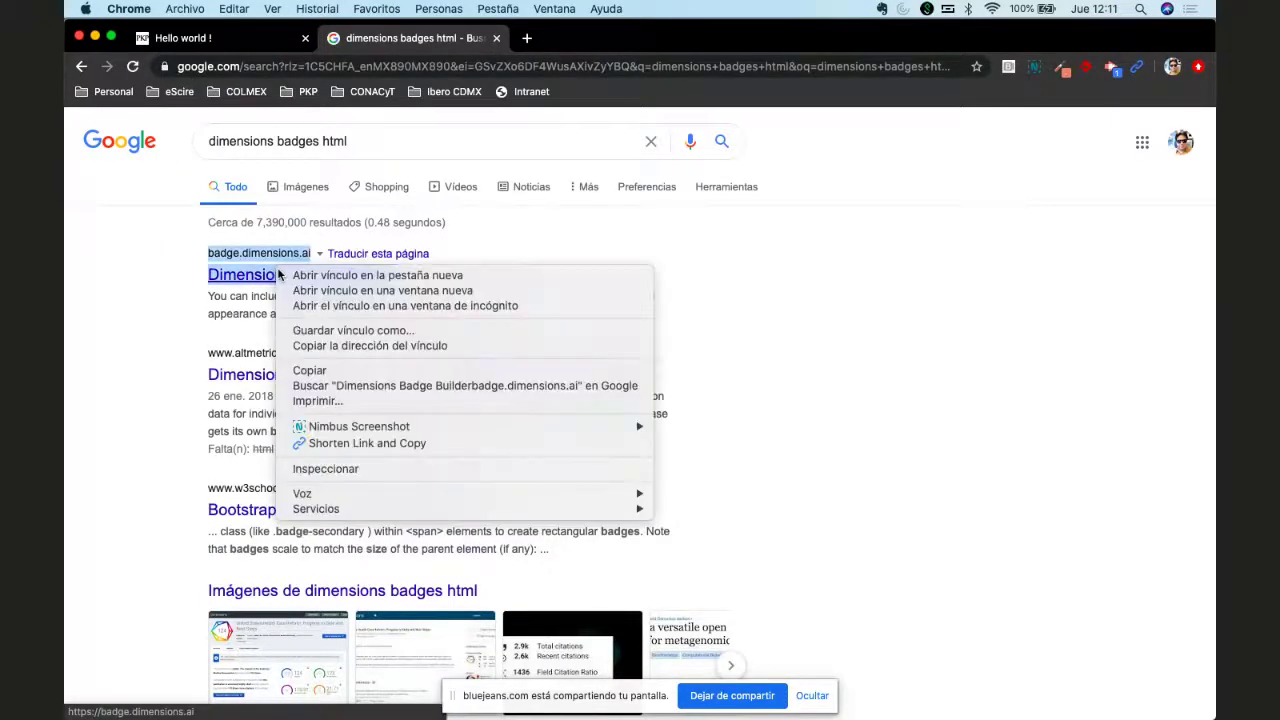
pyautogui.click(330, 275)
pyautogui.click(601, 45)
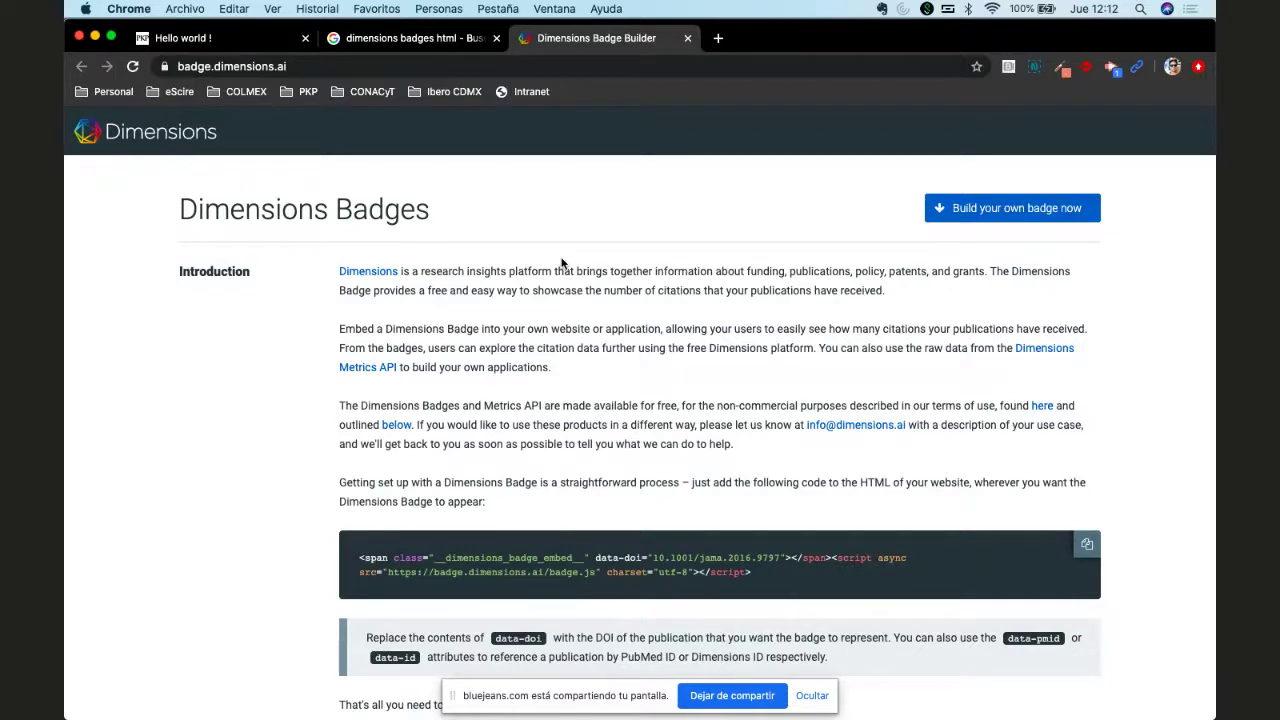
# Step: Return to the Google results, search again for "dimensions ojs", and open the PKP forum thread about Dimensions Badge integration on OJS
pyautogui.click(400, 40)
pyautogui.doubleClick(348, 141)
pyautogui.press('BackSpace')
pyautogui.press('BackSpace')
pyautogui.press('BackSpace')
pyautogui.press('BackSpace')
pyautogui.press('BackSpace')
pyautogui.press('BackSpace')
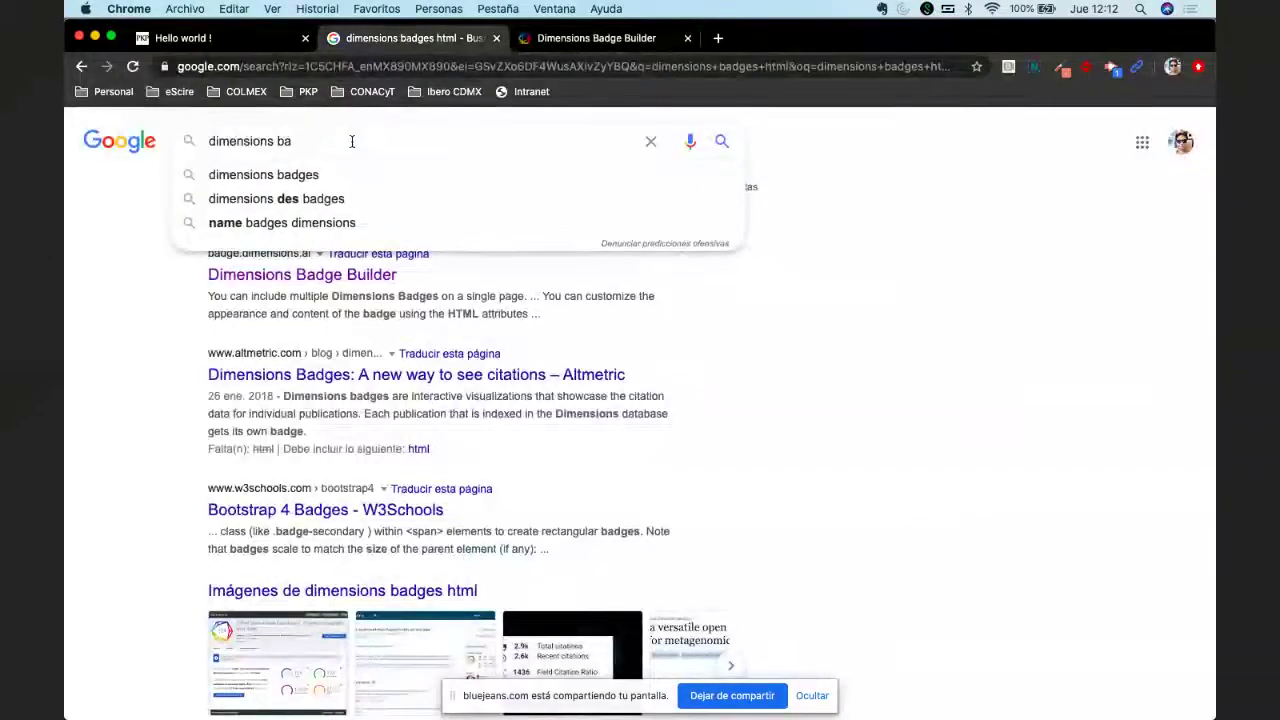
pyautogui.press('BackSpace')
pyautogui.press('BackSpace')
pyautogui.write('ojs')
pyautogui.press('Return')
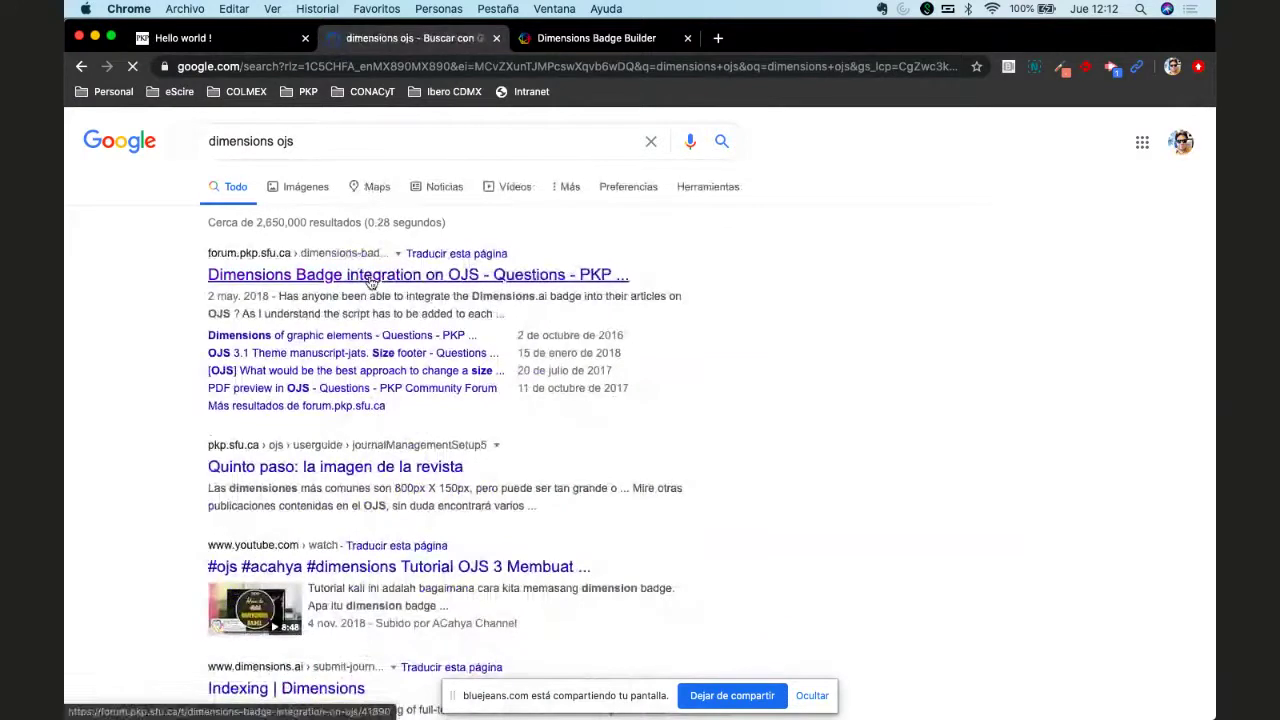
pyautogui.click(370, 282)
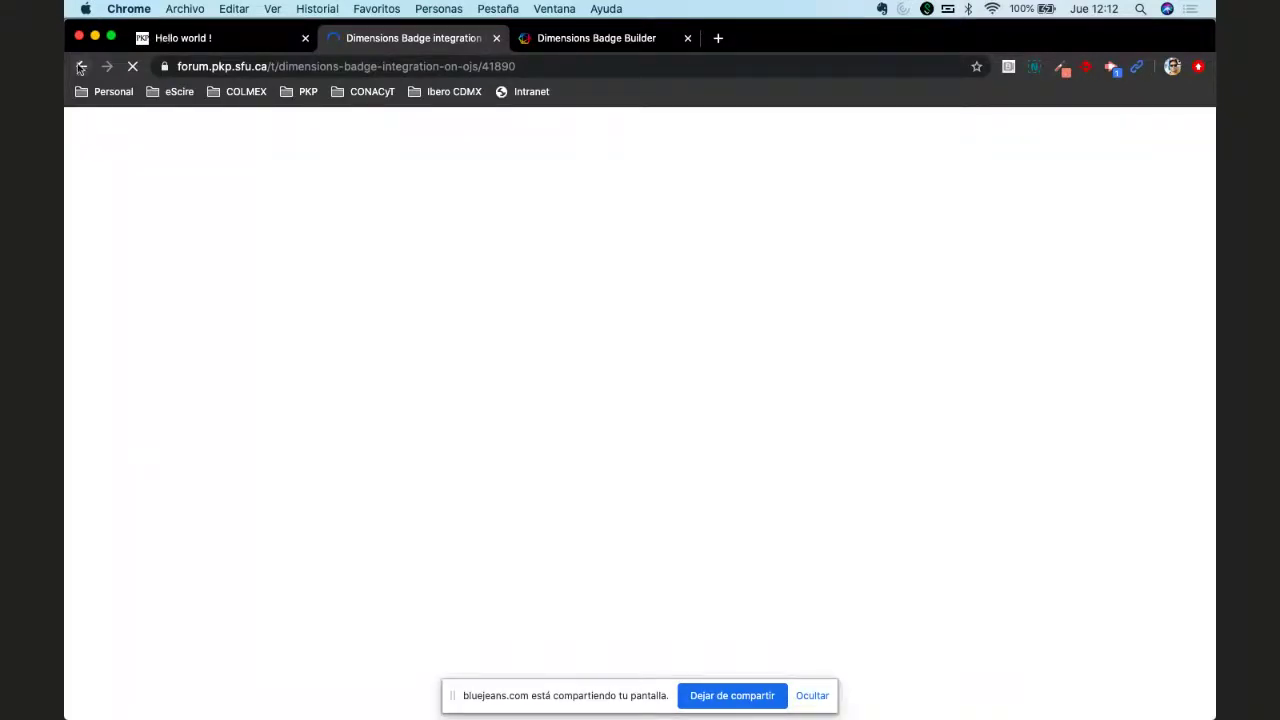
# Step: Search Google for "dimension ojs plugin" in a new tab
pyautogui.click(717, 38)
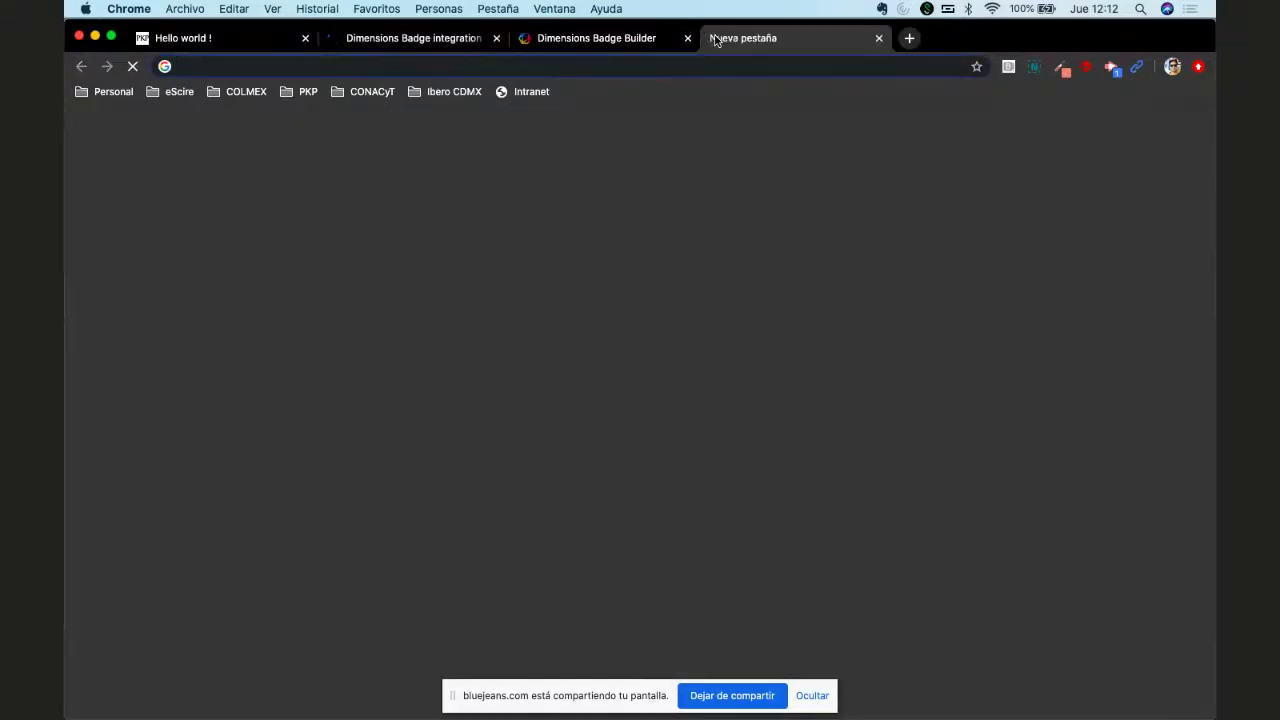
pyautogui.write('dimesnsion')
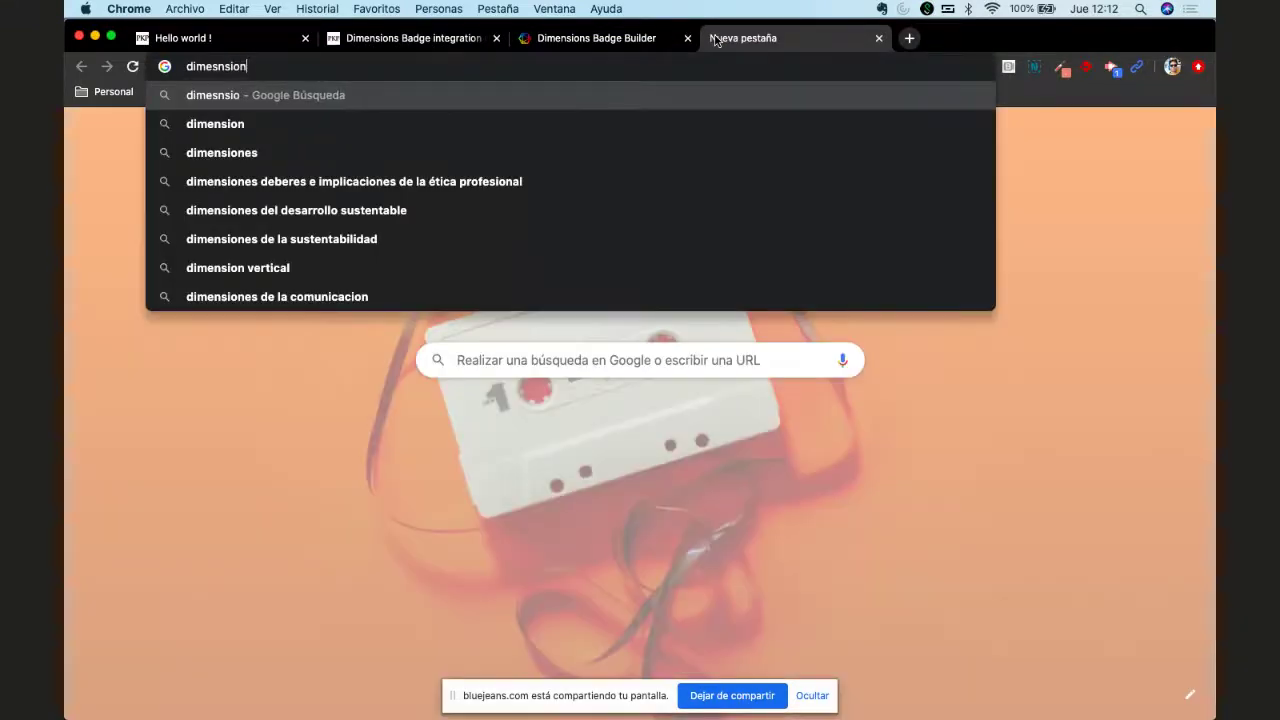
pyautogui.press('BackSpace')
pyautogui.press('BackSpace')
pyautogui.press('BackSpace')
pyautogui.press('BackSpace')
pyautogui.write('nsion')
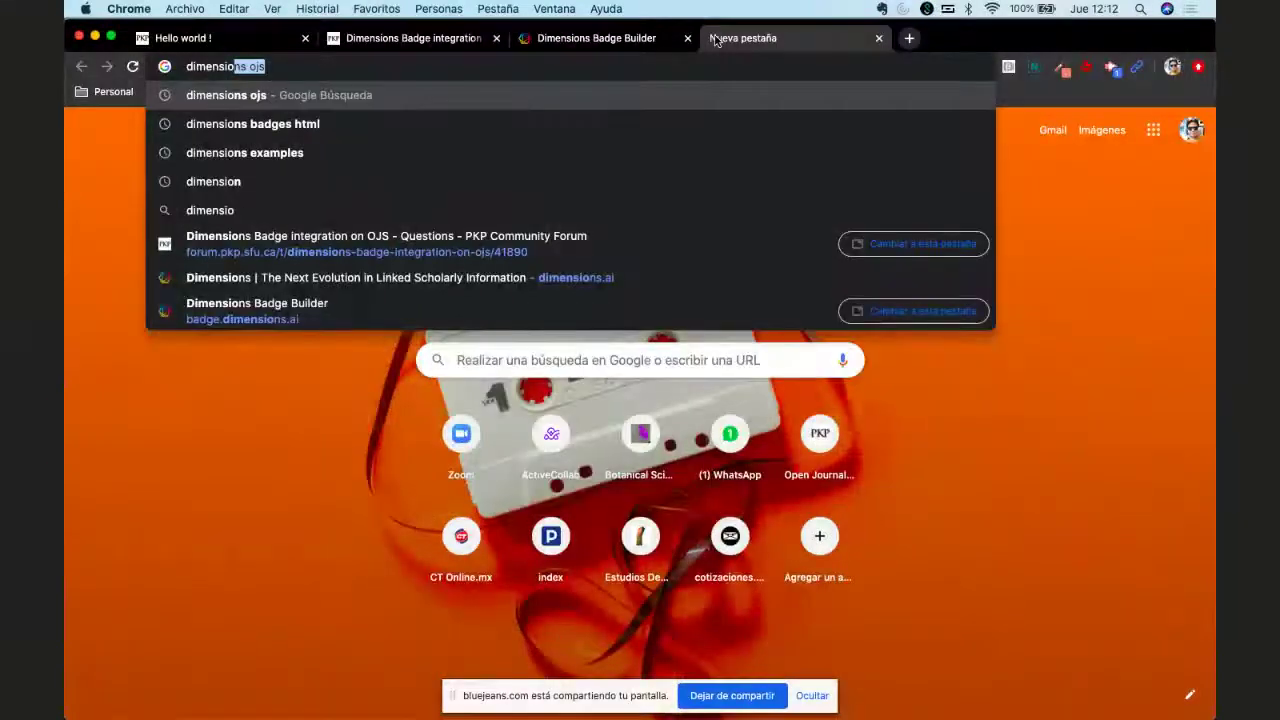
pyautogui.press('BackSpace')
pyautogui.write('ojs plugin')
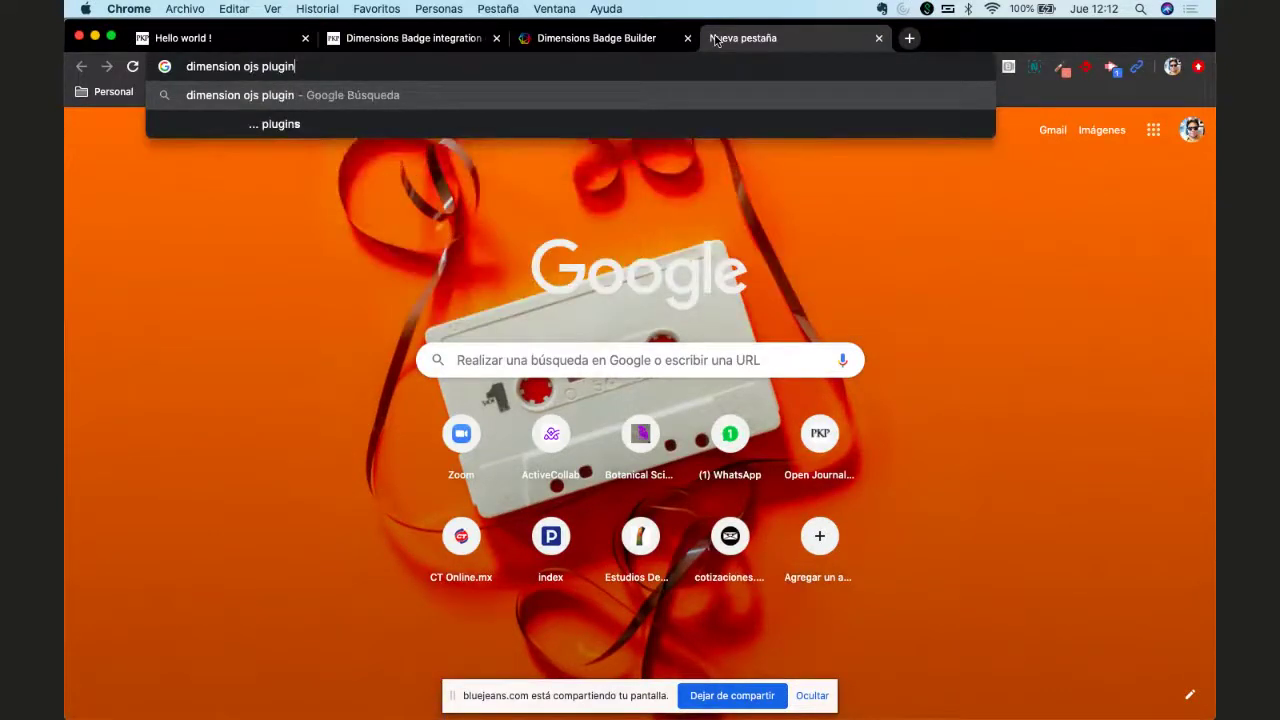
pyautogui.press('Return')
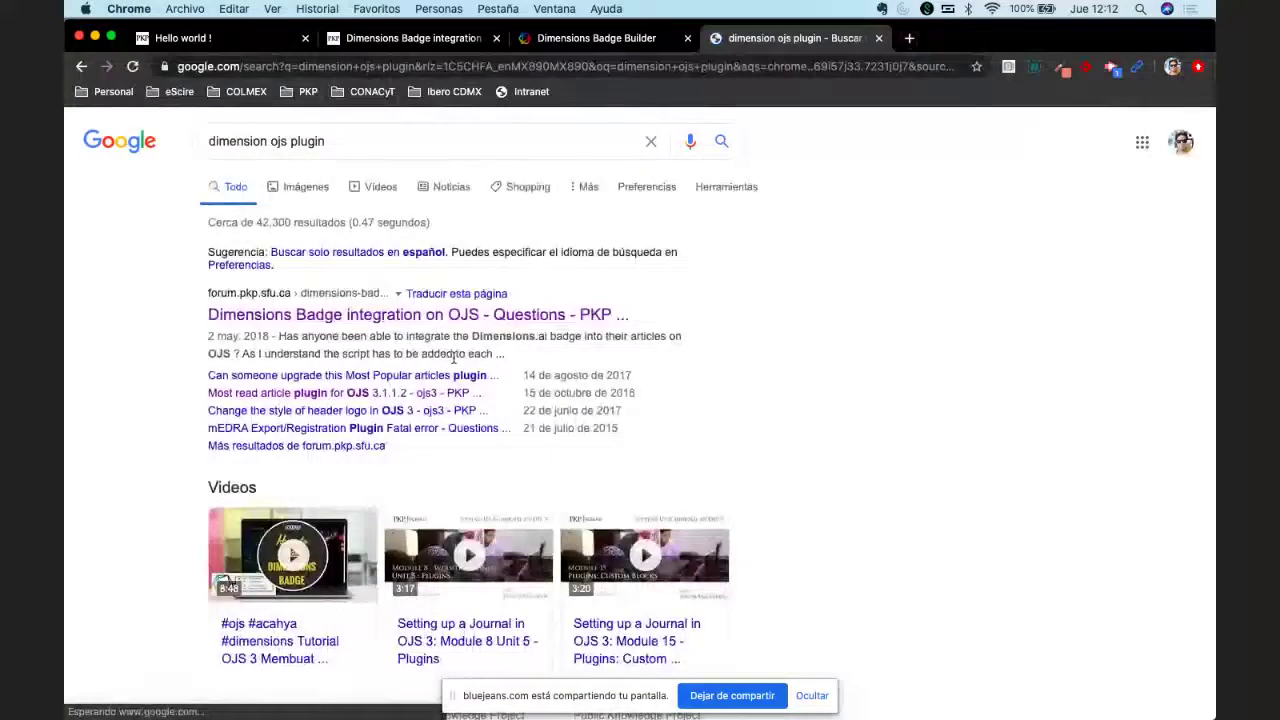
# Step: Read the replies in the Dimensions Badge forum thread, check the linked article_details.tpl template in a new tab, and return to the thread
pyautogui.click(389, 39)
pyautogui.scroll(-10, 177, 478)
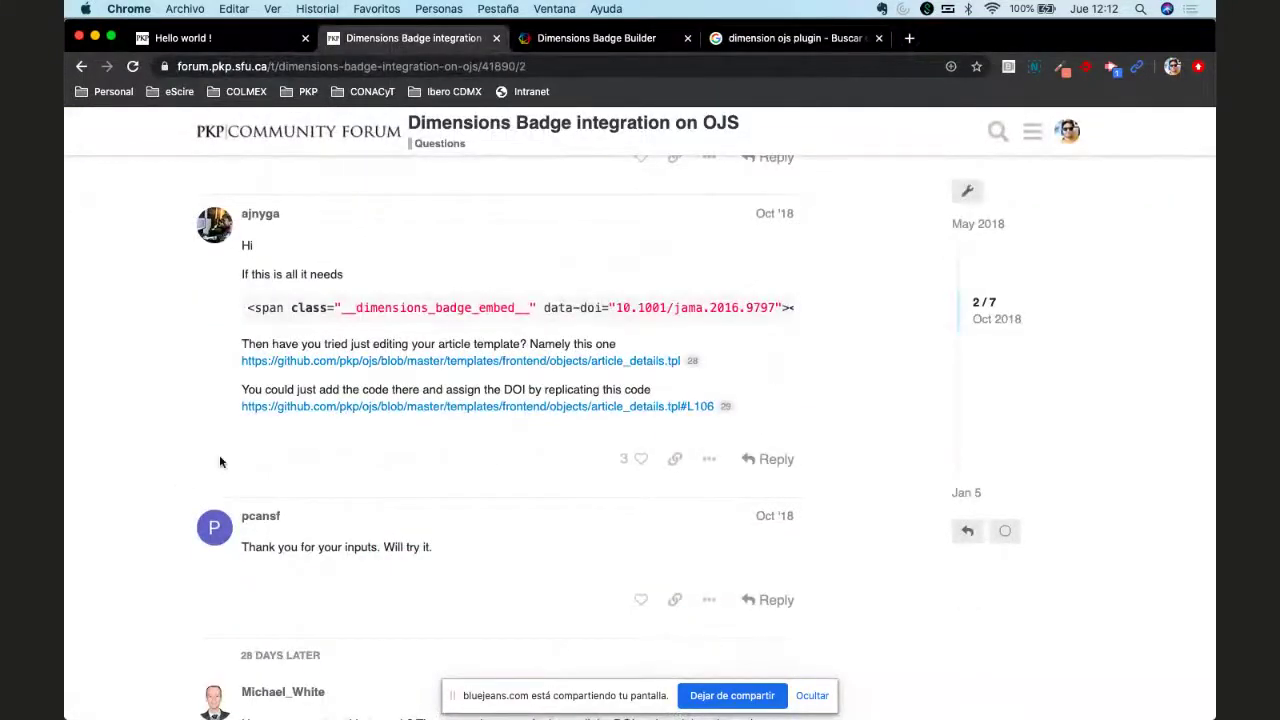
pyautogui.rightClick(498, 360)
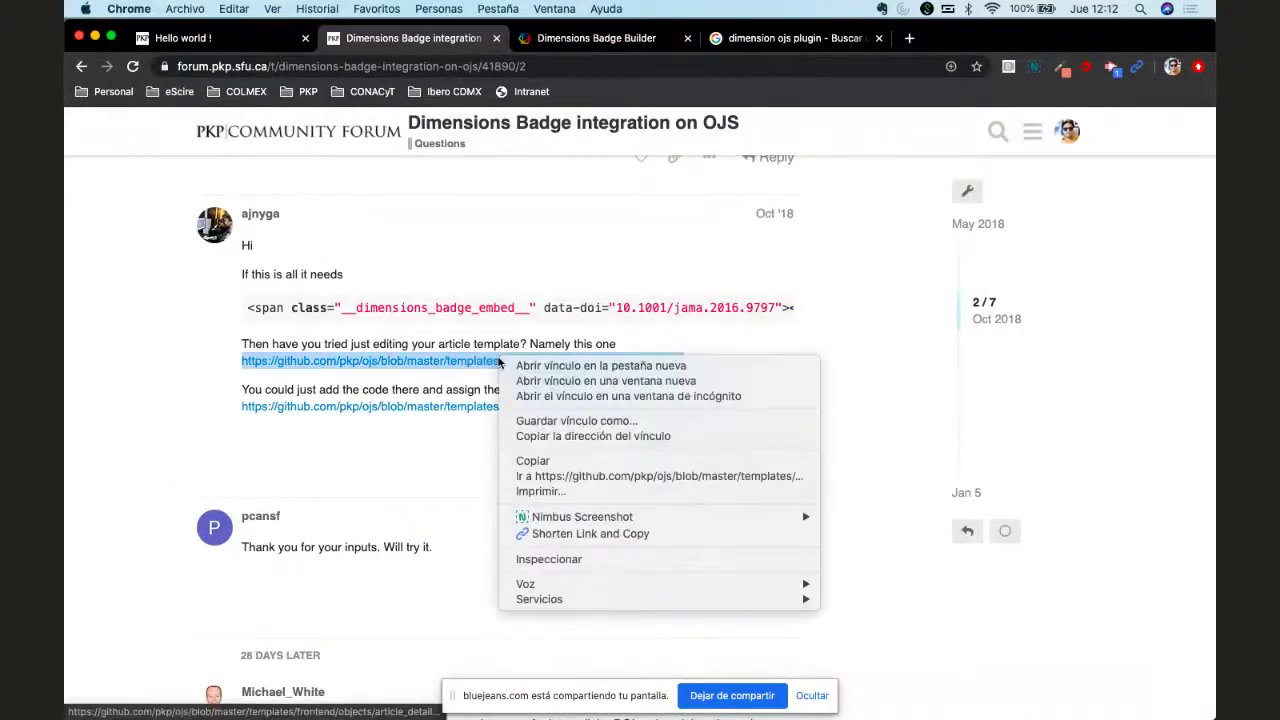
pyautogui.click(540, 366)
pyautogui.scroll(-5, 171, 434)
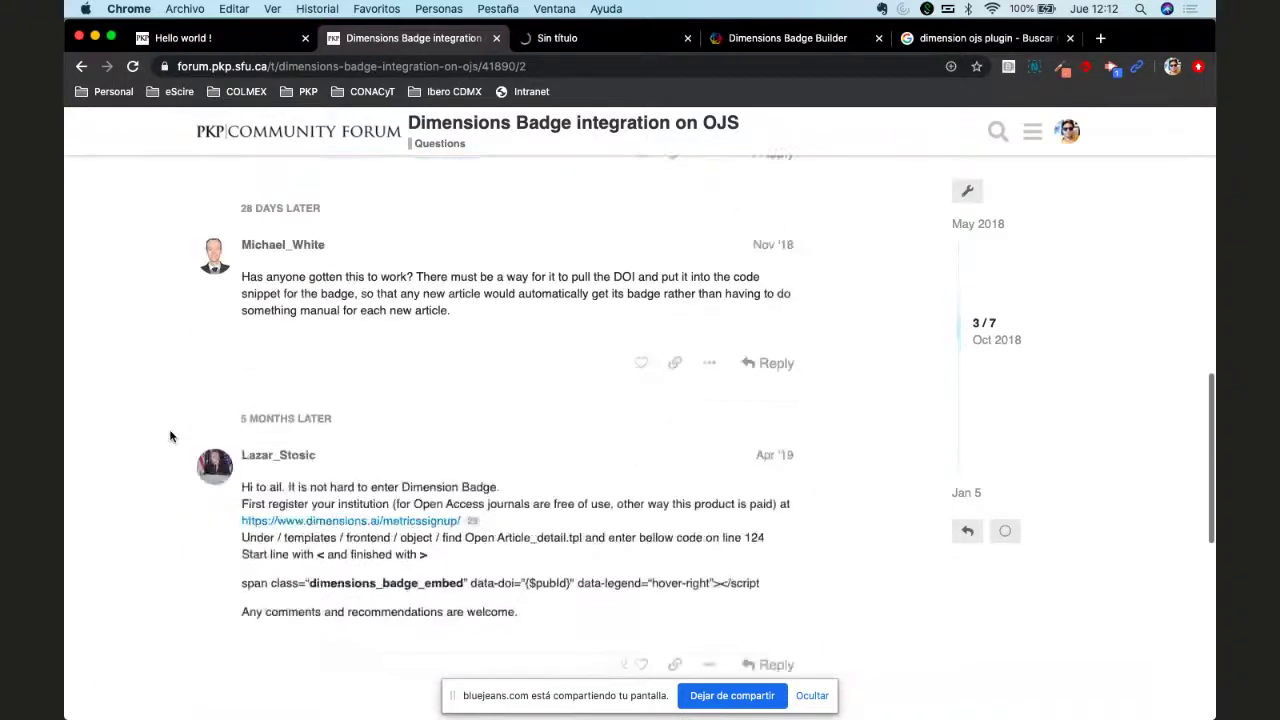
pyautogui.click(588, 40)
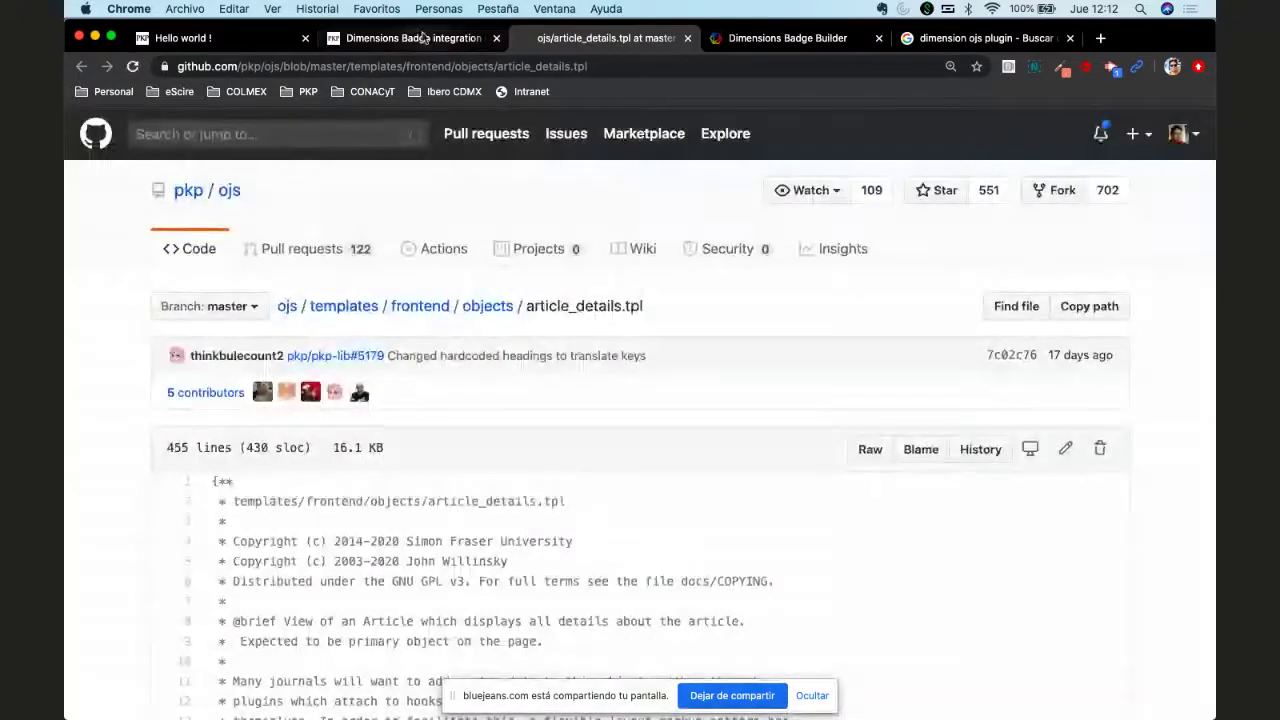
pyautogui.click(385, 39)
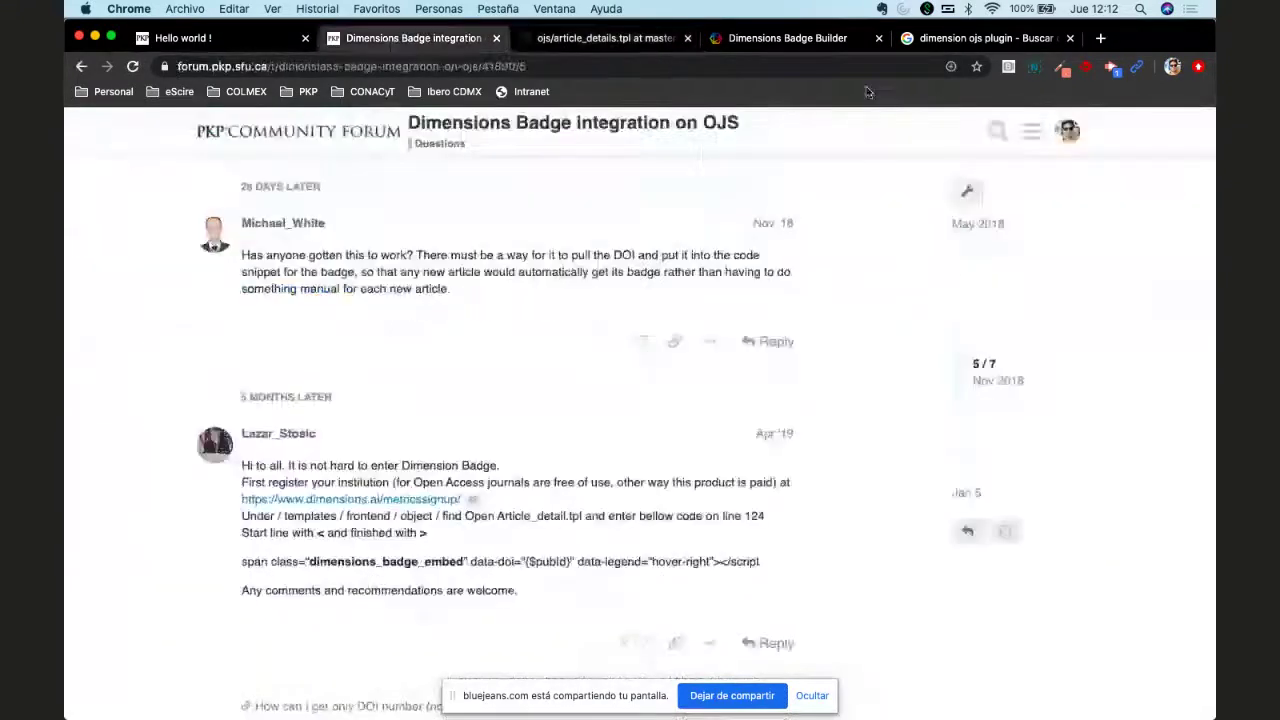
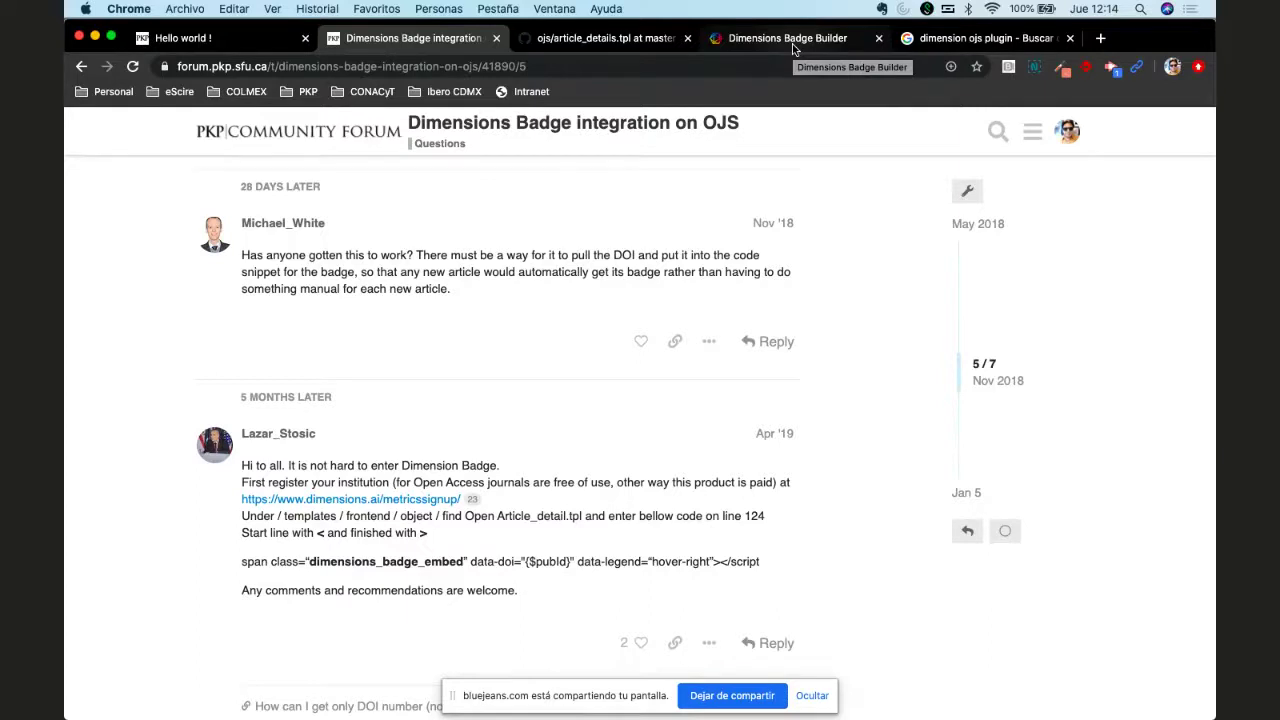
# Step: Look through the Dimensions Badge Builder page down to the Multiple badges section and enlarge the page for easier reading
pyautogui.click(790, 40)
pyautogui.scroll(-5, 580, 429)
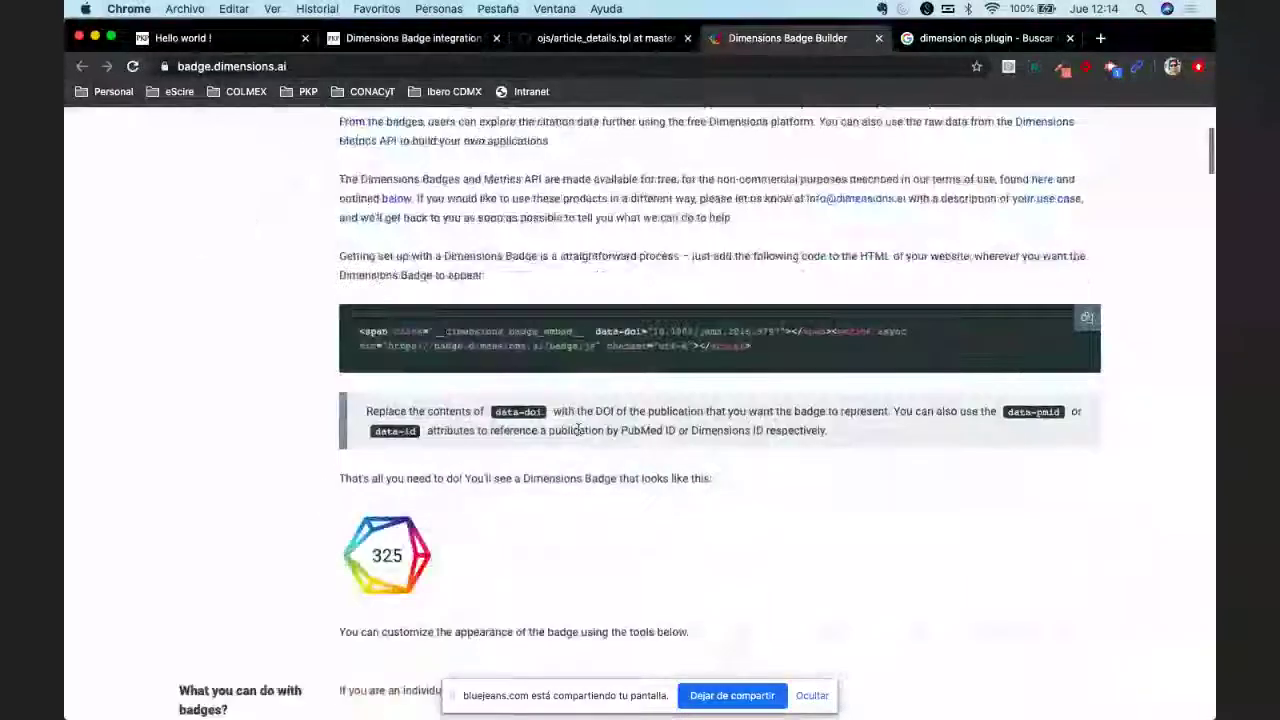
pyautogui.scroll(-10, 578, 429)
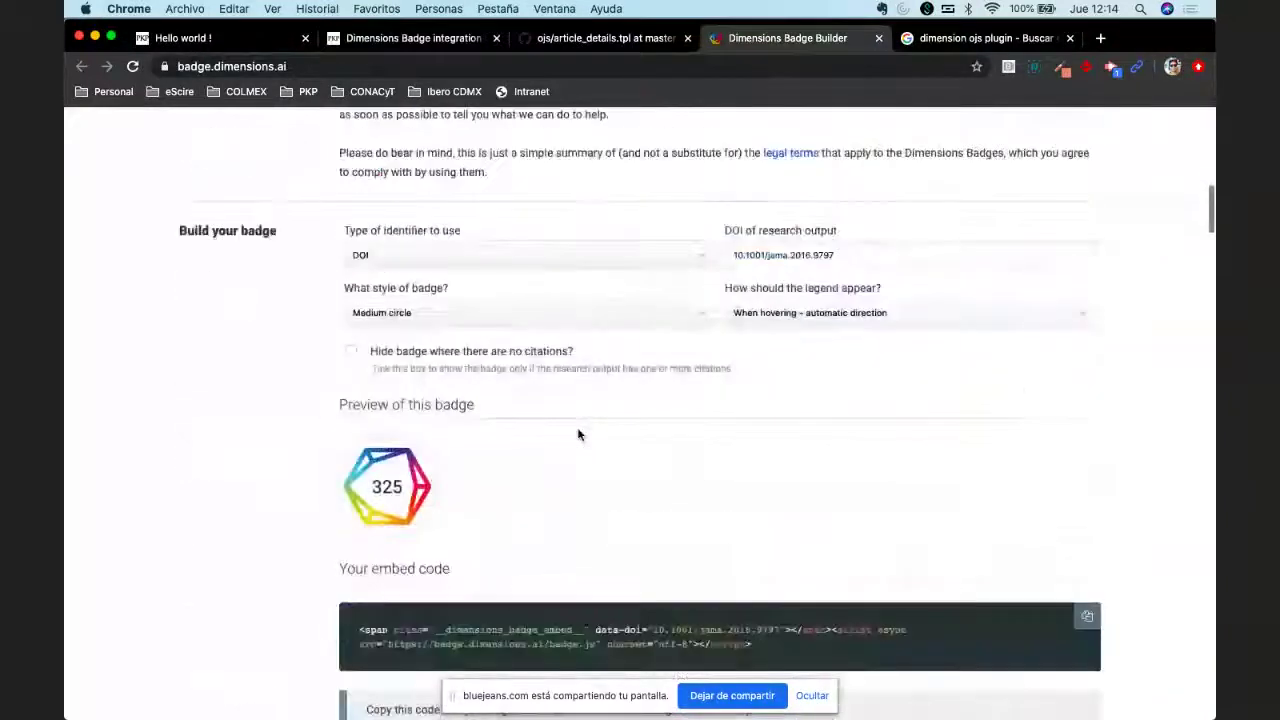
pyautogui.scroll(-3, 578, 434)
pyautogui.scroll(-5, 578, 434)
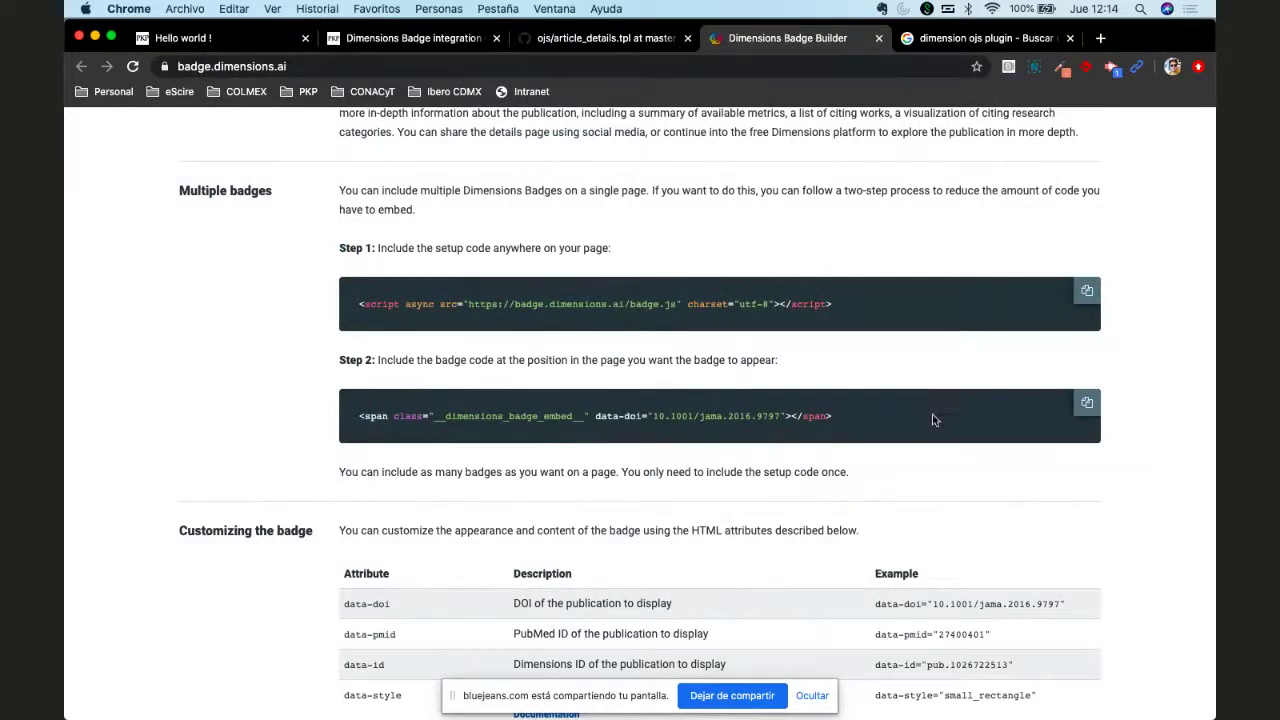
pyautogui.scroll(-2, 1161, 364)
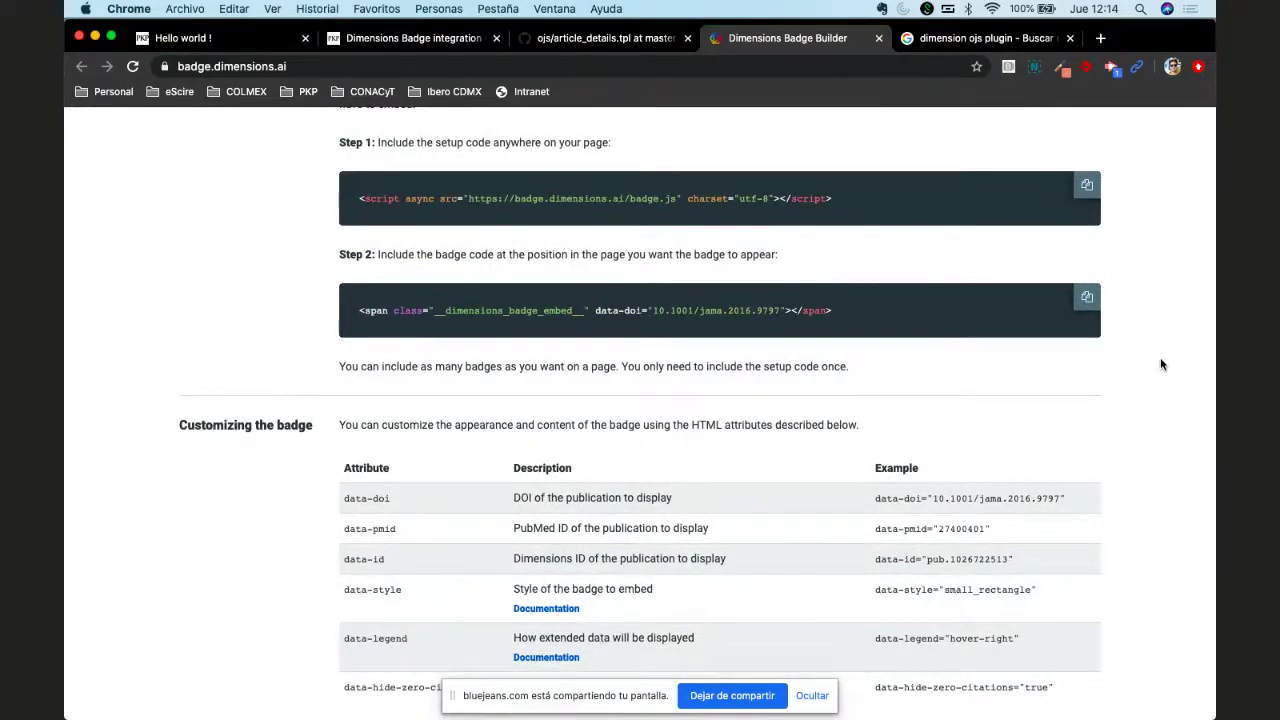
pyautogui.press('super+equal')
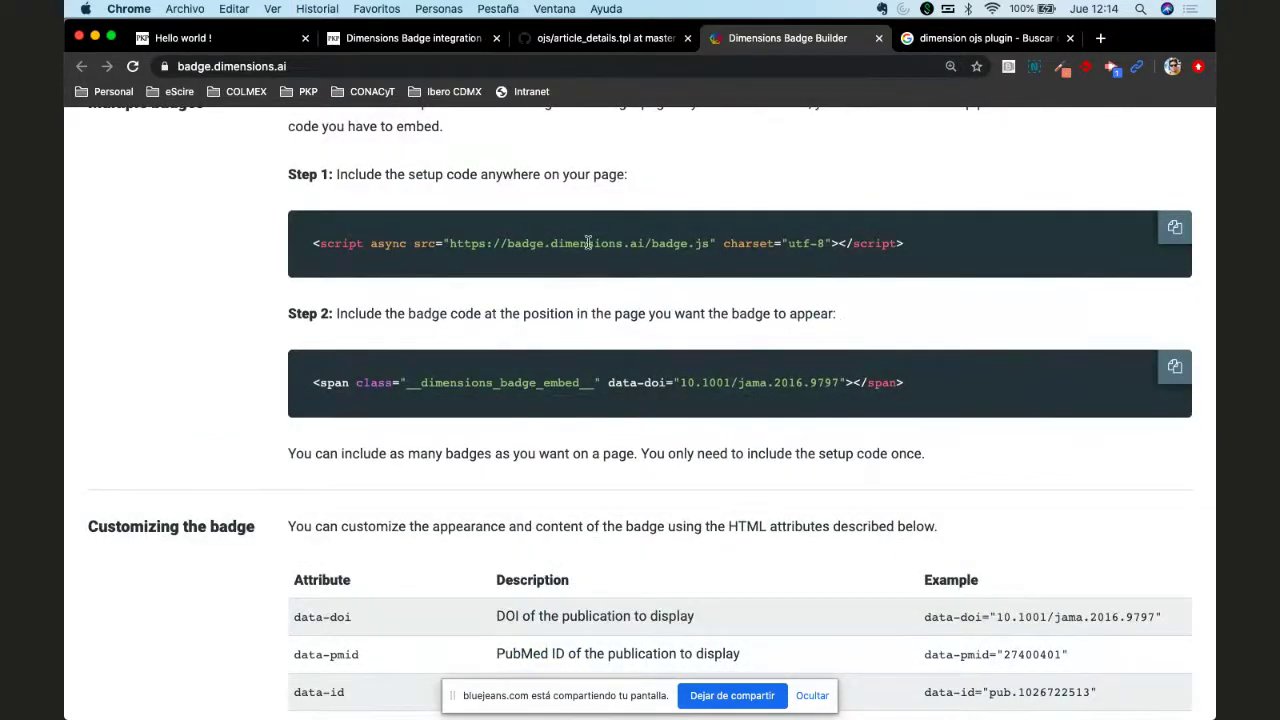
# Step: Highlight the Step 1 setup script in the Multiple badges section to examine it, and clear the selection
pyautogui.tripleClick(554, 245)
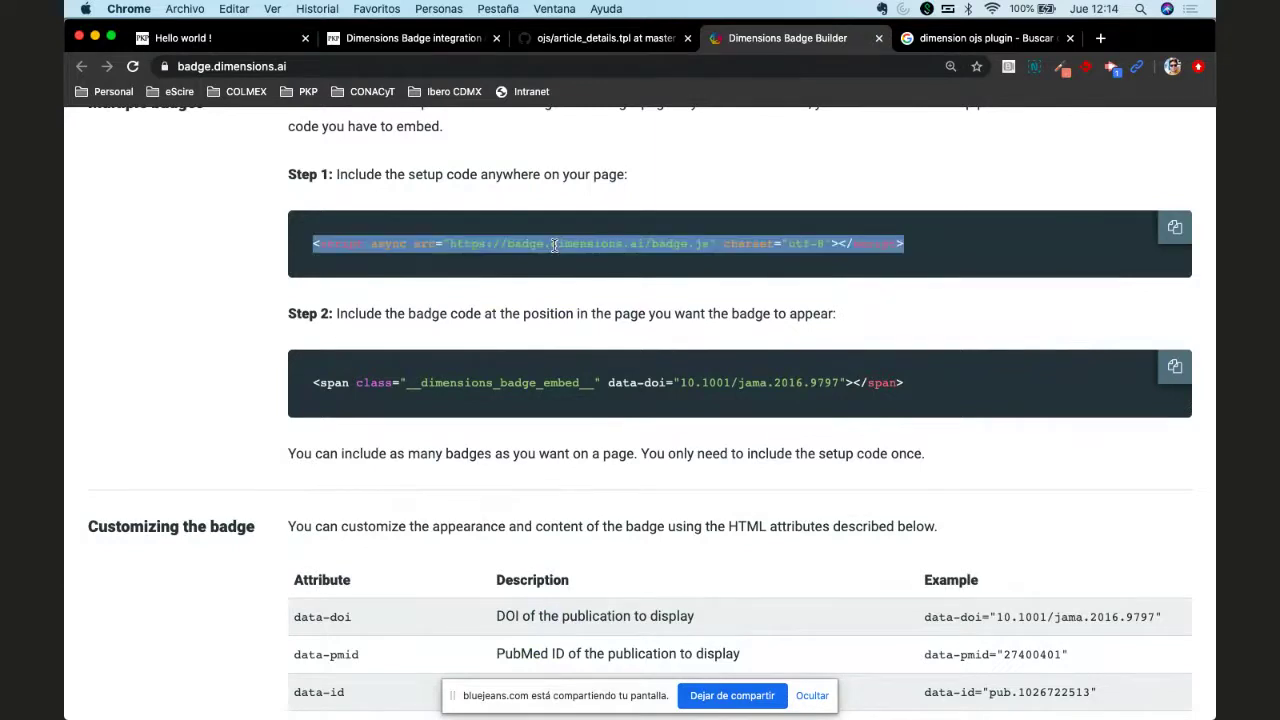
pyautogui.click(554, 245)
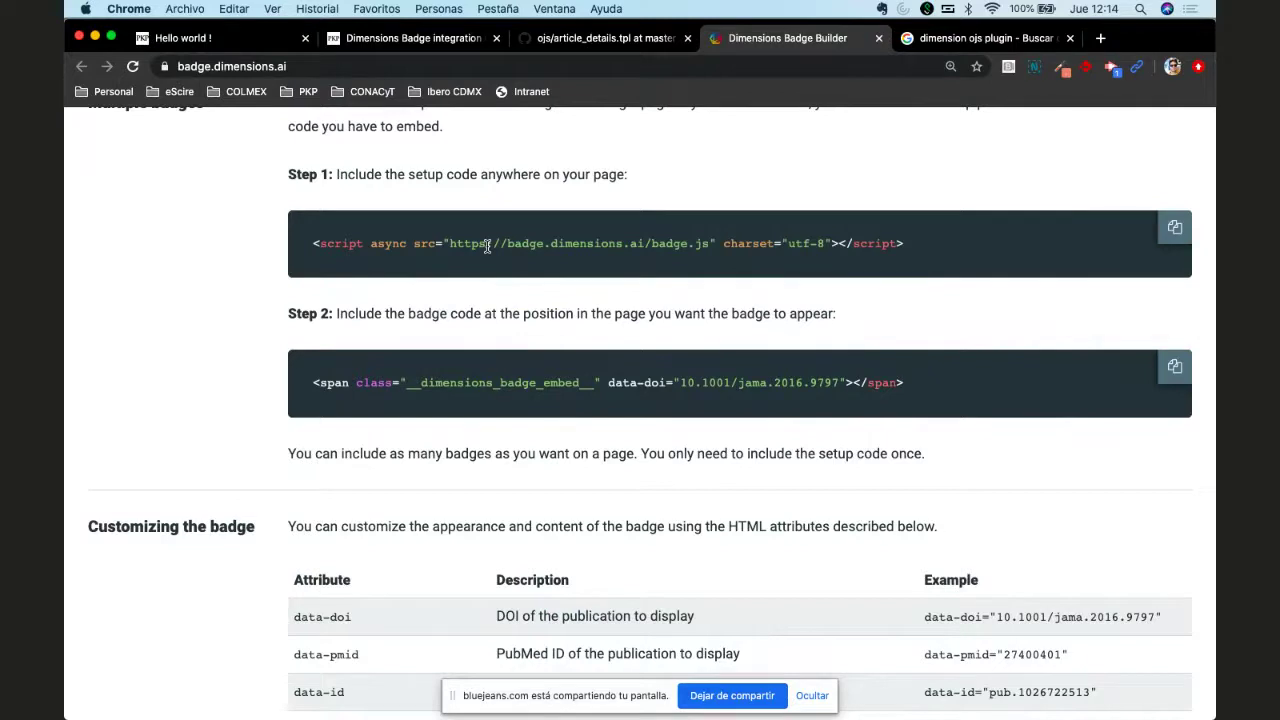
pyautogui.tripleClick(315, 242)
pyautogui.click(247, 242)
# Step: Highlight the Step 2 badge code and the DOI value in its data-doi attribute to examine them, and clear the selection
pyautogui.tripleClick(511, 385)
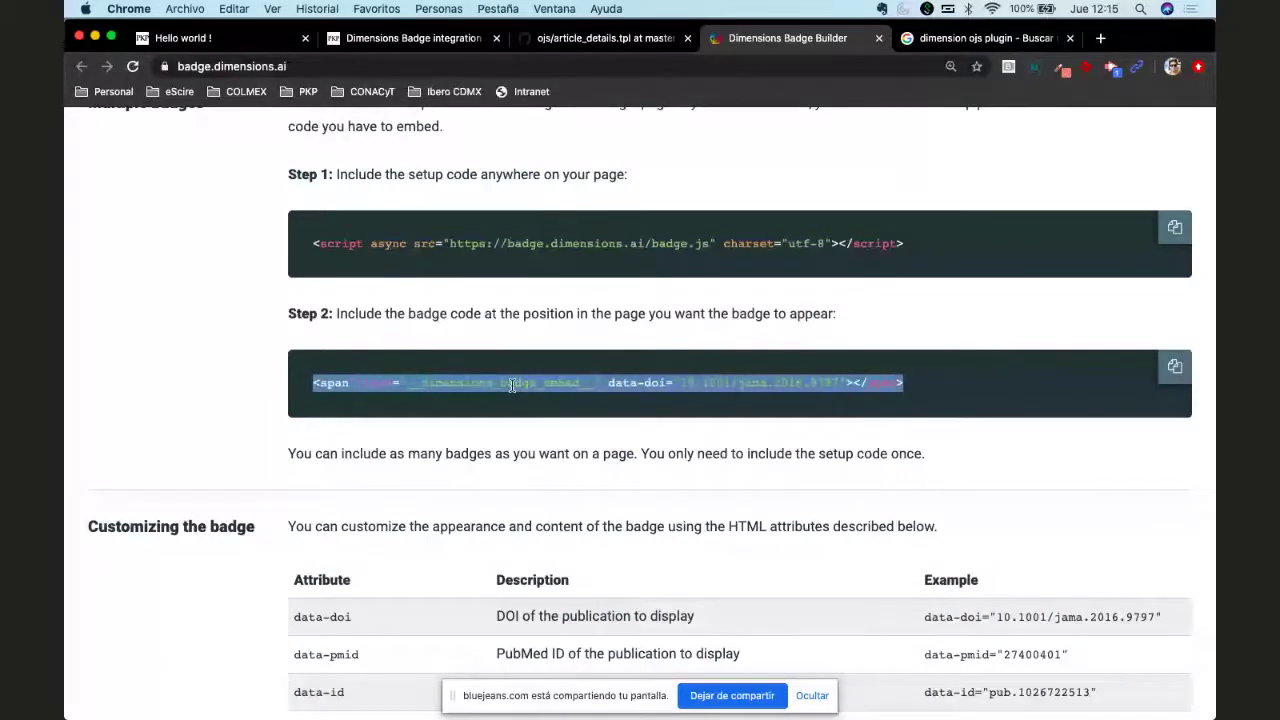
pyautogui.moveTo(680, 383); pyautogui.dragTo(838, 377)
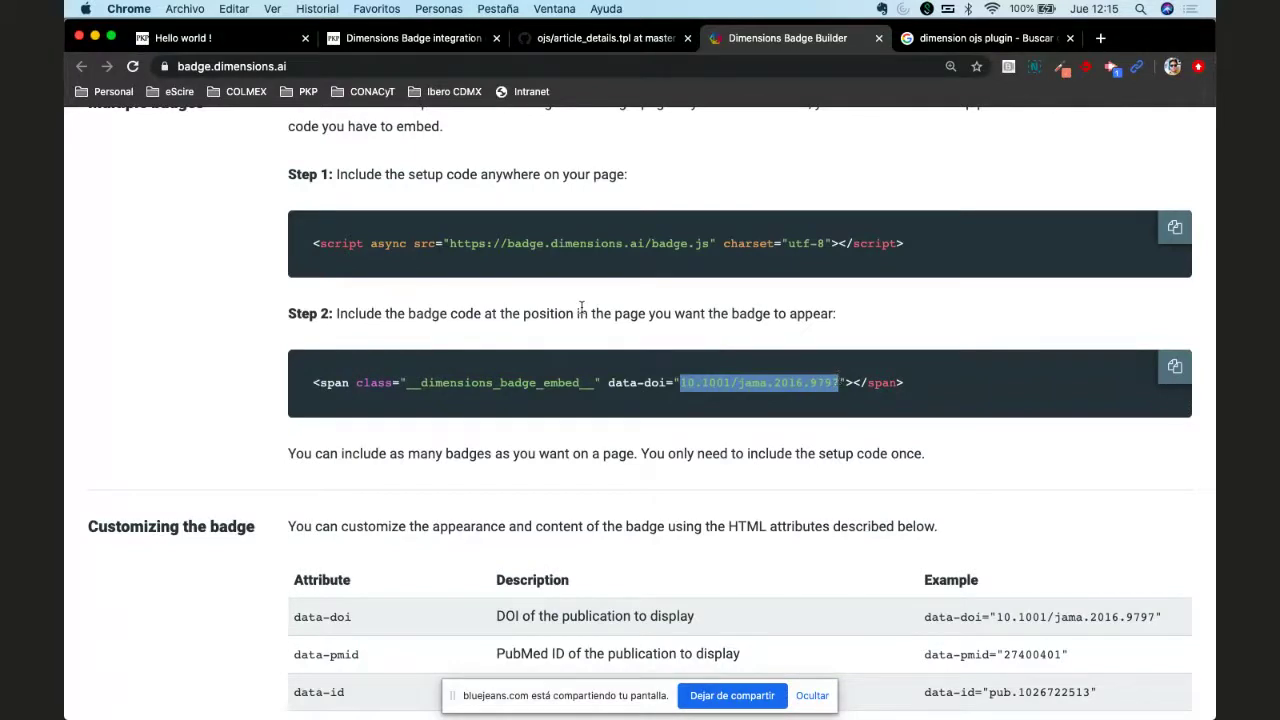
pyautogui.click(606, 338)
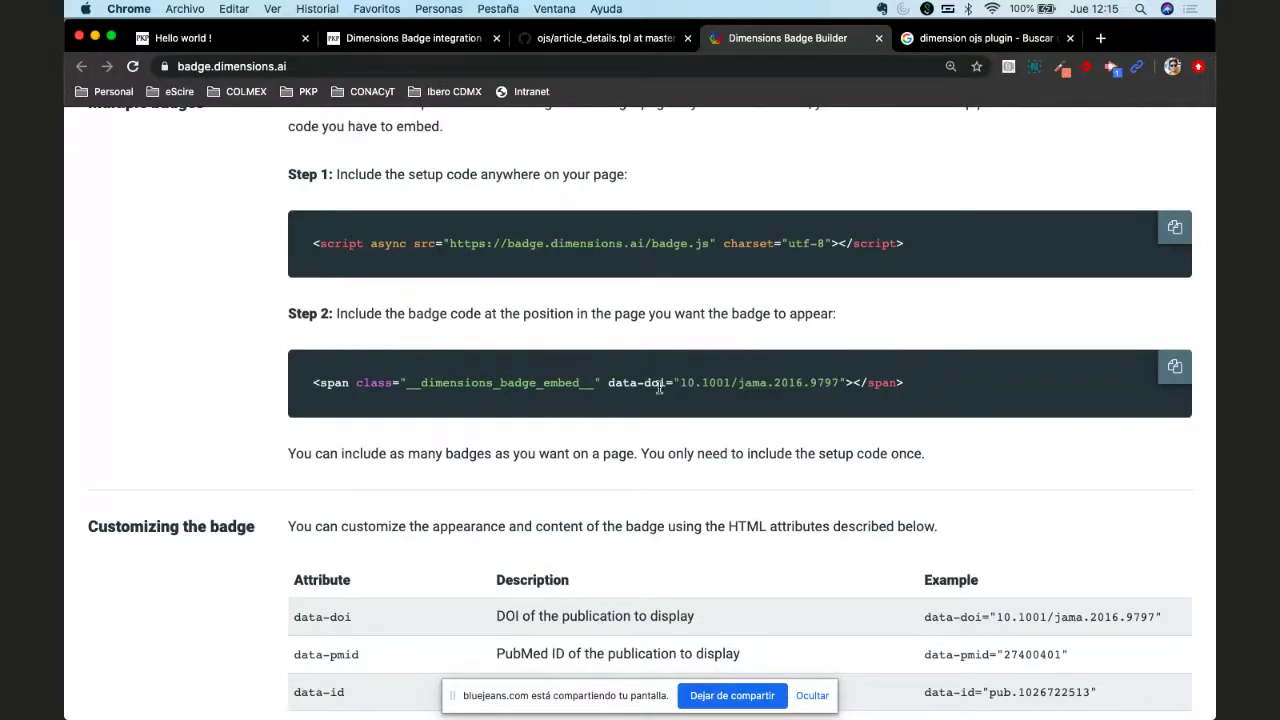
pyautogui.moveTo(679, 381); pyautogui.dragTo(833, 380)
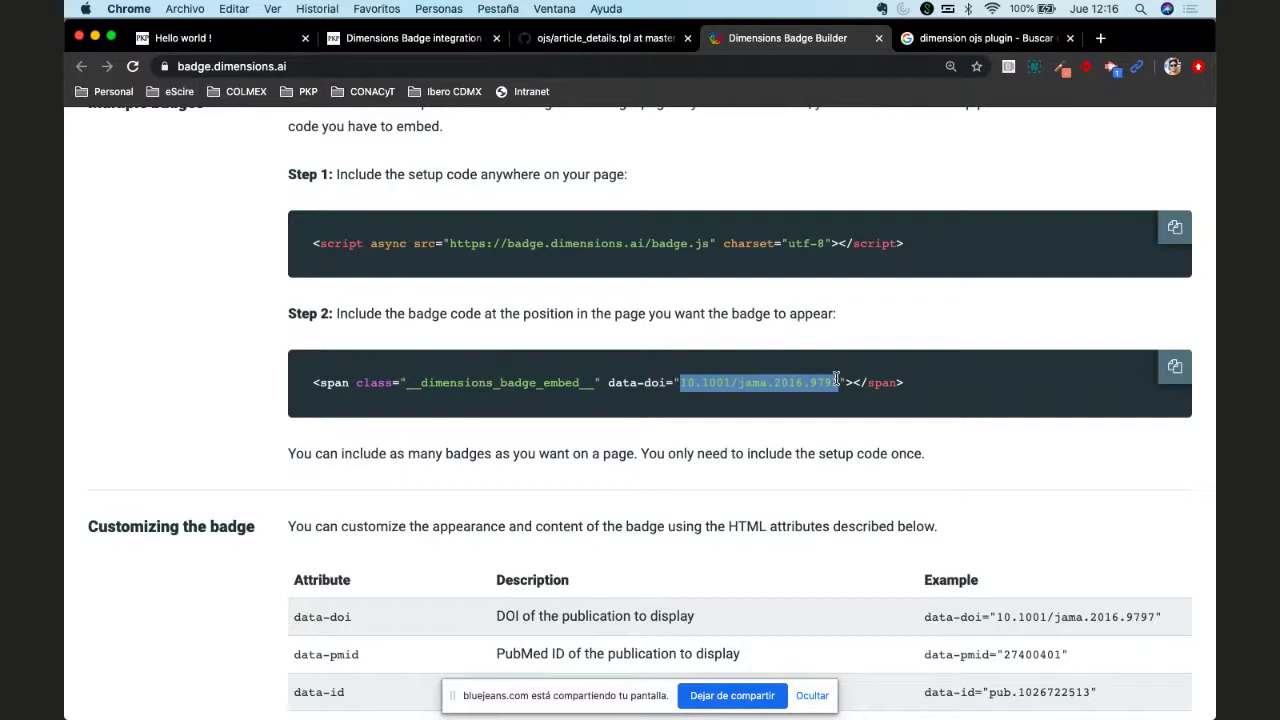
pyautogui.click(538, 295)
# Step: Point out the Step 1 setup script once more by selecting it, move on to Step 2, and clear the selection
pyautogui.doubleClick(370, 243)
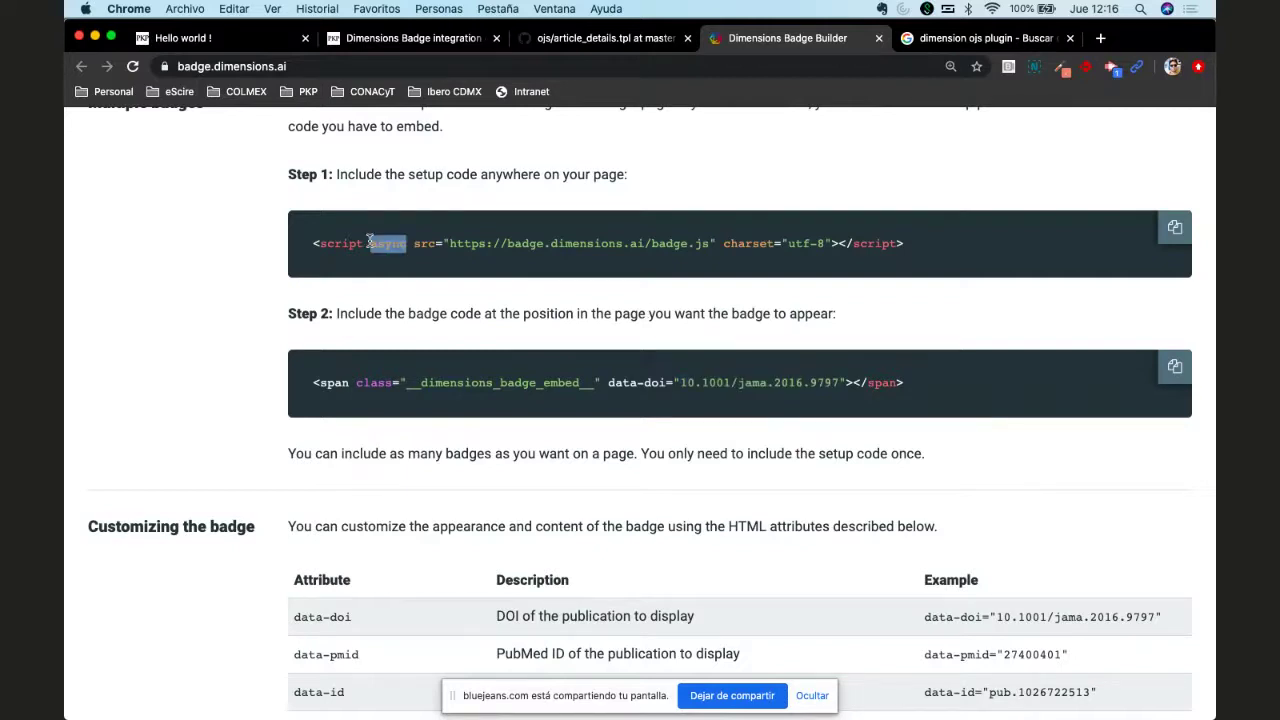
pyautogui.tripleClick(370, 243)
pyautogui.tripleClick(367, 355)
pyautogui.click(230, 360)
# Step: Look over the attributes table under Customizing the badge, and switch back to the Hello world ! journal site
pyautogui.scroll(-4, 220, 386)
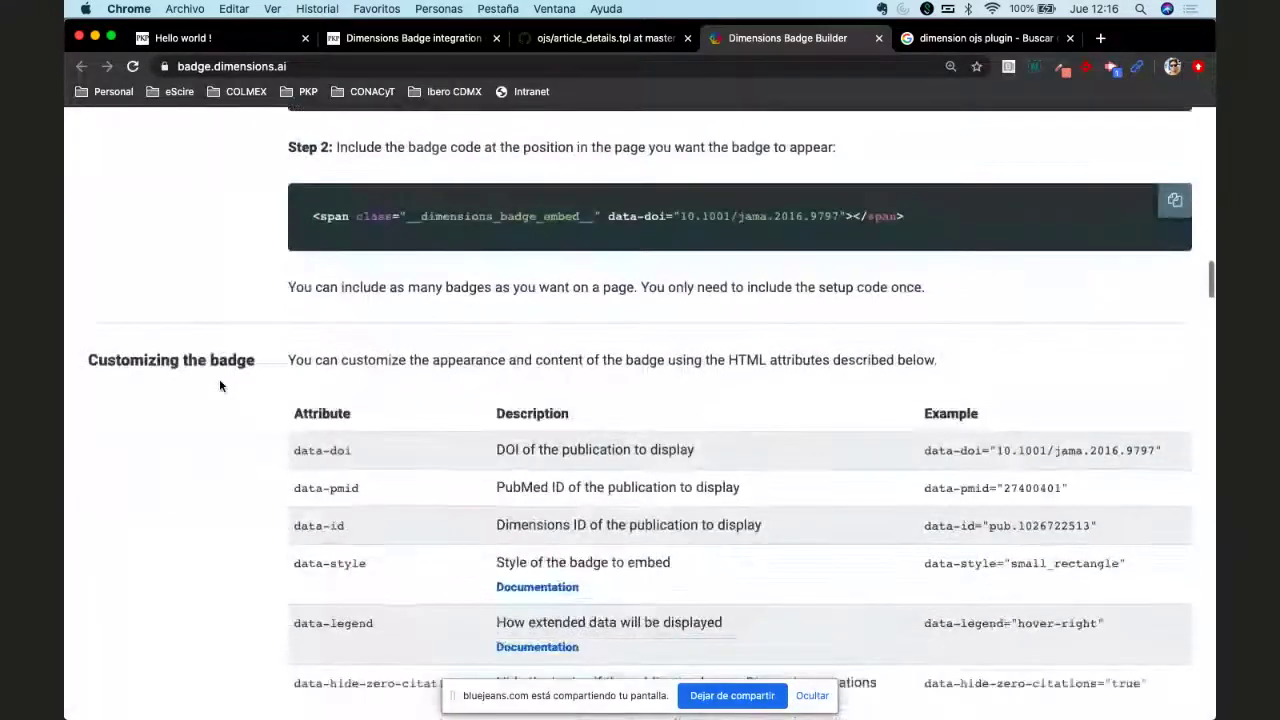
pyautogui.scroll(-2, 220, 386)
pyautogui.scroll(1, 229, 377)
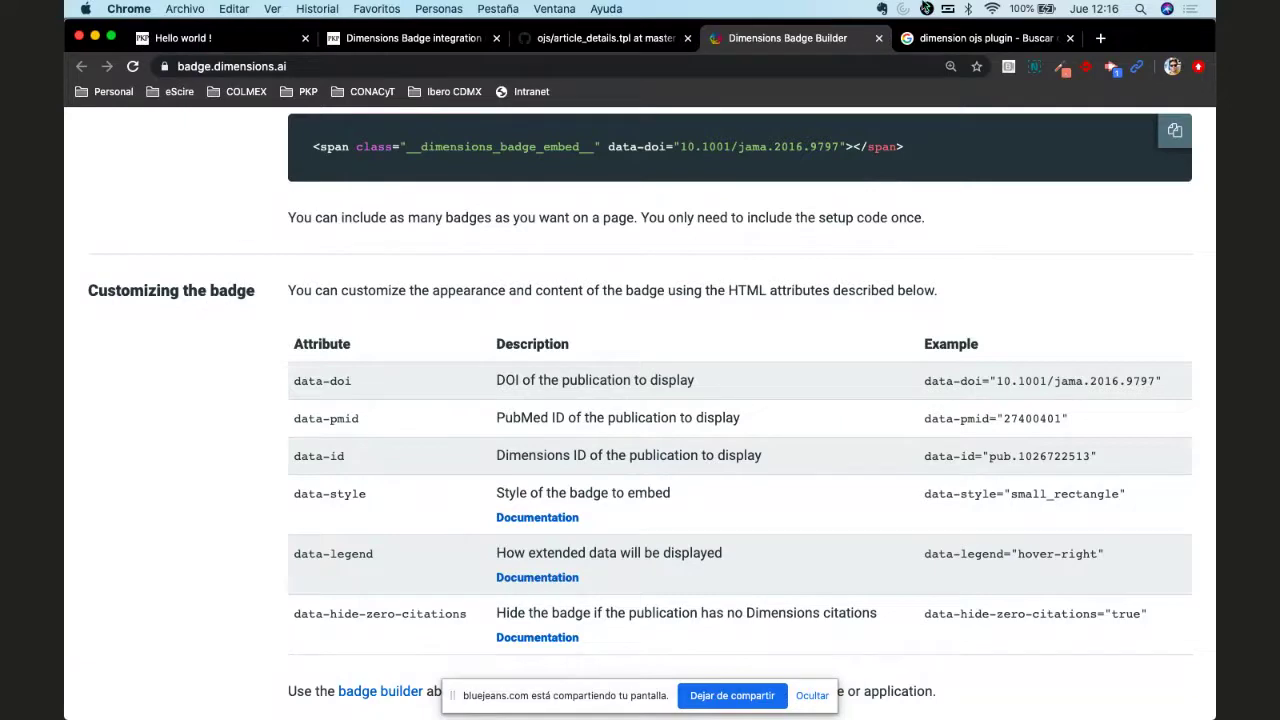
pyautogui.click(203, 45)
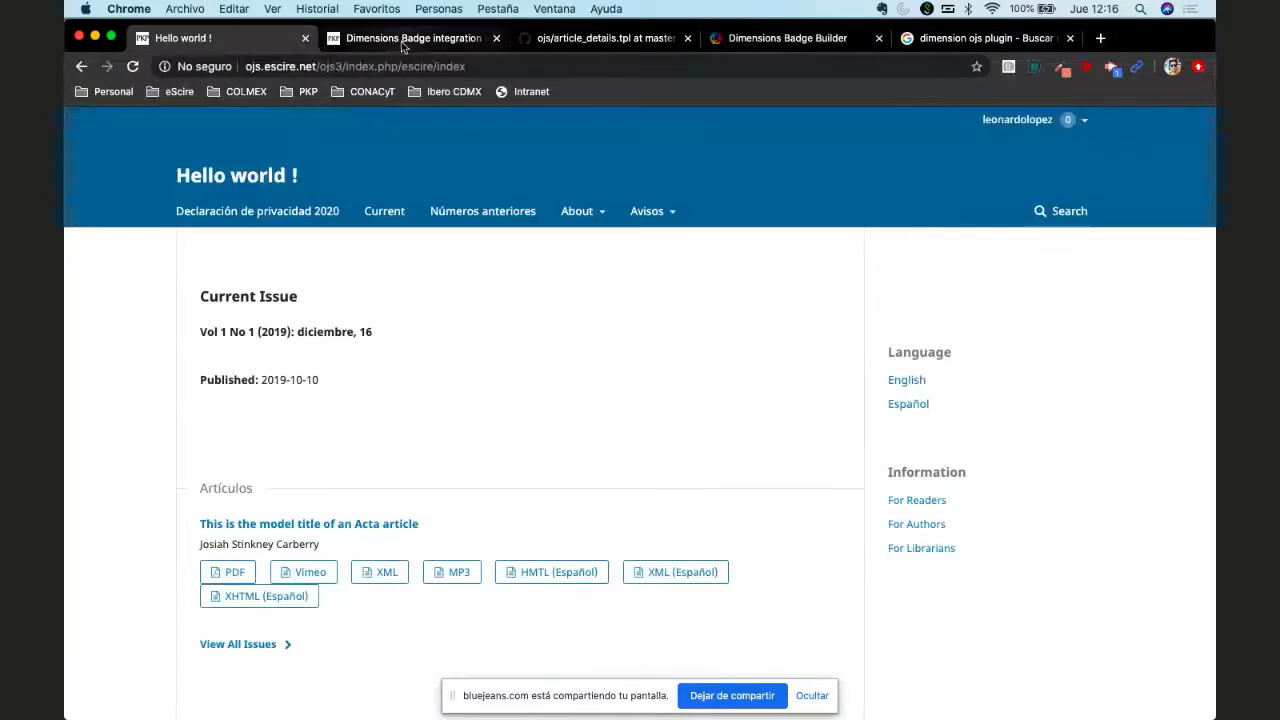
# Step: Search the web for "add this" in a new tab and open the AddThis website
pyautogui.click(401, 41)
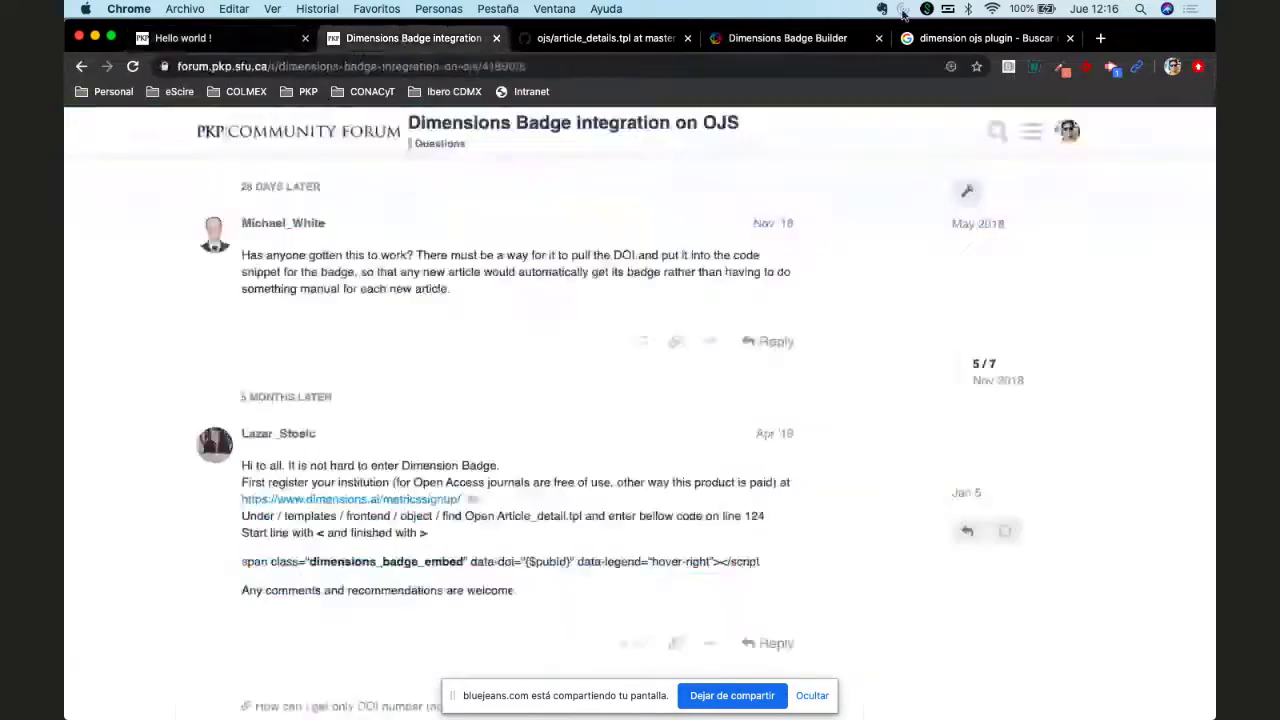
pyautogui.click(1099, 39)
pyautogui.write('ad t')
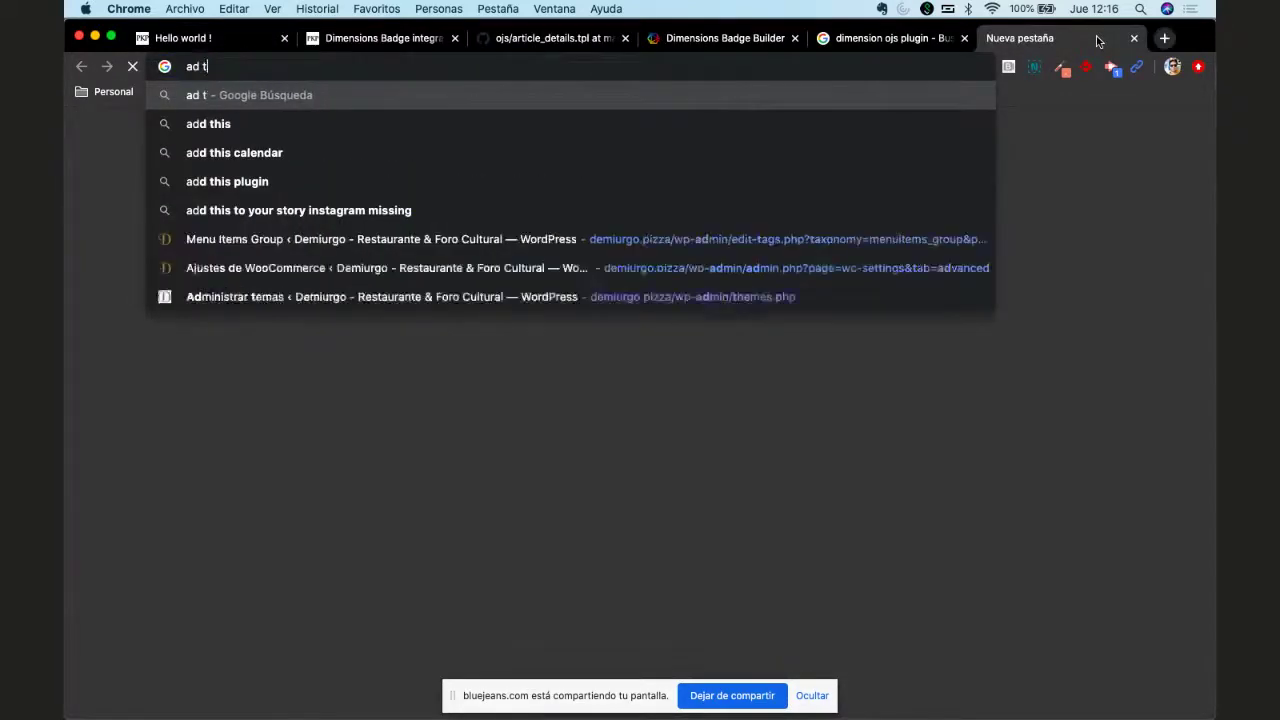
pyautogui.press('BackSpace')
pyautogui.press('BackSpace')
pyautogui.write('d')
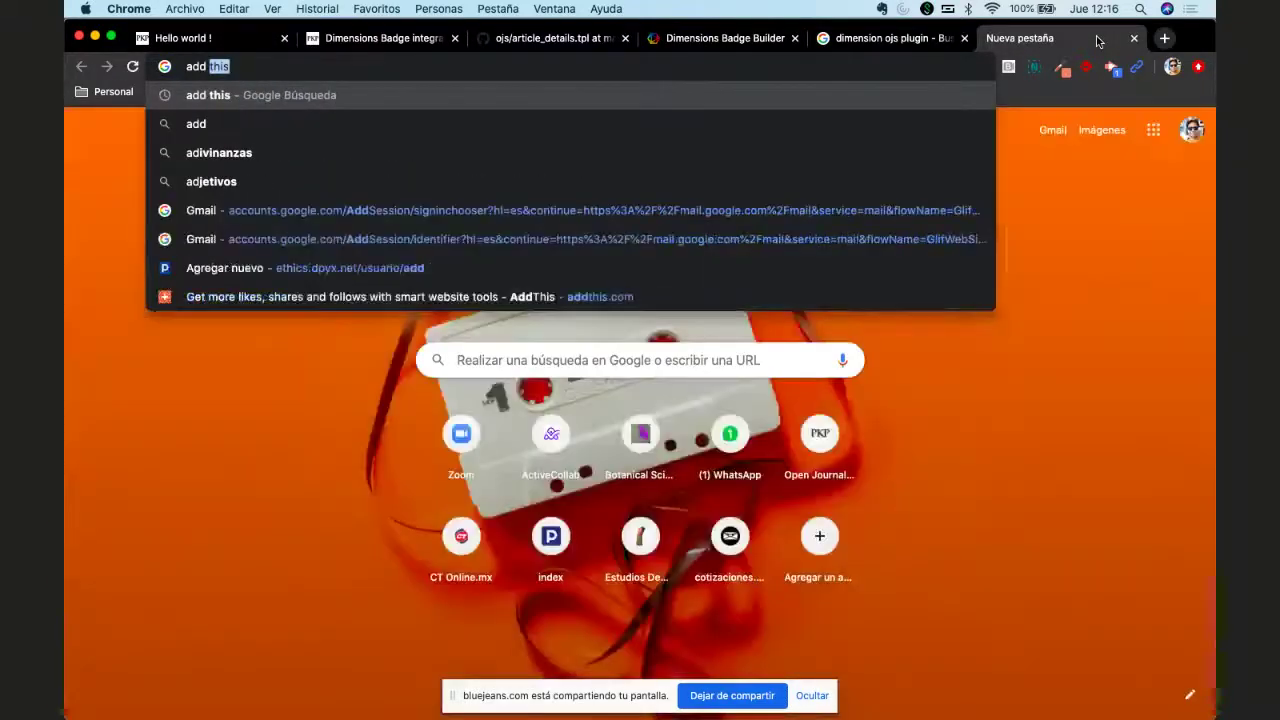
pyautogui.press('Return')
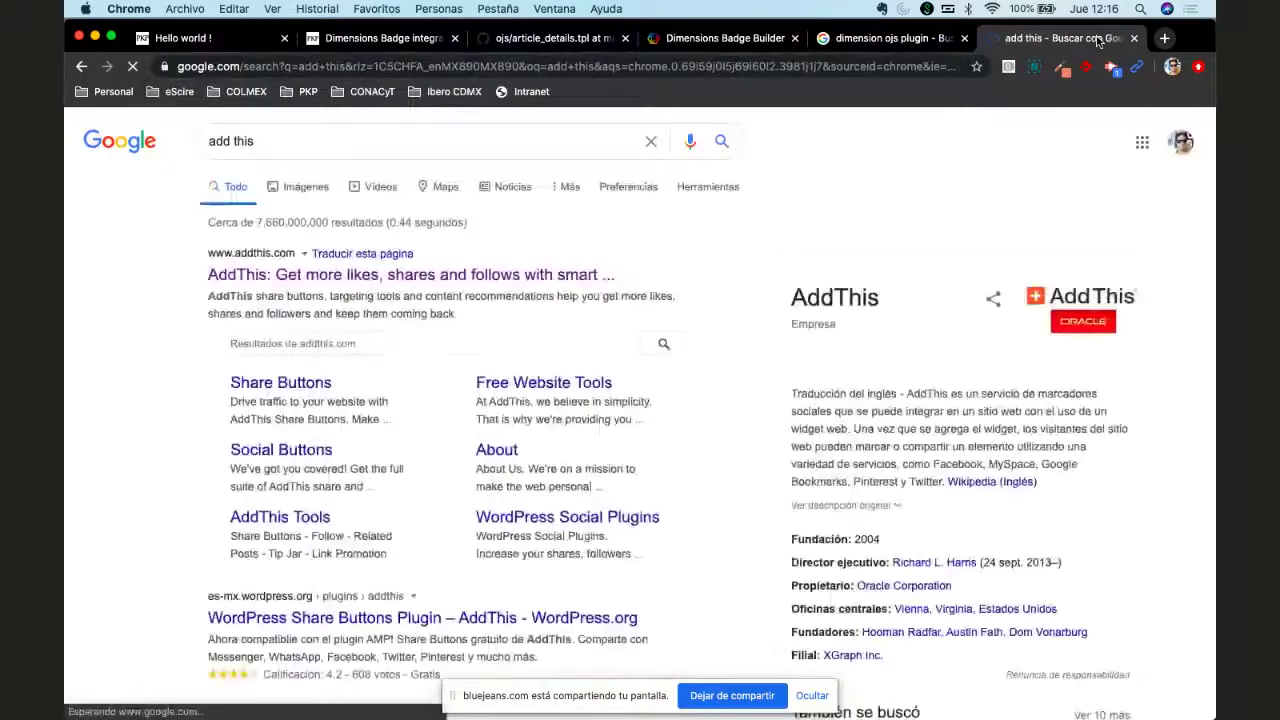
pyautogui.click(432, 285)
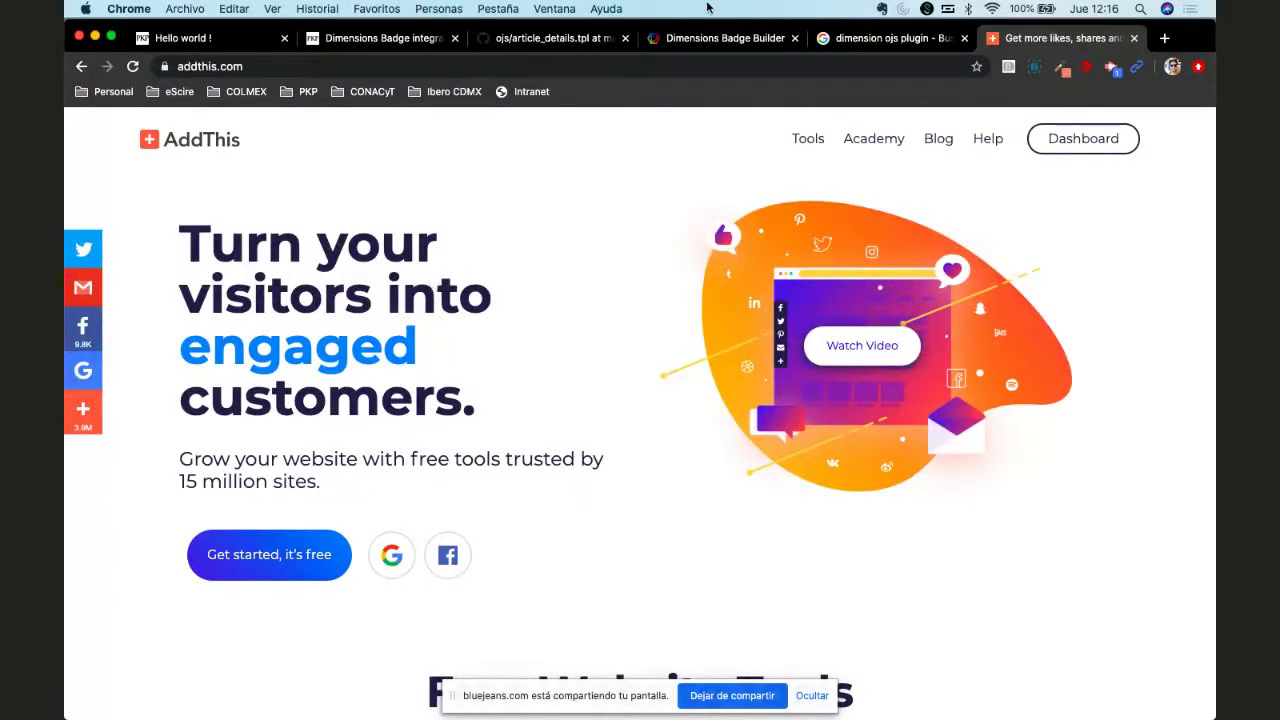
# Step: Return to the Dimensions Badge Builder page and highlight the data-id attribute in the Customizing the badge table
pyautogui.click(731, 39)
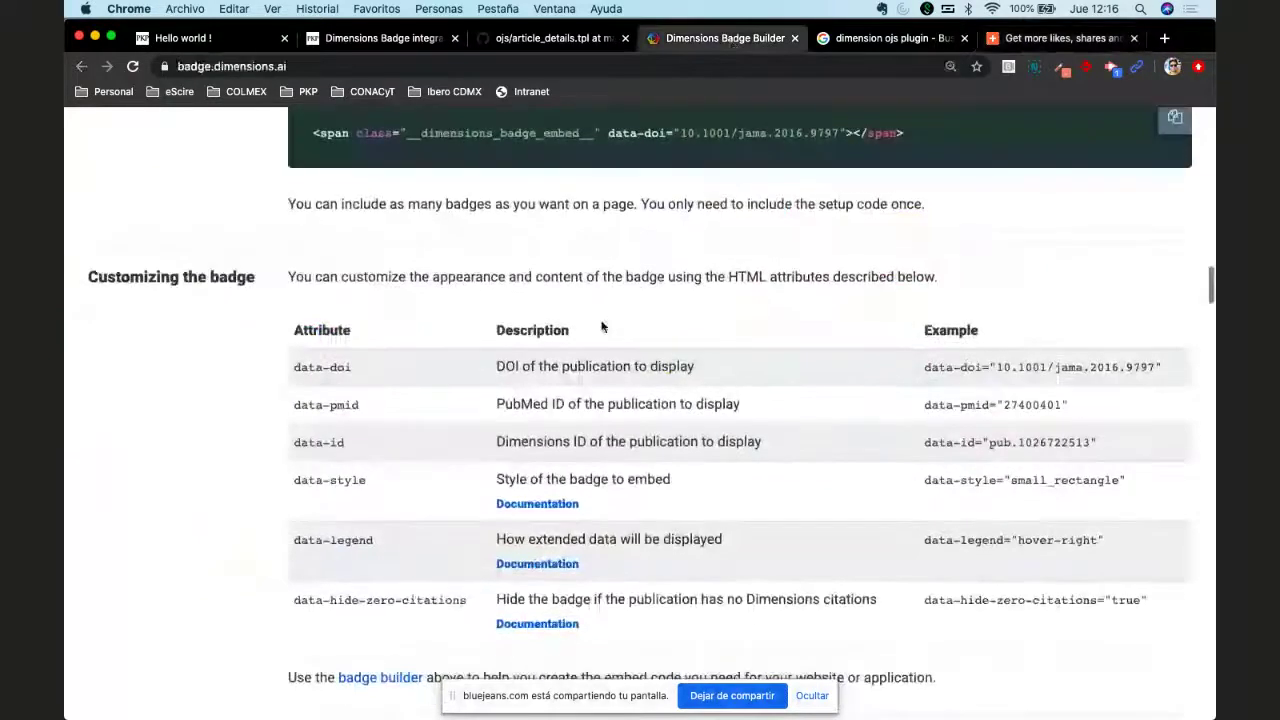
pyautogui.scroll(-1, 397, 390)
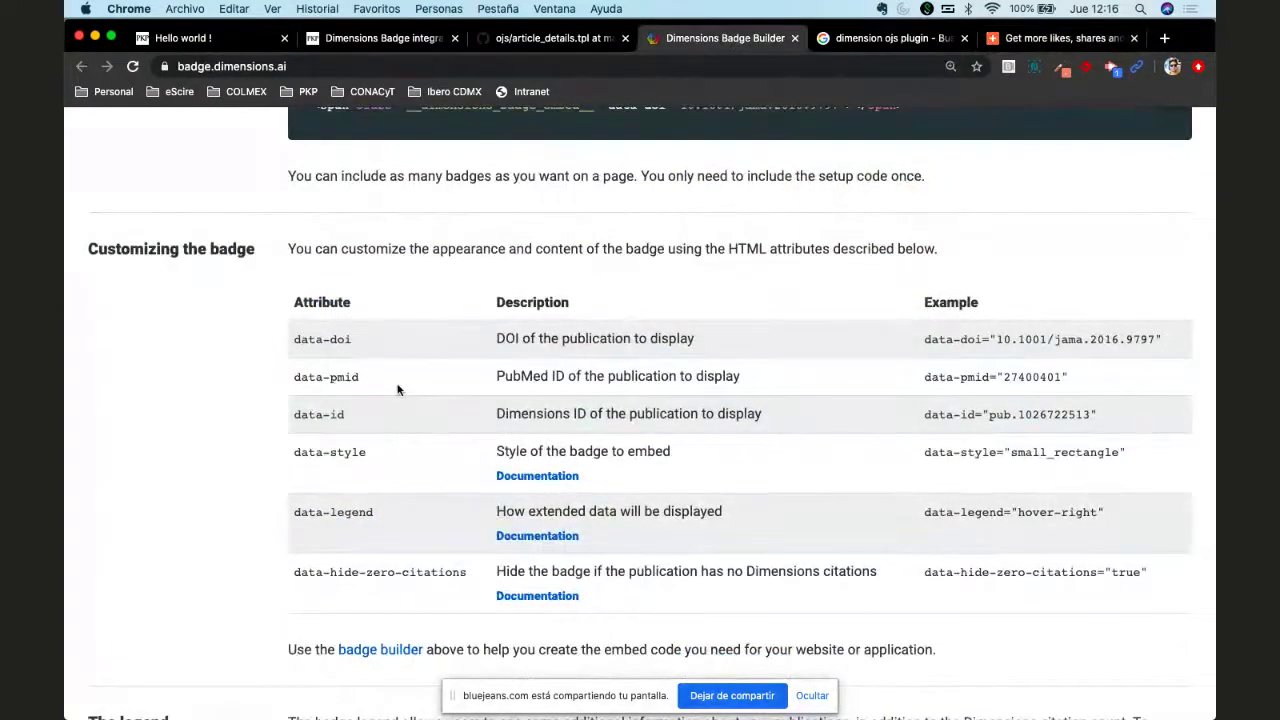
pyautogui.tripleClick(318, 414)
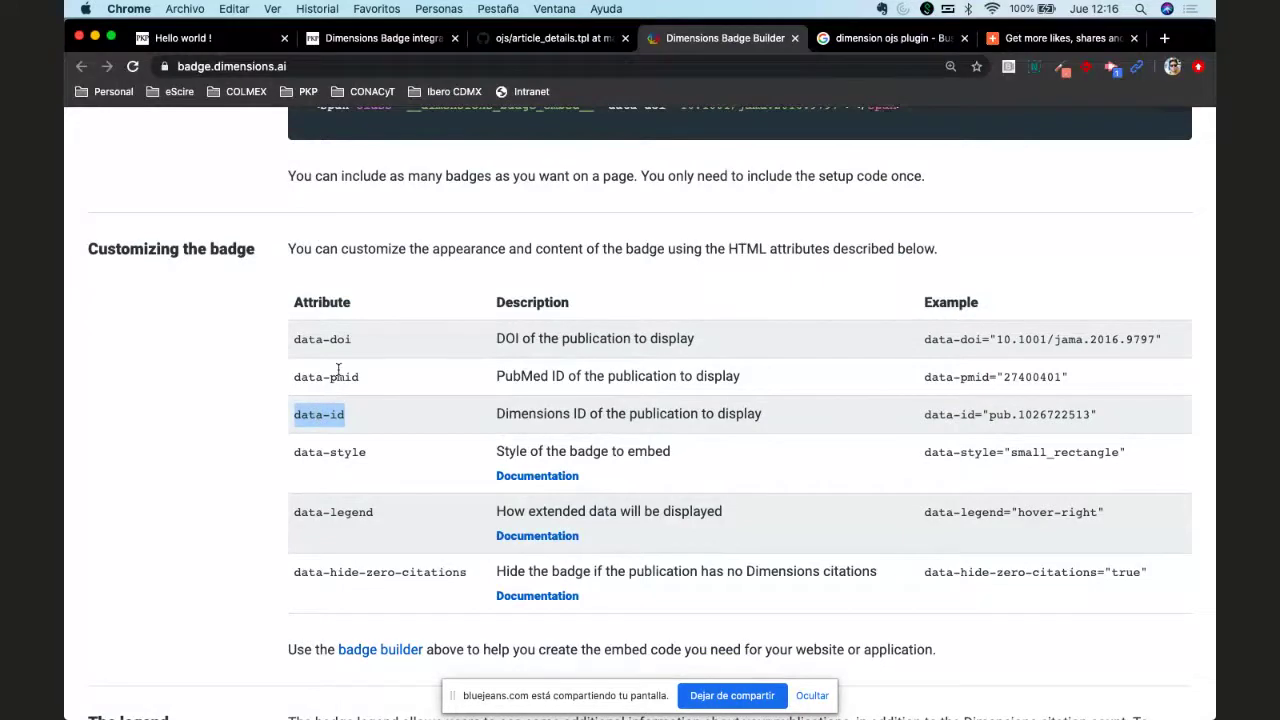
pyautogui.scroll(-2, 846, 415)
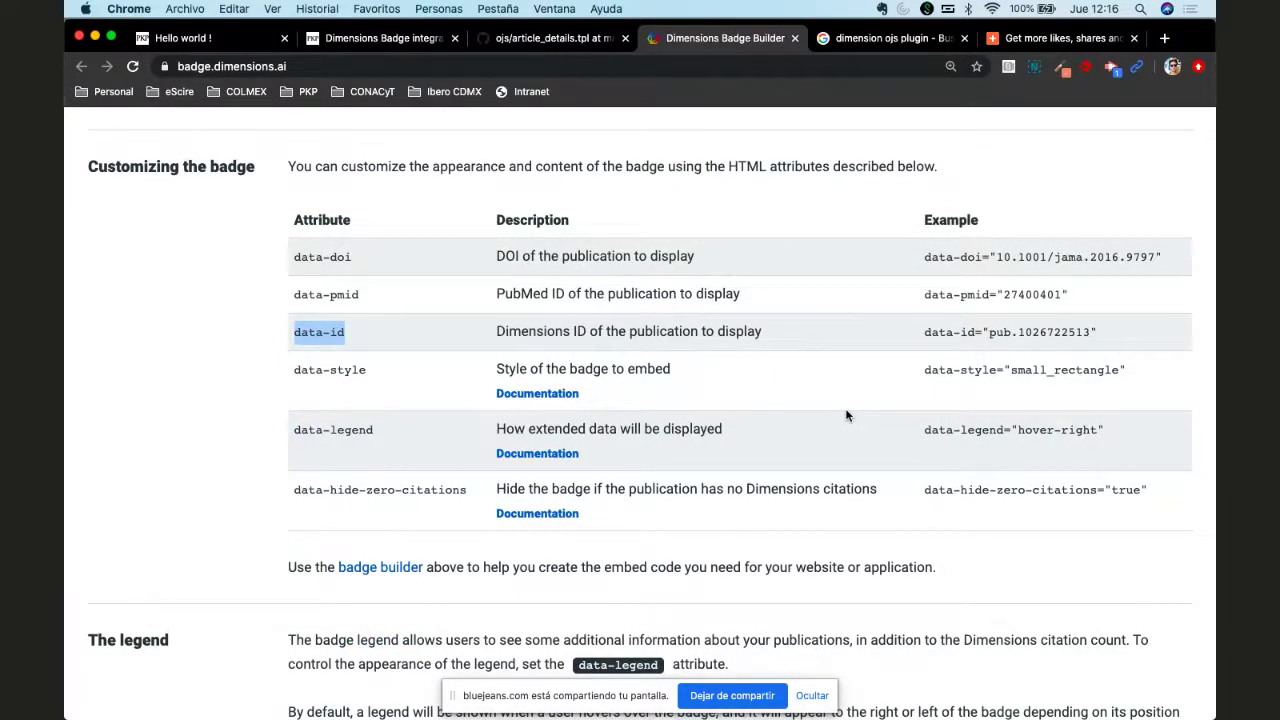
# Step: Reveal the sample badge's legend in The legend section and open that badge's publication details page
pyautogui.scroll(-5, 846, 415)
pyautogui.moveTo(342, 448)
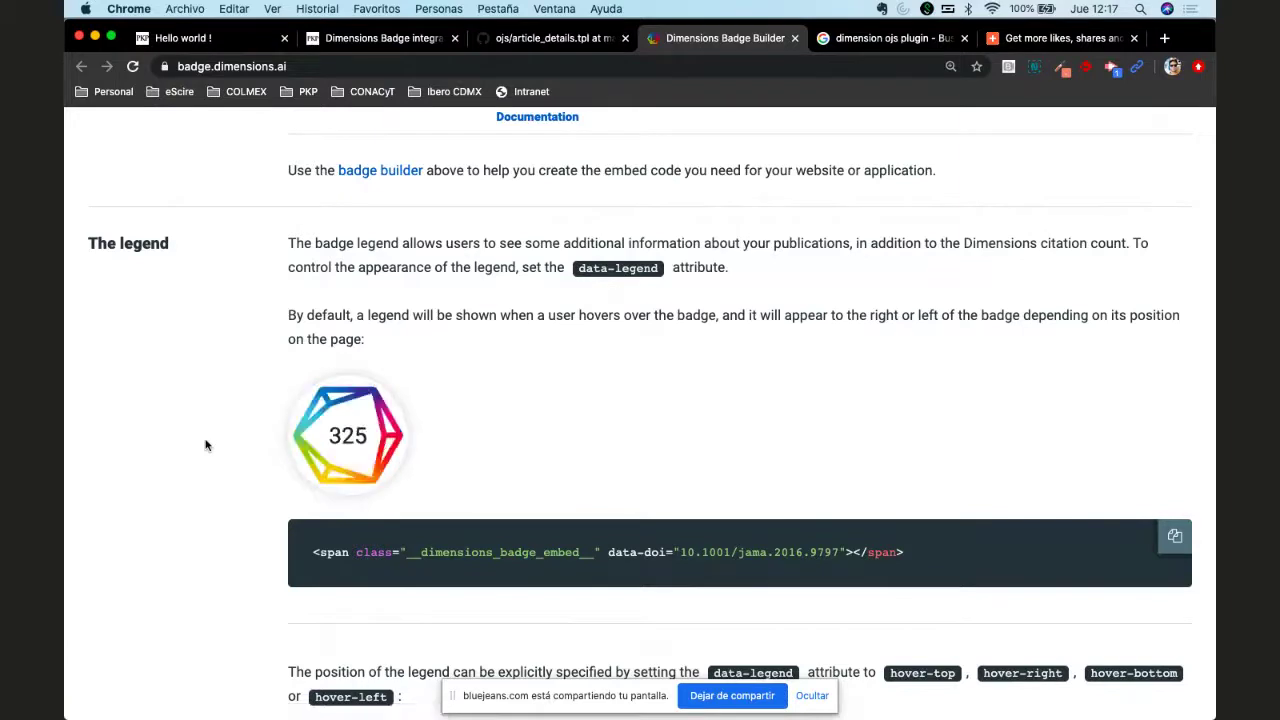
pyautogui.moveTo(290, 439)
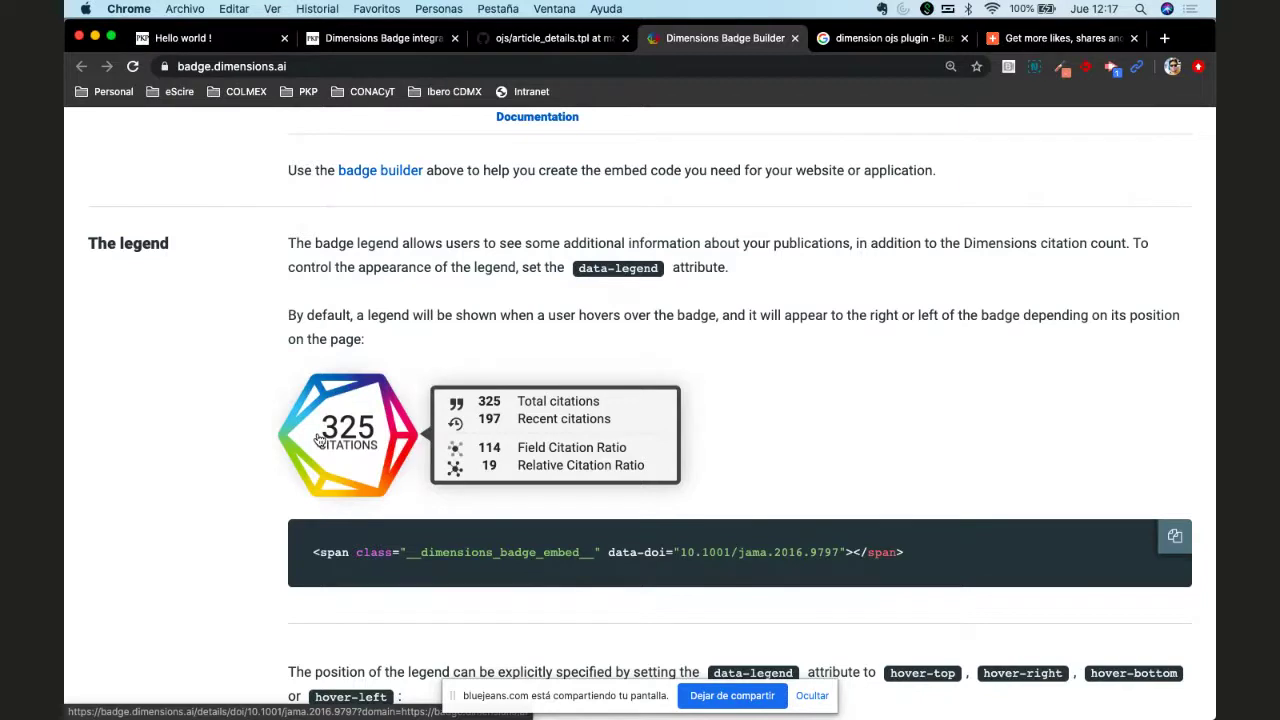
pyautogui.click(370, 437)
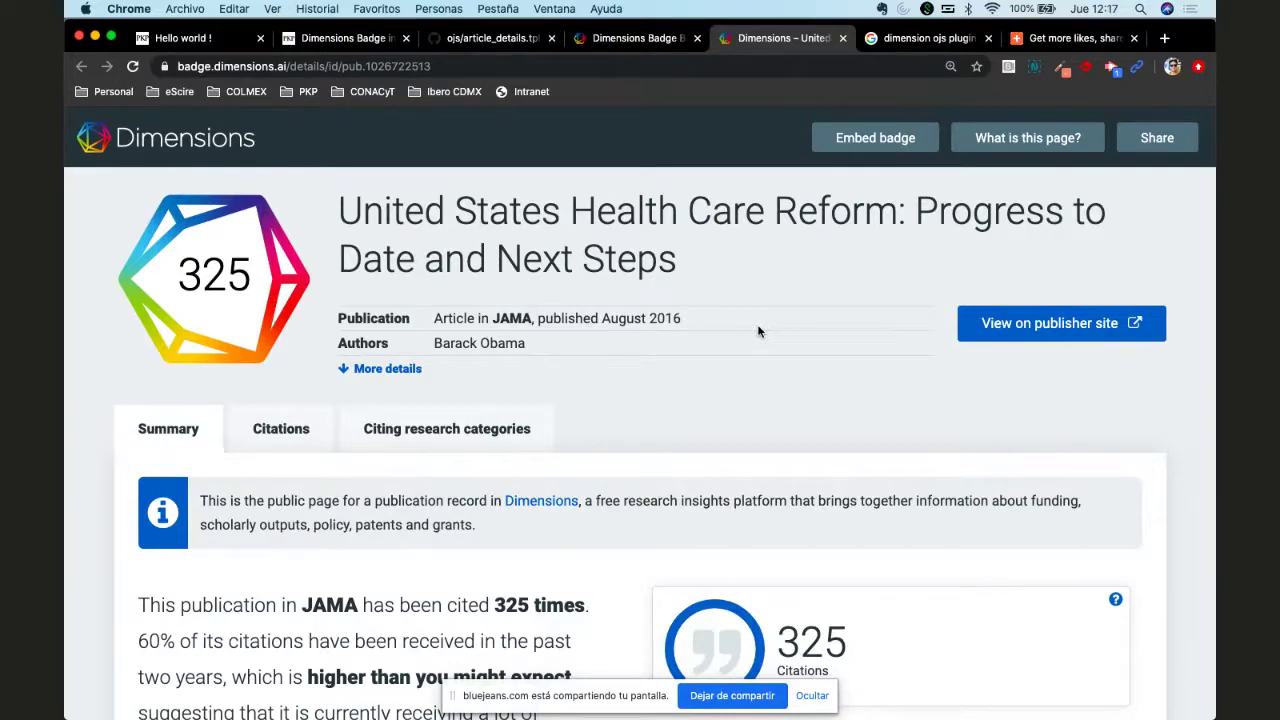
# Step: Look over the citation metrics in the publication's summary
pyautogui.scroll(-5, 758, 331)
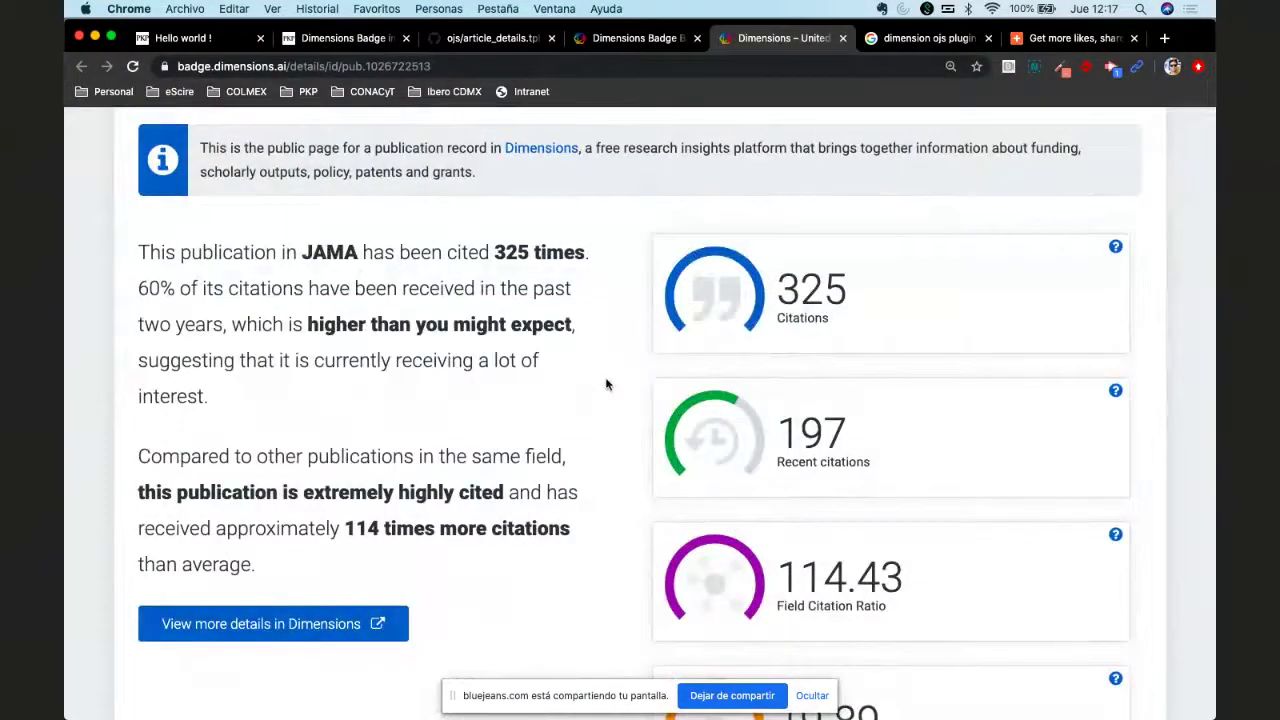
pyautogui.scroll(-3, 638, 353)
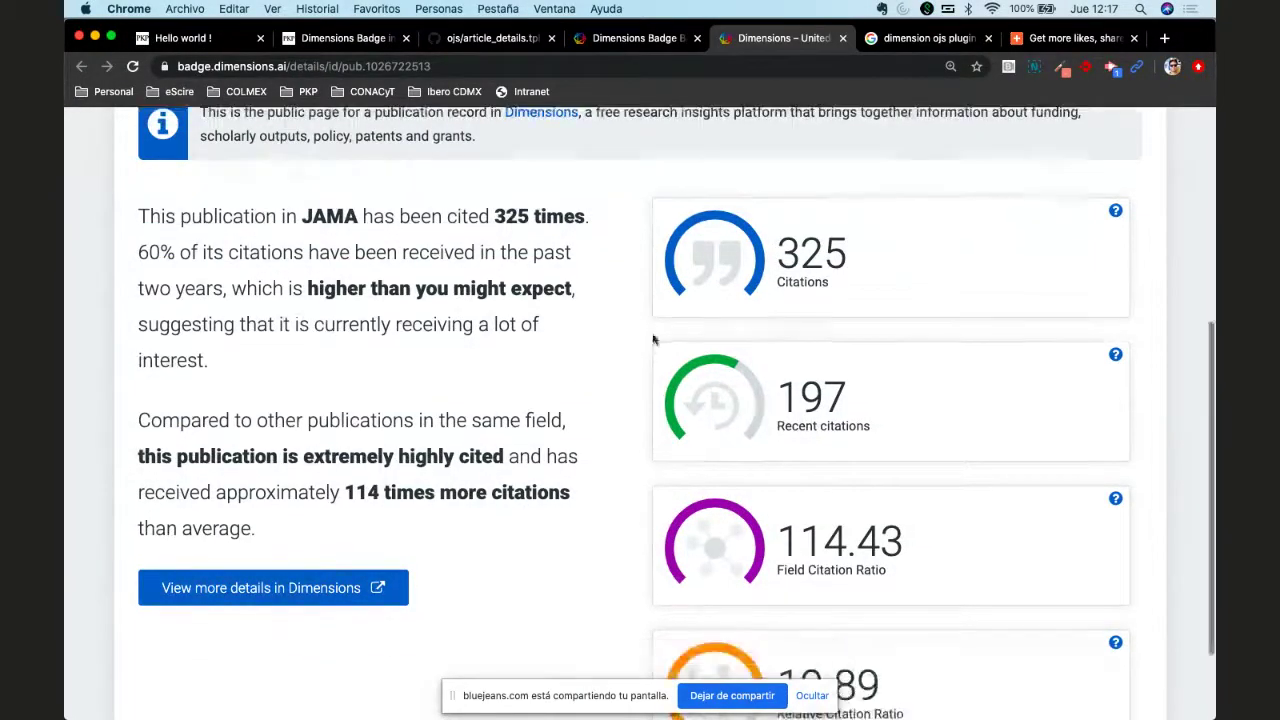
pyautogui.scroll(10, 638, 353)
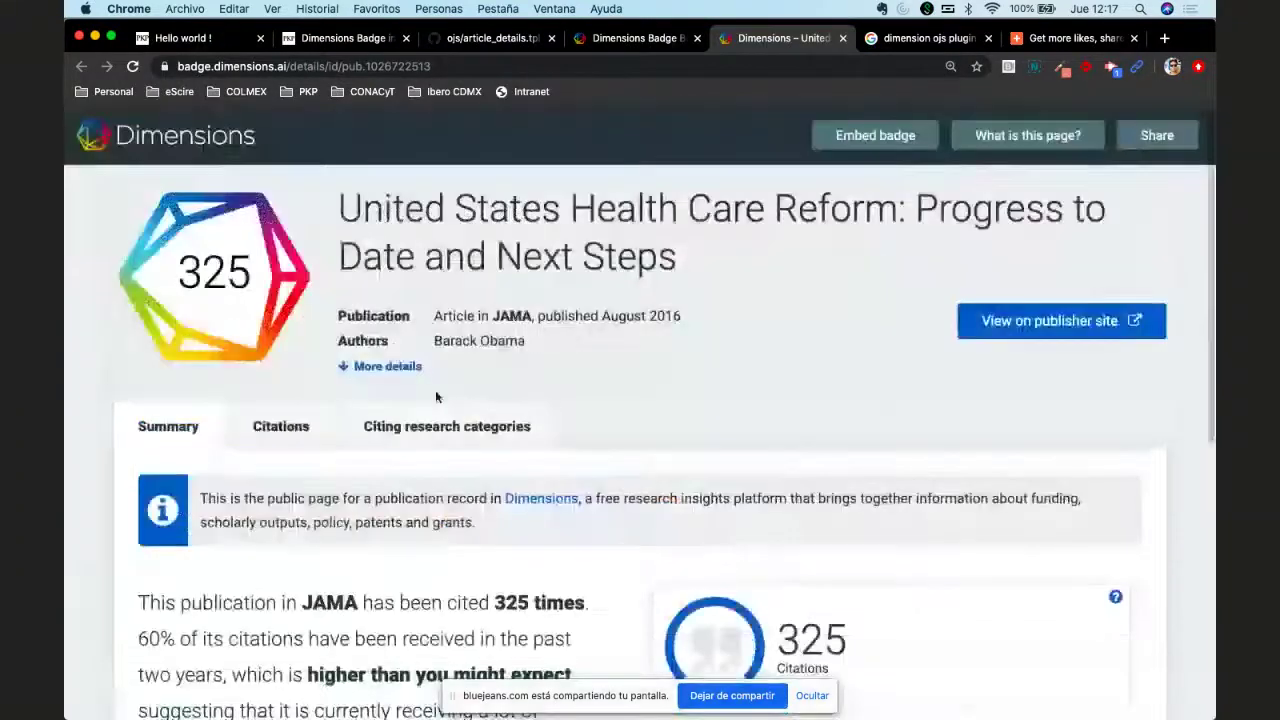
# Step: Open the publication's Citations view and examine the Citations by year chart and the citing articles
pyautogui.click(281, 426)
pyautogui.scroll(-3, 681, 398)
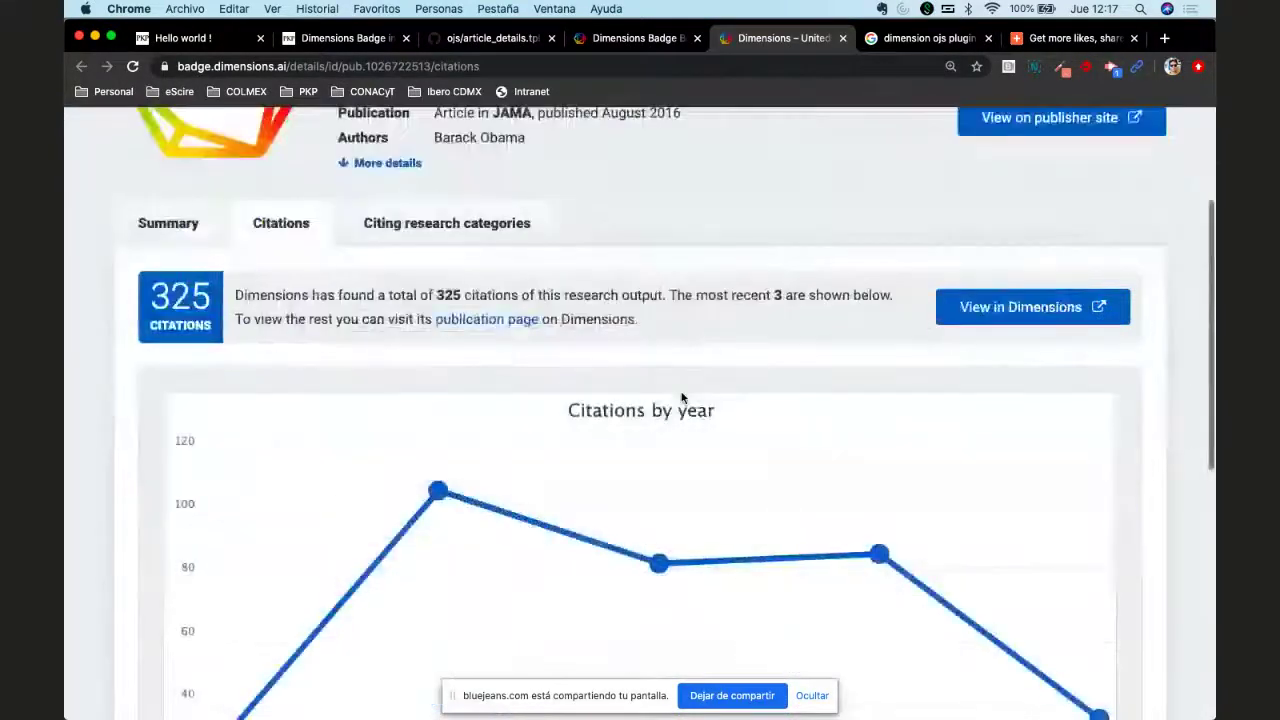
pyautogui.scroll(-3, 620, 400)
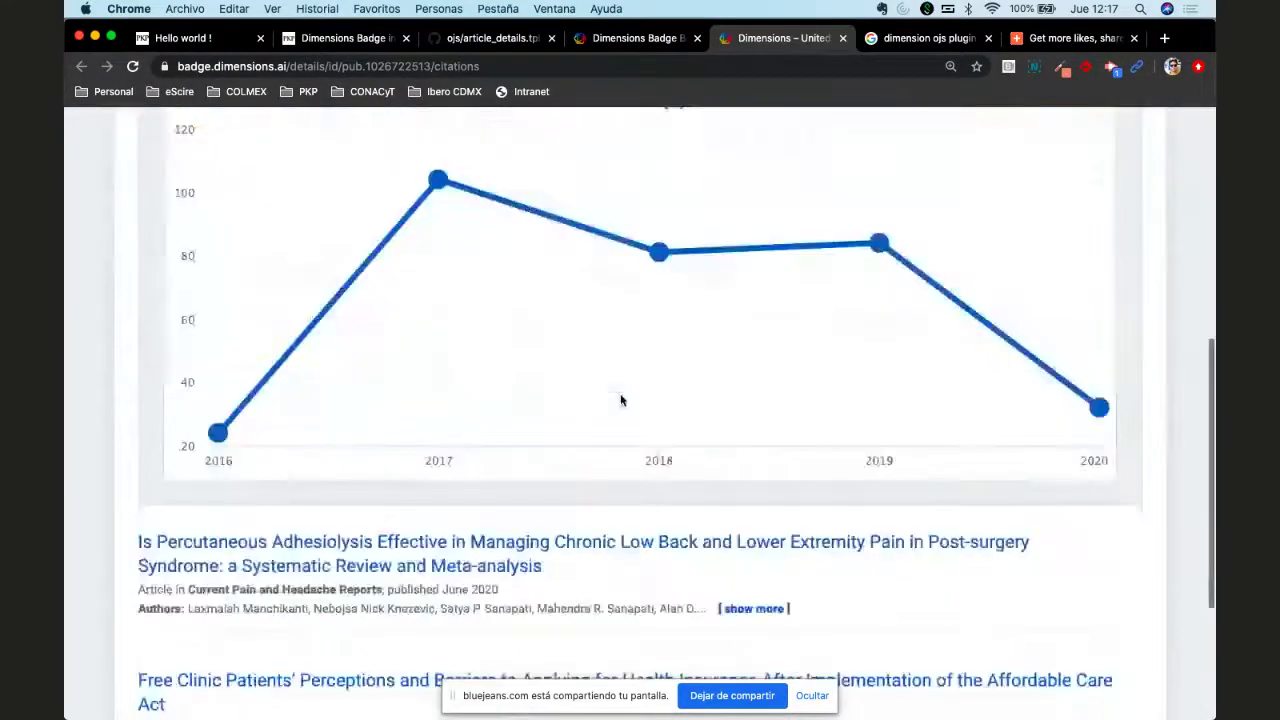
pyautogui.scroll(3, 620, 400)
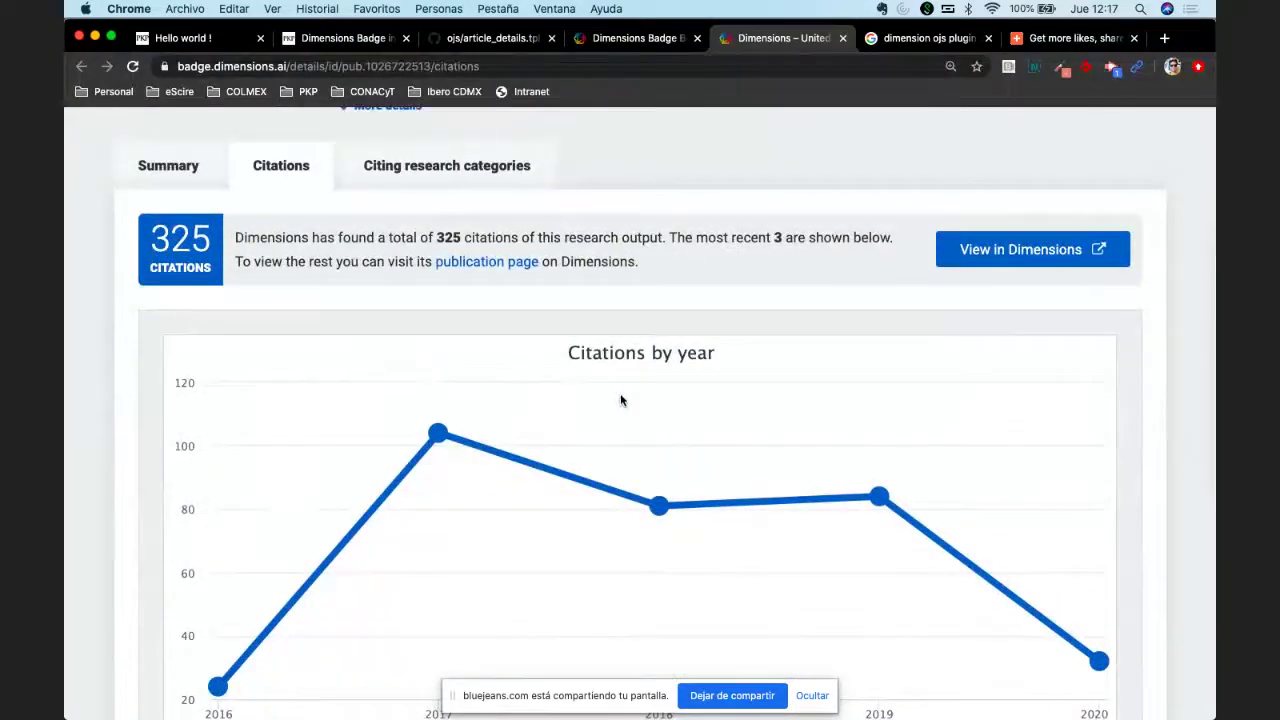
pyautogui.scroll(1, 620, 397)
# Step: Open the Citing research categories view, expand the publication's details, and examine the research category breakdown
pyautogui.click(475, 235)
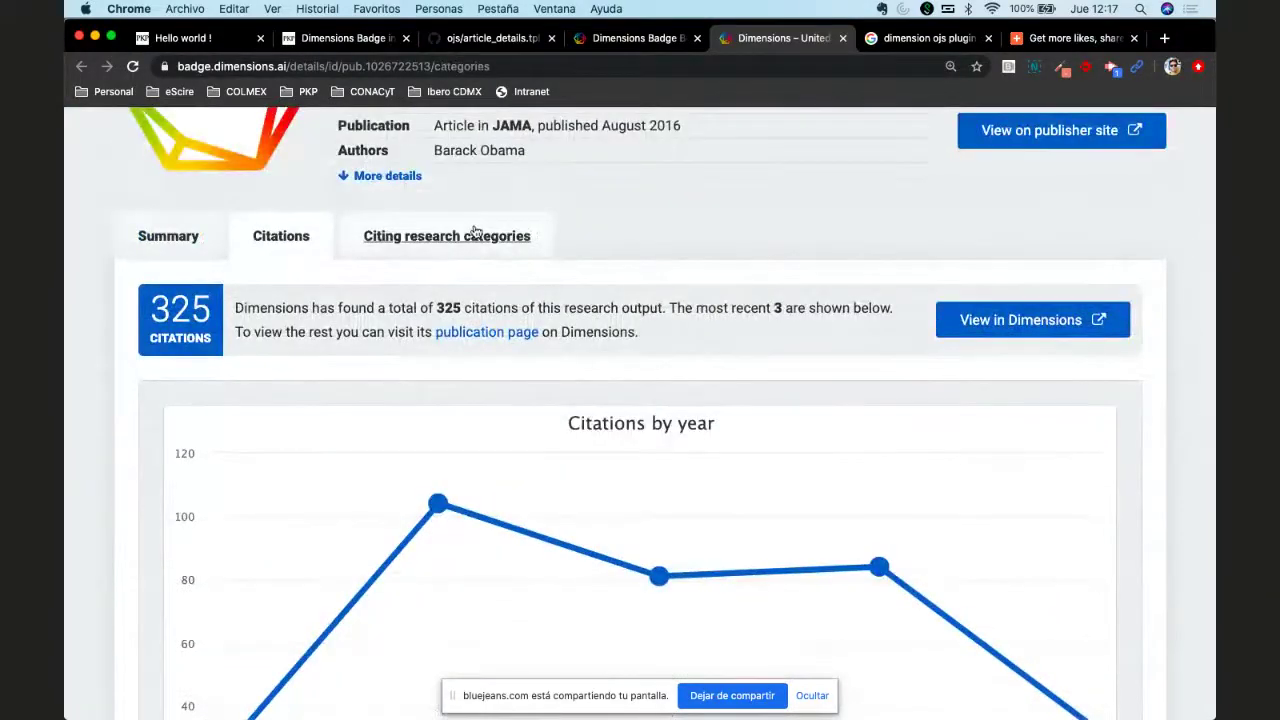
pyautogui.scroll(2, 667, 371)
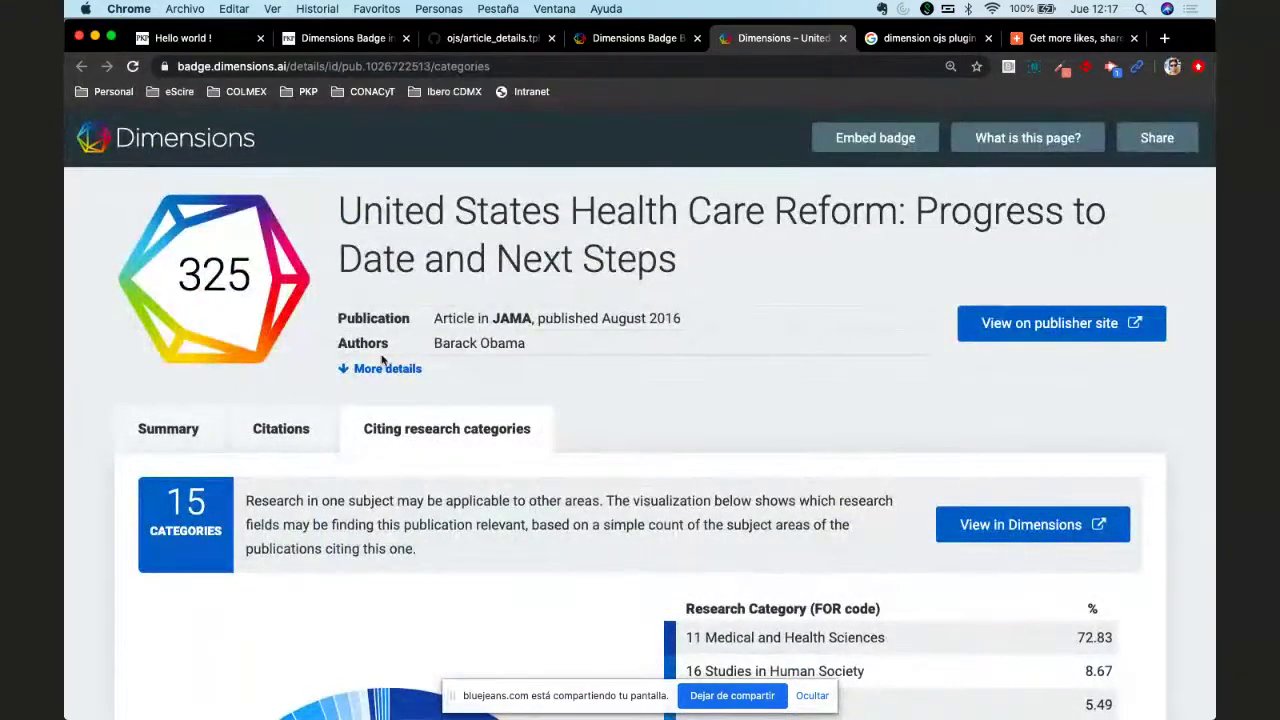
pyautogui.click(358, 370)
pyautogui.scroll(-8, 660, 477)
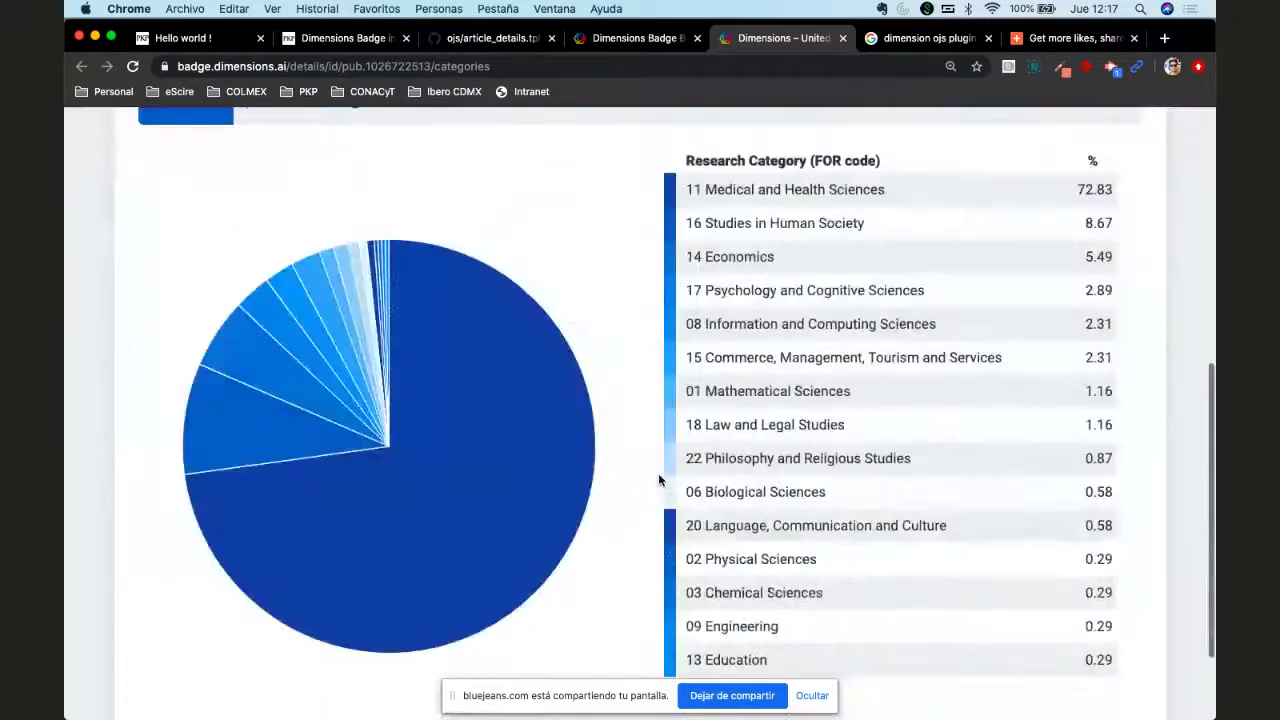
pyautogui.scroll(8, 660, 470)
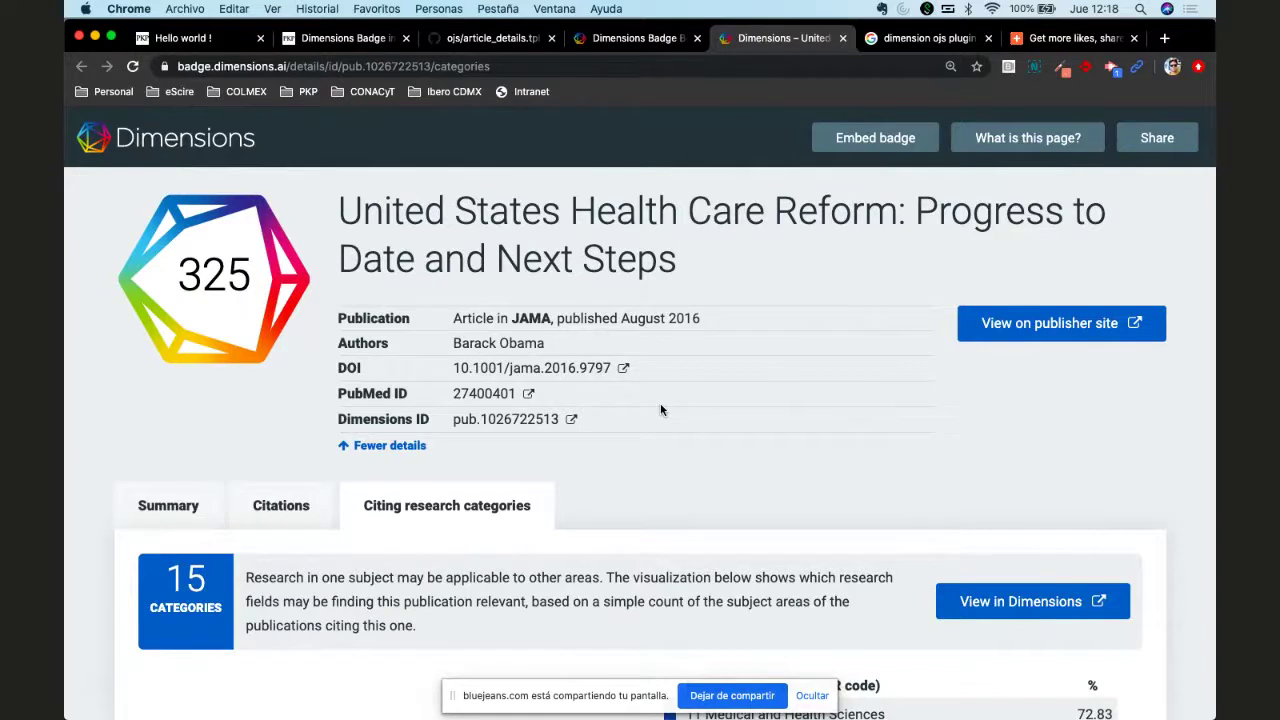
# Step: Search the web for "plum x" in a new tab and open the PlumX Metrics page of Plum Analytics
pyautogui.click(1163, 38)
pyautogui.write('plum x')
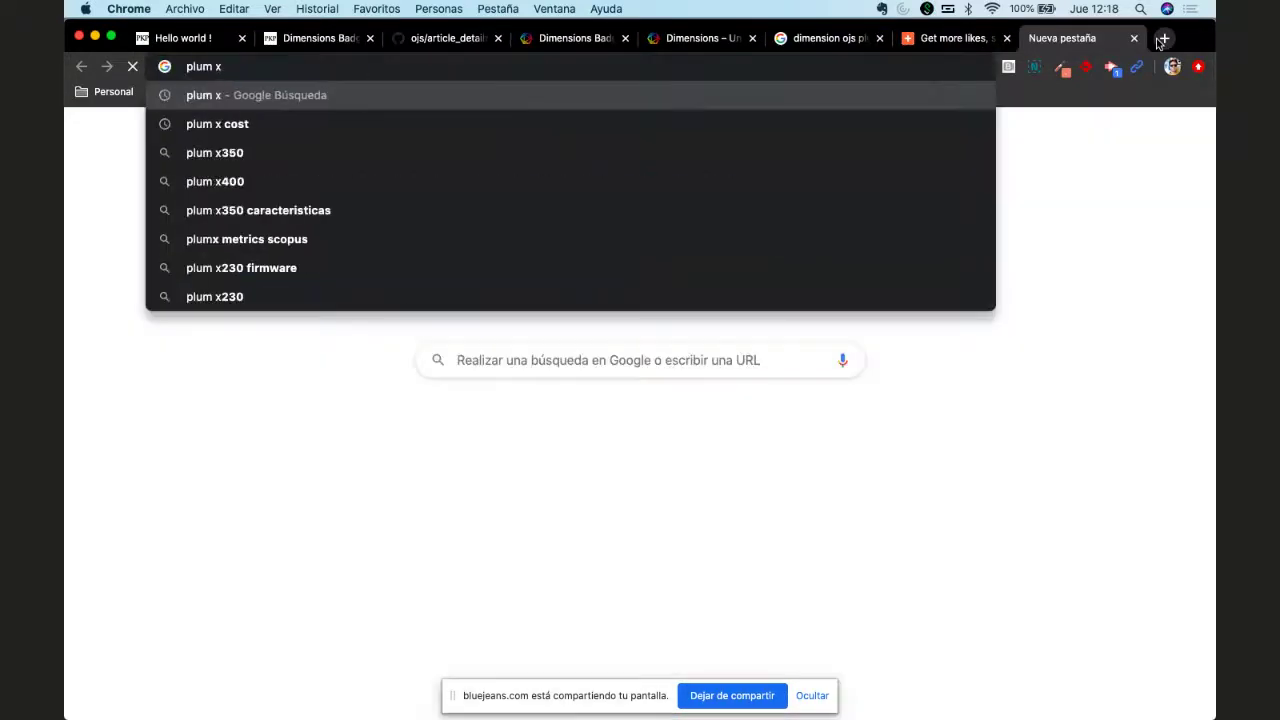
pyautogui.press('Return')
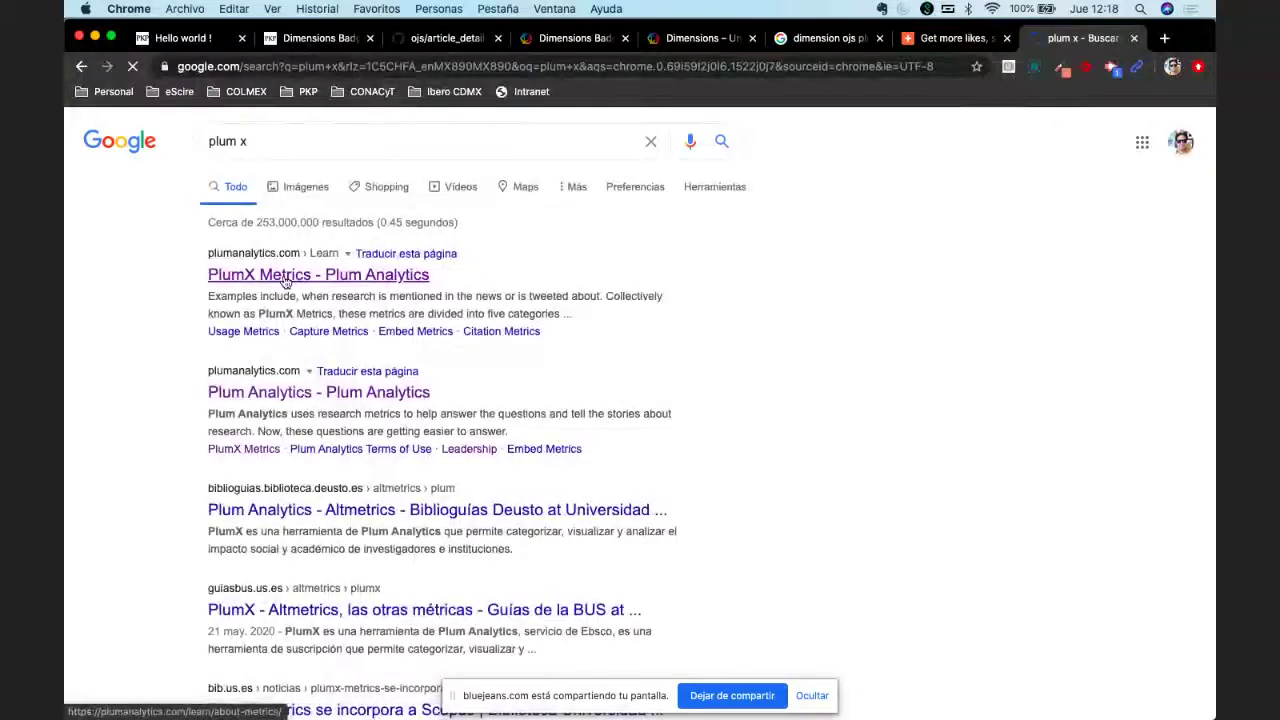
pyautogui.click(285, 276)
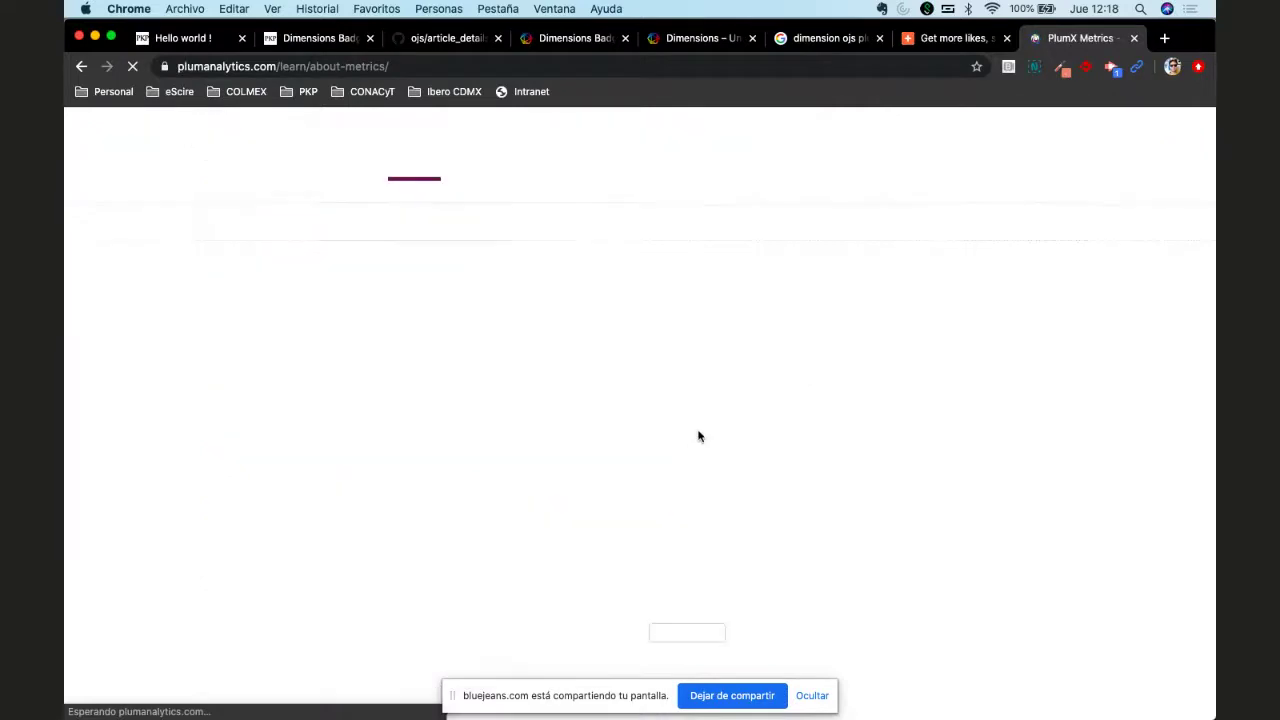
# Step: Open the Embed Metrics page, review the PlumX Widgets information, and follow the link to the widget example
pyautogui.moveTo(475, 165)
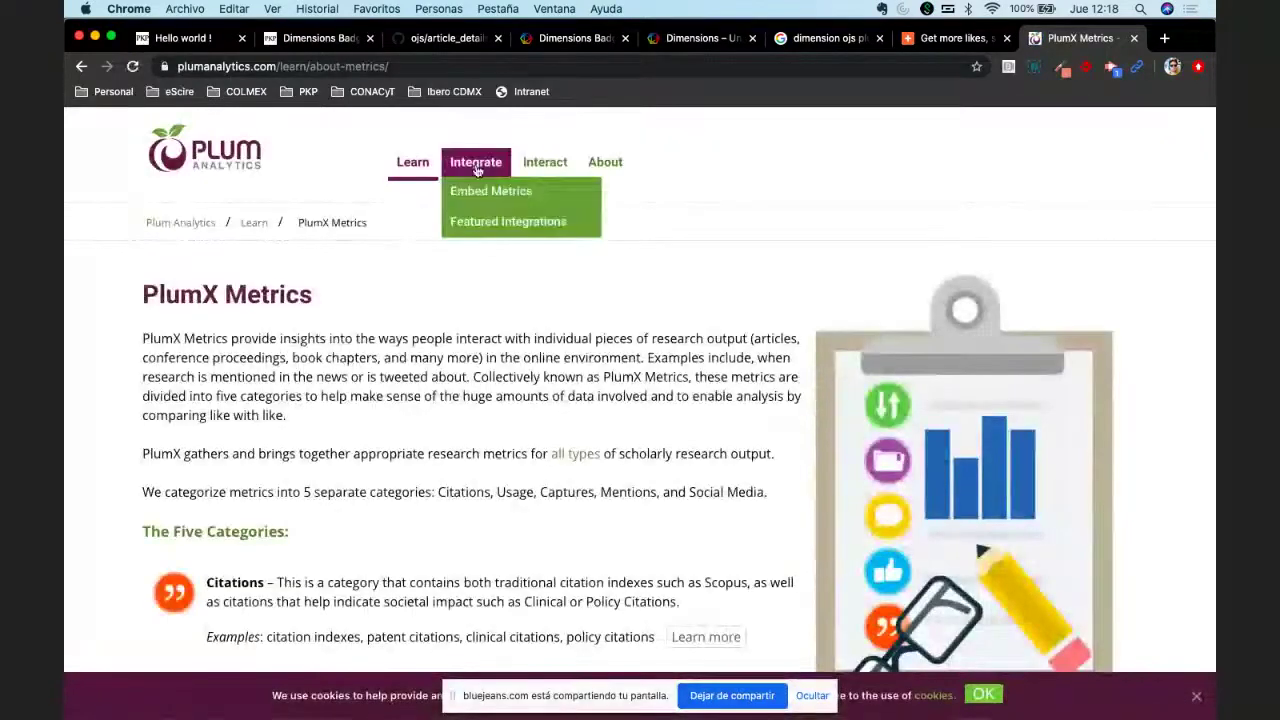
pyautogui.click(483, 191)
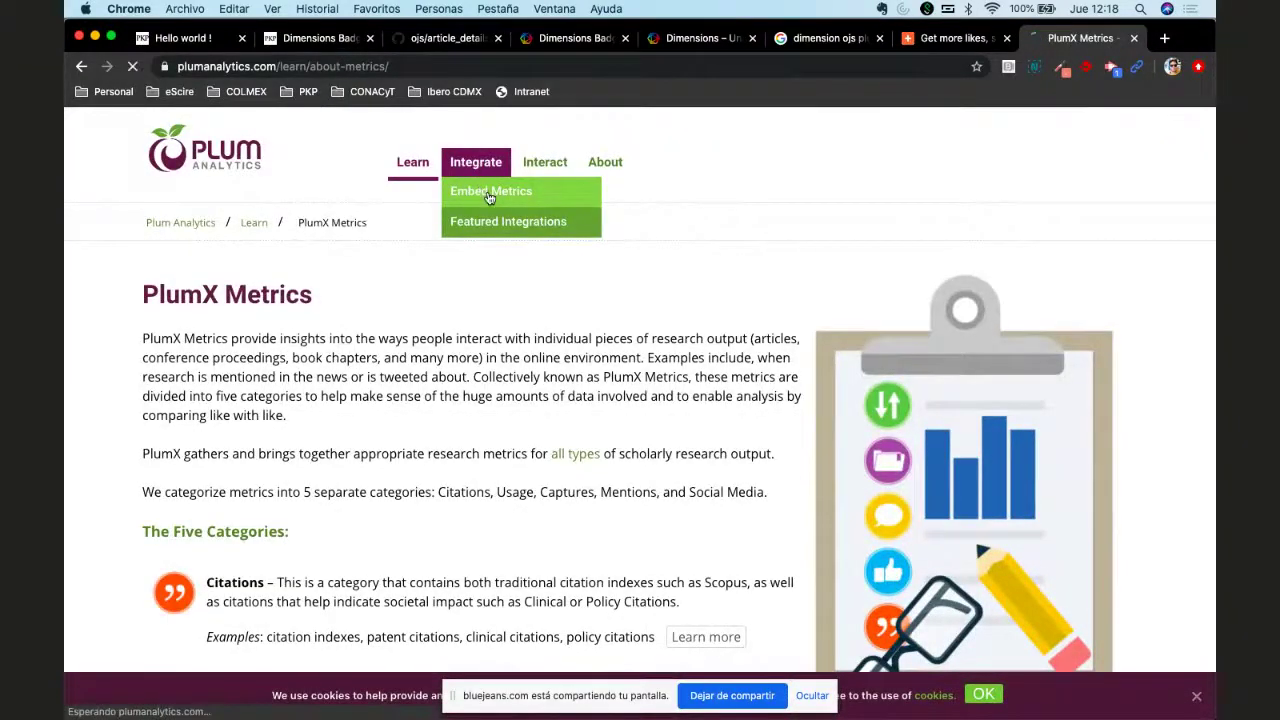
pyautogui.scroll(-2, 598, 349)
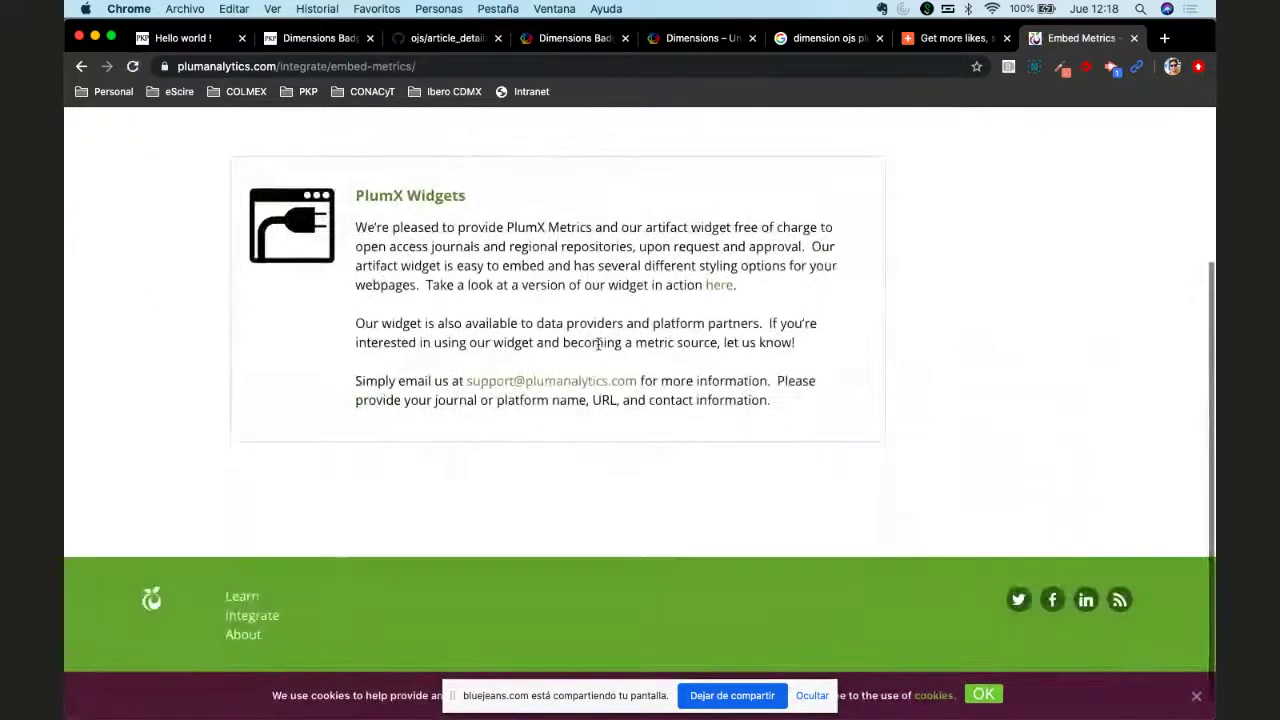
pyautogui.click(716, 286)
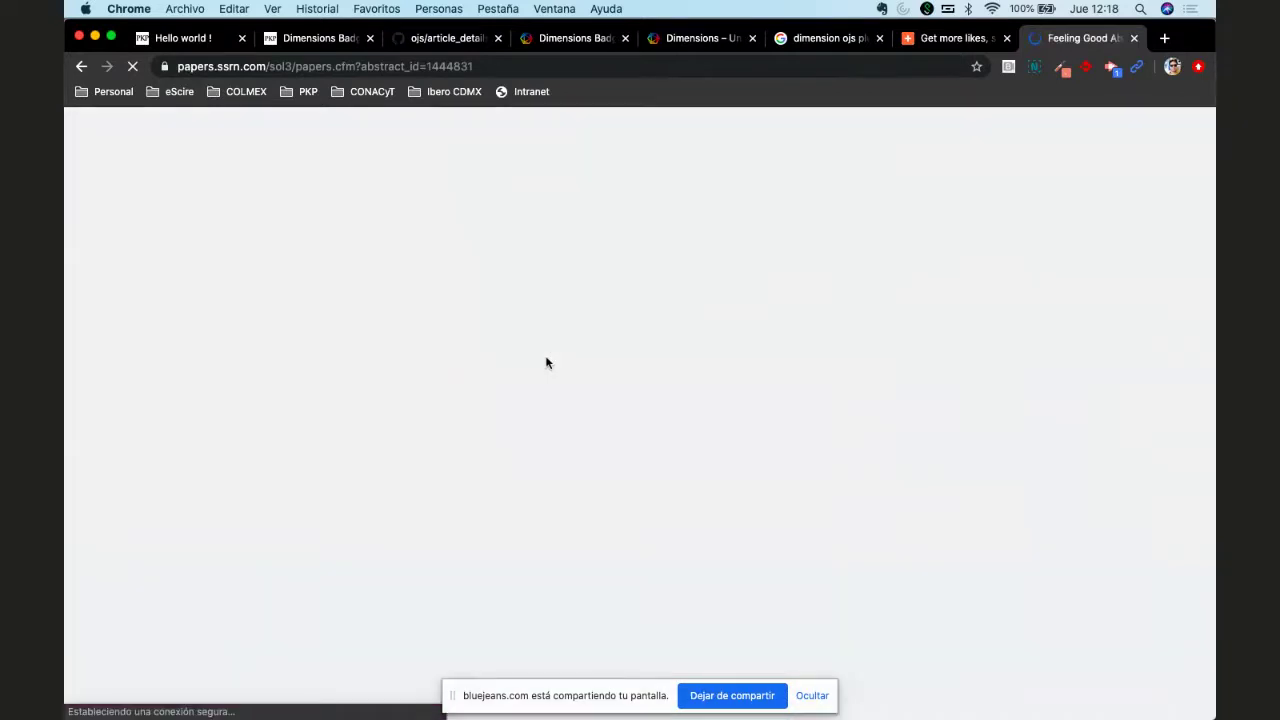
# Step: Return to the PlumX Metrics page and look through the site's Integrate, Interact and About options
pyautogui.click(80, 72)
pyautogui.click(81, 68)
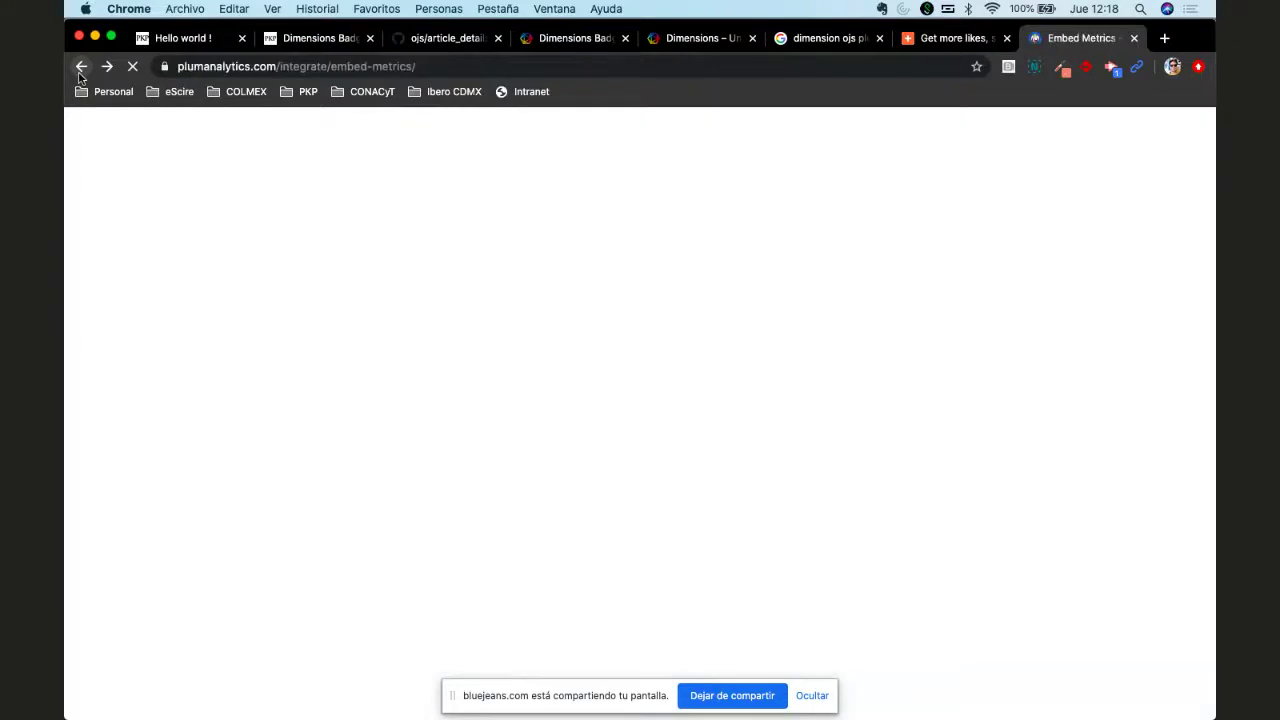
pyautogui.click(81, 68)
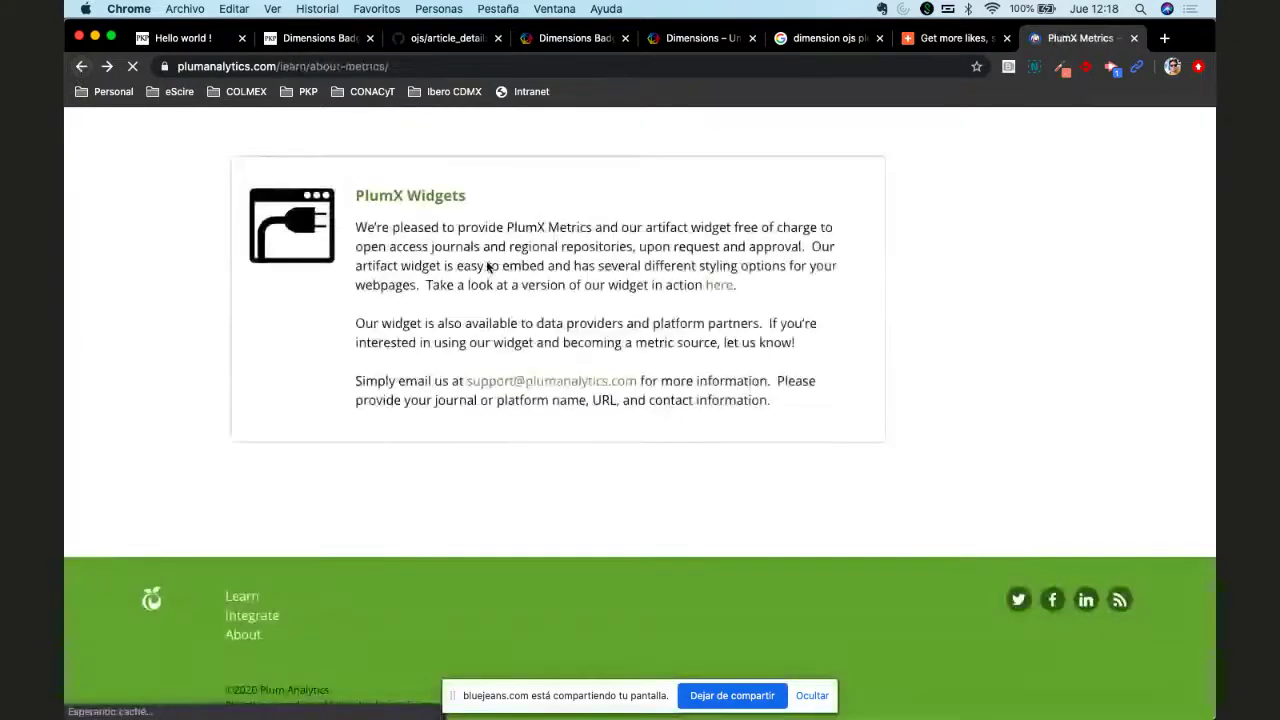
pyautogui.moveTo(478, 167)
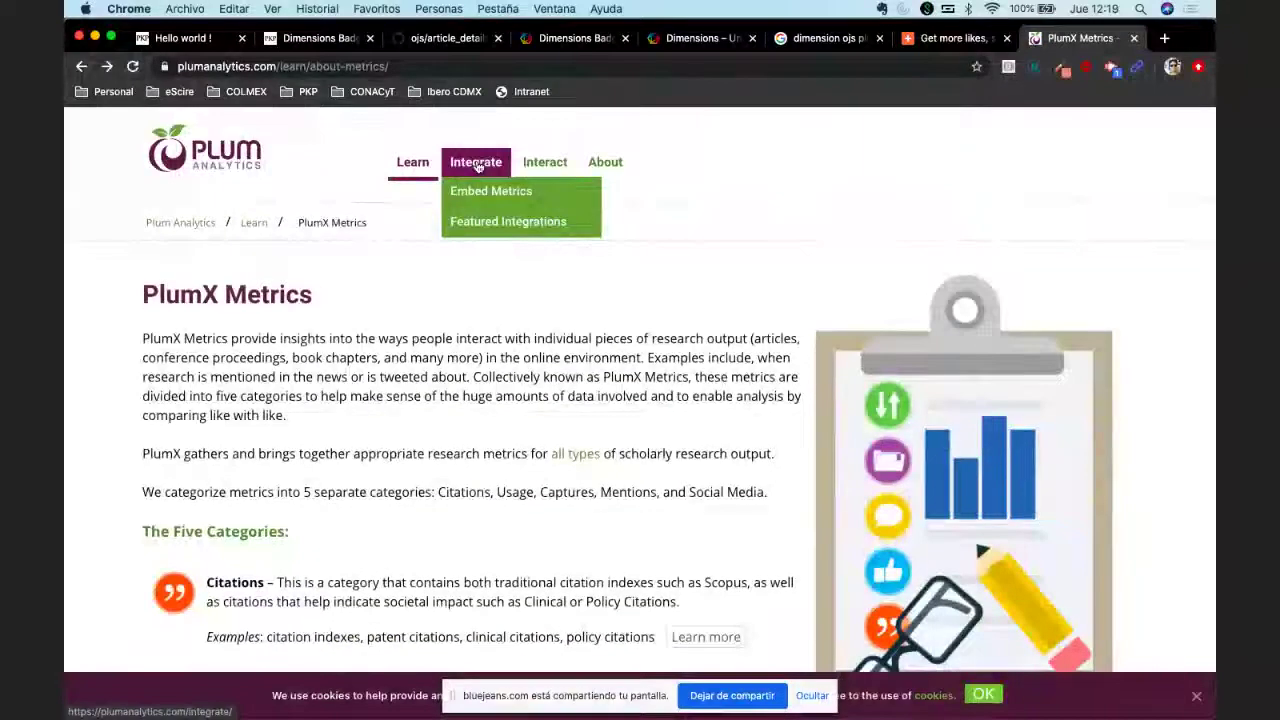
pyautogui.moveTo(528, 167)
pyautogui.moveTo(583, 165)
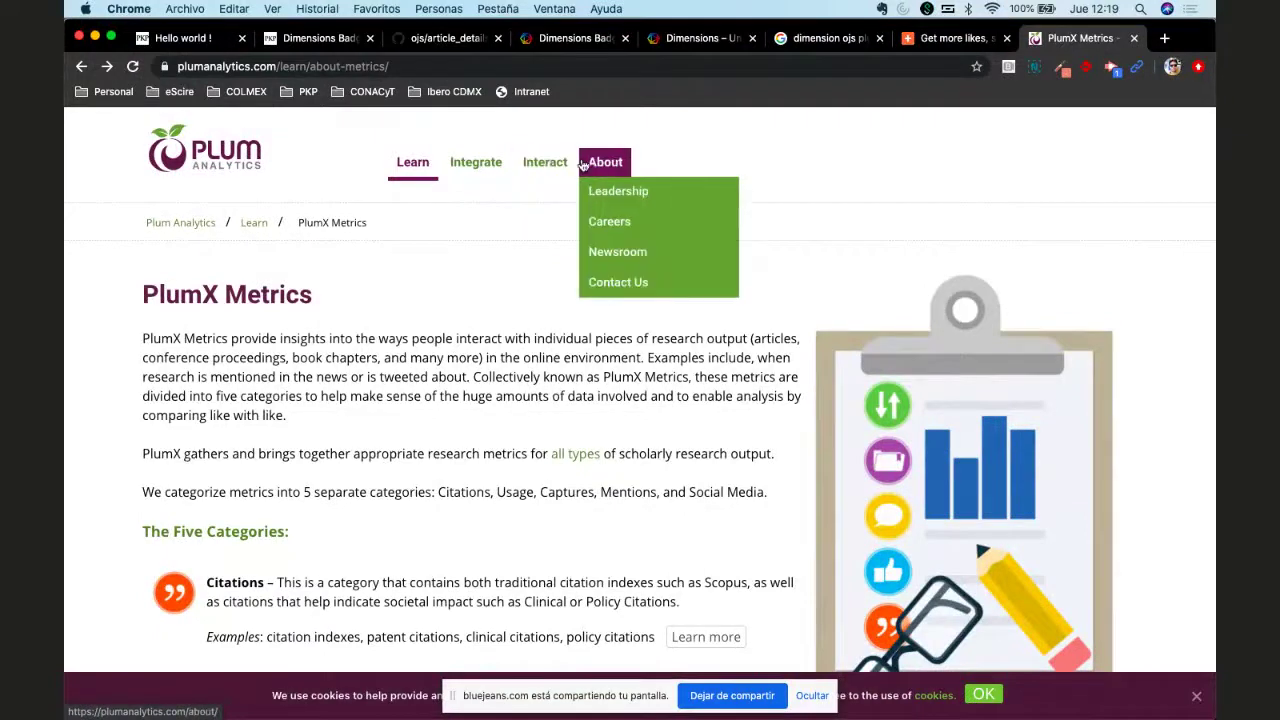
# Step: Search the web for "plum x ojs" in the same tab
pyautogui.click(707, 74)
pyautogui.write('p')
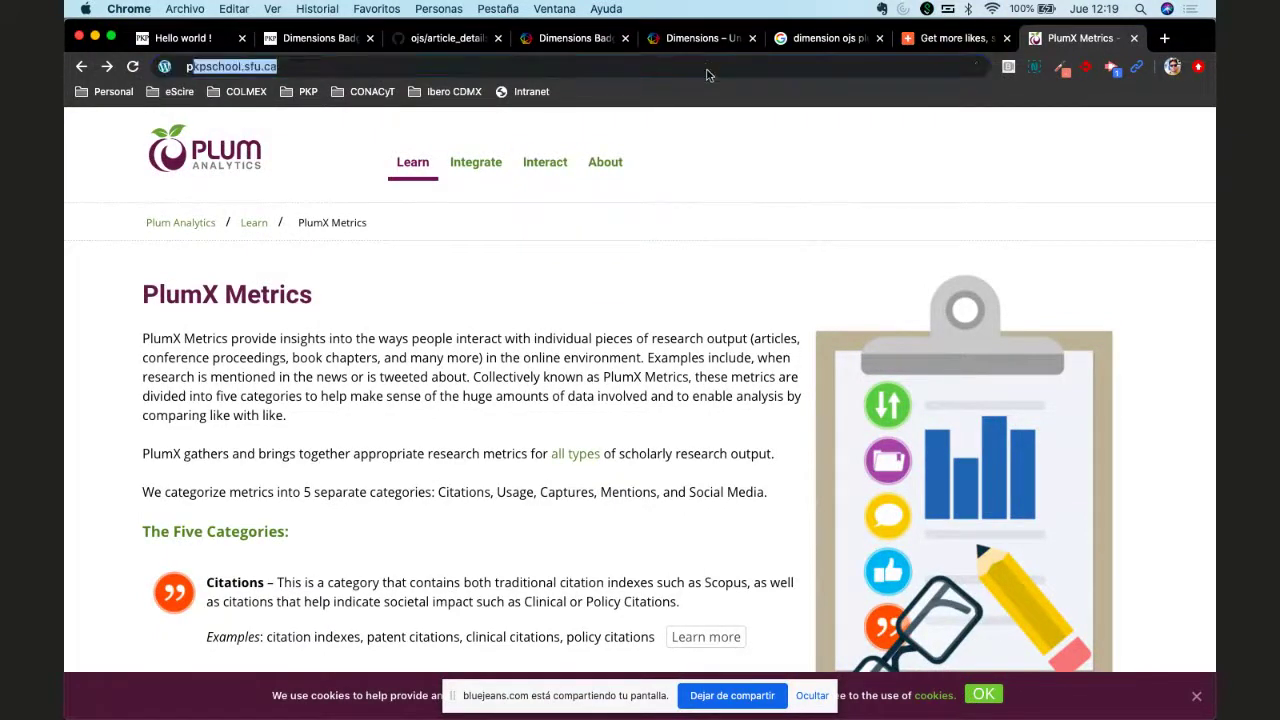
pyautogui.write('lum x ojs')
pyautogui.press('Return')
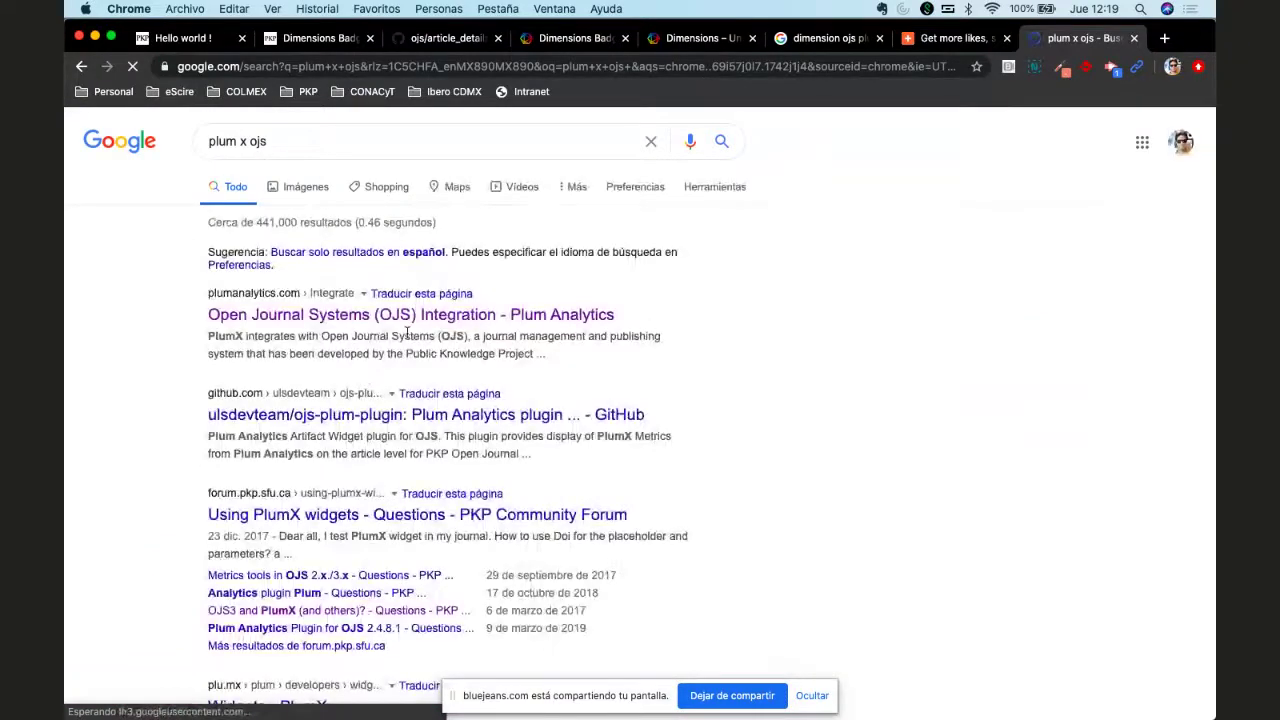
# Step: Open the Open Journal Systems (OJS) Integration page of Plum Analytics, review its benefits, and open the example screenshot of the integration
pyautogui.click(404, 314)
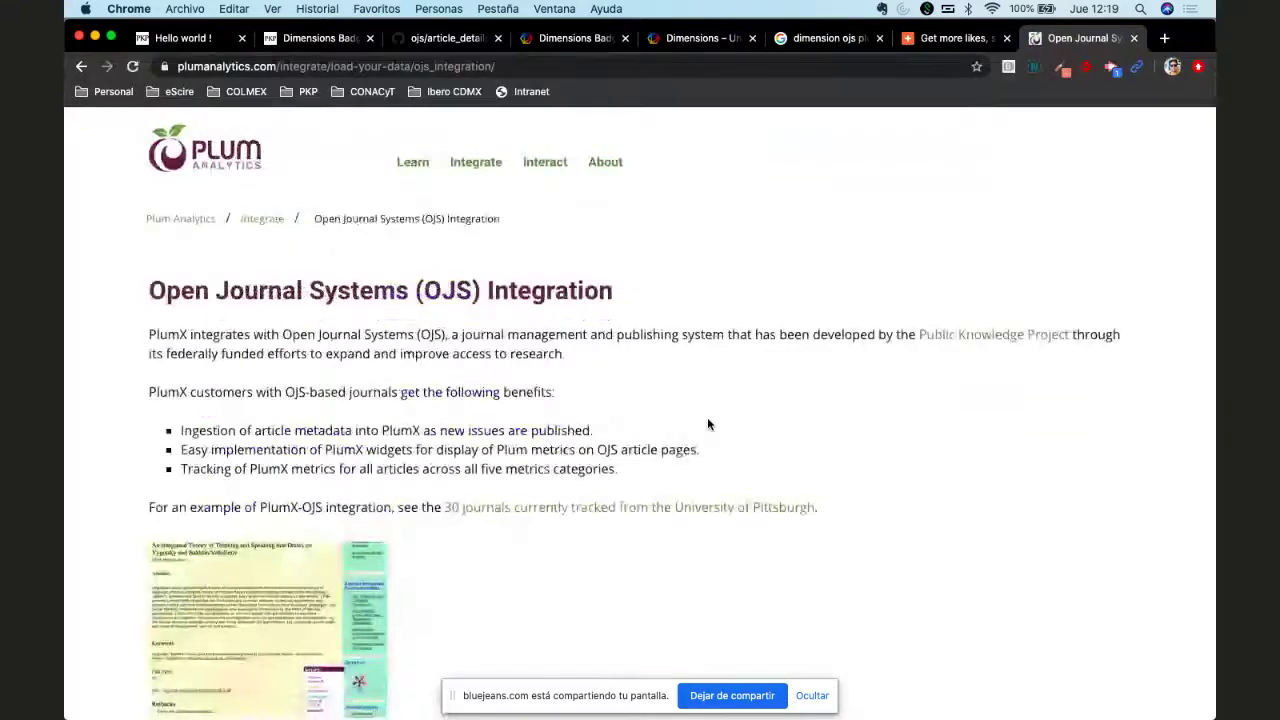
pyautogui.scroll(-4, 708, 424)
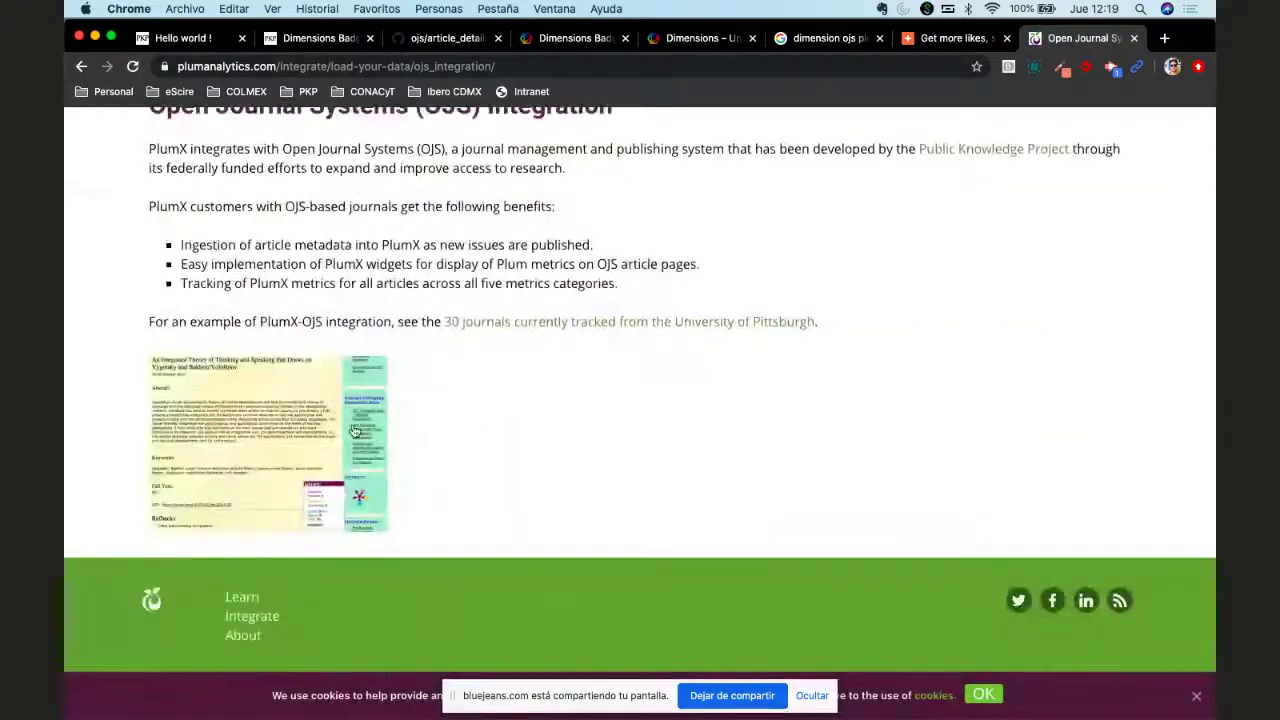
pyautogui.click(325, 459)
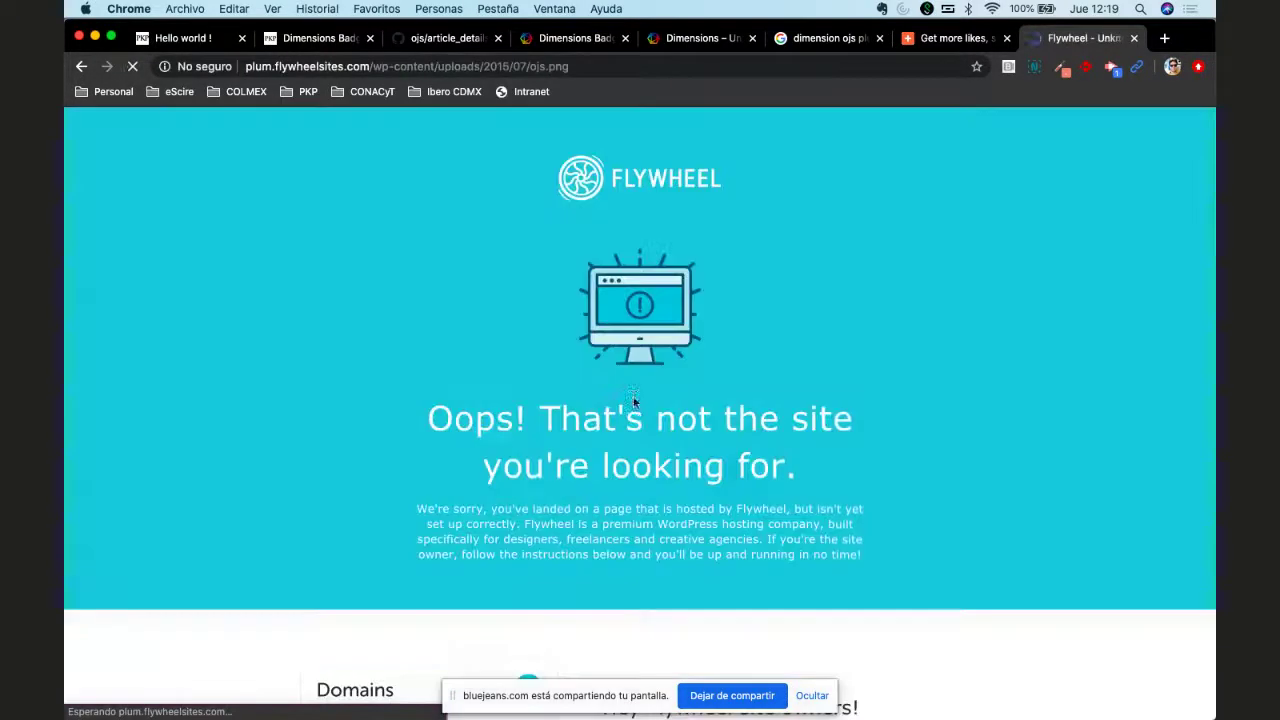
pyautogui.scroll(-5, 737, 422)
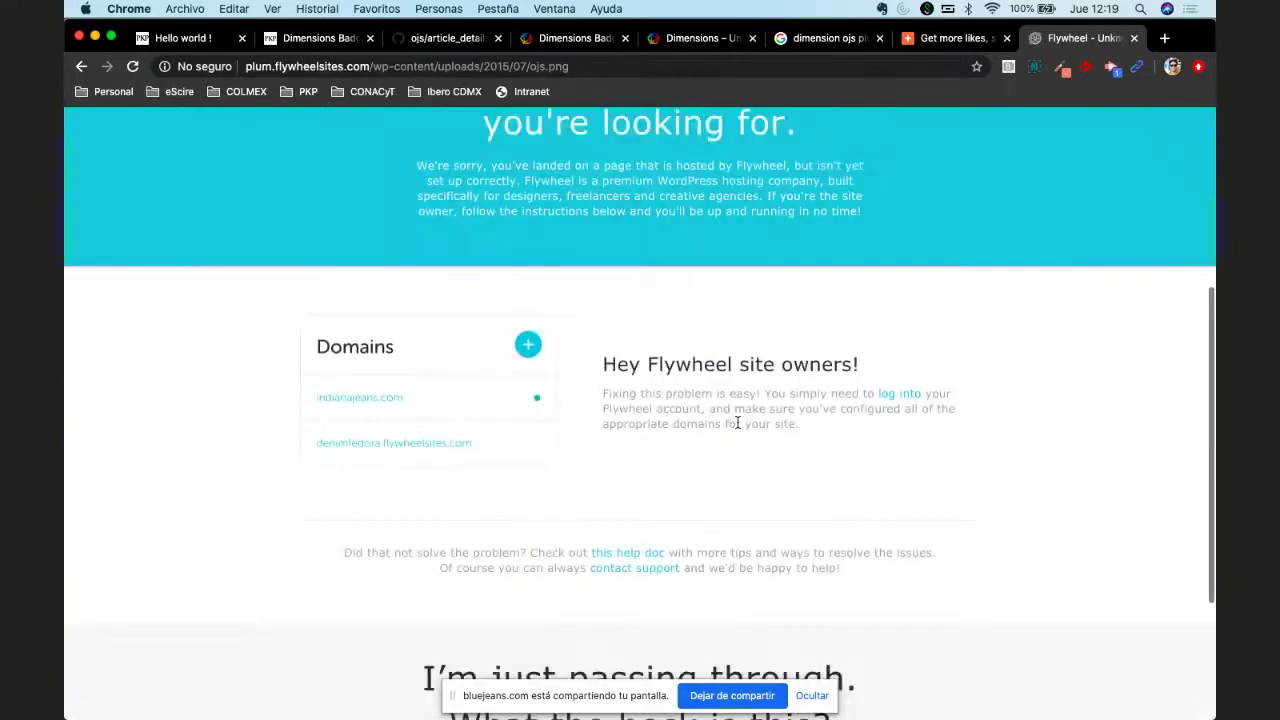
pyautogui.scroll(5, 737, 423)
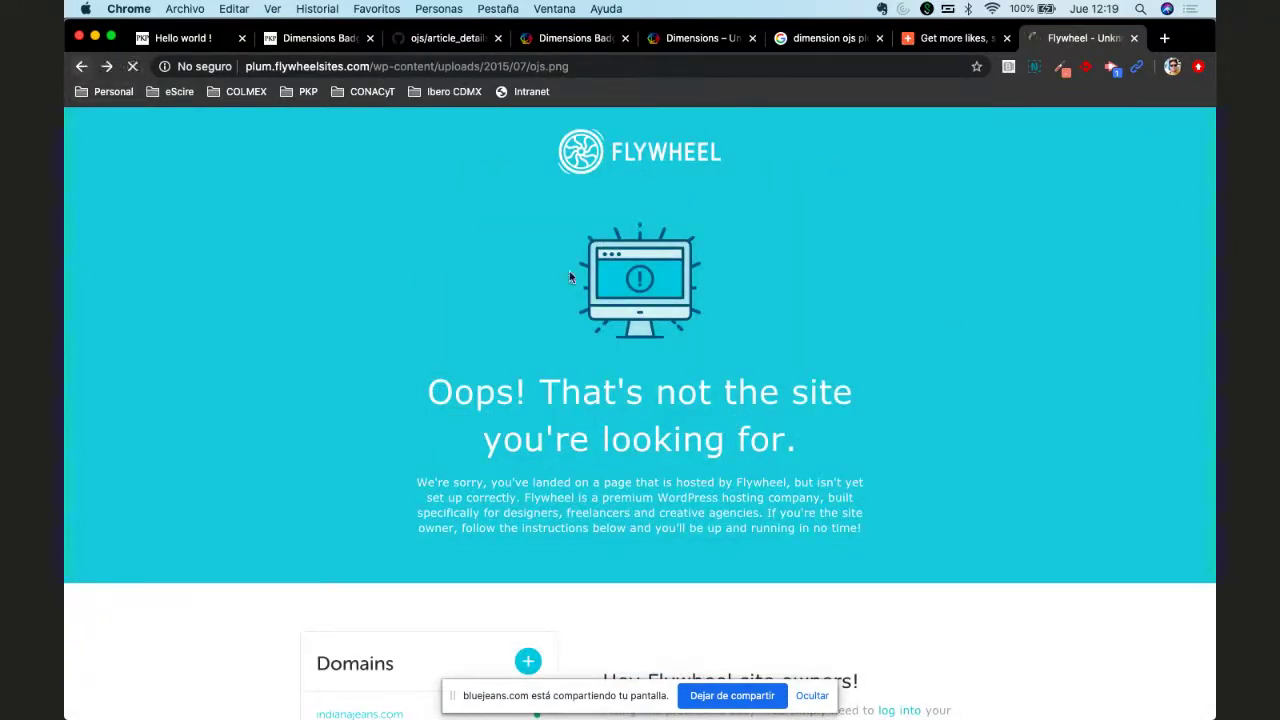
# Step: Return to the "plum x ojs" results, find the University of Pittsburgh "Article-level widgets" slide image, and view it in a new tab
pyautogui.click(82, 66)
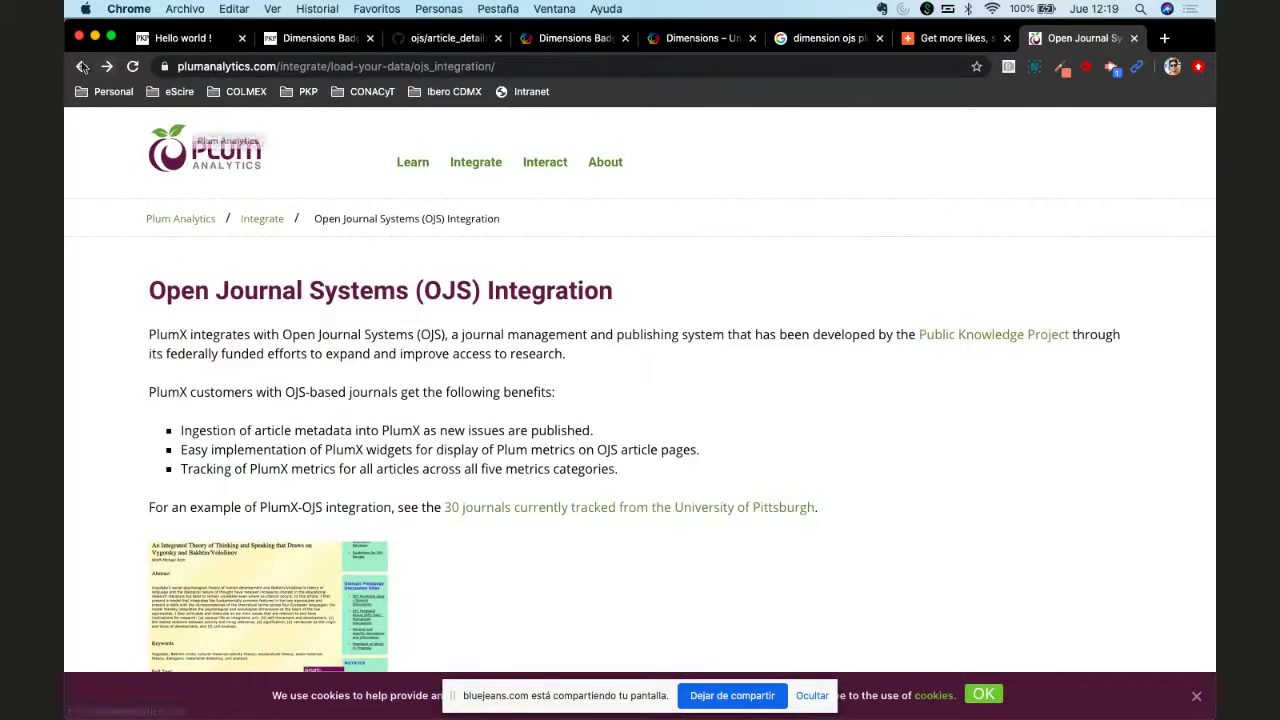
pyautogui.press('super+bracketleft')
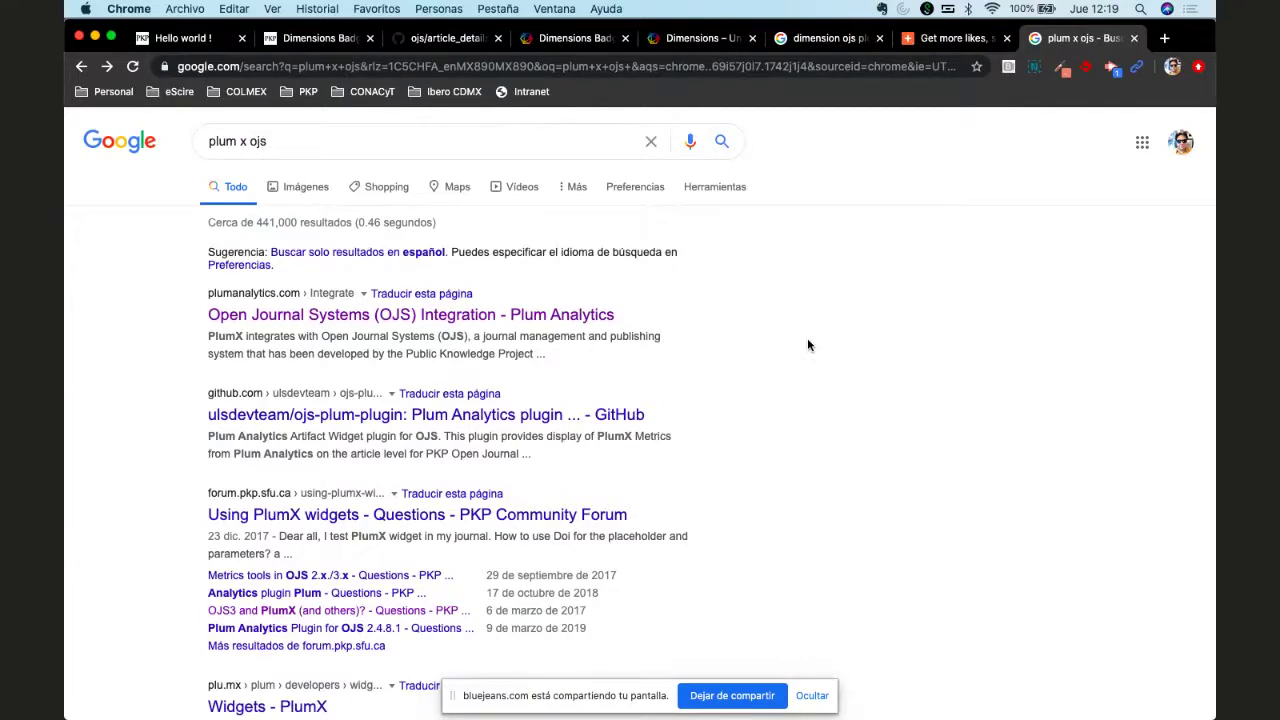
pyautogui.scroll(-3, 809, 345)
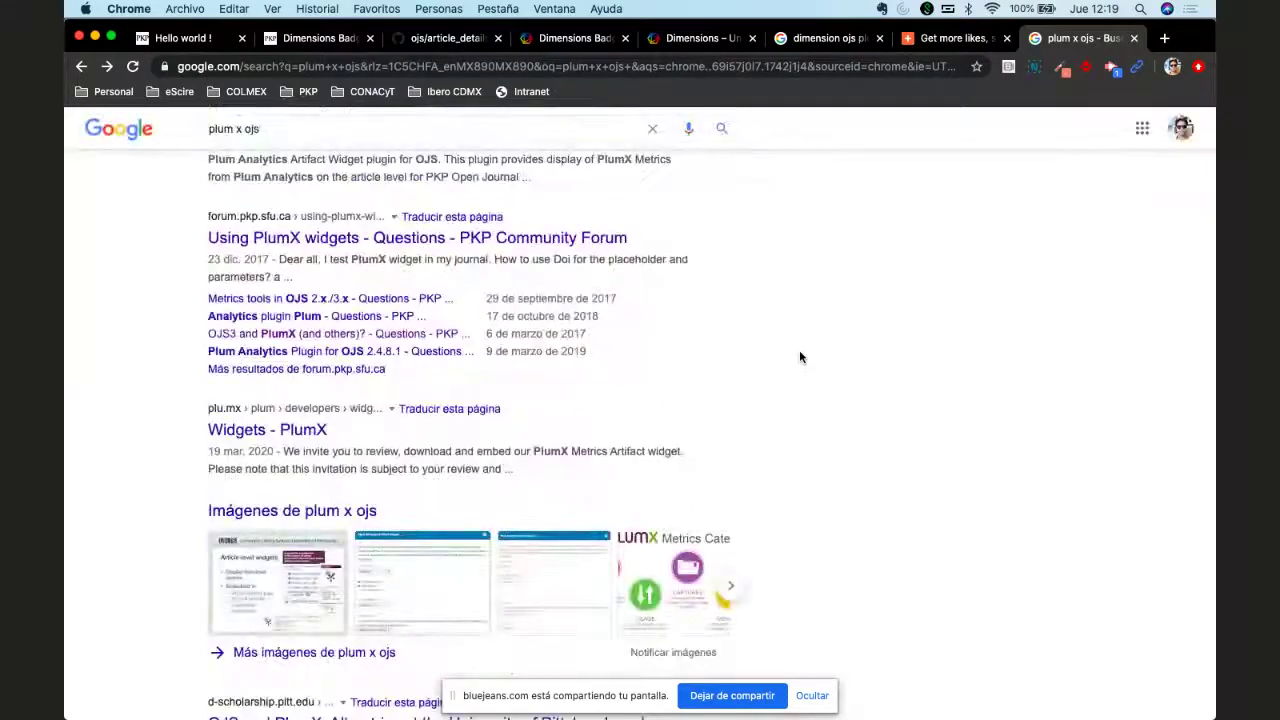
pyautogui.scroll(-1, 800, 357)
pyautogui.click(675, 460)
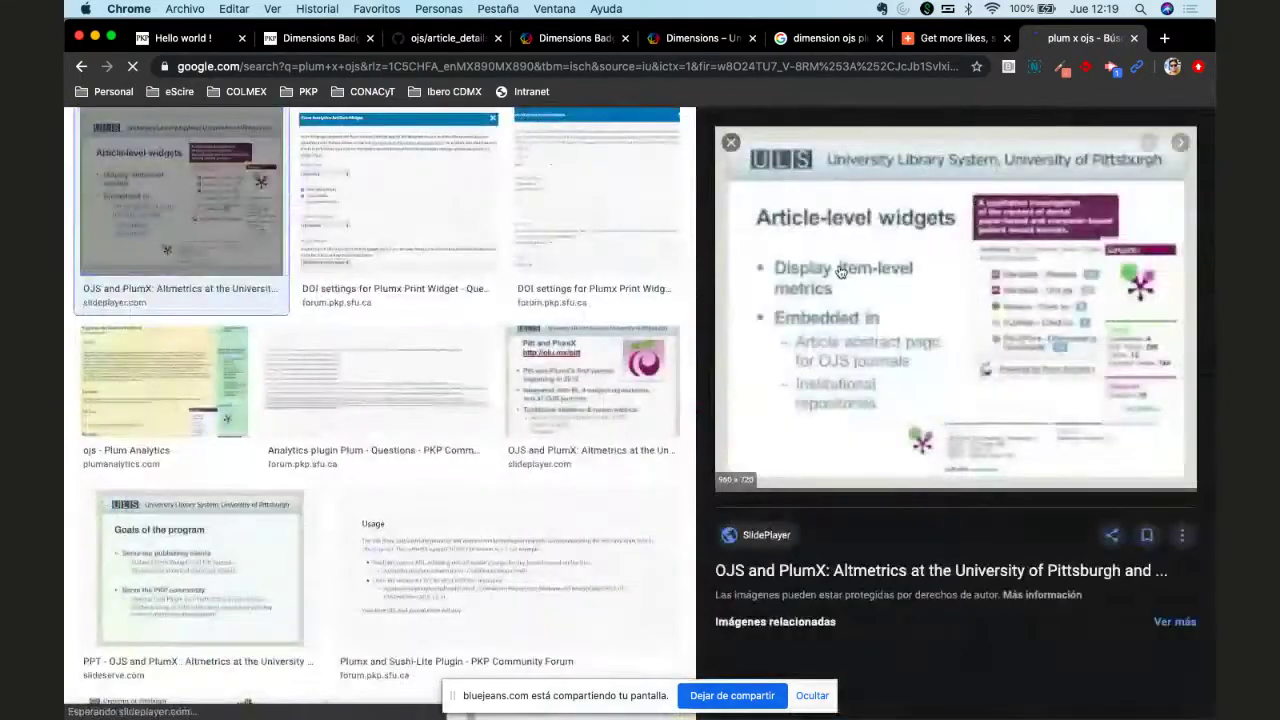
pyautogui.rightClick(815, 277)
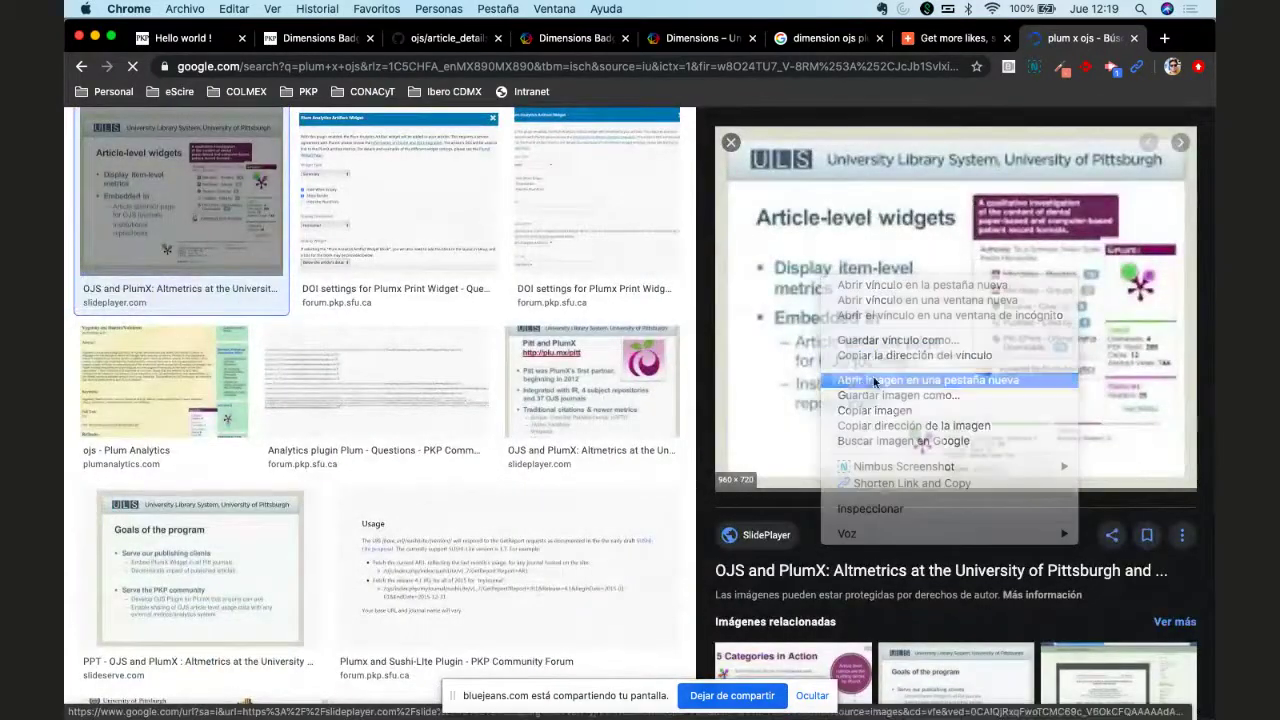
pyautogui.click(874, 381)
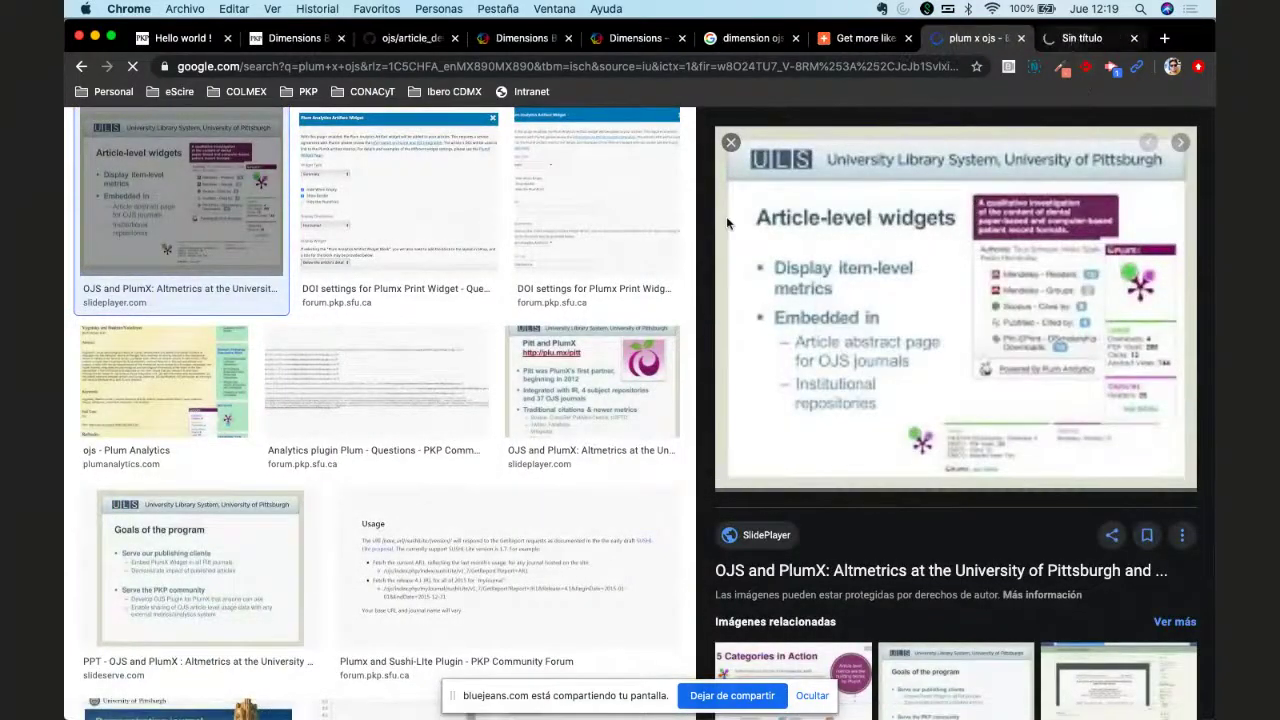
pyautogui.hotkey('ctrl', 'Tab')
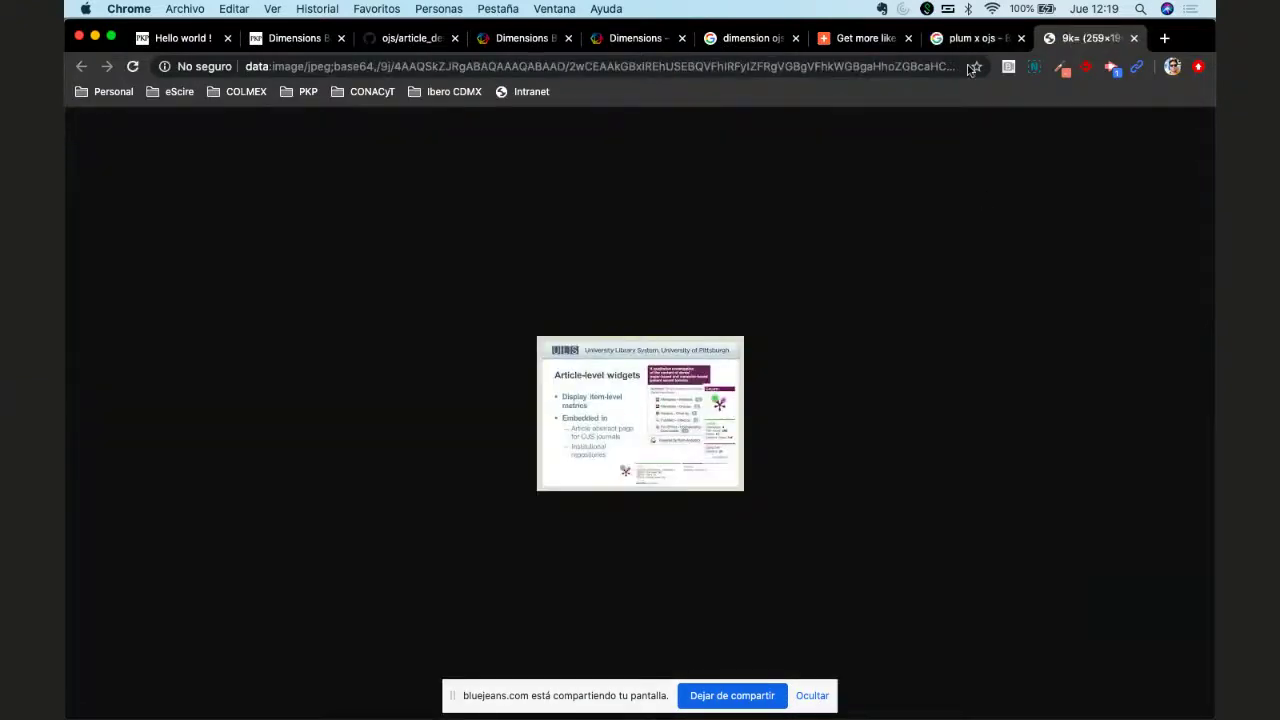
# Step: Open the Botanical Sciences journal site in a new browser tab and go to its previous issues (Números Anteriores)
pyautogui.click(1163, 38)
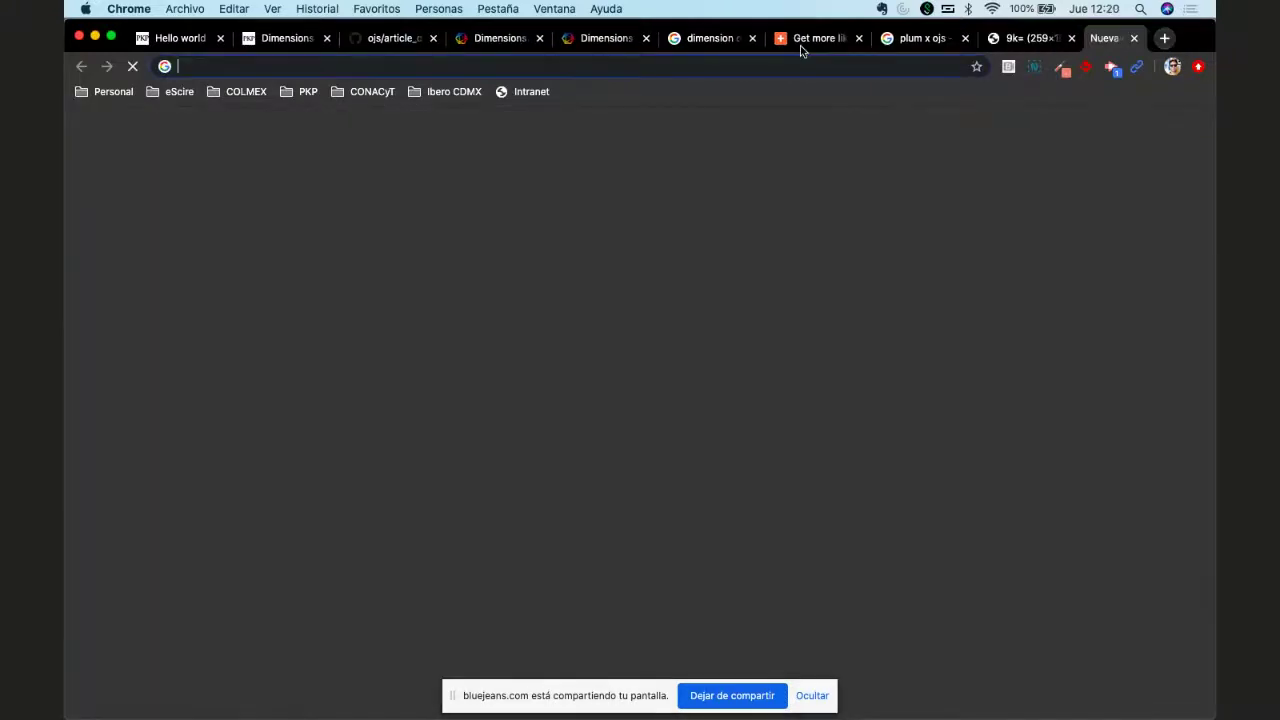
pyautogui.write('bota')
pyautogui.press('Return')
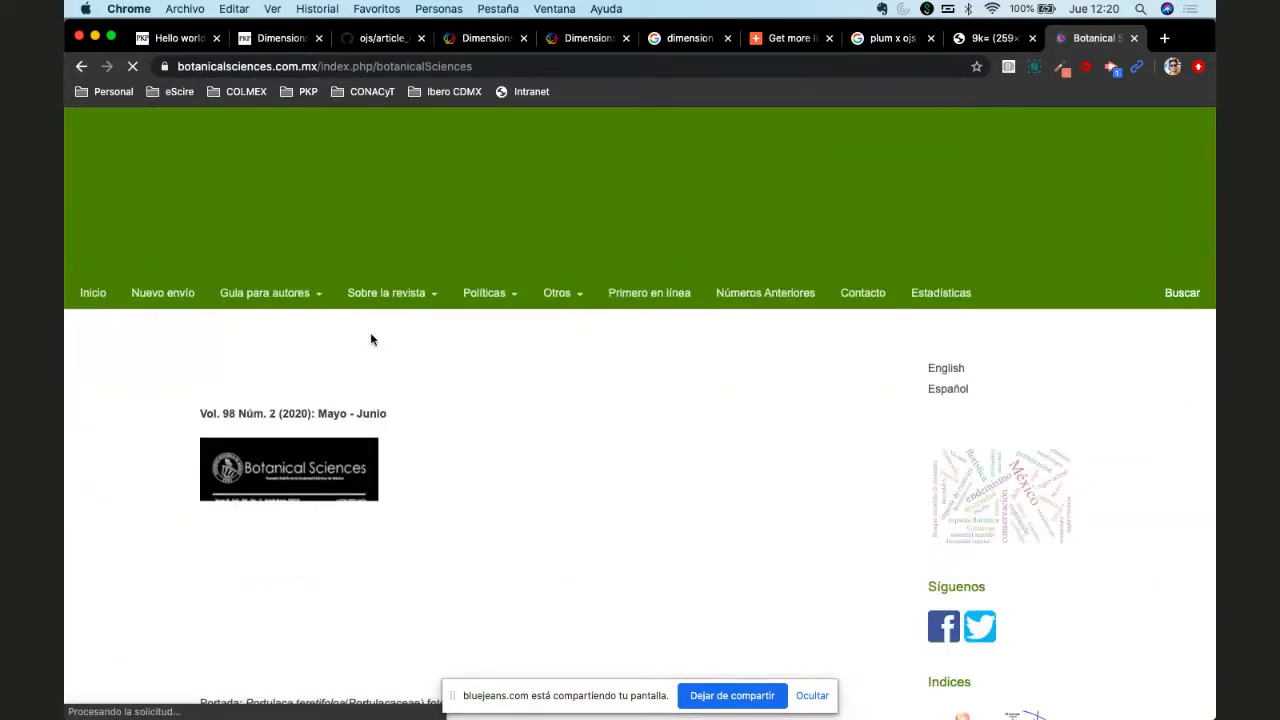
pyautogui.click(765, 293)
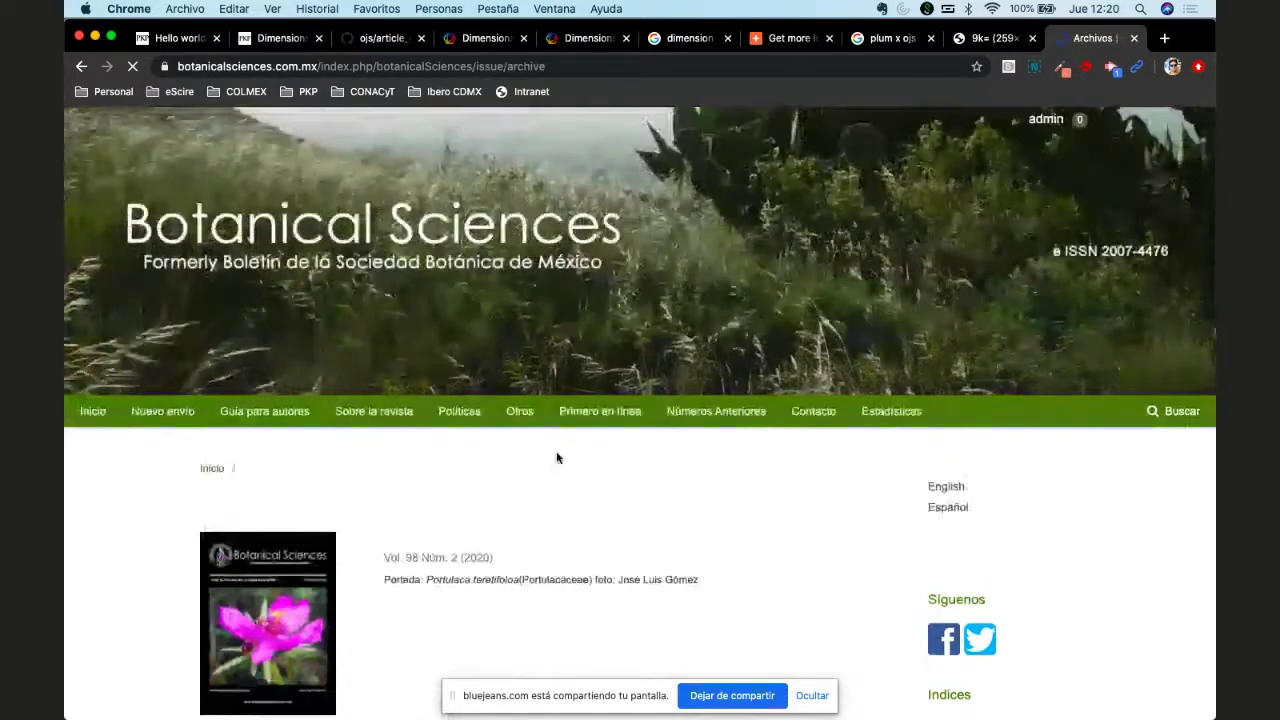
# Step: Open the Julio - Septiembre (75 Aniversario) issue, Vol. 97 Núm. 3, and its editorial article "The Future of Botanical Sciences"
pyautogui.scroll(-10, 557, 457)
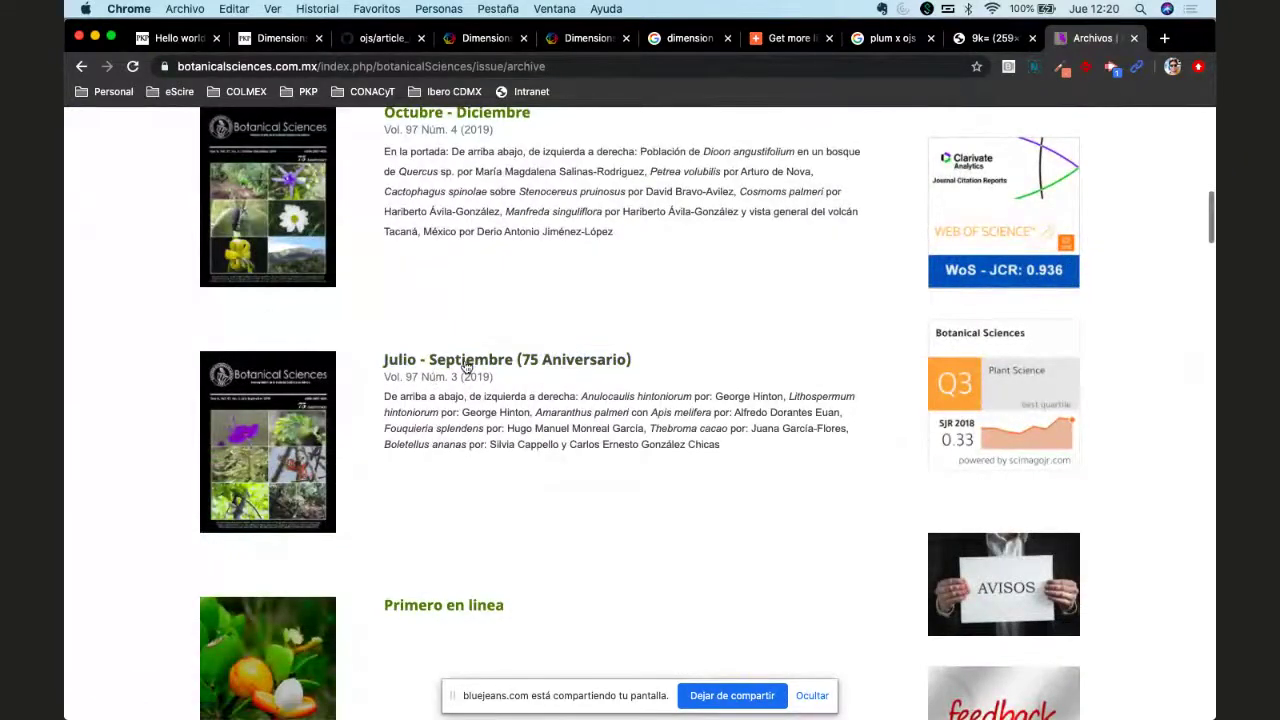
pyautogui.click(529, 360)
pyautogui.scroll(-8, 565, 488)
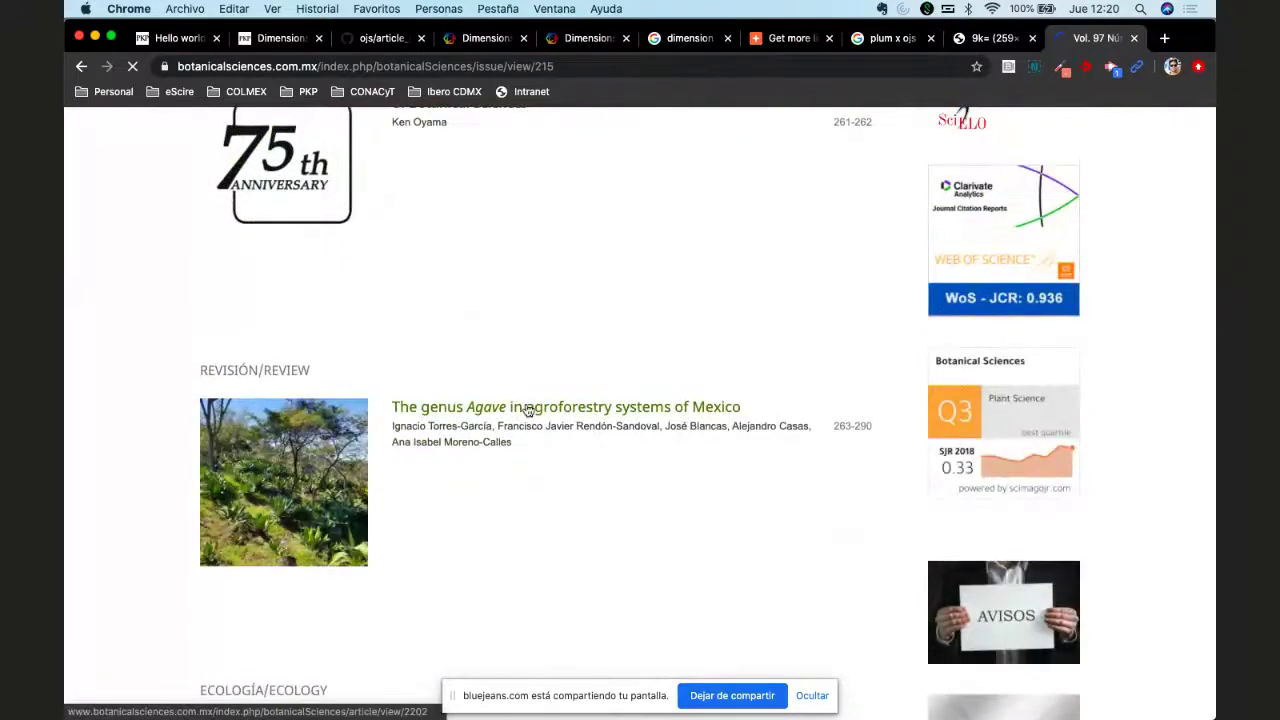
pyautogui.click(474, 191)
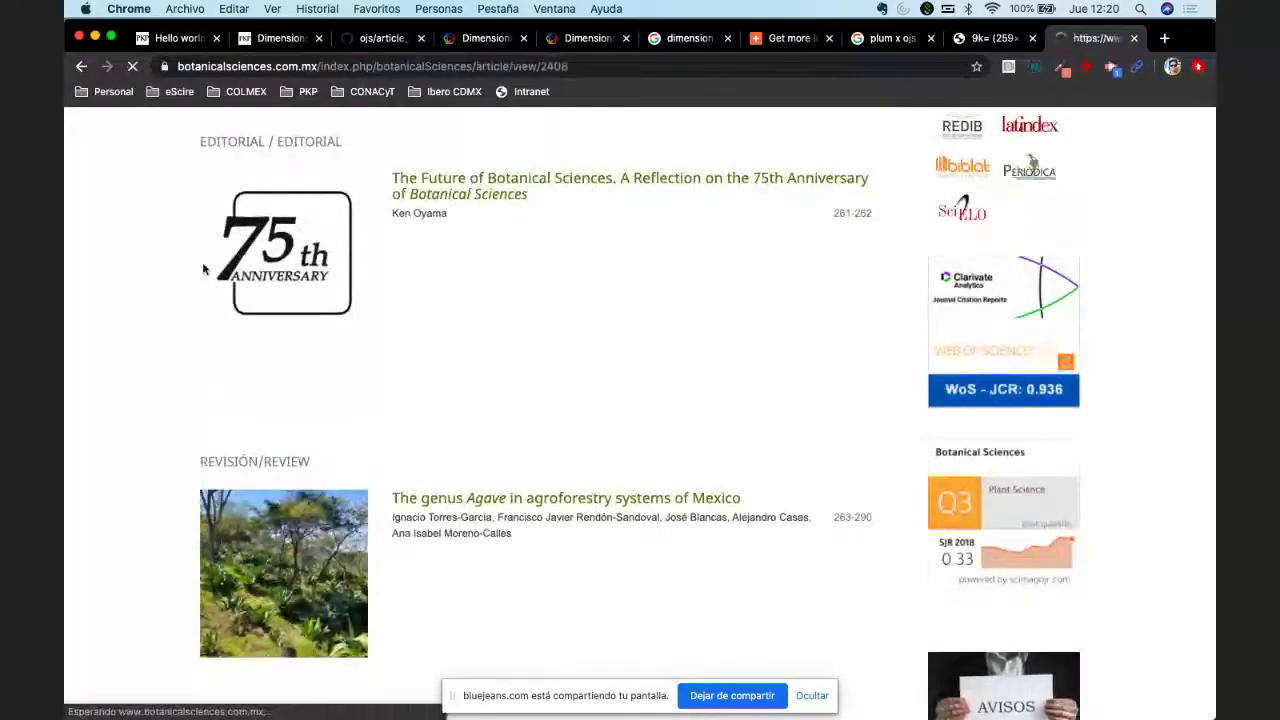
# Step: Look through the editorial article page for the downloads chart and the PlumX metrics widget below the author biography
pyautogui.scroll(-5, 113, 526)
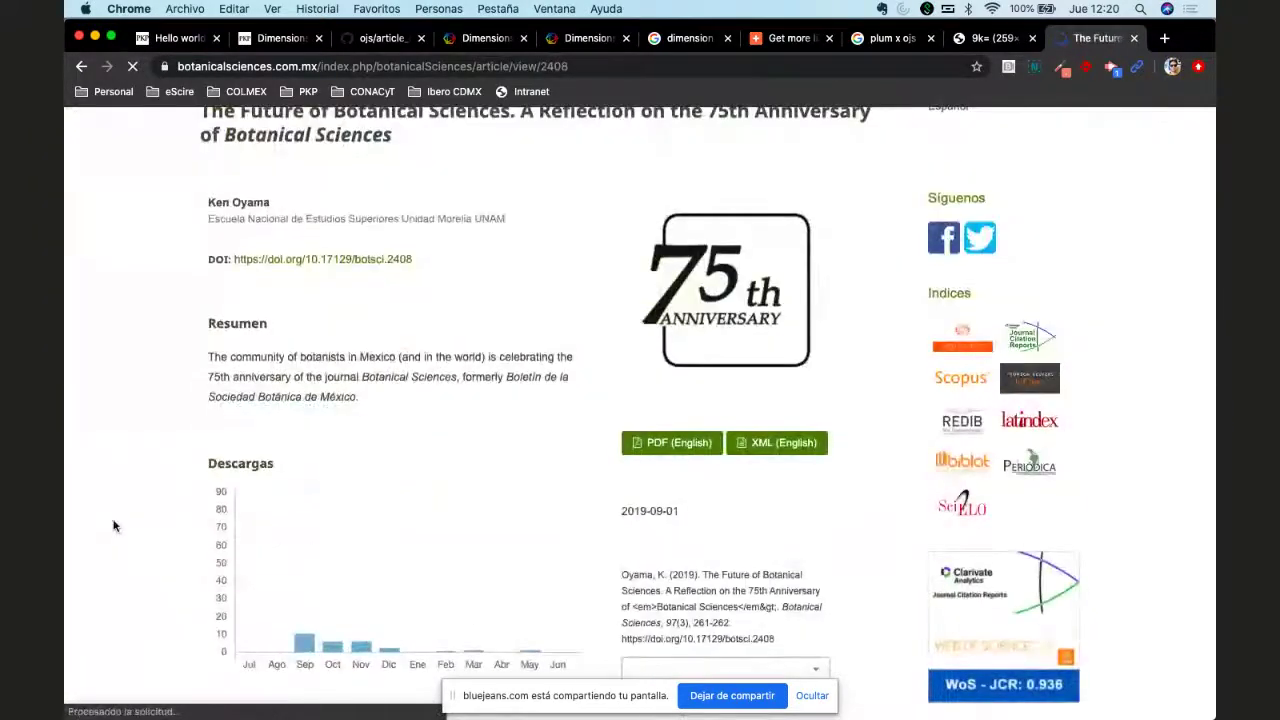
pyautogui.scroll(-5, 113, 526)
pyautogui.scroll(-5, 113, 526)
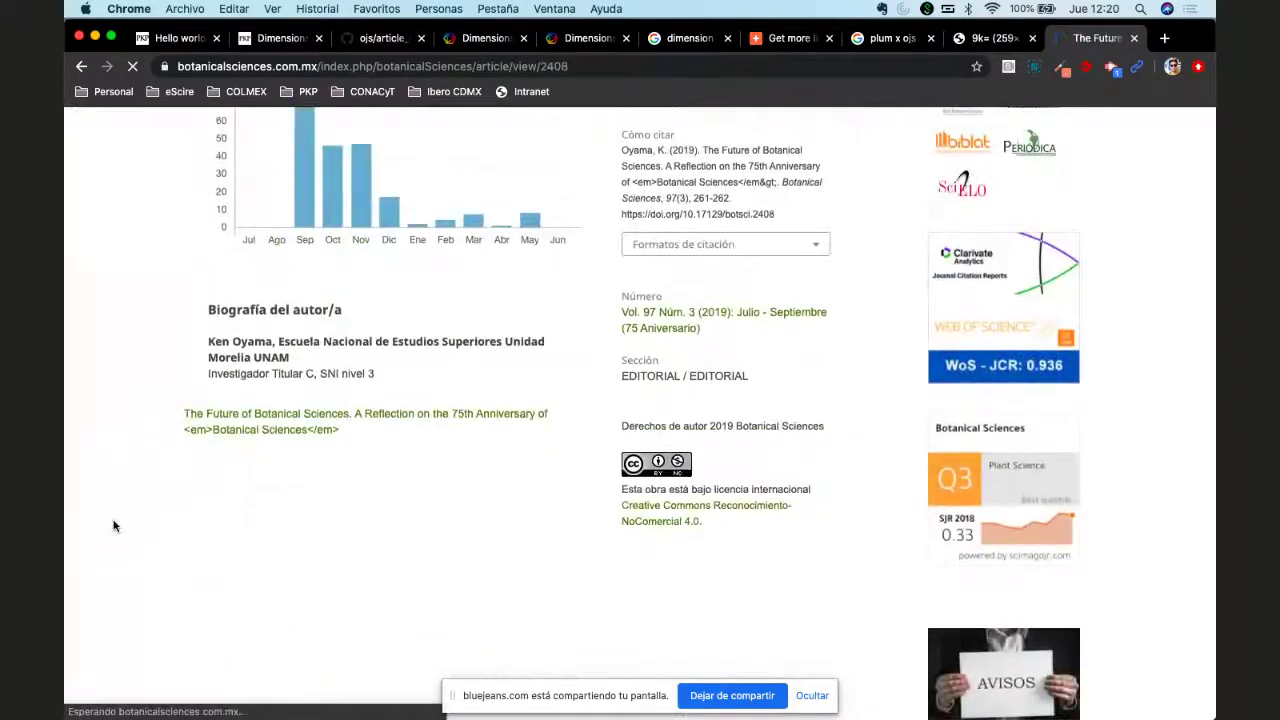
pyautogui.scroll(-2, 113, 526)
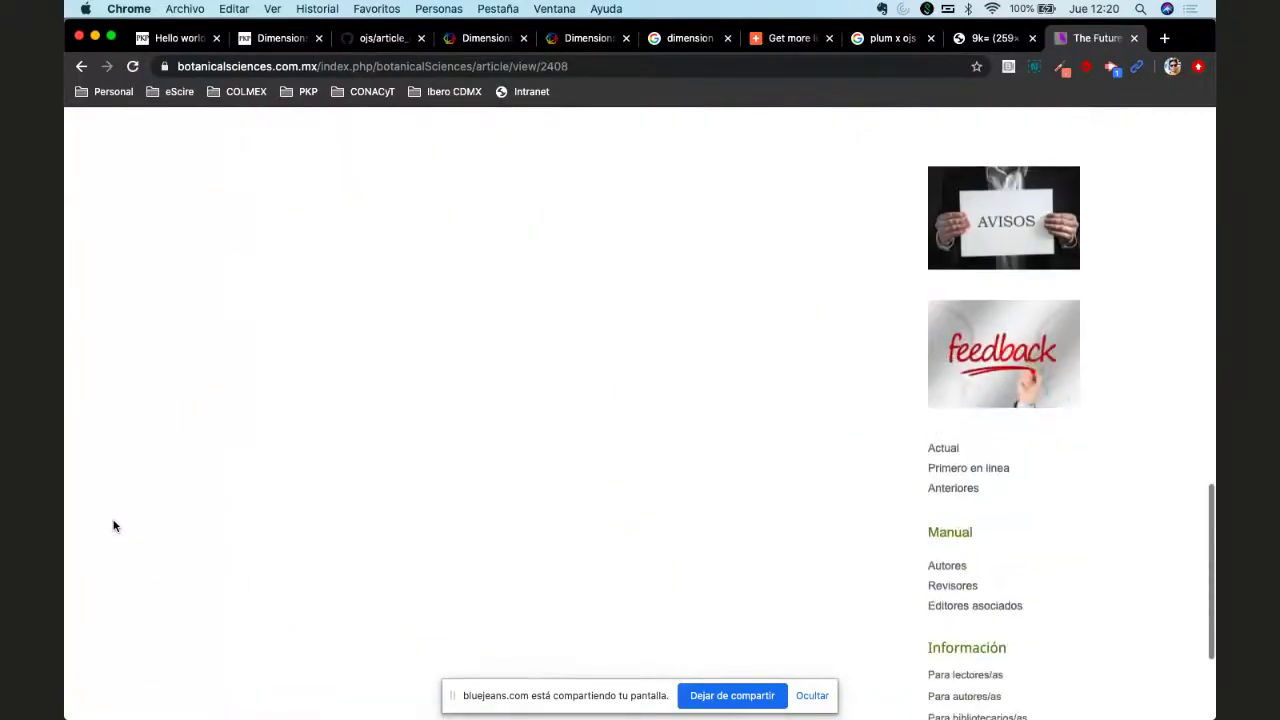
pyautogui.scroll(5, 113, 526)
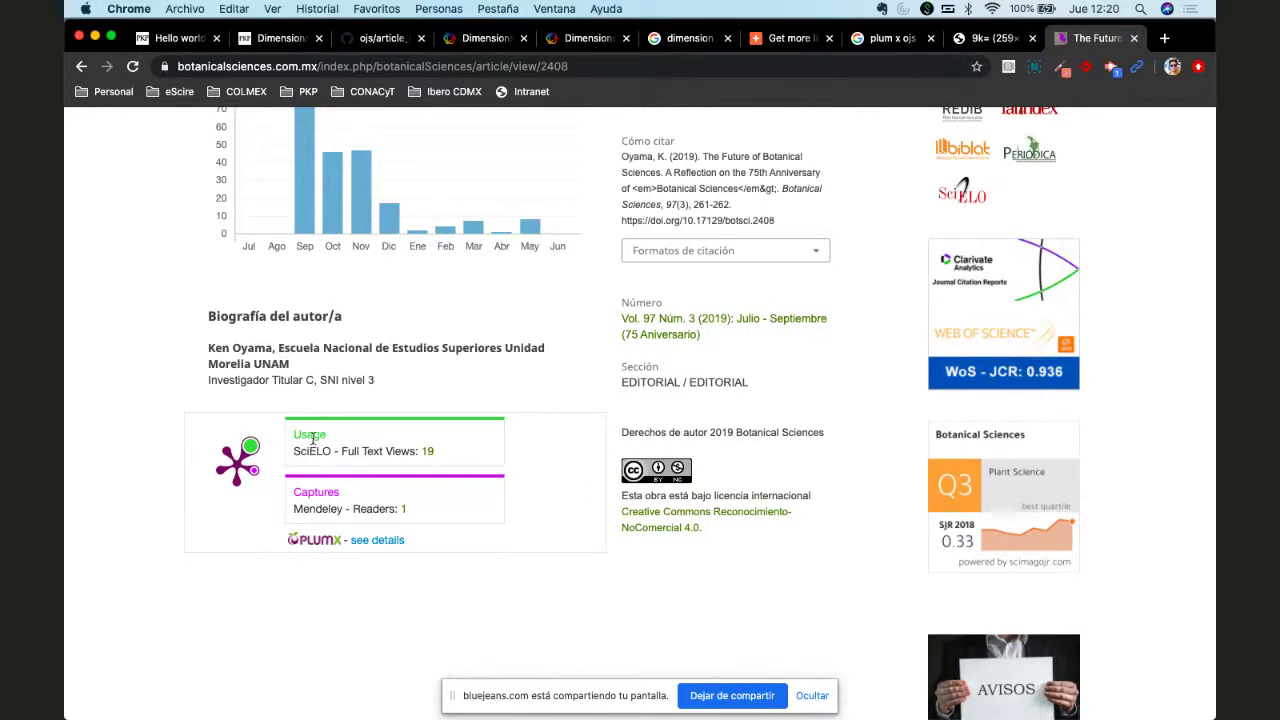
# Step: Open the PlumX details for the article and review its usage, captures and bibliographic information
pyautogui.click(372, 541)
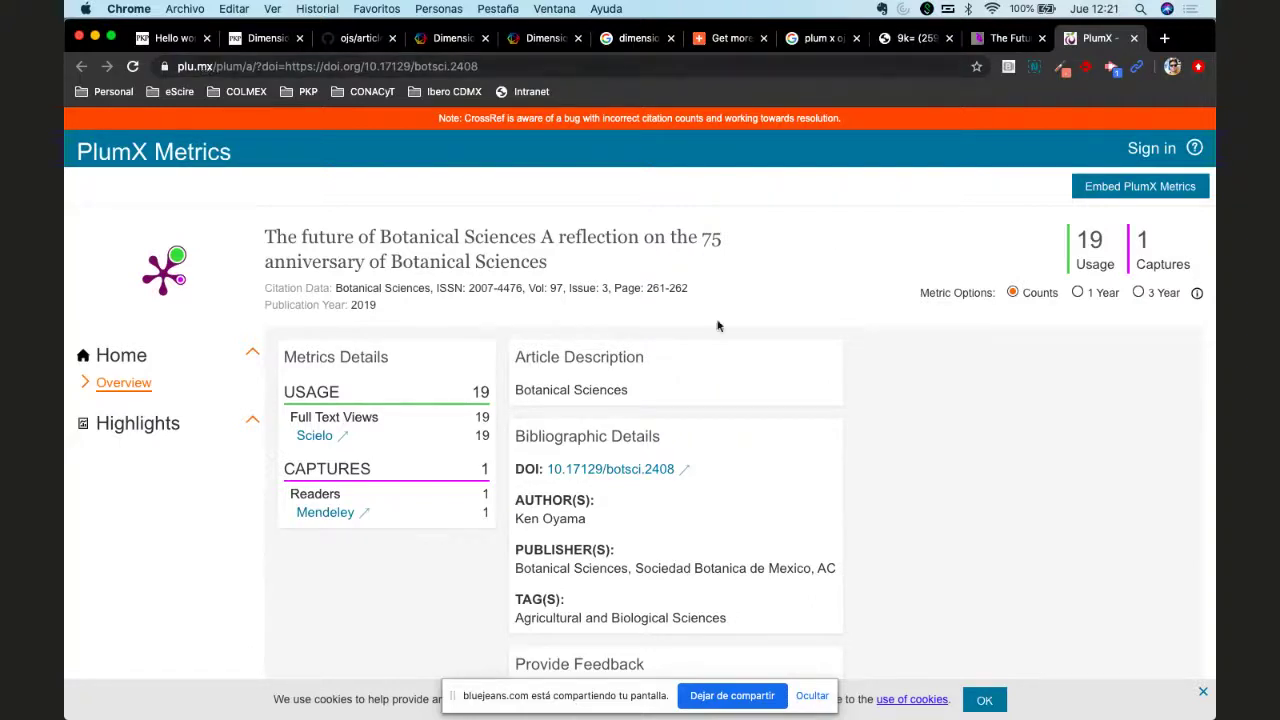
pyautogui.scroll(-2, 866, 293)
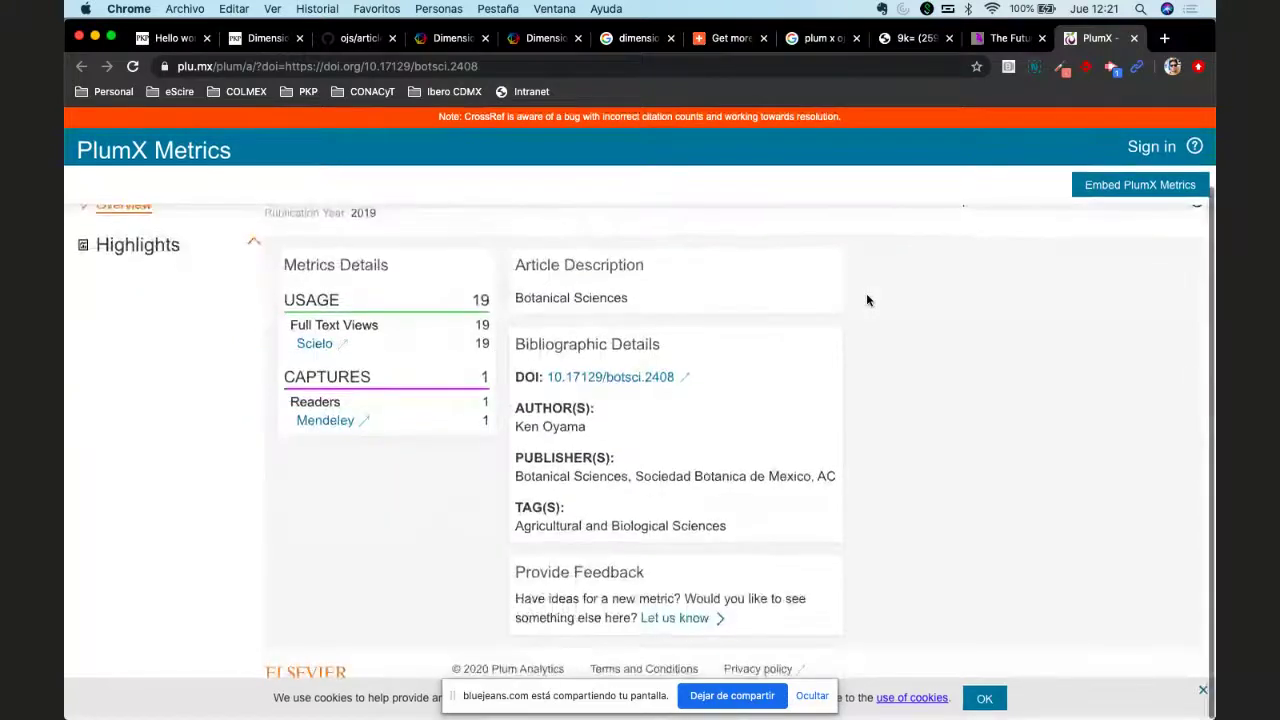
pyautogui.scroll(2, 866, 293)
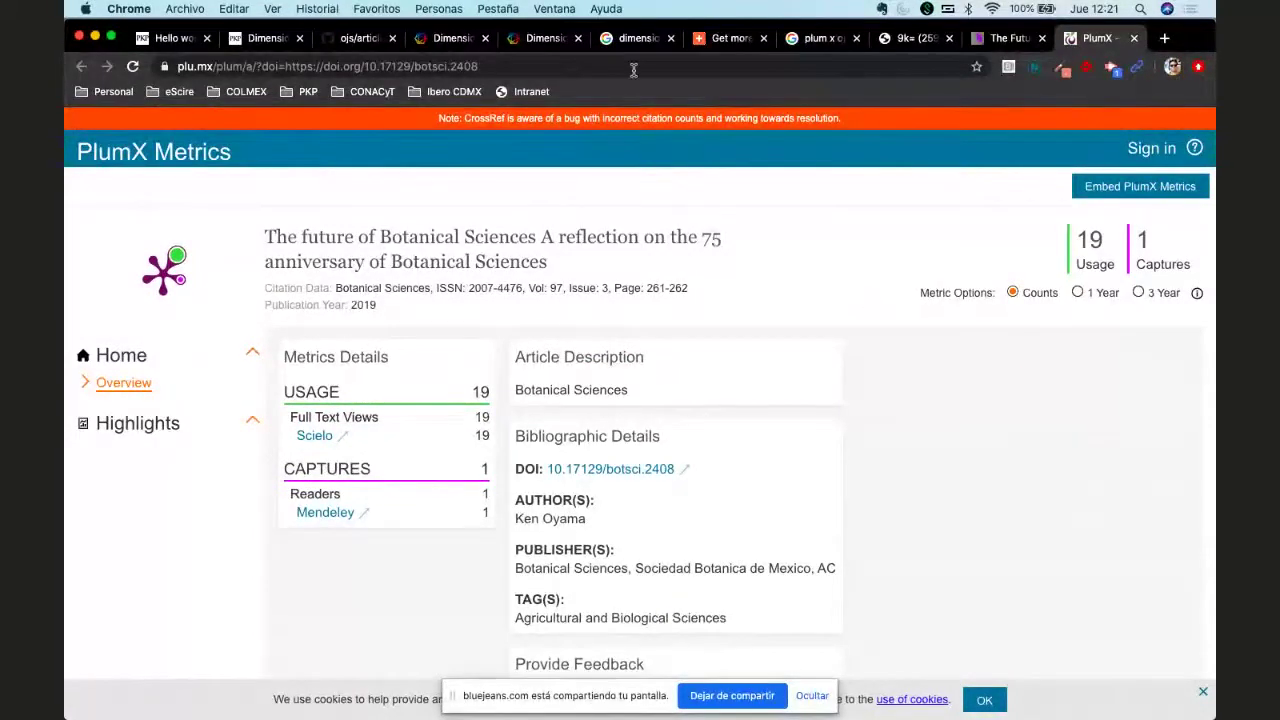
# Step: Return to the open Dimensions badge documentation and review the section on the badge legend
pyautogui.click(441, 38)
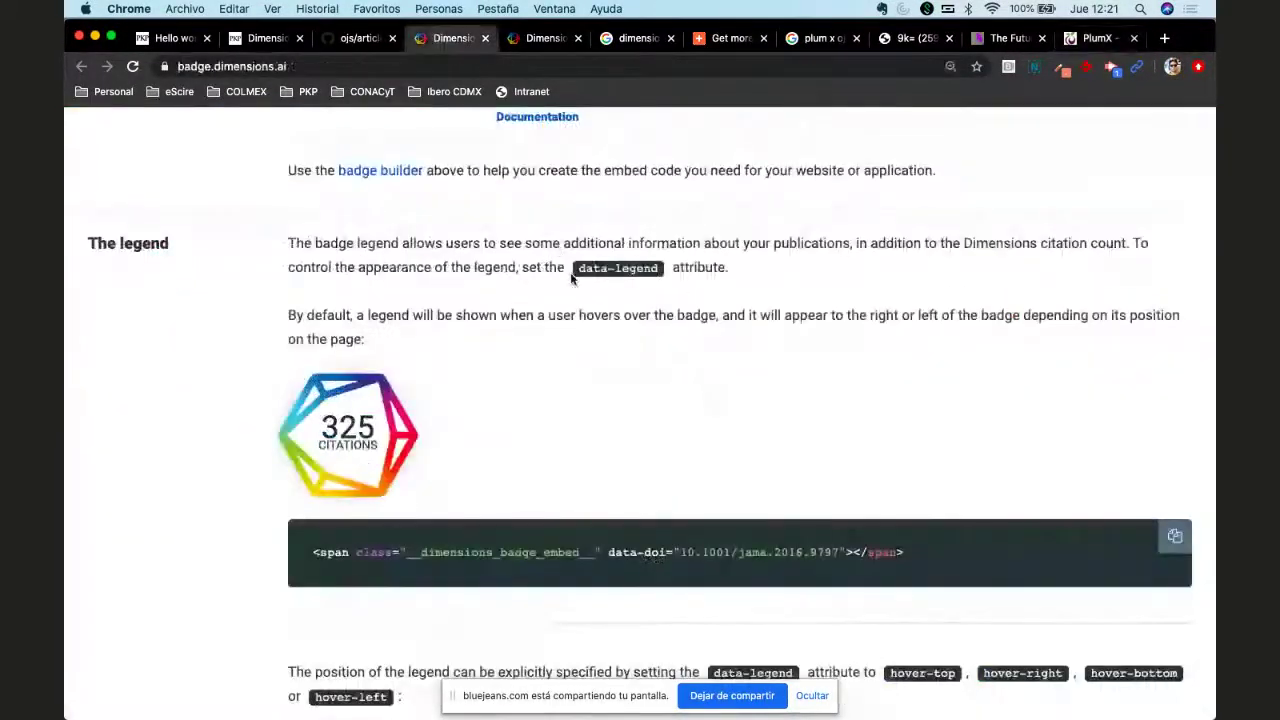
pyautogui.scroll(4, 572, 274)
pyautogui.scroll(-5, 572, 274)
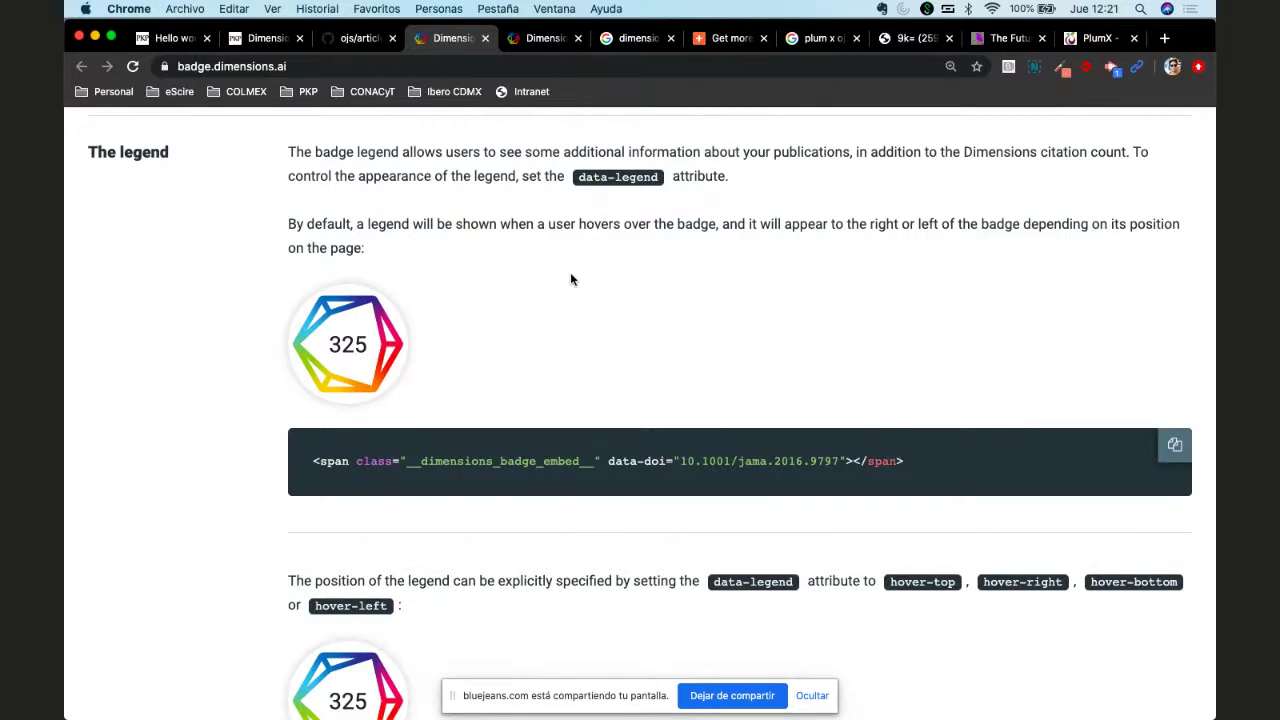
# Step: Search Google for "google analytics data studio" in a new browser tab and look over the results
pyautogui.click(1163, 40)
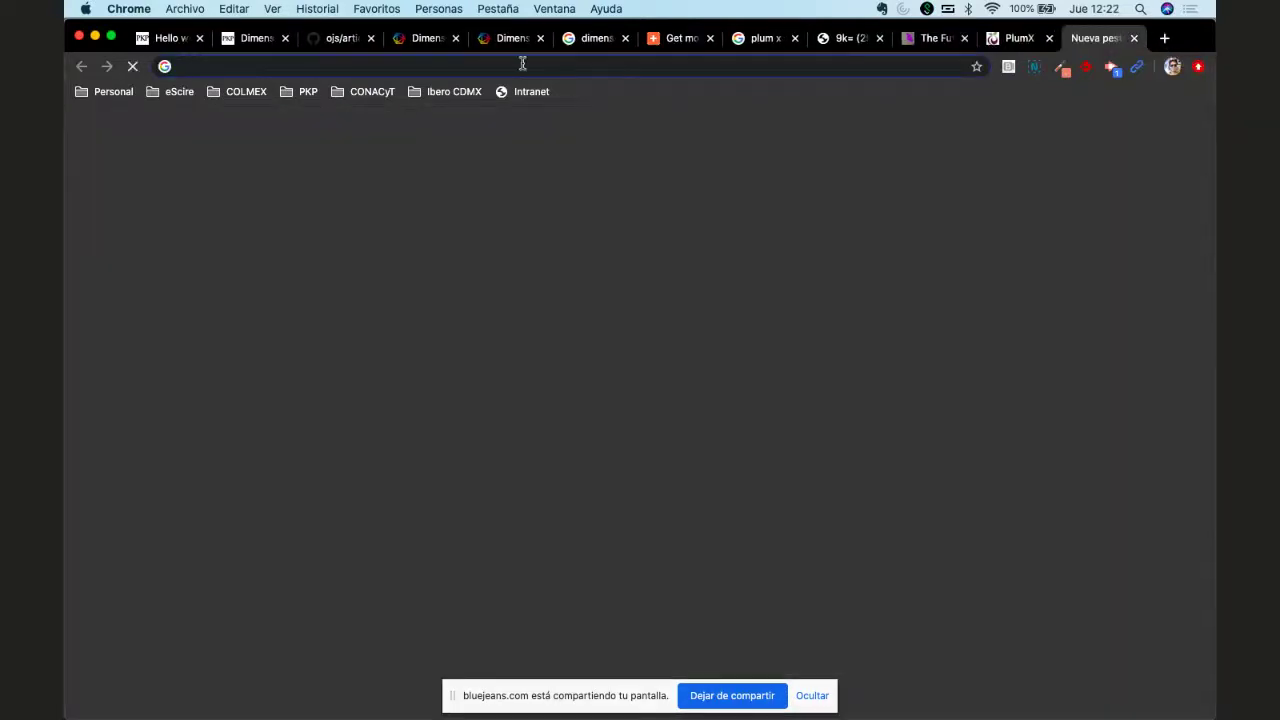
pyautogui.write('goo')
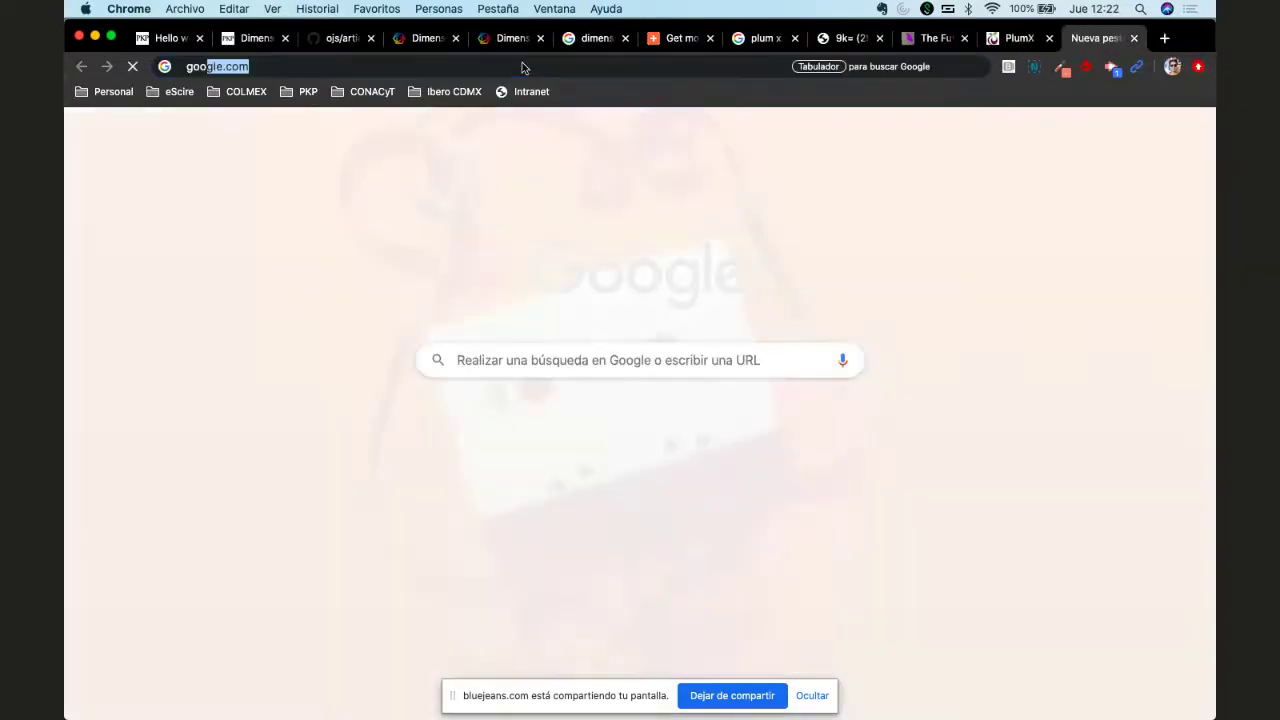
pyautogui.write('gle anydesk')
pyautogui.press('BackSpace')
pyautogui.press('BackSpace')
pyautogui.press('BackSpace')
pyautogui.press('BackSpace')
pyautogui.press('BackSpace')
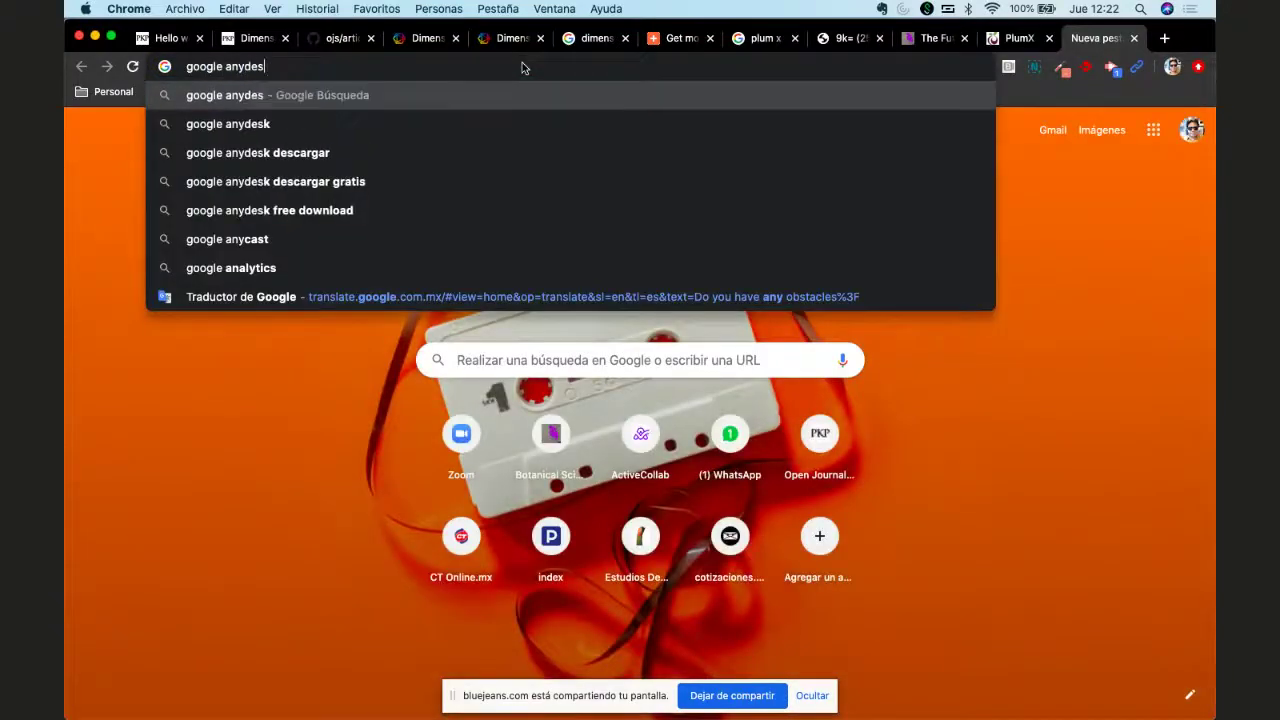
pyautogui.press('BackSpace')
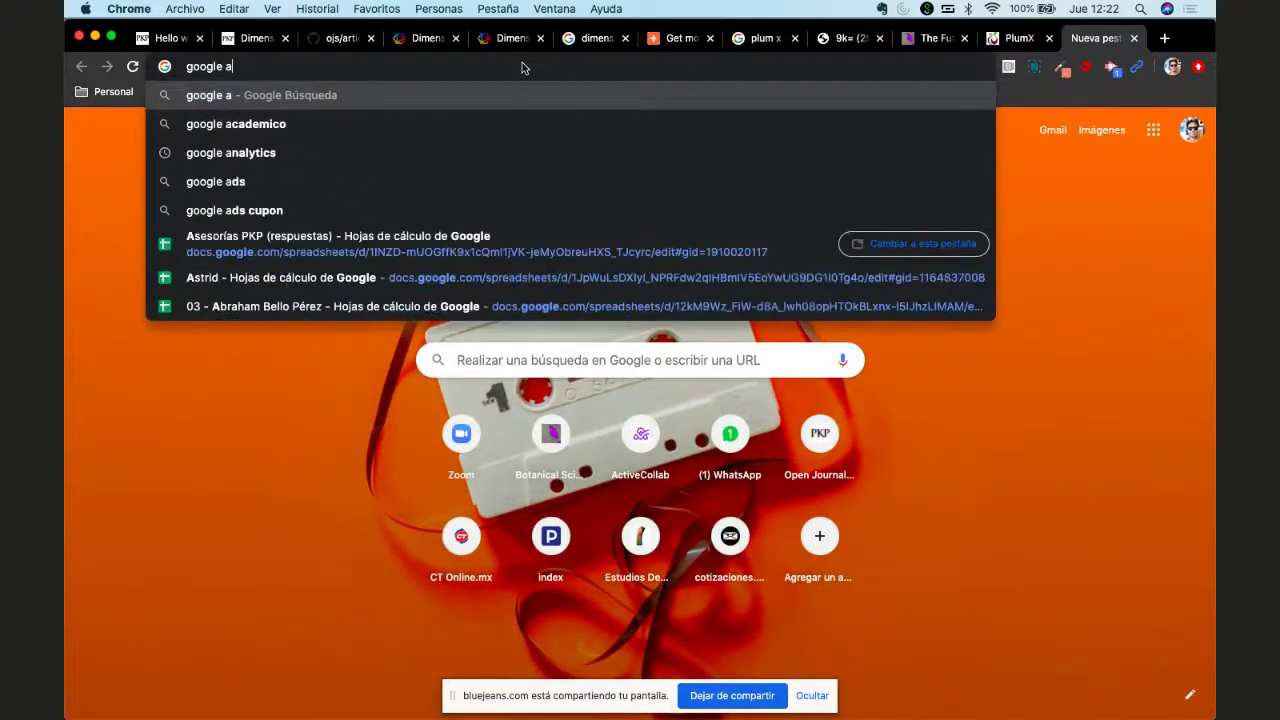
pyautogui.write('nal')
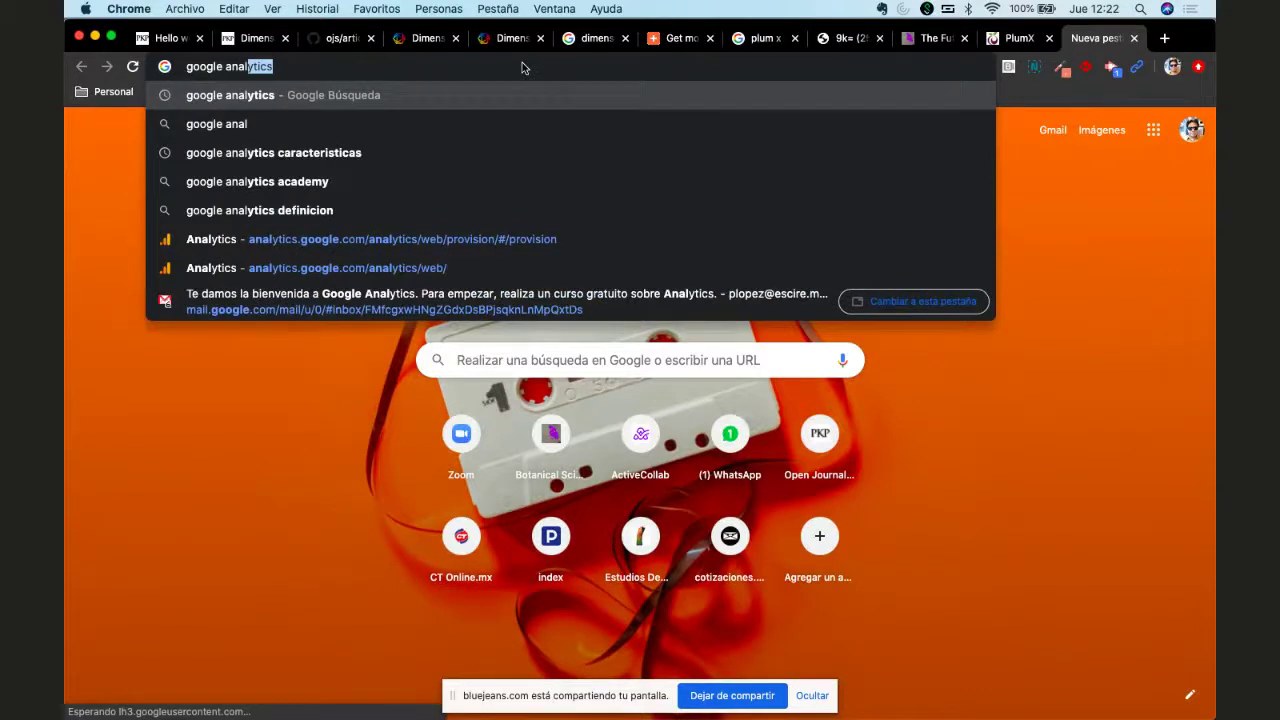
pyautogui.press('BackSpace')
pyautogui.press('Down')
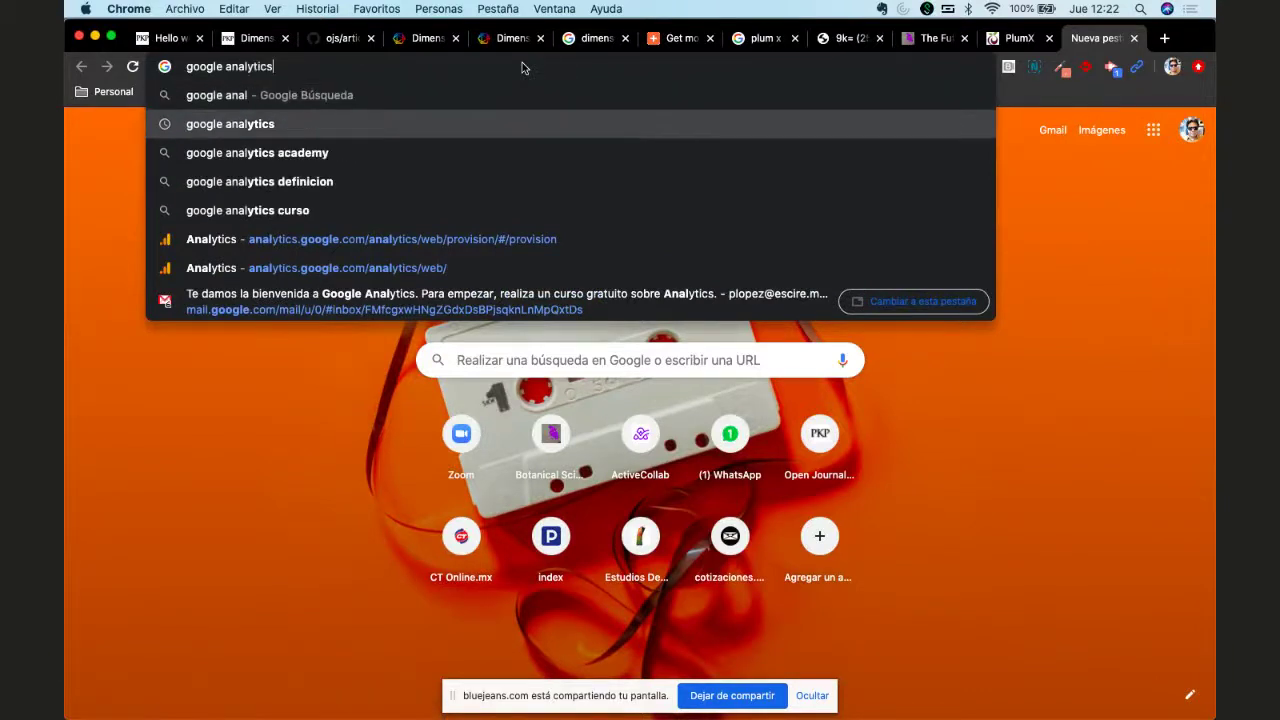
pyautogui.write('data')
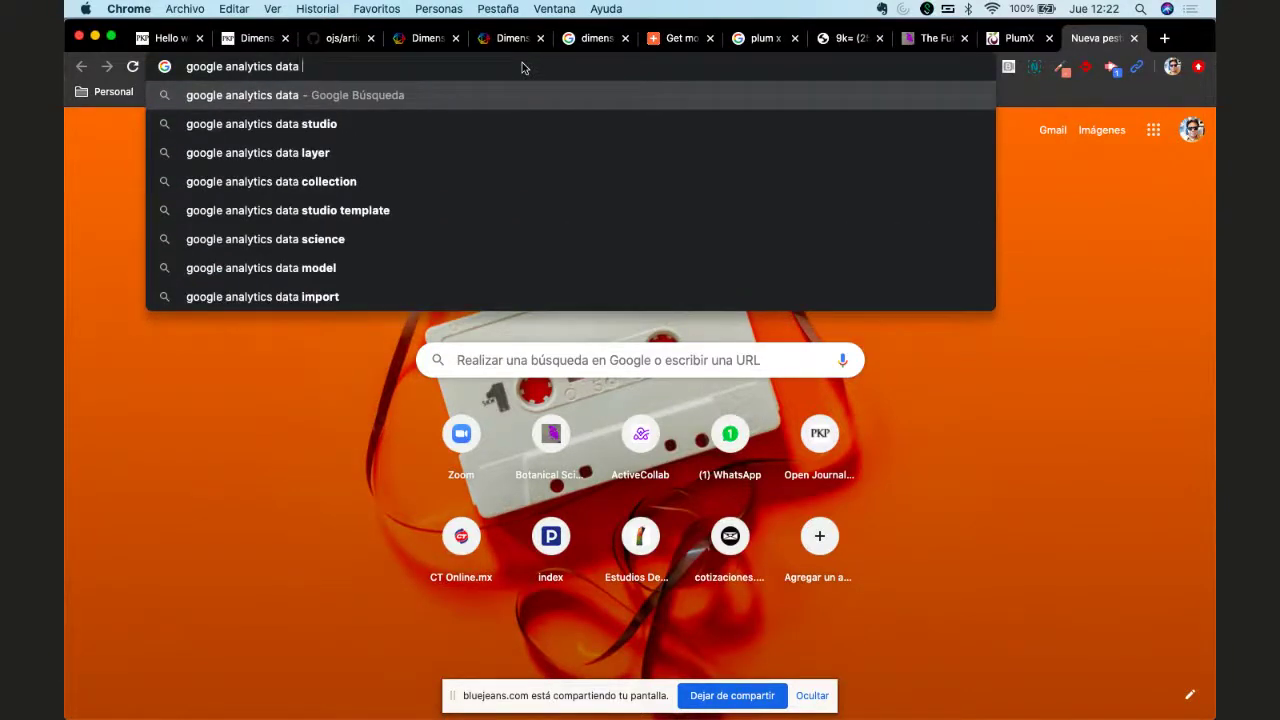
pyautogui.press('Down')
pyautogui.press('Return')
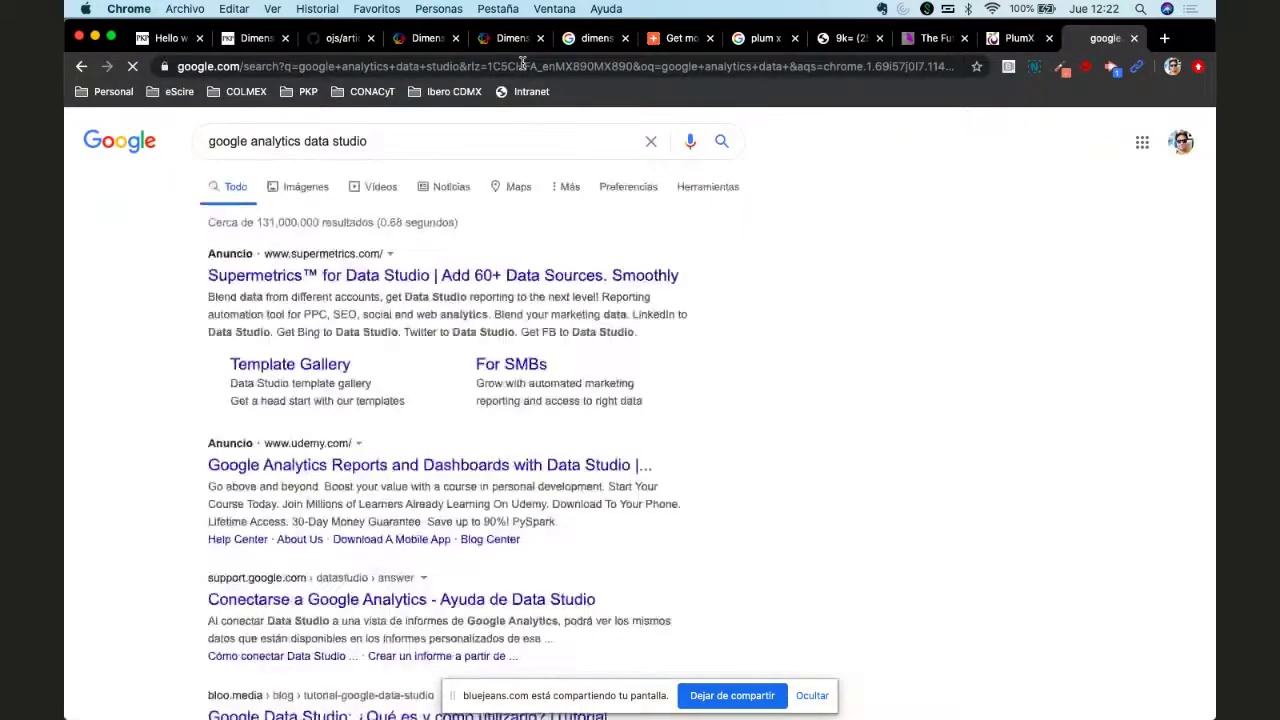
pyautogui.scroll(-1, 420, 390)
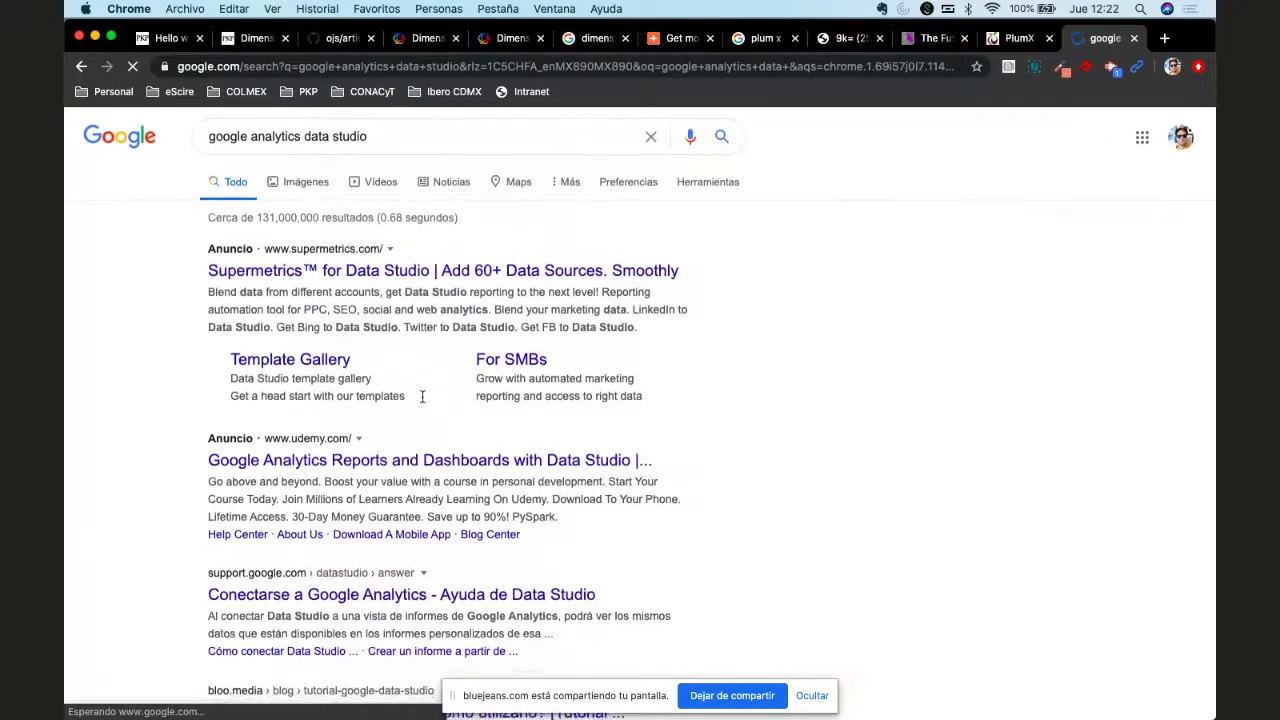
pyautogui.scroll(-5, 422, 402)
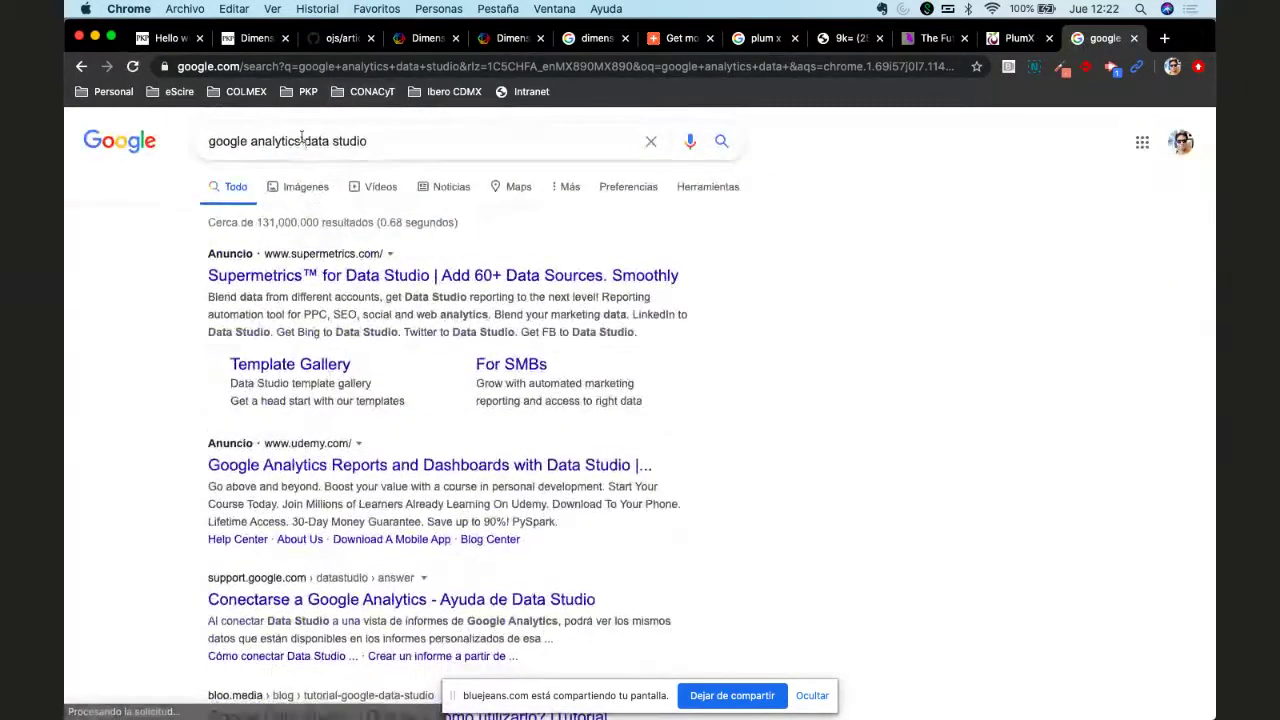
# Step: Shorten the search to "data studio" and open the Informe "Tutorial" template report on the Data Studio site
pyautogui.moveTo(302, 141); pyautogui.dragTo(180, 140)
pyautogui.press('BackSpace')
pyautogui.press('Return')
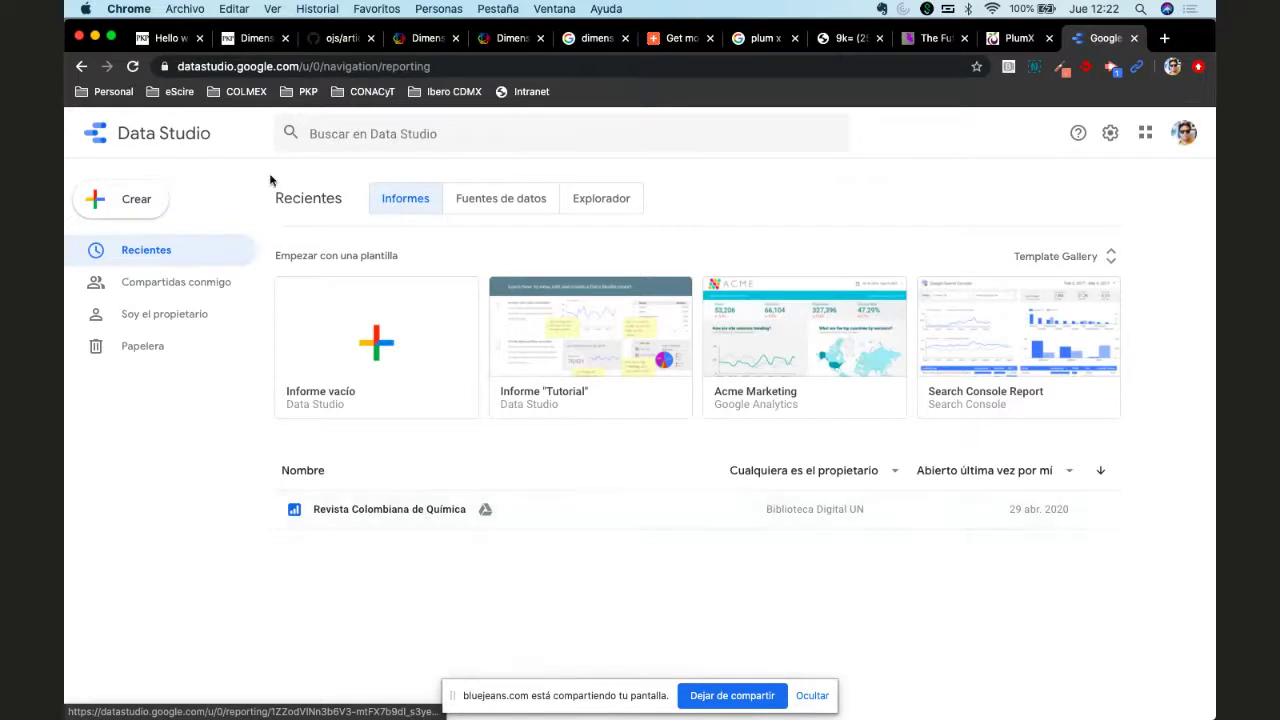
pyautogui.click(614, 322)
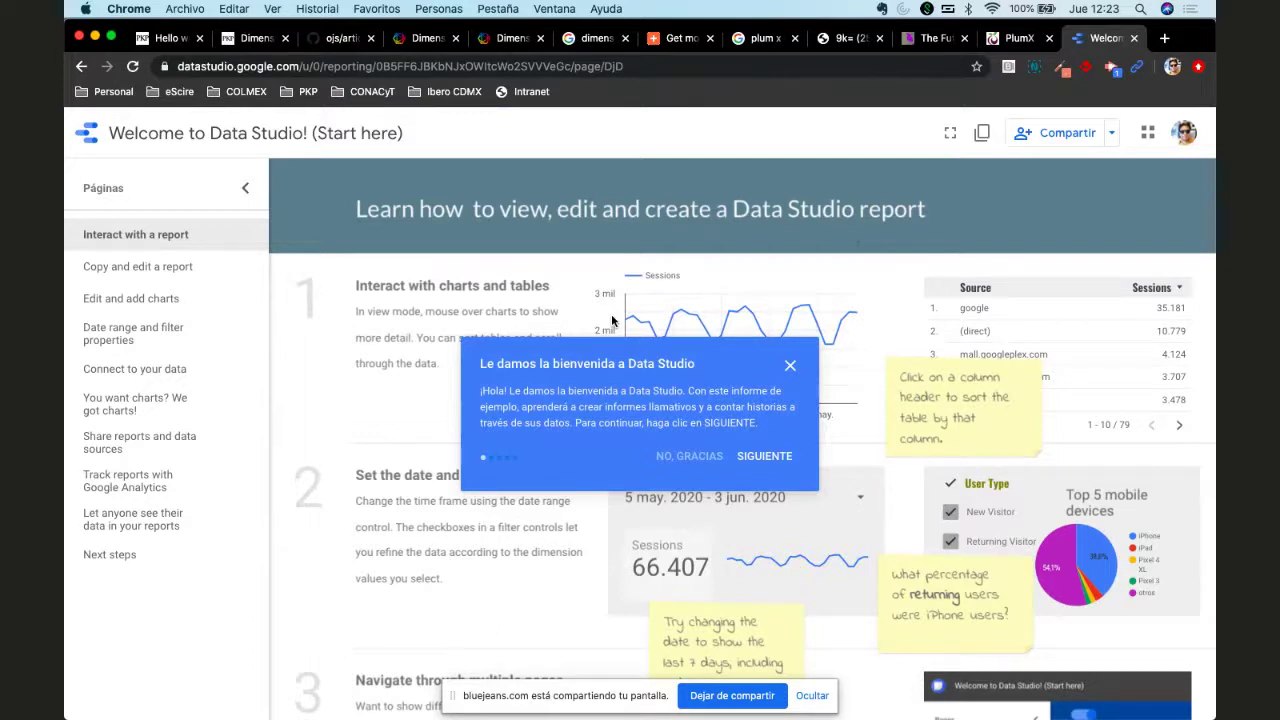
# Step: Search for "revista ius" in a new browser tab and open the REVISTA IUS journal site
pyautogui.click(1166, 39)
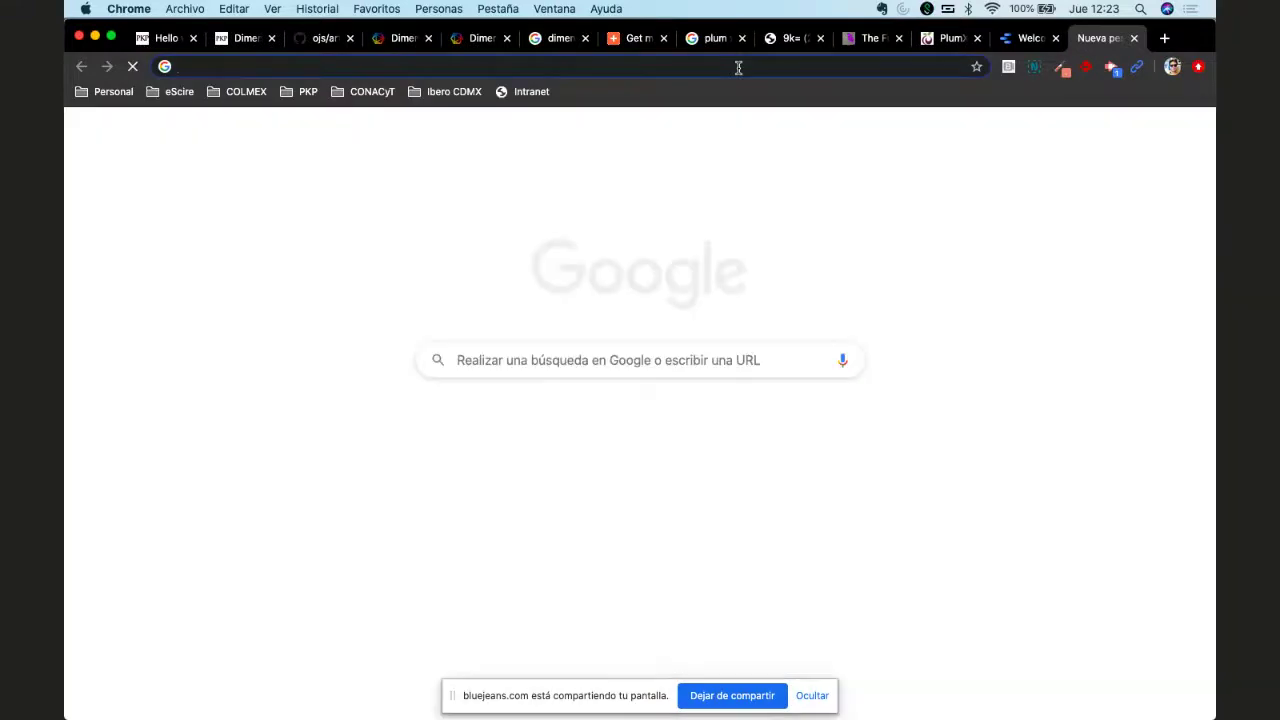
pyautogui.write('revista ius')
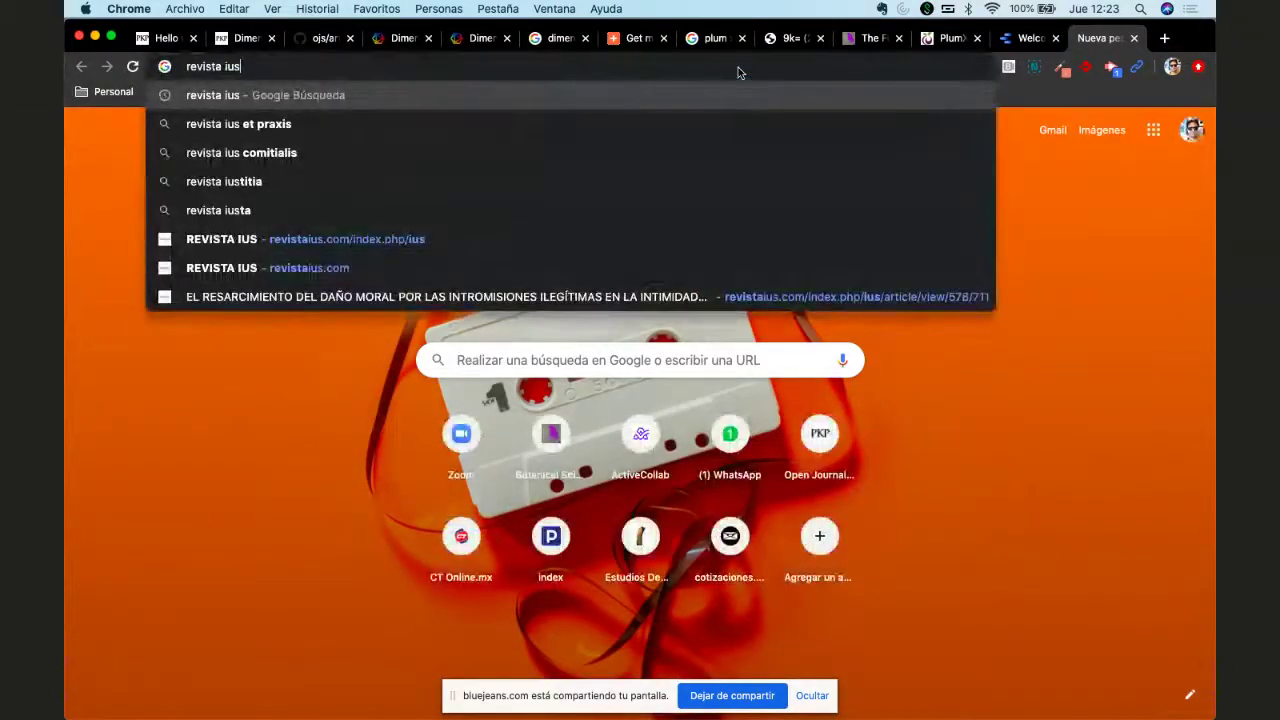
pyautogui.press('Return')
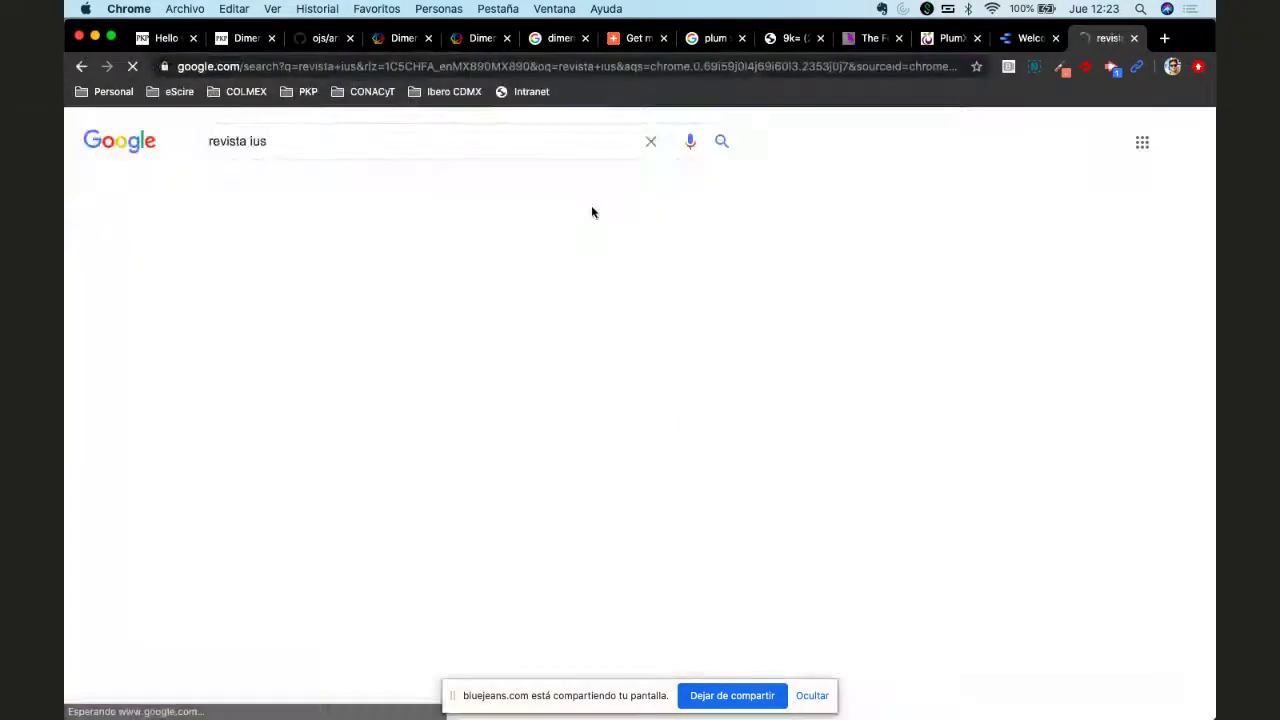
pyautogui.click(256, 274)
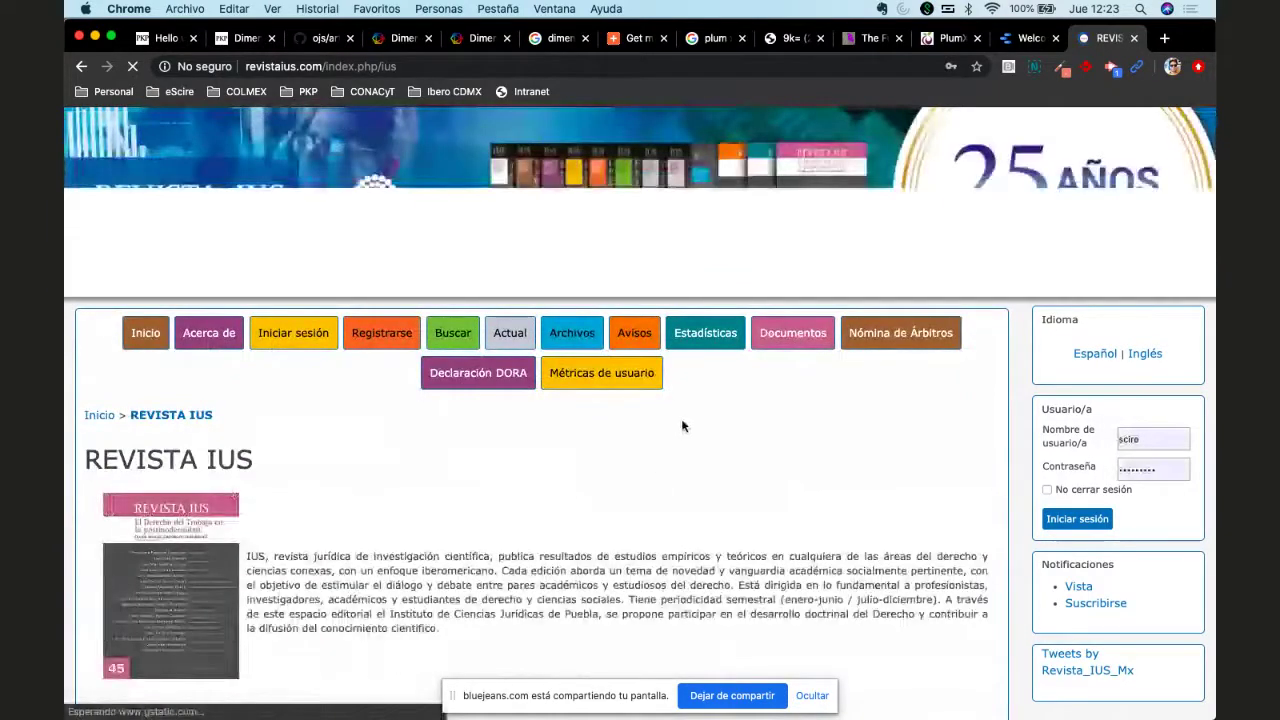
# Step: Open the journal's Métricas de usuario page and examine its charts on searched keywords, average time on page and search engines
pyautogui.click(591, 378)
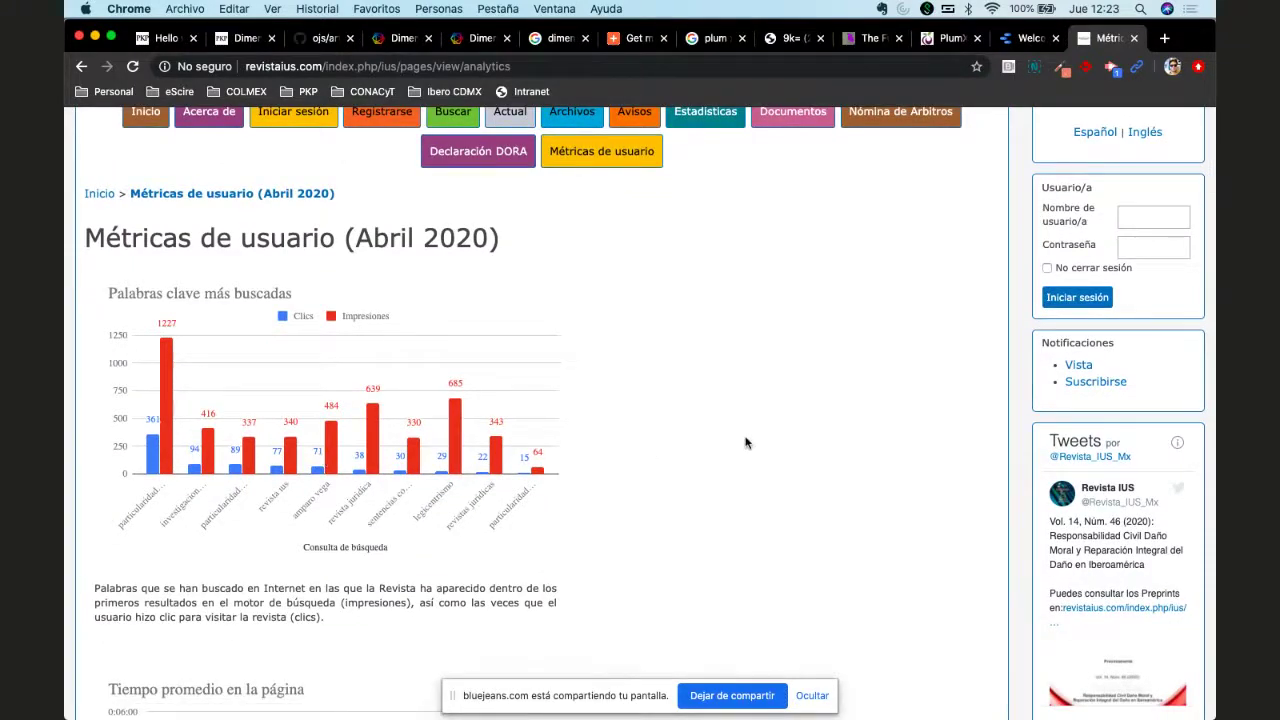
pyautogui.scroll(-5, 745, 443)
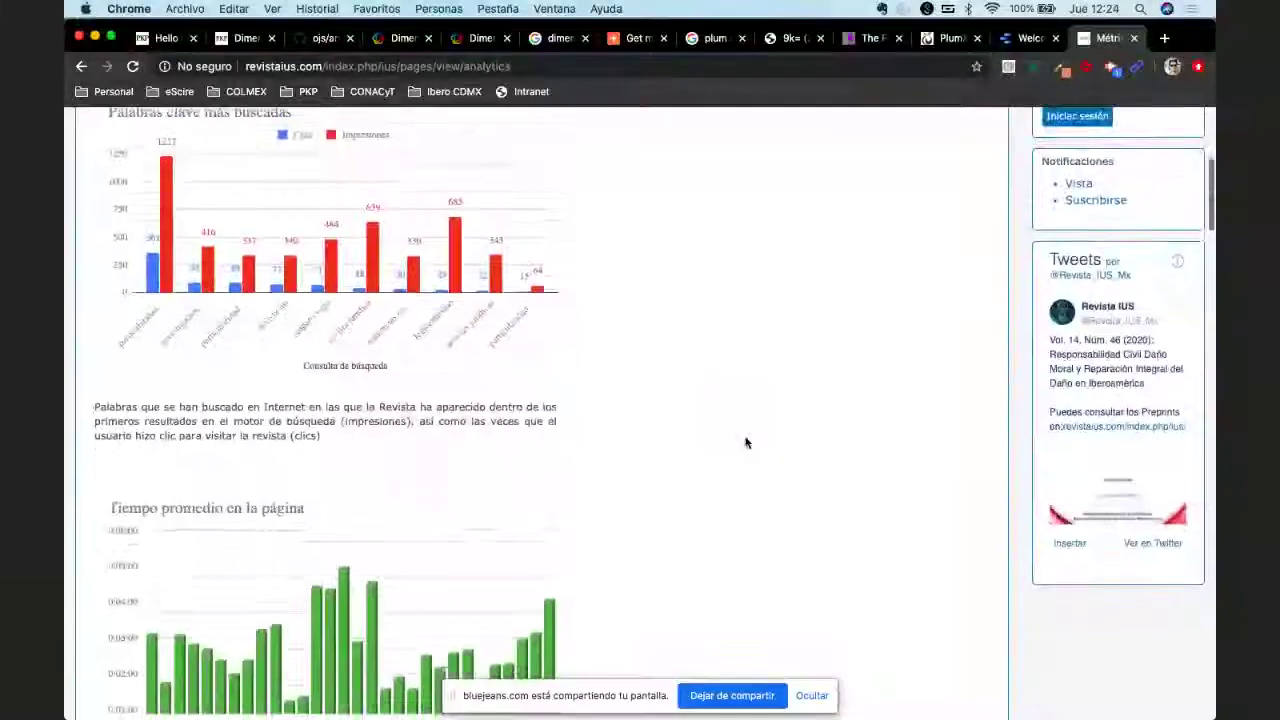
pyautogui.scroll(-3, 745, 443)
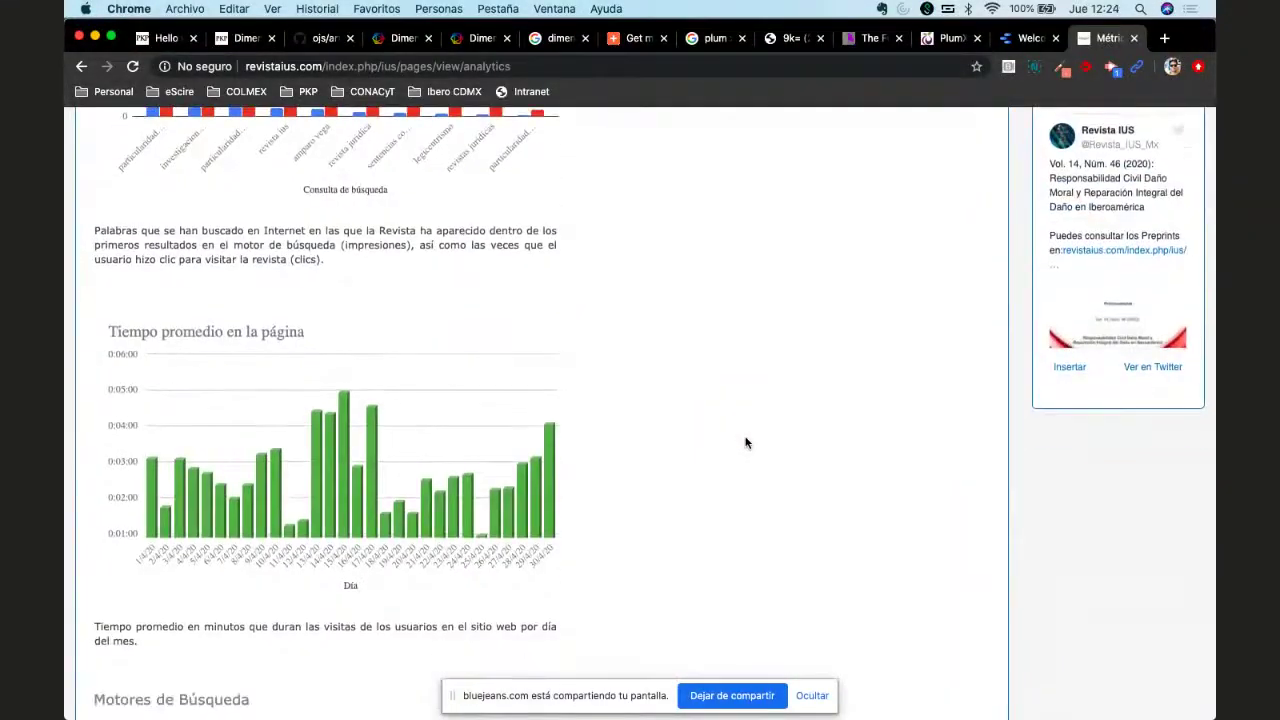
pyautogui.scroll(-2, 745, 443)
pyautogui.scroll(-1, 745, 443)
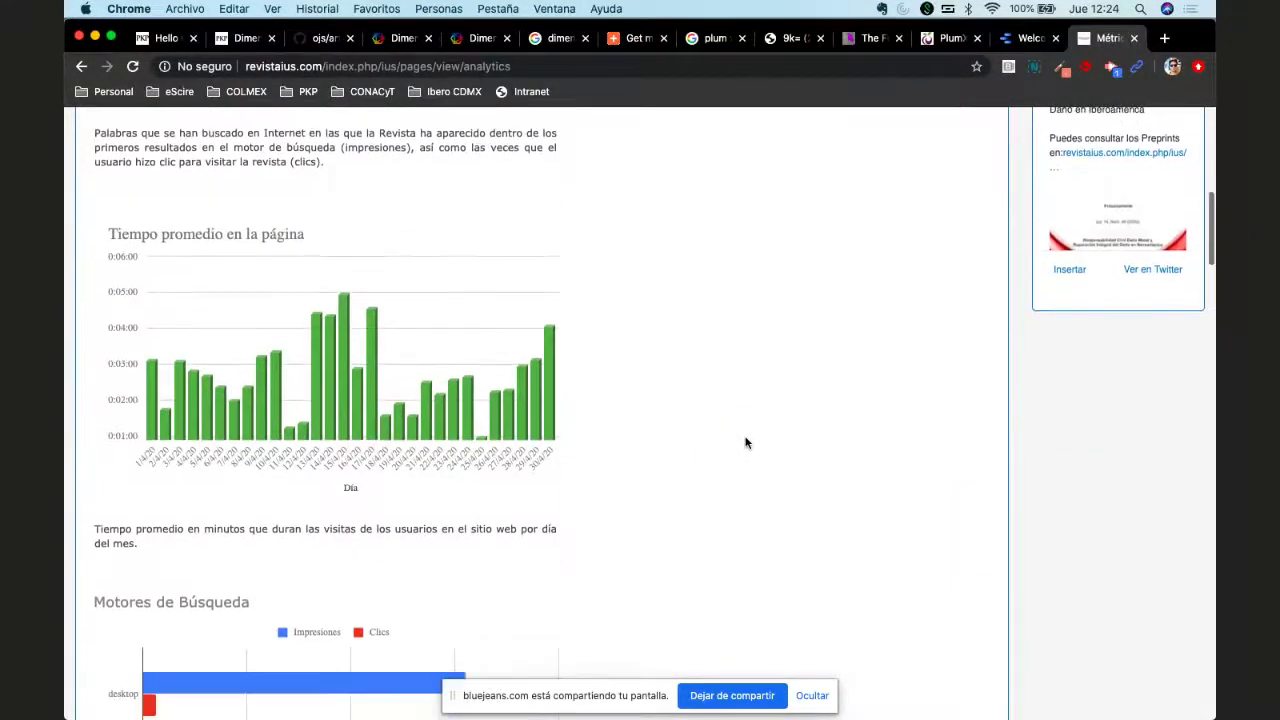
# Step: Examine the Métricas de usuario charts on search engines, accesses by country, site visits and most used browsers
pyautogui.scroll(-4, 745, 443)
pyautogui.scroll(-4, 745, 443)
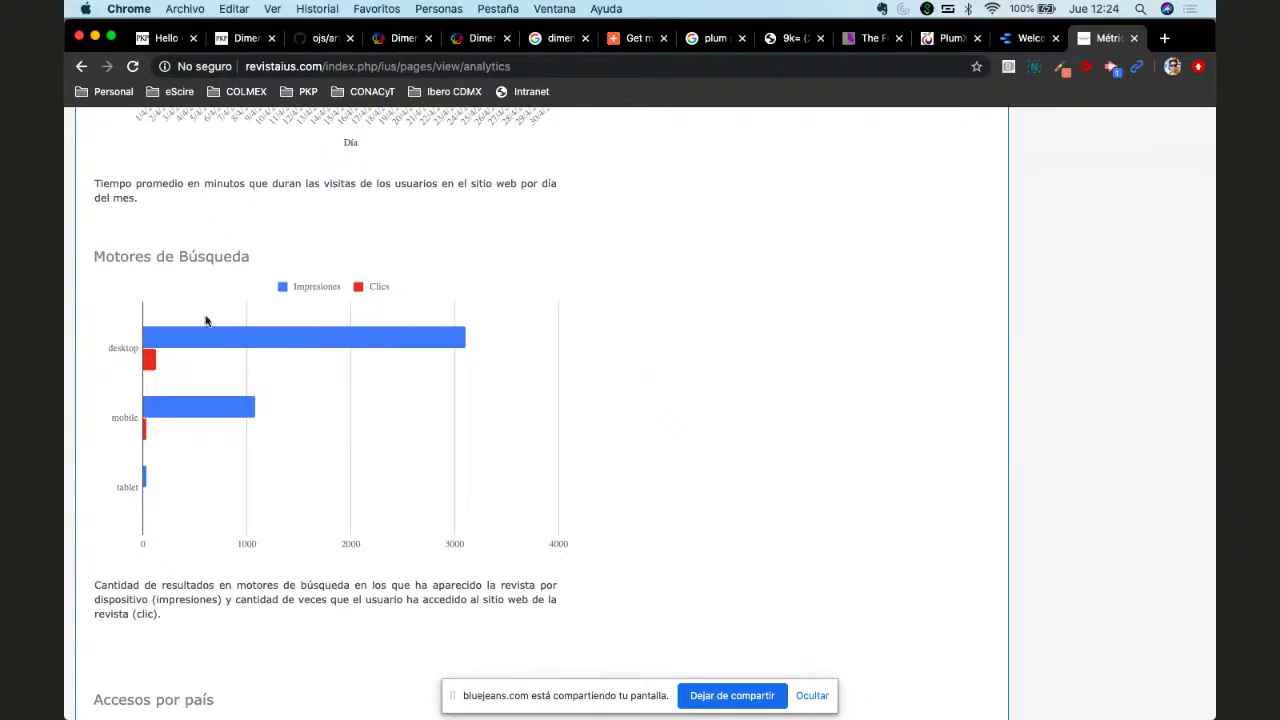
pyautogui.moveTo(186, 343)
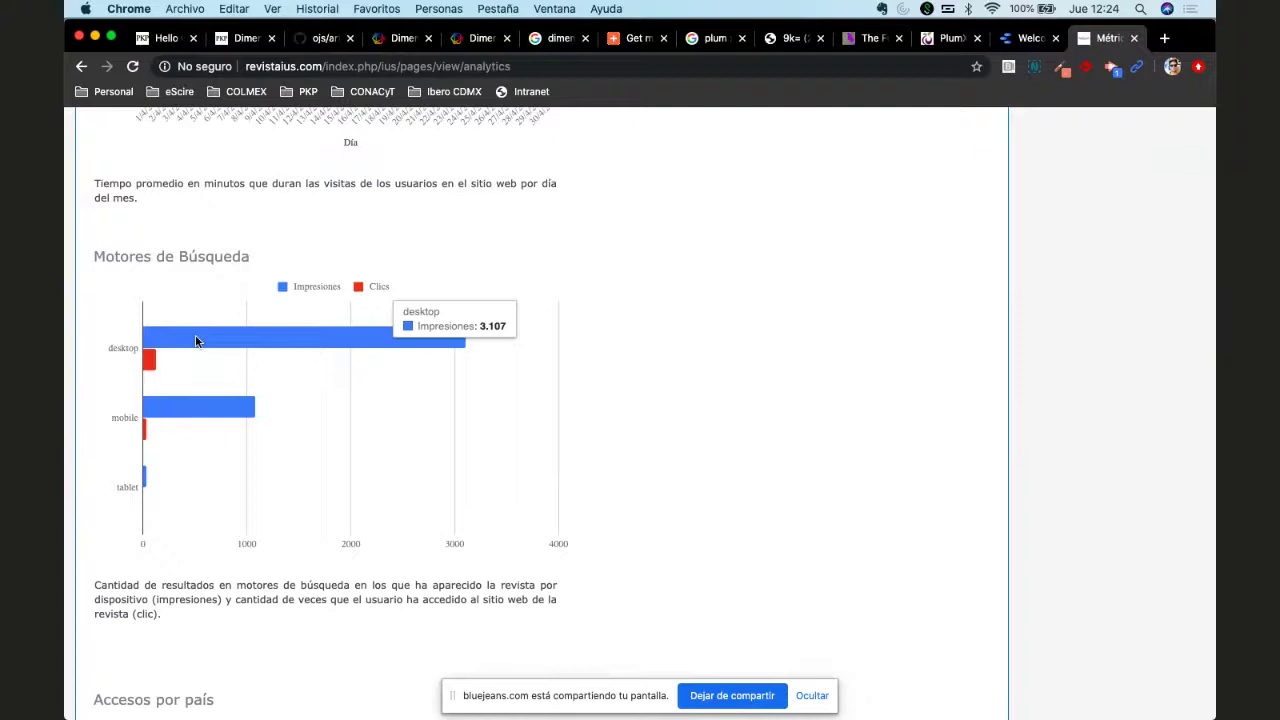
pyautogui.scroll(-6, 566, 463)
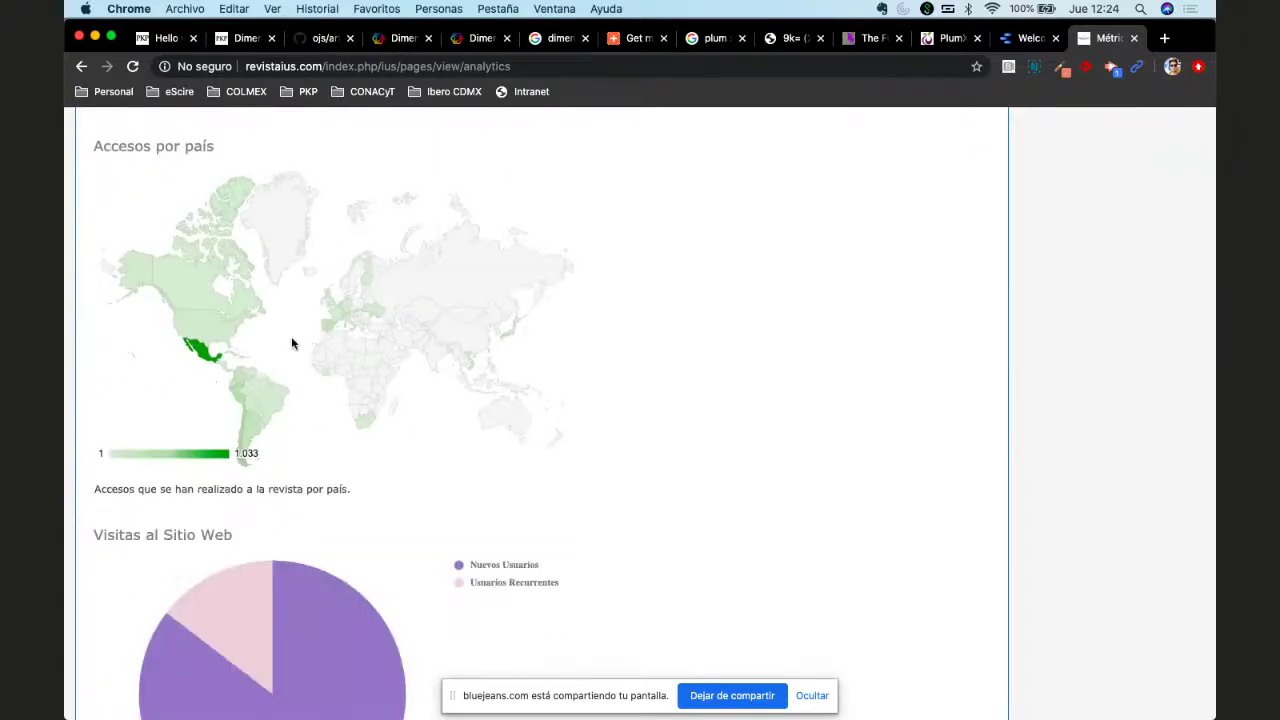
pyautogui.scroll(-5, 331, 490)
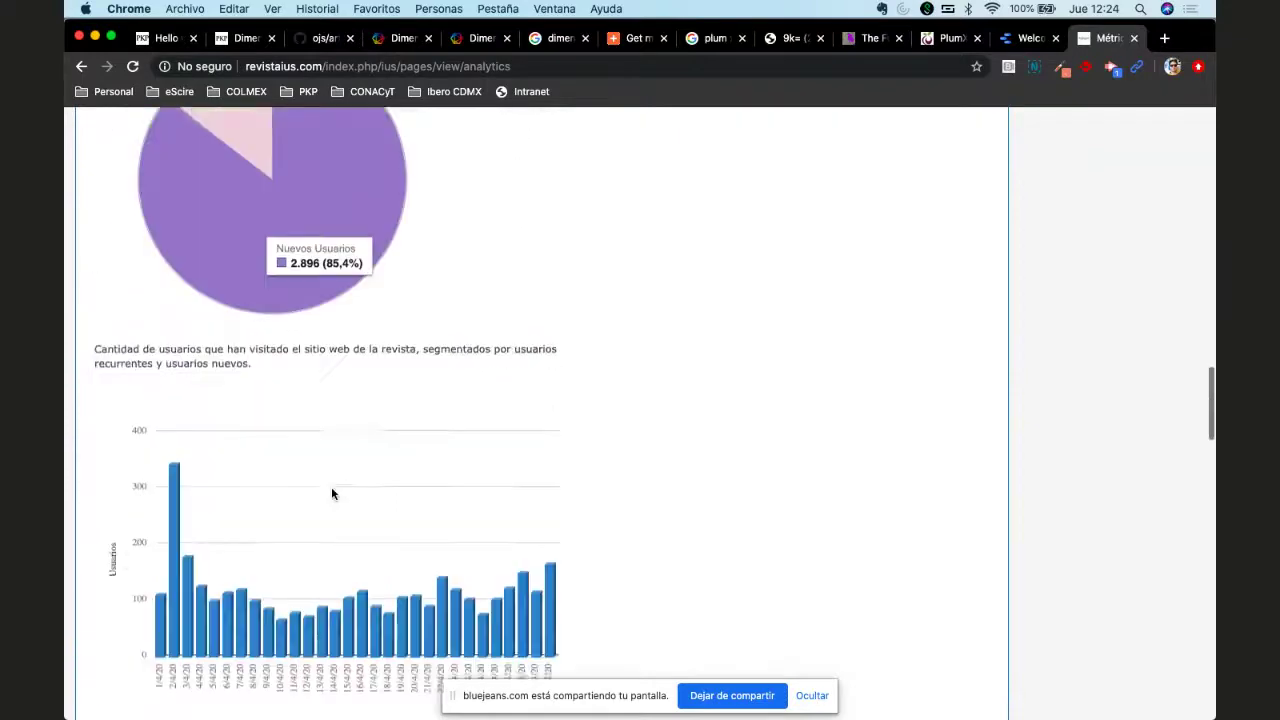
pyautogui.scroll(-7, 332, 494)
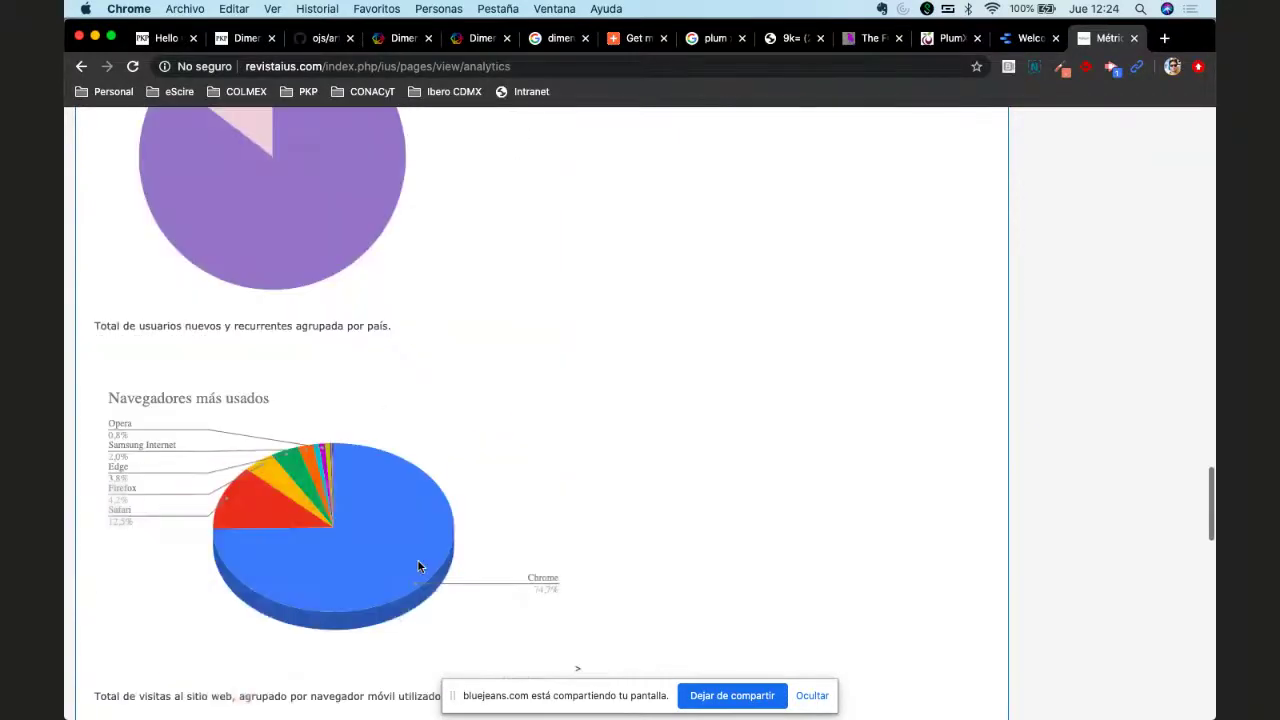
# Step: Go back over the Métricas de usuario charts up to the Palabras clave más buscadas chart
pyautogui.scroll(8, 419, 567)
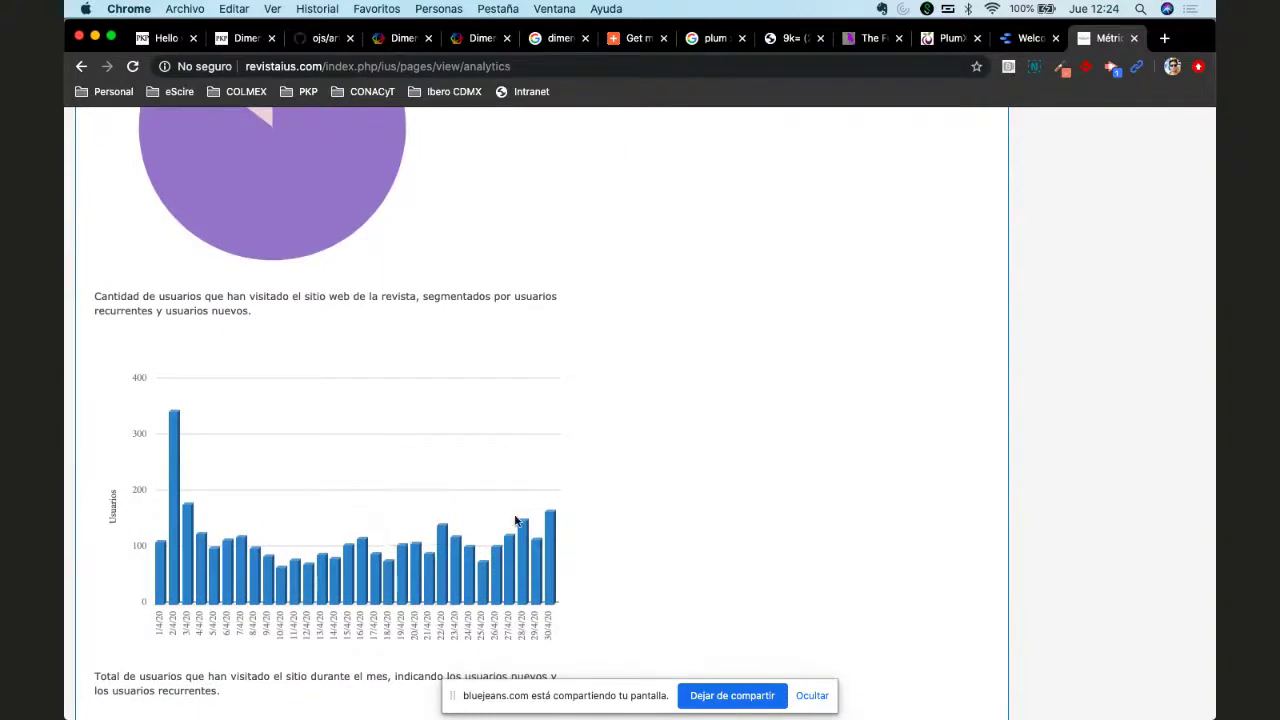
pyautogui.scroll(8, 600, 489)
pyautogui.scroll(8, 600, 489)
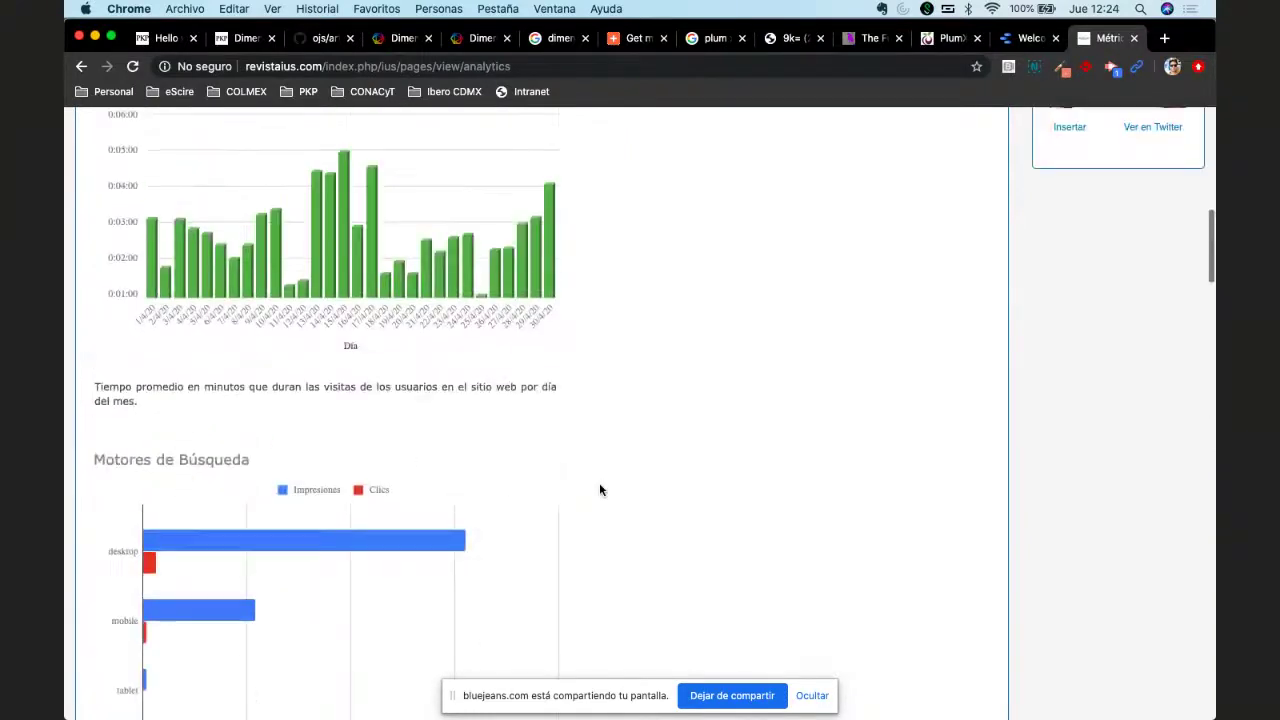
pyautogui.scroll(4, 600, 489)
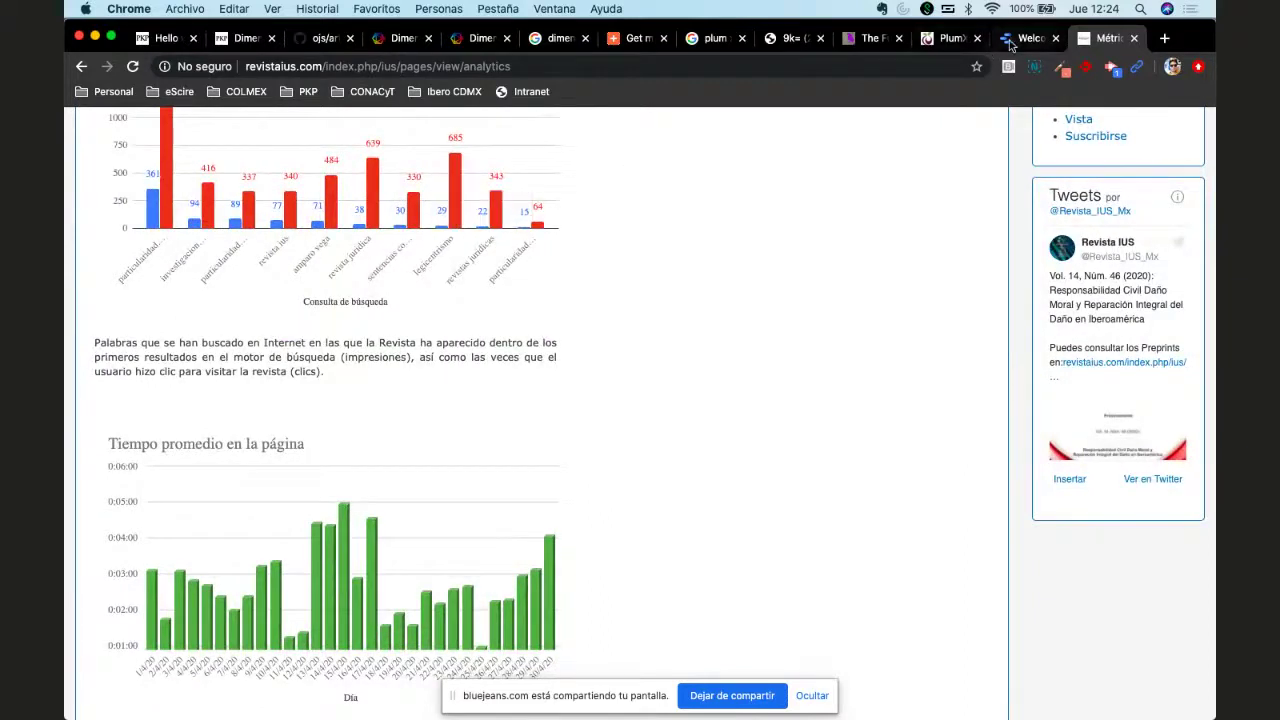
pyautogui.scroll(5, 843, 392)
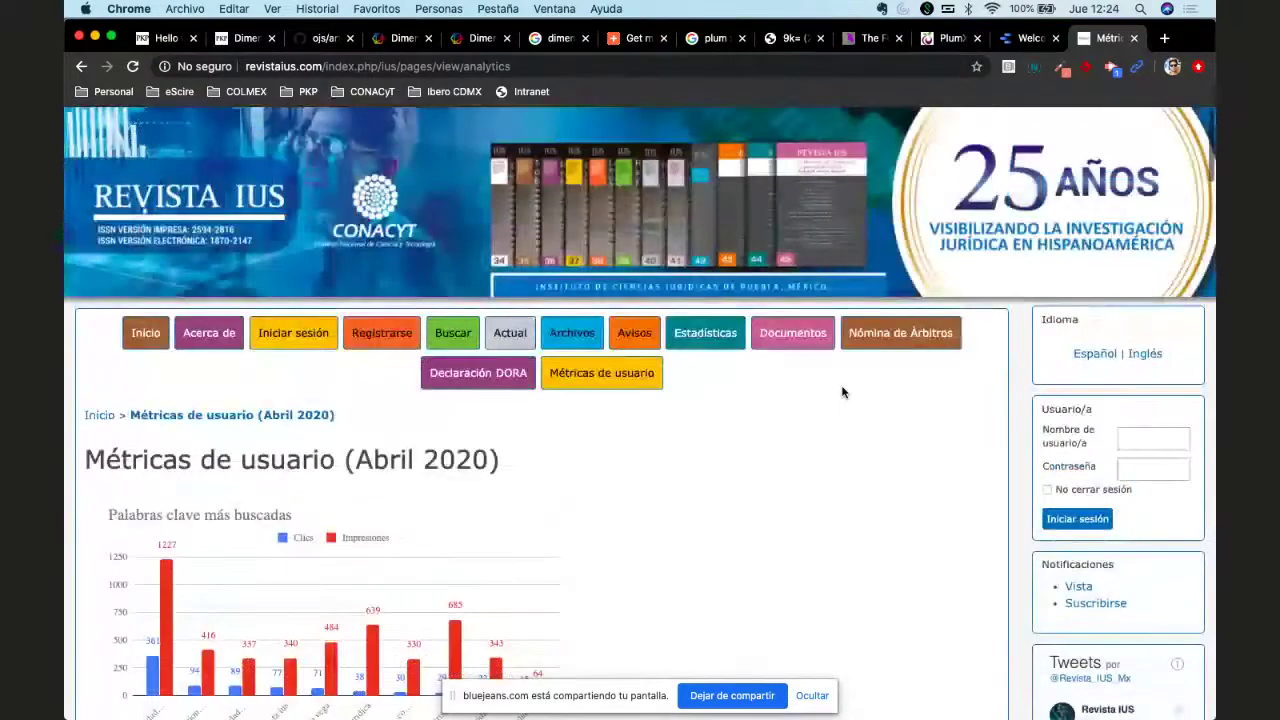
pyautogui.scroll(-2, 843, 392)
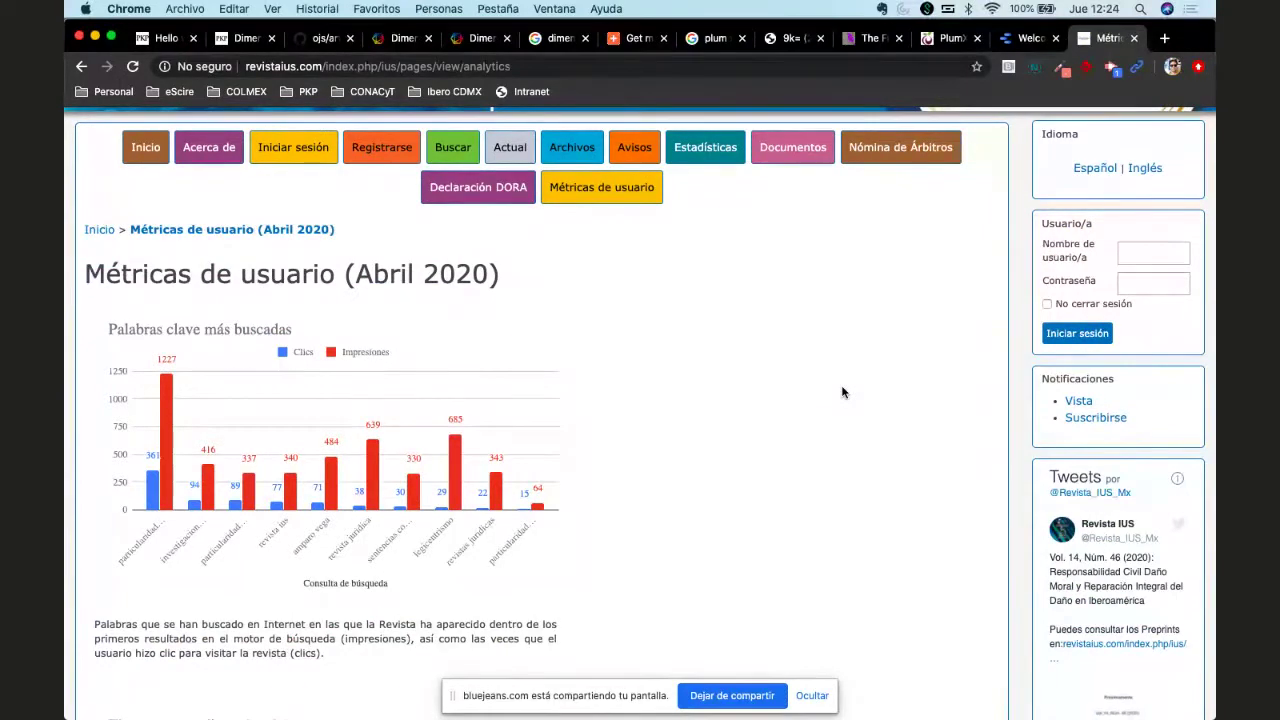
pyautogui.scroll(1, 843, 392)
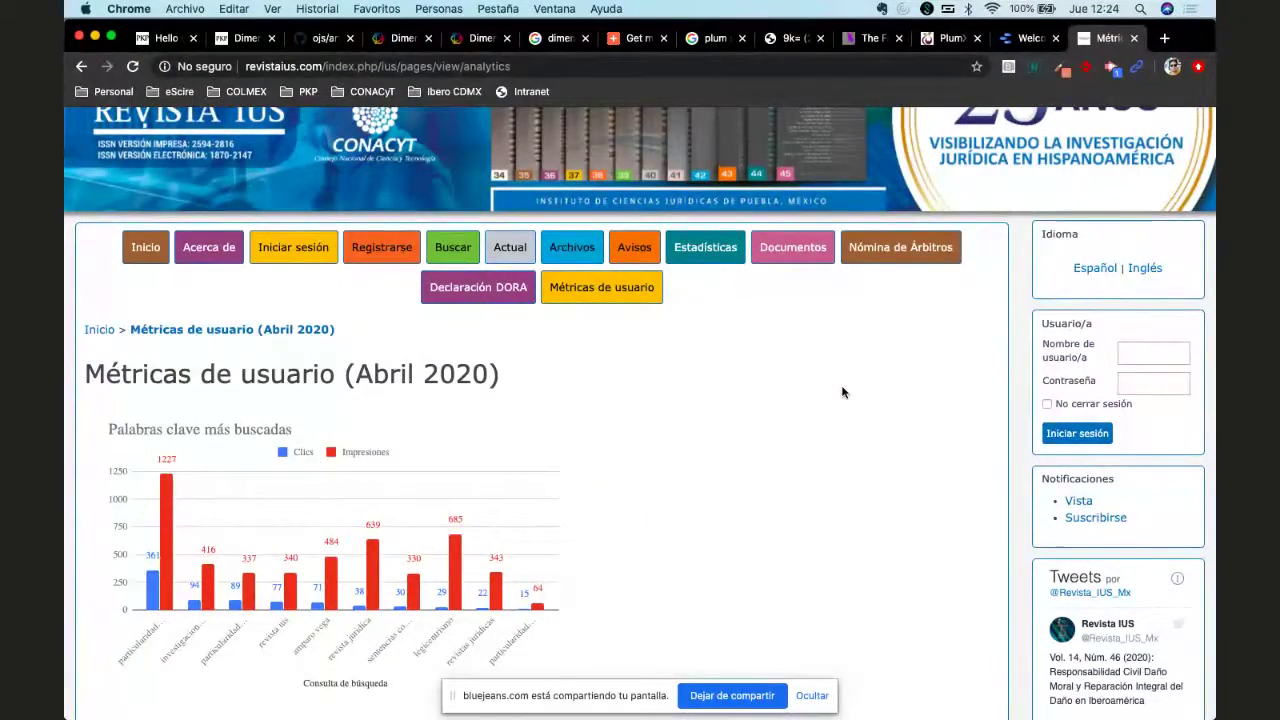
# Step: Revisit the Data Studio report, then highlight the sample DOI in the Dimensions badge embed code
pyautogui.click(1016, 38)
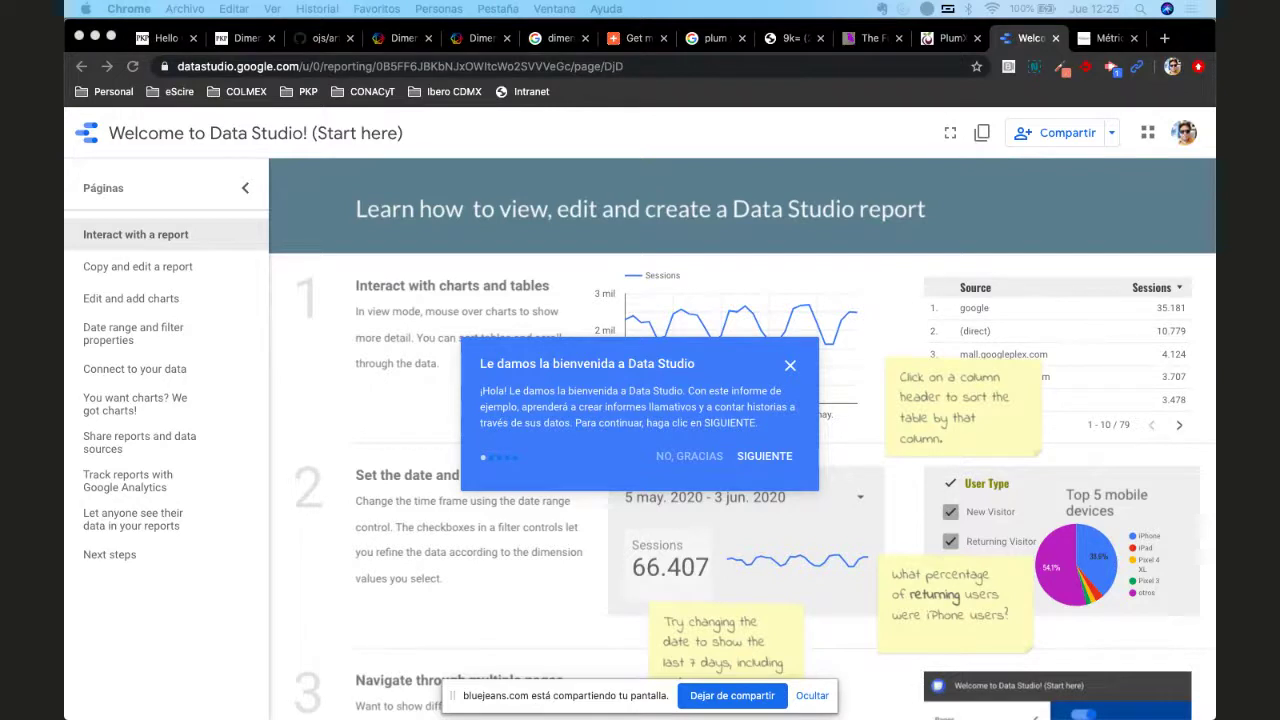
pyautogui.click(692, 108)
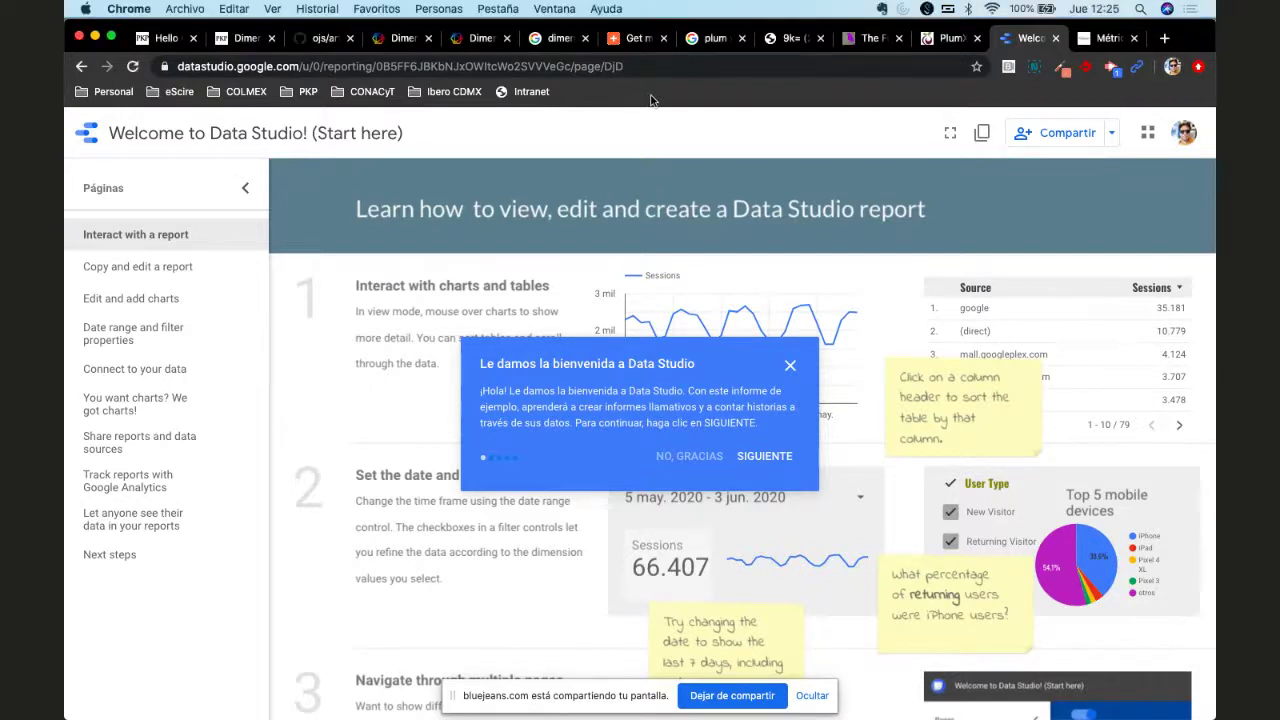
pyautogui.click(391, 43)
pyautogui.moveTo(680, 458); pyautogui.dragTo(838, 459)
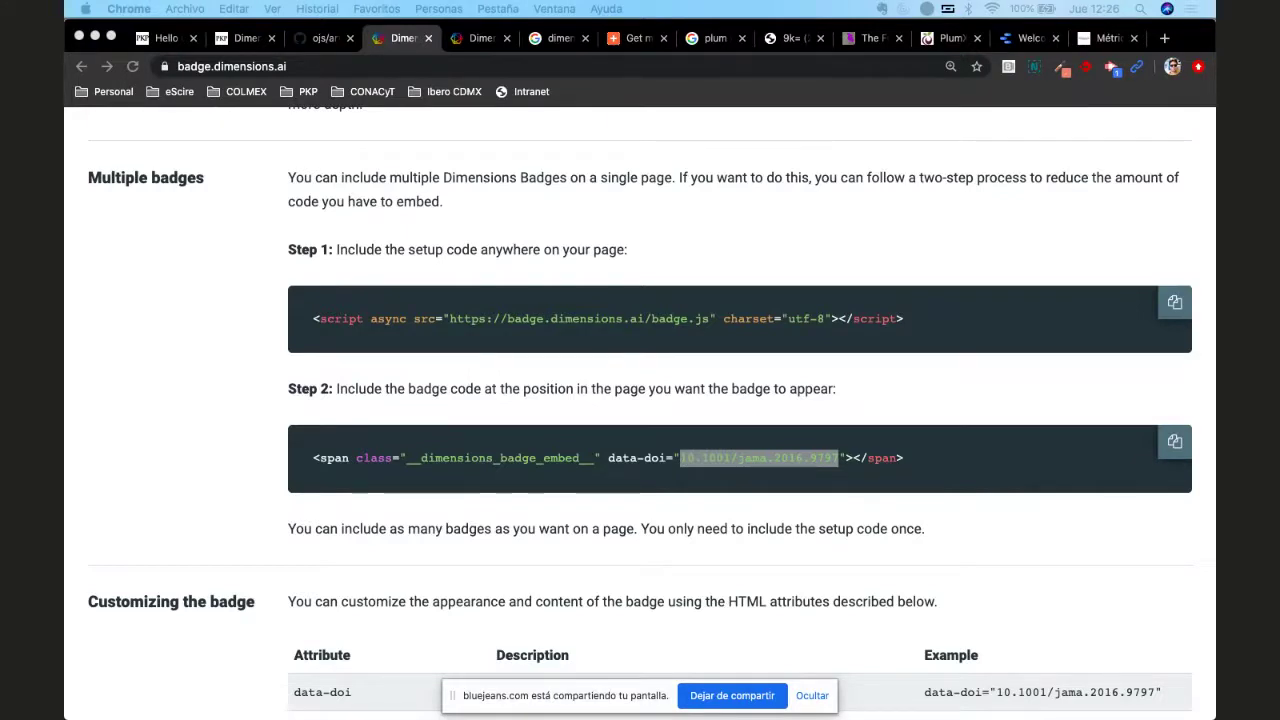
# Step: Close all the browser tabs except the "Hello world !" journal site
pyautogui.click(272, 38)
pyautogui.click(272, 38)
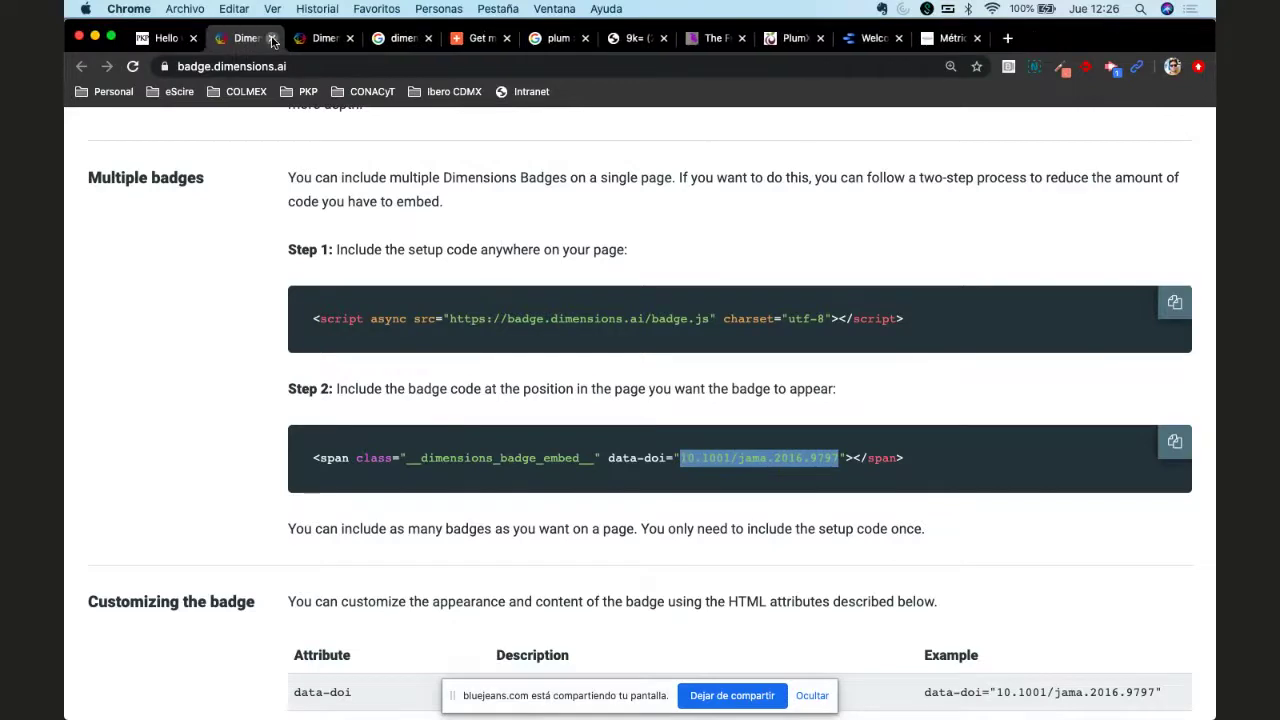
pyautogui.click(272, 38)
pyautogui.click(272, 38)
pyautogui.click(272, 38)
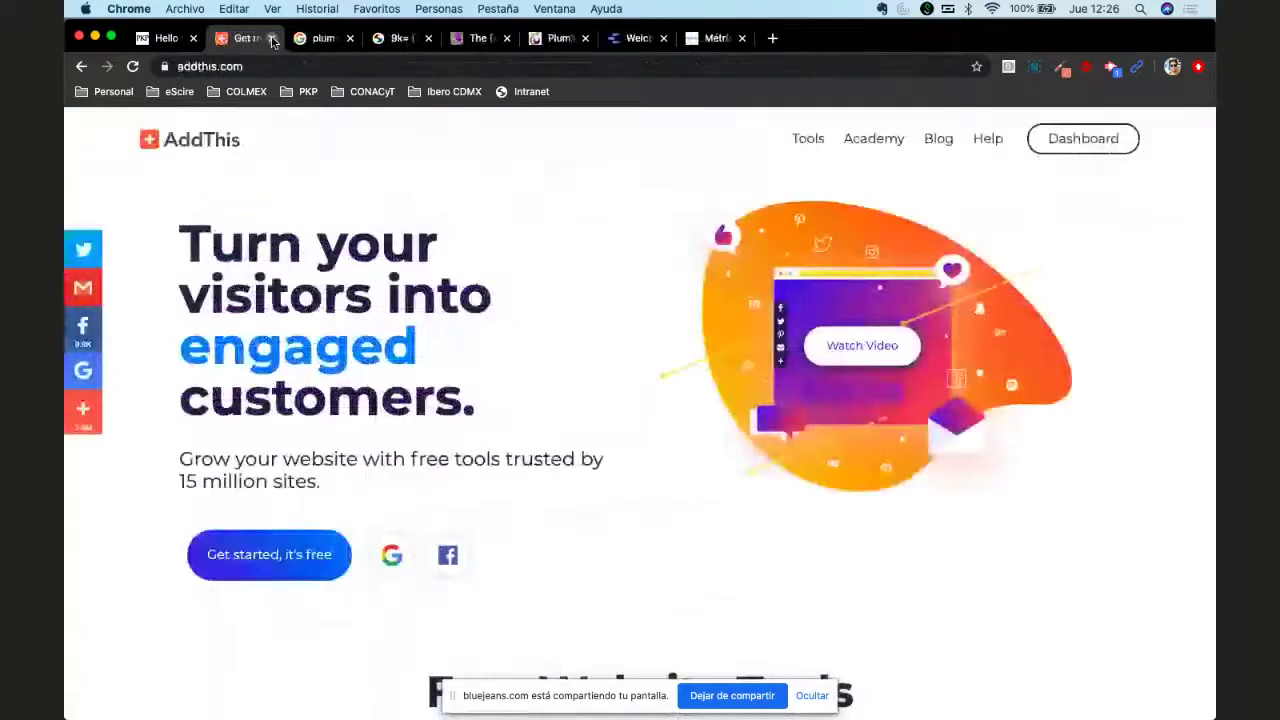
pyautogui.click(272, 38)
pyautogui.click(272, 38)
pyautogui.click(272, 38)
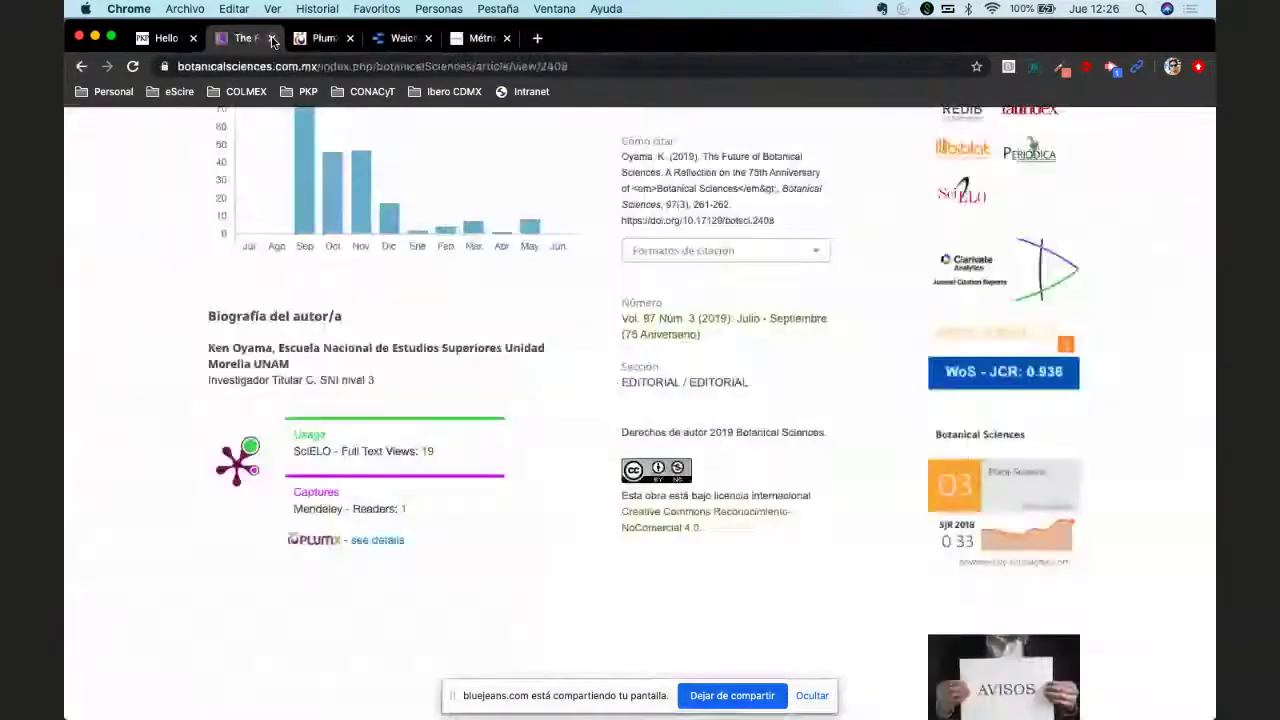
pyautogui.click(272, 38)
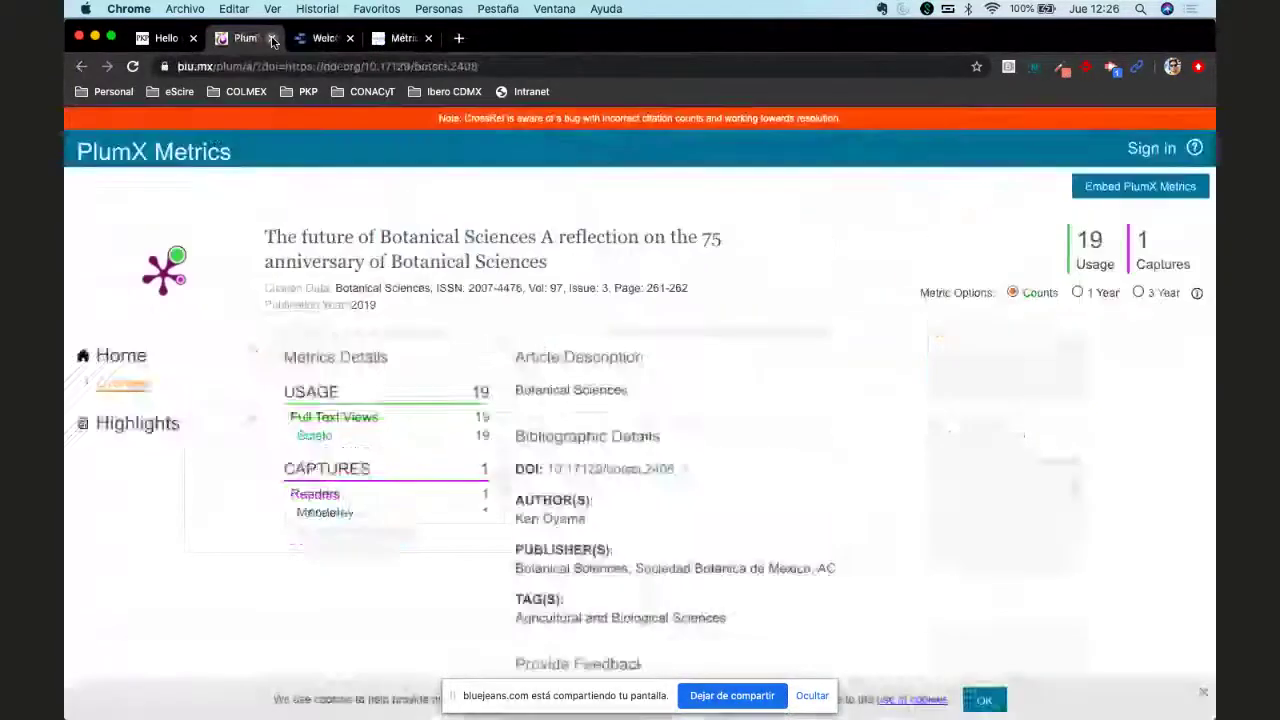
pyautogui.click(272, 38)
pyautogui.click(272, 38)
pyautogui.click(272, 38)
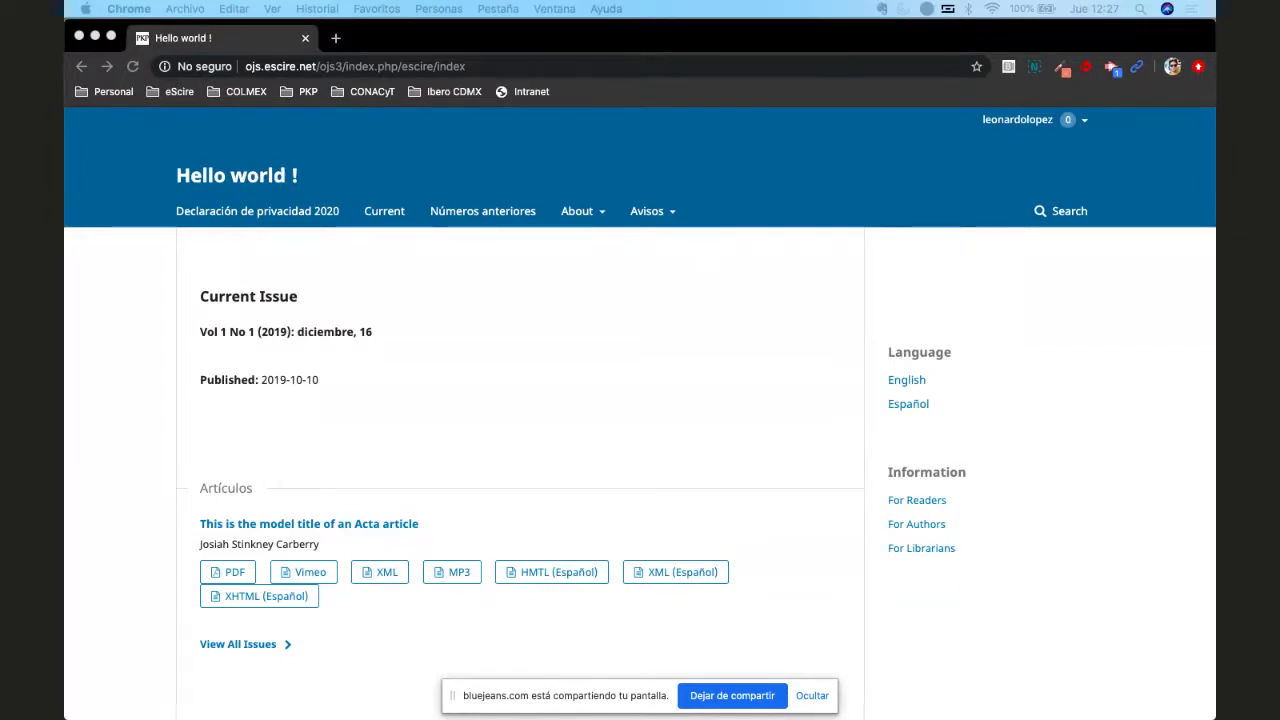
# Step: Switch the journal site's language to Español and open its Panel de control in a new browser tab
pyautogui.click(502, 371)
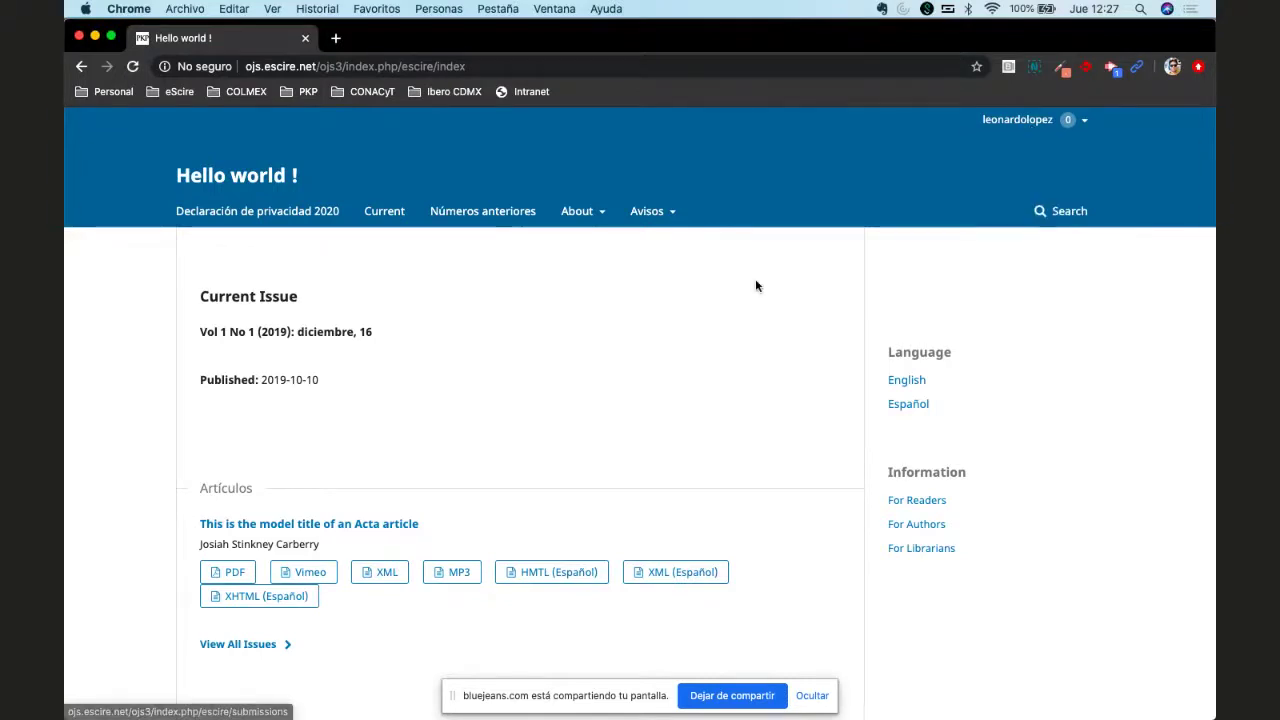
pyautogui.click(906, 404)
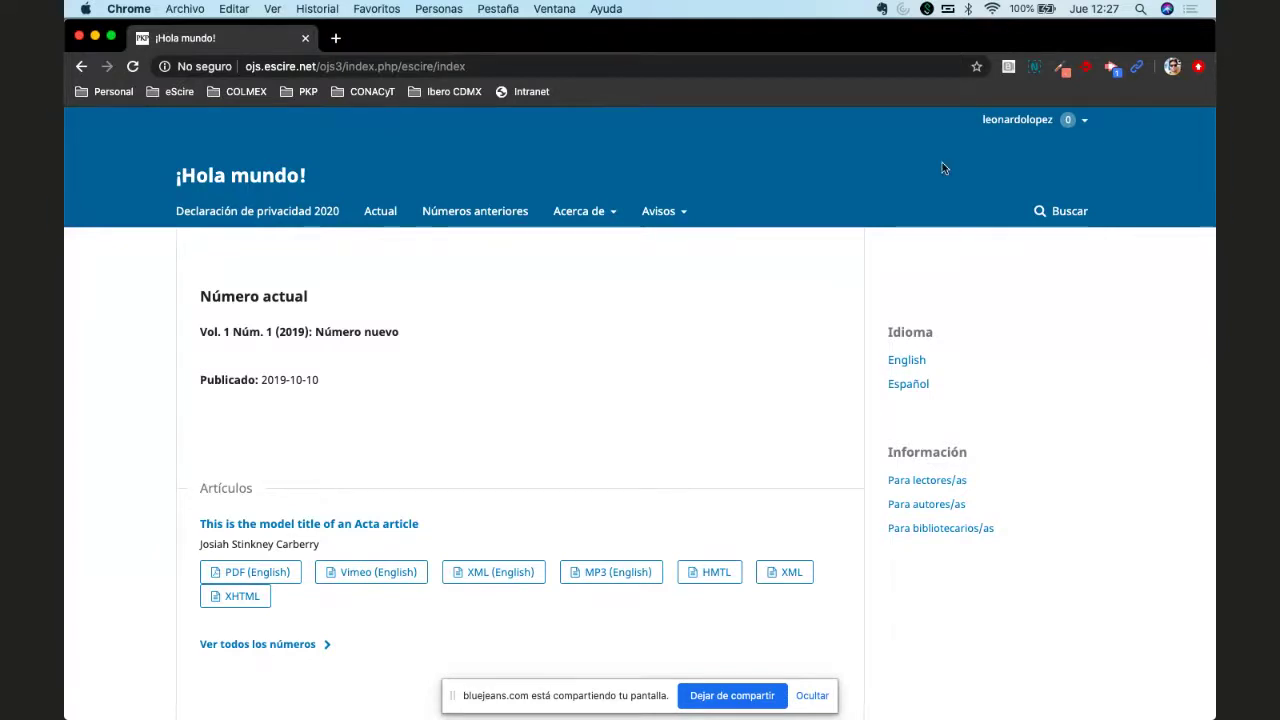
pyautogui.moveTo(1042, 128)
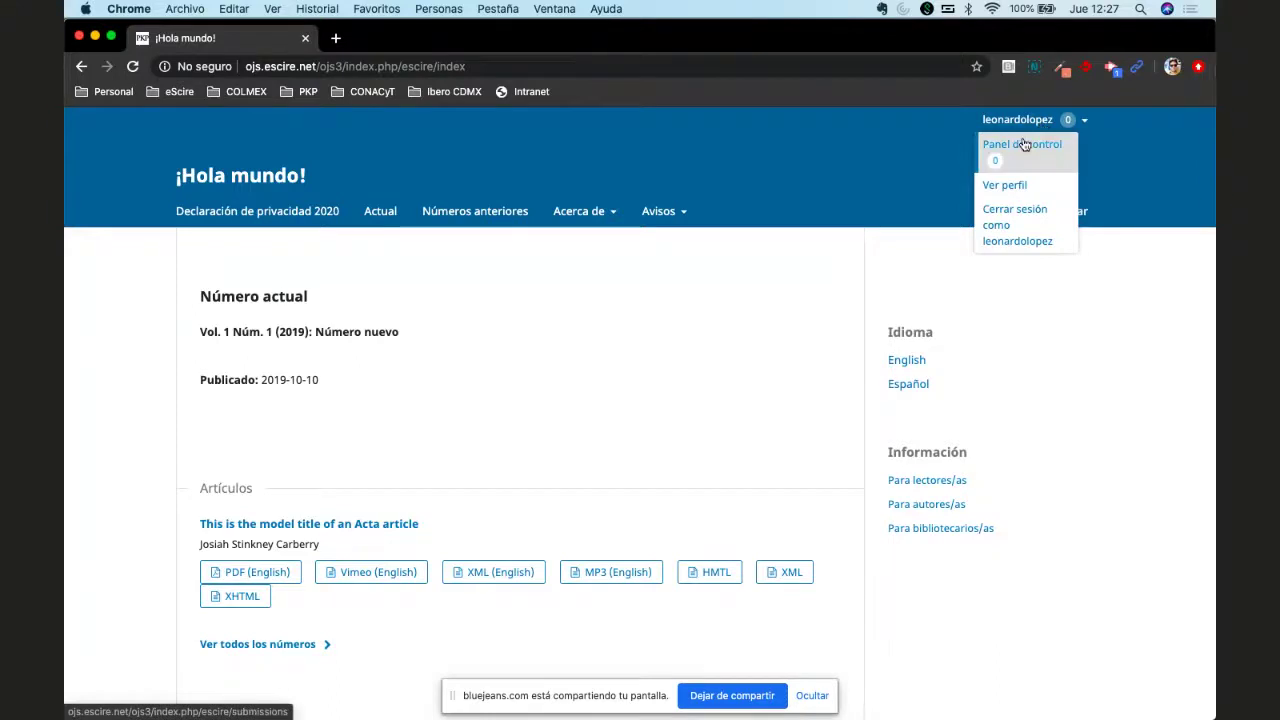
pyautogui.rightClick(995, 148)
pyautogui.click(870, 147)
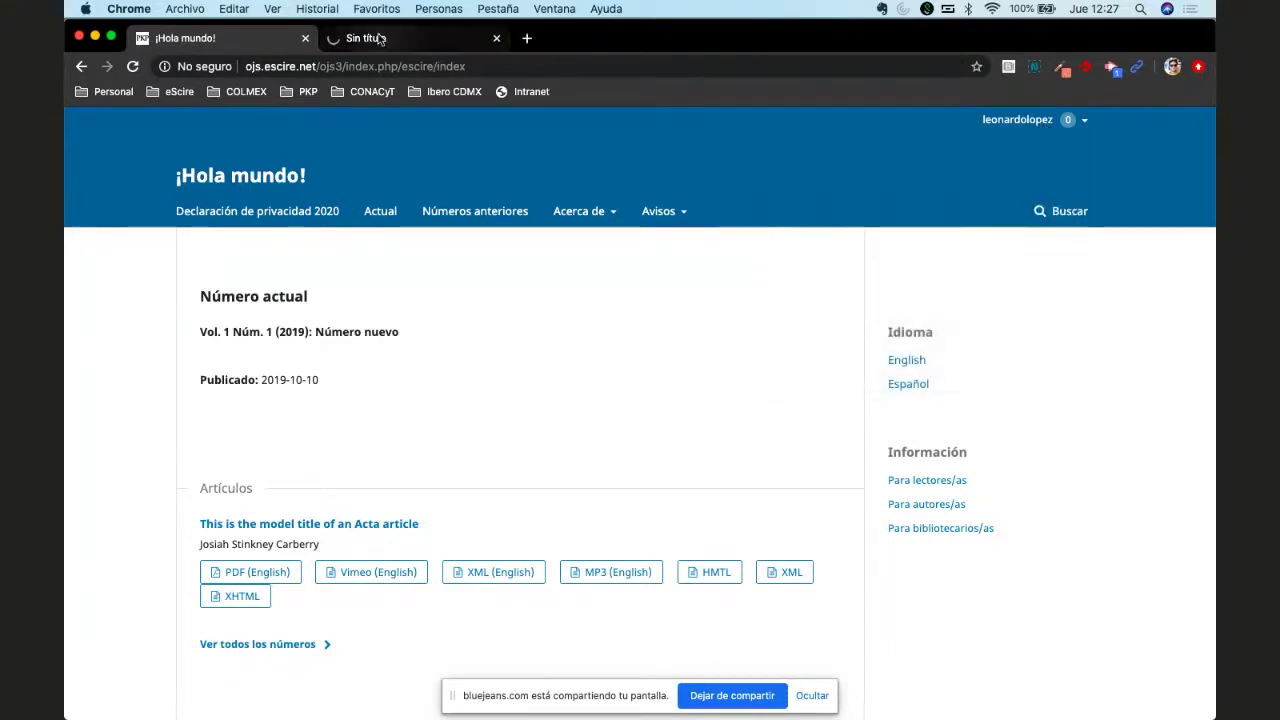
pyautogui.click(400, 38)
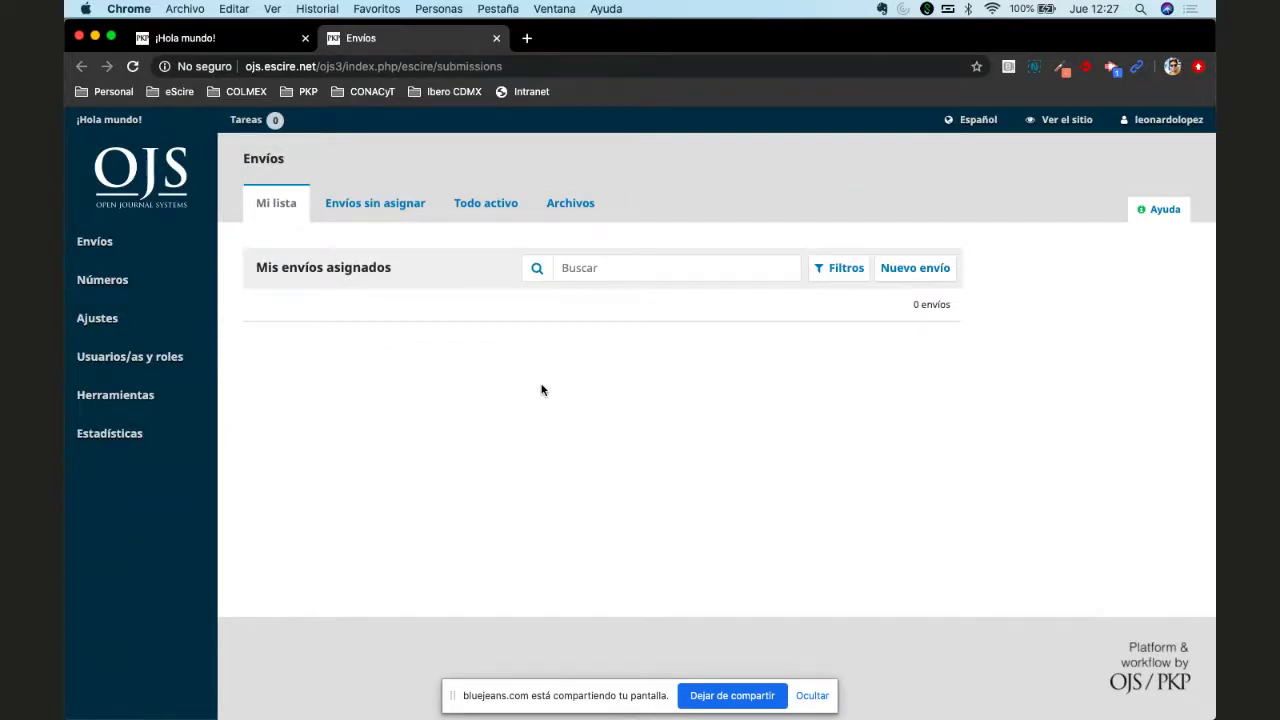
# Step: Open the journal's Ajustes del sitio web page
pyautogui.moveTo(140, 278)
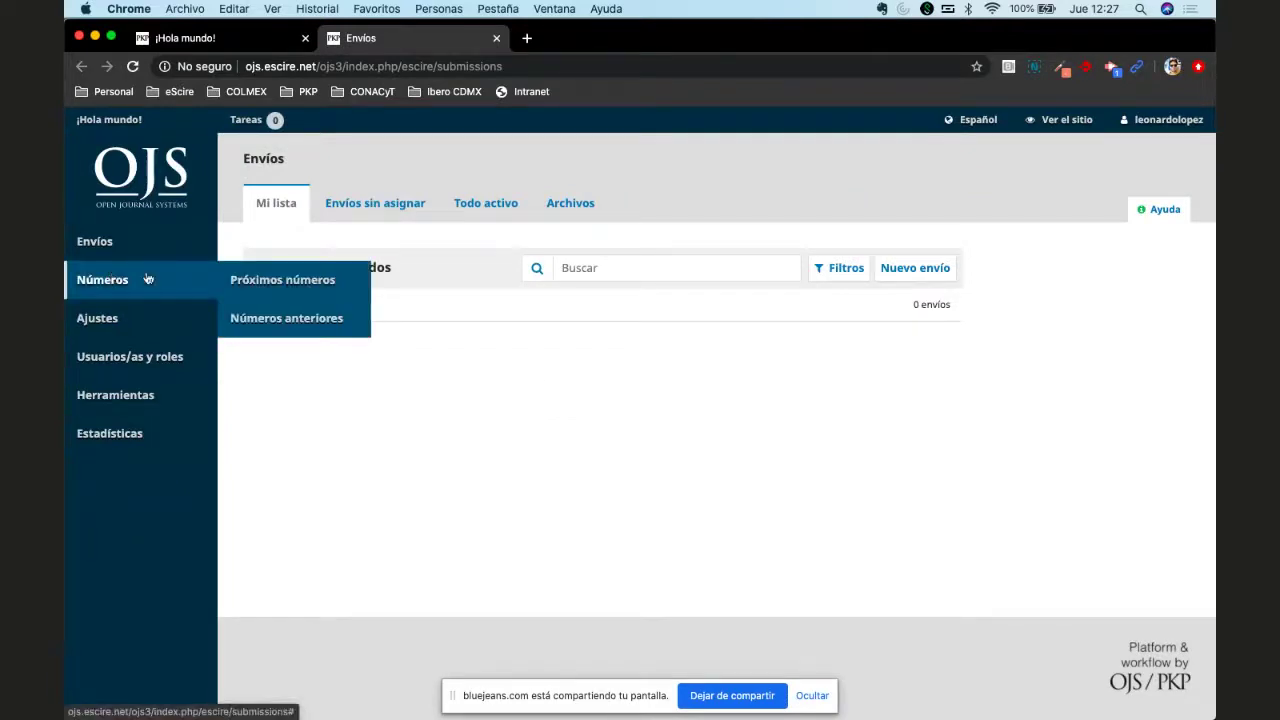
pyautogui.moveTo(124, 312)
pyautogui.click(262, 356)
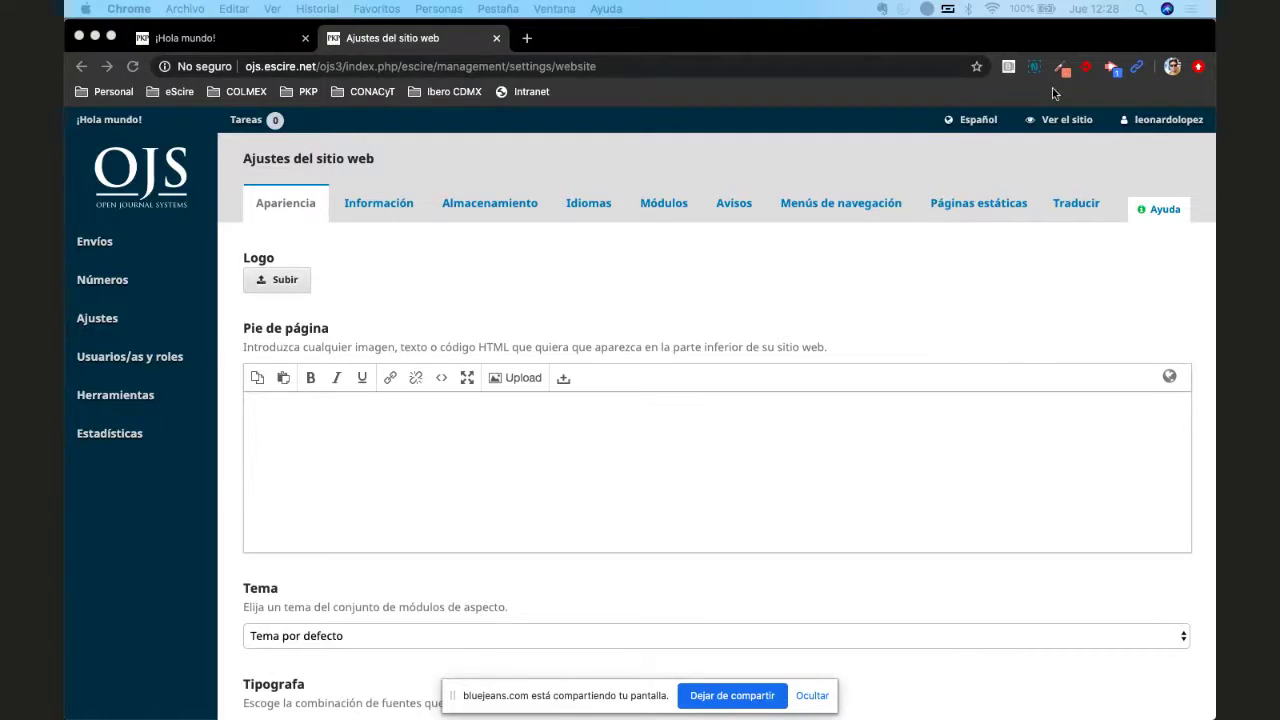
pyautogui.click(556, 289)
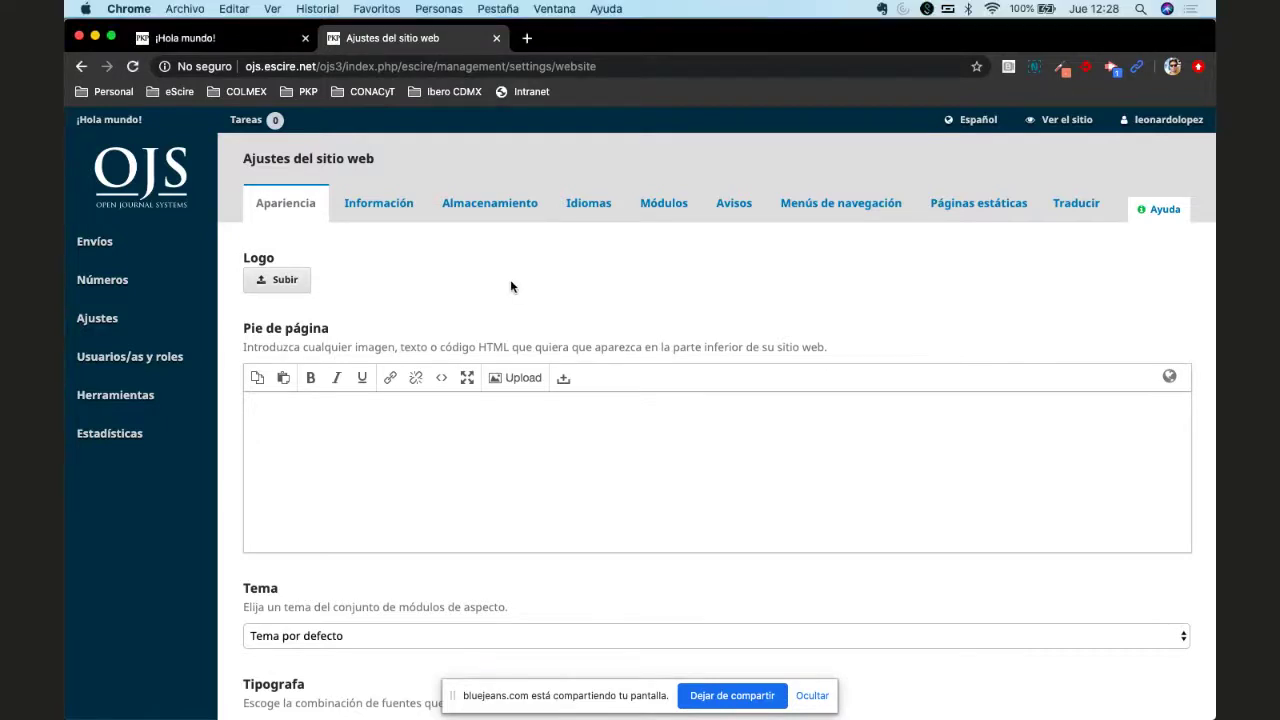
# Step: Set the journal's theme to Tema Classic and save the appearance settings
pyautogui.scroll(-3, 460, 445)
pyautogui.click(462, 468)
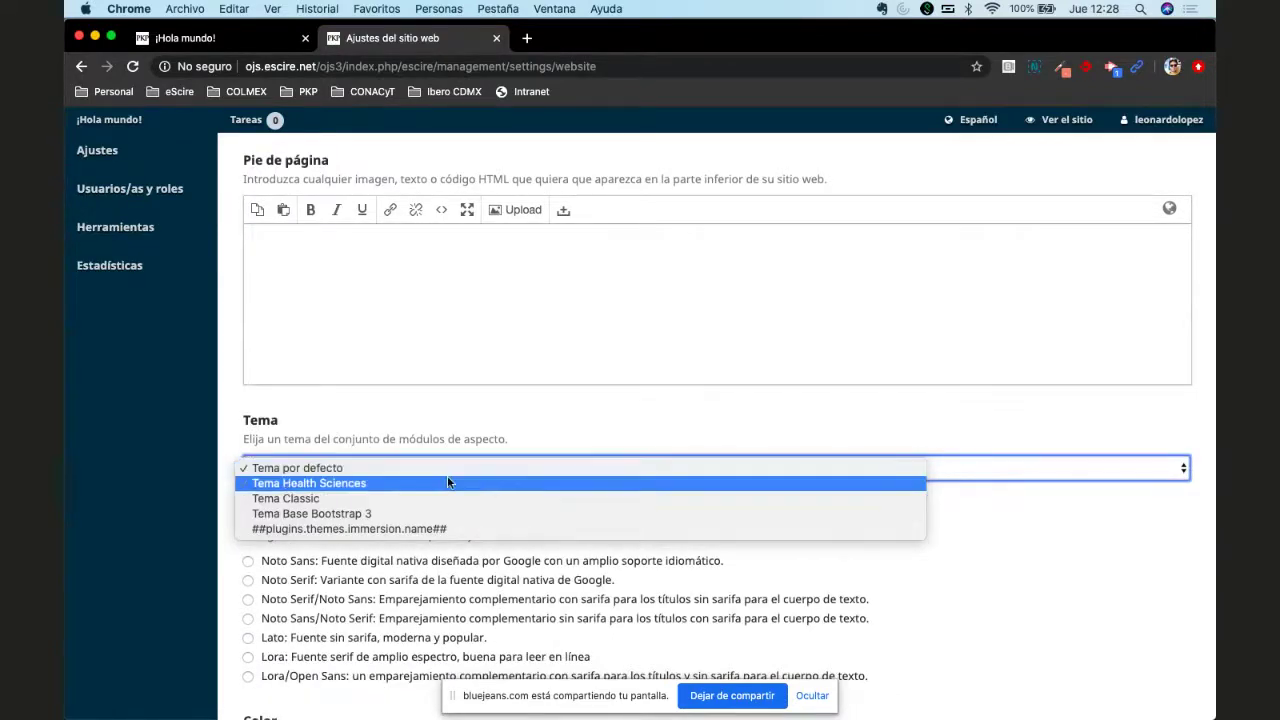
pyautogui.click(430, 497)
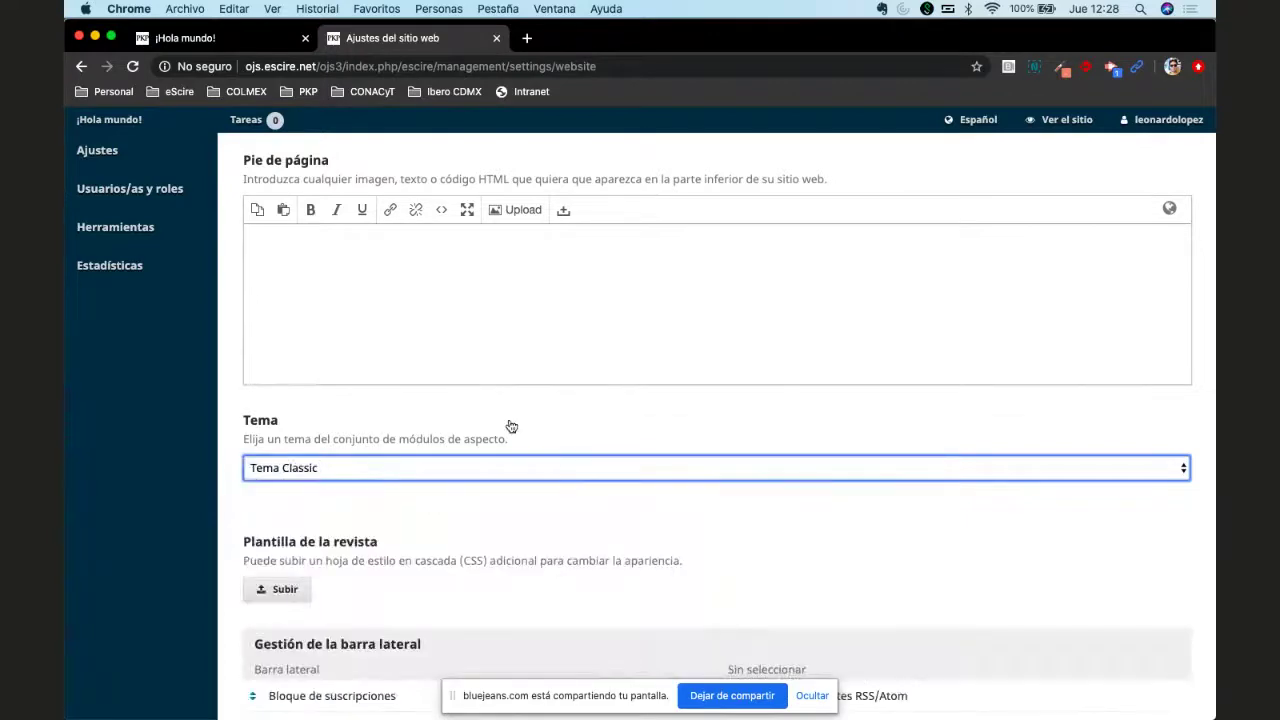
pyautogui.scroll(-10, 550, 450)
pyautogui.scroll(-6, 563, 462)
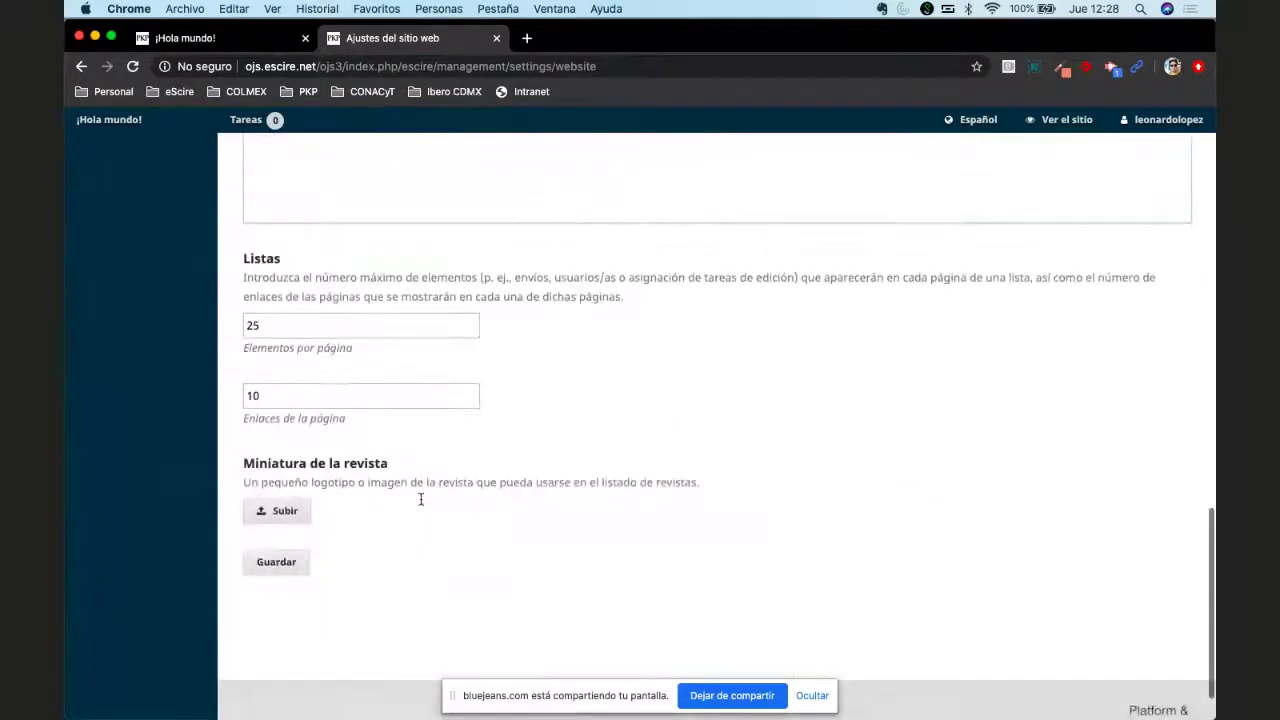
pyautogui.click(264, 501)
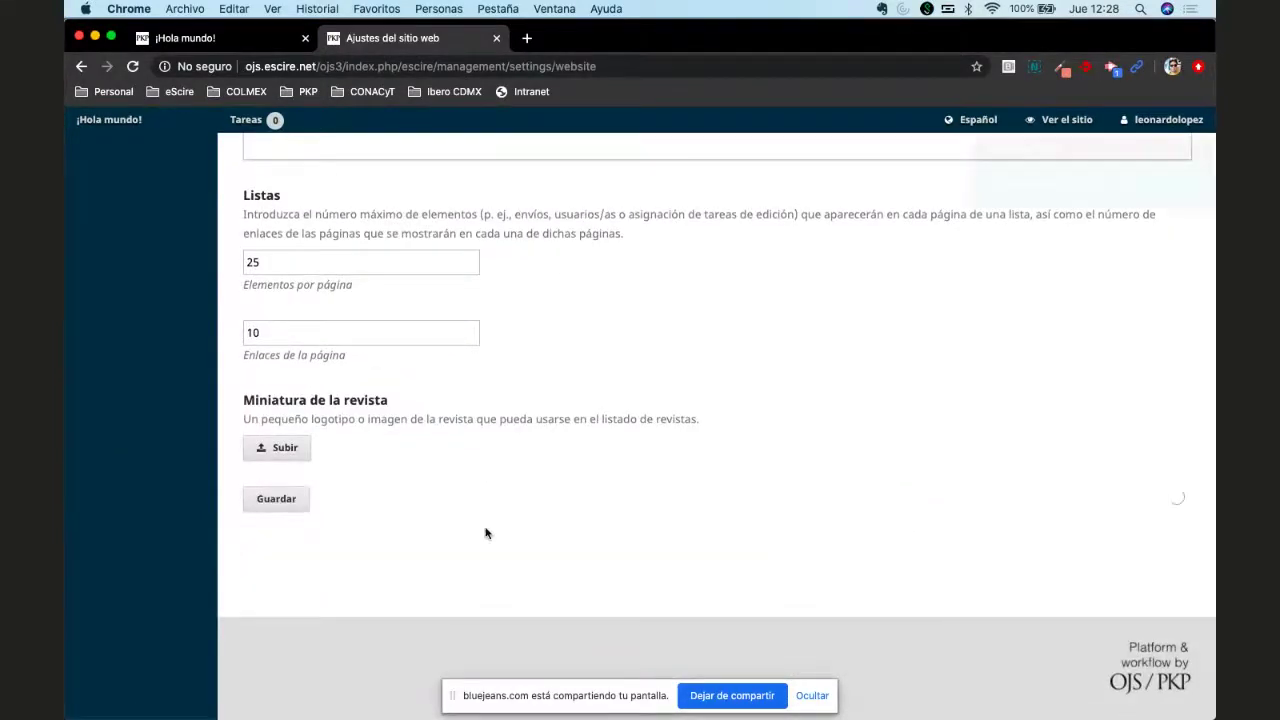
# Step: Reload the journal's home page, look over its new theme and open the article "This is the model title of an Acta article"
pyautogui.click(228, 34)
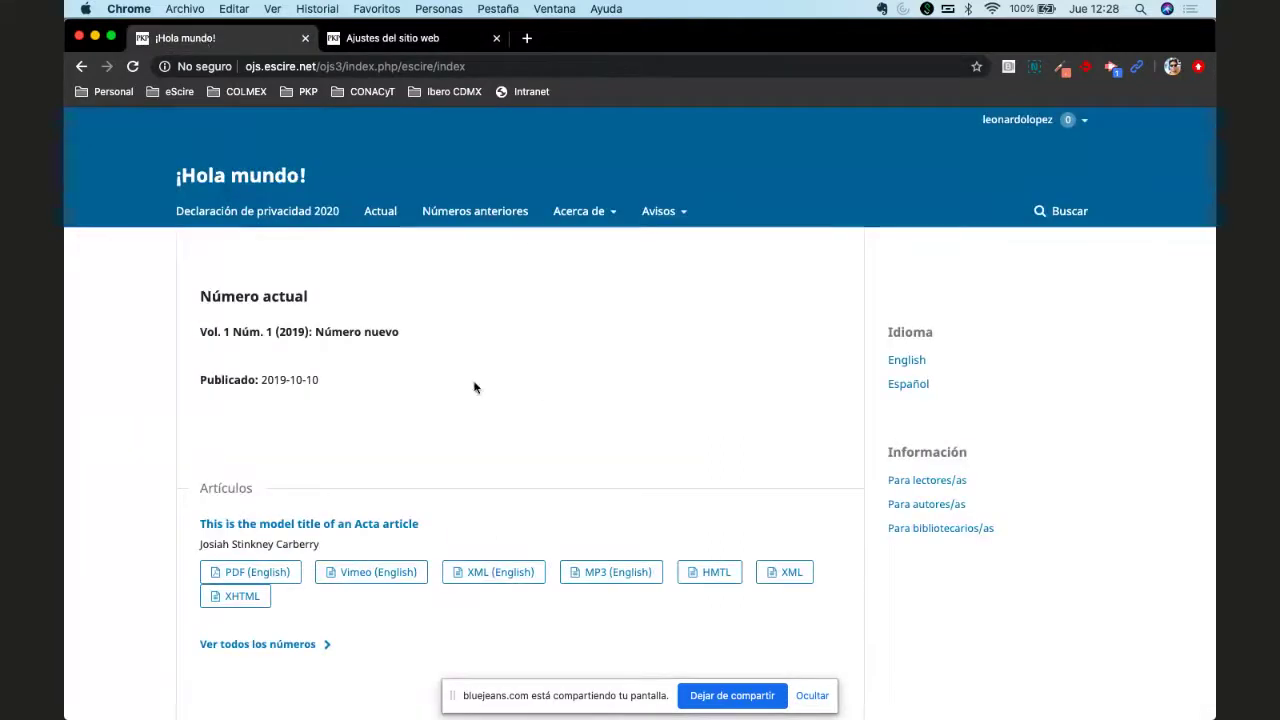
pyautogui.press('super+r')
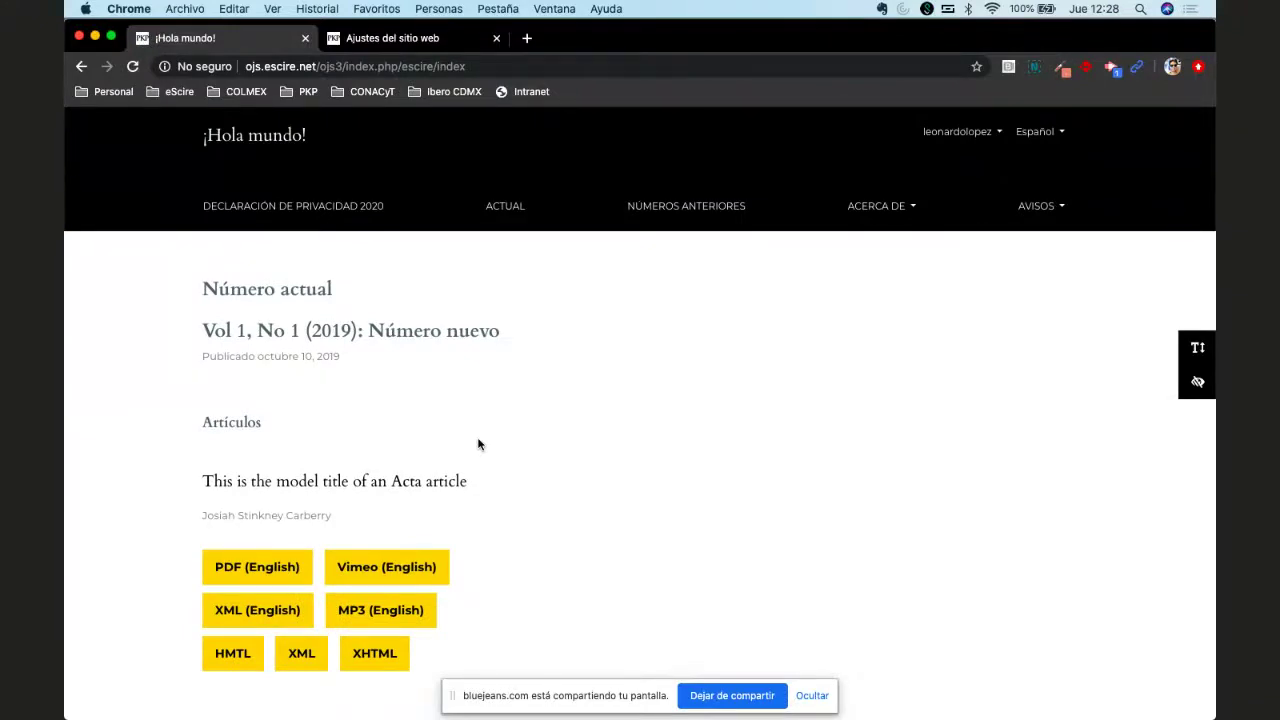
pyautogui.scroll(-5, 554, 457)
pyautogui.scroll(5, 554, 457)
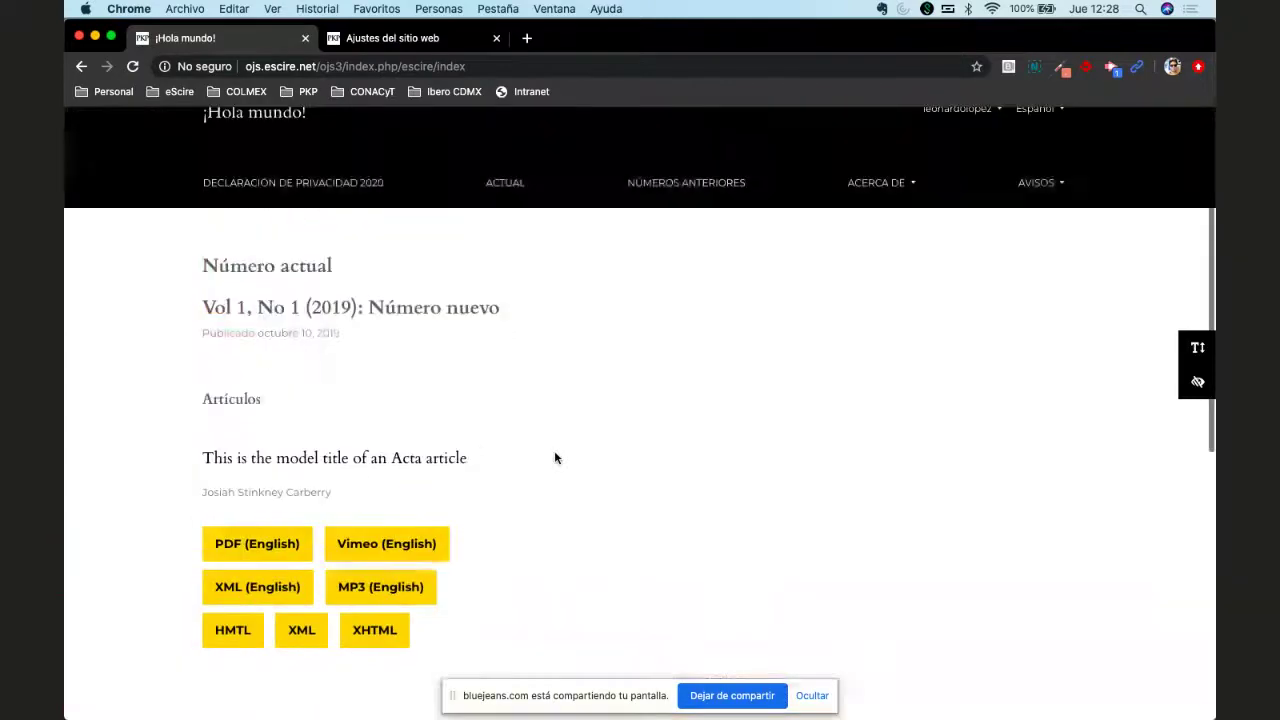
pyautogui.click(278, 462)
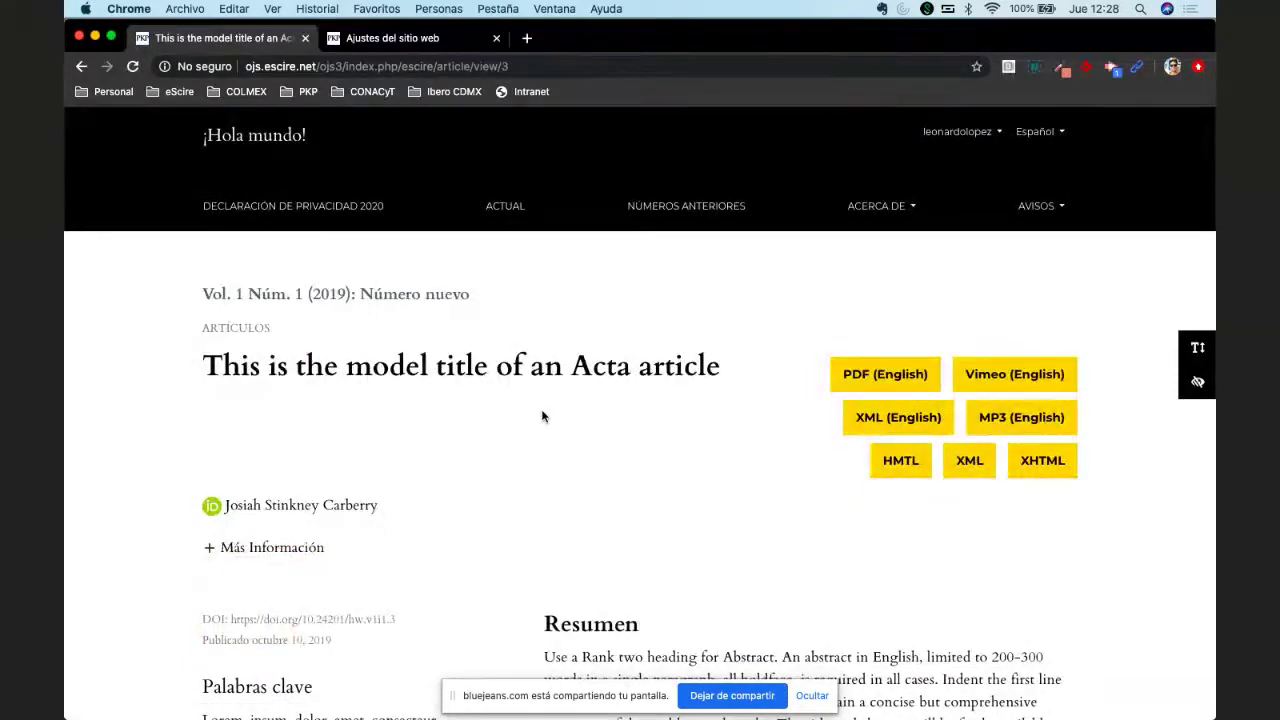
# Step: Look over the article page as displayed in the Classic theme
pyautogui.scroll(-3, 543, 416)
pyautogui.scroll(-5, 543, 416)
pyautogui.scroll(8, 543, 416)
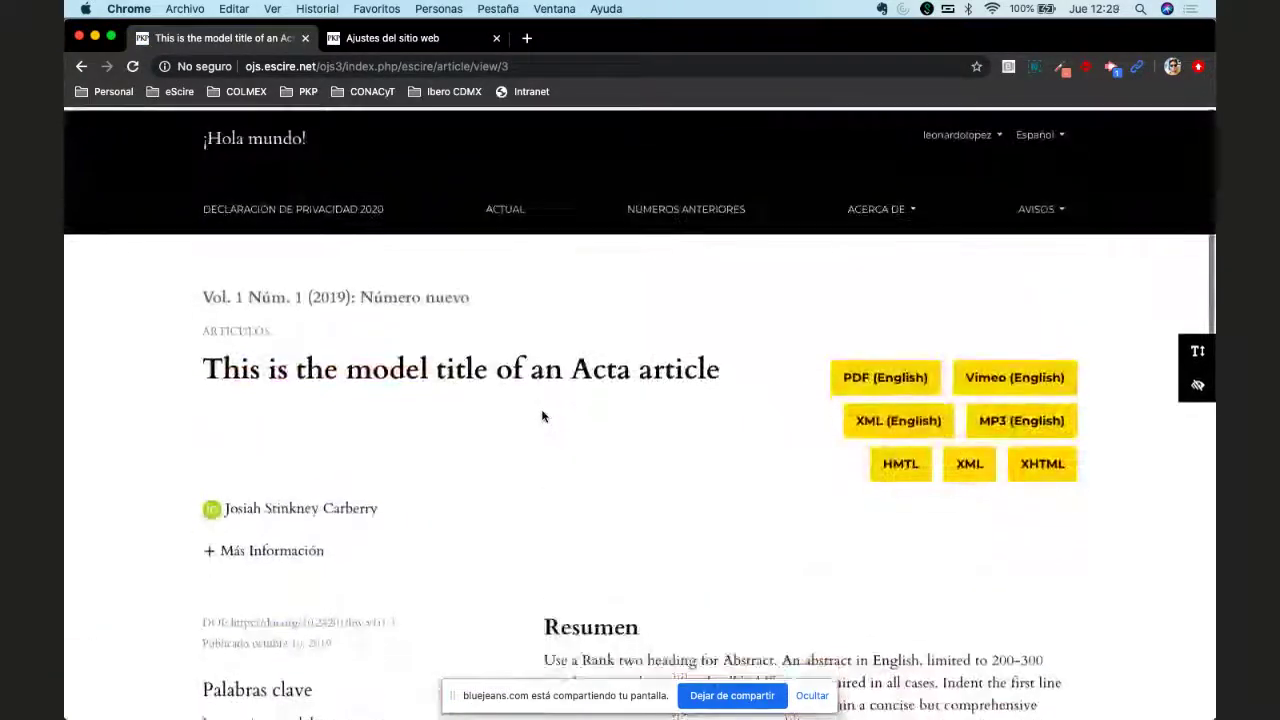
# Step: Set the journal's theme to Tema Health Sciences in Ajustes del sitio web and save the appearance settings
pyautogui.click(398, 38)
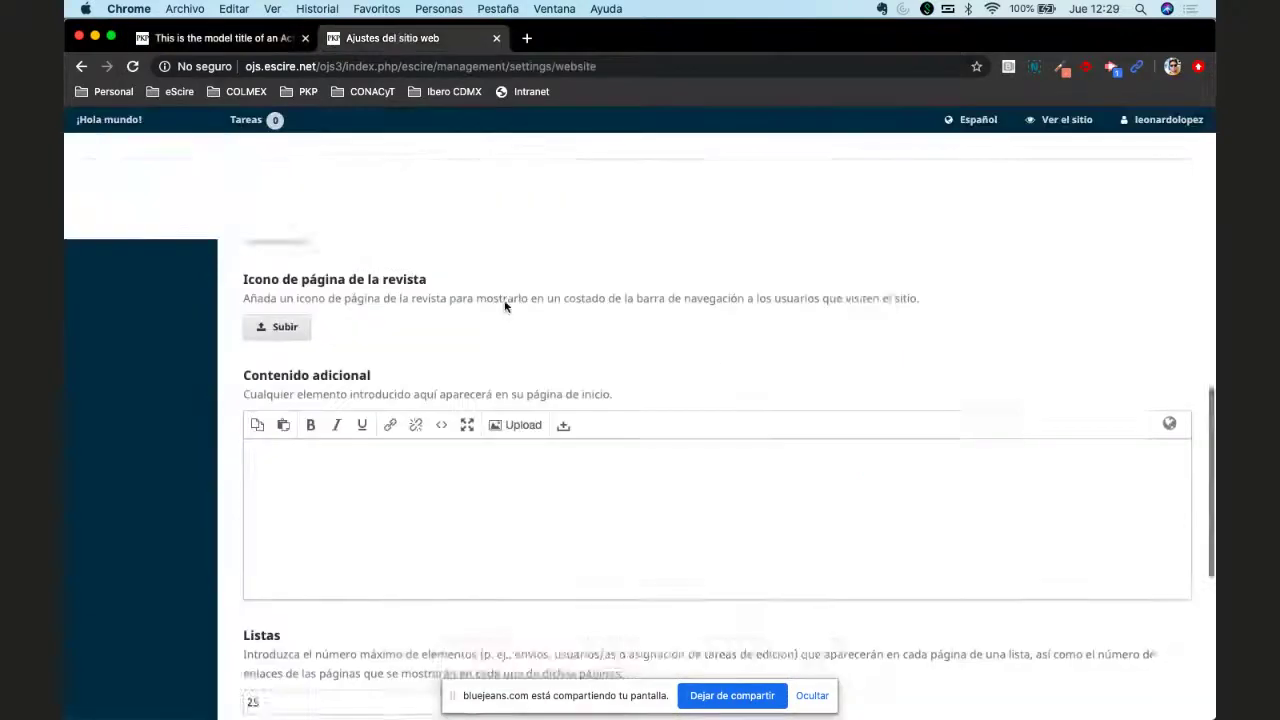
pyautogui.scroll(5, 504, 303)
pyautogui.scroll(1, 505, 307)
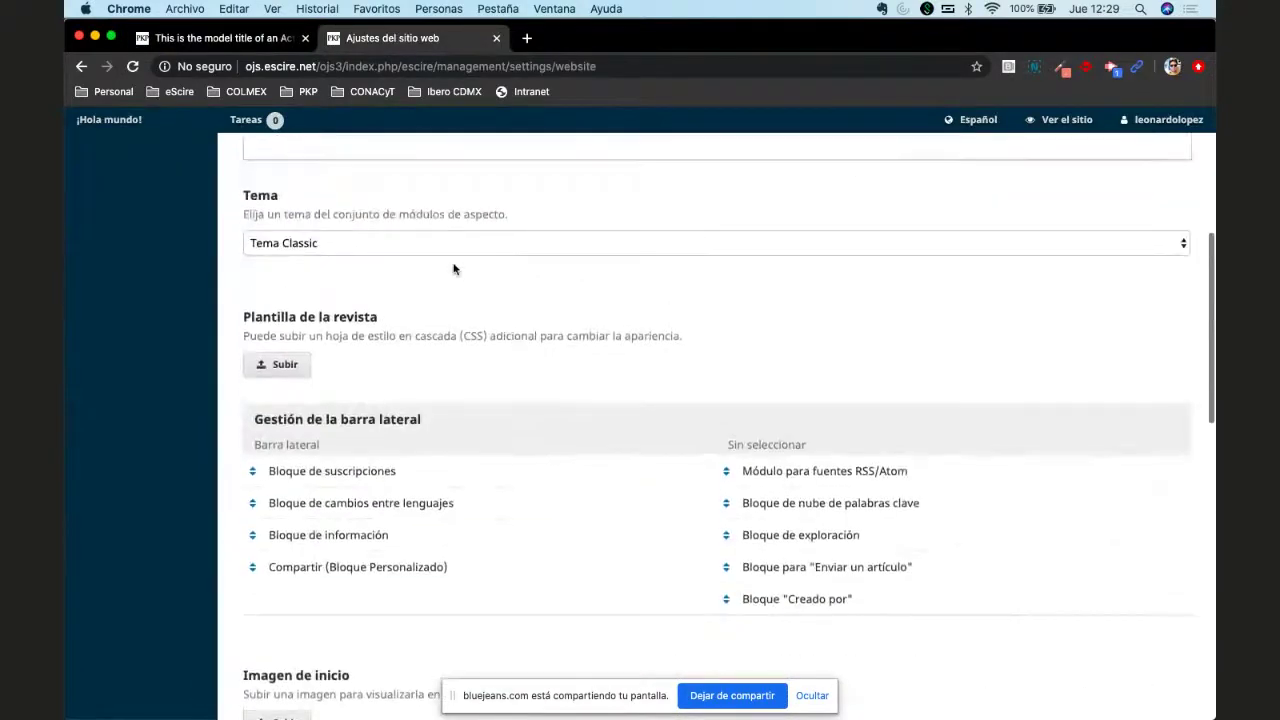
pyautogui.click(423, 243)
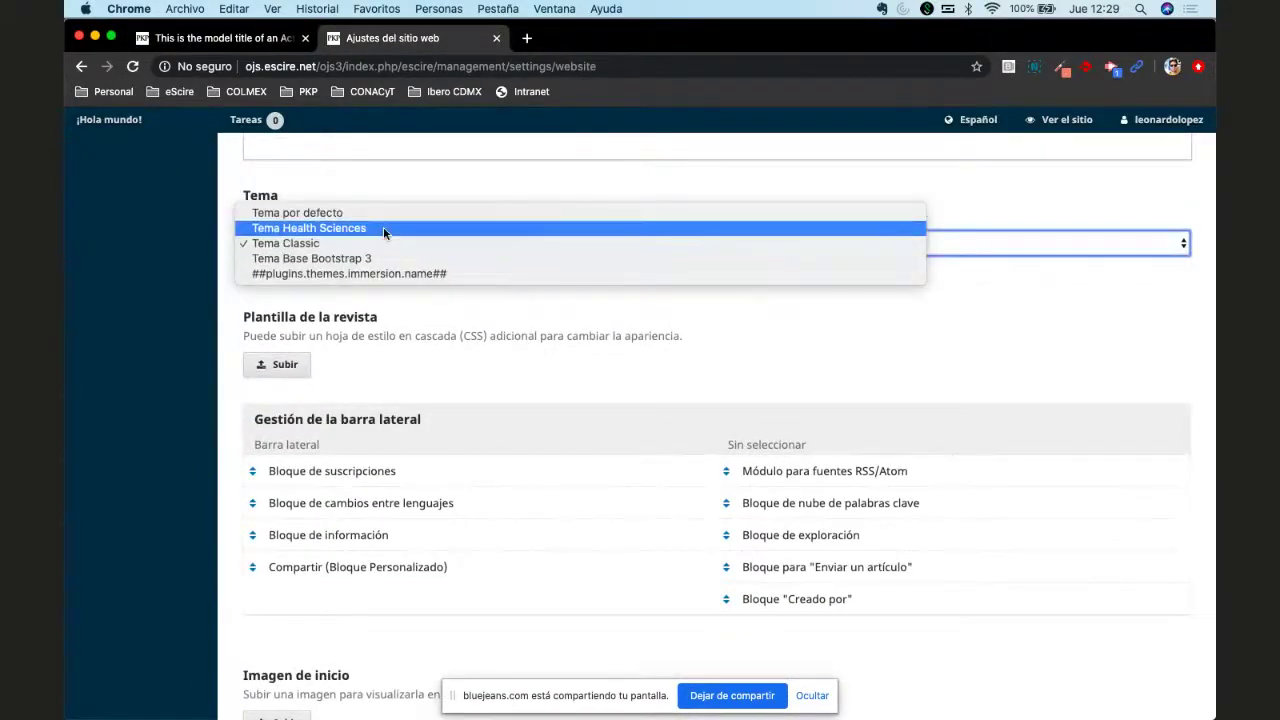
pyautogui.click(383, 227)
pyautogui.scroll(-10, 548, 340)
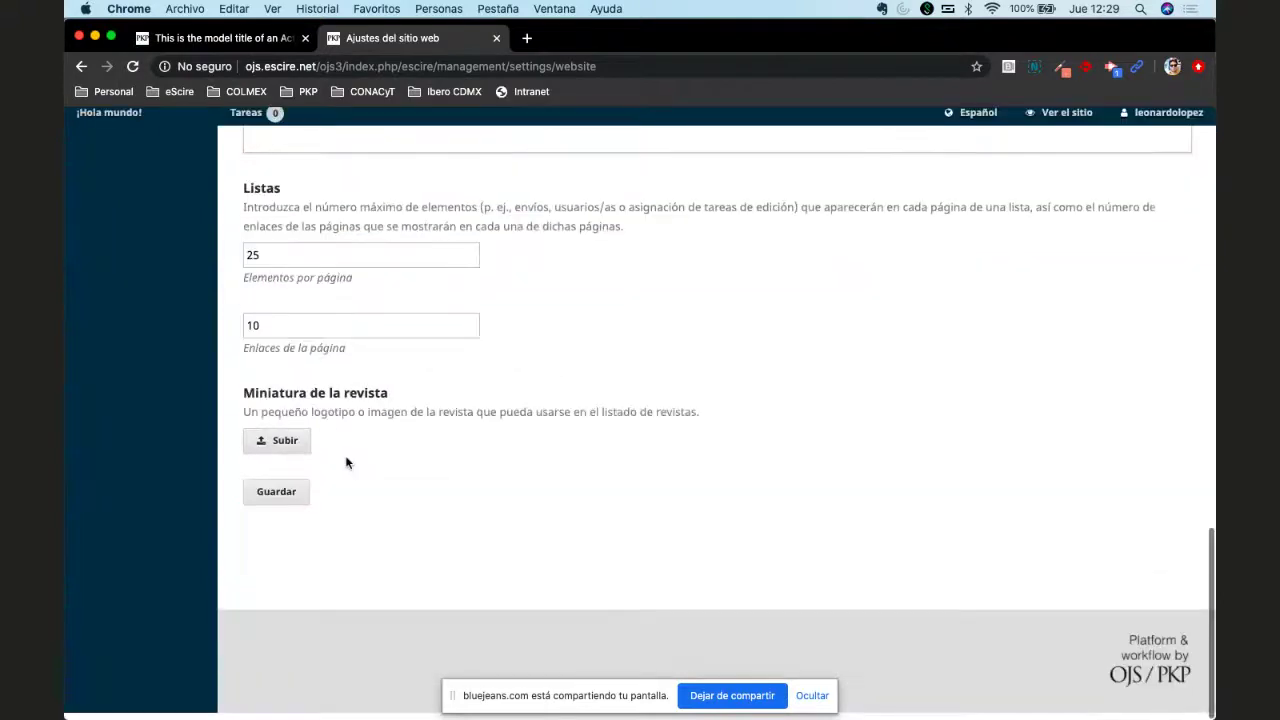
pyautogui.click(280, 498)
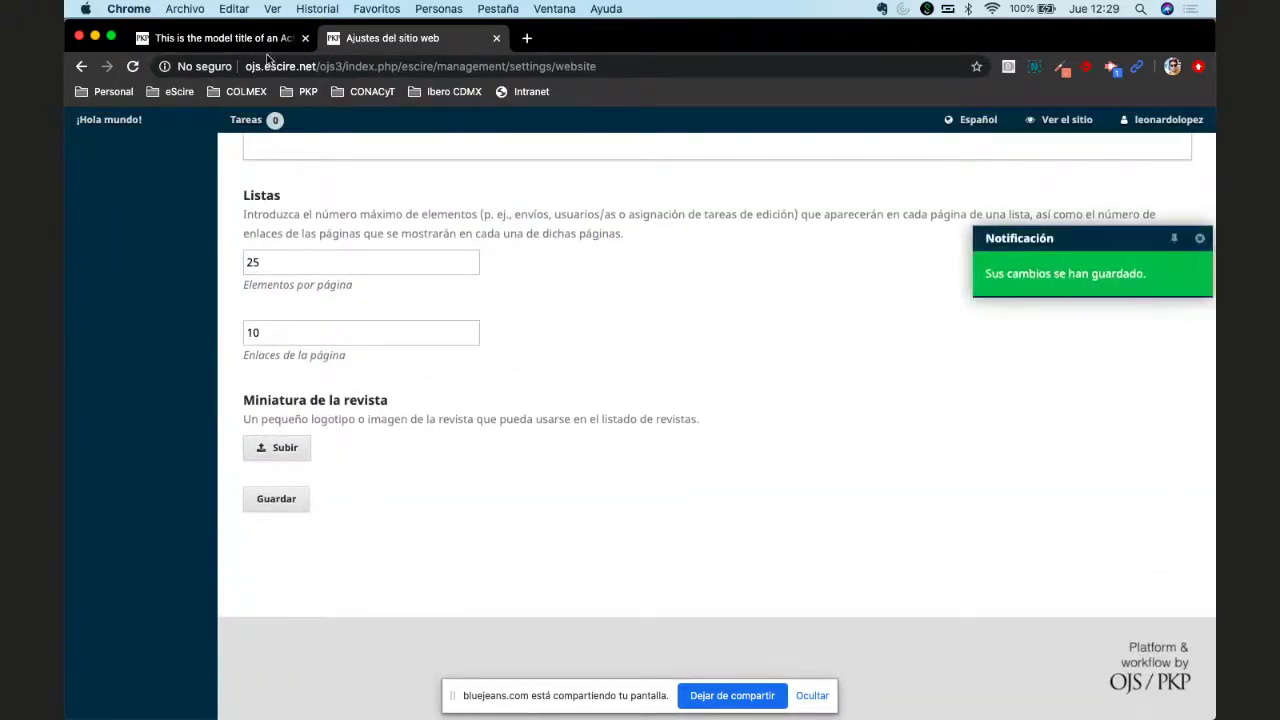
# Step: Reload the article page "This is the model title of an Acta article" and look over its layout in the new theme
pyautogui.click(215, 38)
pyautogui.press('super+r')
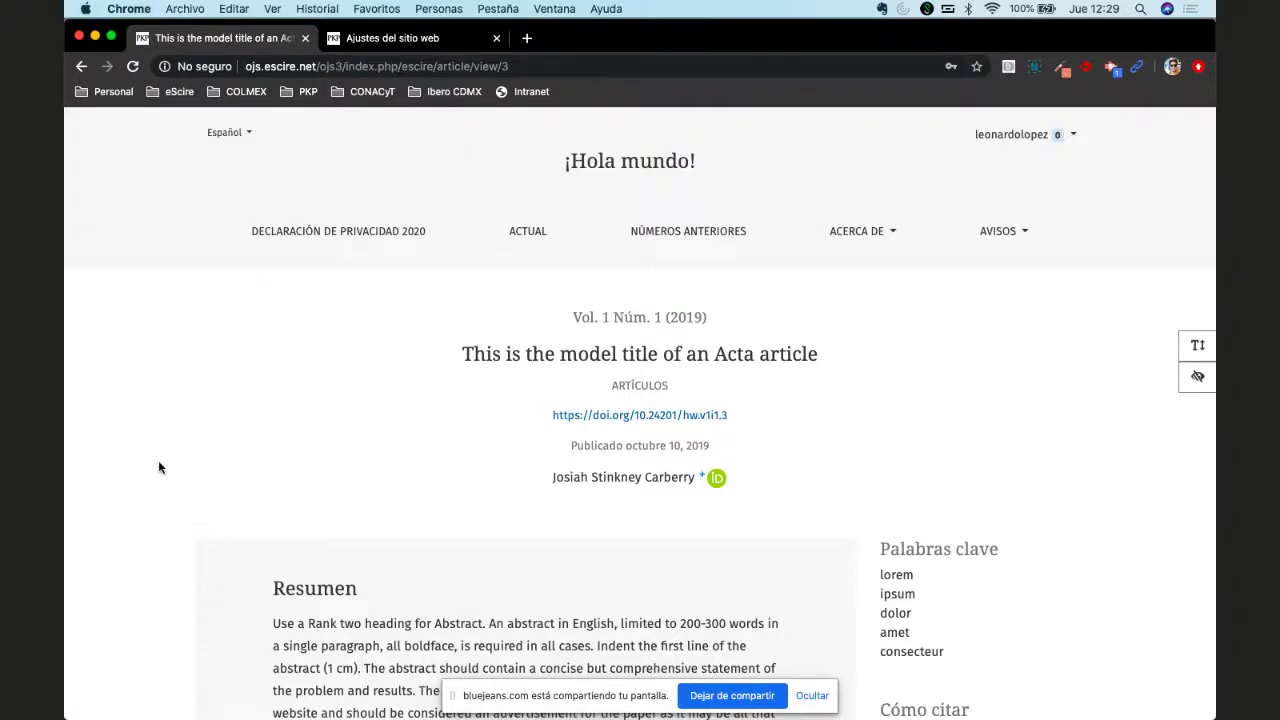
pyautogui.scroll(-15, 158, 467)
pyautogui.scroll(15, 158, 467)
# Step: Search the web for the OJS Old Gregg theme in a new browser tab and open its GitHub repository
pyautogui.click(528, 39)
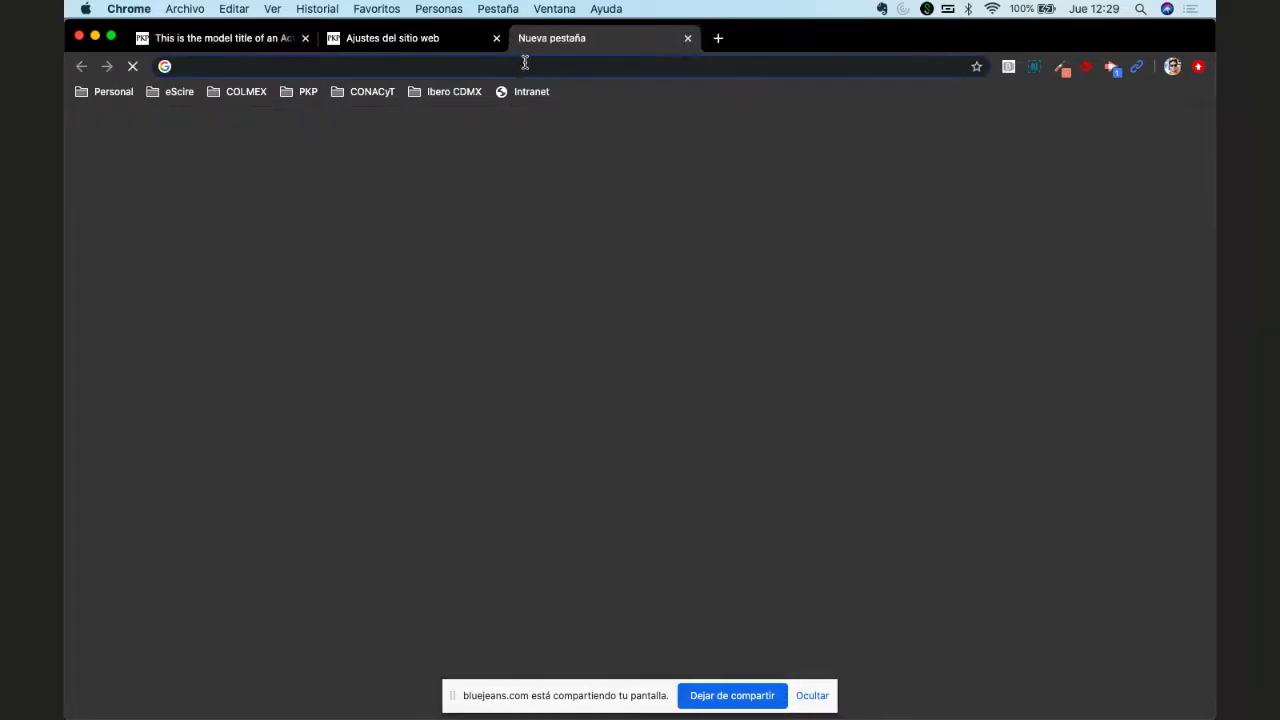
pyautogui.write('old gregg')
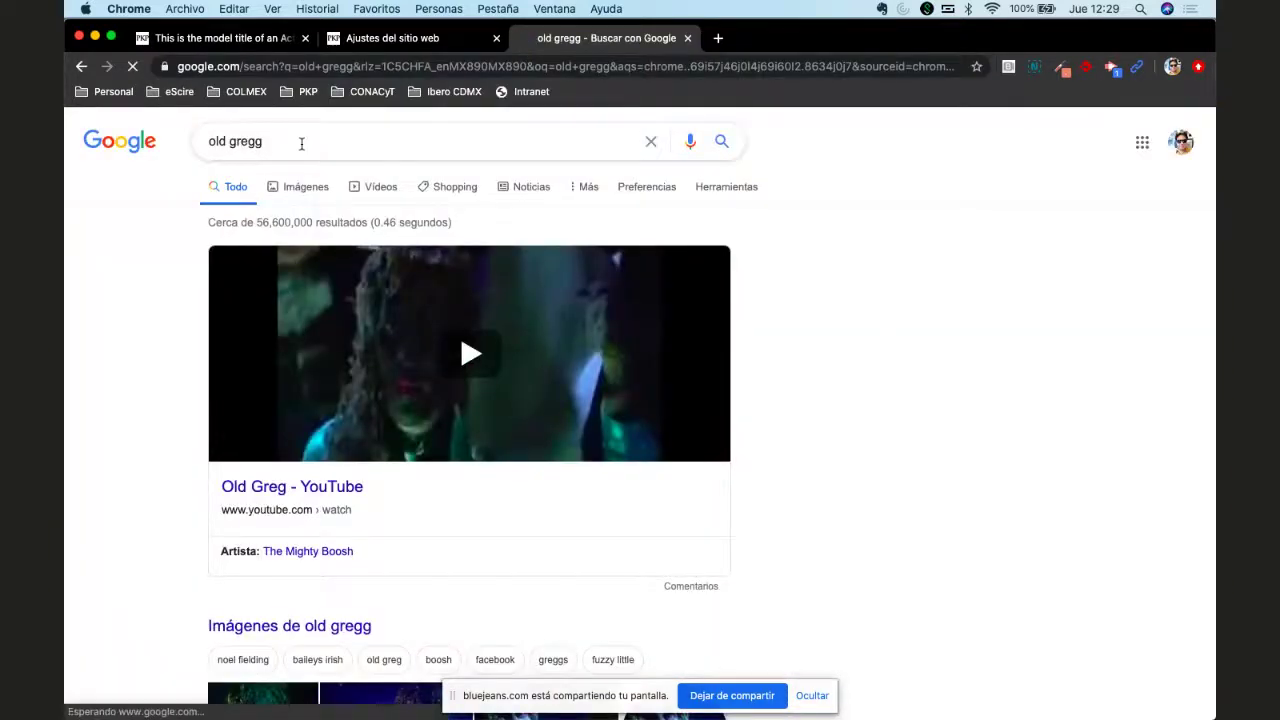
pyautogui.click(301, 143)
pyautogui.press('super+Left')
pyautogui.write('ojs')
pyautogui.press('super+Right')
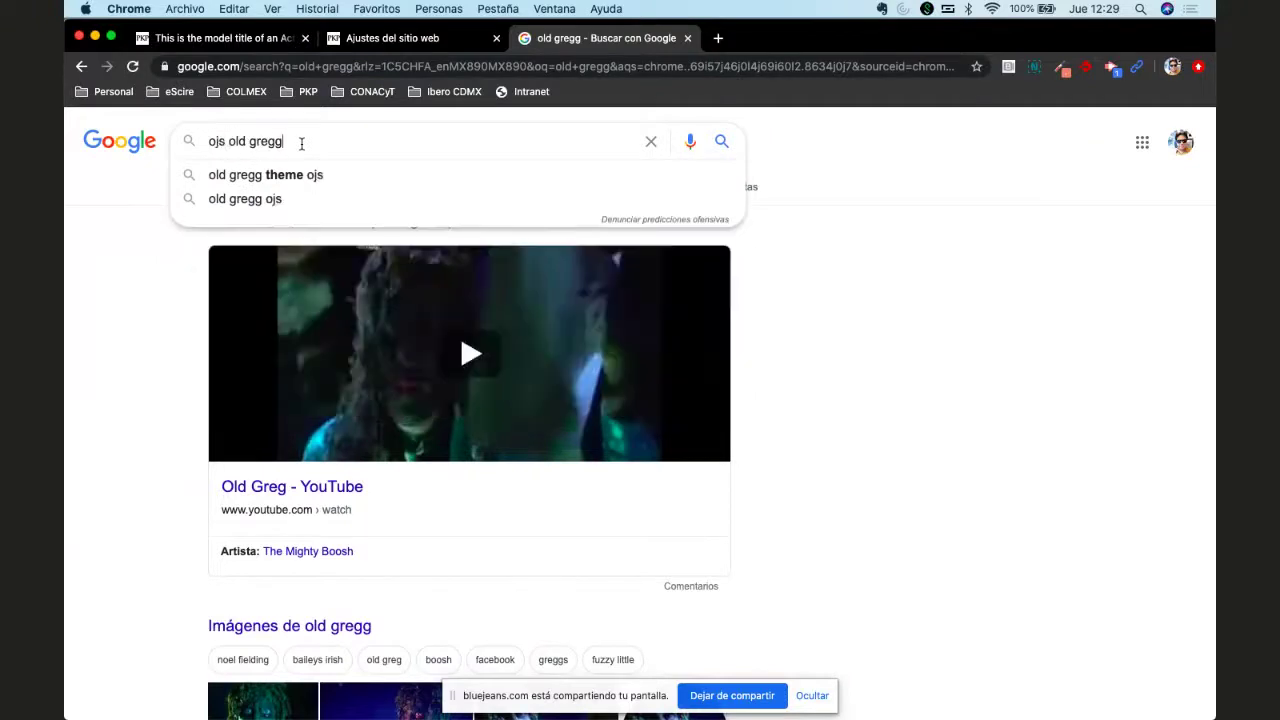
pyautogui.hotkey('alt', 'Left')
pyautogui.press('BackSpace')
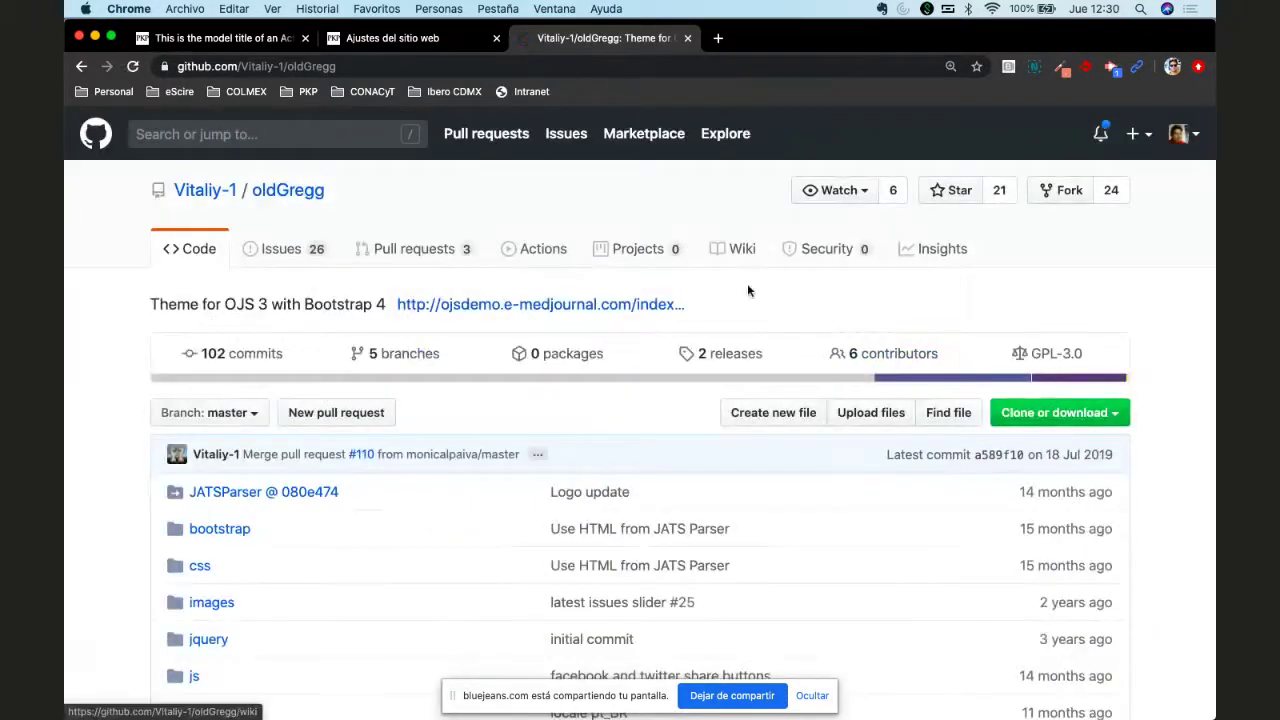
# Step: Open the Old Gregg theme's demo site from the repository and look over its issue carousel, announcements and article lists
pyautogui.click(563, 266)
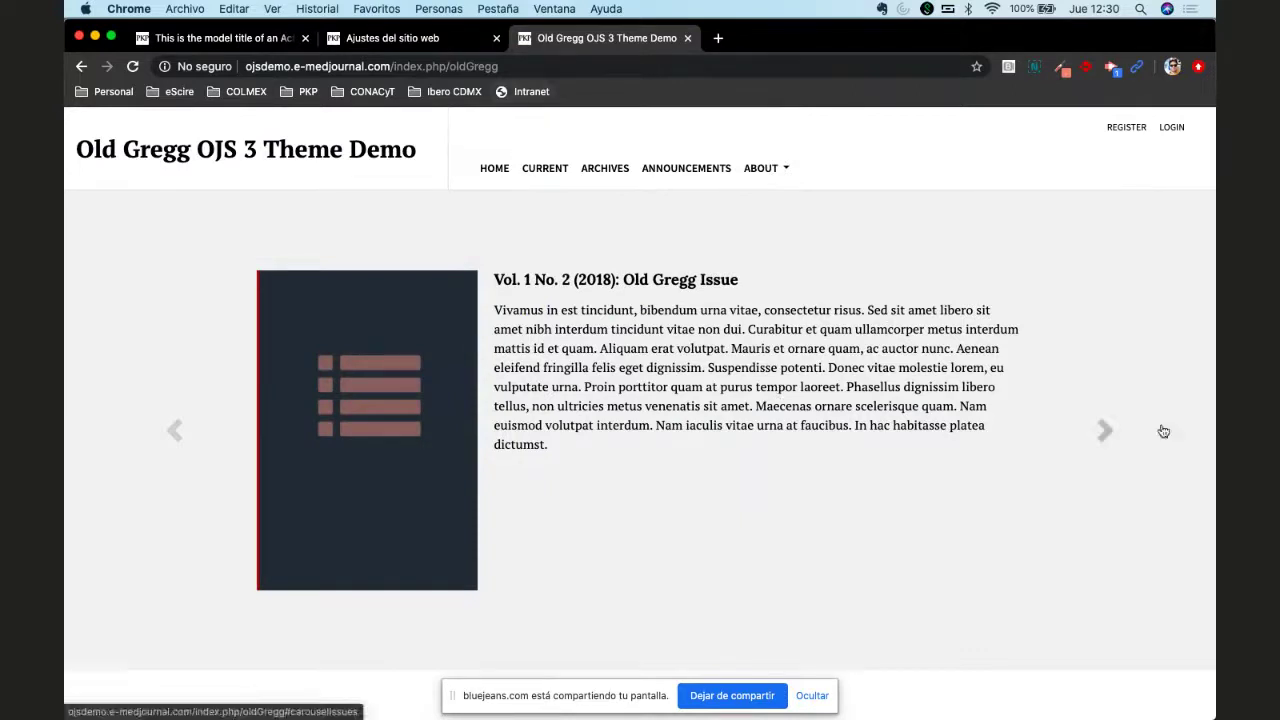
pyautogui.click(1106, 431)
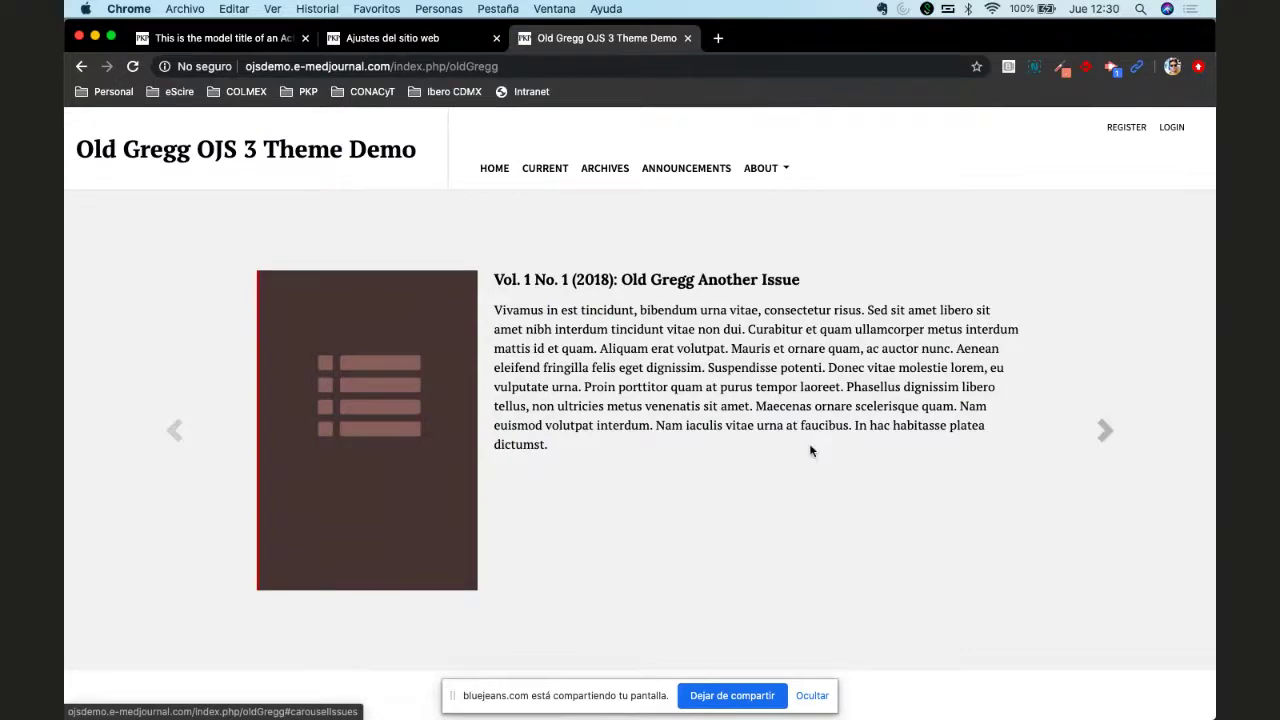
pyautogui.scroll(-10, 811, 451)
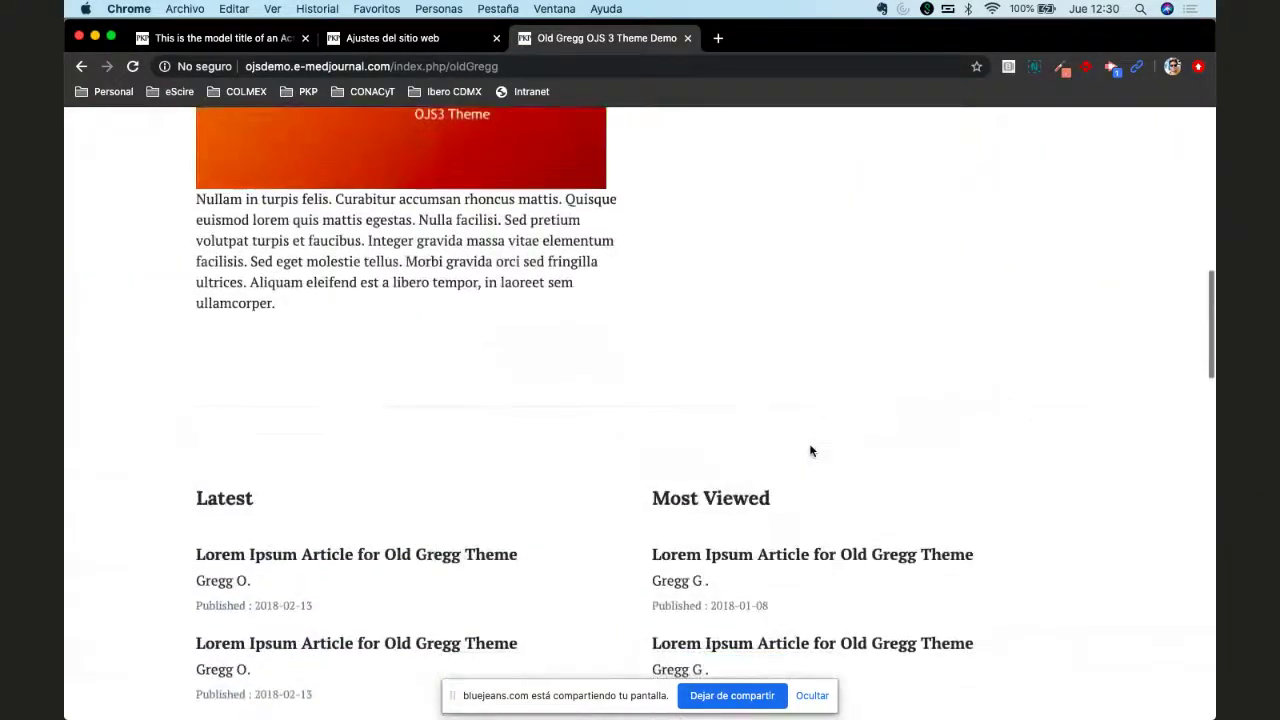
pyautogui.scroll(5, 811, 451)
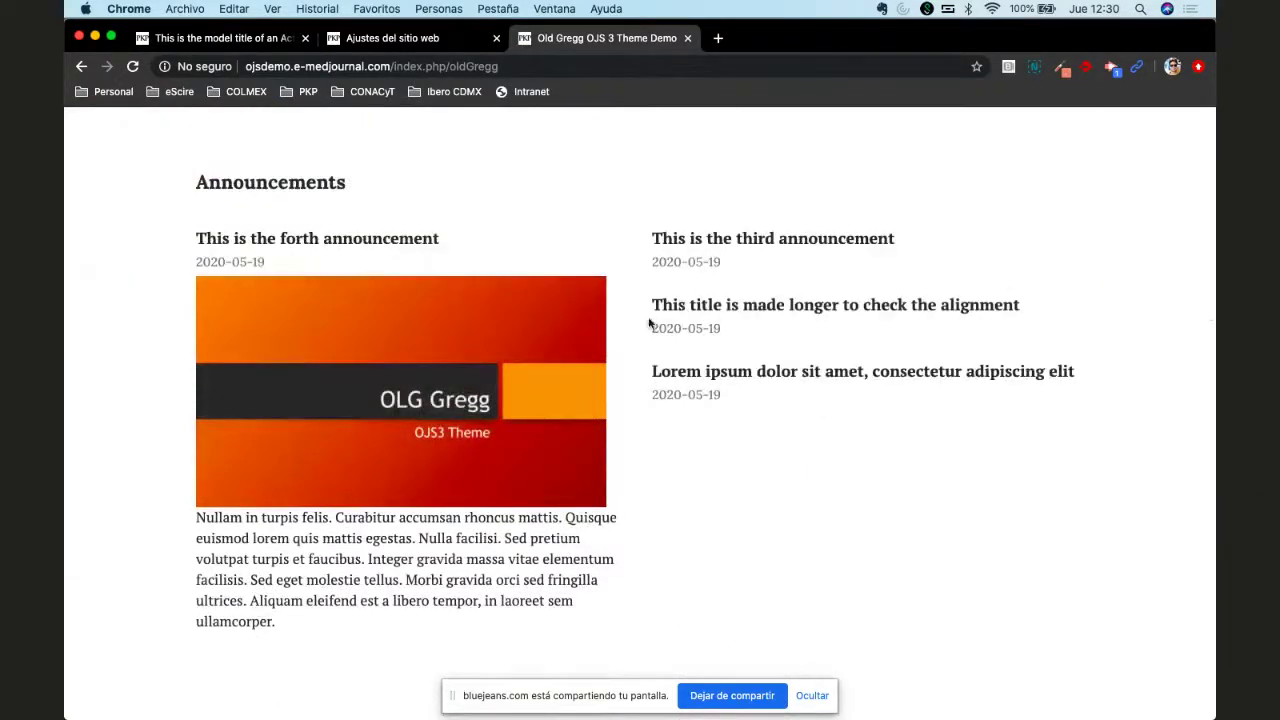
pyautogui.scroll(-8, 649, 323)
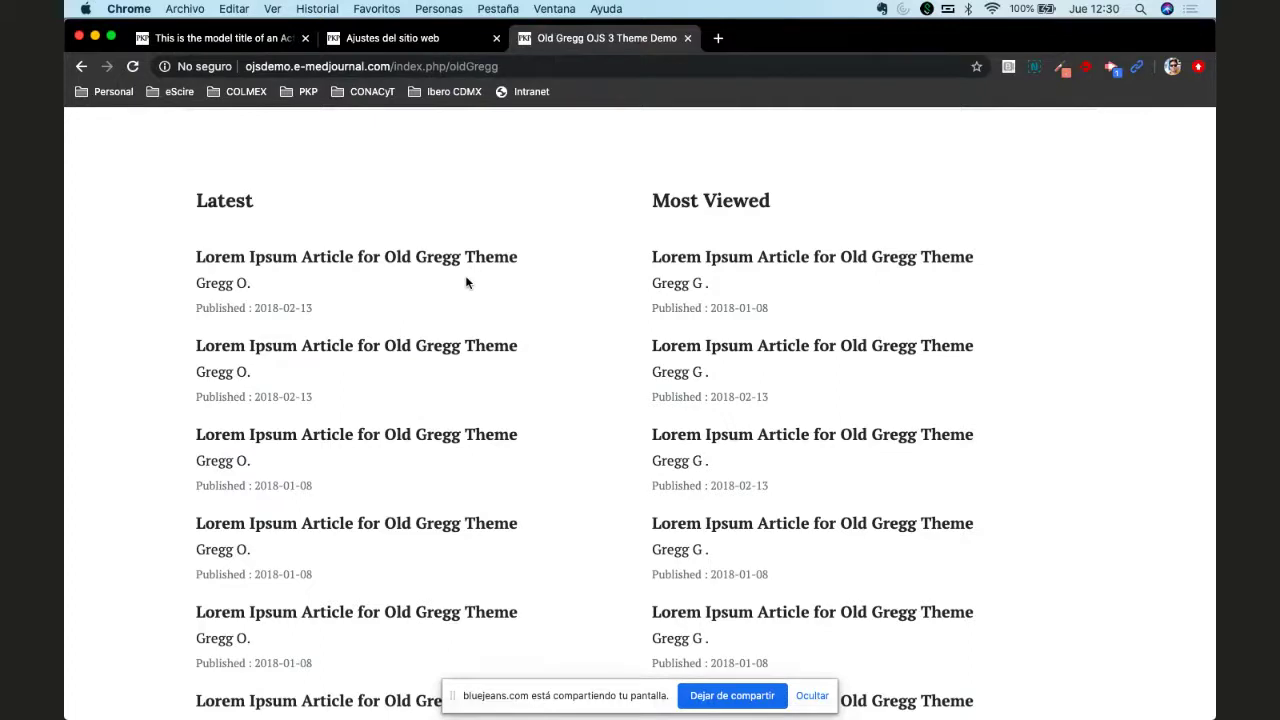
# Step: Open the first article under Latest on the Old Gregg demo, download its XML version and look over the page
pyautogui.click(414, 259)
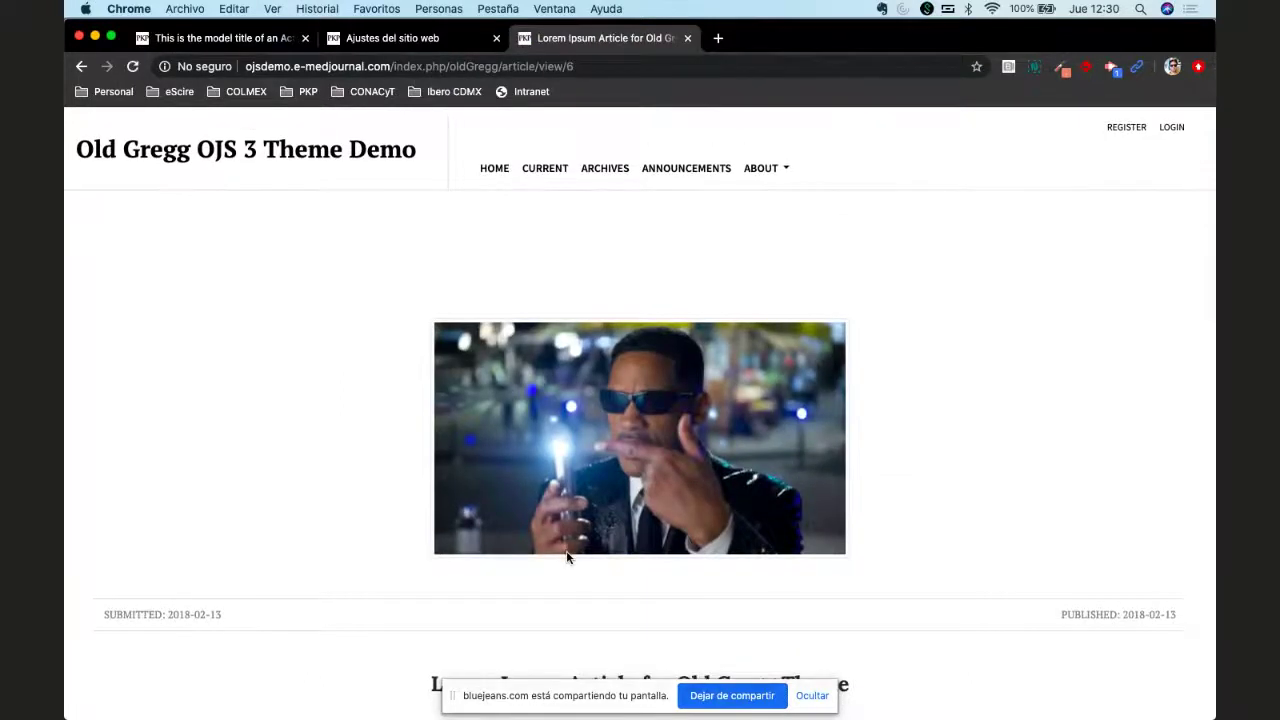
pyautogui.scroll(-5, 566, 557)
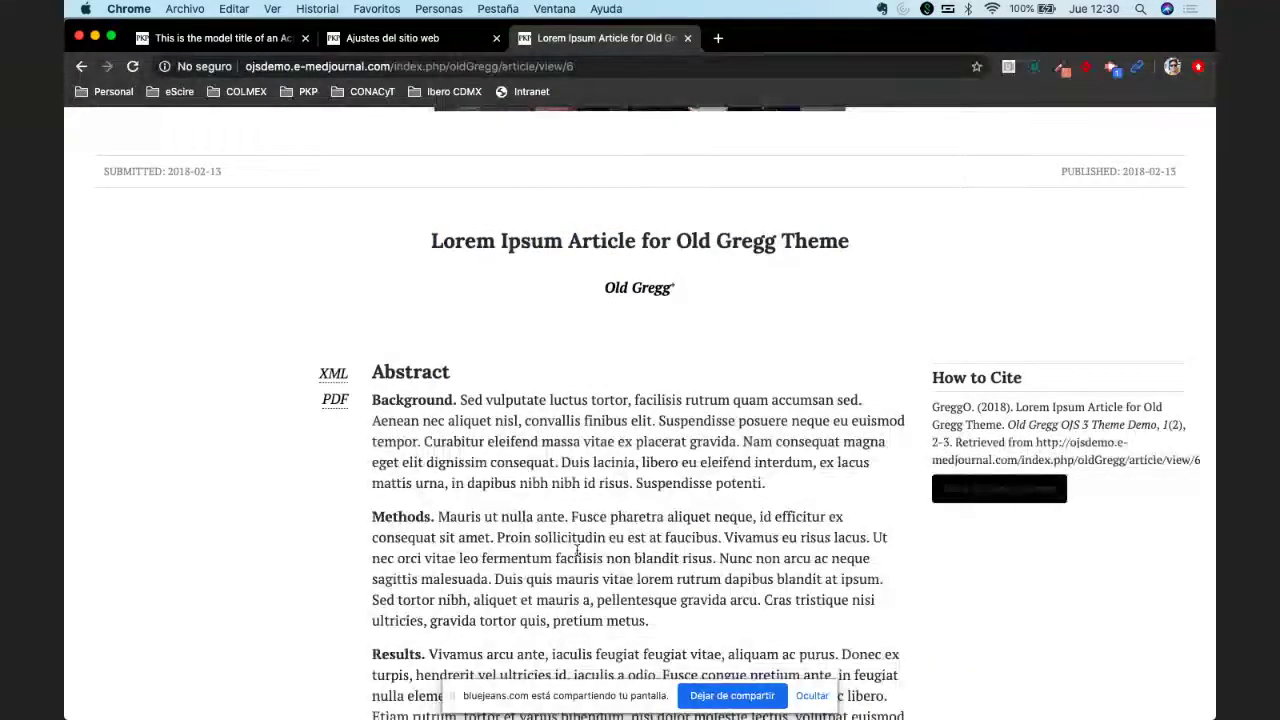
pyautogui.scroll(-1, 424, 350)
pyautogui.scroll(-1, 400, 330)
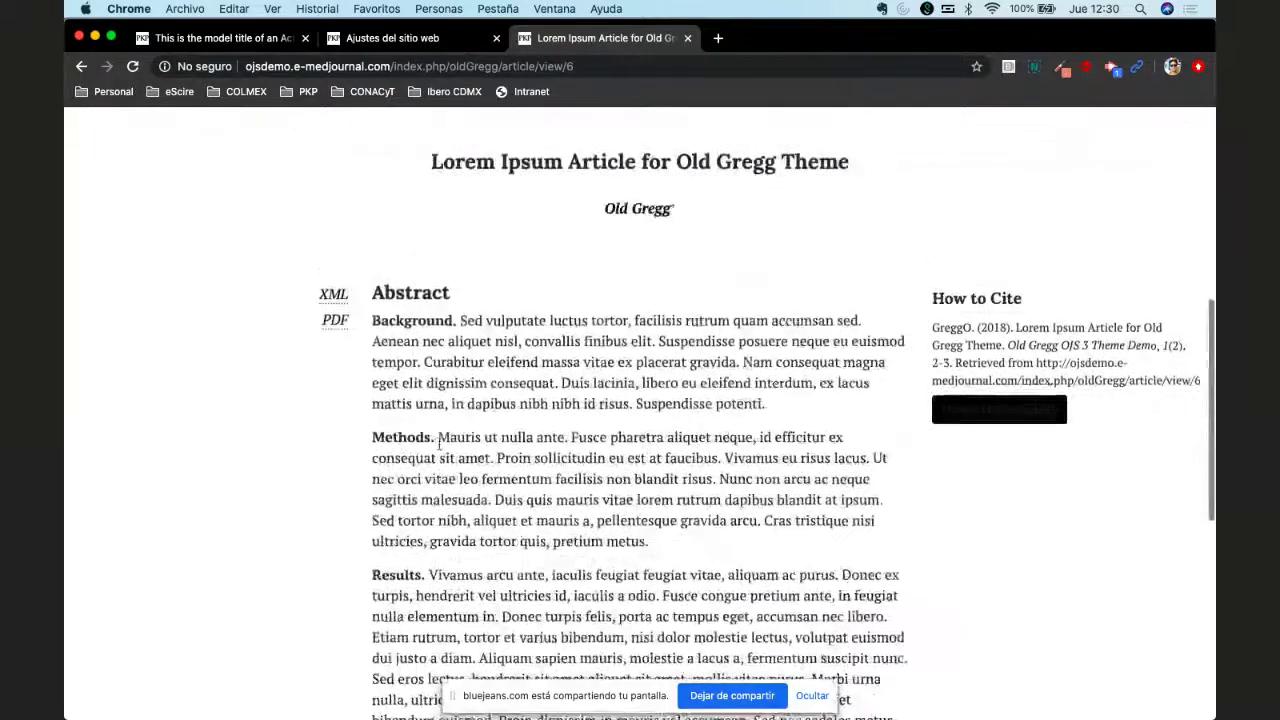
pyautogui.click(342, 301)
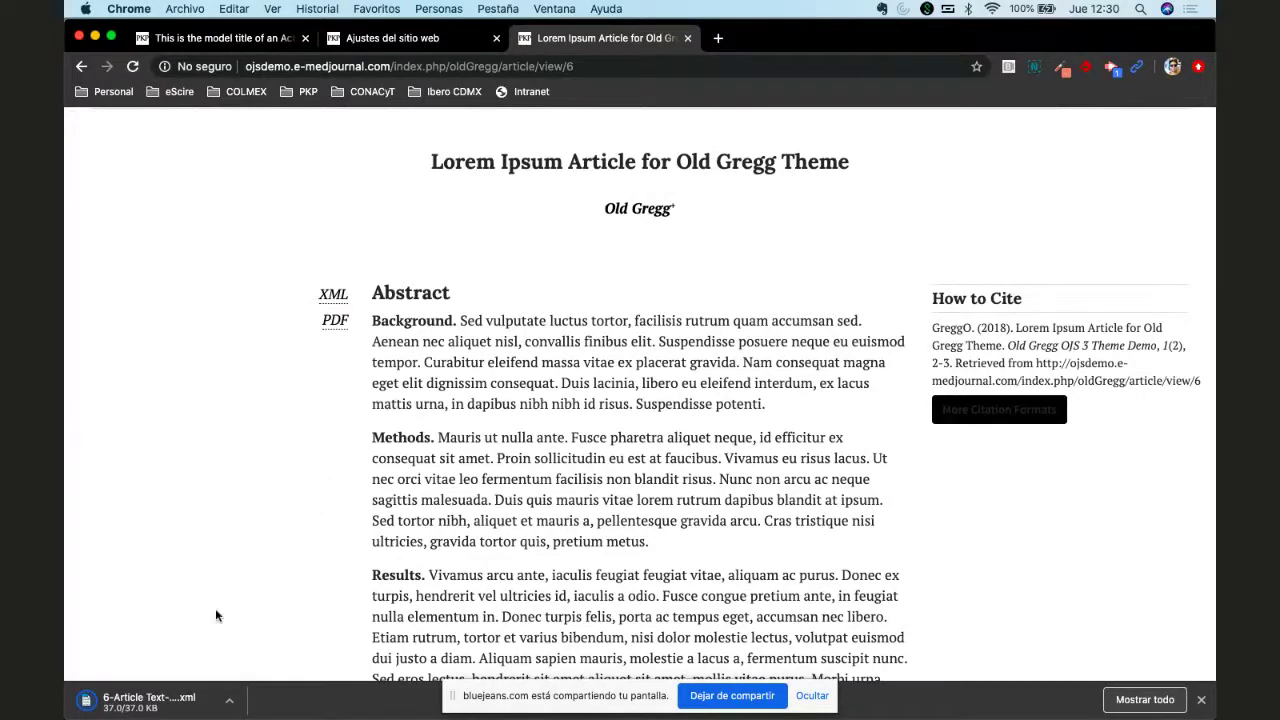
pyautogui.scroll(-15, 481, 596)
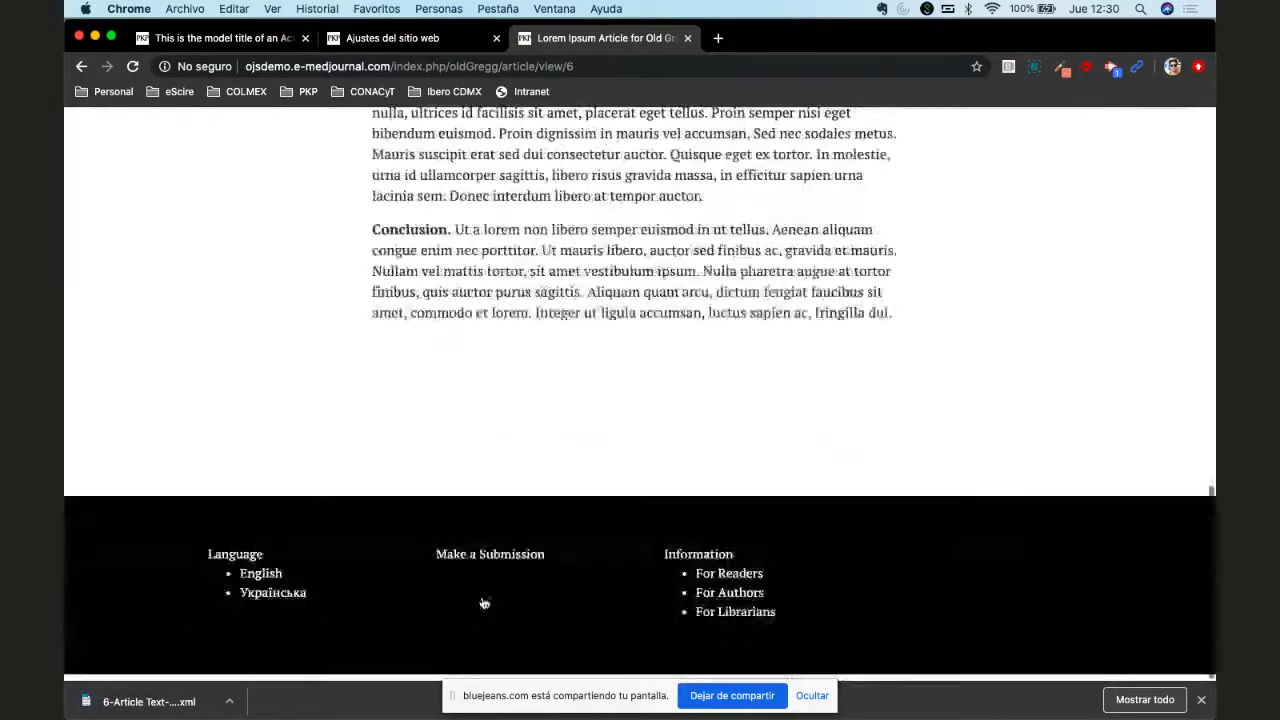
pyautogui.scroll(20, 483, 603)
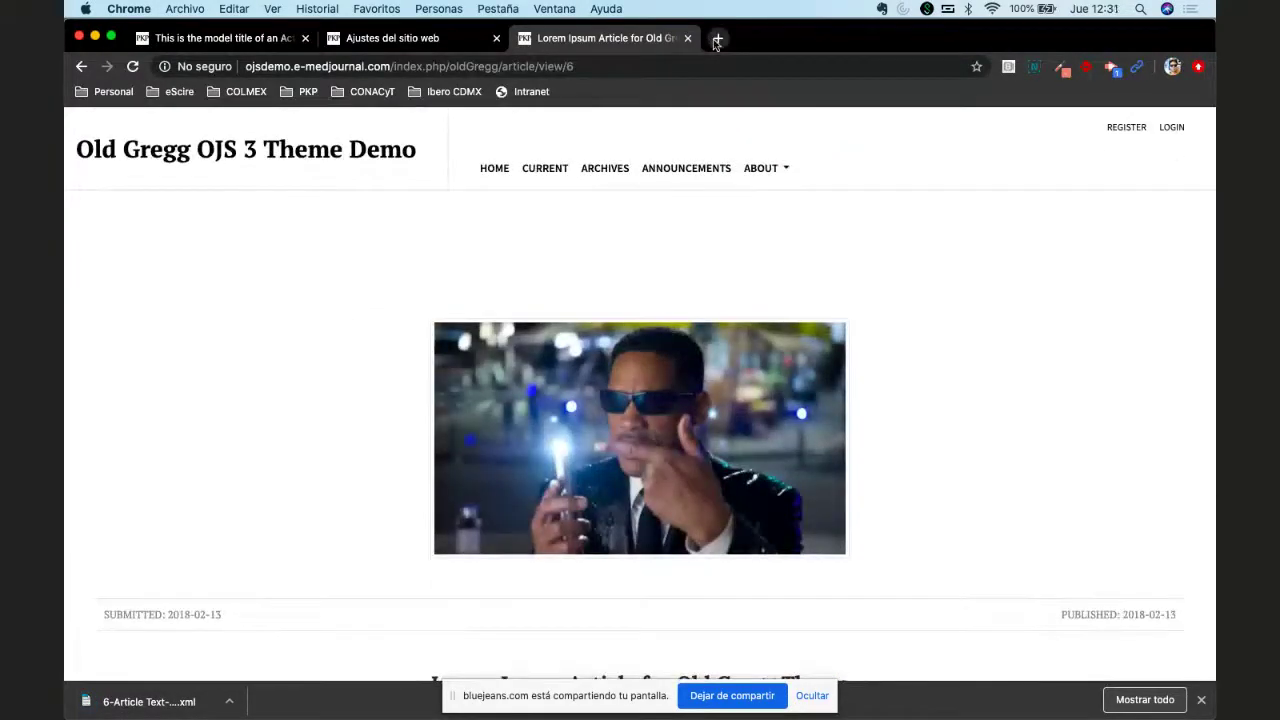
# Step: Open the LiminaR journal site in a new browser tab and close the downloads bar
pyautogui.click(716, 40)
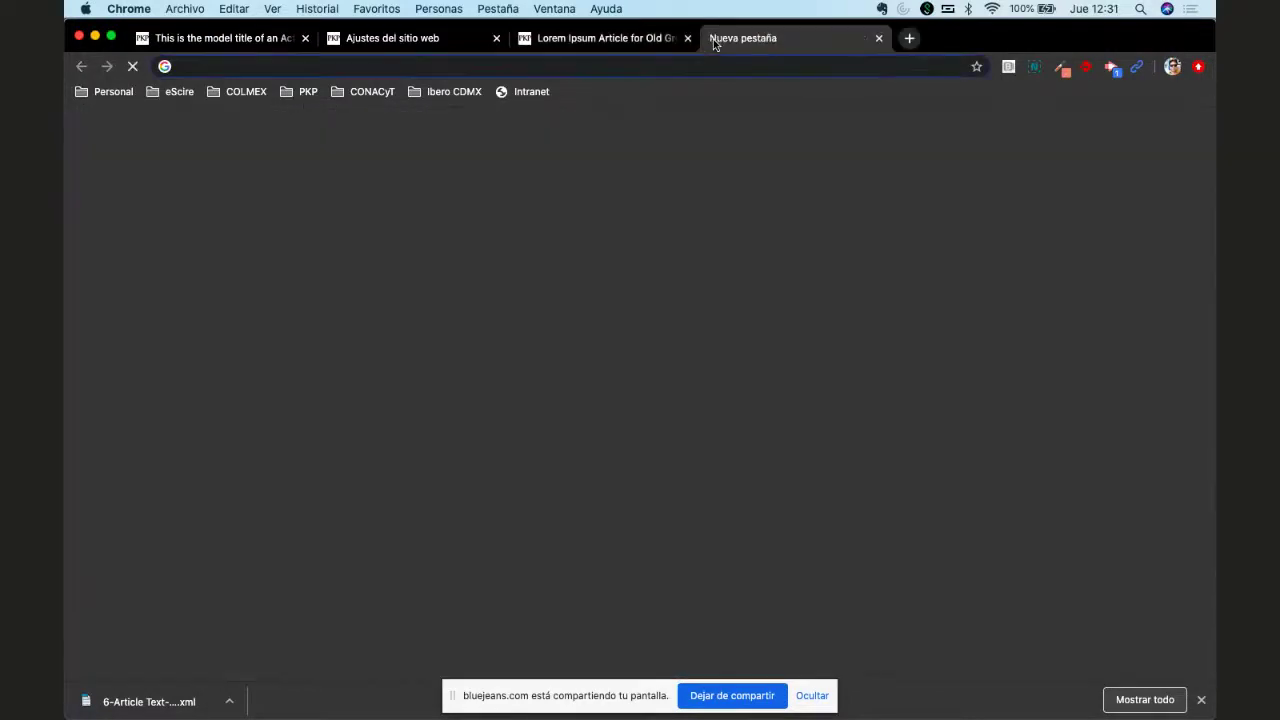
pyautogui.write('lim')
pyautogui.press('Return')
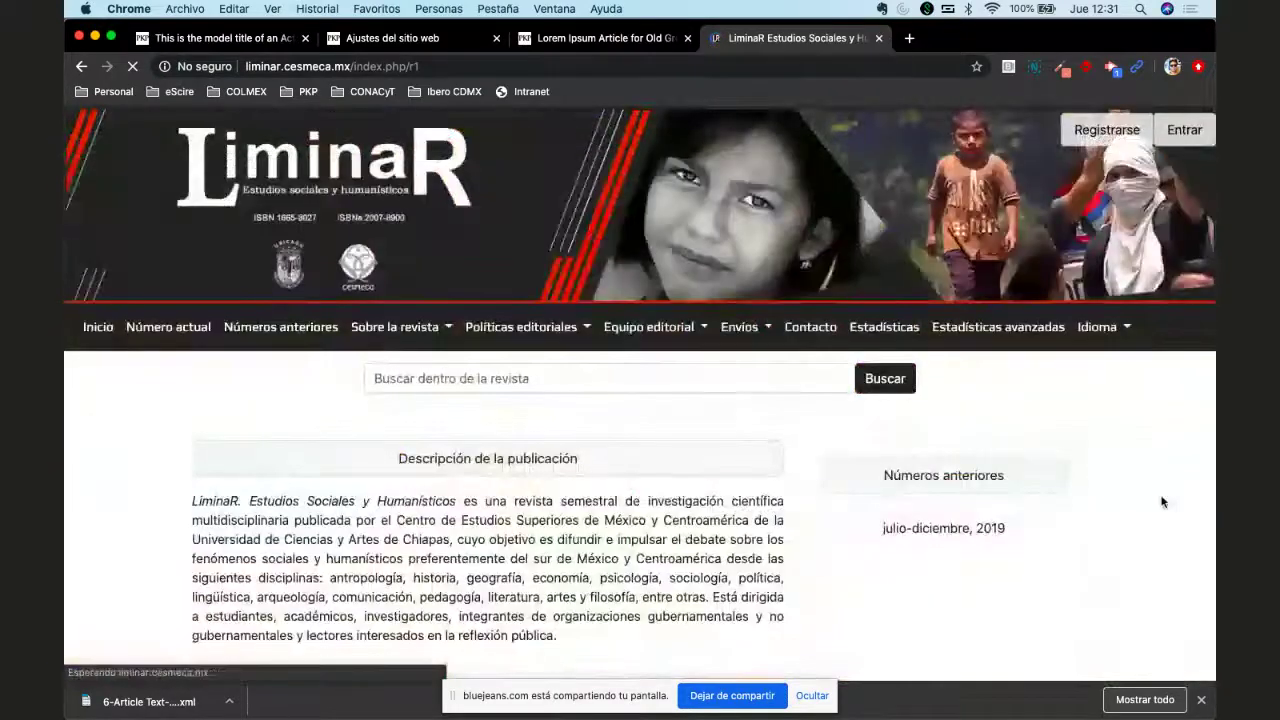
pyautogui.click(1203, 701)
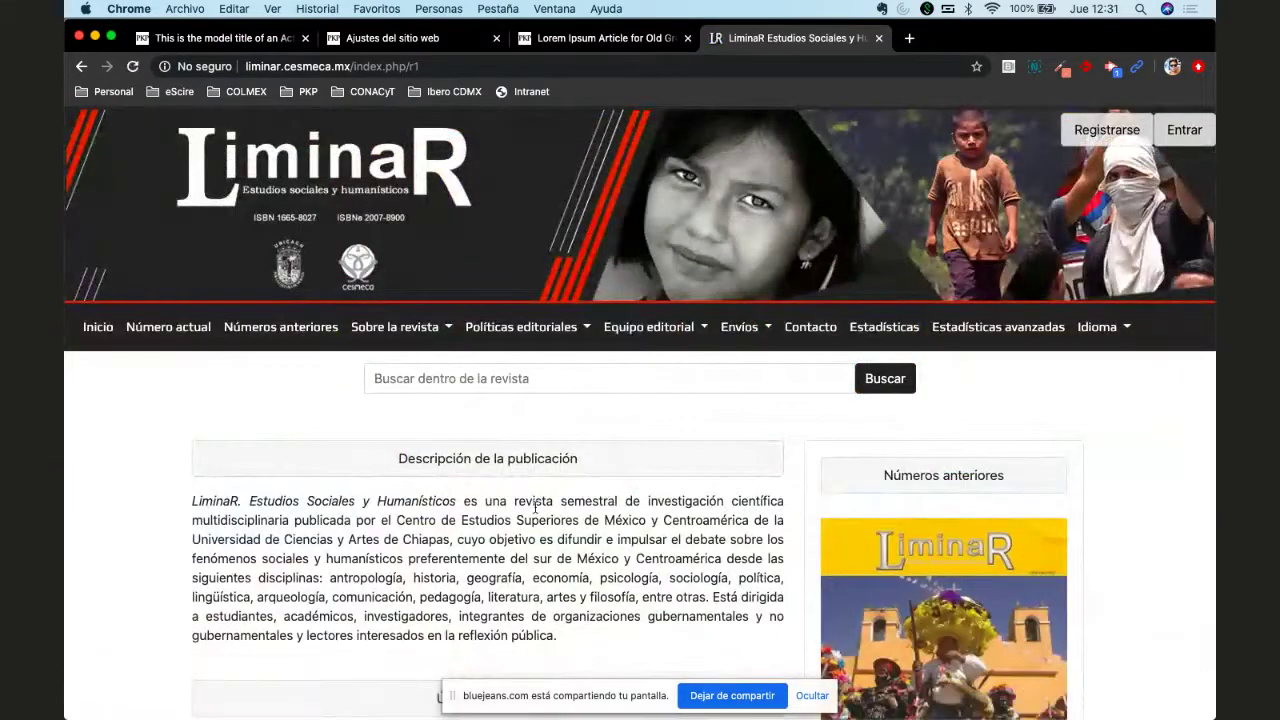
# Step: Look over LiminaR's latest articles, past issues and indexing logos, and open the article "El núcleo ético-mítico de la filosofía en Abya Yala"
pyautogui.scroll(-6, 535, 508)
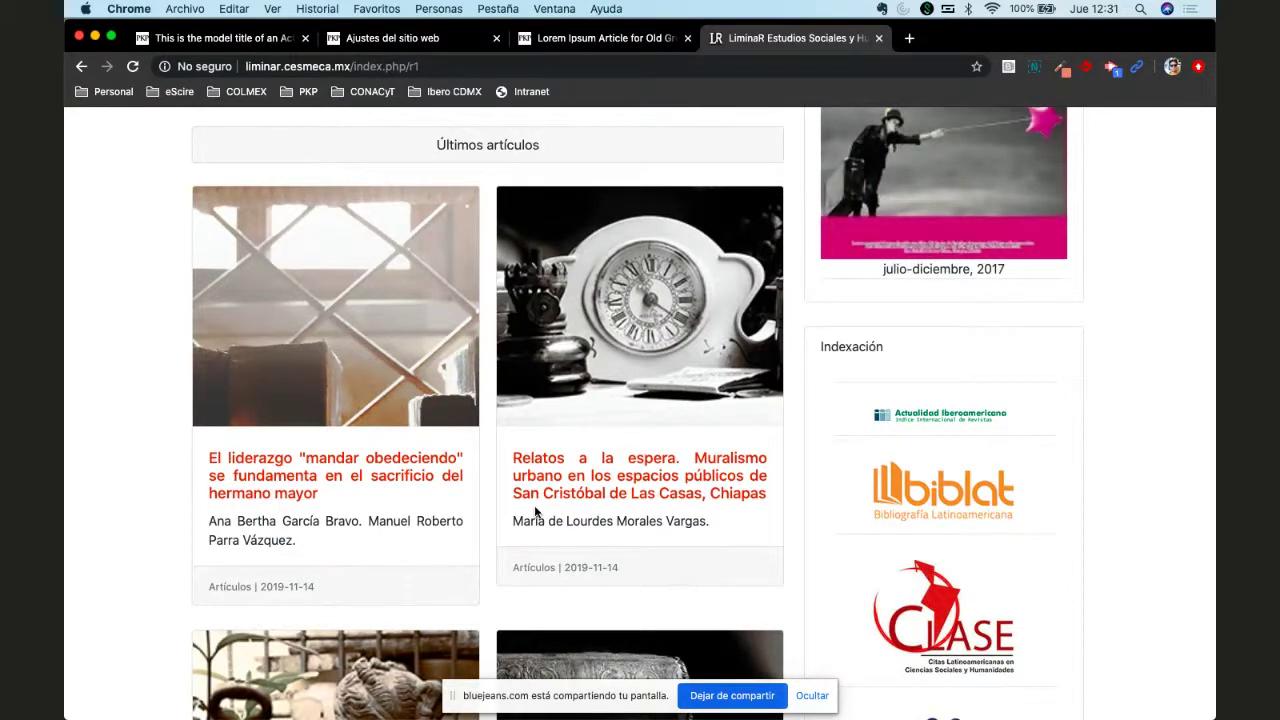
pyautogui.scroll(3, 535, 512)
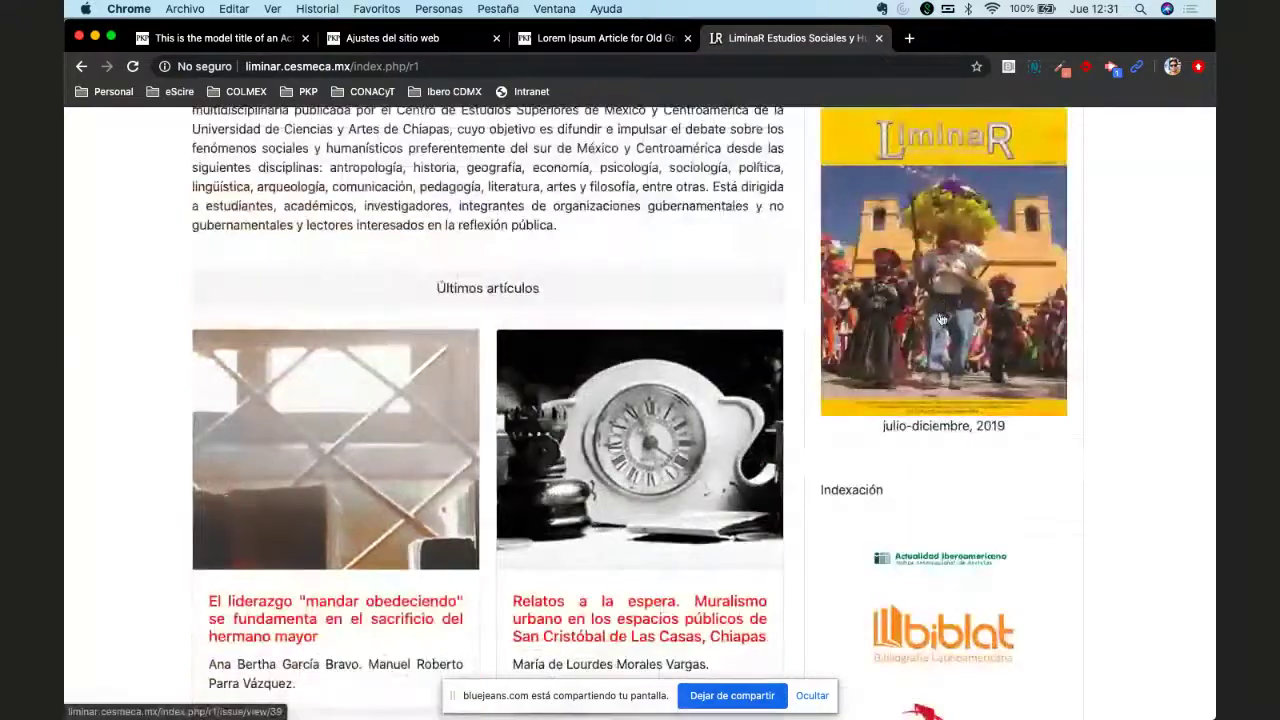
pyautogui.scroll(-5, 530, 443)
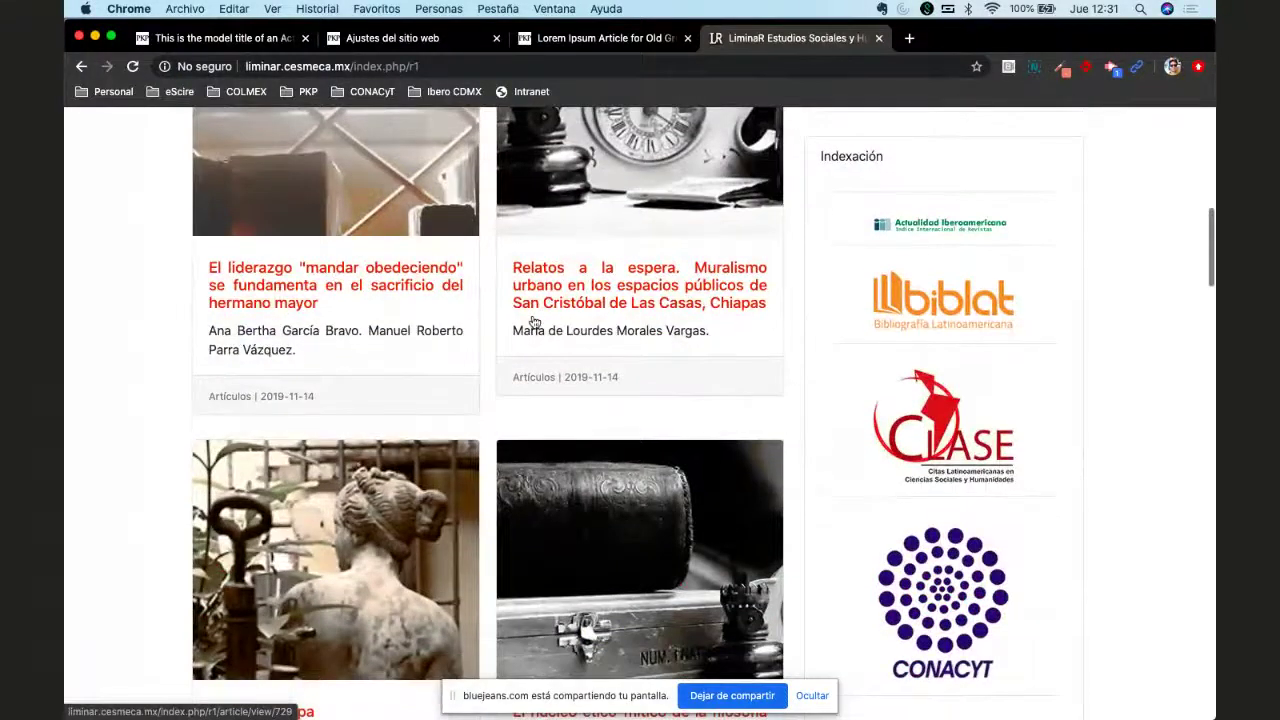
pyautogui.scroll(-5, 534, 320)
pyautogui.click(560, 272)
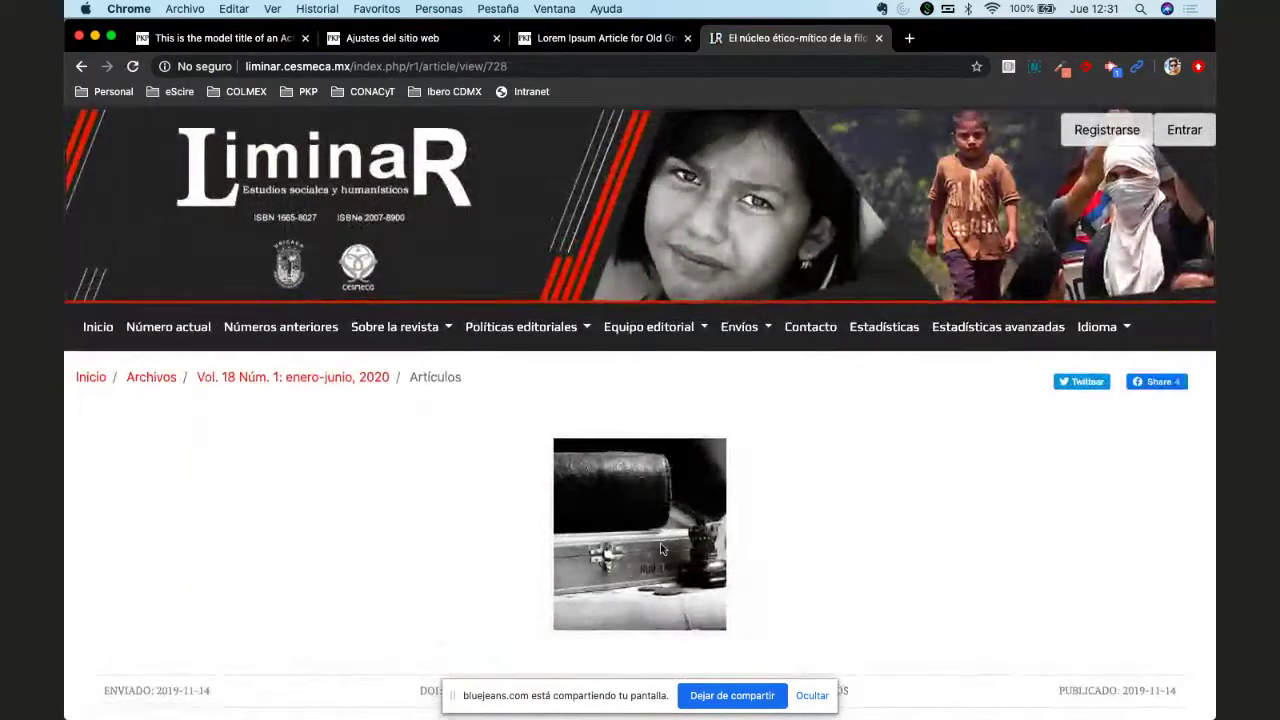
# Step: Compare the LiminaR article page with the Old Gregg demo article, and try its section index by going to Introducción
pyautogui.click(591, 40)
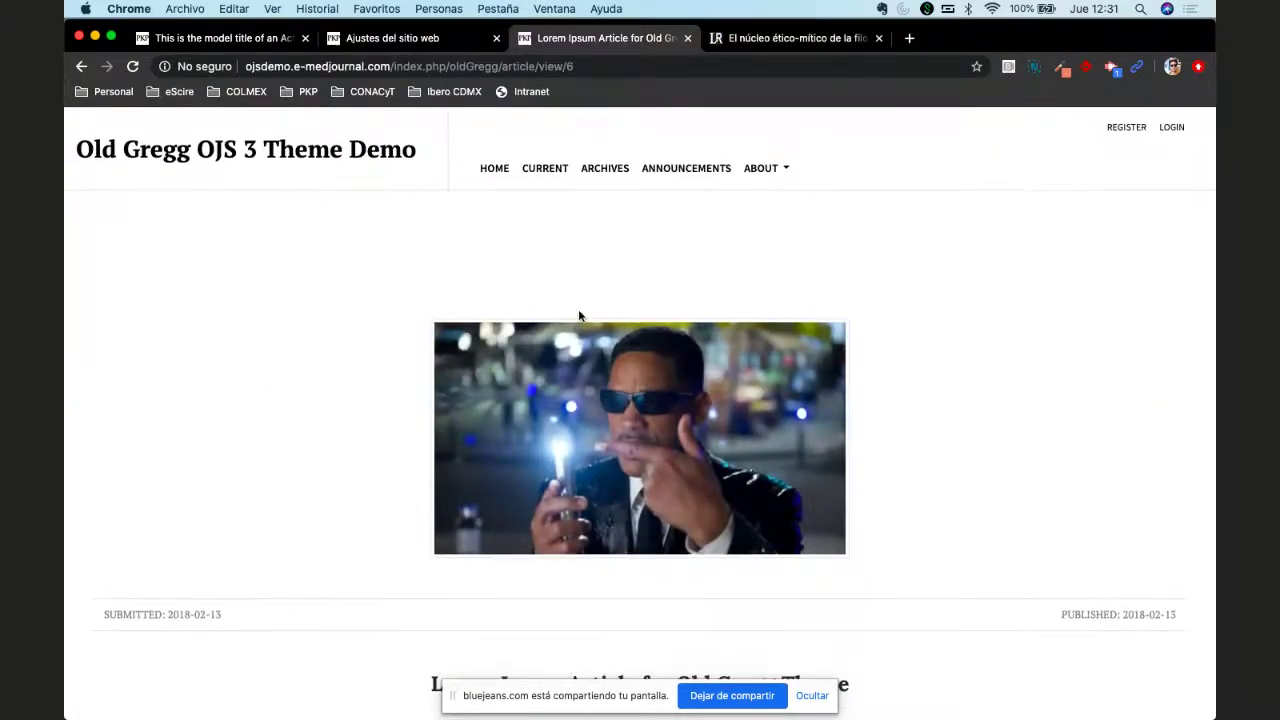
pyautogui.click(765, 40)
pyautogui.scroll(-10, 714, 412)
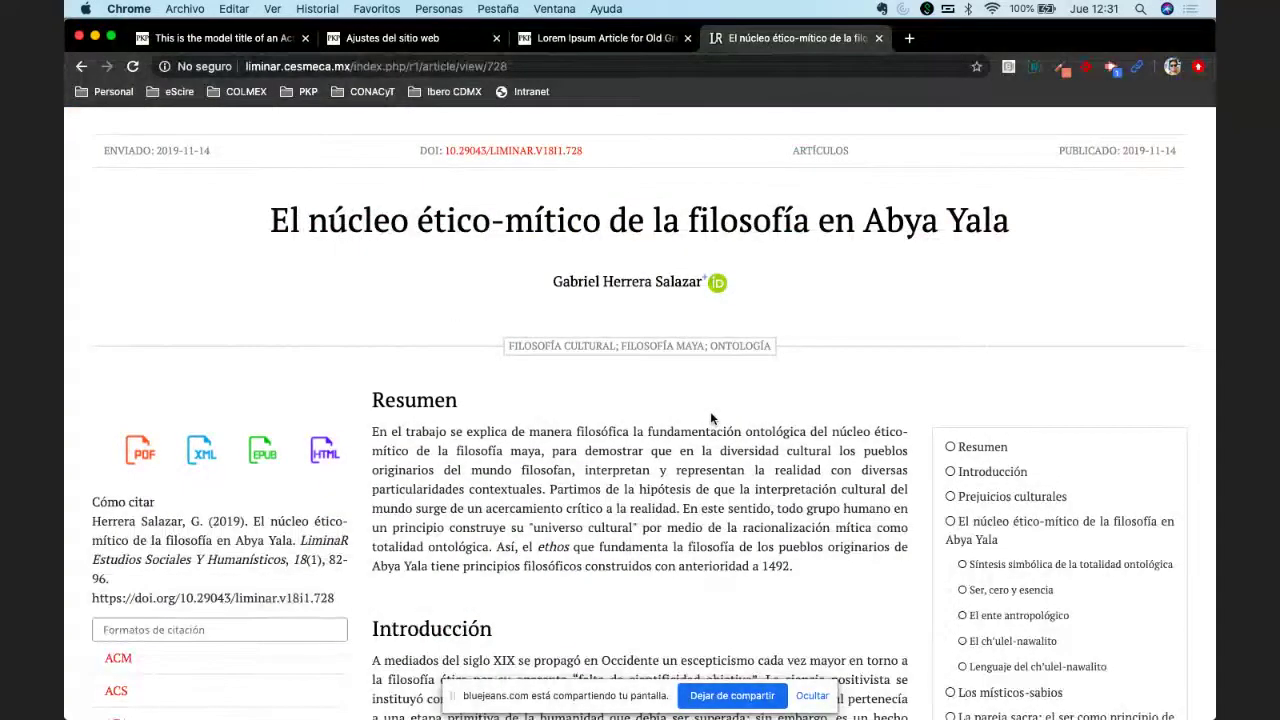
pyautogui.scroll(-2, 850, 400)
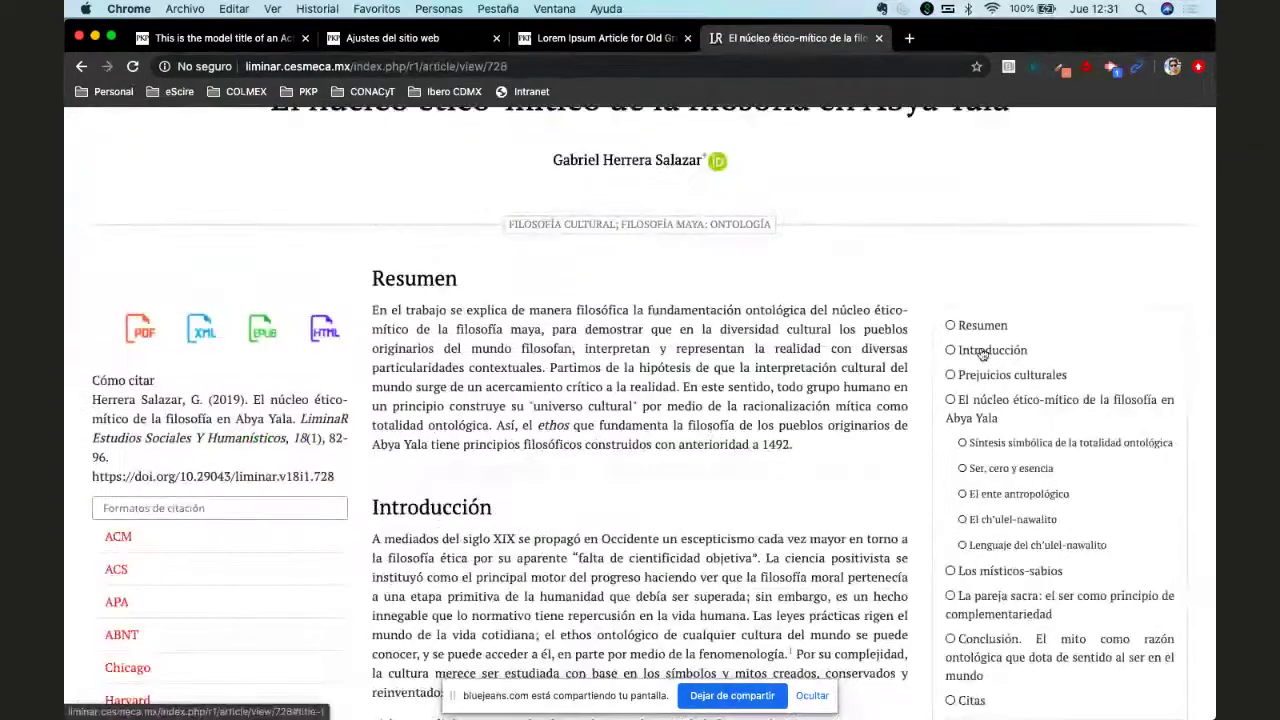
pyautogui.click(983, 352)
pyautogui.scroll(3, 983, 352)
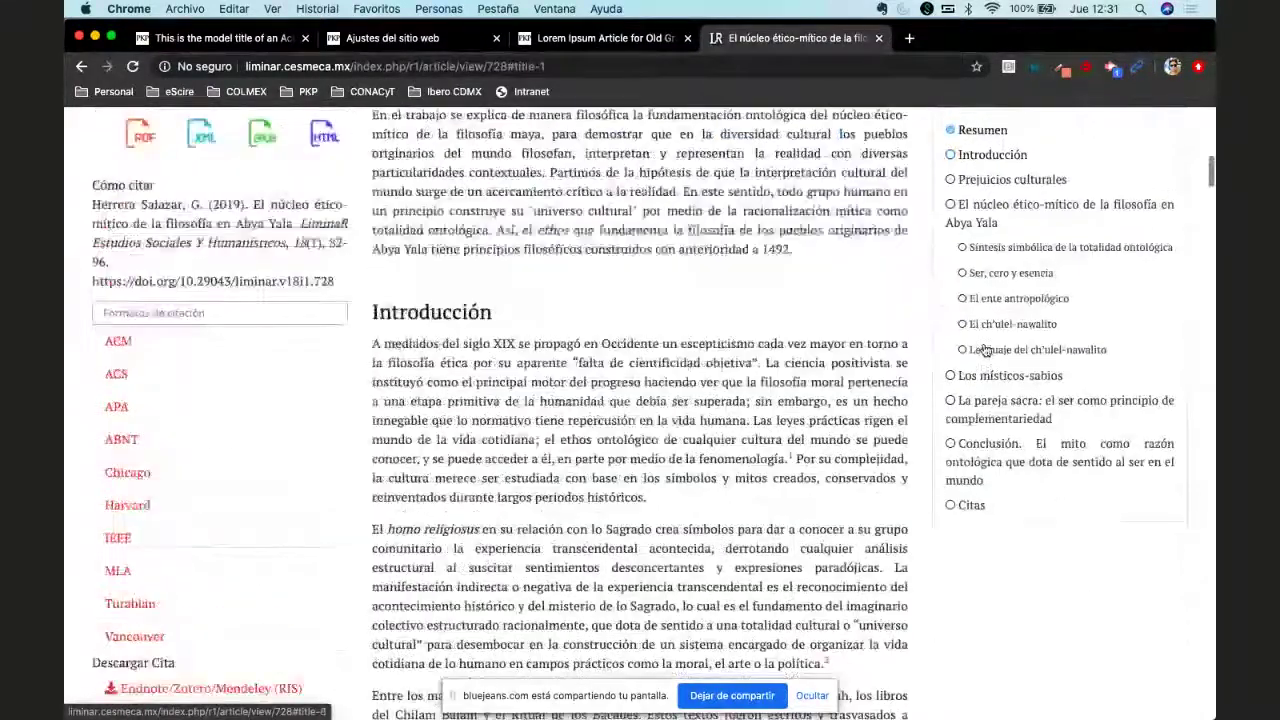
pyautogui.scroll(1, 983, 352)
pyautogui.scroll(-2, 980, 366)
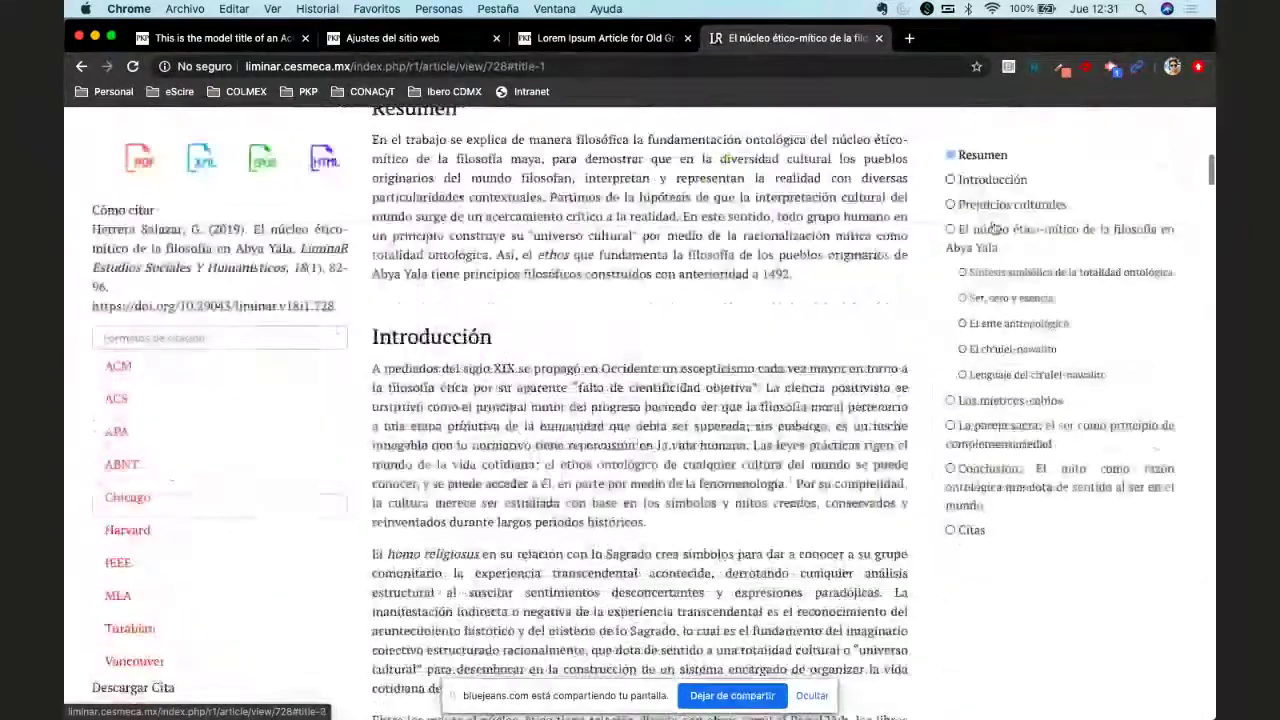
pyautogui.scroll(-2, 996, 318)
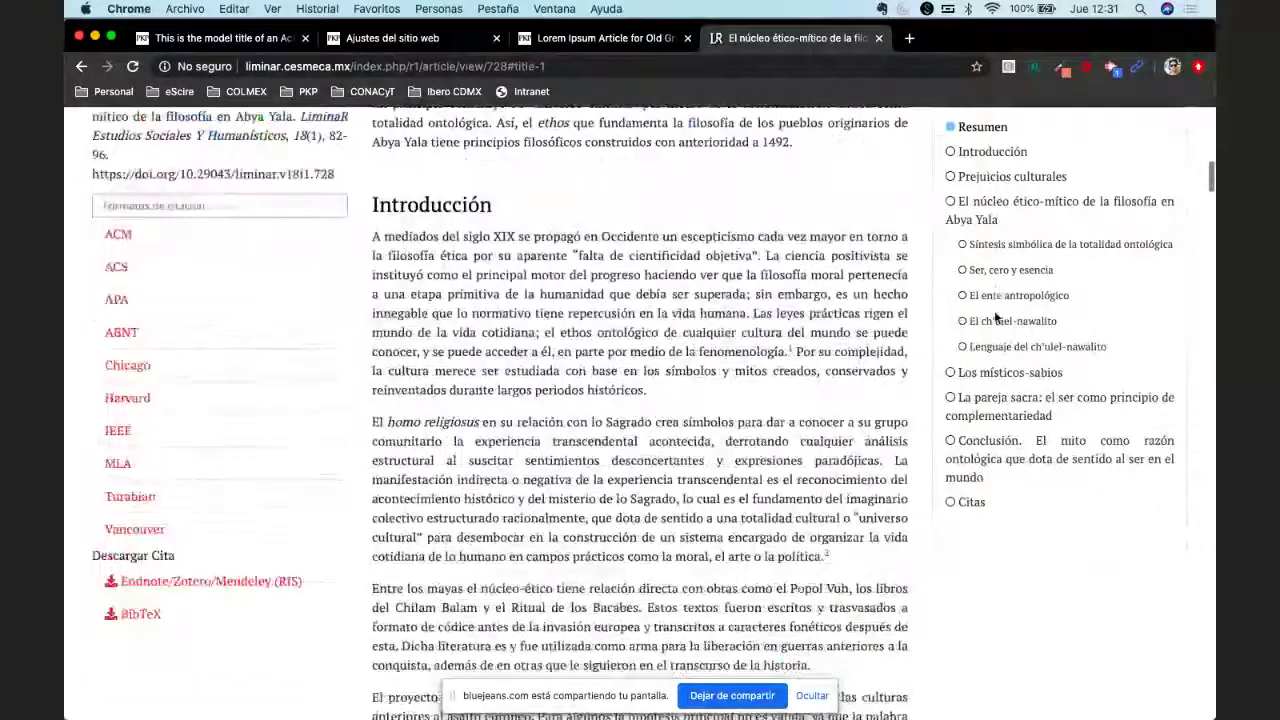
# Step: Browse the LiminaR article through its section index, from Ser, cero y esencia to the Conclusión
pyautogui.scroll(1, 994, 310)
pyautogui.scroll(1, 994, 318)
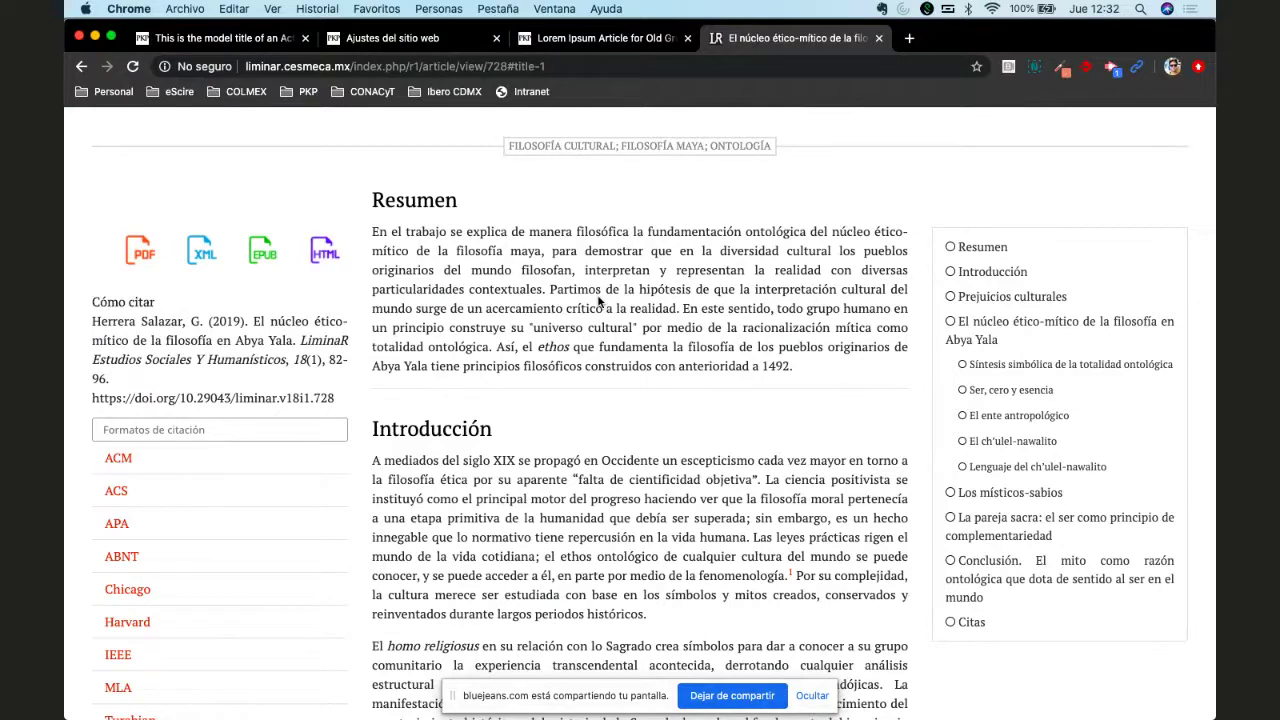
pyautogui.scroll(-1, 600, 300)
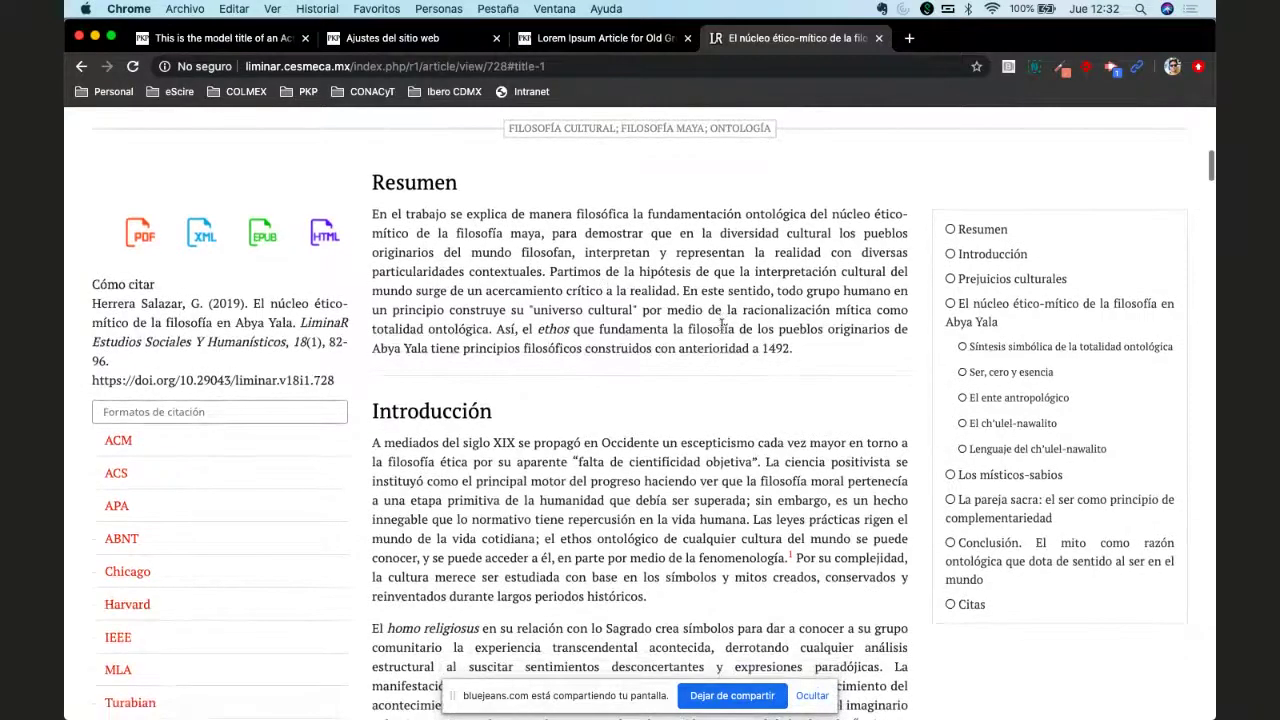
pyautogui.click(985, 252)
pyautogui.click(995, 274)
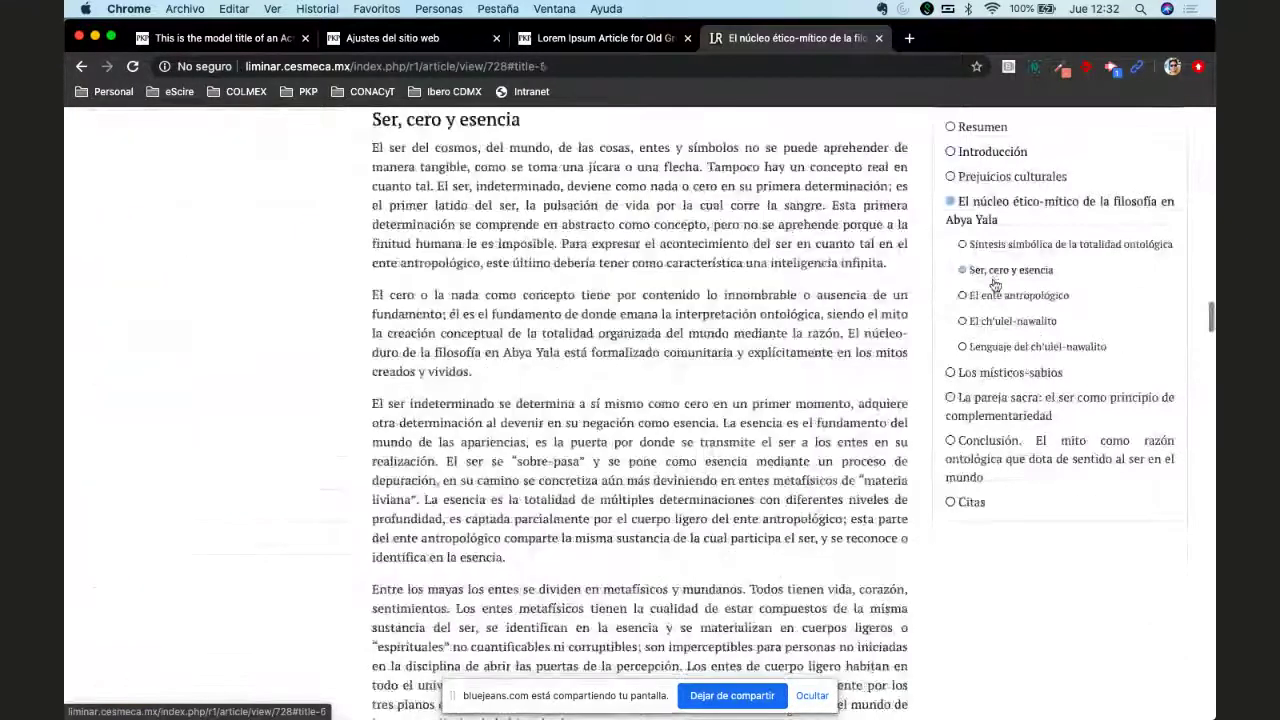
pyautogui.click(997, 296)
pyautogui.click(1000, 320)
pyautogui.click(1003, 347)
pyautogui.click(1008, 372)
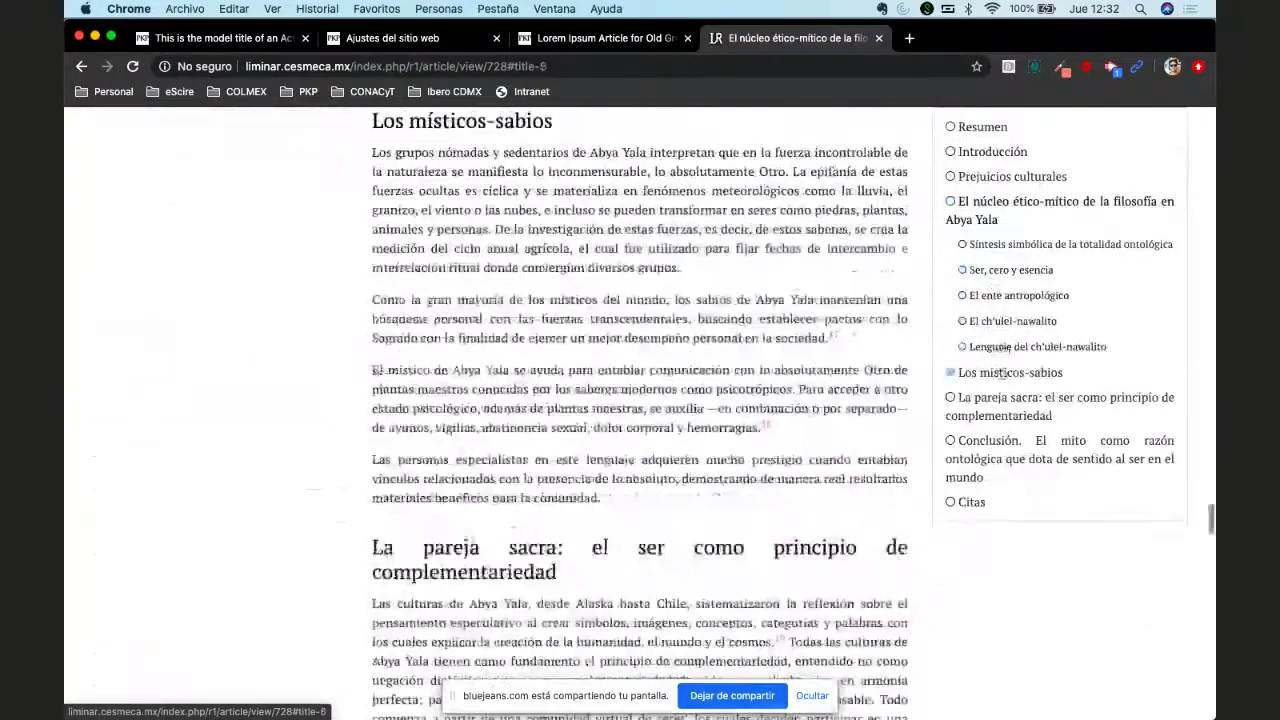
pyautogui.click(1000, 401)
pyautogui.click(985, 450)
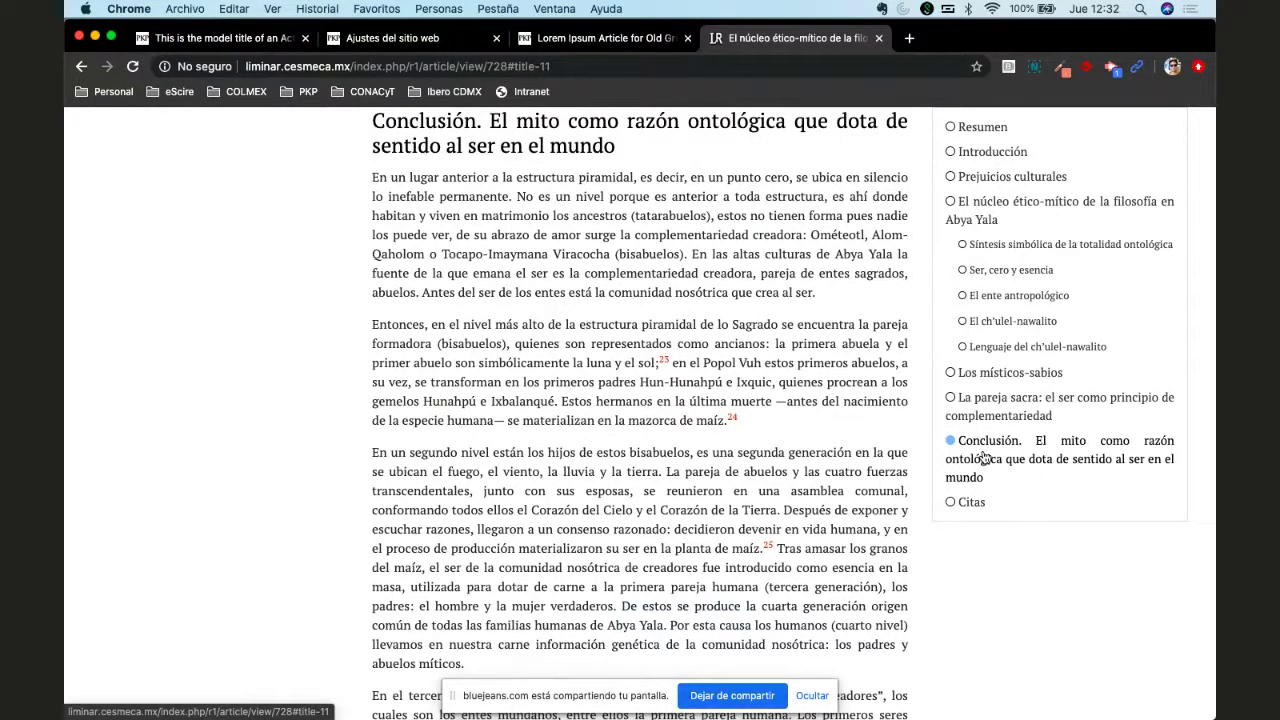
# Step: Switch between the sections El ente antropológico and La pareja sacra using the article's section index
pyautogui.scroll(5, 985, 457)
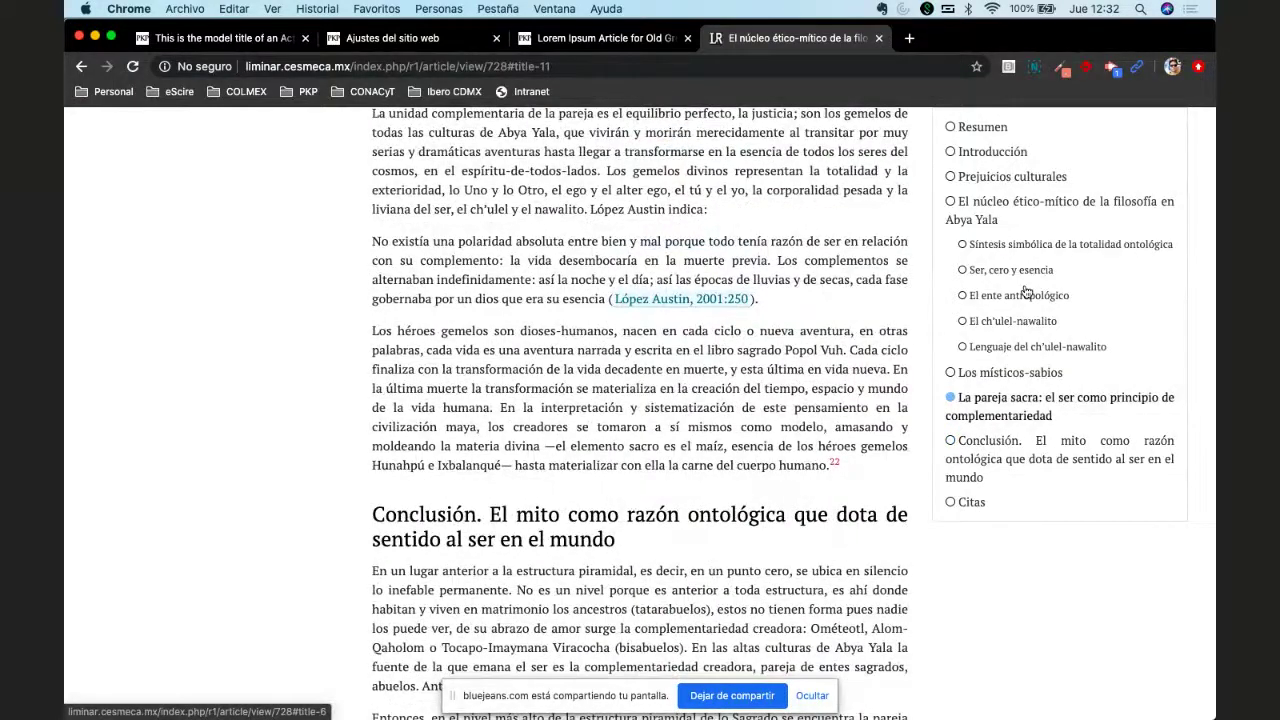
pyautogui.click(1025, 294)
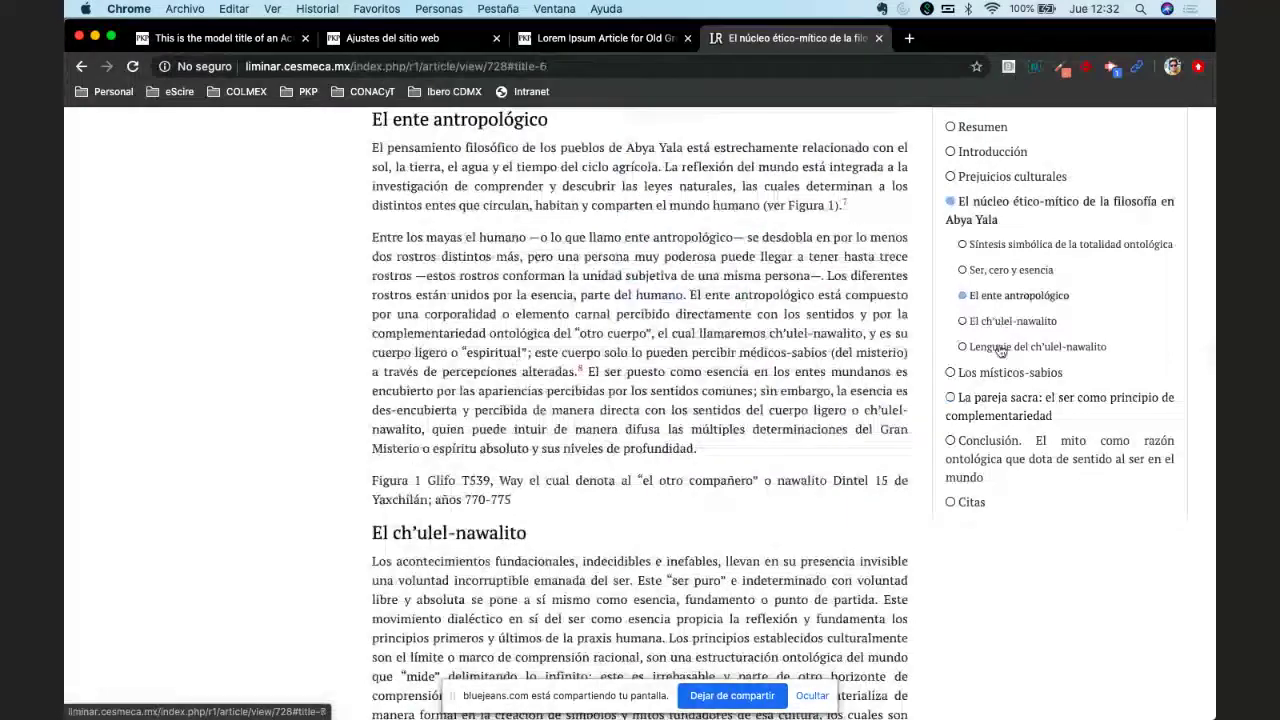
pyautogui.click(1007, 398)
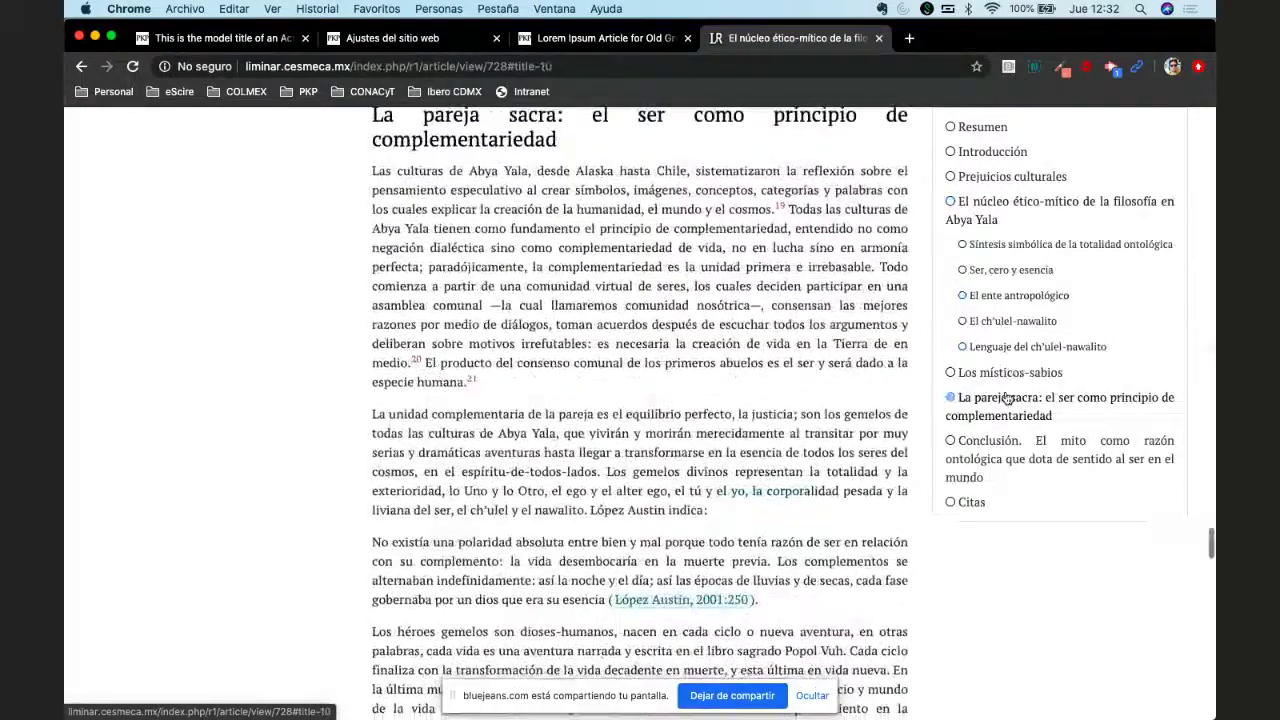
pyautogui.scroll(-3, 1007, 380)
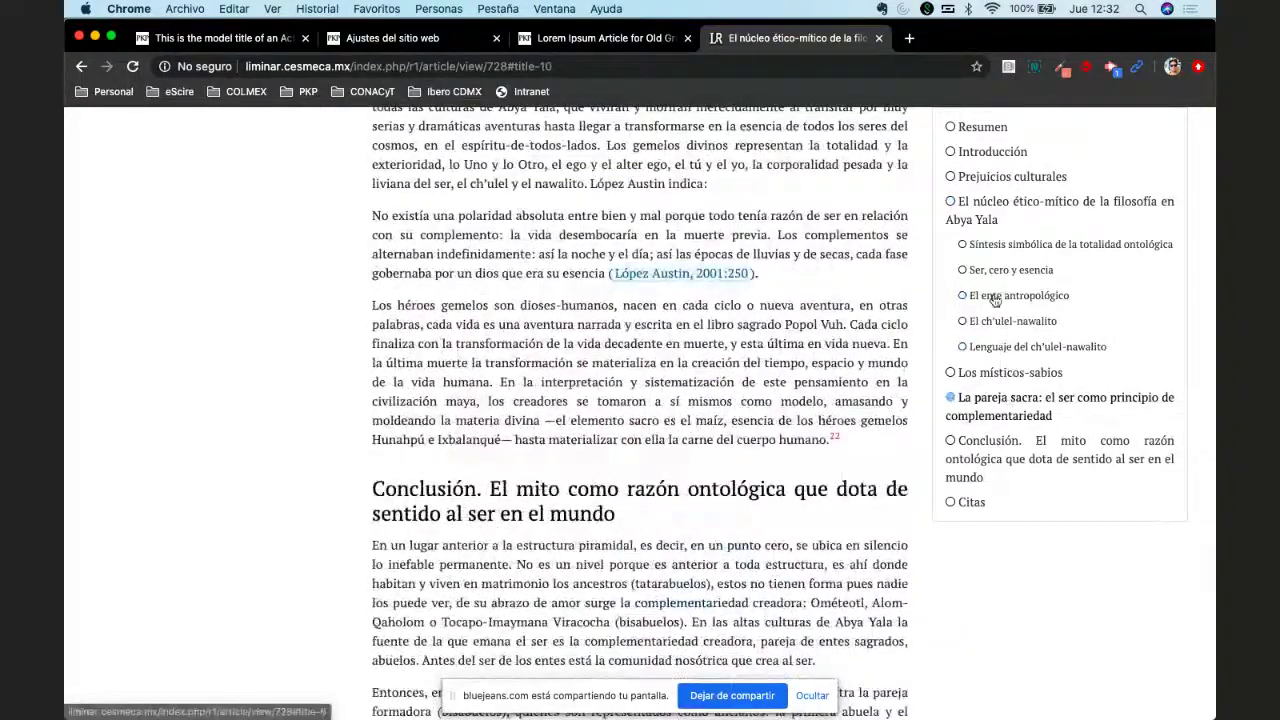
pyautogui.click(995, 300)
pyautogui.scroll(-2, 688, 430)
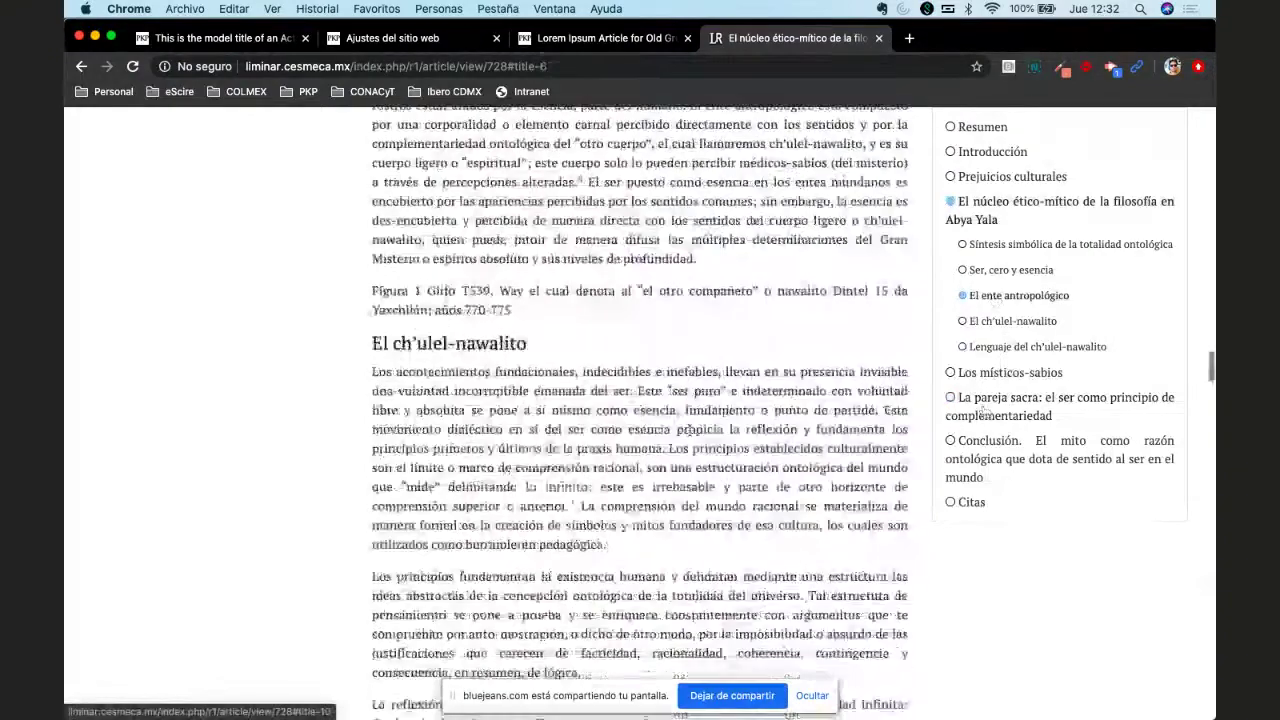
# Step: Examine how the section index follows the reading position through the article, ending at the journal's header
pyautogui.scroll(-10, 688, 430)
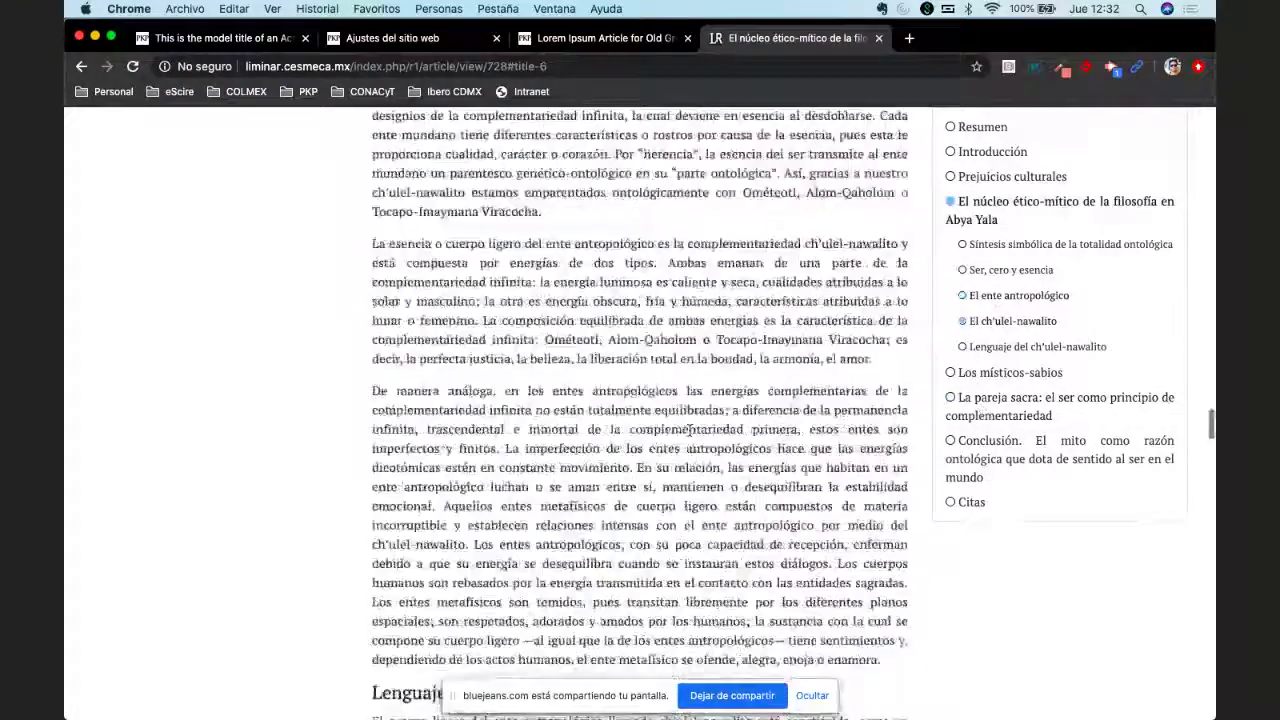
pyautogui.scroll(-15, 688, 430)
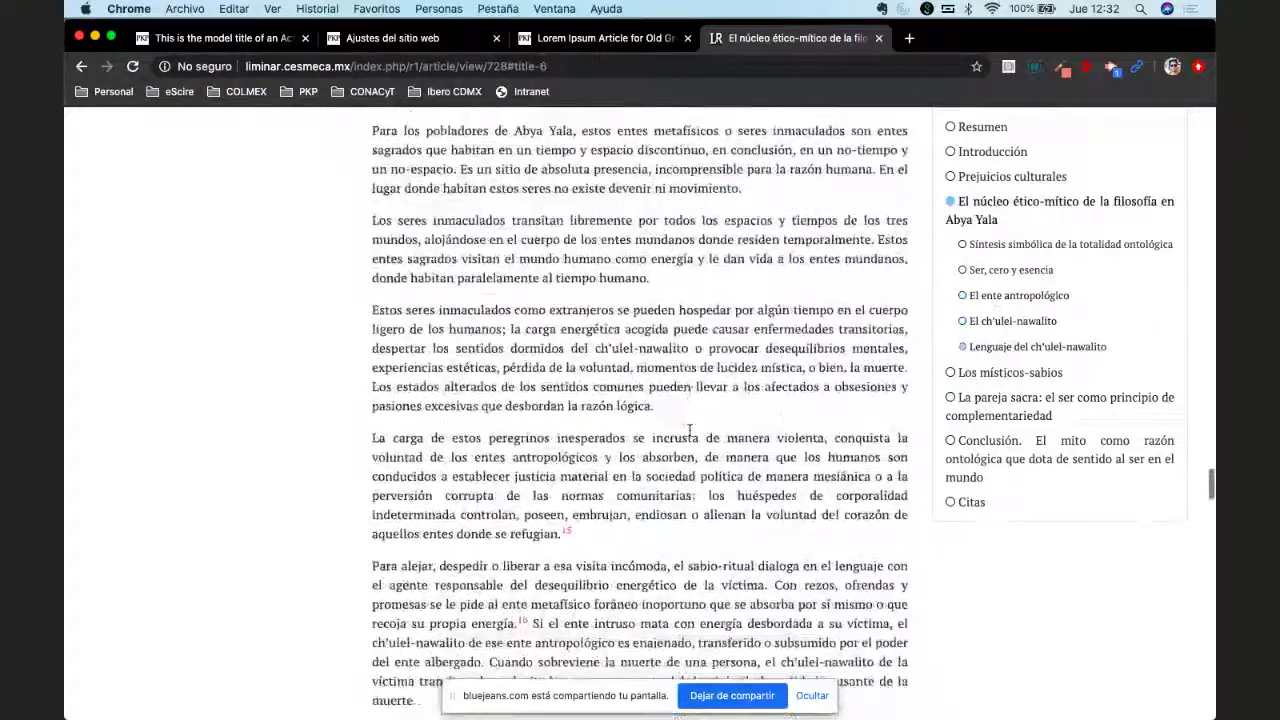
pyautogui.scroll(20, 689, 434)
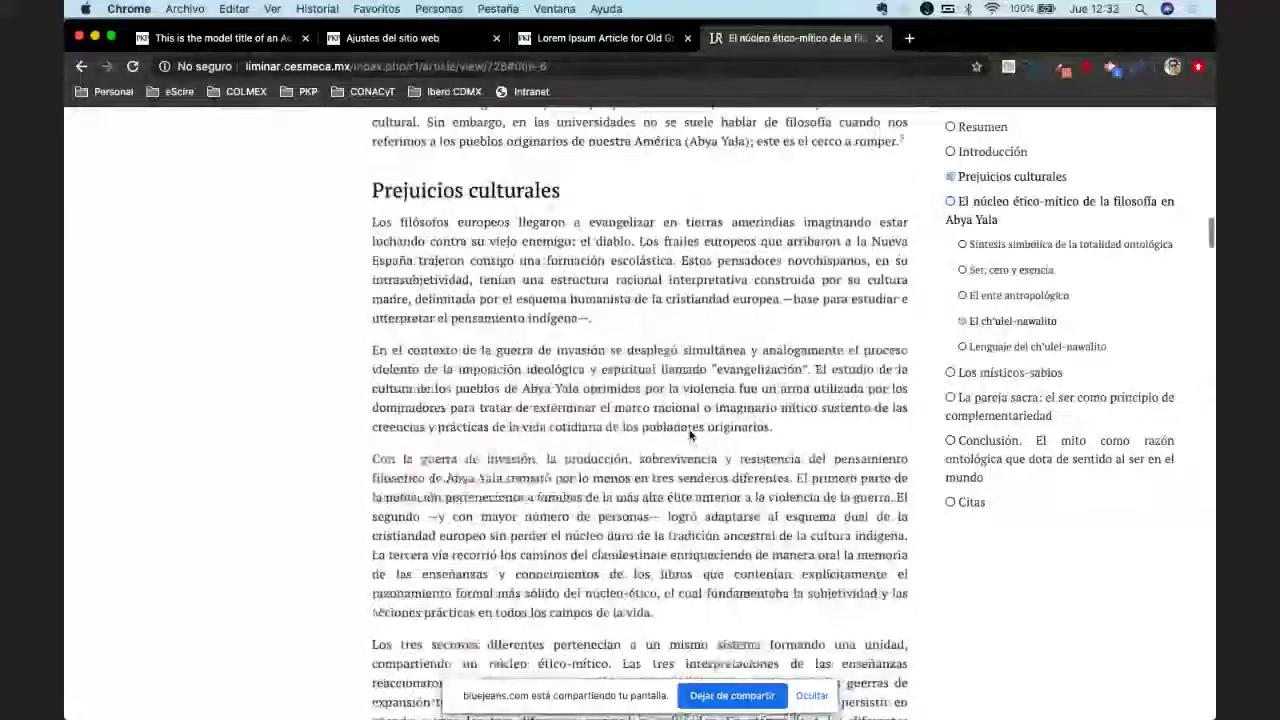
pyautogui.scroll(-6, 689, 430)
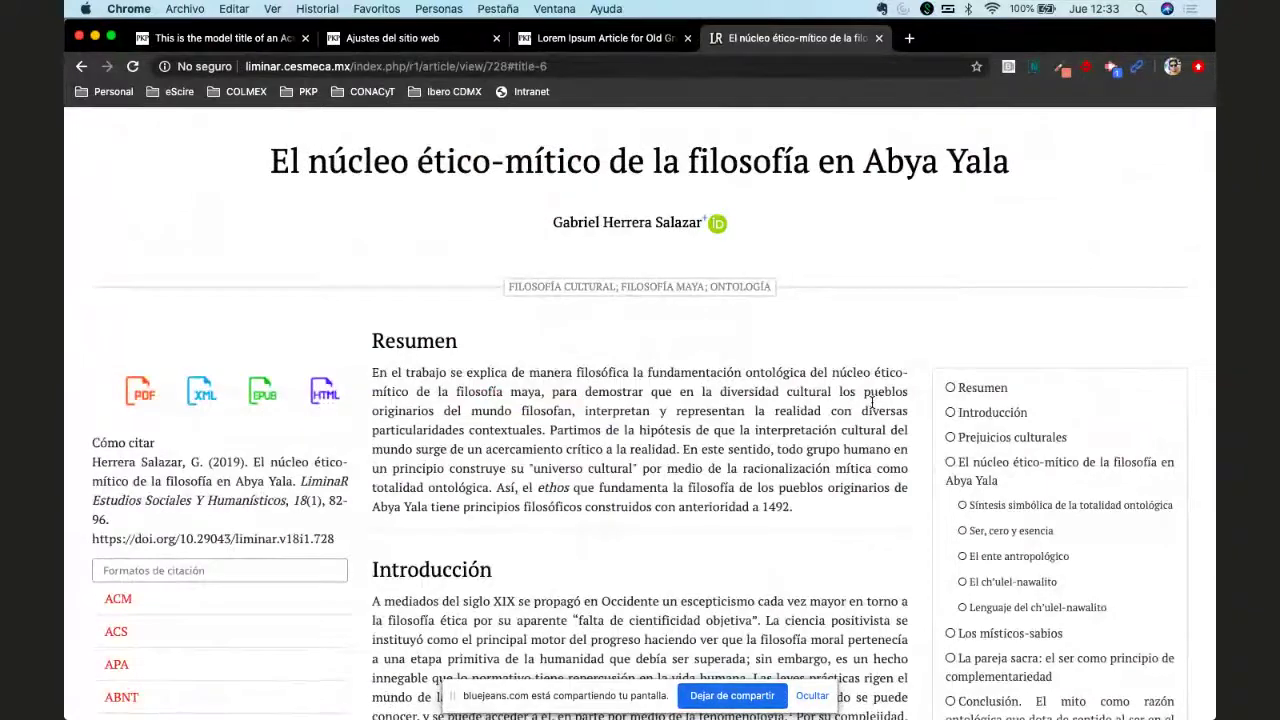
pyautogui.scroll(-1, 872, 402)
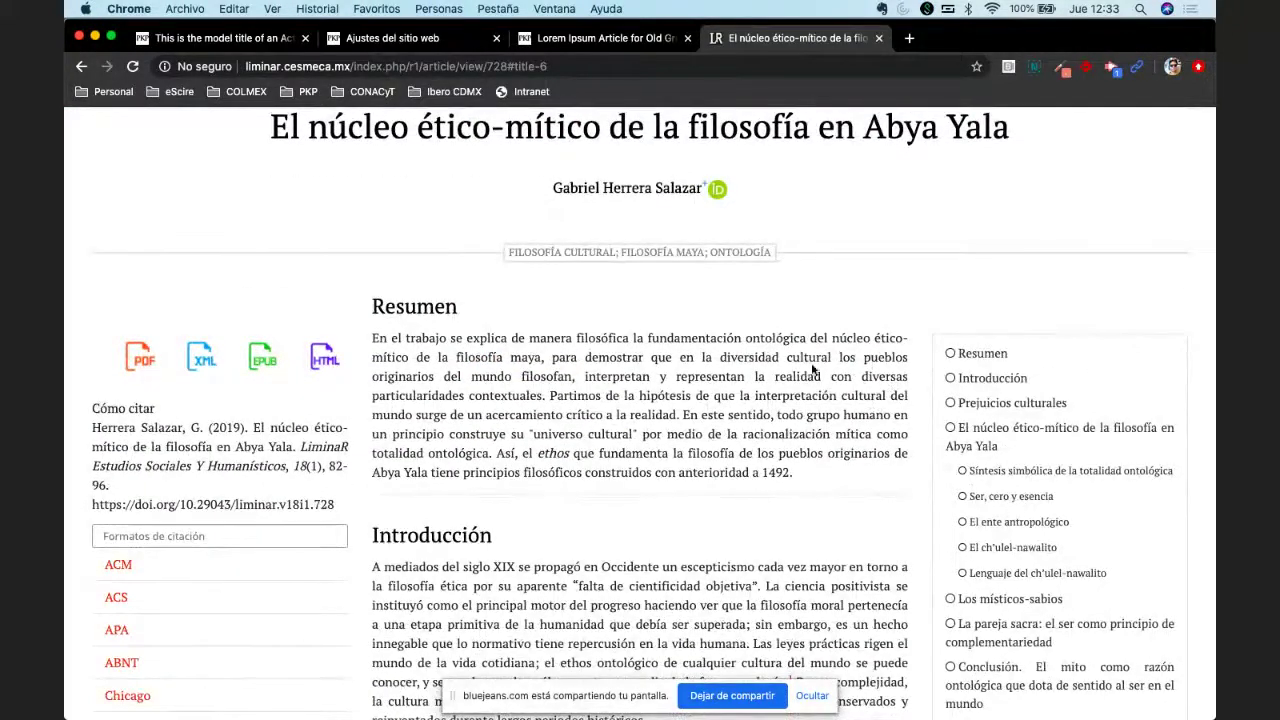
pyautogui.scroll(10, 501, 256)
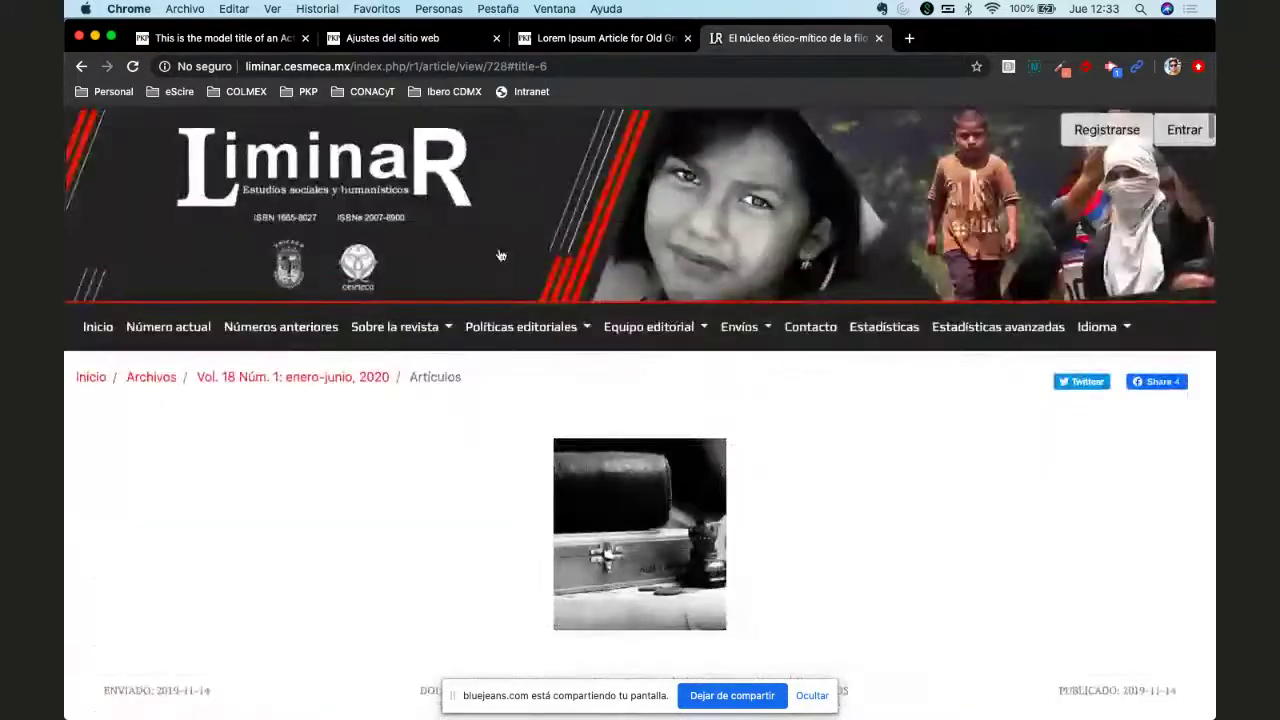
# Step: Compare the Old Gregg and Acta model articles with the LiminaR article, and look over LiminaR's article heading and abstract
pyautogui.click(589, 40)
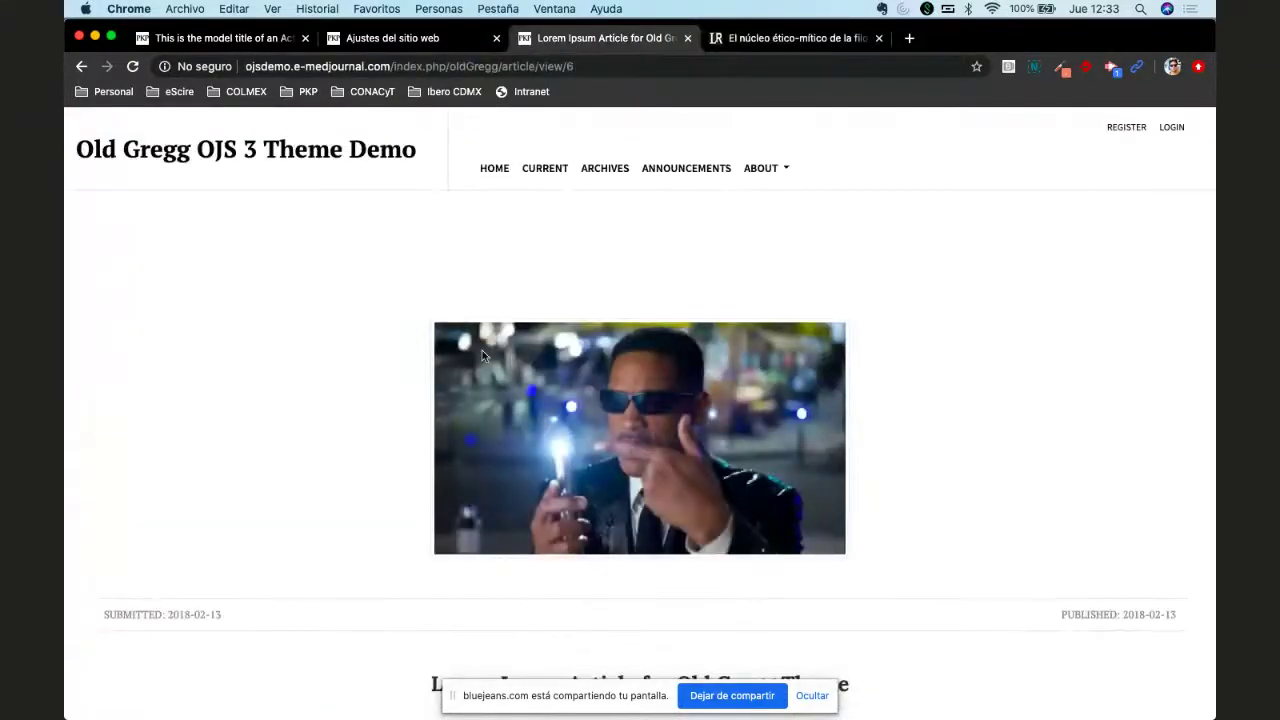
pyautogui.click(392, 38)
pyautogui.click(242, 40)
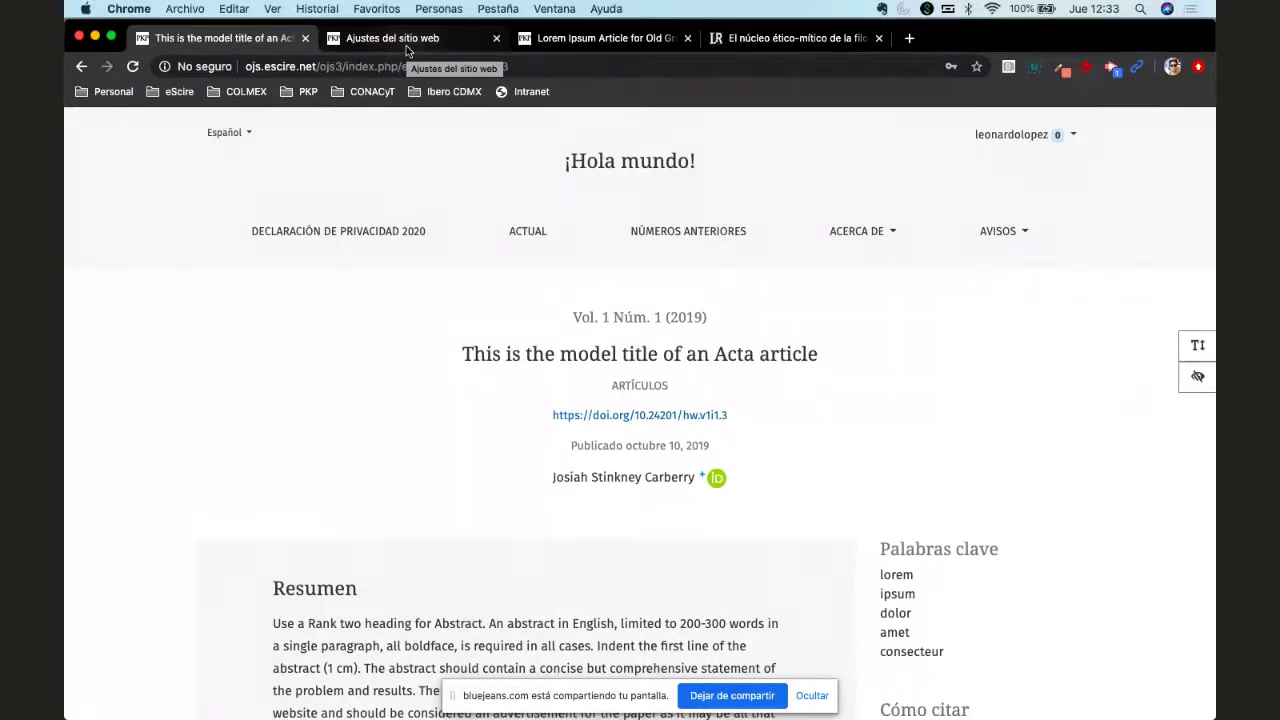
pyautogui.click(780, 38)
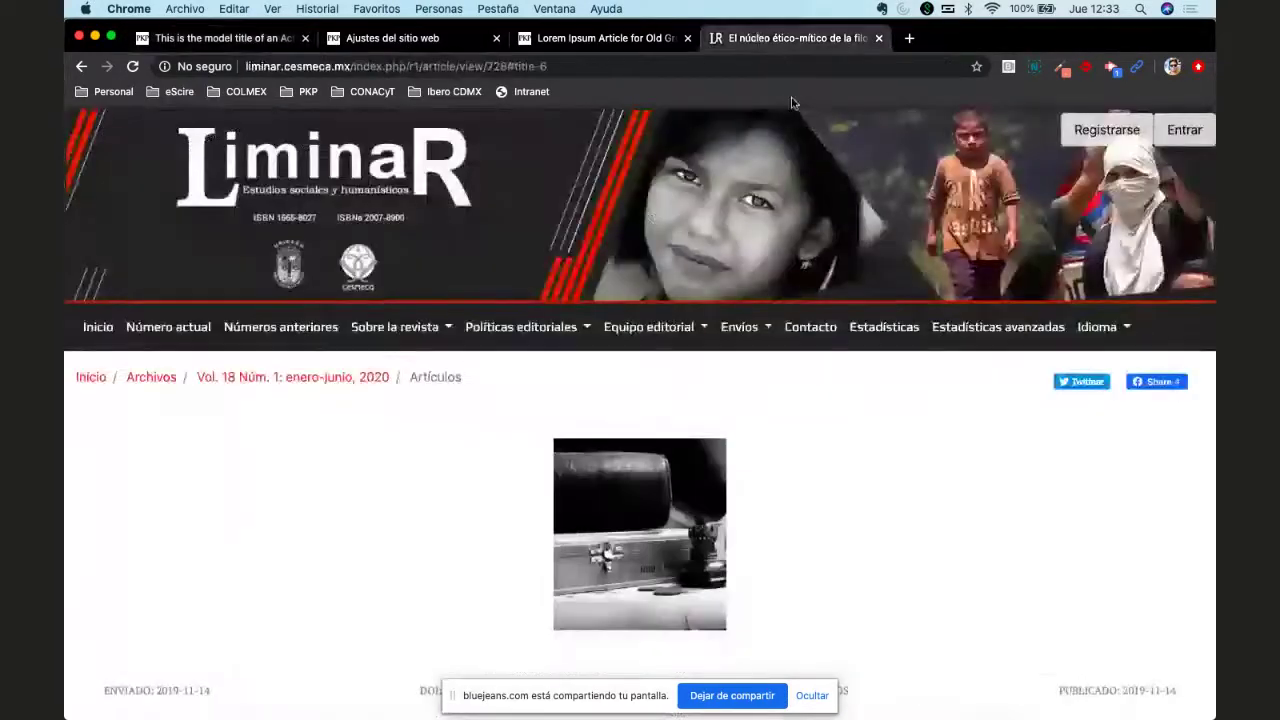
pyautogui.scroll(-2, 833, 424)
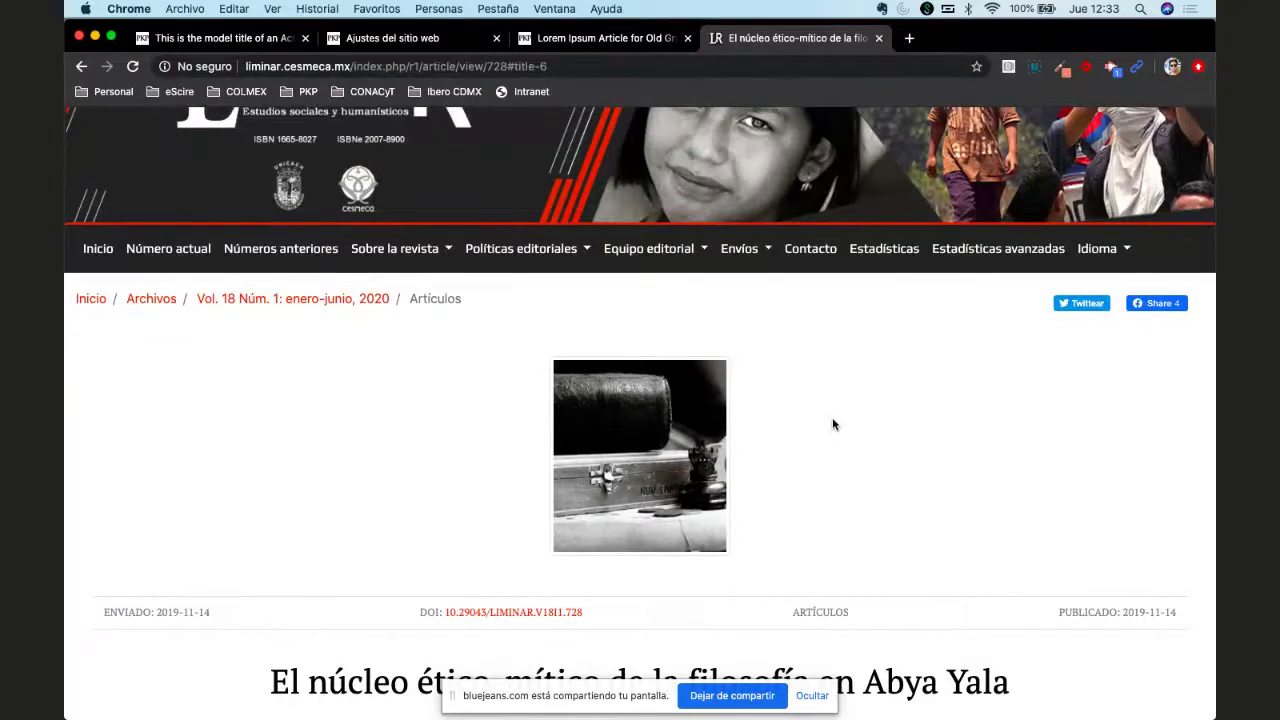
pyautogui.scroll(-6, 832, 424)
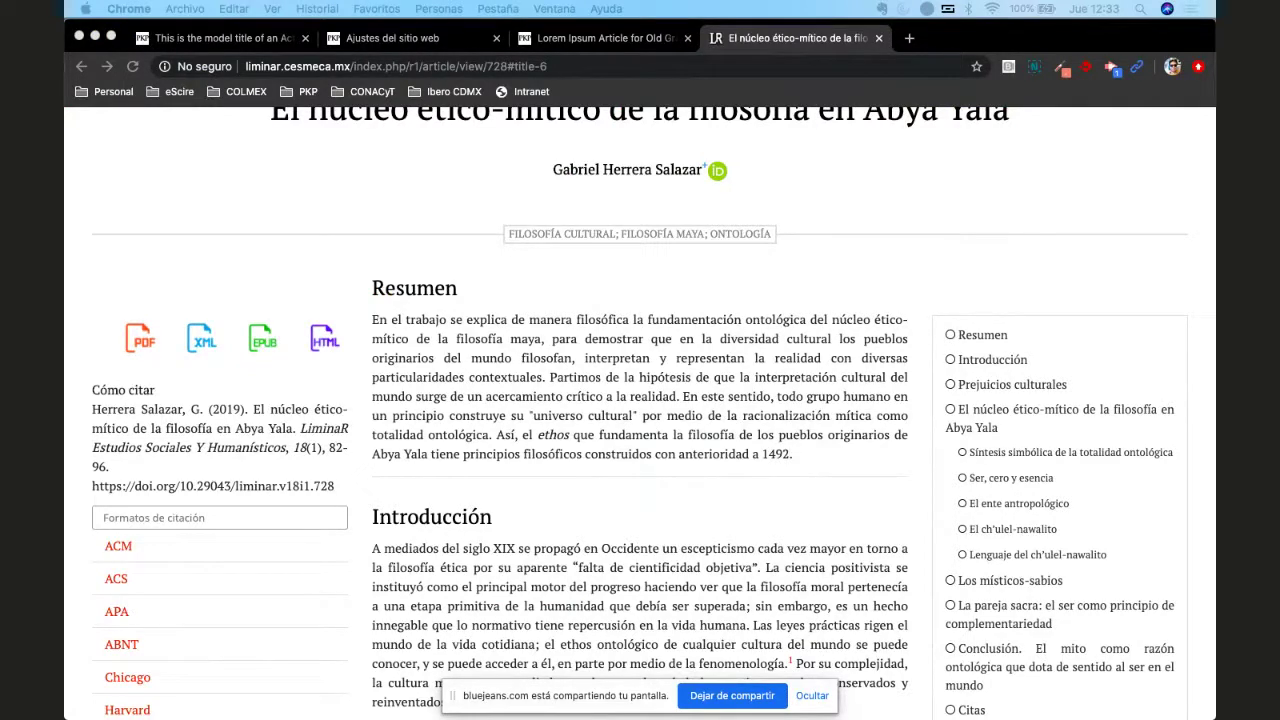
pyautogui.click(868, 248)
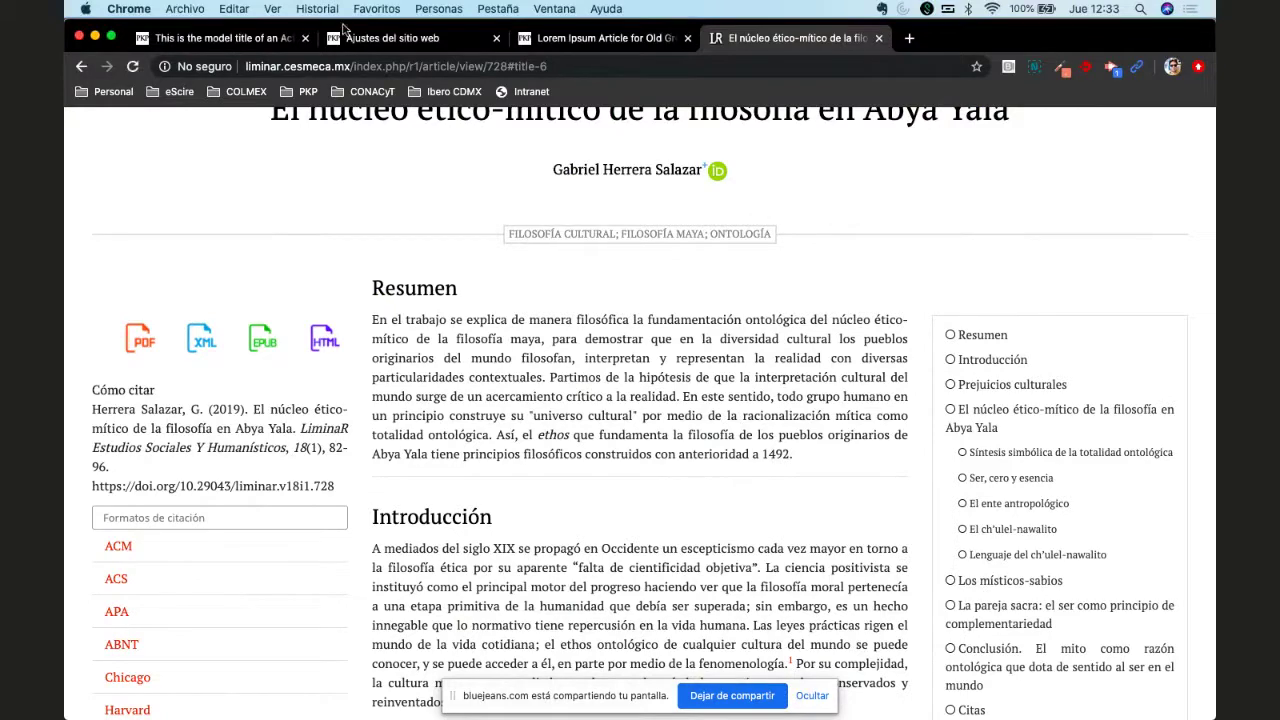
# Step: Return to the OJS journal's administration pages, open Envíos and list all active submissions
pyautogui.click(391, 37)
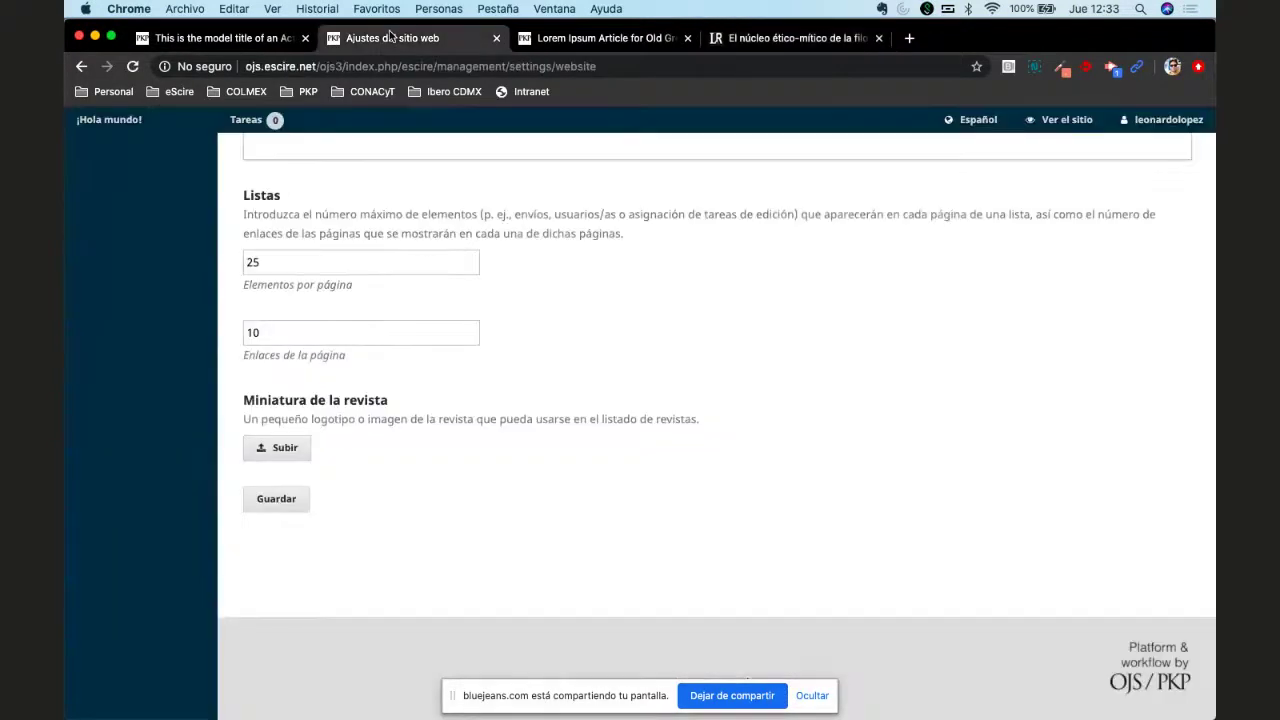
pyautogui.scroll(15, 523, 234)
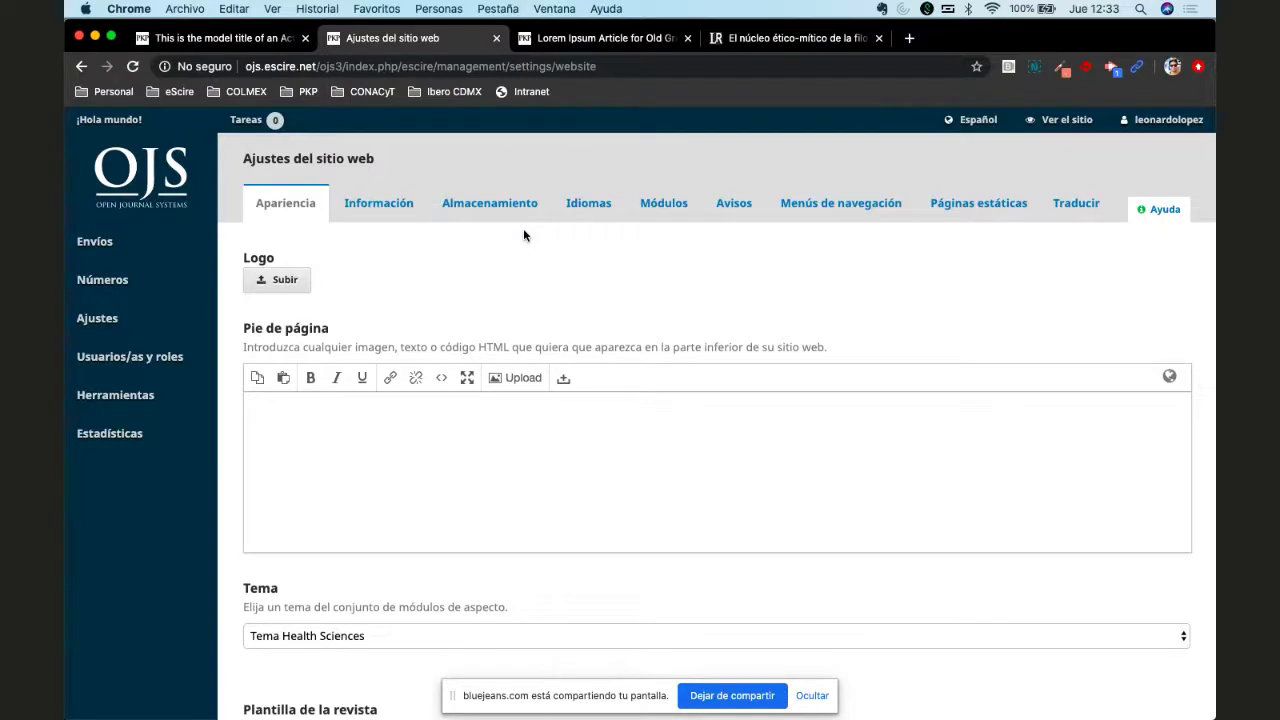
pyautogui.click(95, 241)
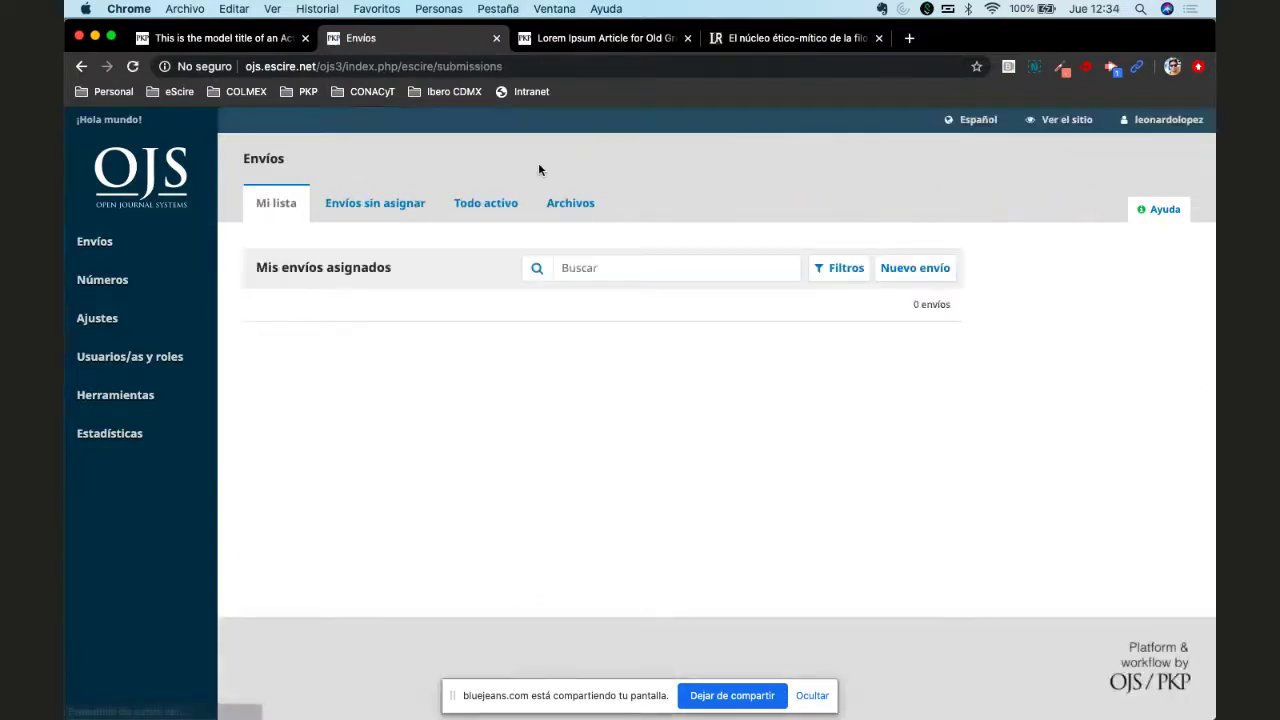
pyautogui.click(378, 202)
pyautogui.click(486, 204)
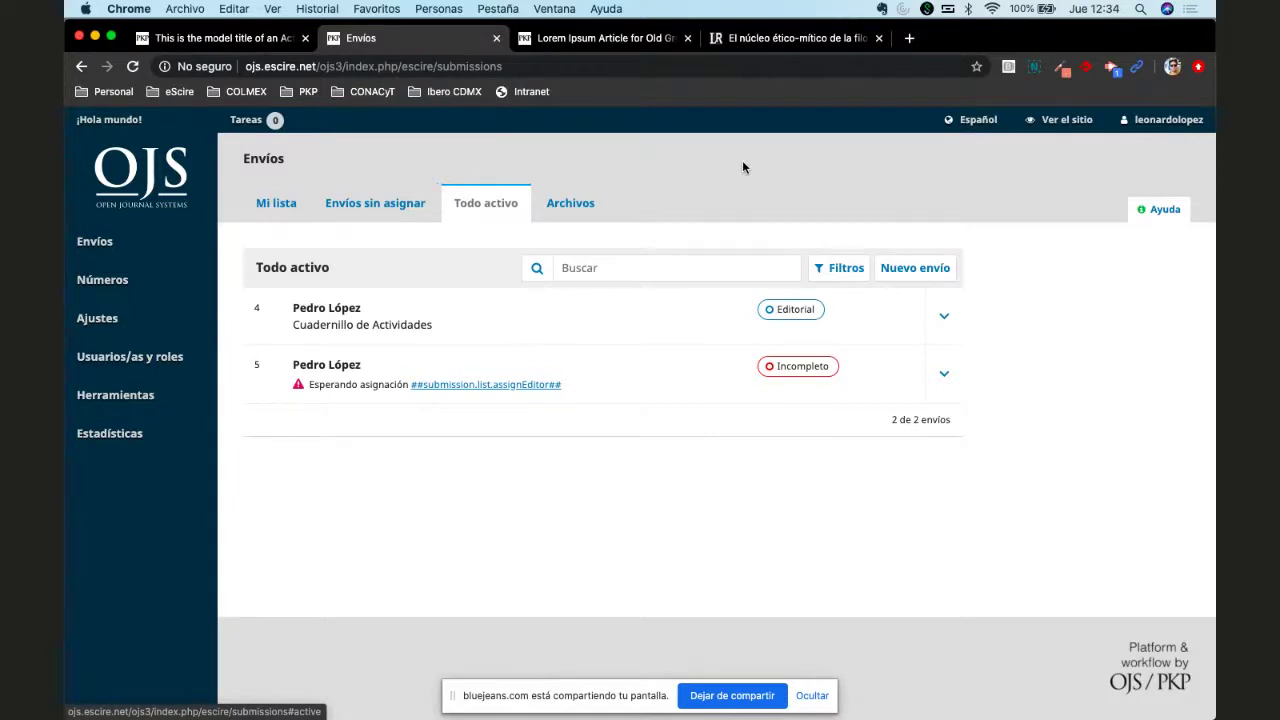
# Step: View the journal's current users and go back to the list of all active submissions
pyautogui.moveTo(130, 356)
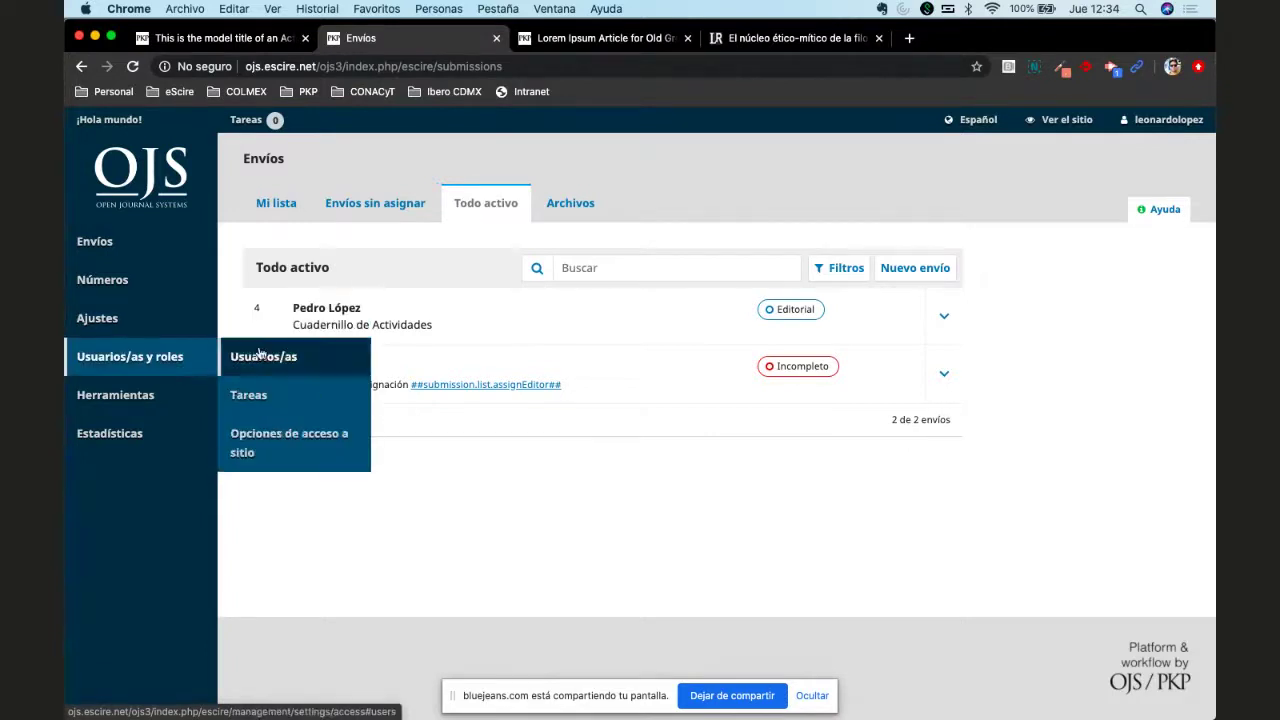
pyautogui.click(328, 358)
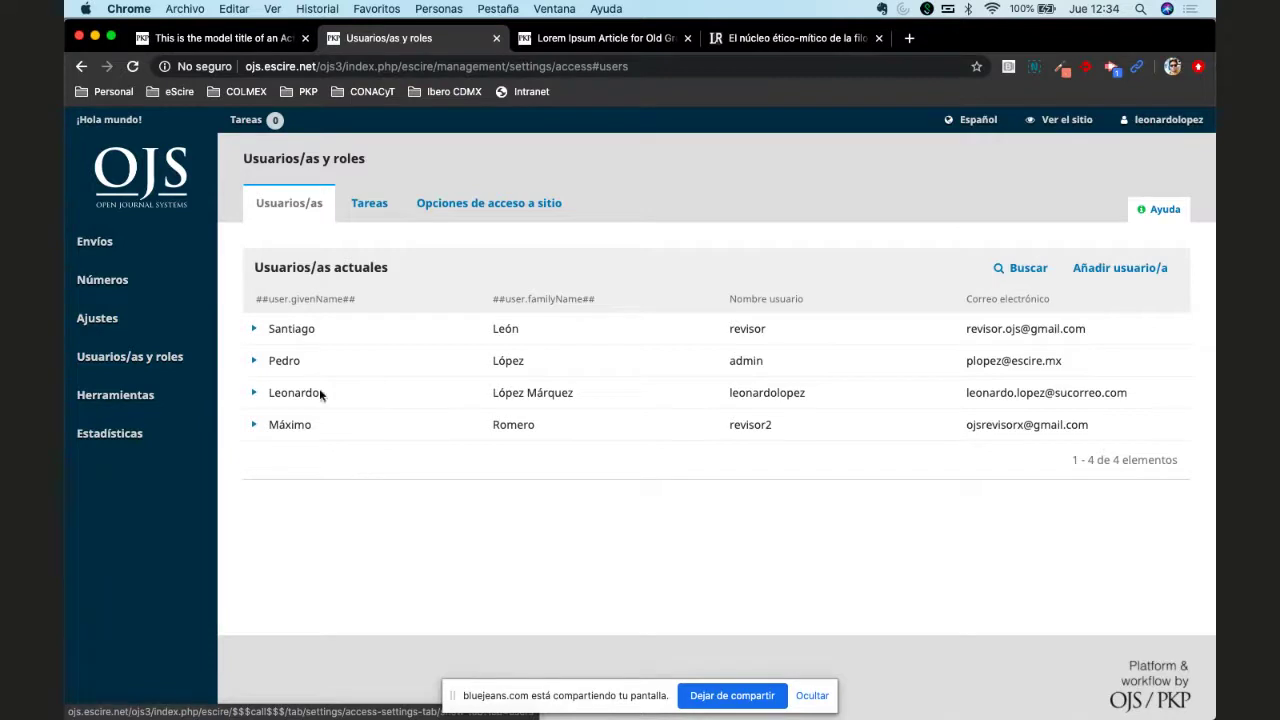
pyautogui.click(124, 251)
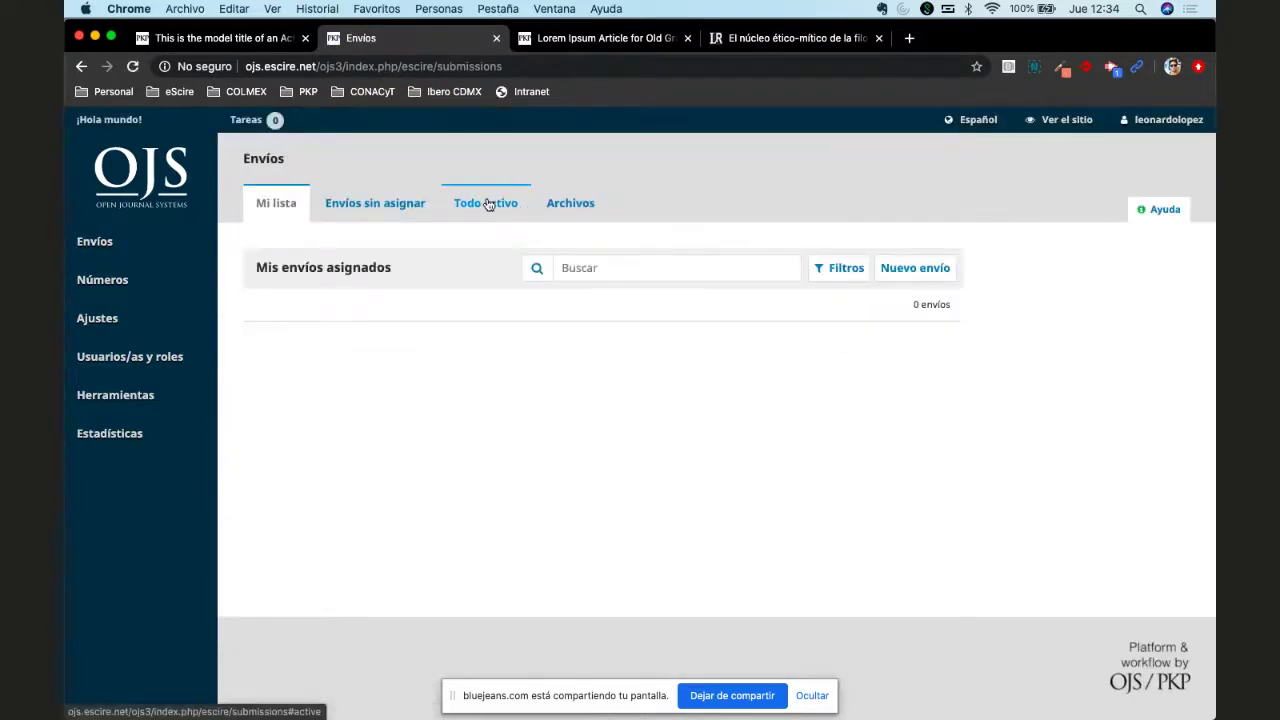
pyautogui.click(486, 206)
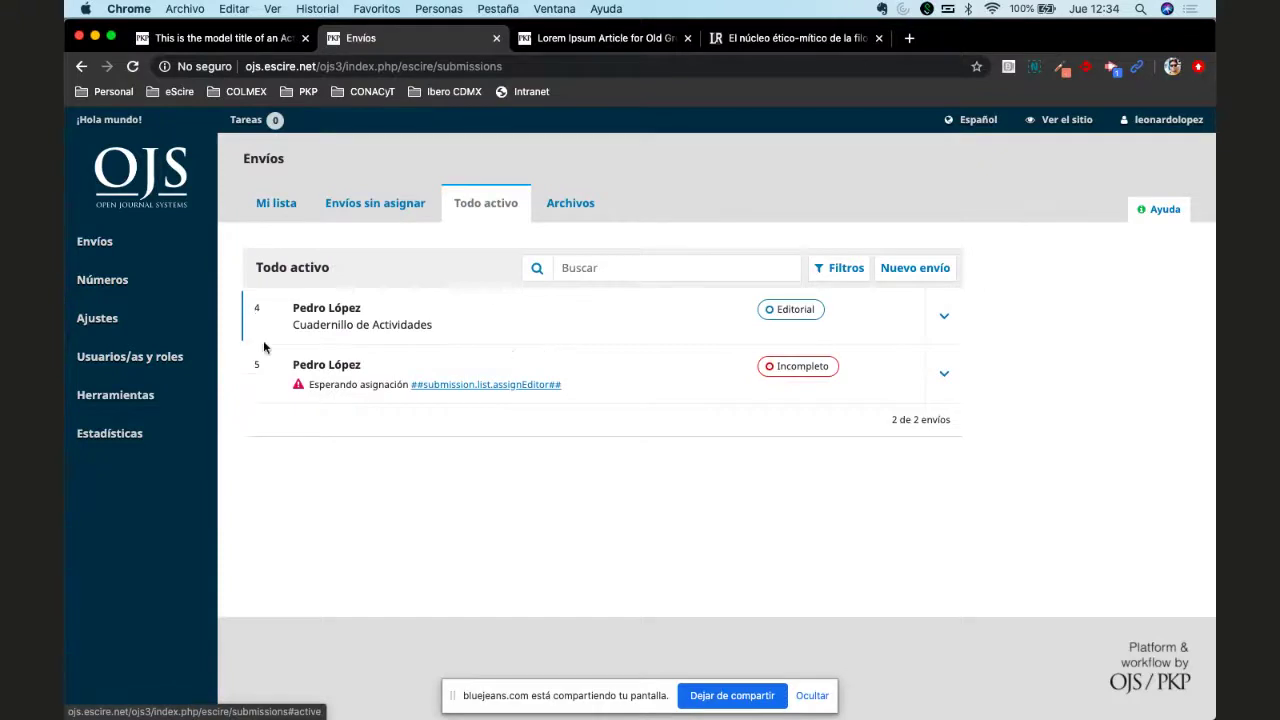
# Step: Expand submission 5, marked Incompleto, to examine the actions available for it
pyautogui.click(928, 376)
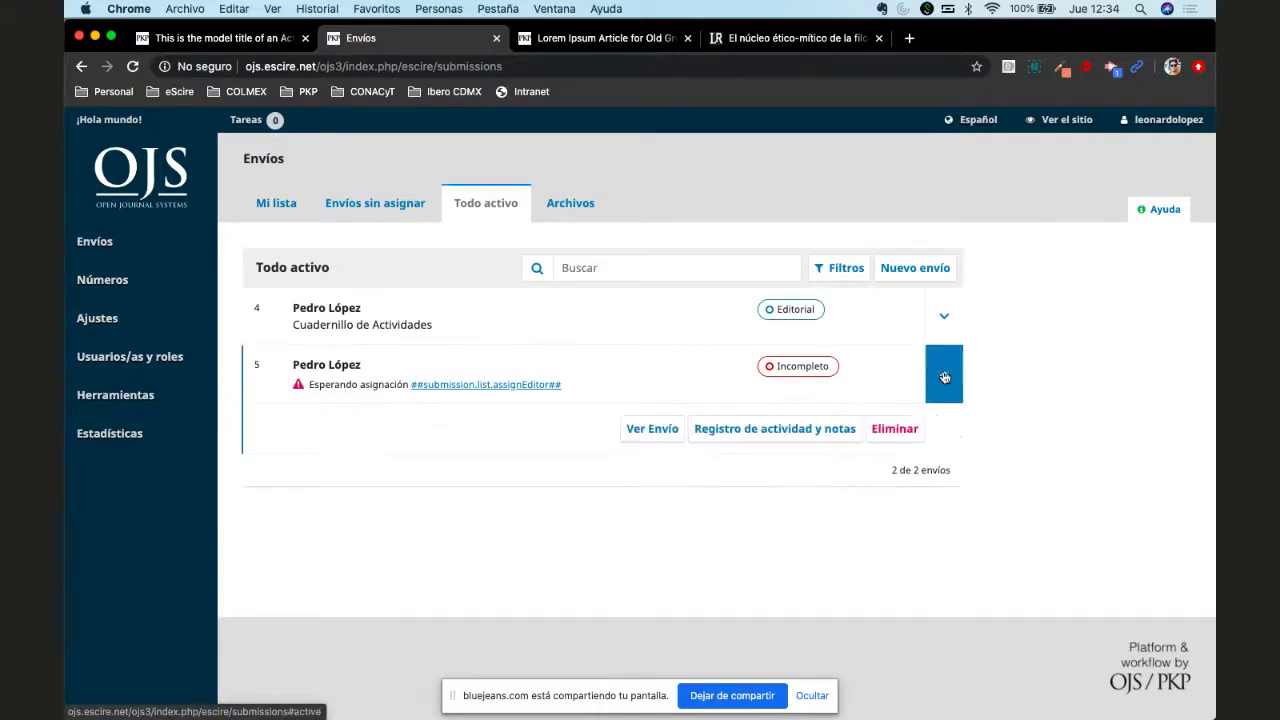
pyautogui.click(946, 377)
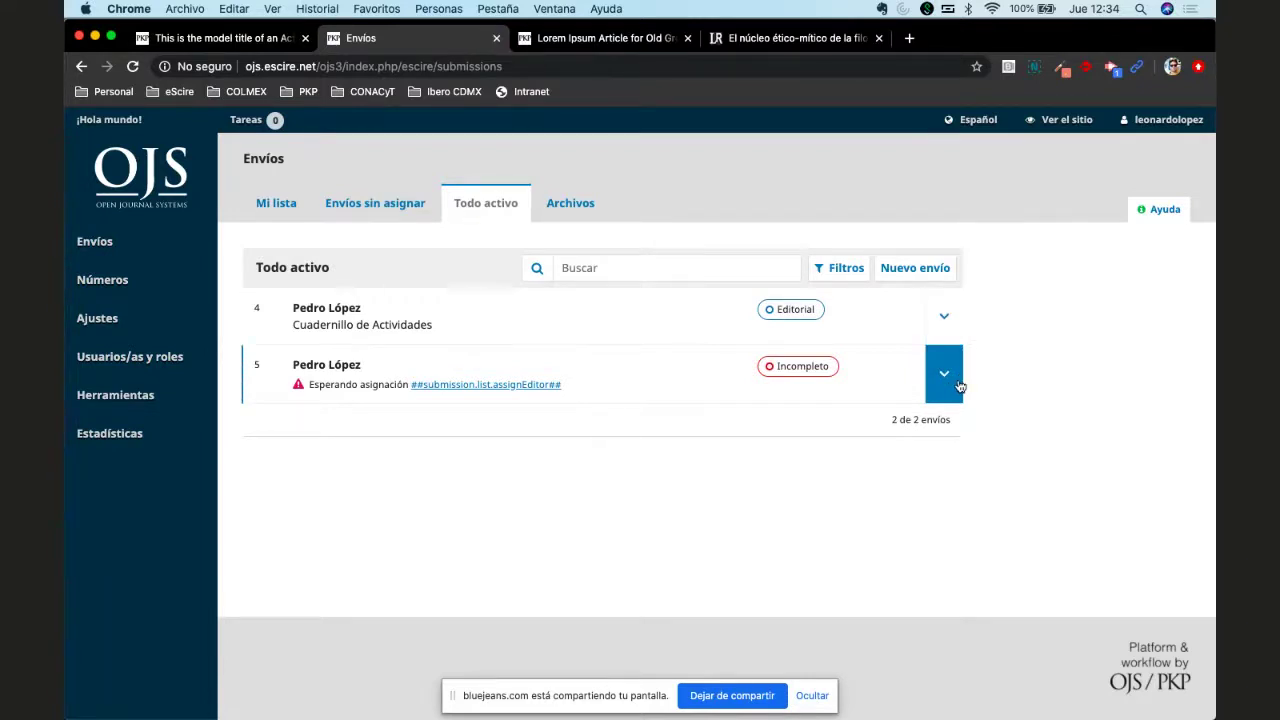
pyautogui.click(958, 386)
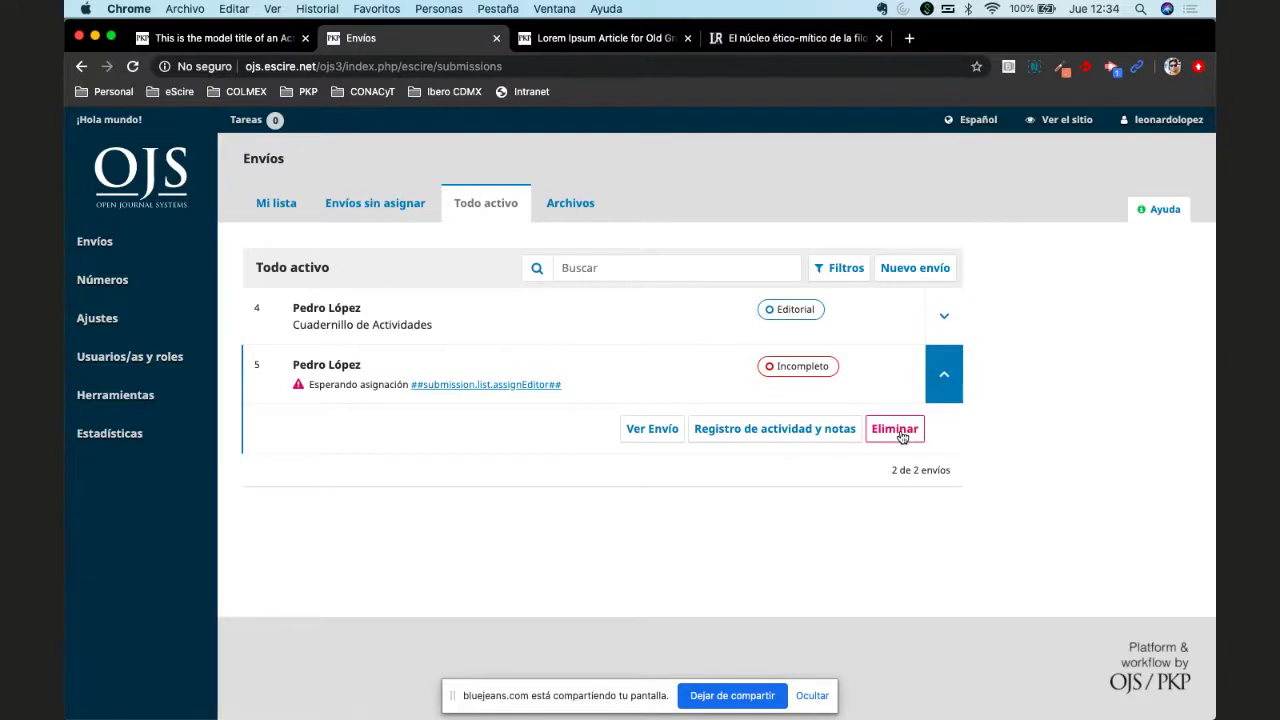
# Step: End the session as the impersonated user to return to the admin account
pyautogui.moveTo(1160, 119)
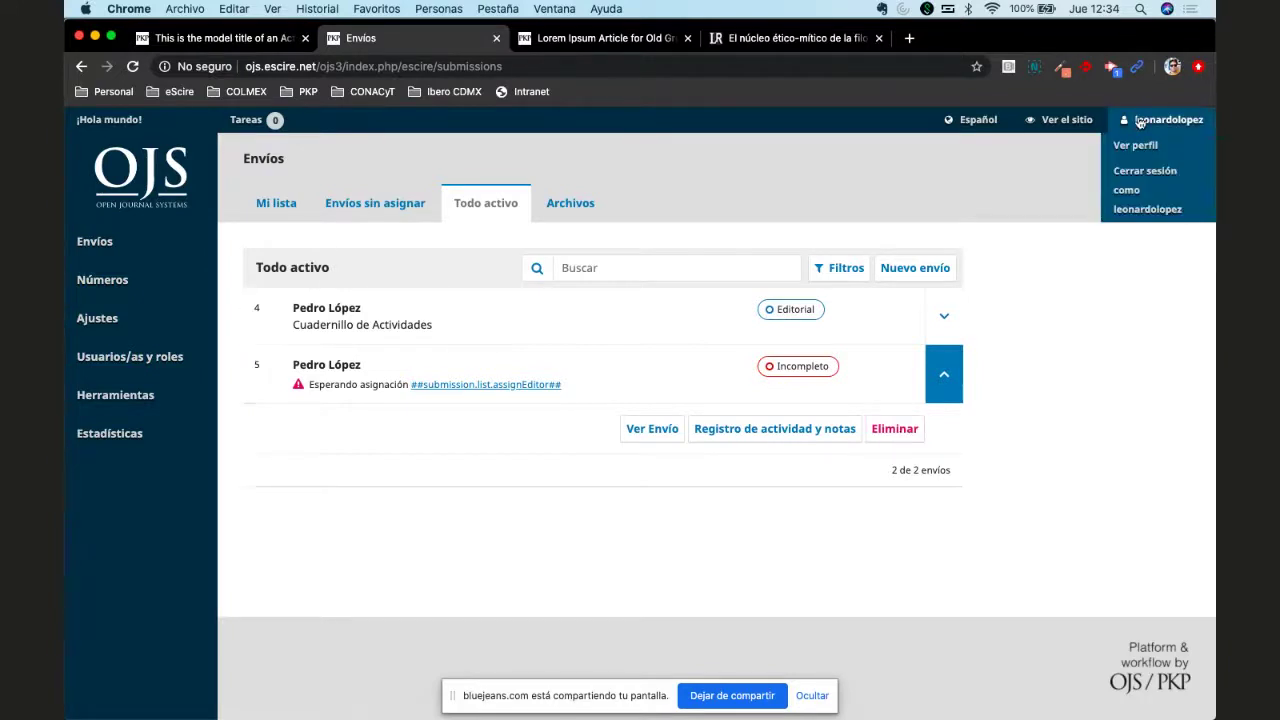
pyautogui.click(1136, 193)
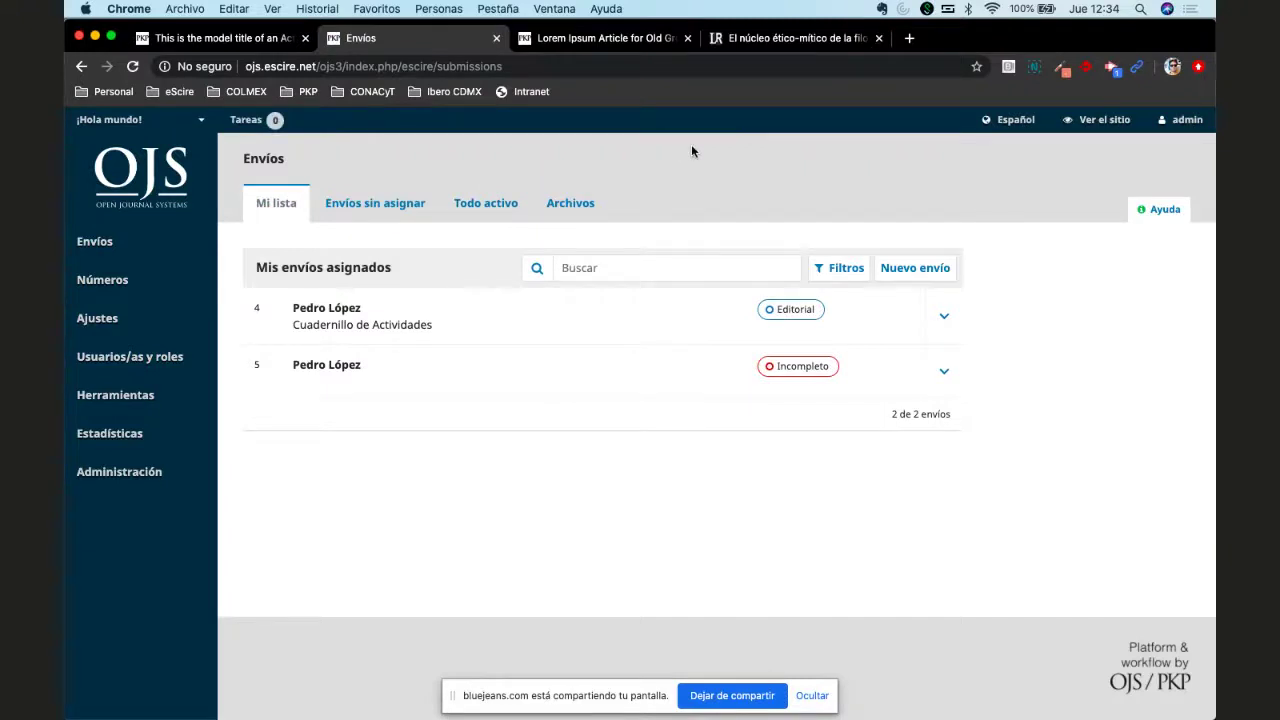
# Step: Expand submission 5 among the assigned submissions to examine its available actions, and open the journal's list of current users
pyautogui.click(944, 374)
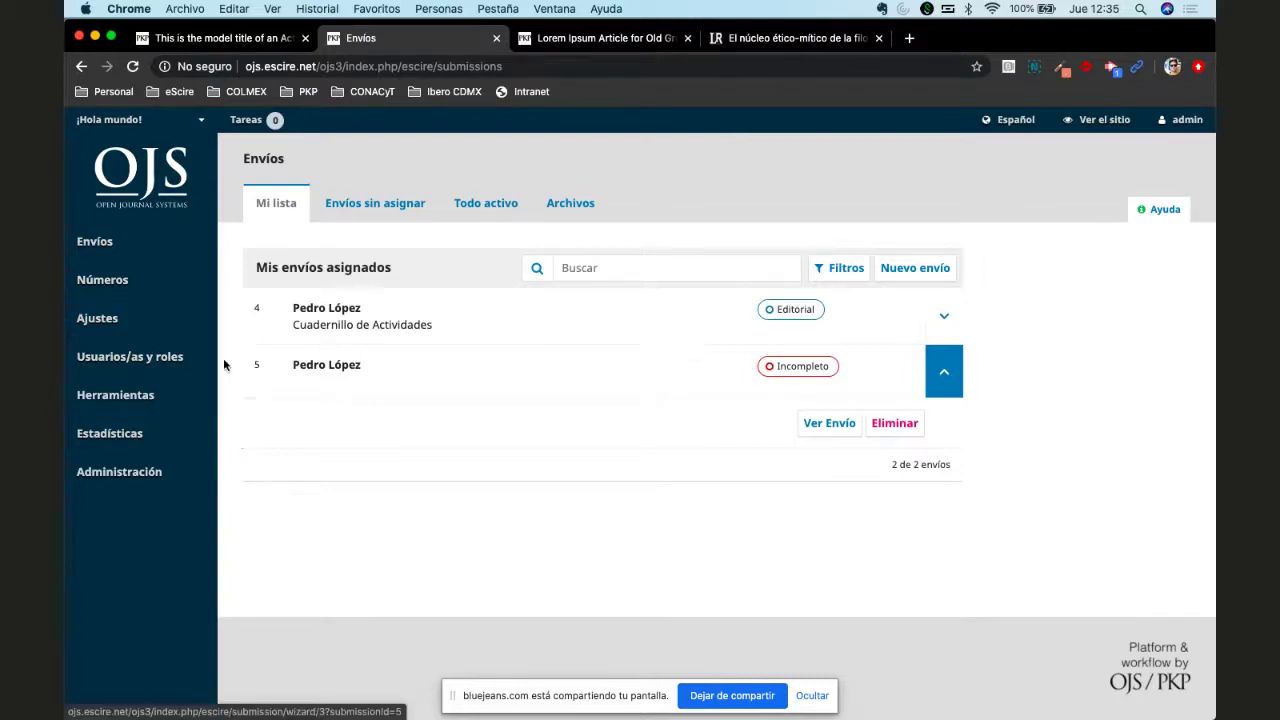
pyautogui.moveTo(124, 358)
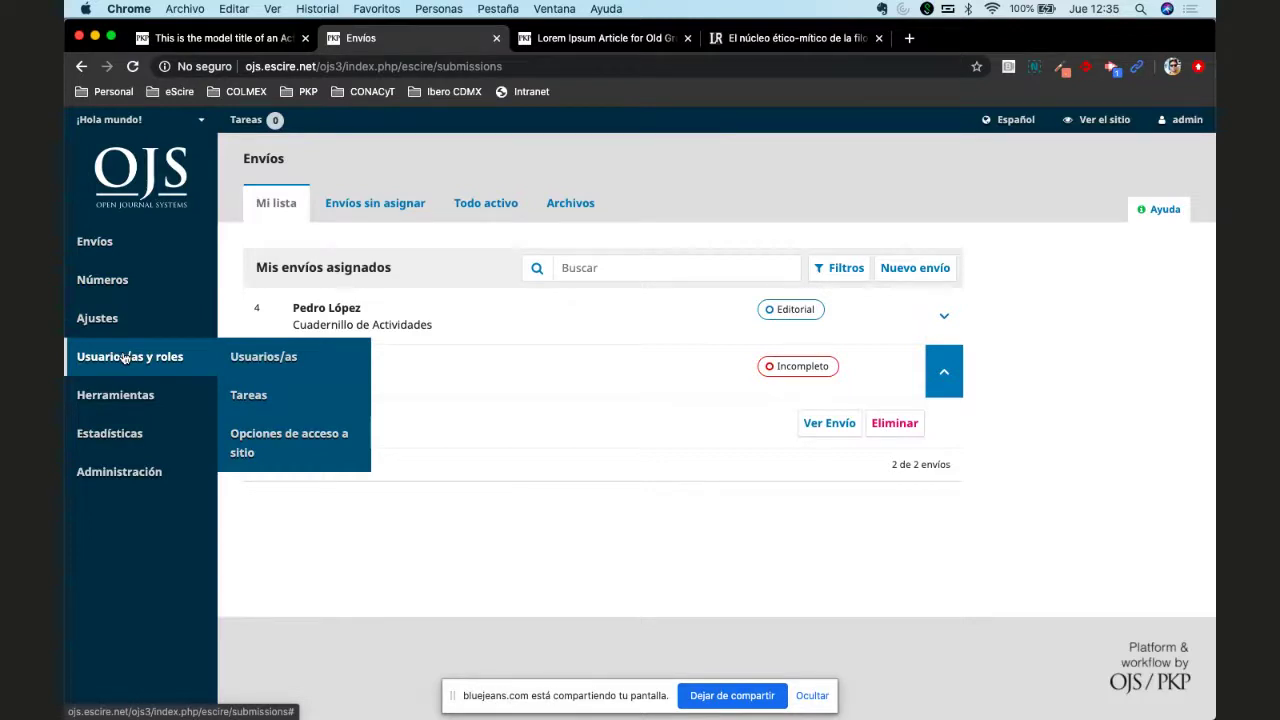
pyautogui.moveTo(168, 408)
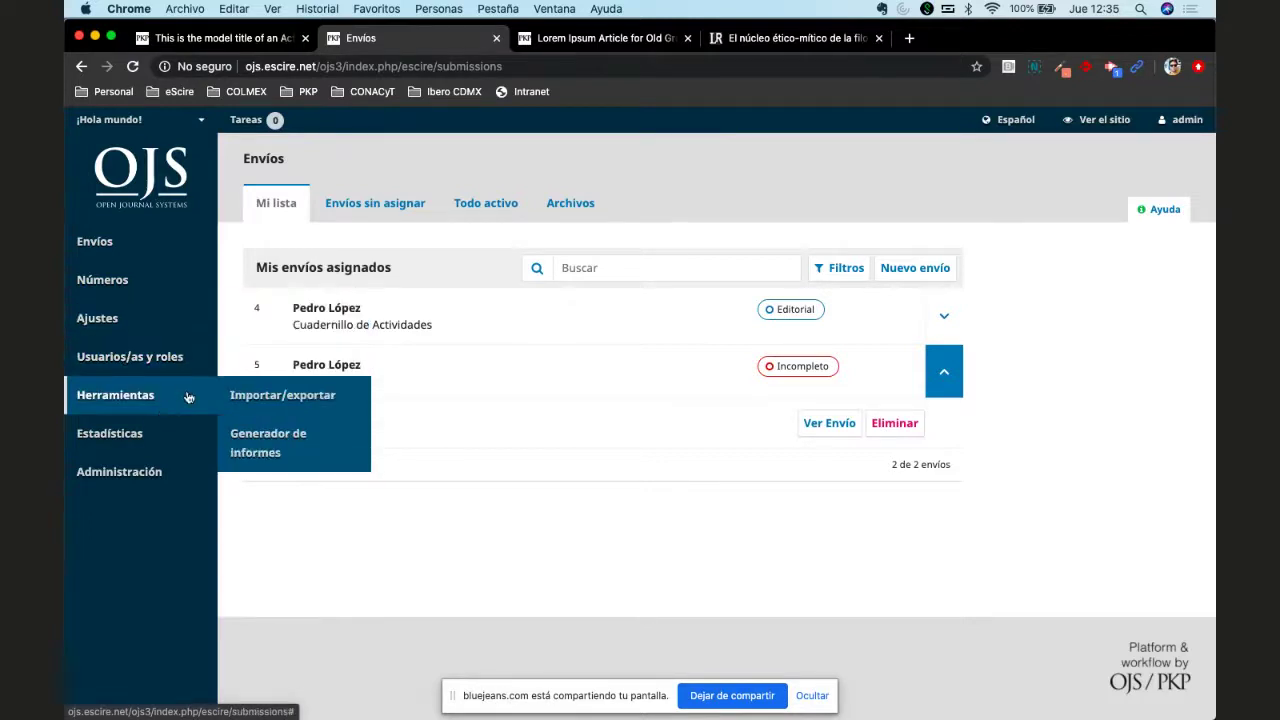
pyautogui.moveTo(187, 354)
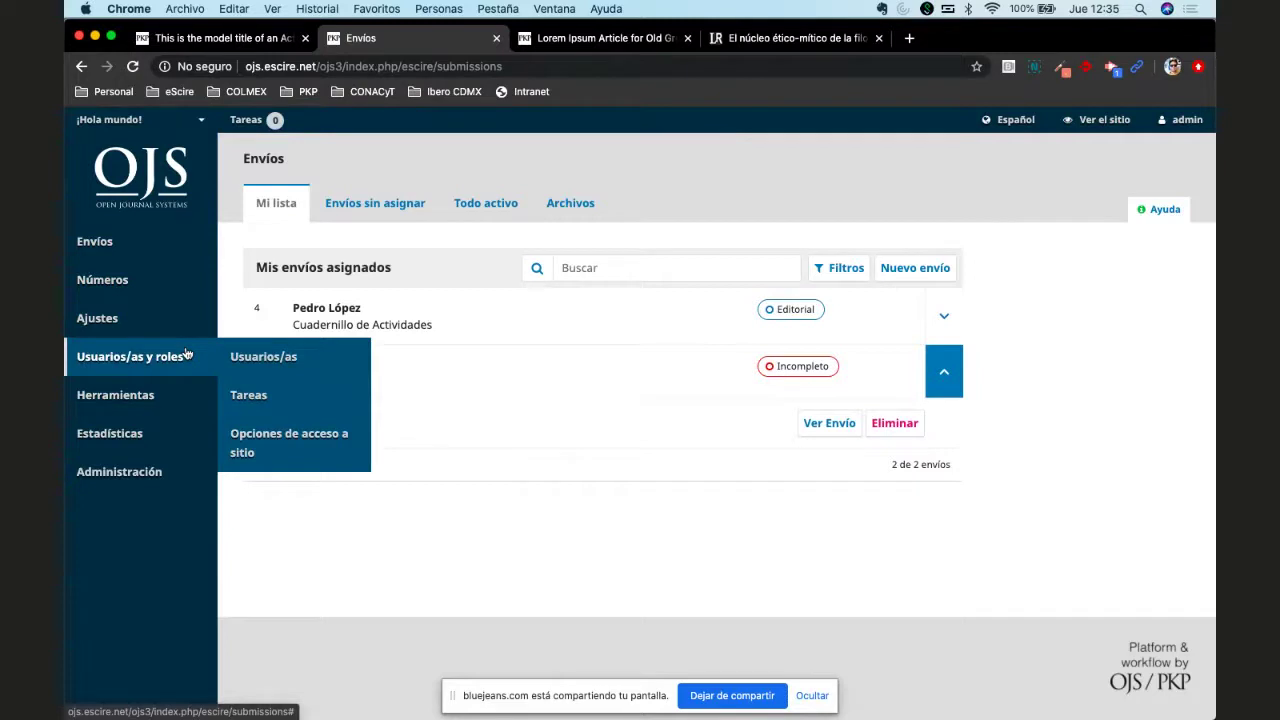
pyautogui.click(262, 356)
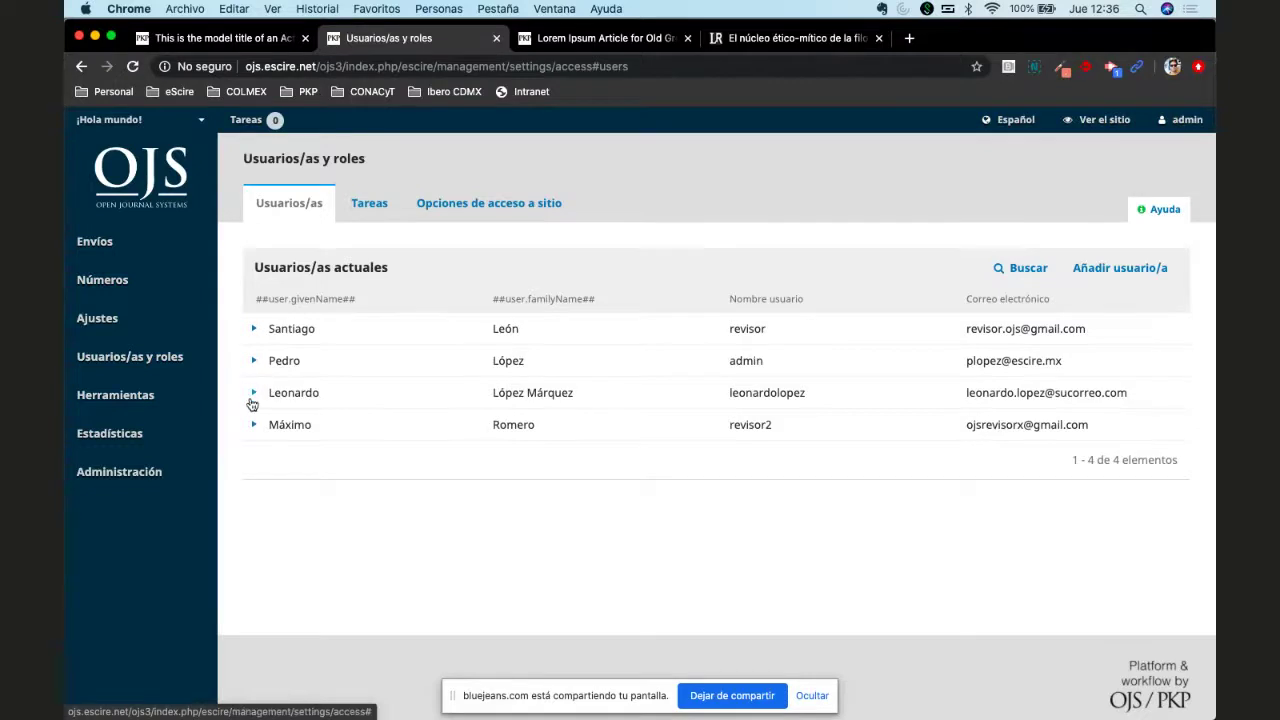
# Step: Expand the third account in the current users list and log in as that user, confirming the impersonation
pyautogui.click(253, 394)
pyautogui.click(662, 422)
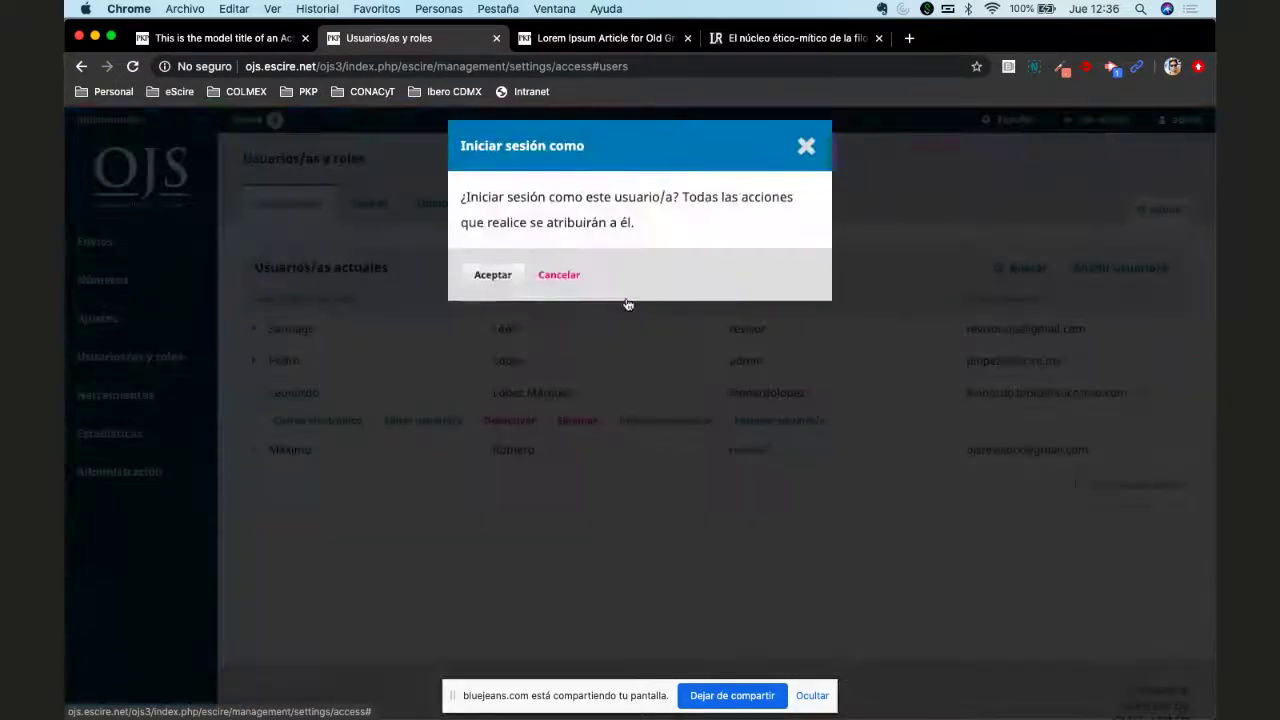
pyautogui.click(478, 276)
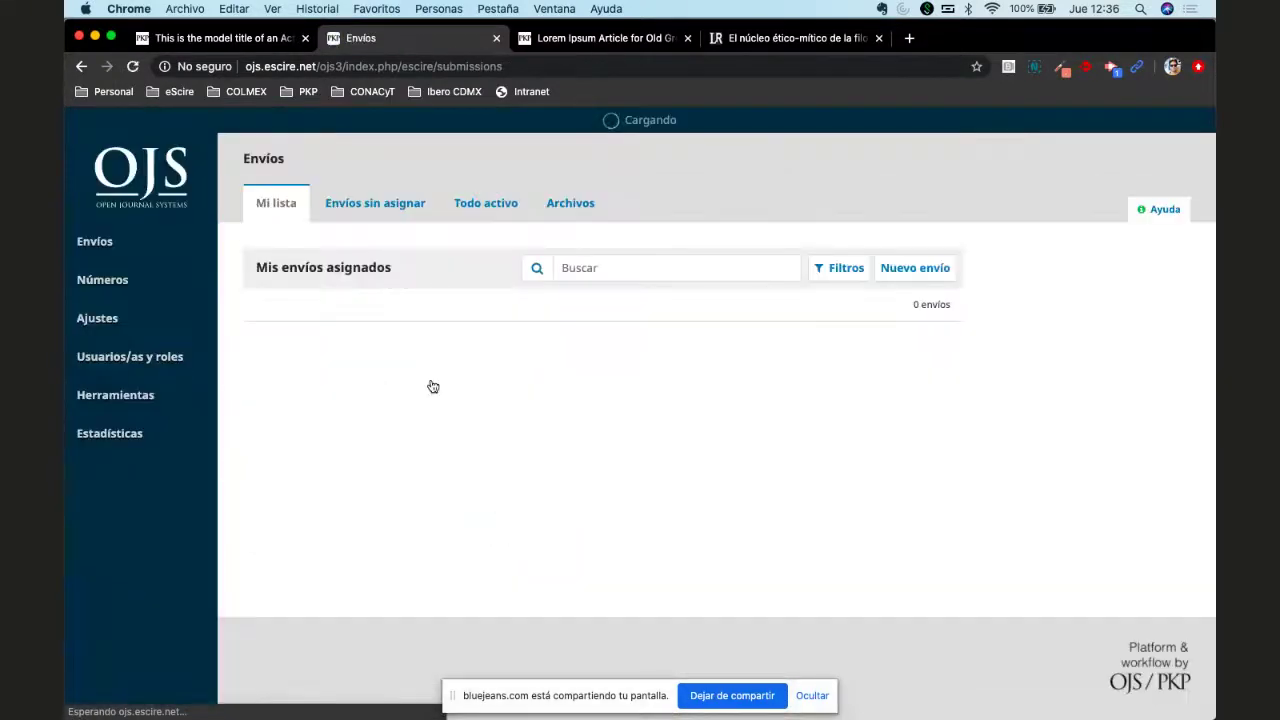
# Step: Delete submission 5, marked Incompleto, from all active submissions in Envíos, and reload the page to check the active list
pyautogui.click(95, 245)
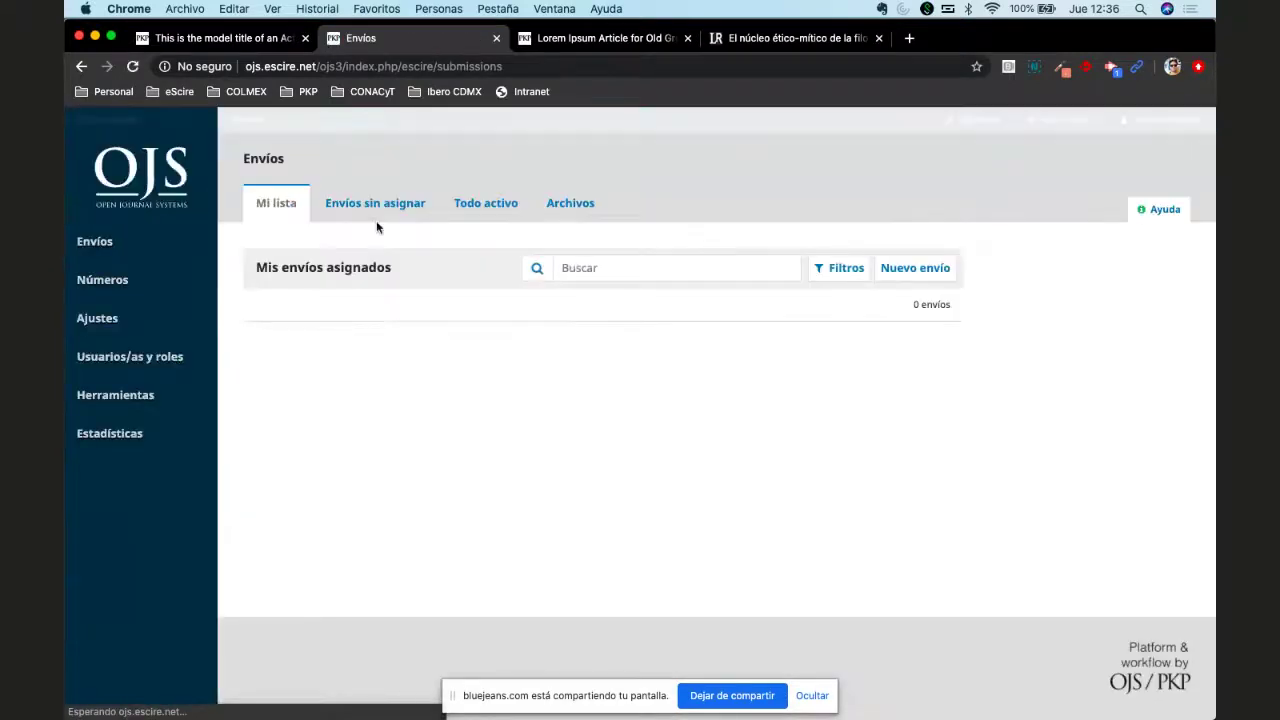
pyautogui.click(472, 208)
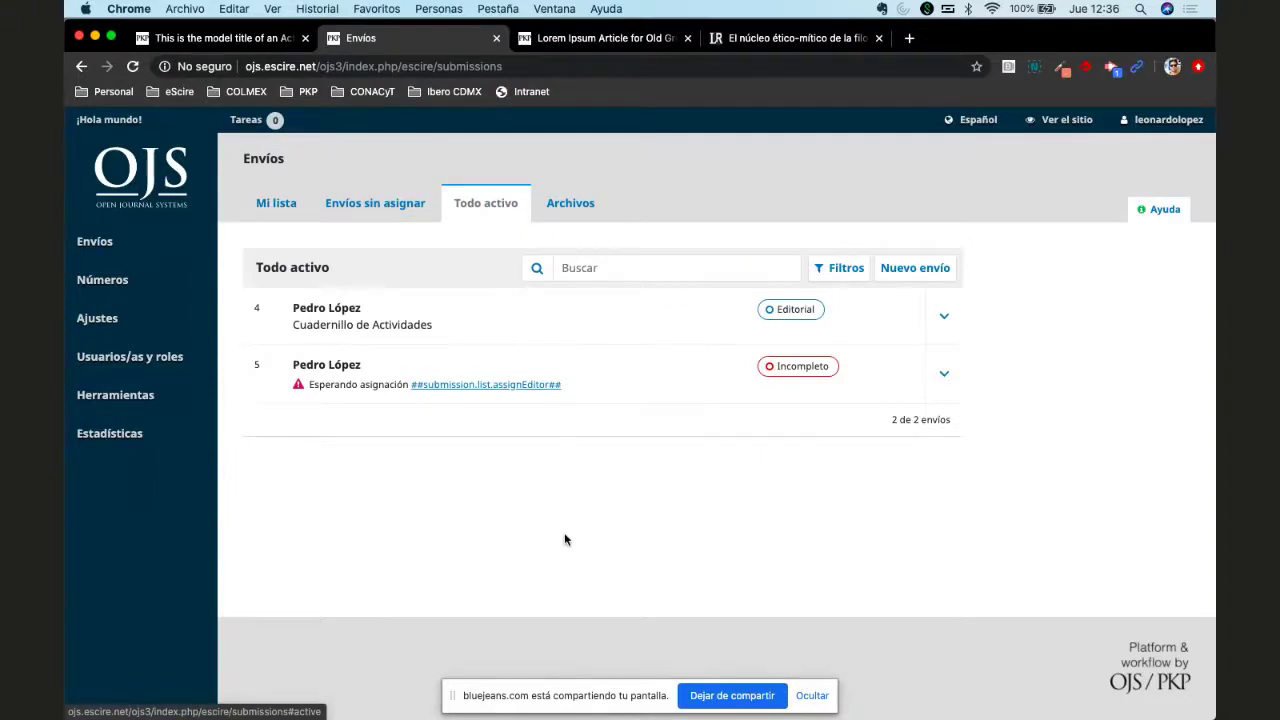
pyautogui.click(943, 376)
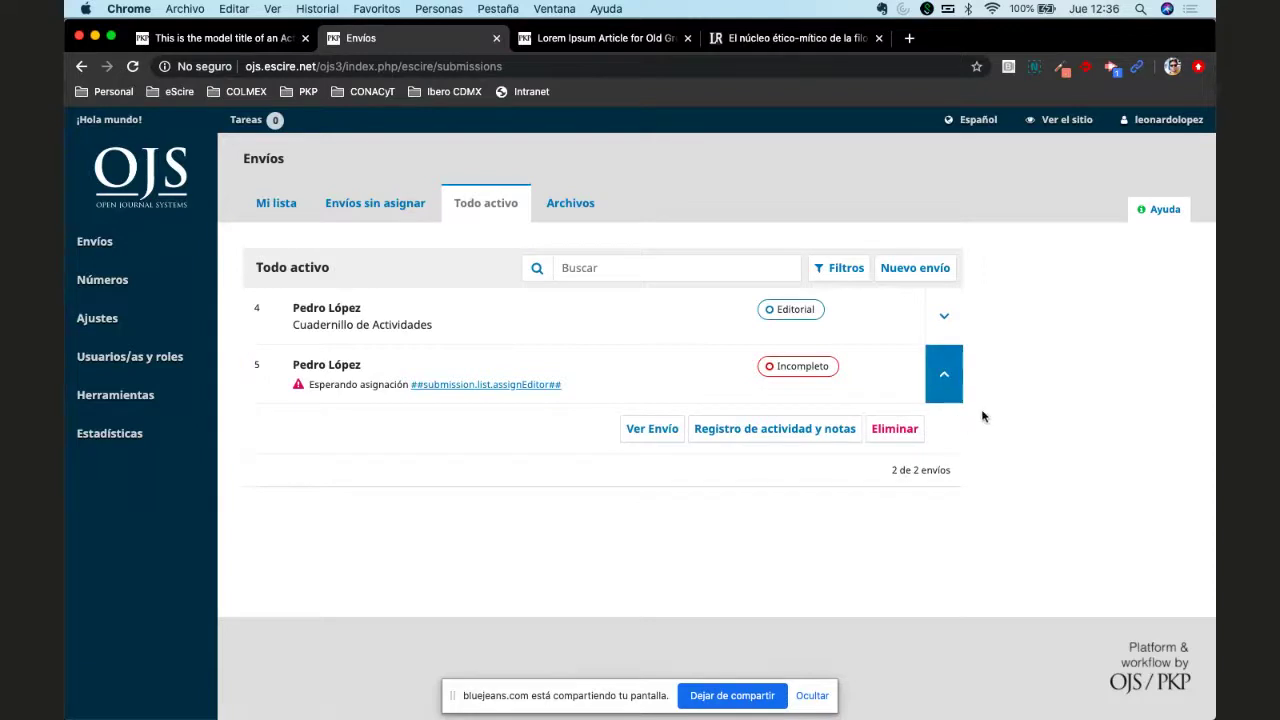
pyautogui.click(879, 440)
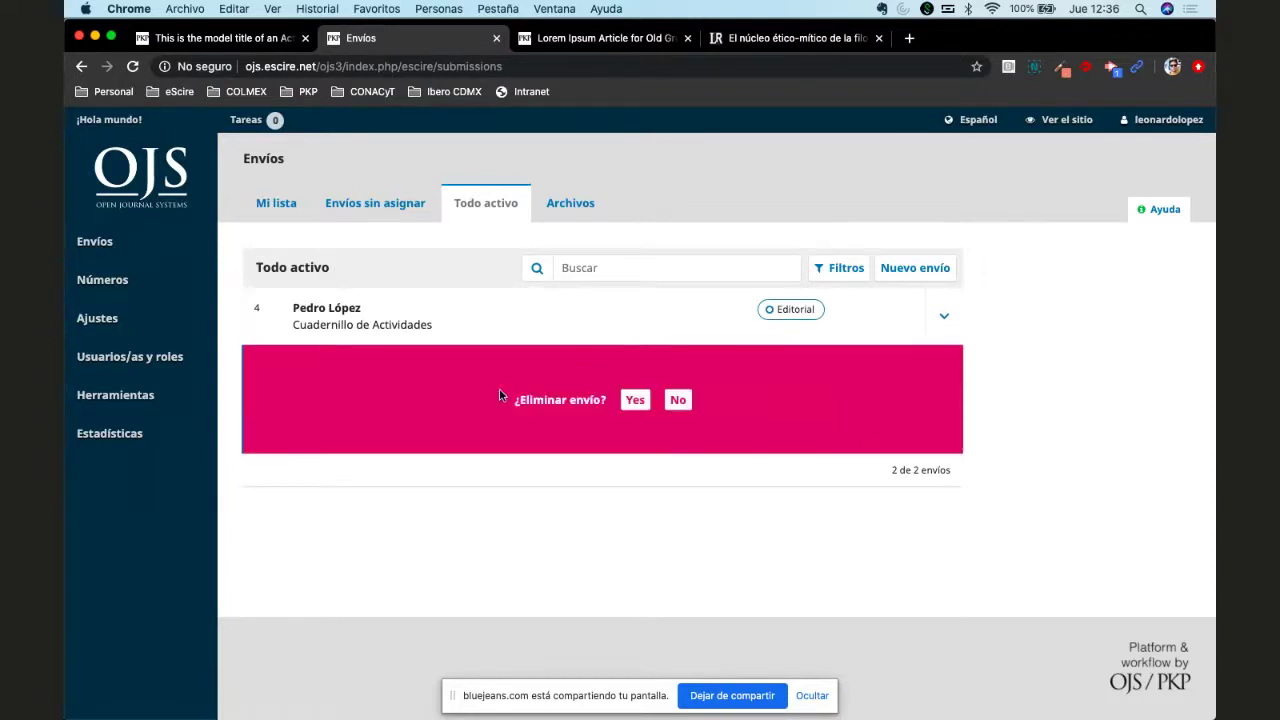
pyautogui.click(628, 408)
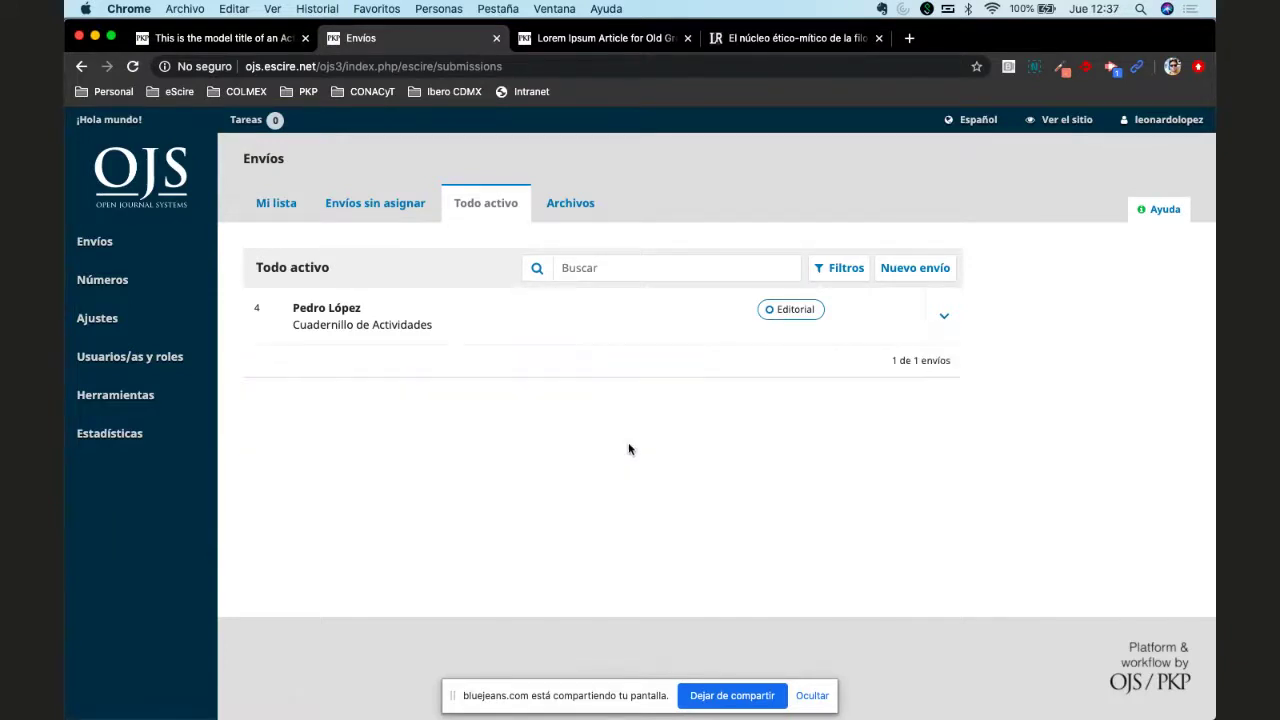
pyautogui.press('super+r')
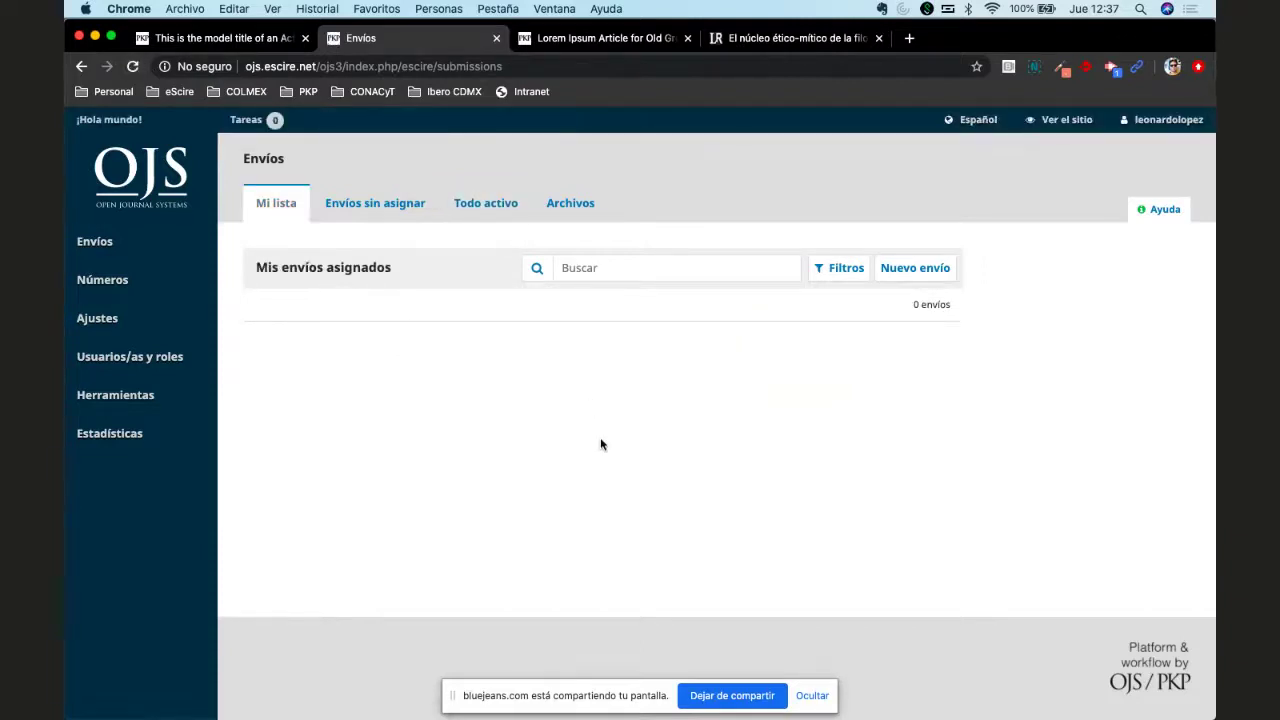
pyautogui.click(484, 204)
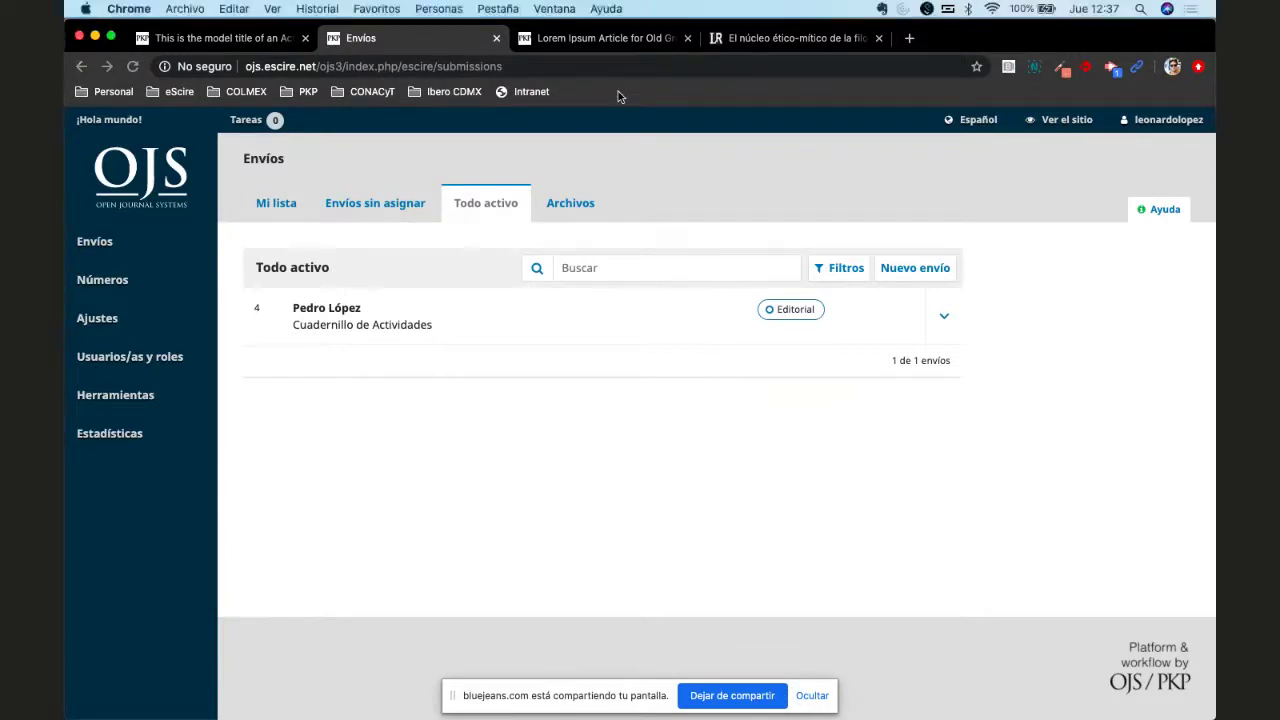
# Step: Open the Old Gregg theme's GitHub repository, visit the demo site linked in its description and return to the repository
pyautogui.click(588, 40)
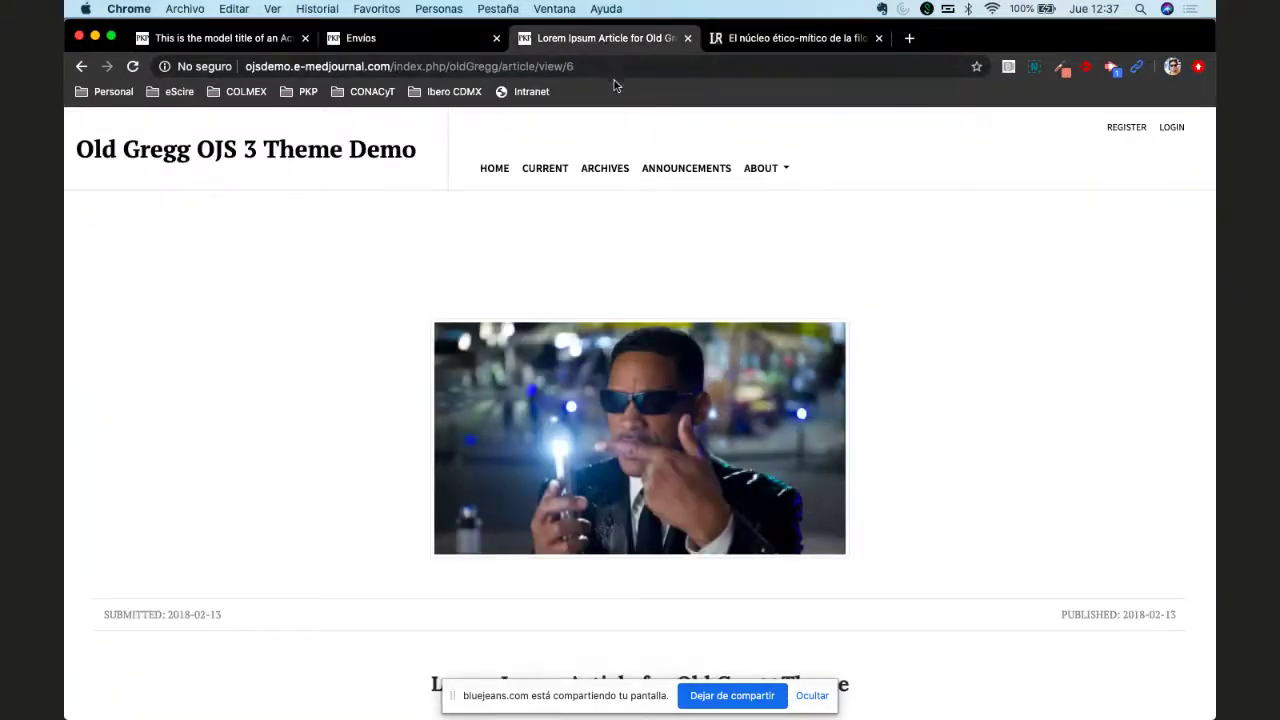
pyautogui.click(81, 67)
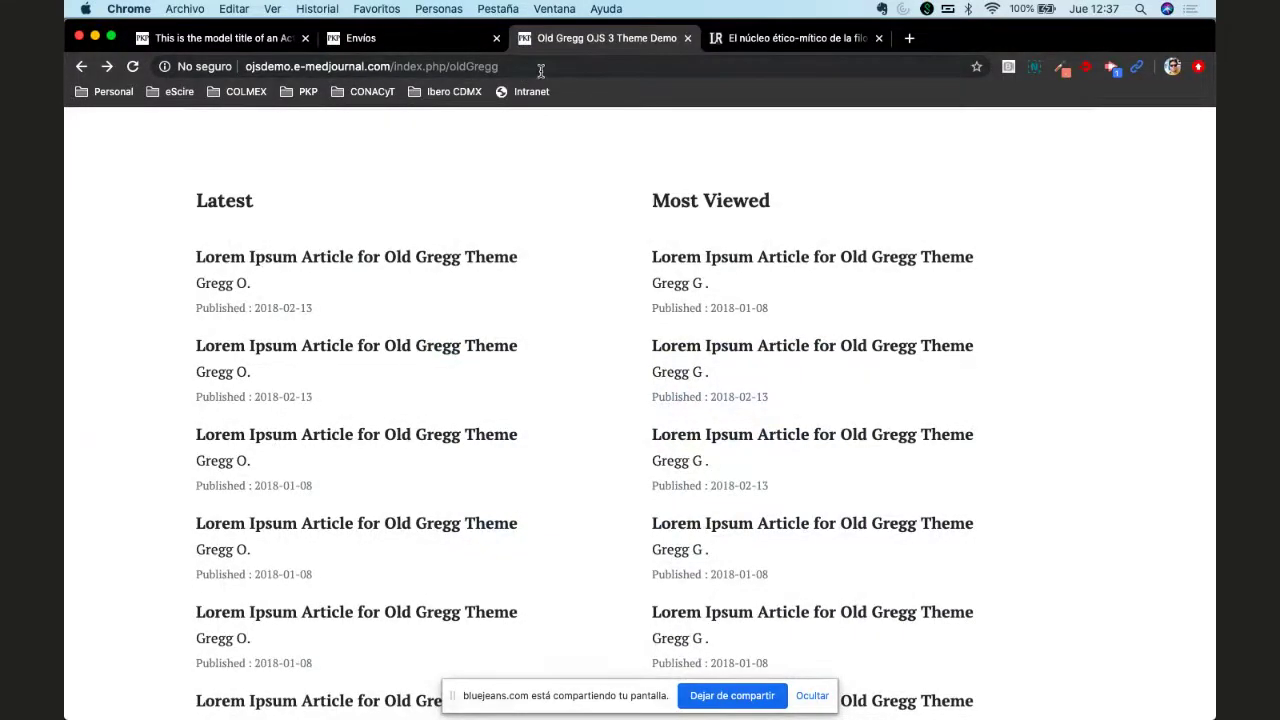
pyautogui.click(106, 66)
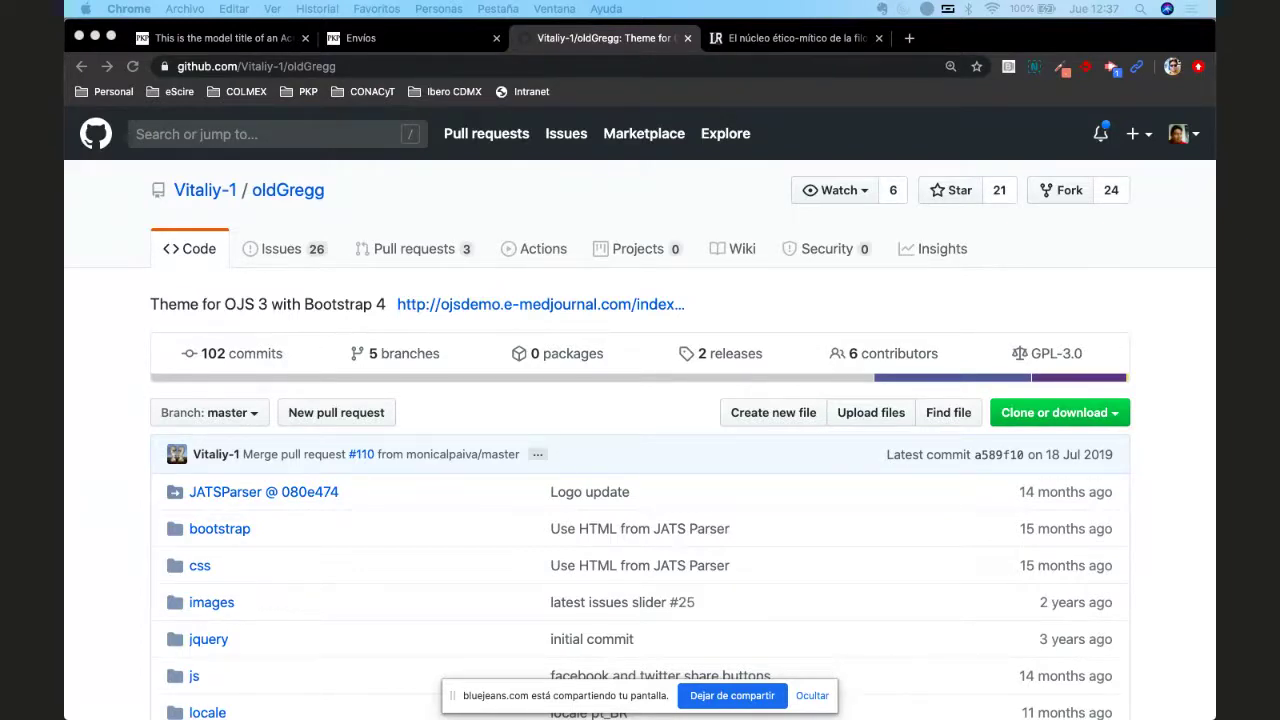
pyautogui.click(830, 292)
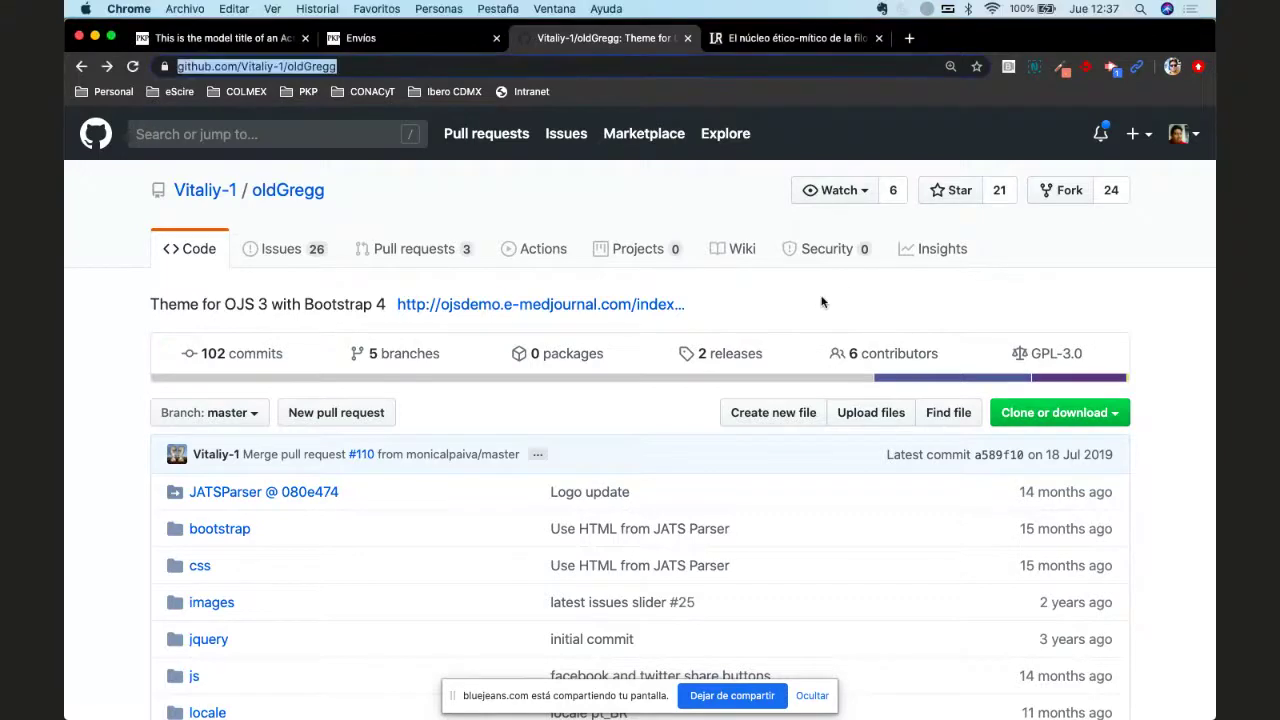
pyautogui.click(549, 306)
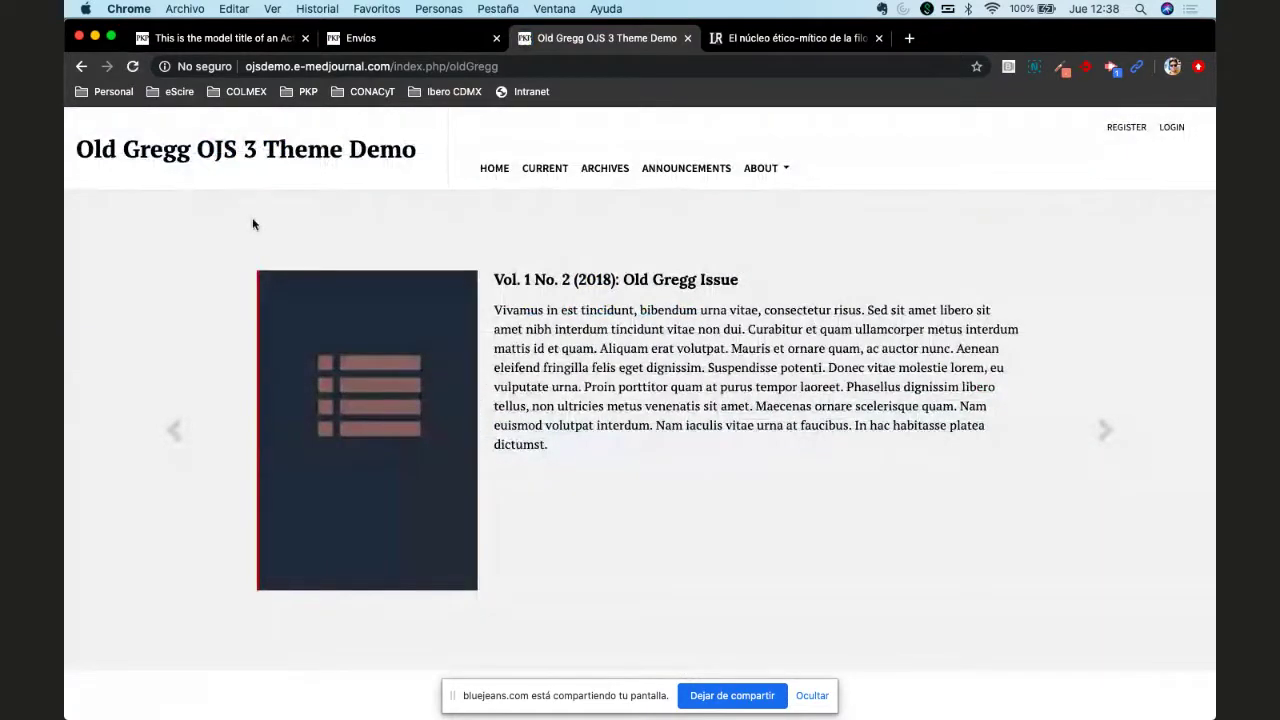
pyautogui.click(81, 67)
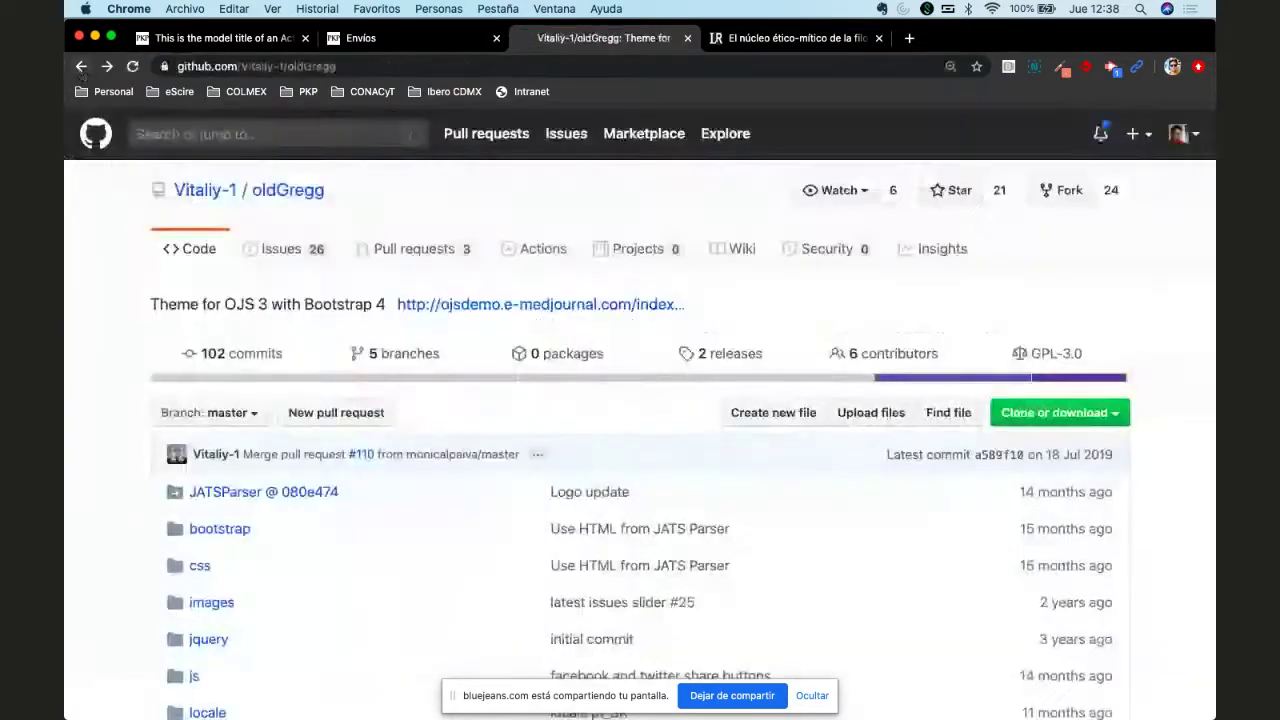
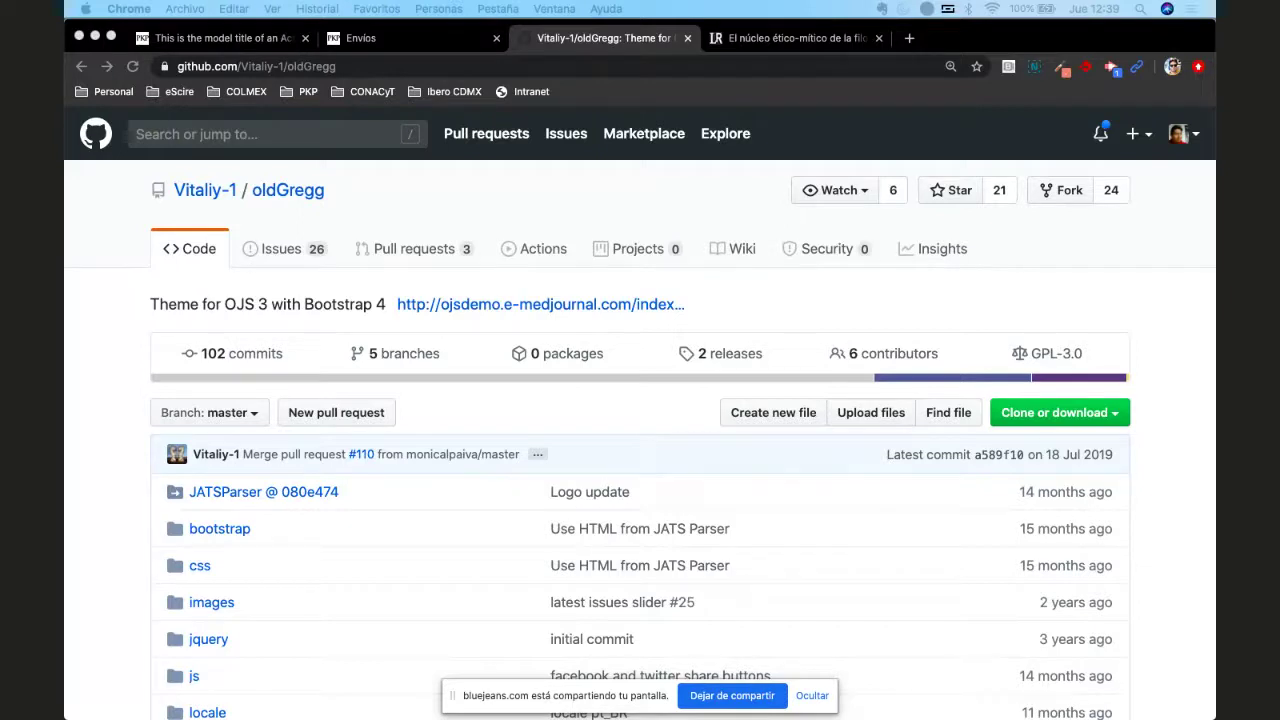
# Step: Search Google for "ojs demo" in a new browser tab and open the OJS 2.4.x (legacy) testdrive from PKP's Demo page
pyautogui.click(909, 38)
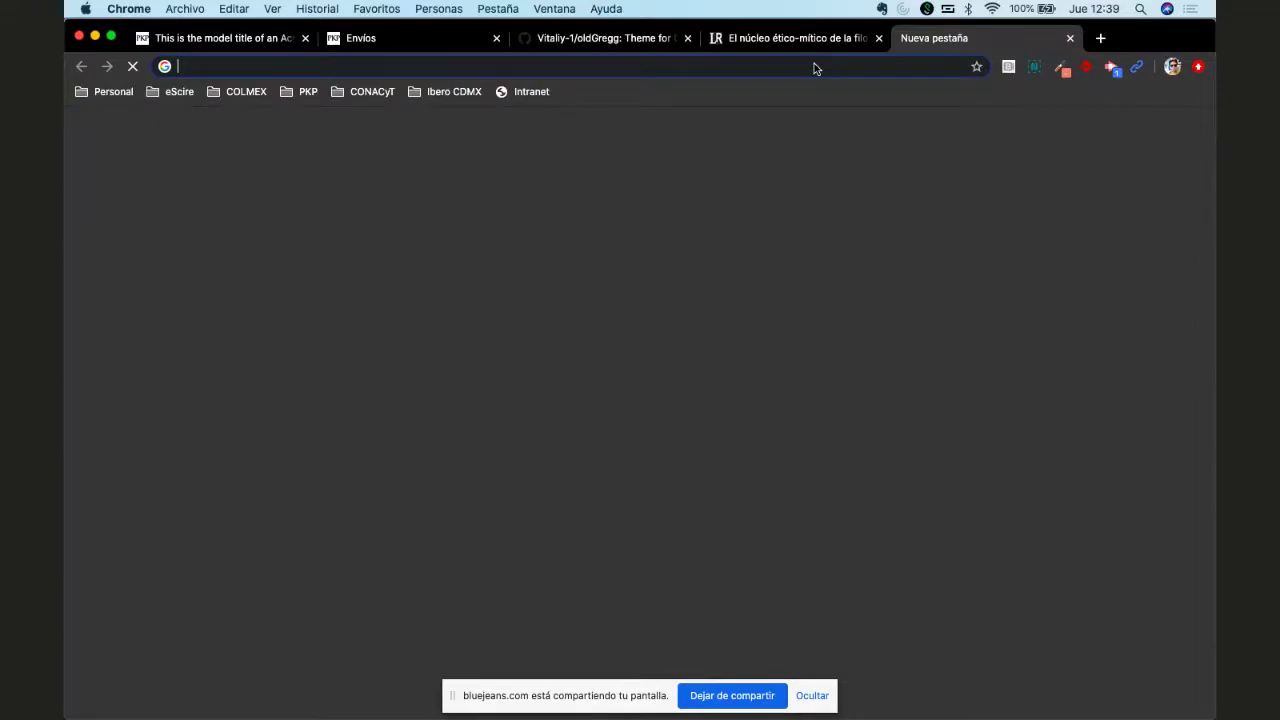
pyautogui.write('ojs demo')
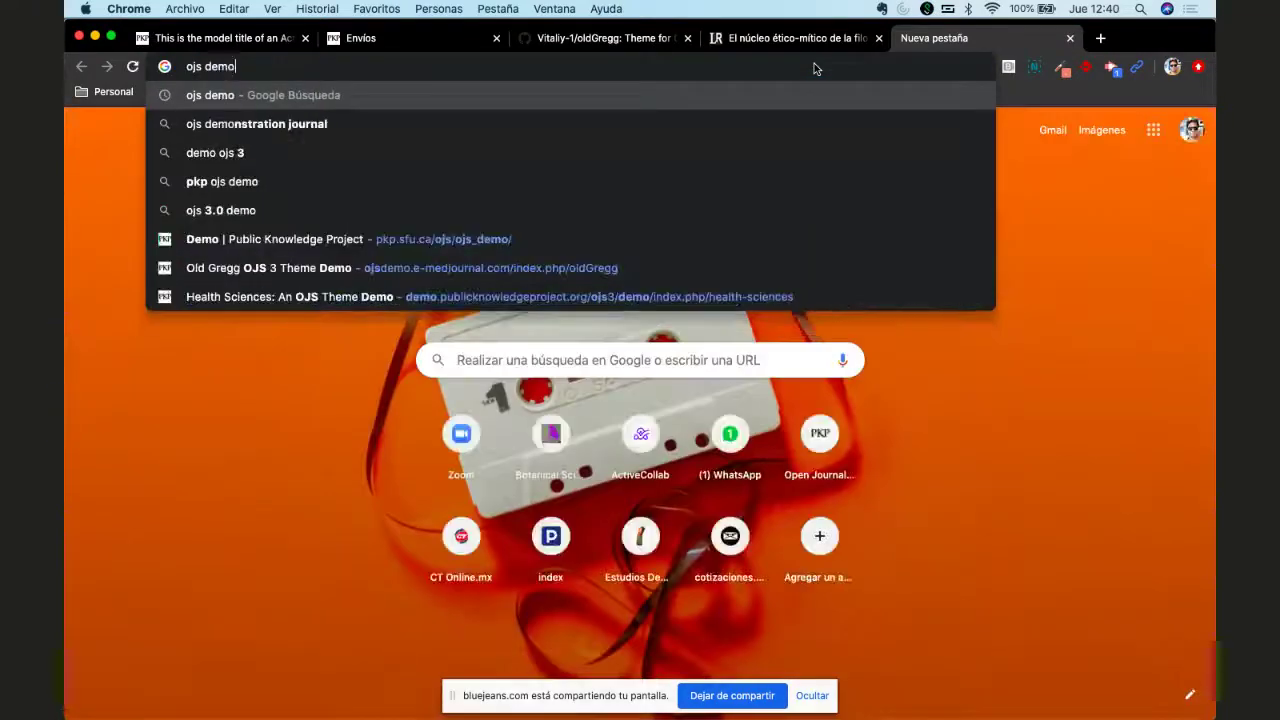
pyautogui.press('Return')
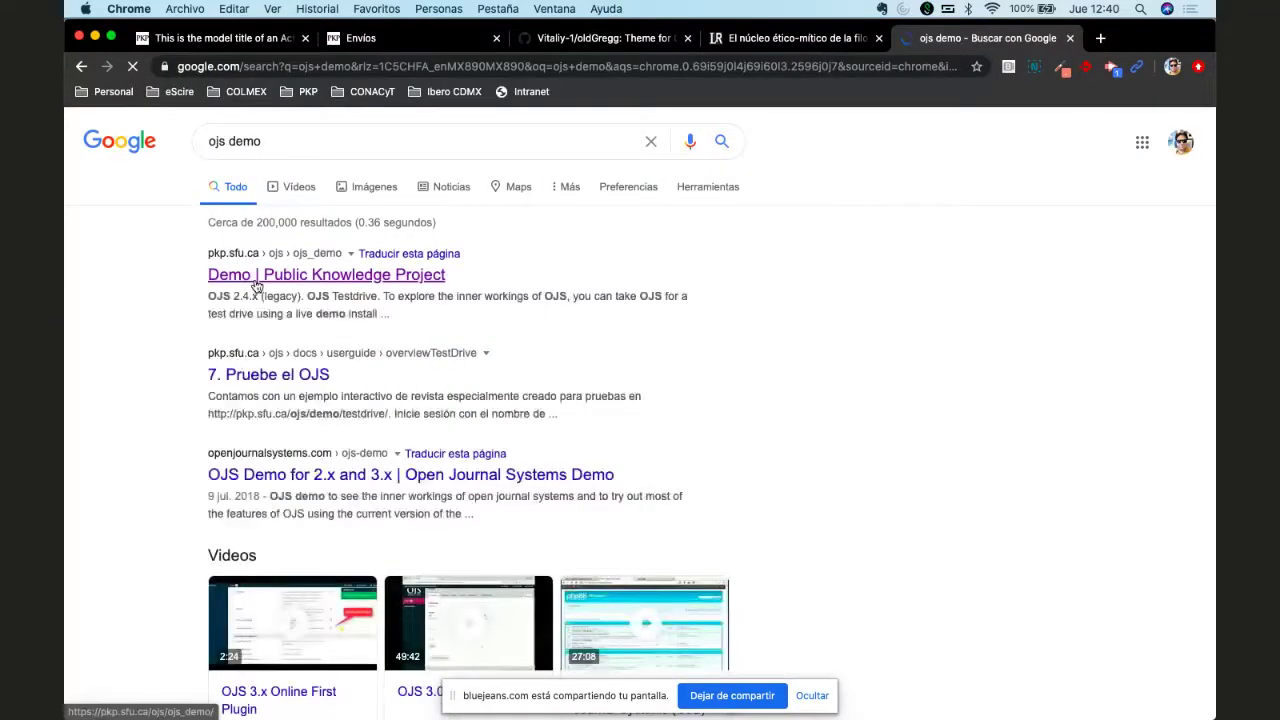
pyautogui.click(285, 280)
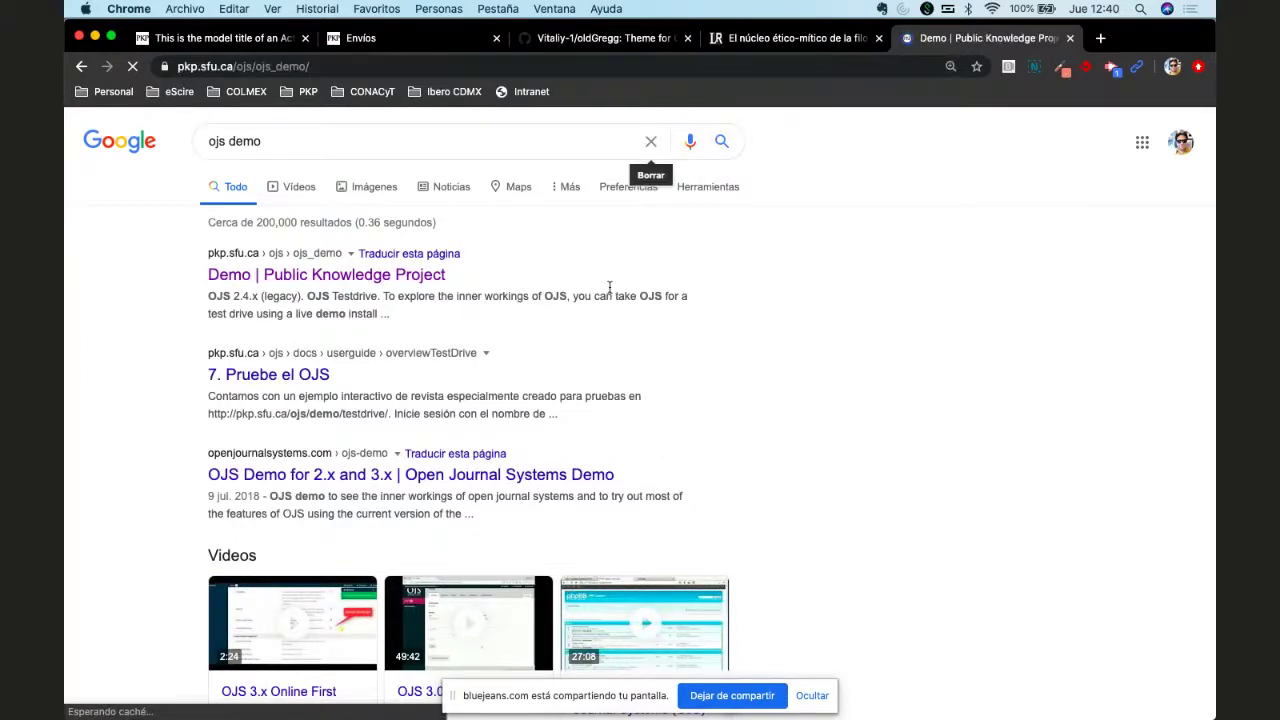
pyautogui.scroll(-4, 366, 334)
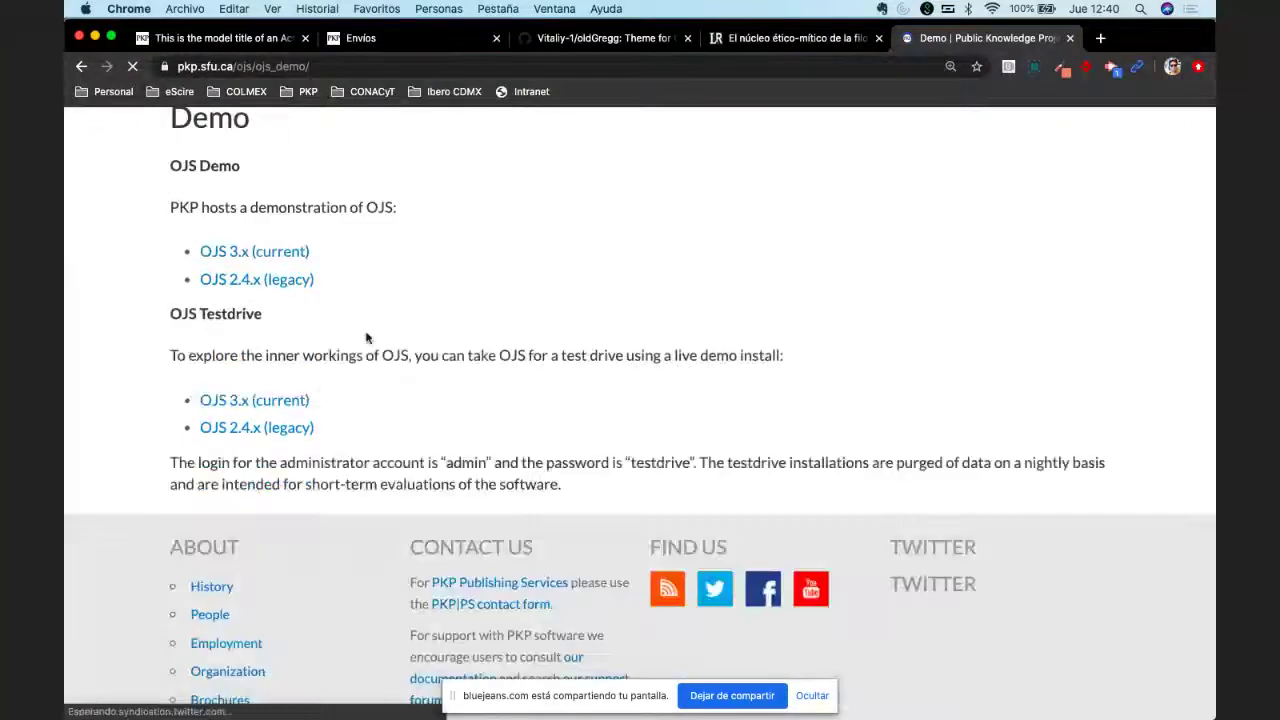
pyautogui.click(244, 428)
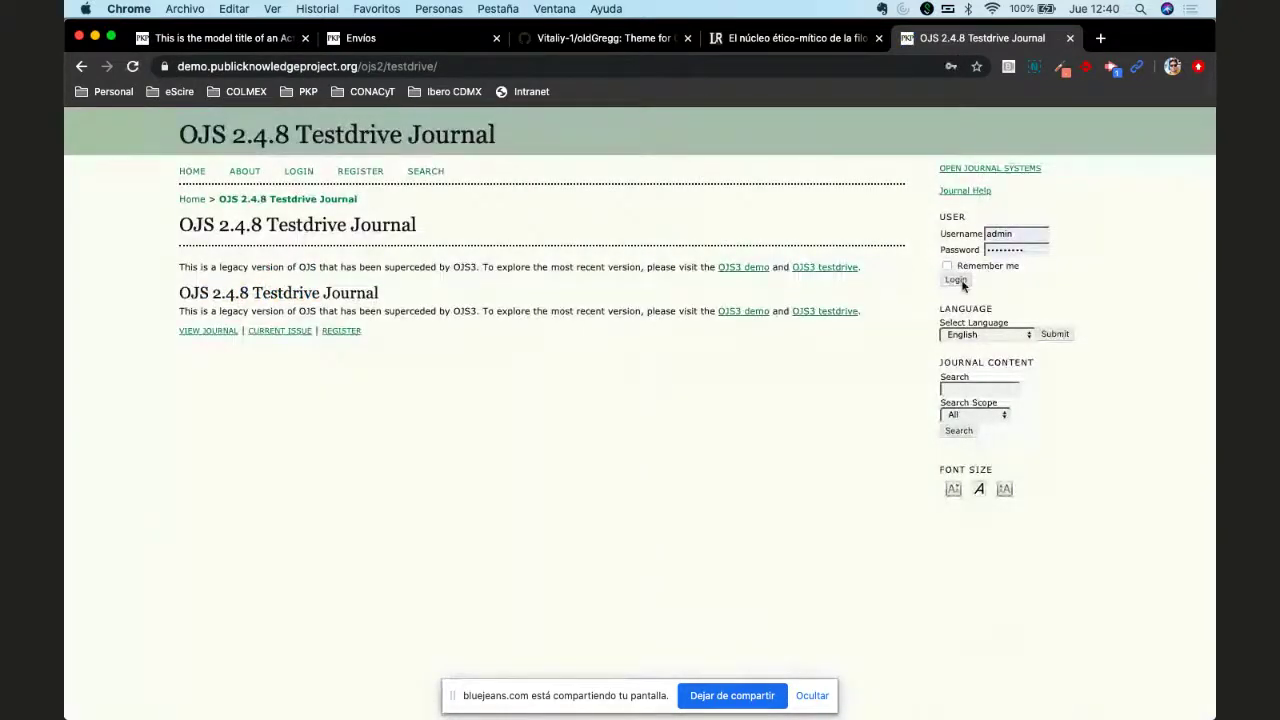
# Step: Log in to the OJS 2.4.8 Testdrive Journal as admin and view its Journal Management page at 150% zoom
pyautogui.click(955, 281)
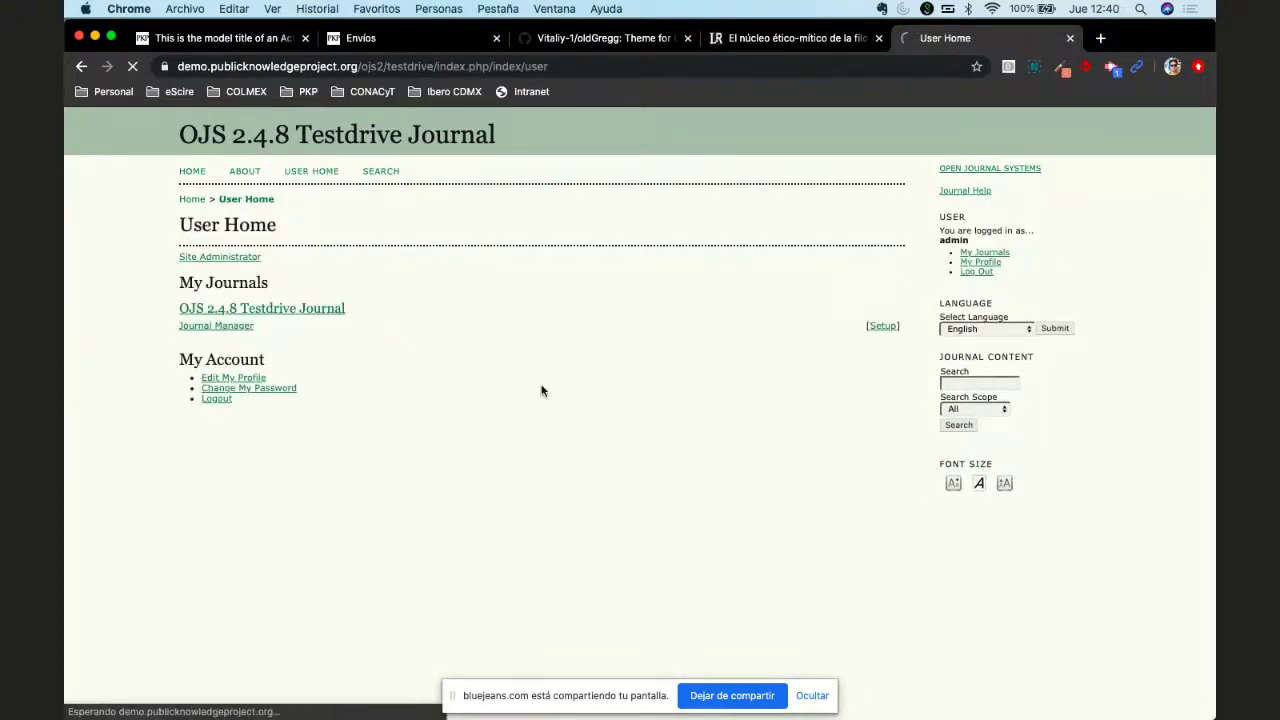
pyautogui.press('super+plus')
pyautogui.press('super+plus')
pyautogui.press('super+plus')
pyautogui.scroll(-2, 576, 363)
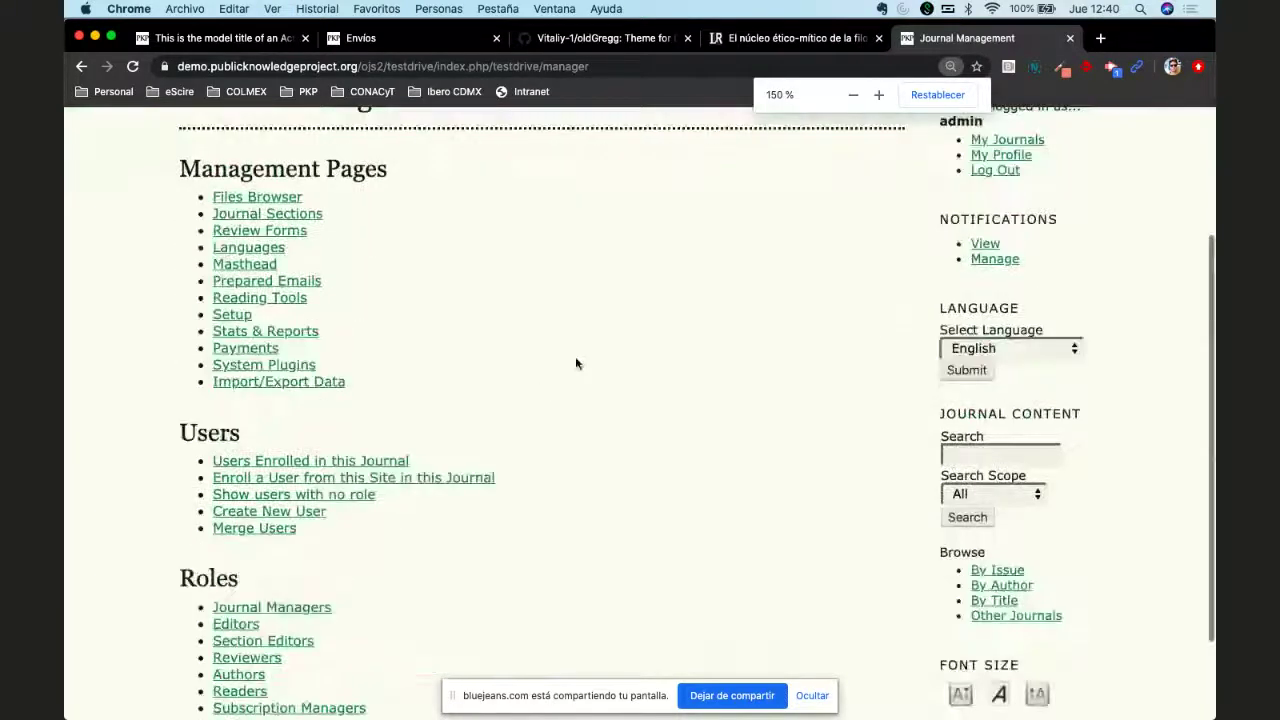
pyautogui.click(994, 356)
pyautogui.click(861, 364)
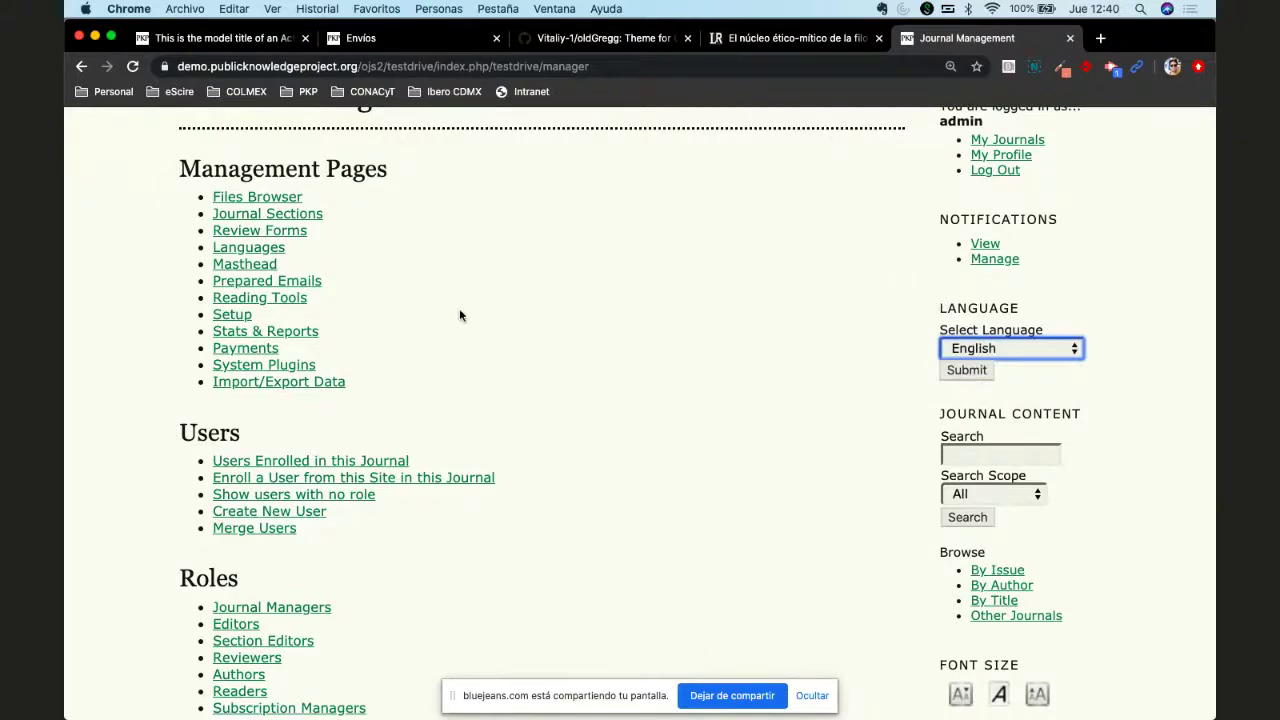
# Step: Open the Details step of the journal's Setup and examine its sections, from general information to sponsoring organizations
pyautogui.click(232, 314)
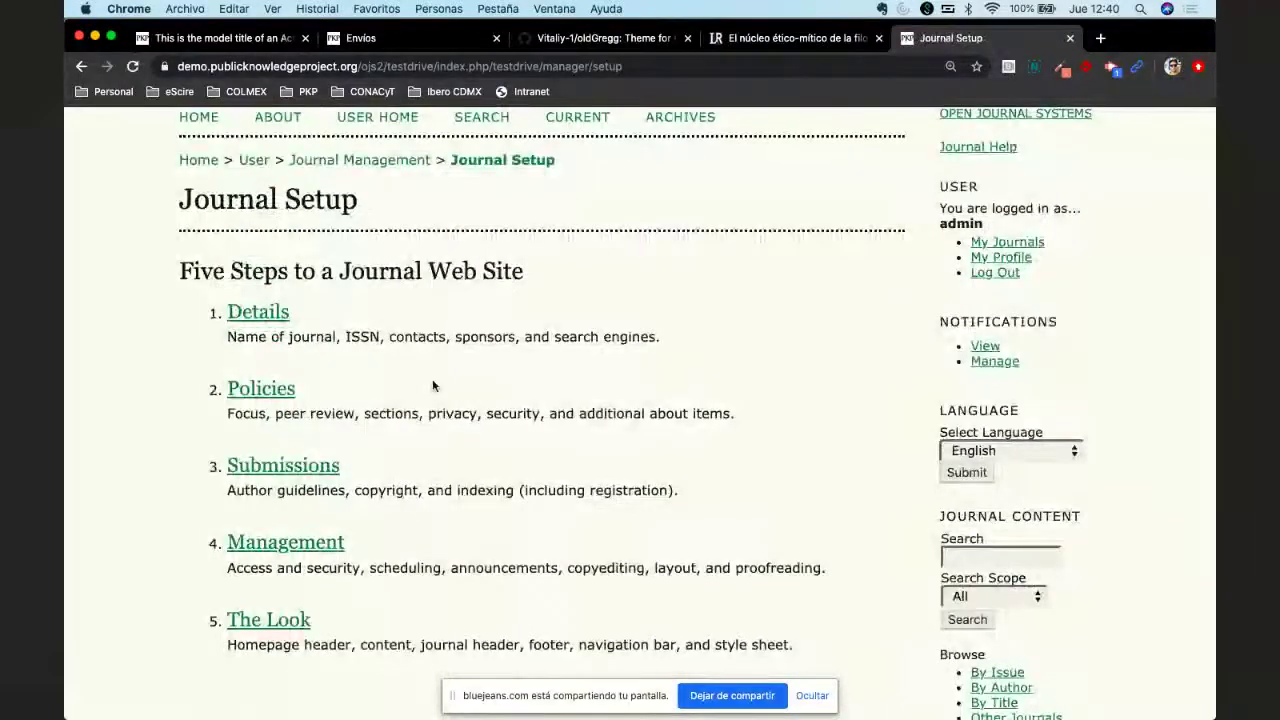
pyautogui.click(262, 313)
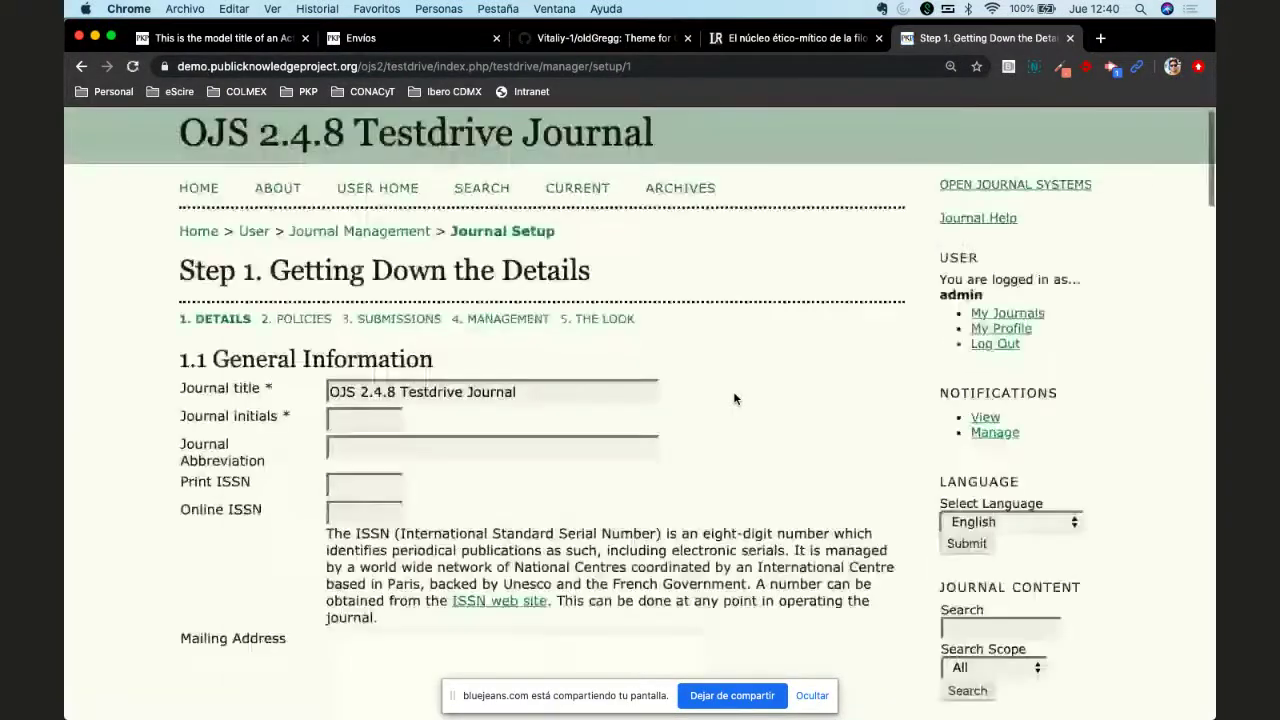
pyautogui.scroll(-5, 734, 399)
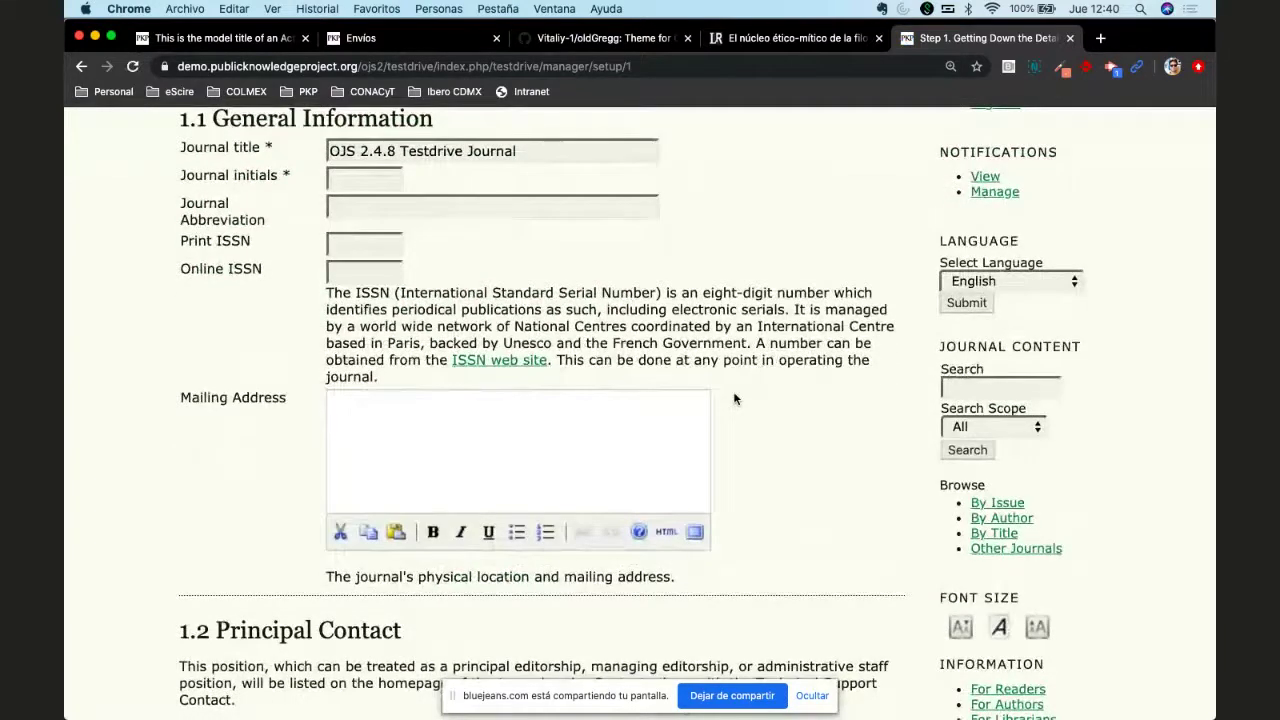
pyautogui.scroll(-15, 827, 462)
pyautogui.scroll(-10, 827, 462)
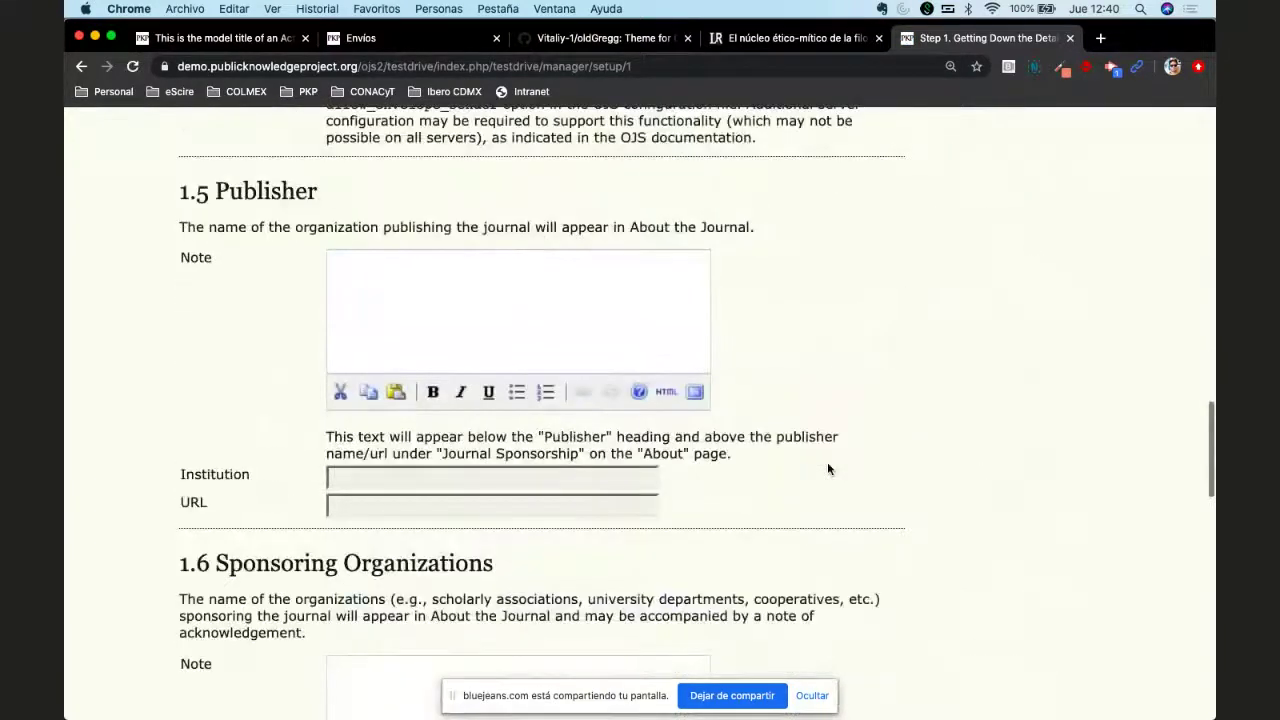
pyautogui.scroll(20, 827, 462)
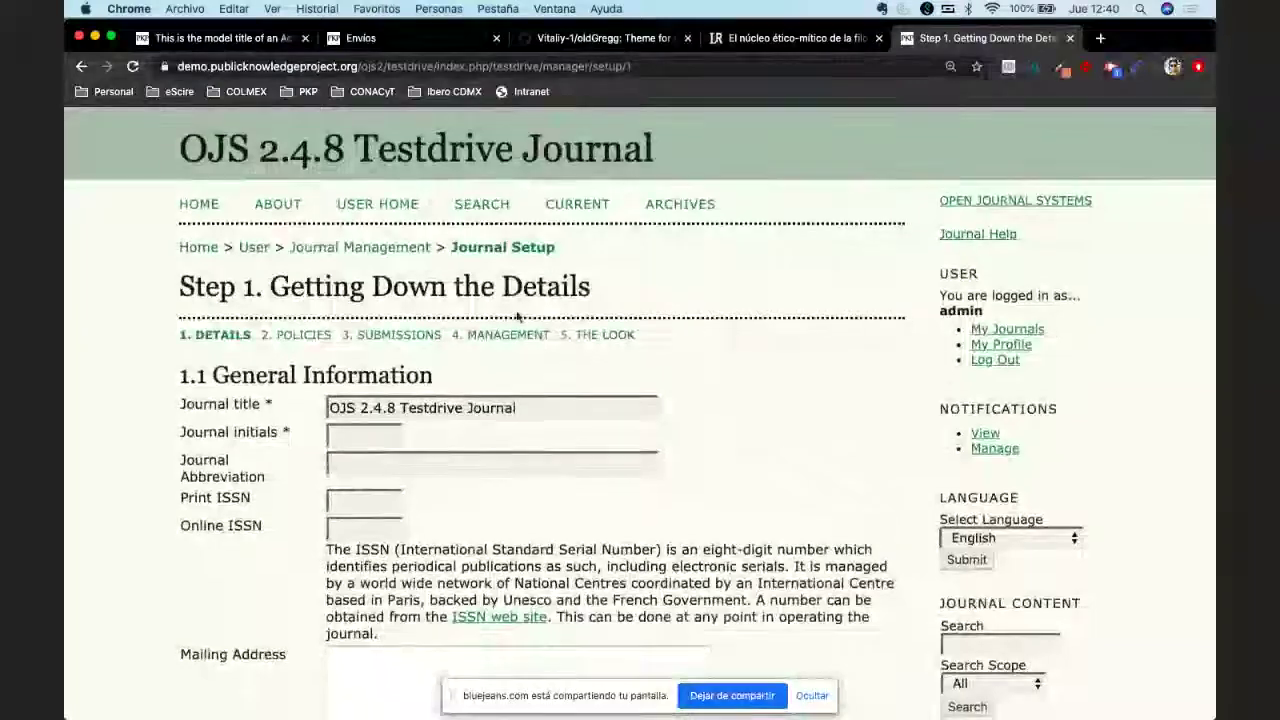
# Step: Open The Look step of the journal's Setup and examine its sections, from homepage header to list settings
pyautogui.click(597, 335)
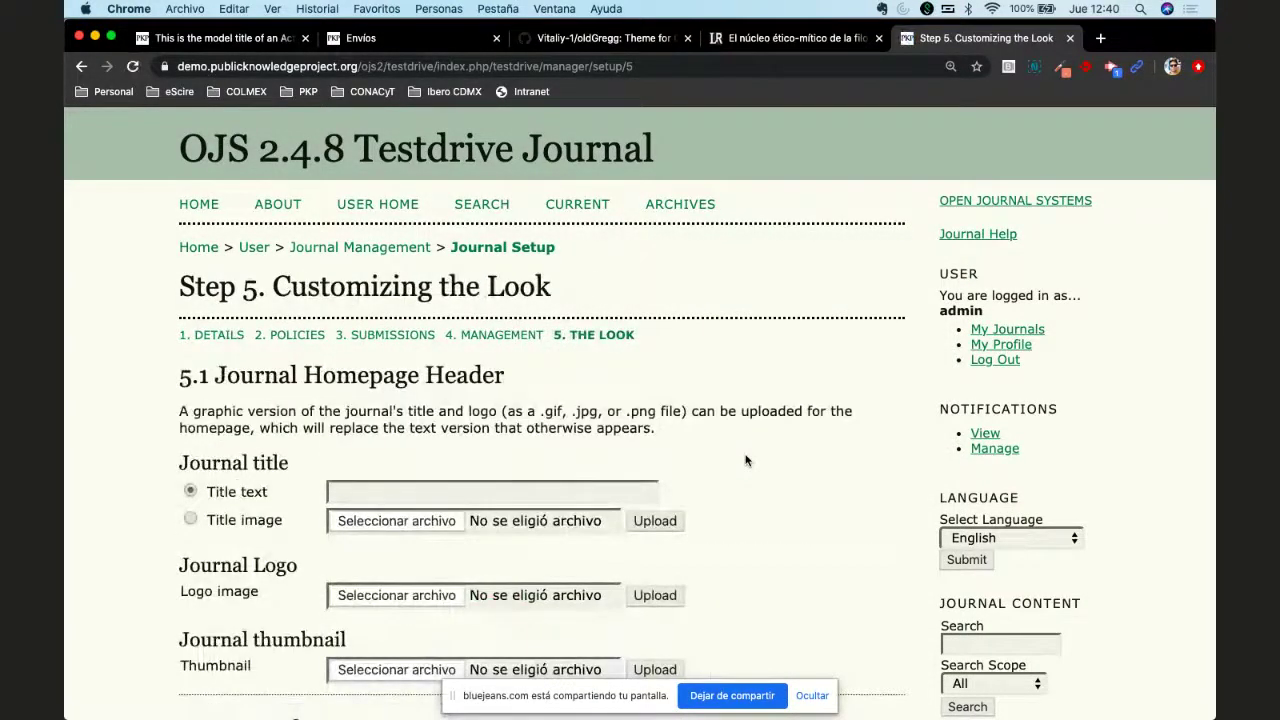
pyautogui.scroll(-10, 745, 460)
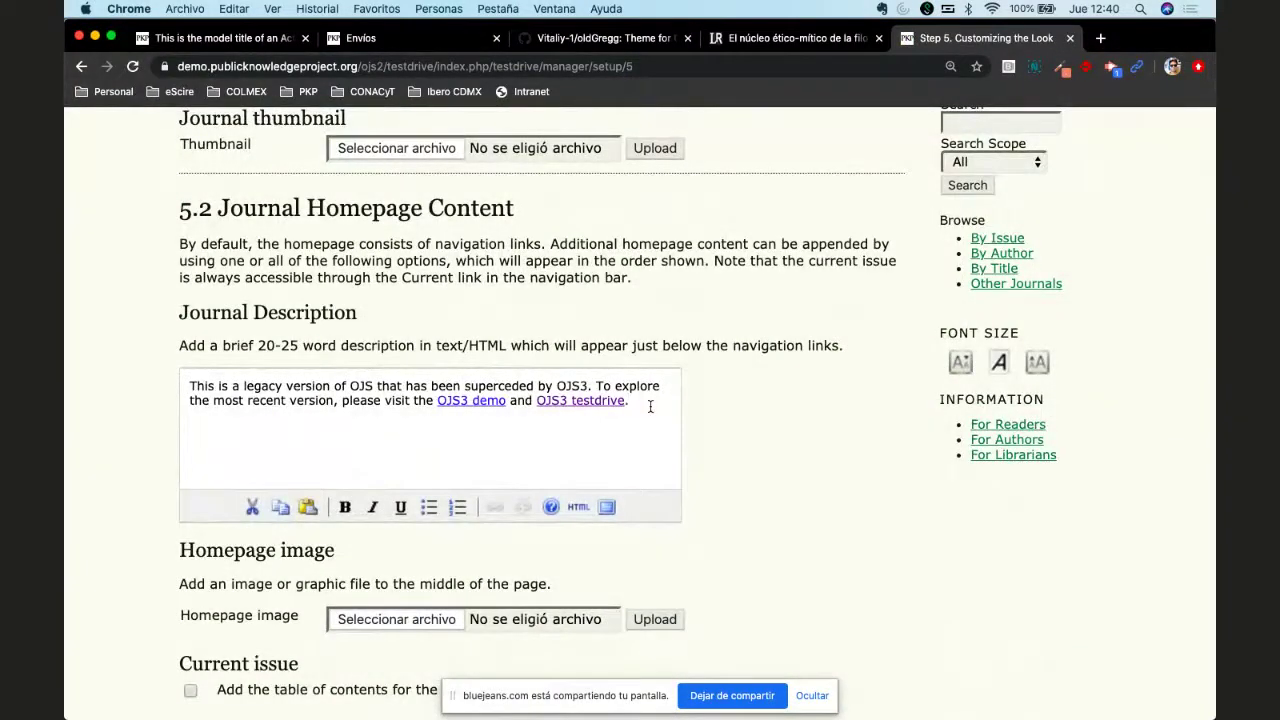
pyautogui.scroll(-5, 761, 506)
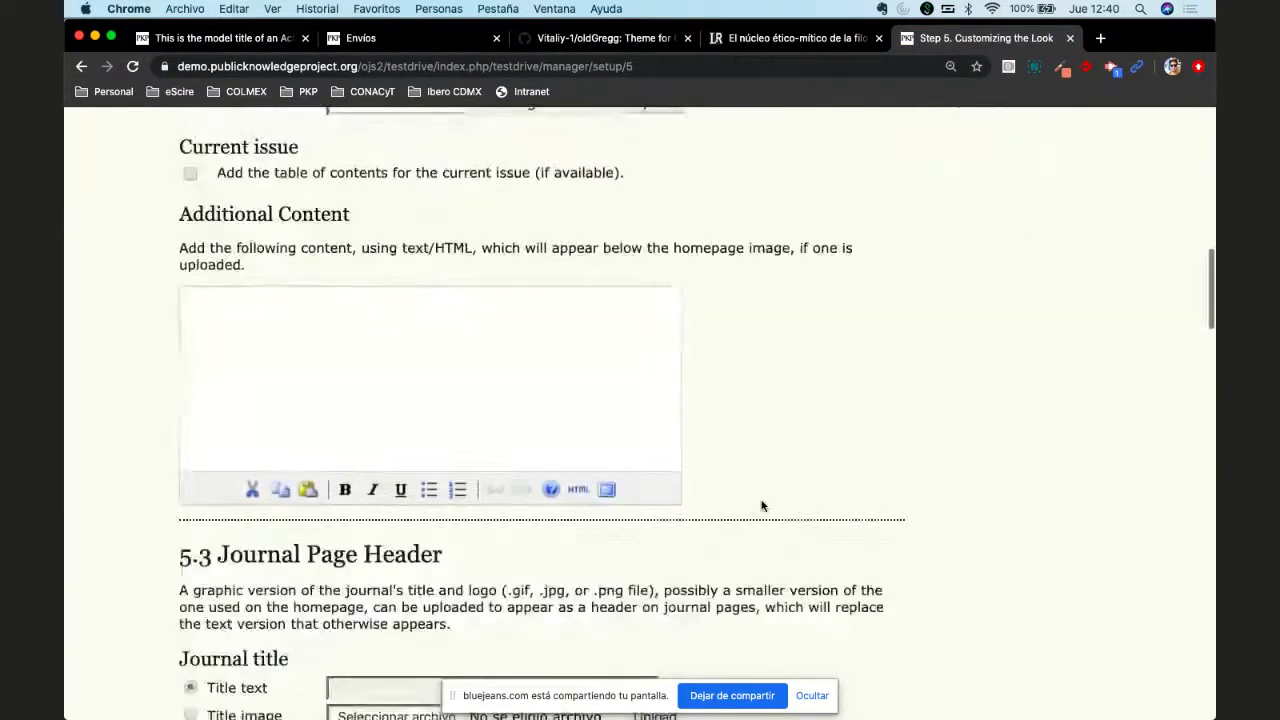
pyautogui.scroll(-5, 829, 505)
pyautogui.scroll(-5, 829, 505)
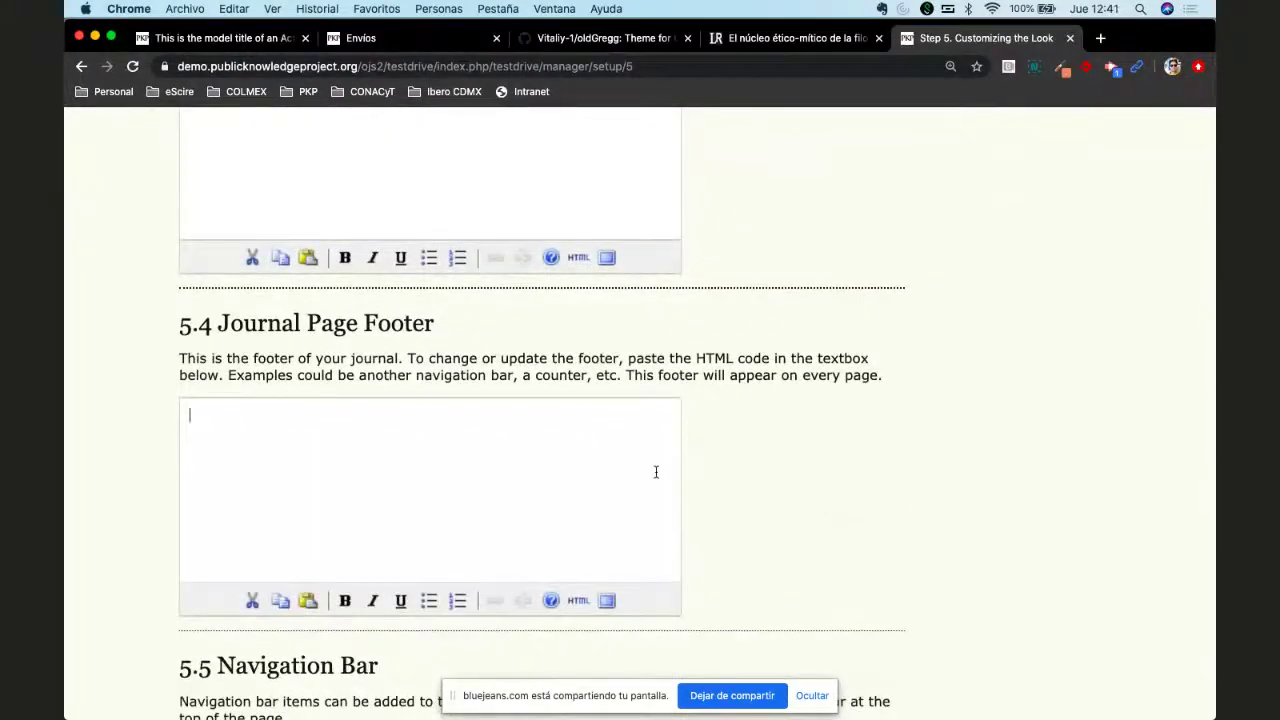
pyautogui.scroll(-2, 754, 493)
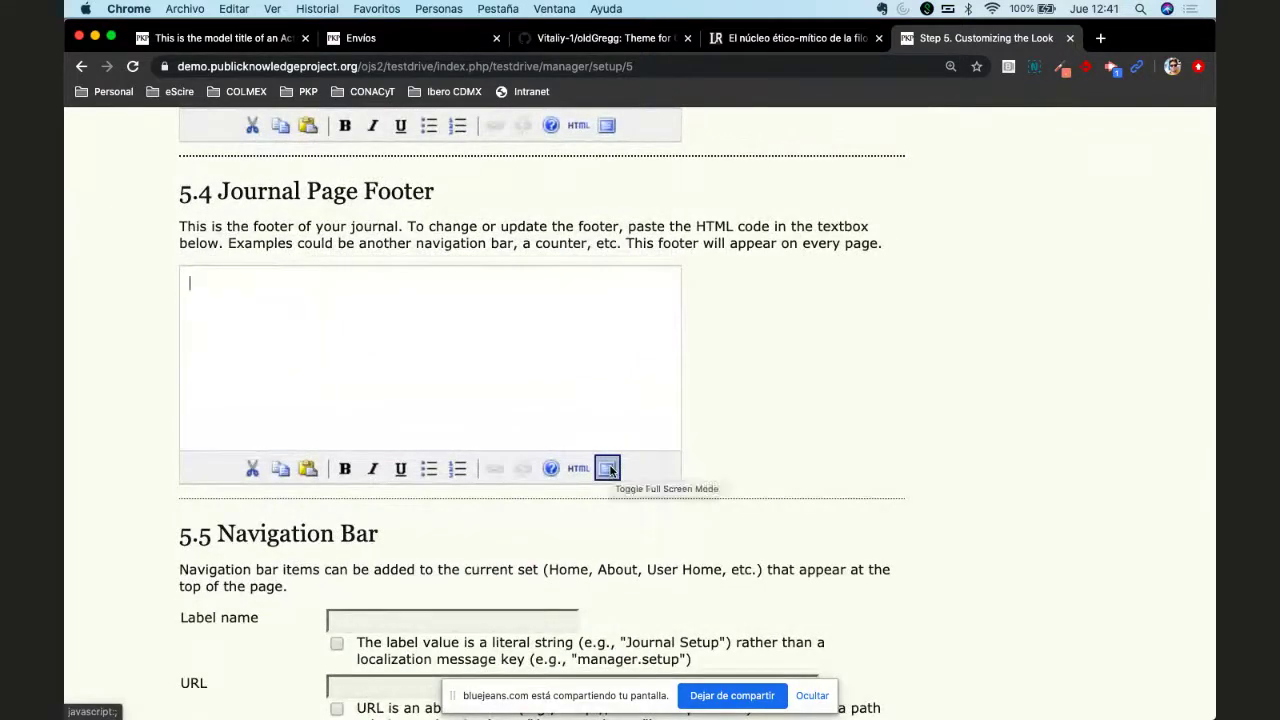
pyautogui.scroll(-5, 825, 440)
pyautogui.scroll(-9, 825, 440)
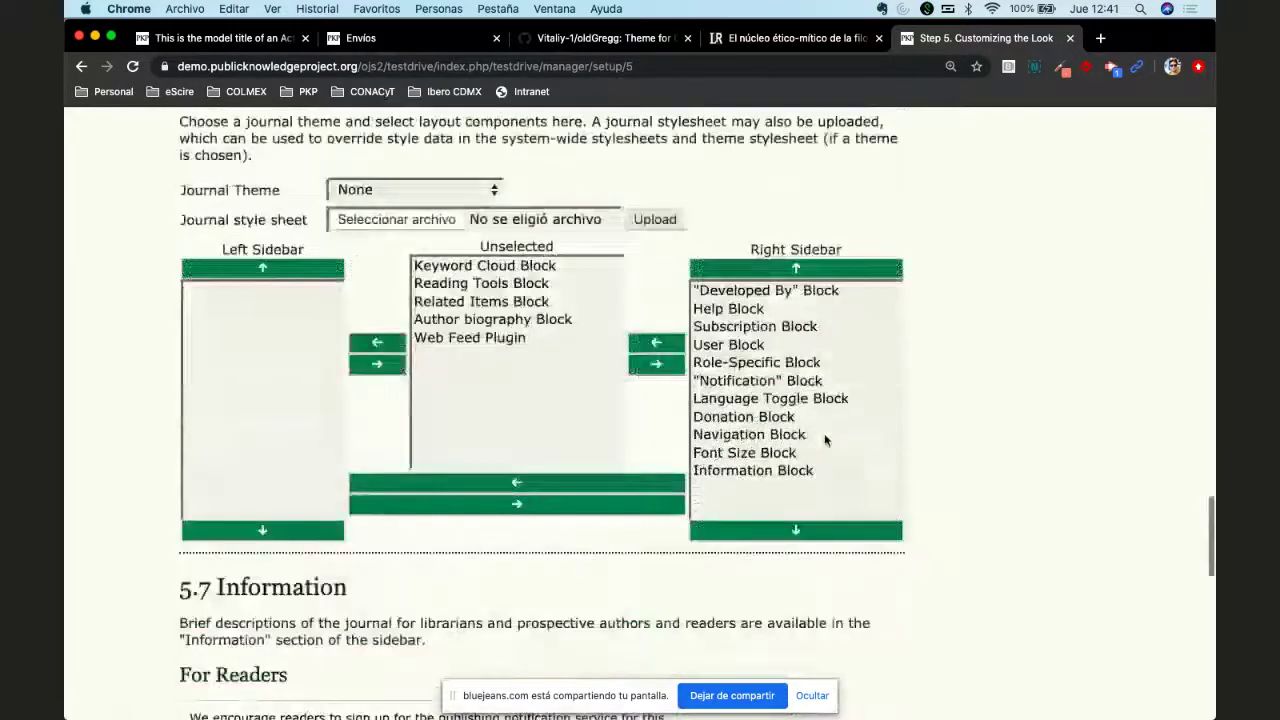
pyautogui.scroll(-9, 825, 440)
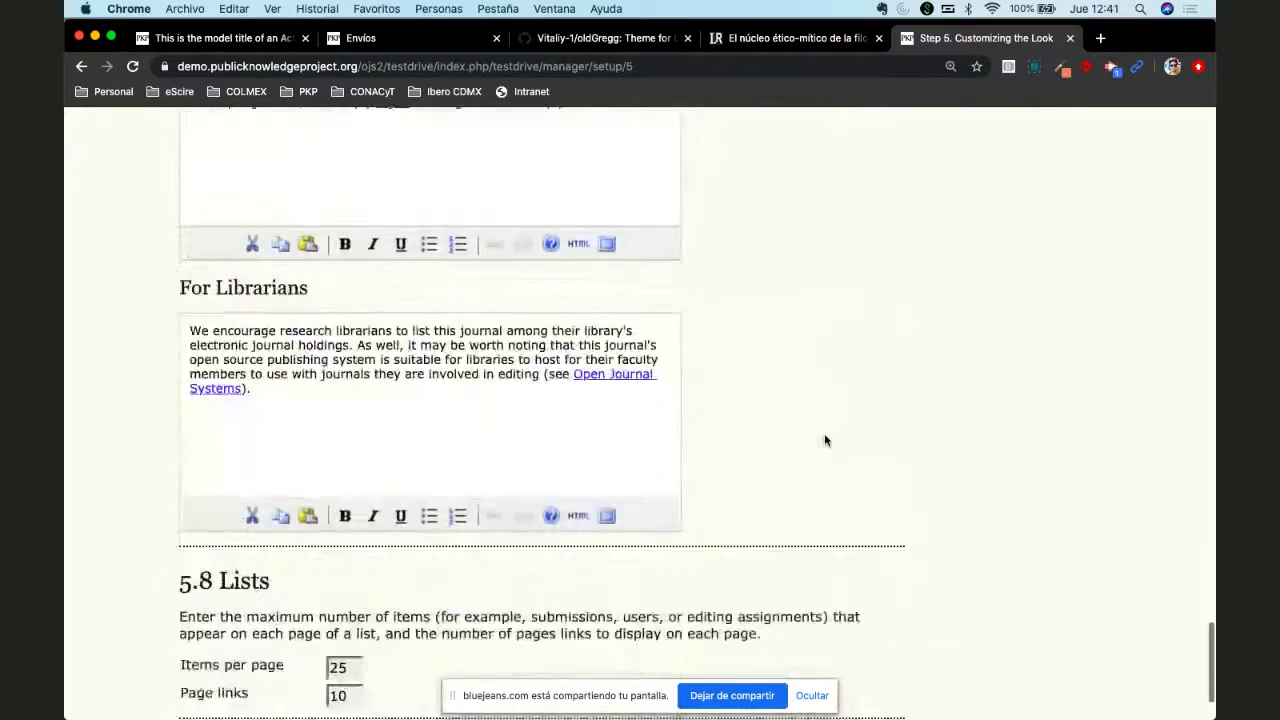
pyautogui.scroll(20, 825, 440)
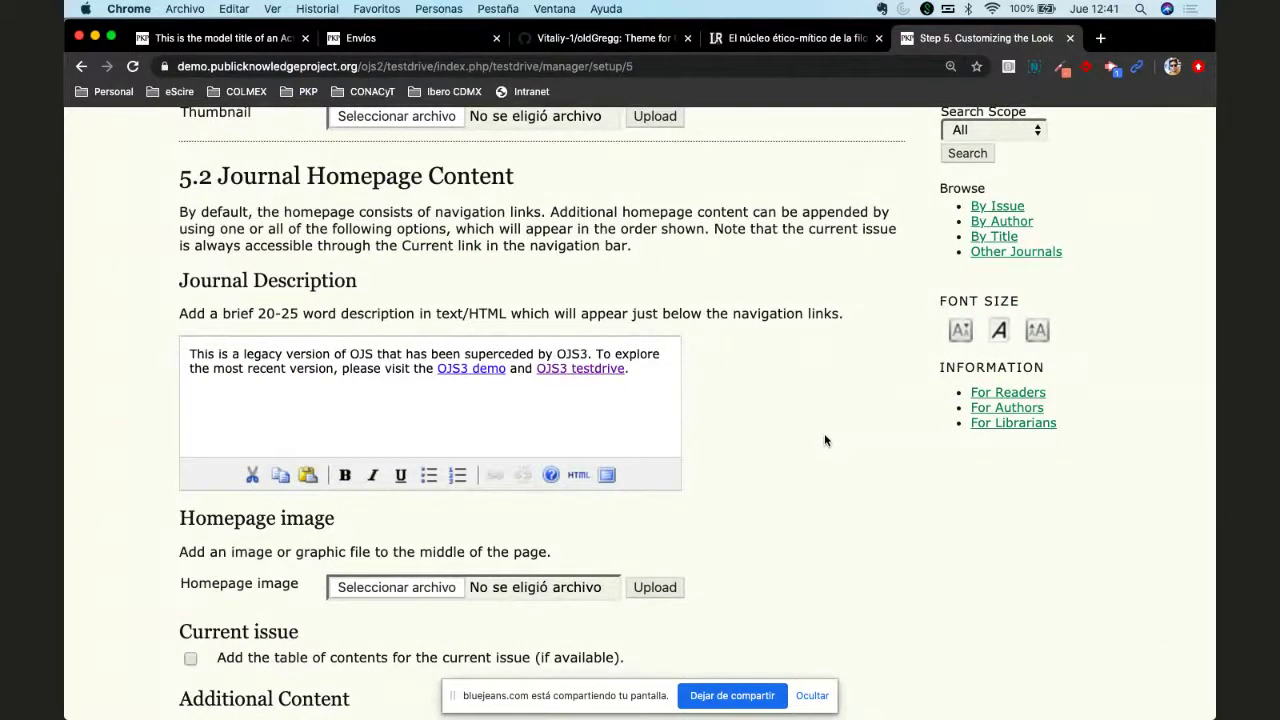
pyautogui.scroll(6, 825, 440)
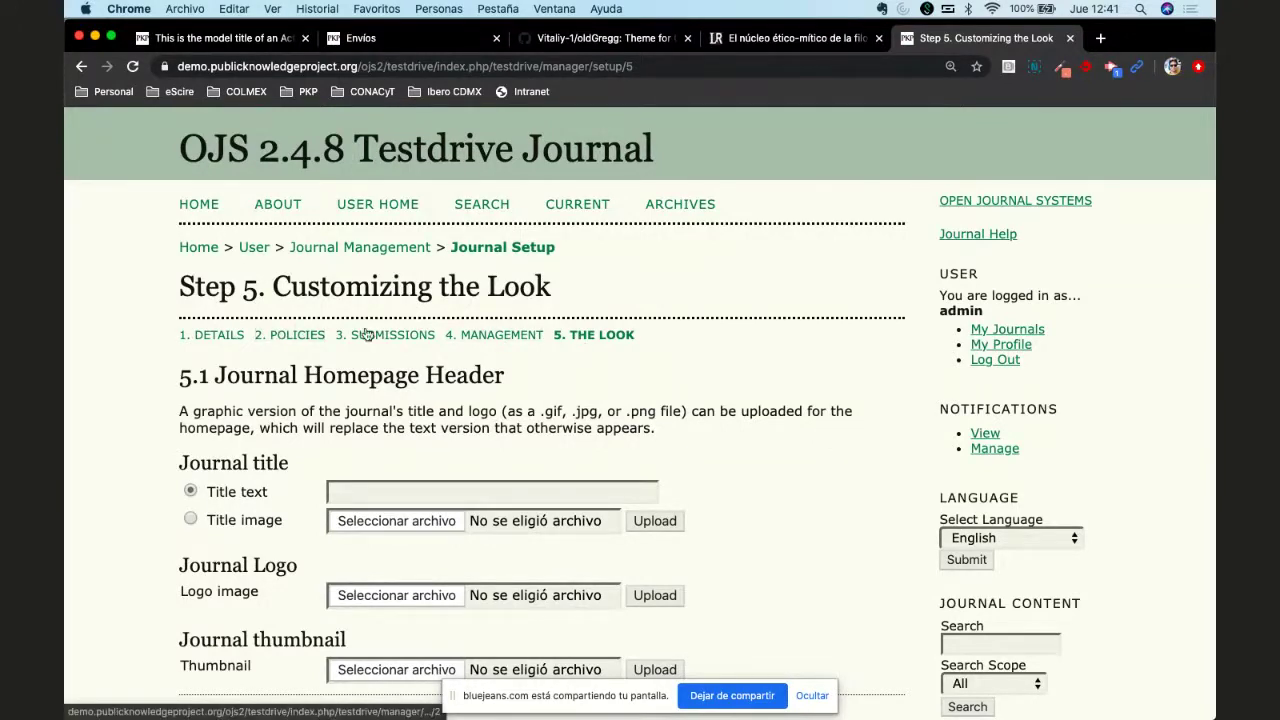
# Step: Open the Policies step of the journal's Setup and examine its sections, from focus and scope to potential reviewer database
pyautogui.click(298, 336)
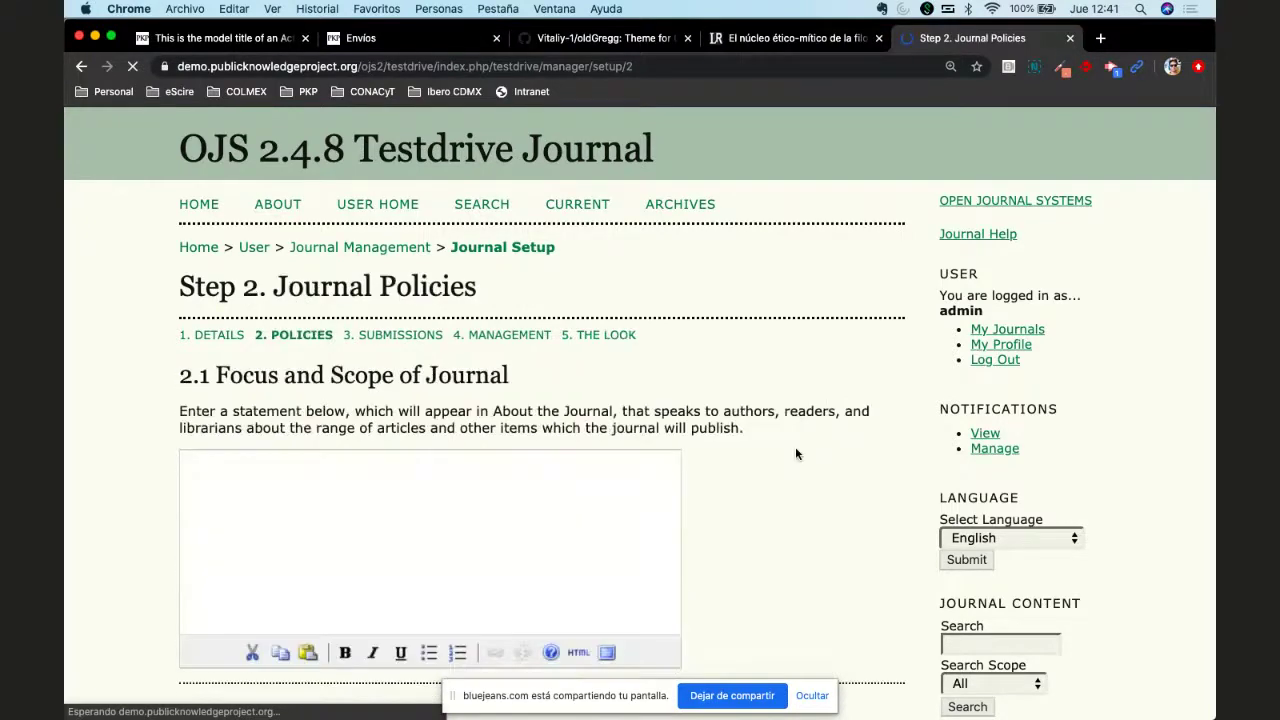
pyautogui.scroll(-3, 795, 452)
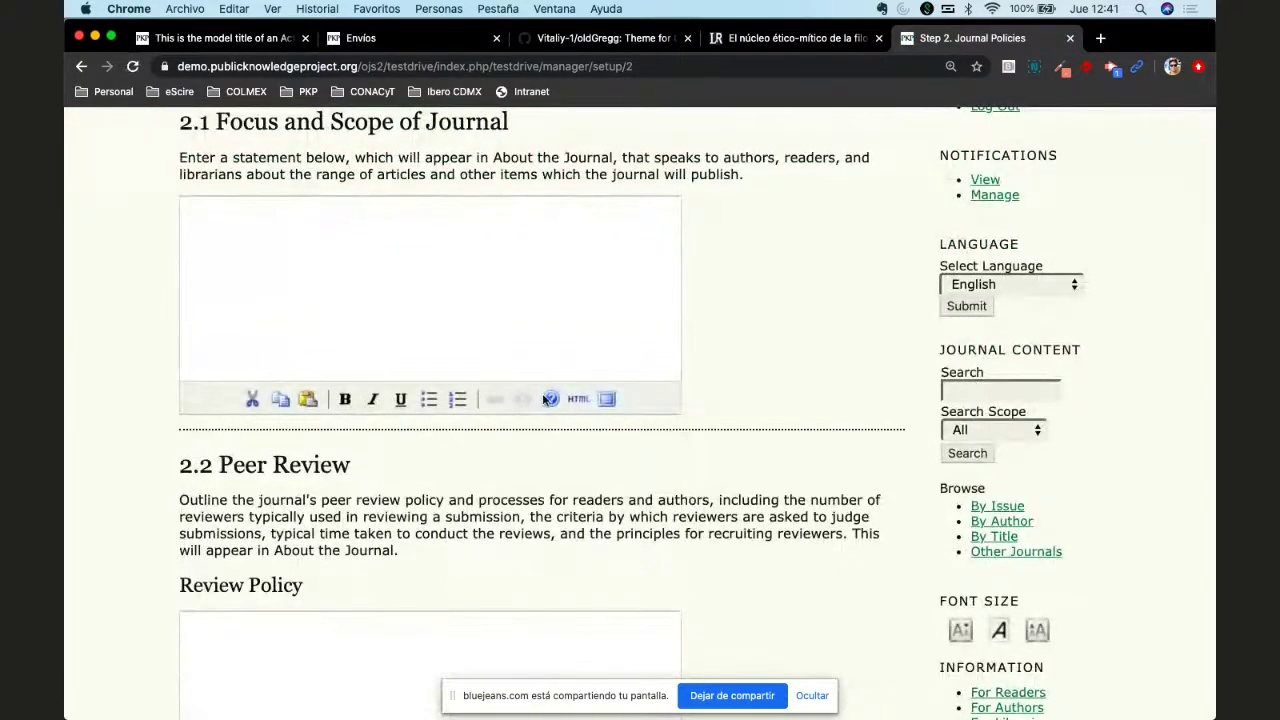
pyautogui.scroll(-15, 825, 445)
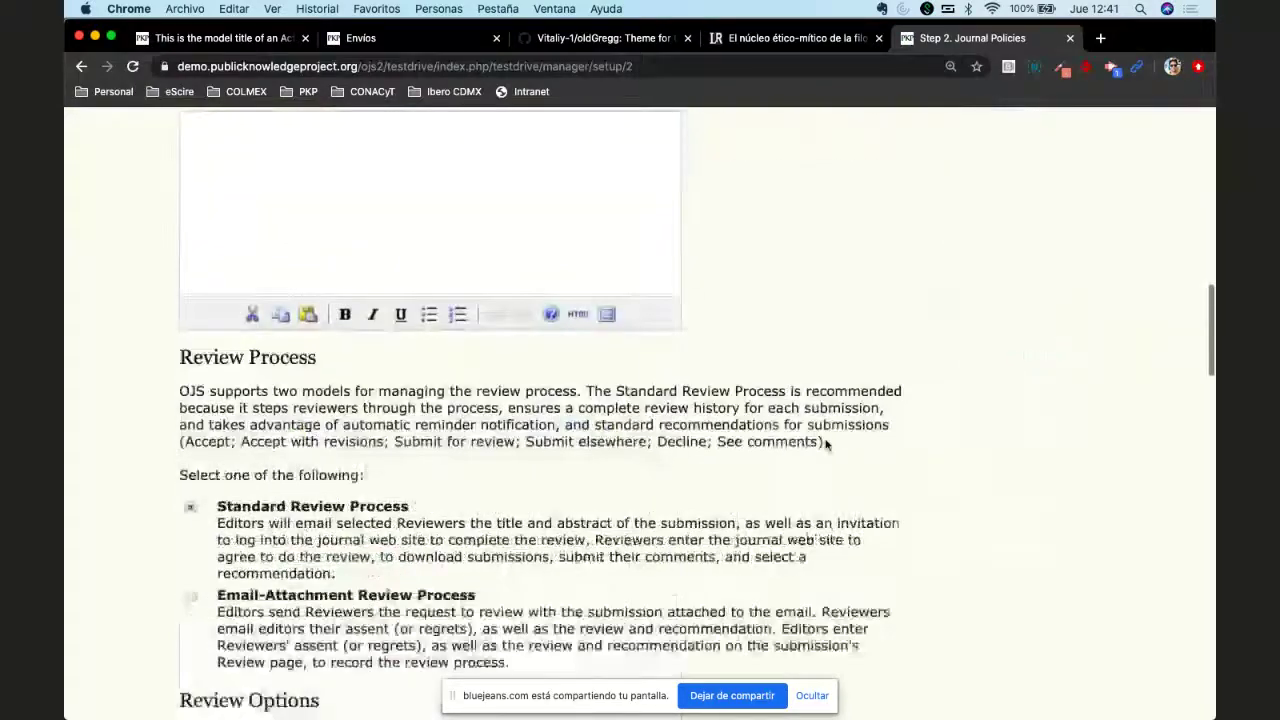
pyautogui.scroll(-10, 825, 440)
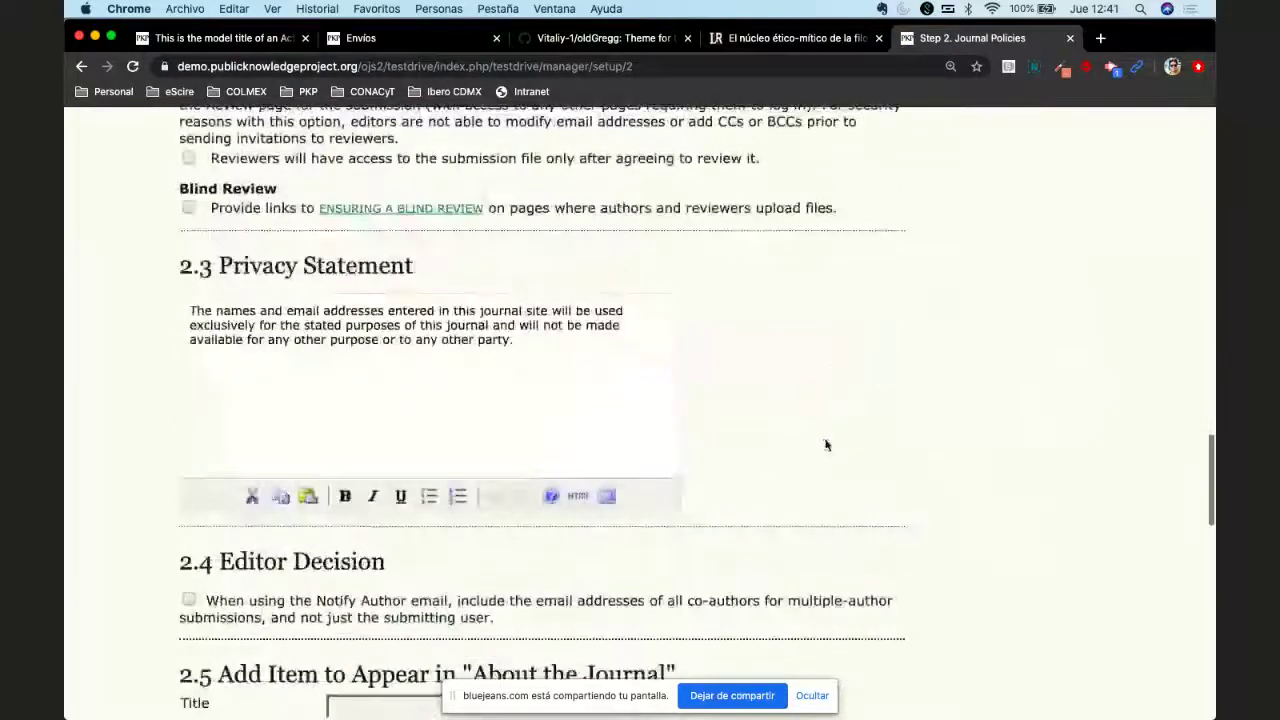
pyautogui.scroll(-8, 826, 445)
pyautogui.scroll(-10, 825, 445)
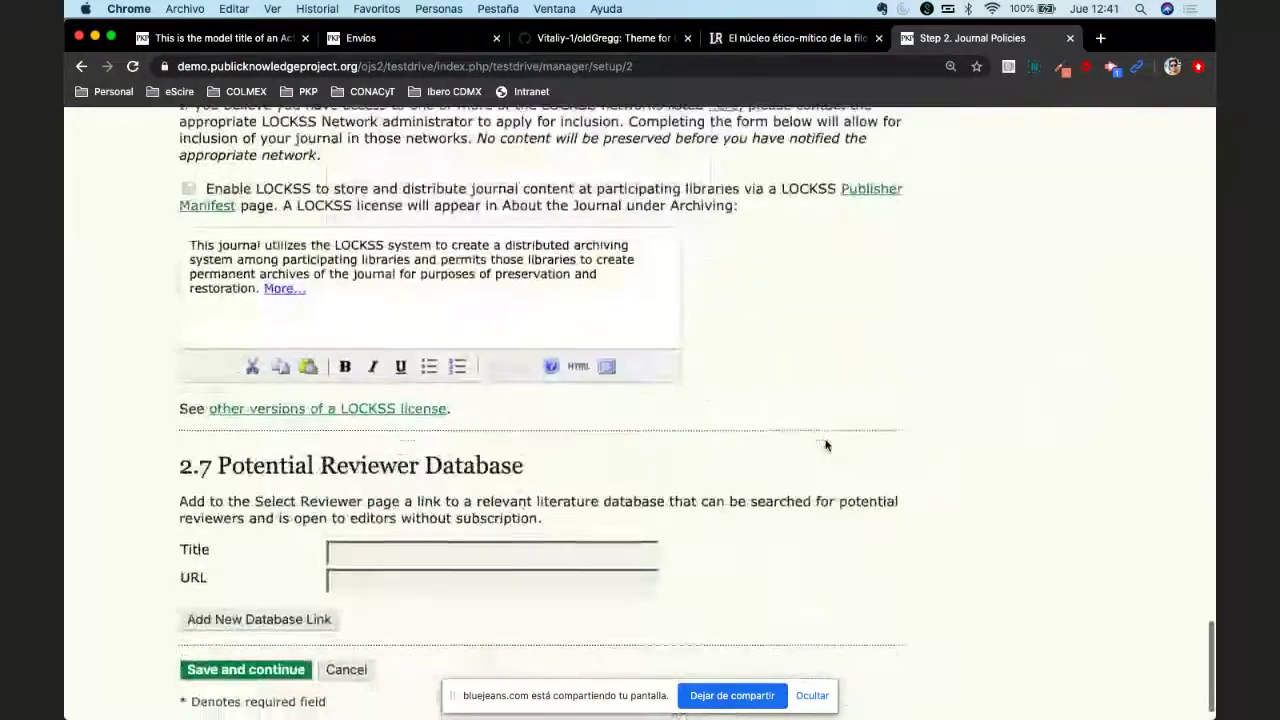
pyautogui.scroll(-2, 825, 445)
pyautogui.scroll(20, 825, 445)
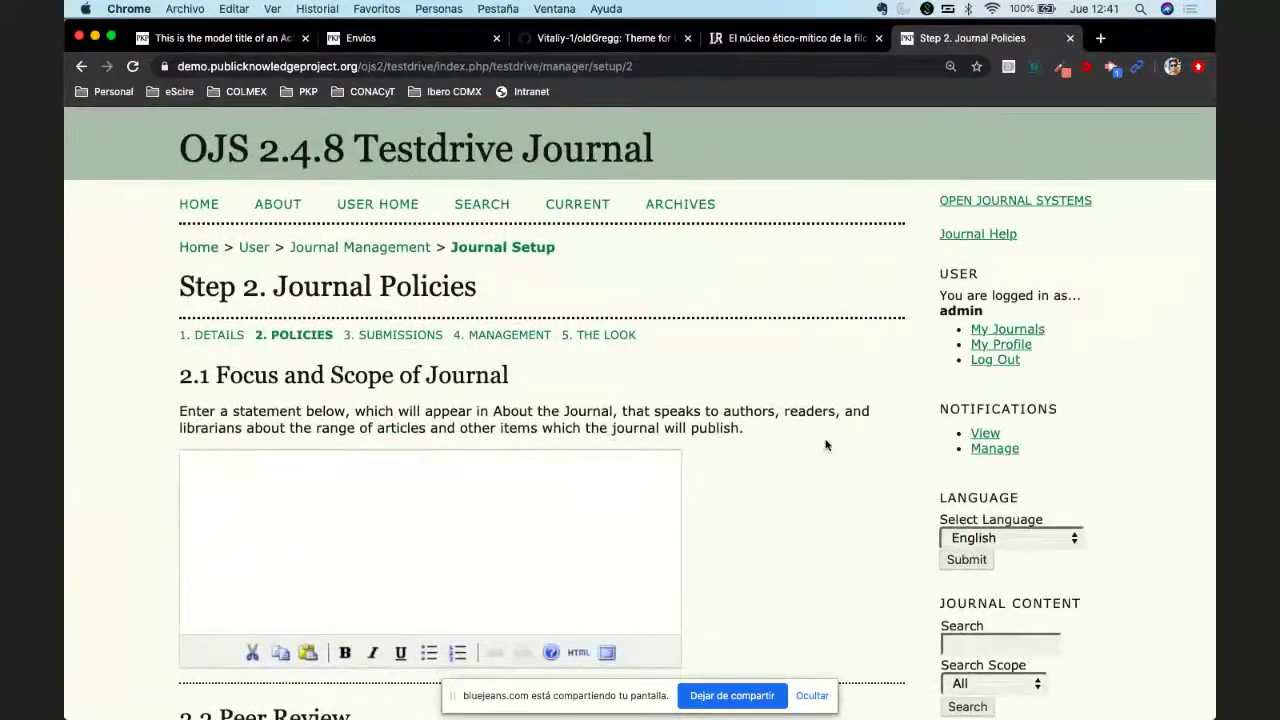
# Step: Return to The Look step and add two line breaks after the text in the Journal Description
pyautogui.click(594, 337)
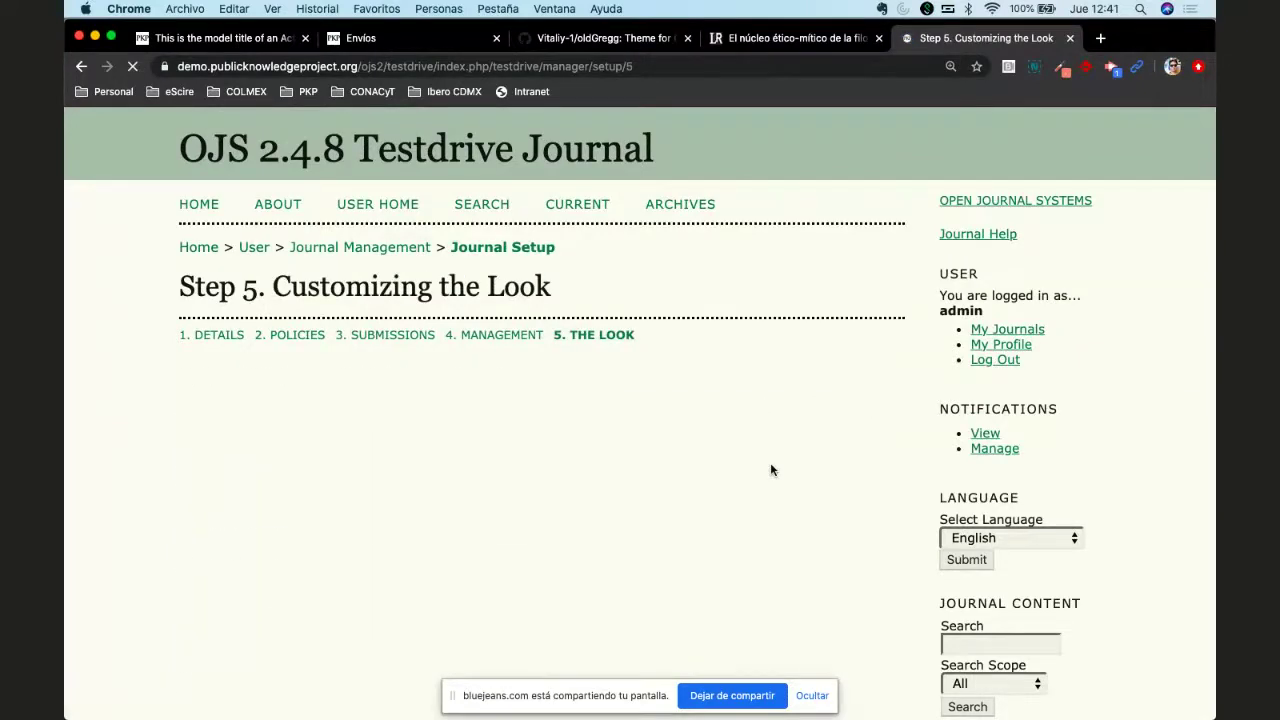
pyautogui.scroll(-1, 770, 465)
pyautogui.scroll(-5, 770, 470)
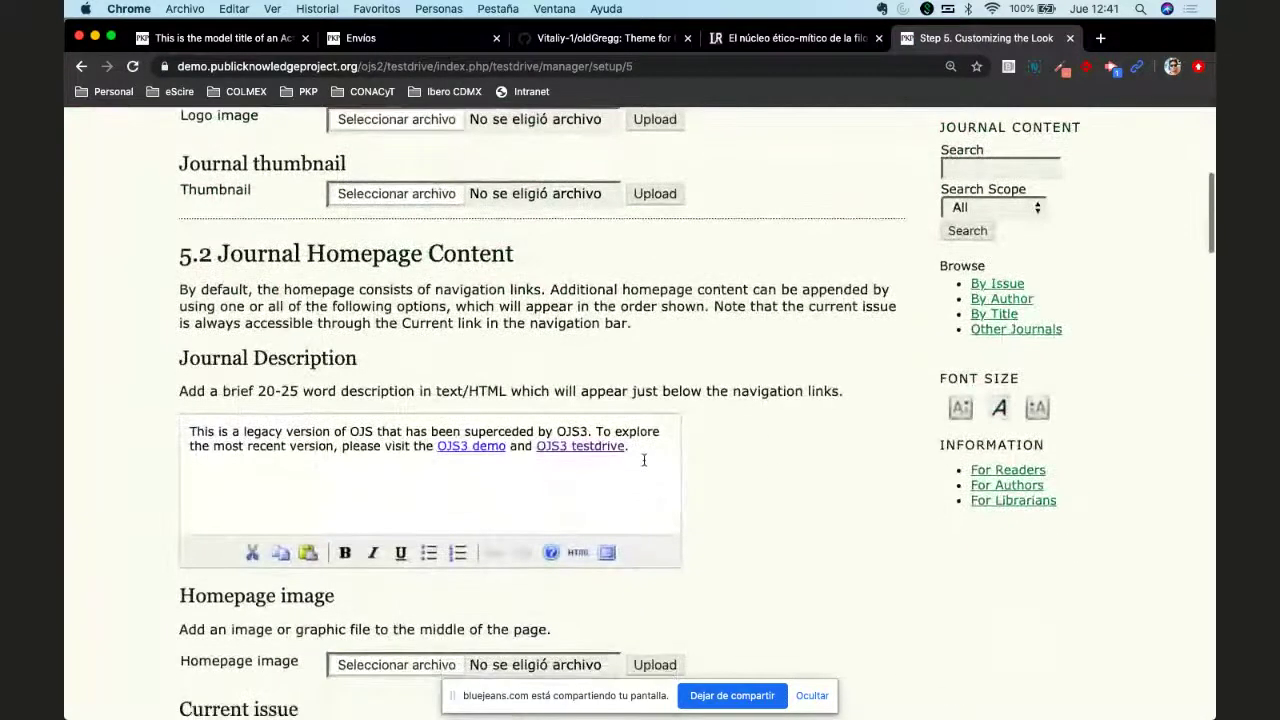
pyautogui.press('Return')
pyautogui.press('Return')
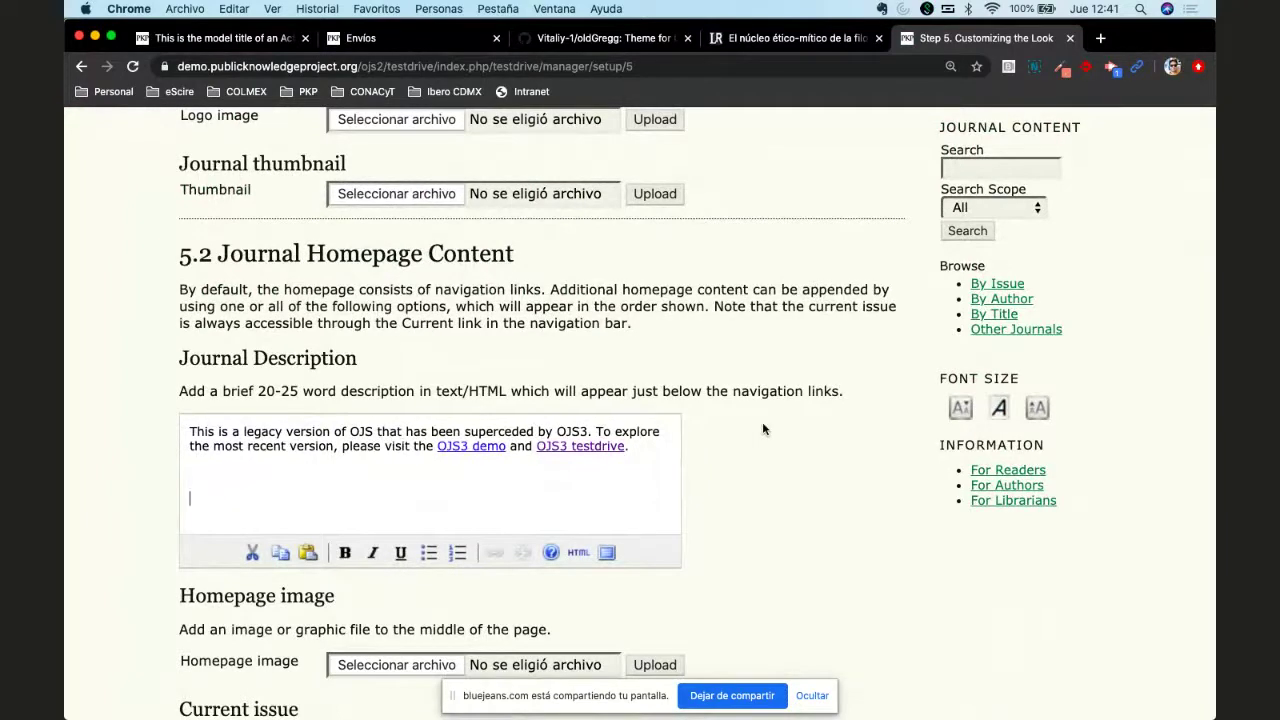
# Step: Search Google Images for "portada revista" in a new browser tab and preview the TIME "Next Generation Leaders" cover
pyautogui.click(1106, 38)
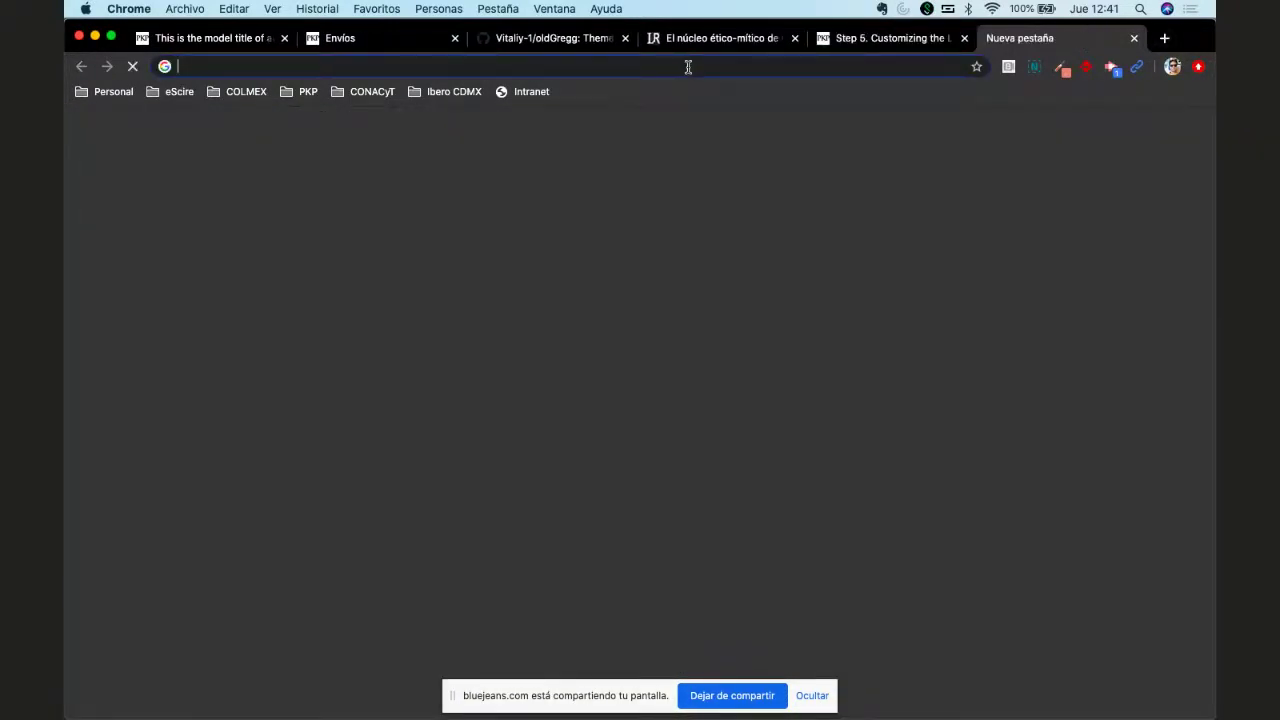
pyautogui.write('portada revista')
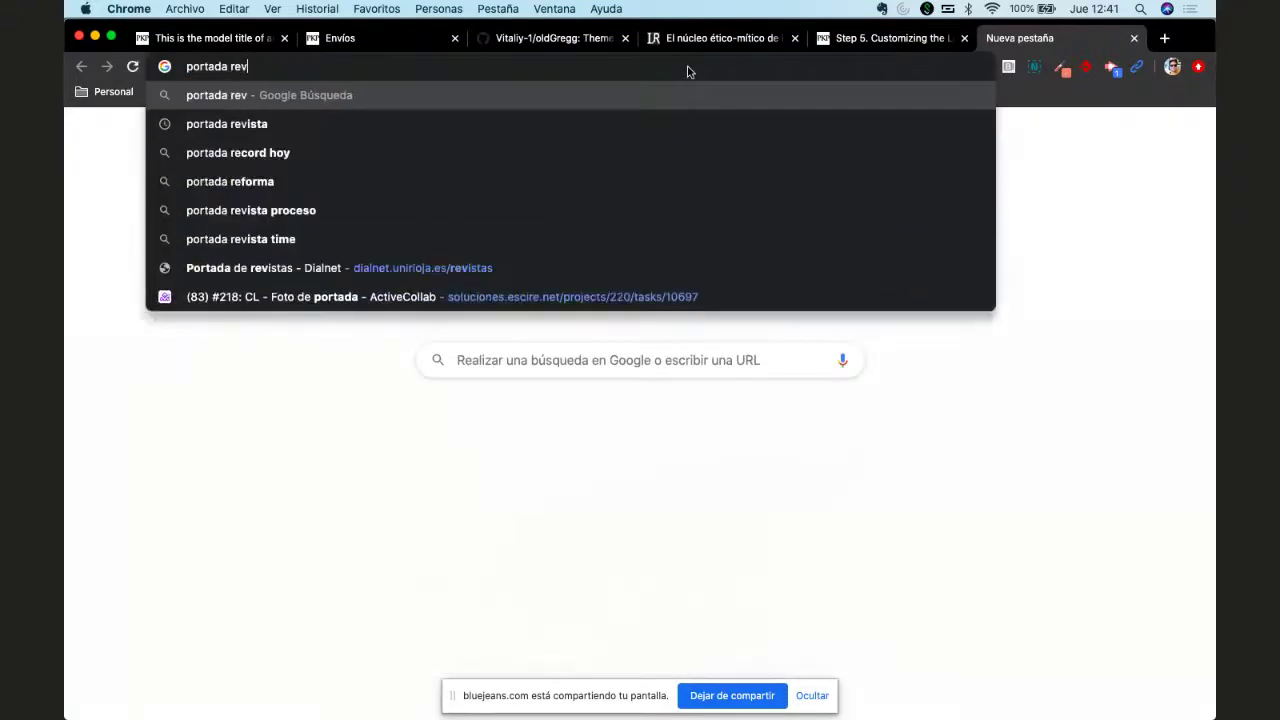
pyautogui.press('Return')
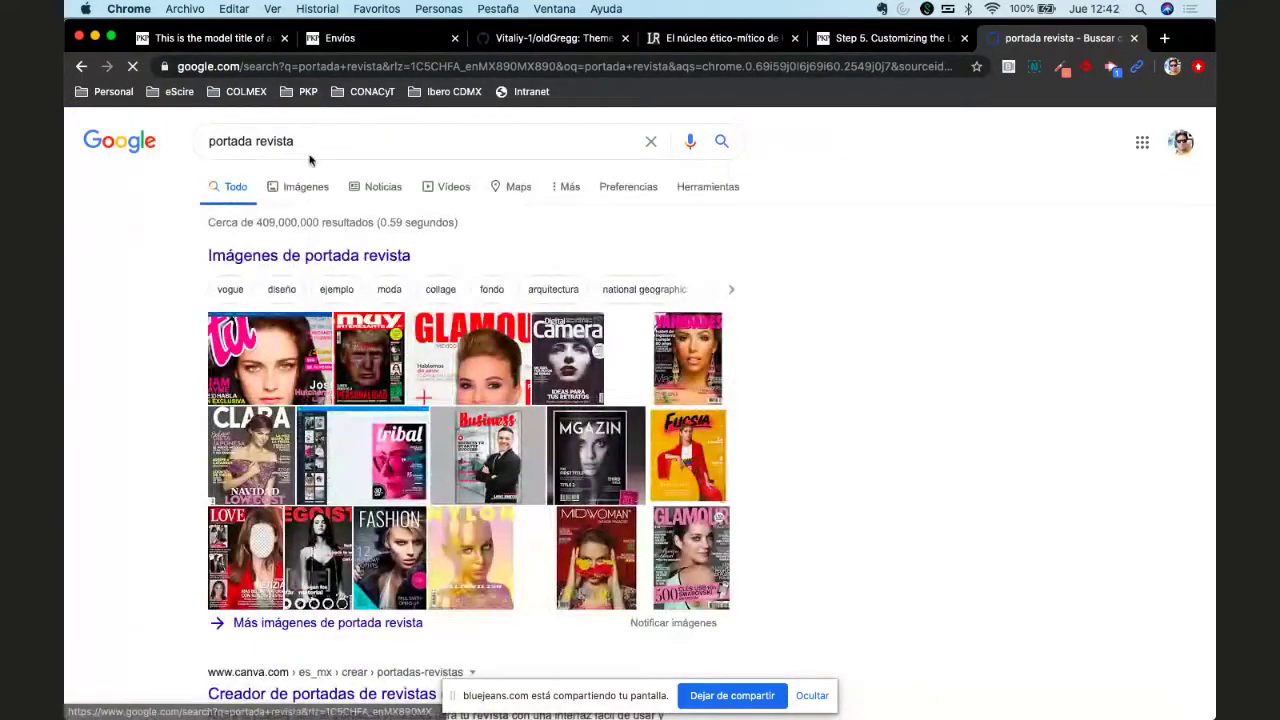
pyautogui.click(297, 186)
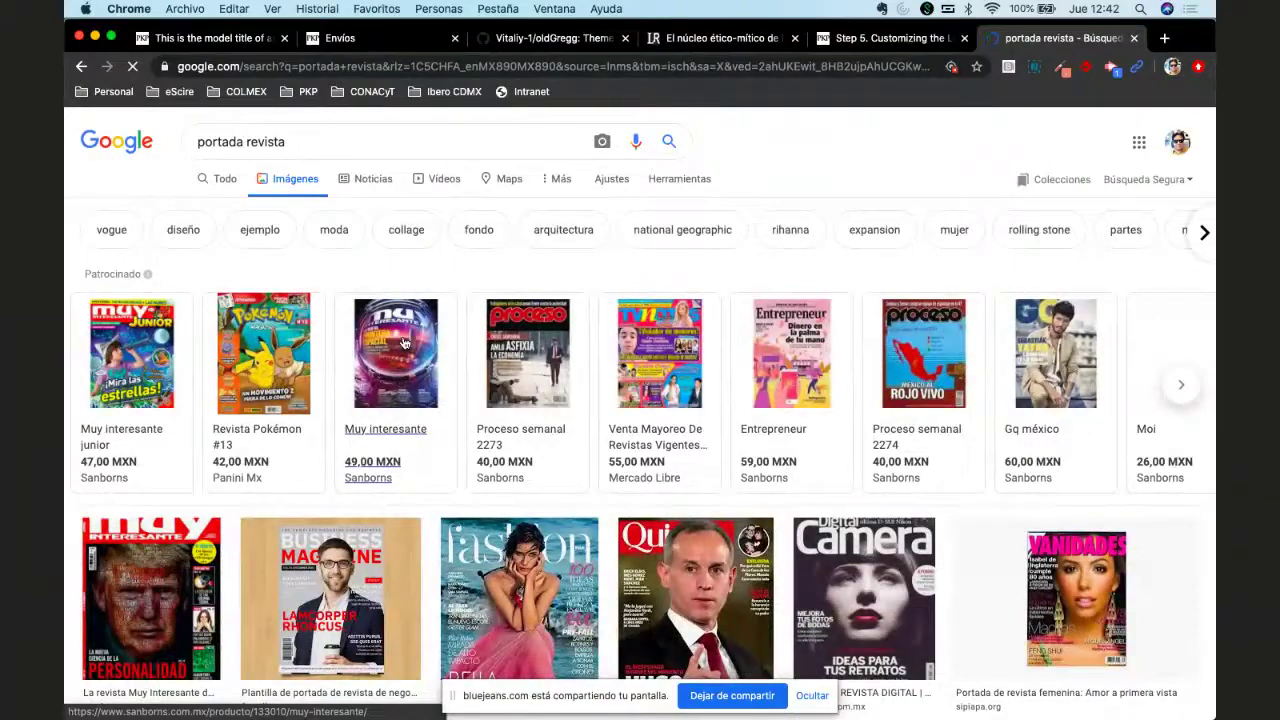
pyautogui.scroll(-5, 404, 343)
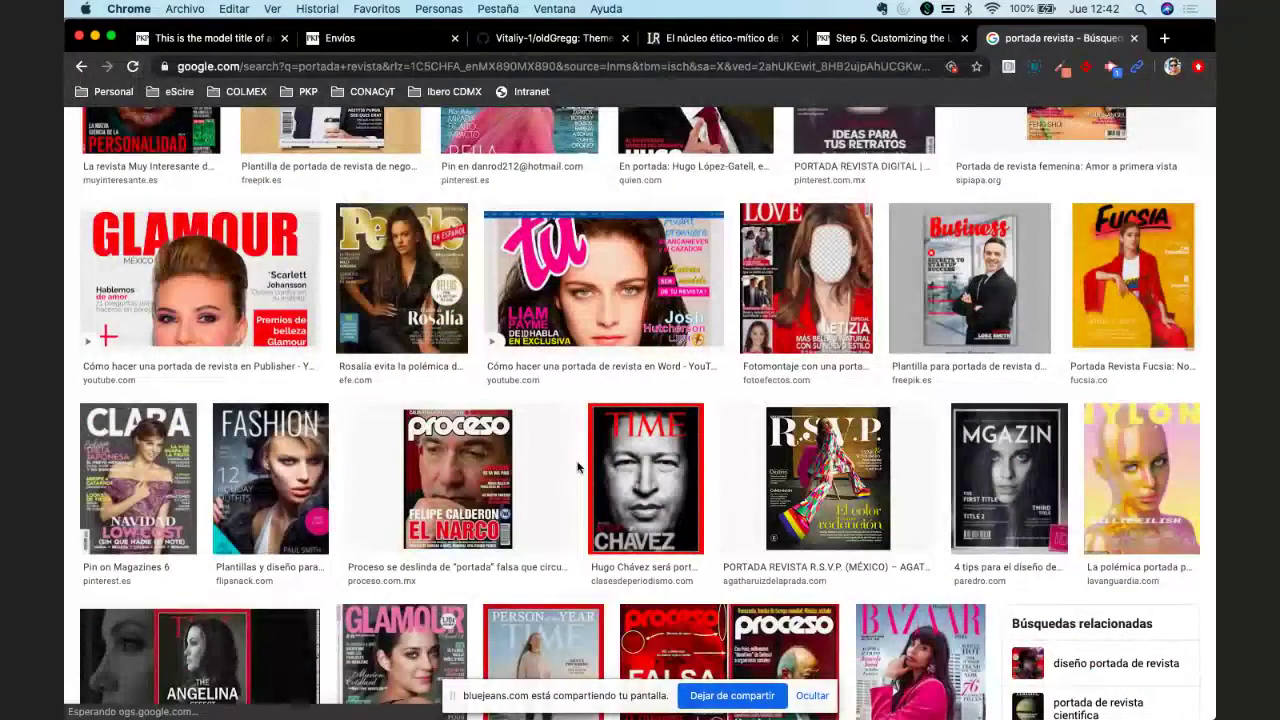
pyautogui.scroll(-4, 578, 467)
pyautogui.scroll(-3, 578, 467)
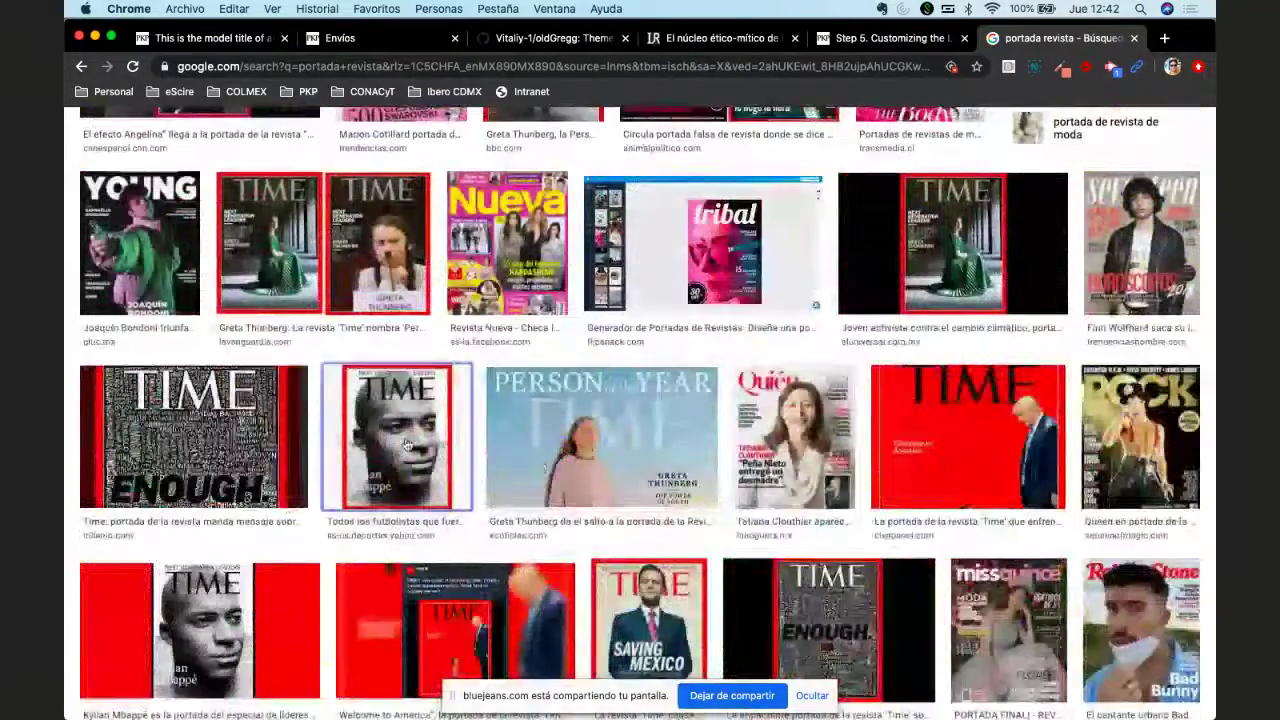
pyautogui.scroll(-1, 736, 398)
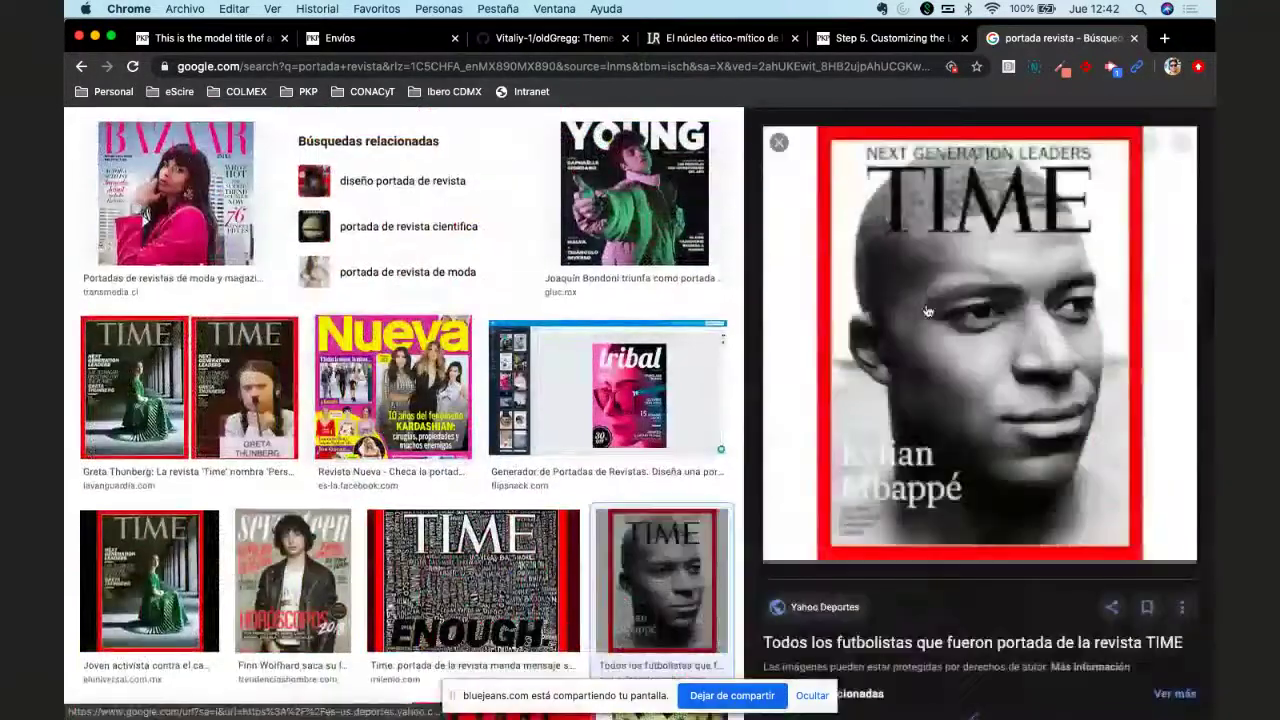
# Step: Open the previewed TIME cover image in its own browser tab and inspect its web address
pyautogui.rightClick(930, 302)
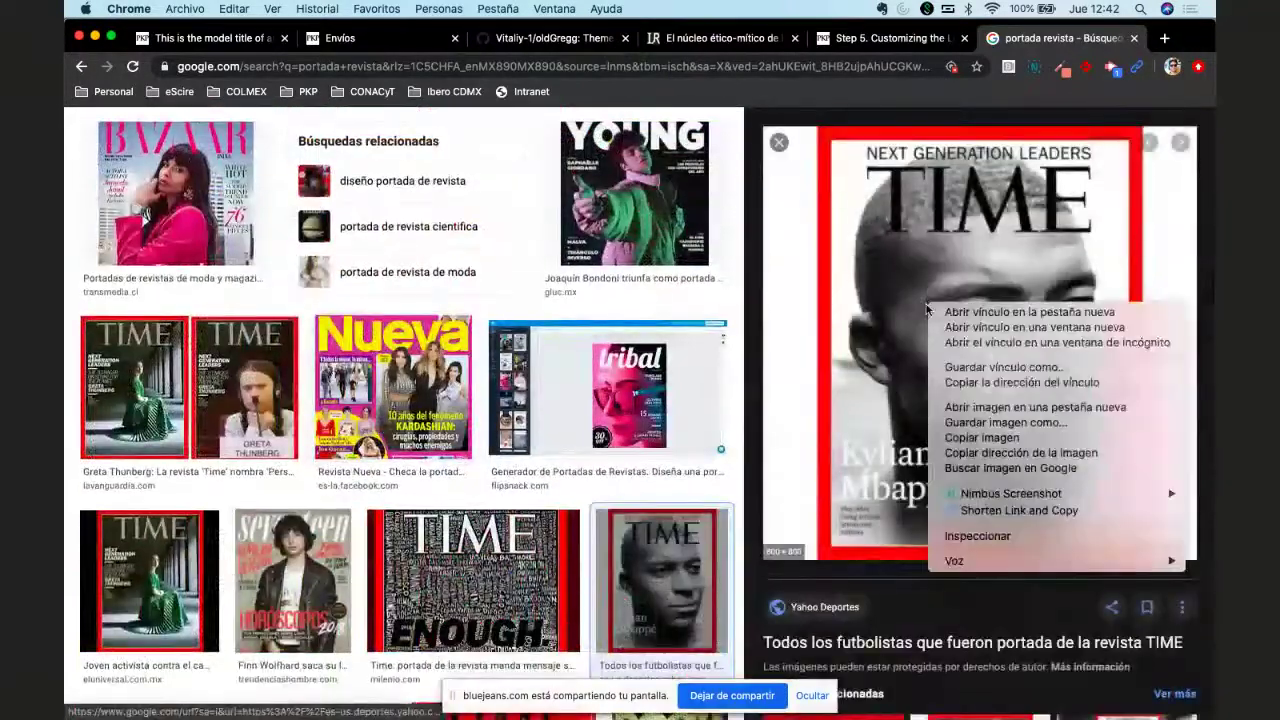
pyautogui.click(960, 407)
pyautogui.hotkey('ctrl', 'Tab')
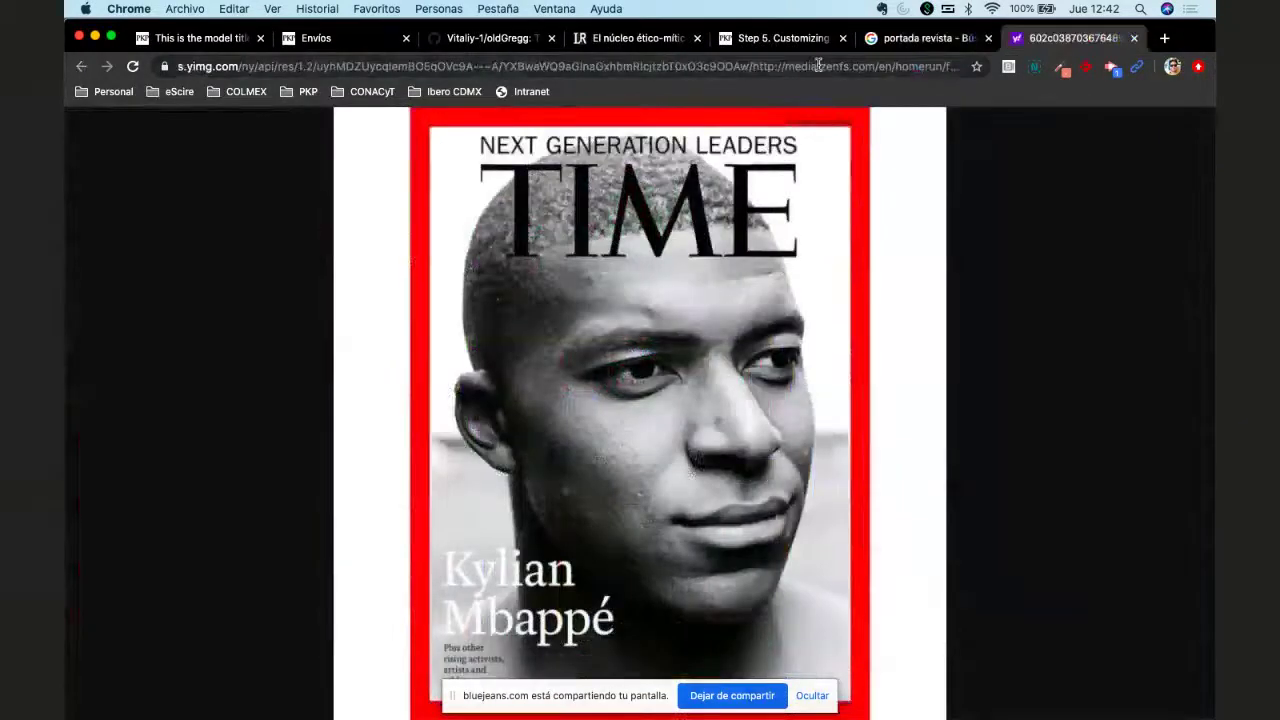
pyautogui.click(818, 64)
pyautogui.click(818, 64)
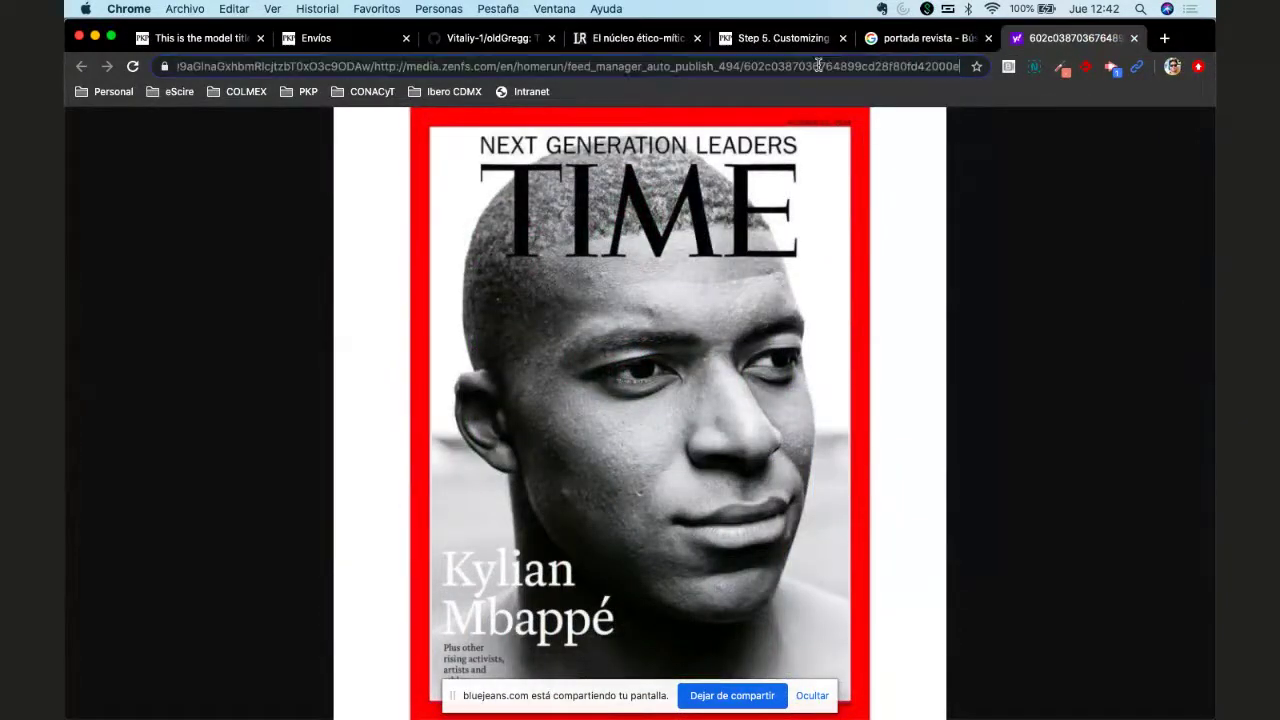
# Step: Return to the image results and open the Yahoo Deportes source article of the TIME "Next Generation Leaders" cover
pyautogui.click(926, 38)
pyautogui.scroll(-4, 822, 338)
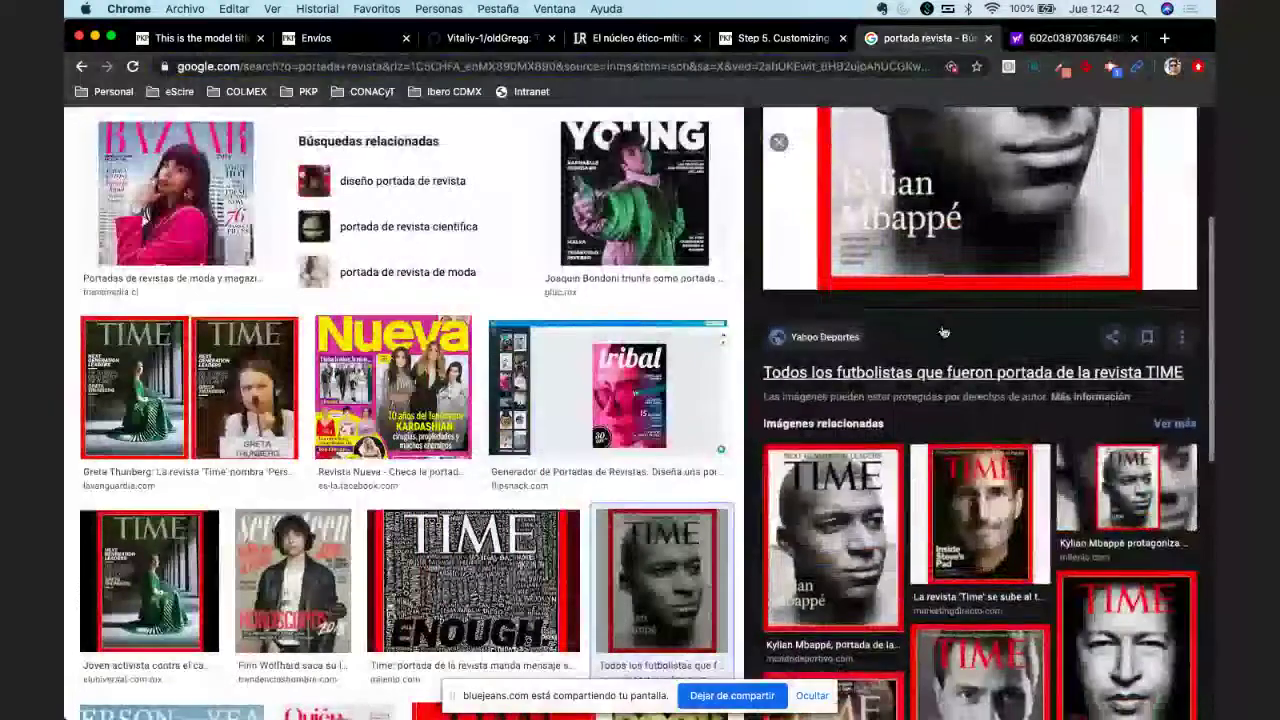
pyautogui.click(823, 337)
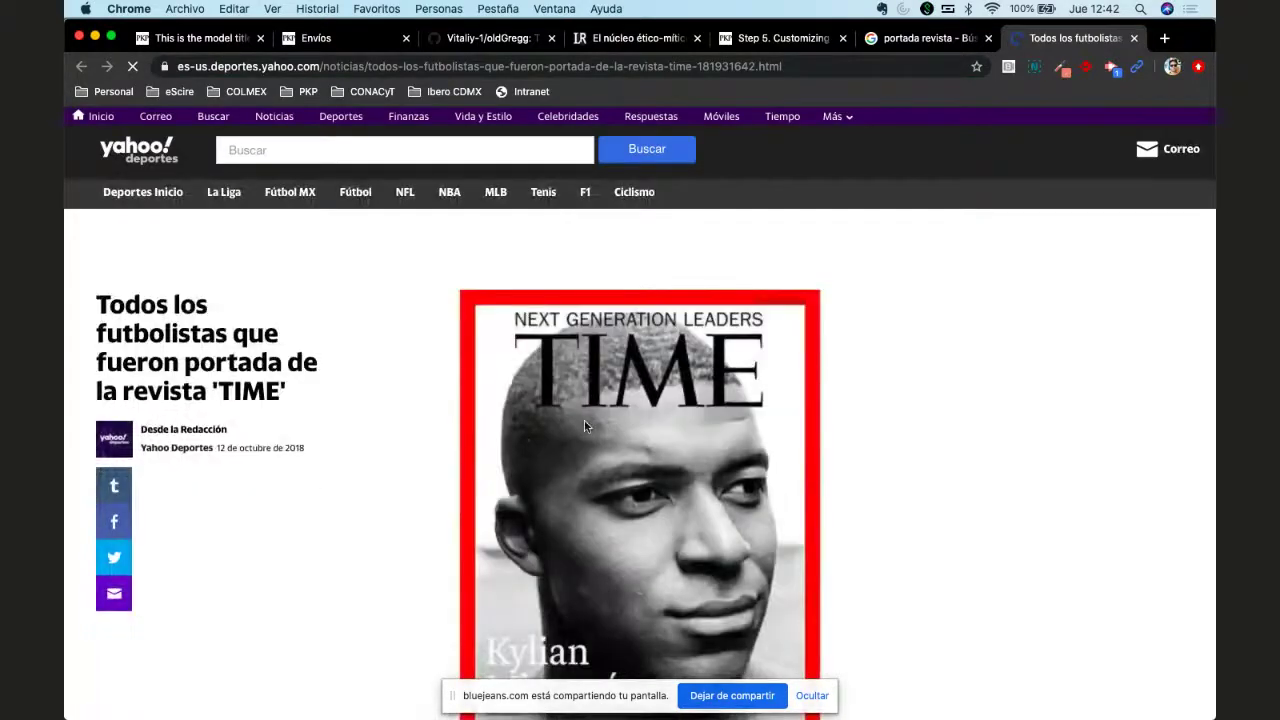
pyautogui.rightClick(585, 425)
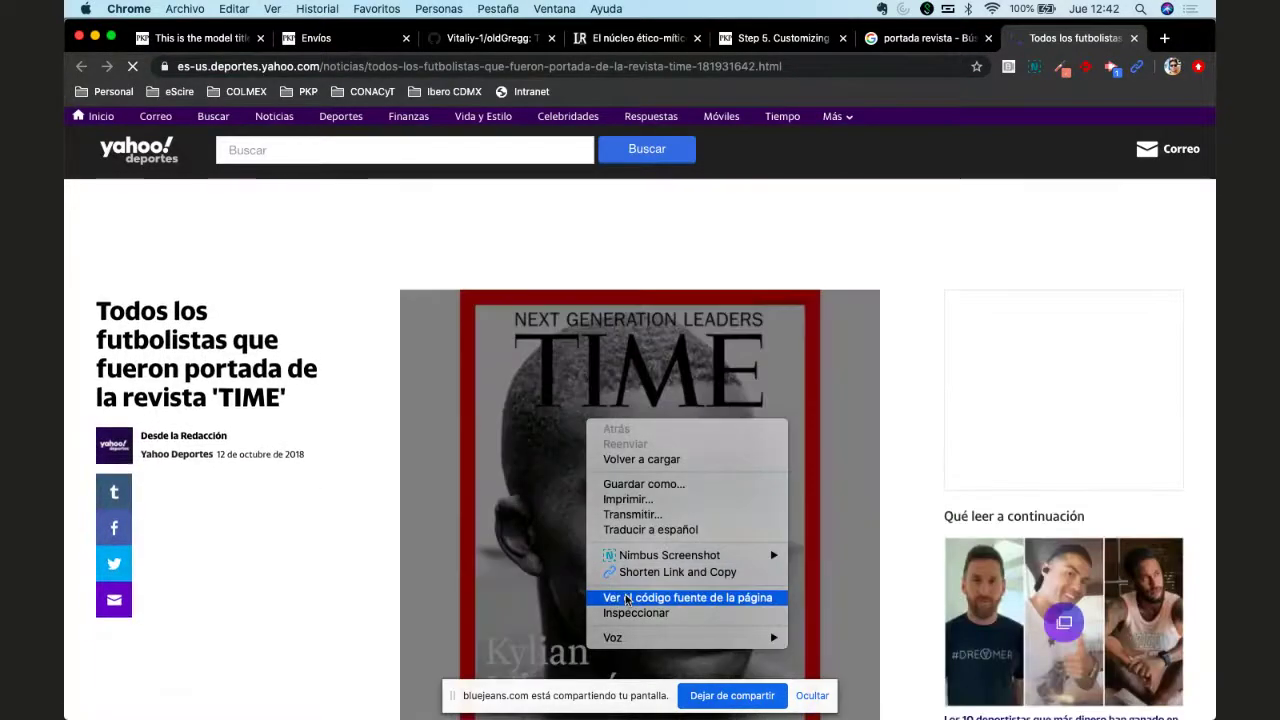
pyautogui.click(369, 520)
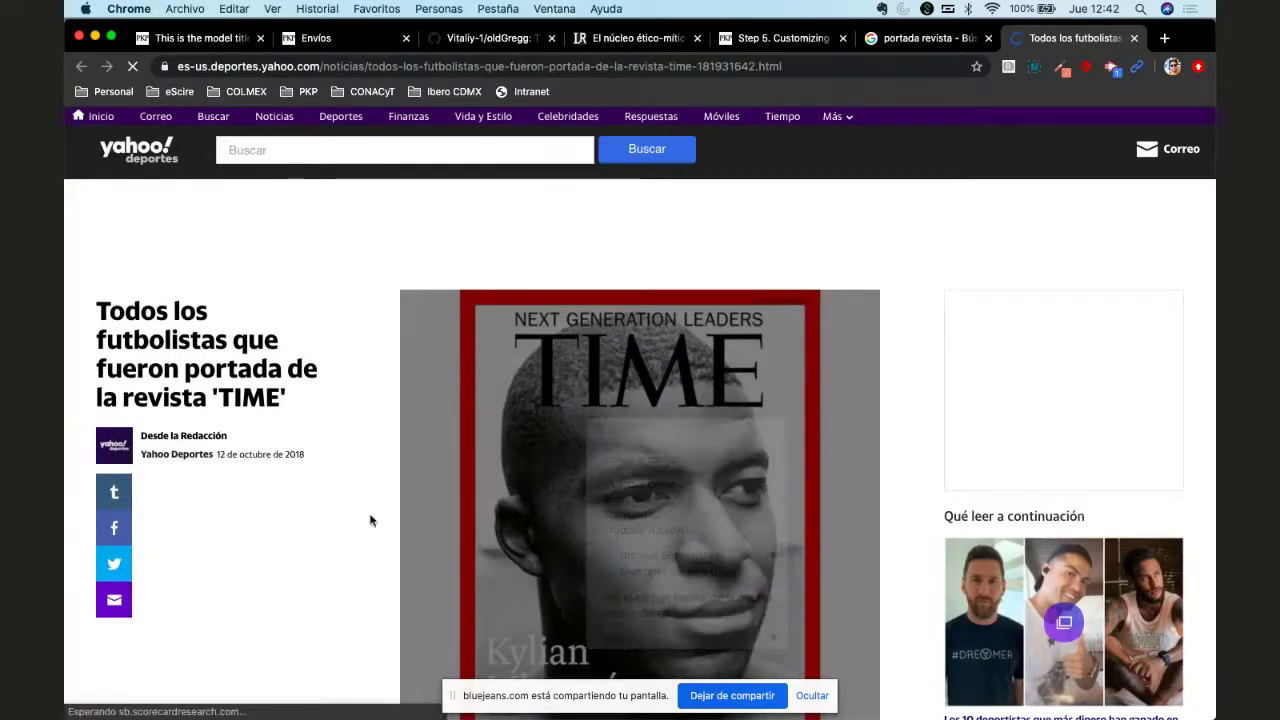
pyautogui.scroll(-3, 369, 520)
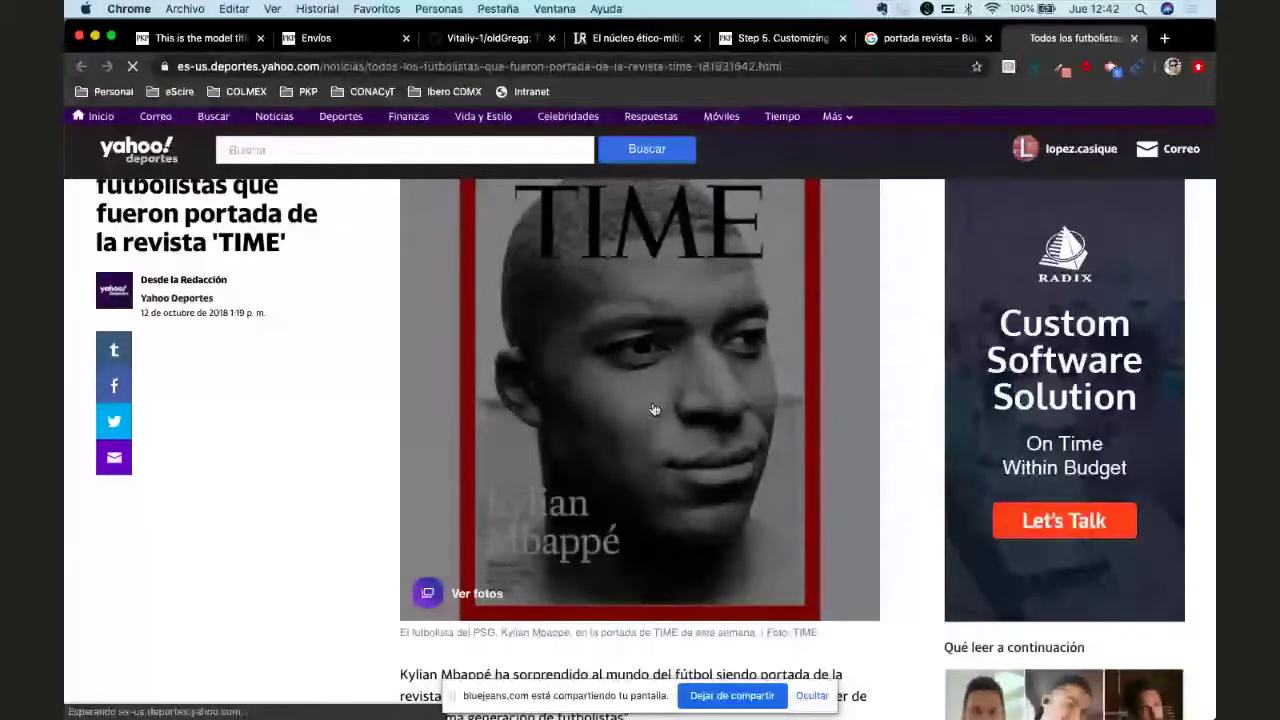
# Step: Enlarge the article's TIME cover photo, open the image in its own browser tab and inspect its web address
pyautogui.click(654, 409)
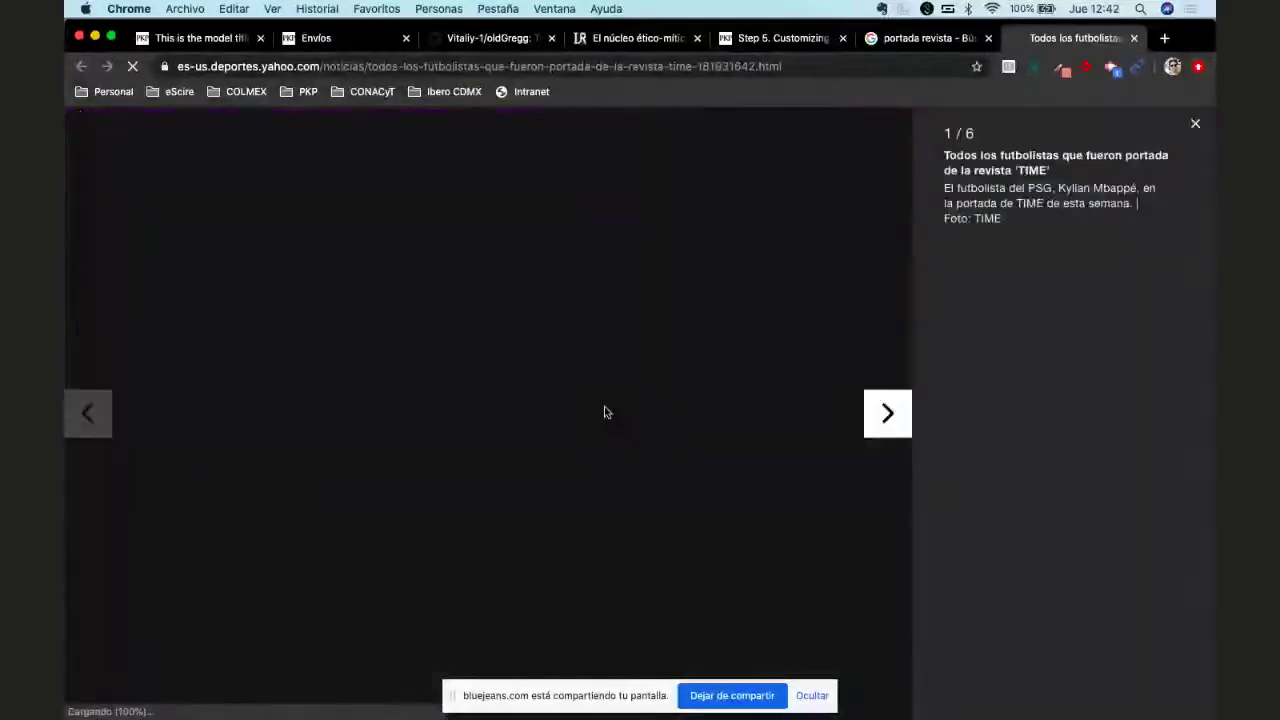
pyautogui.rightClick(604, 405)
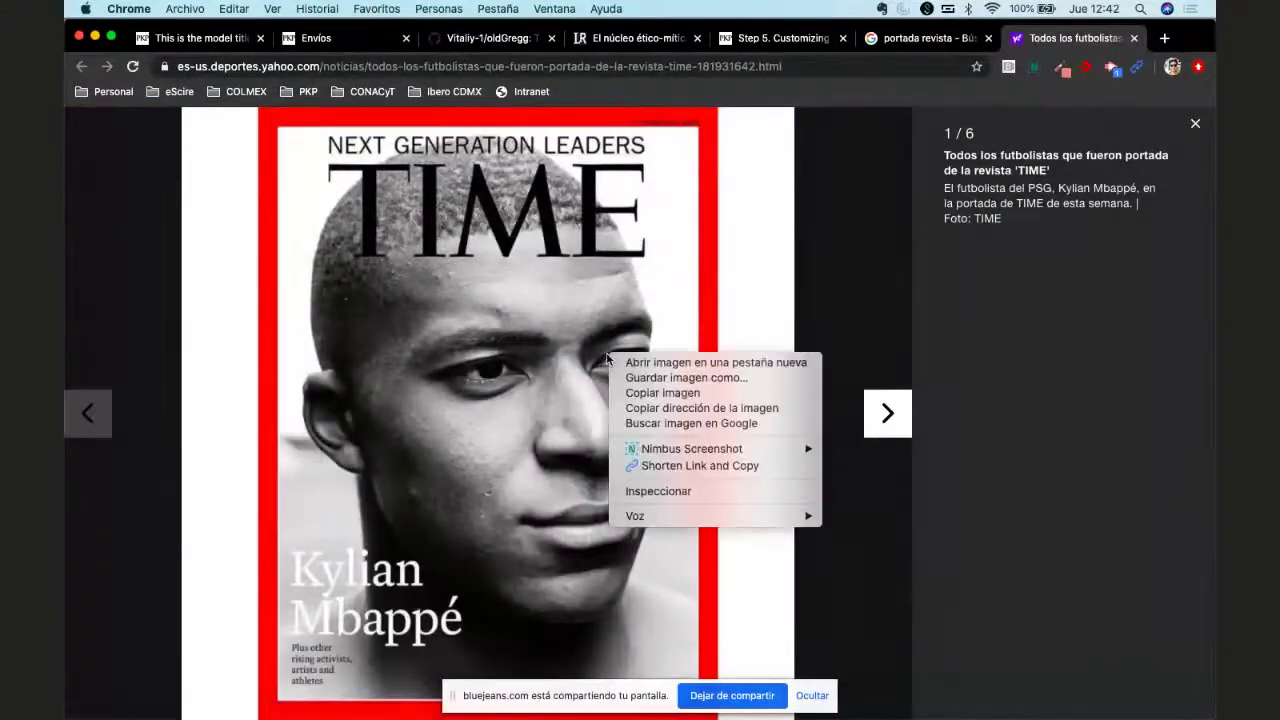
pyautogui.click(633, 359)
pyautogui.click(1093, 40)
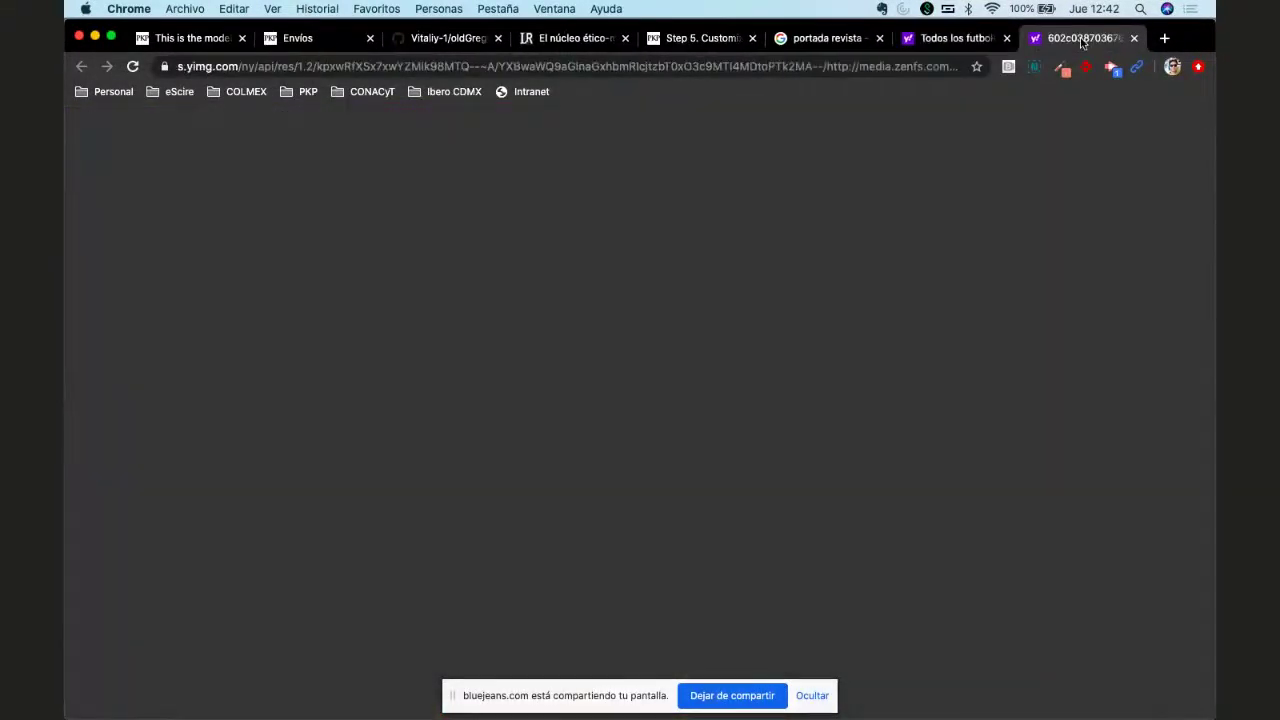
pyautogui.click(834, 63)
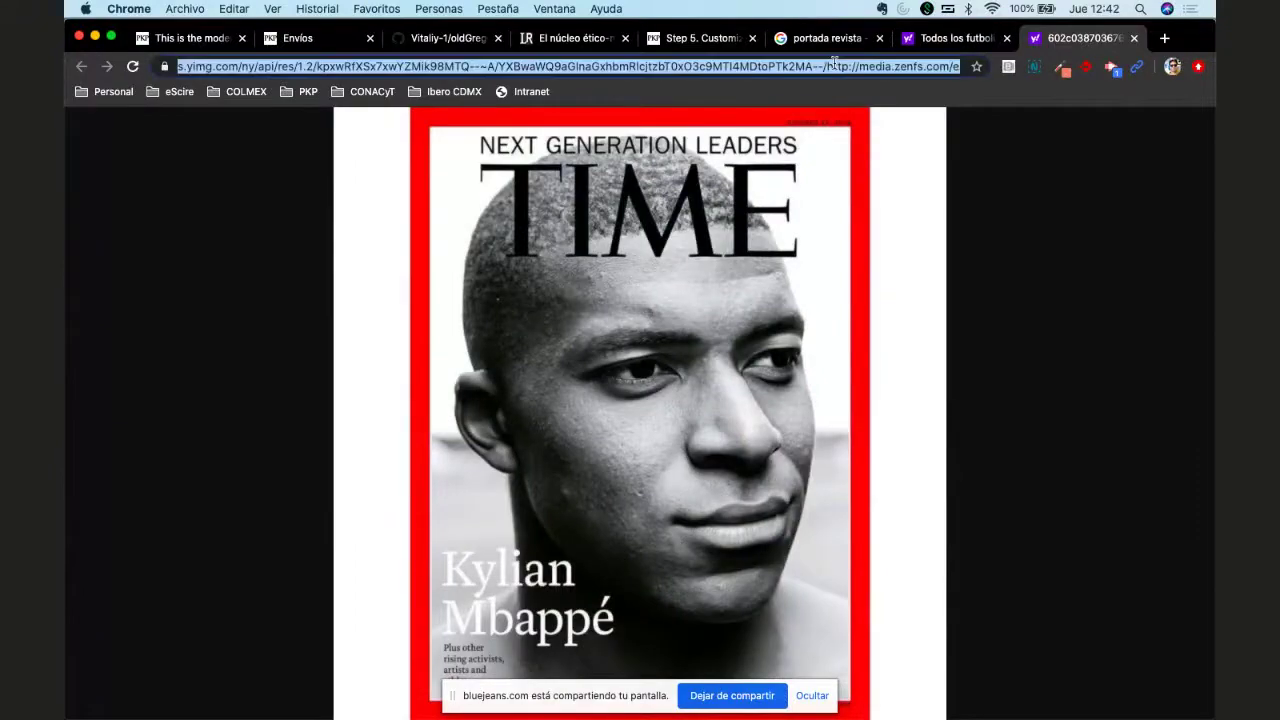
pyautogui.press('Right')
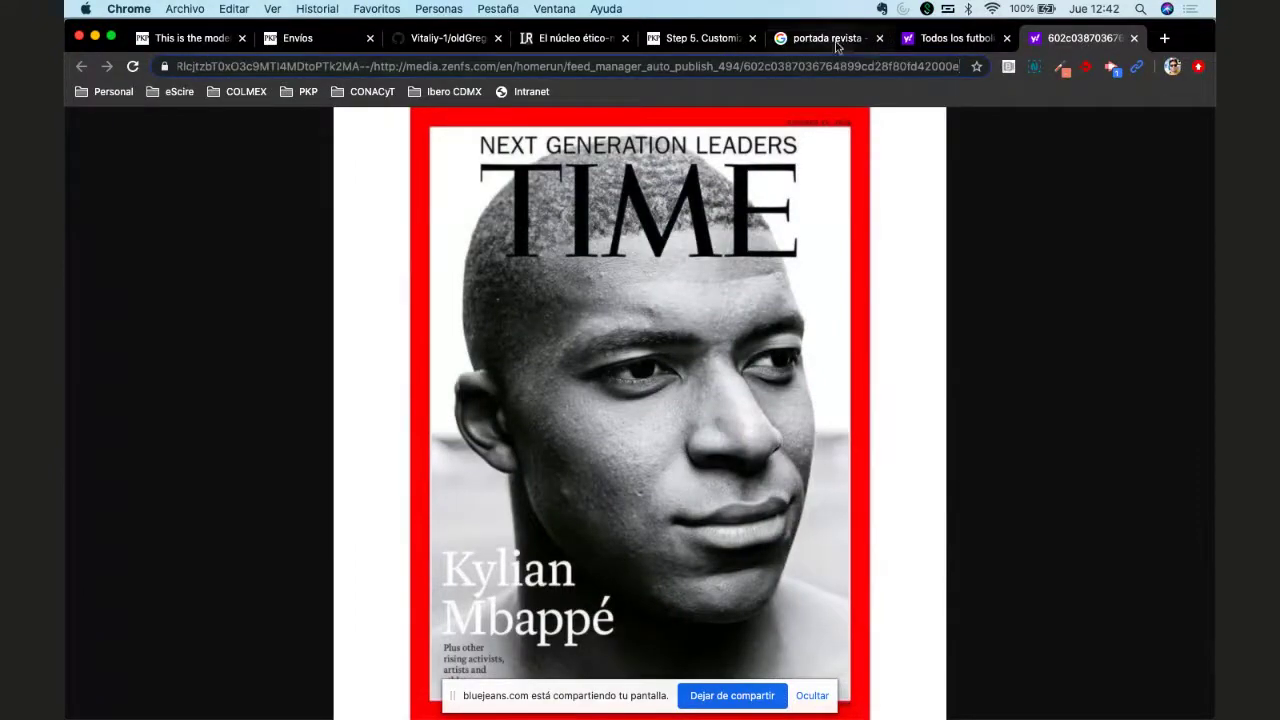
# Step: Preview the TIME "Welcome to America" cover in the image results, open it in its own tab and copy its web address
pyautogui.click(836, 40)
pyautogui.scroll(-3, 536, 496)
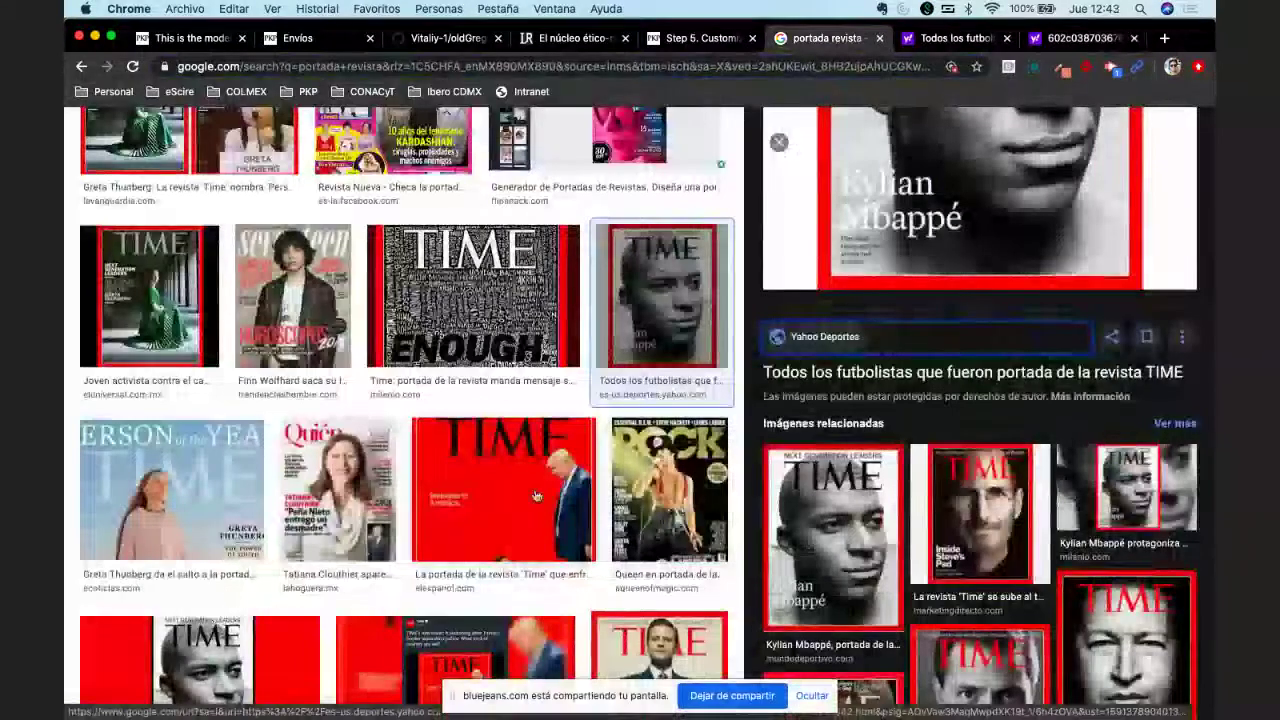
pyautogui.click(480, 495)
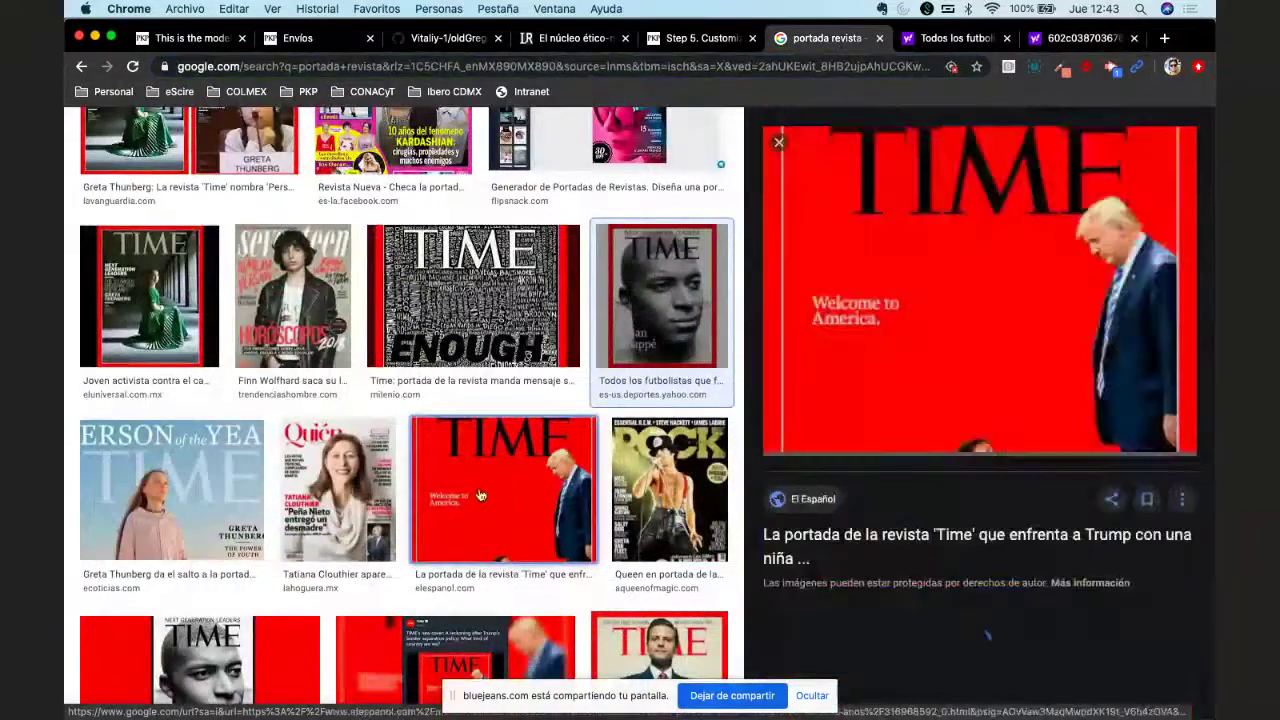
pyautogui.rightClick(712, 287)
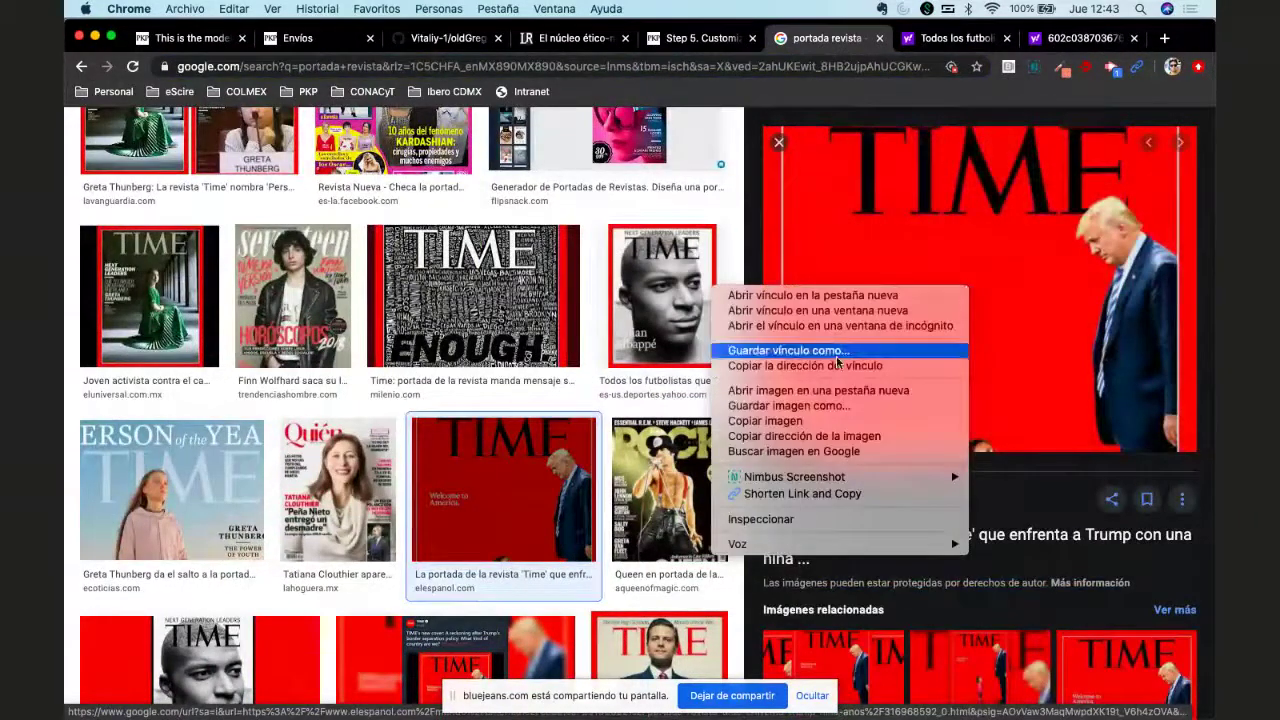
pyautogui.click(800, 400)
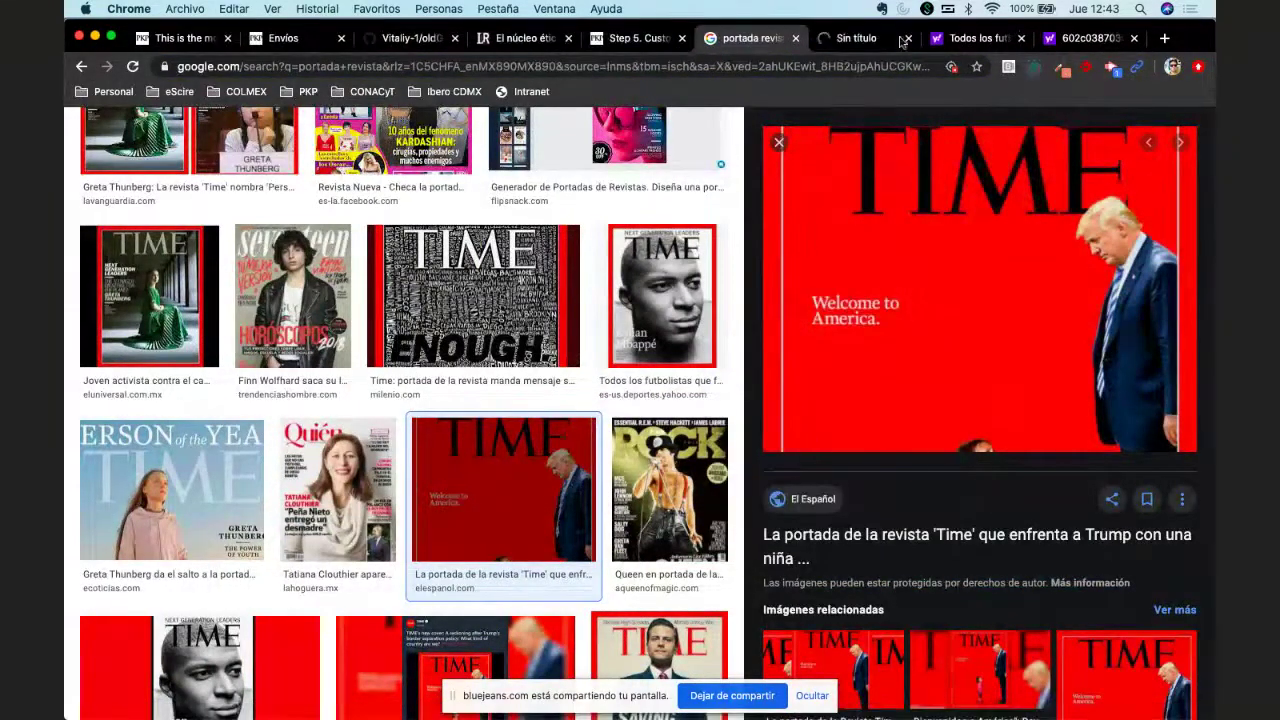
pyautogui.click(858, 38)
pyautogui.click(795, 67)
pyautogui.press('super+c')
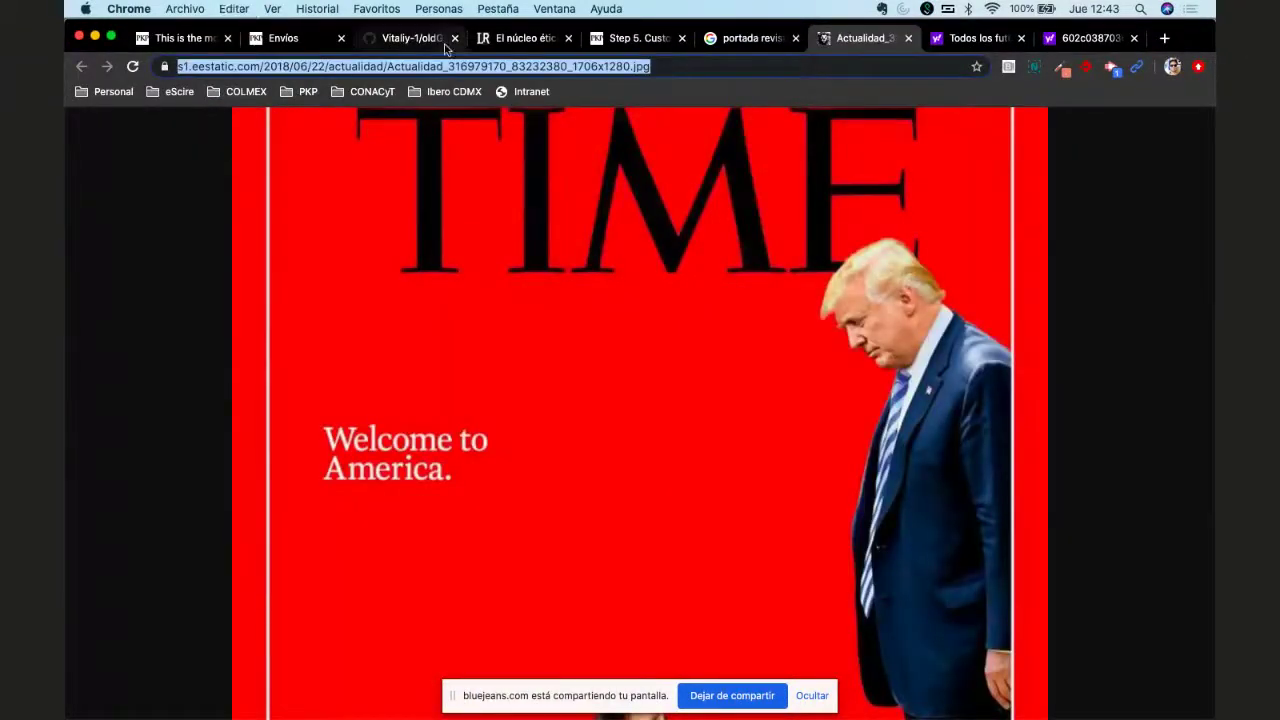
# Step: In the journal setup, add an img tag with the copied cover address as src to the Journal Description's HTML source and update it
pyautogui.click(298, 39)
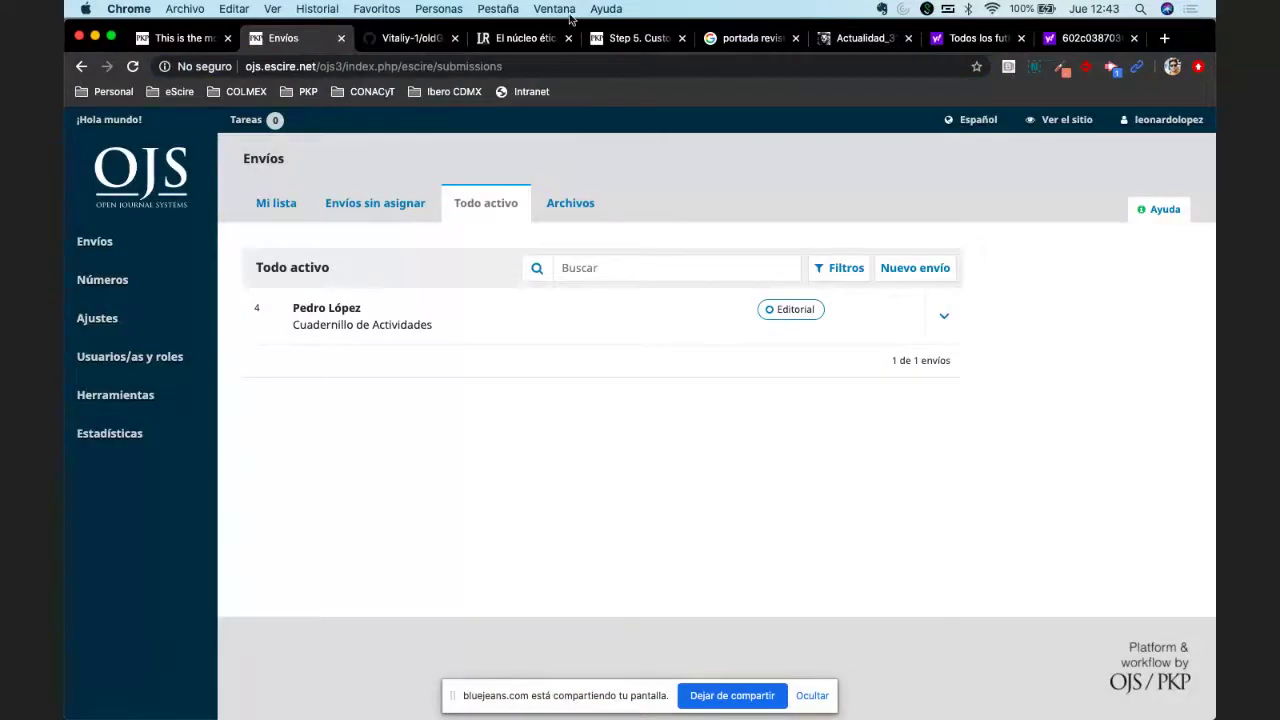
pyautogui.click(635, 38)
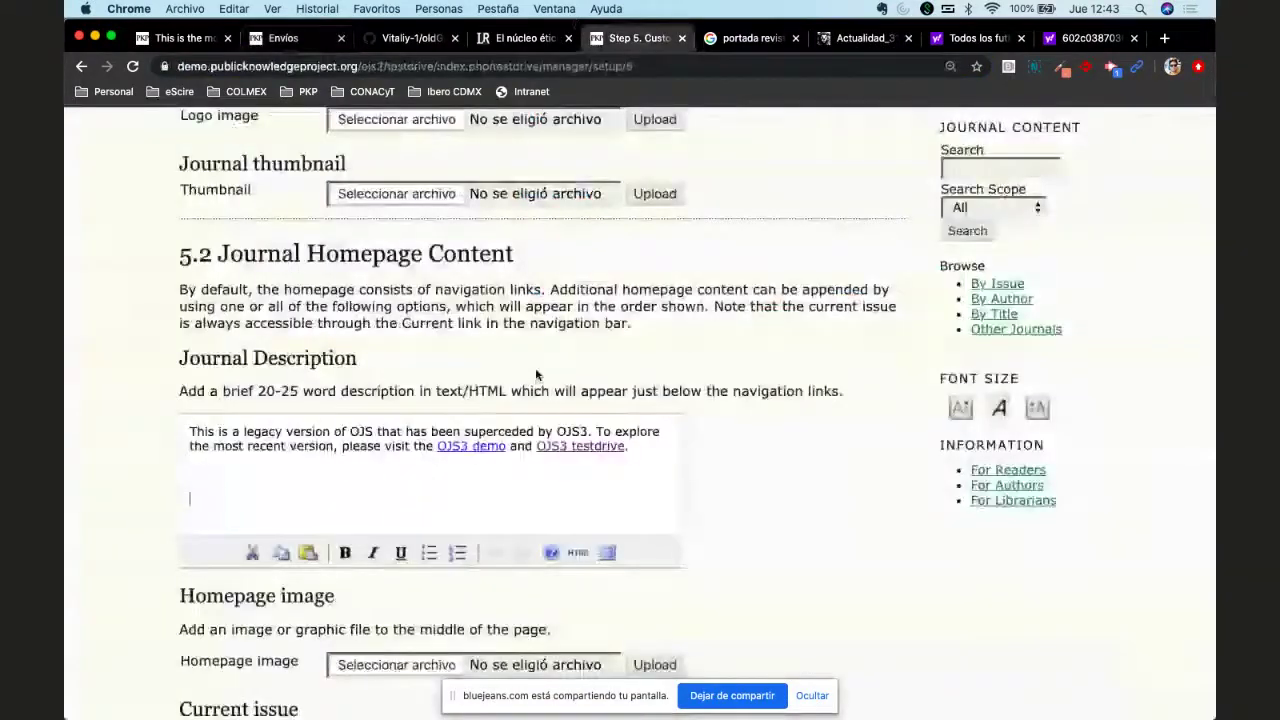
pyautogui.click(580, 554)
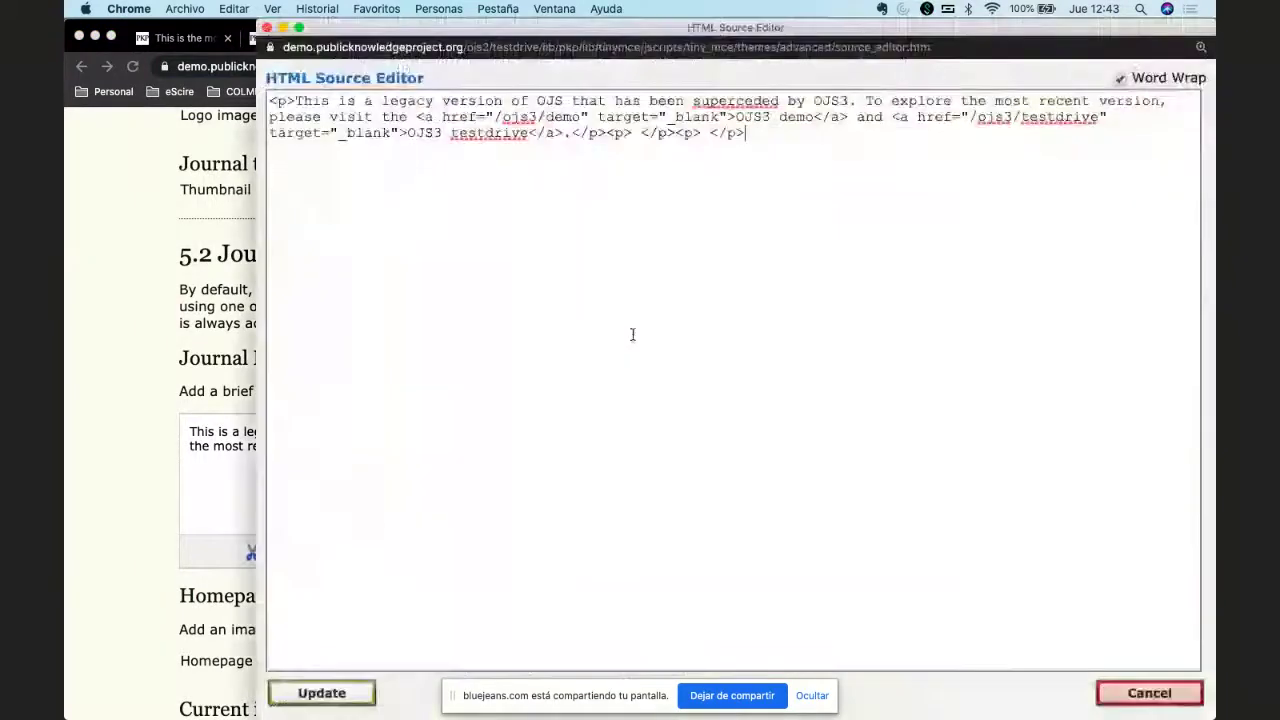
pyautogui.write('<im')
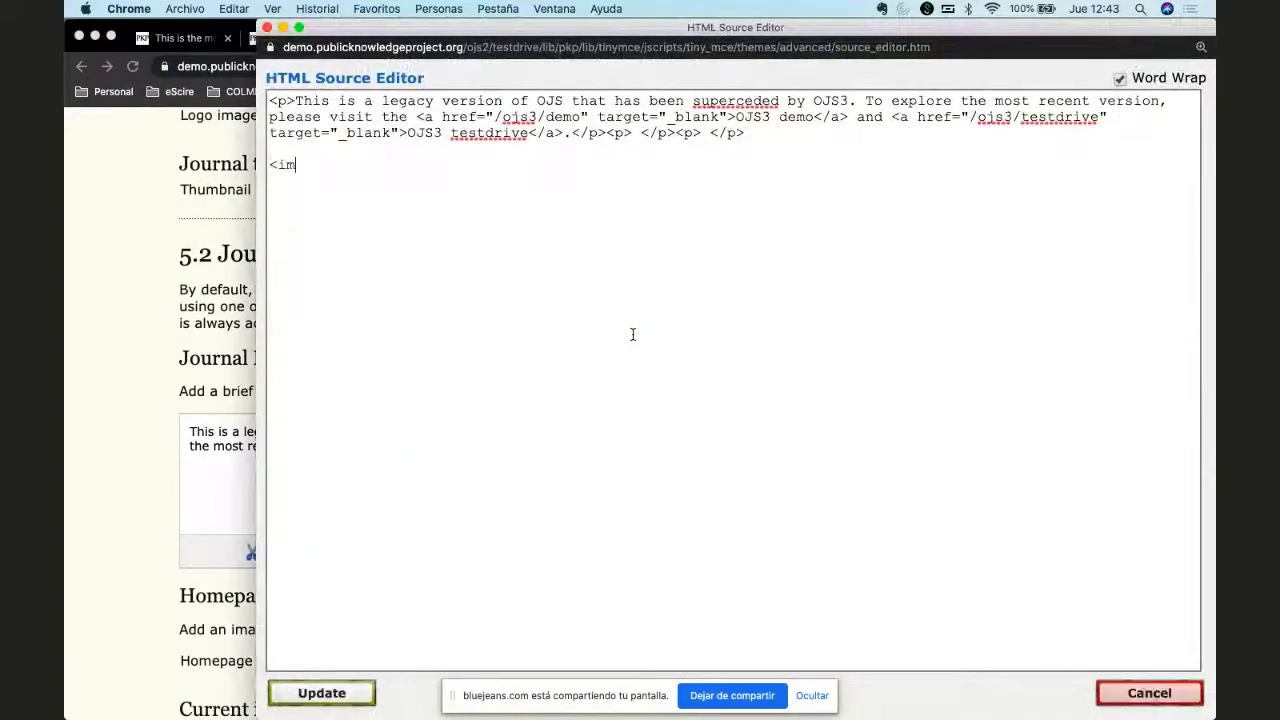
pyautogui.write('g src=""')
pyautogui.press('Left')
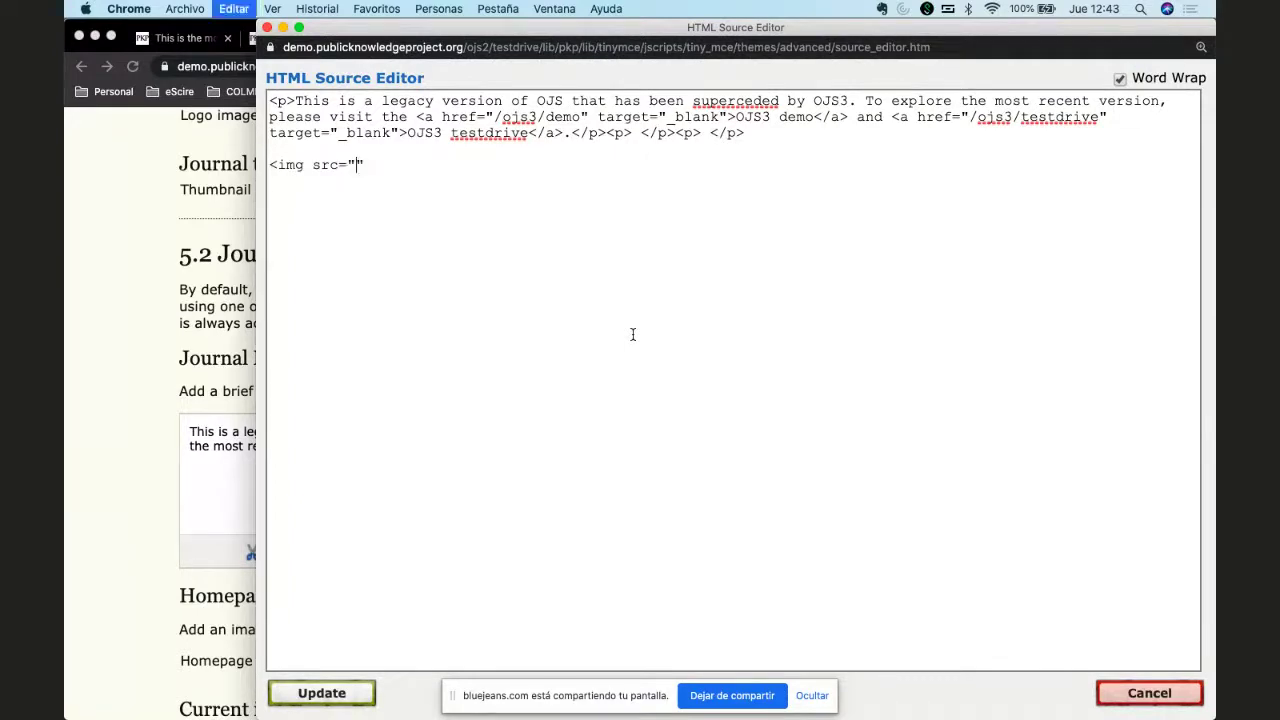
pyautogui.press('super+v')
pyautogui.press('Right')
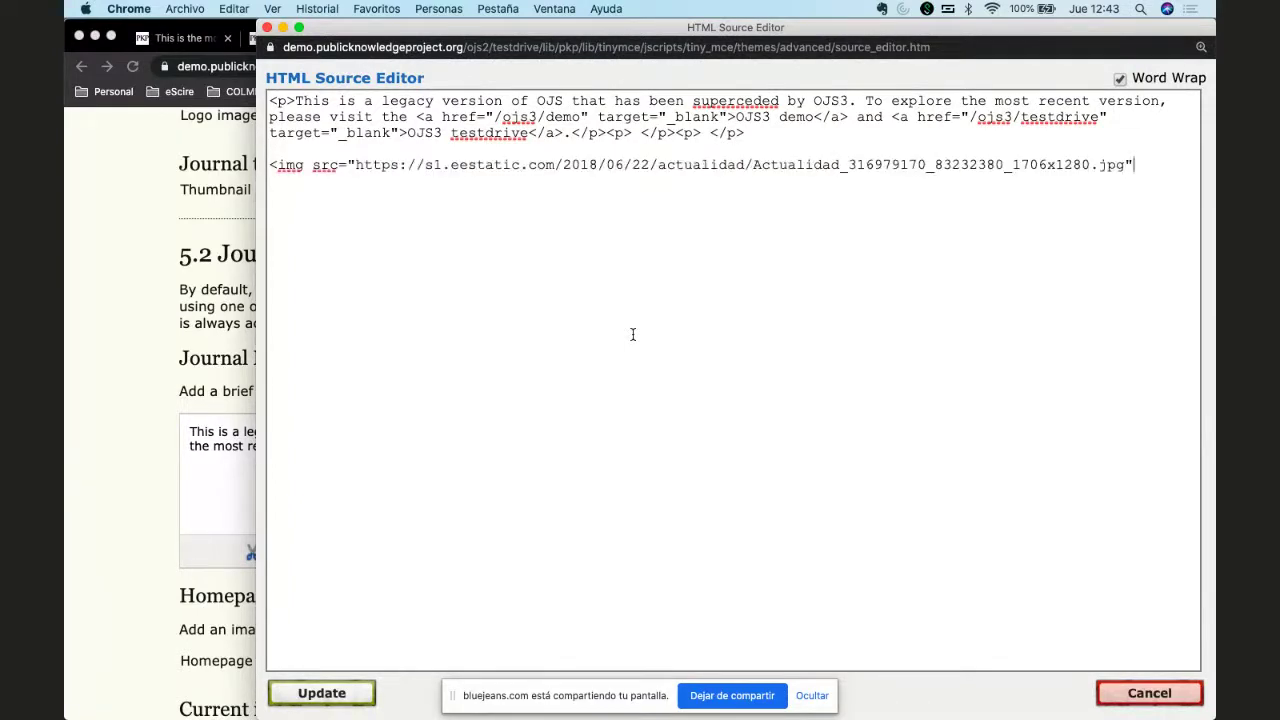
pyautogui.write('>')
pyautogui.click(322, 693)
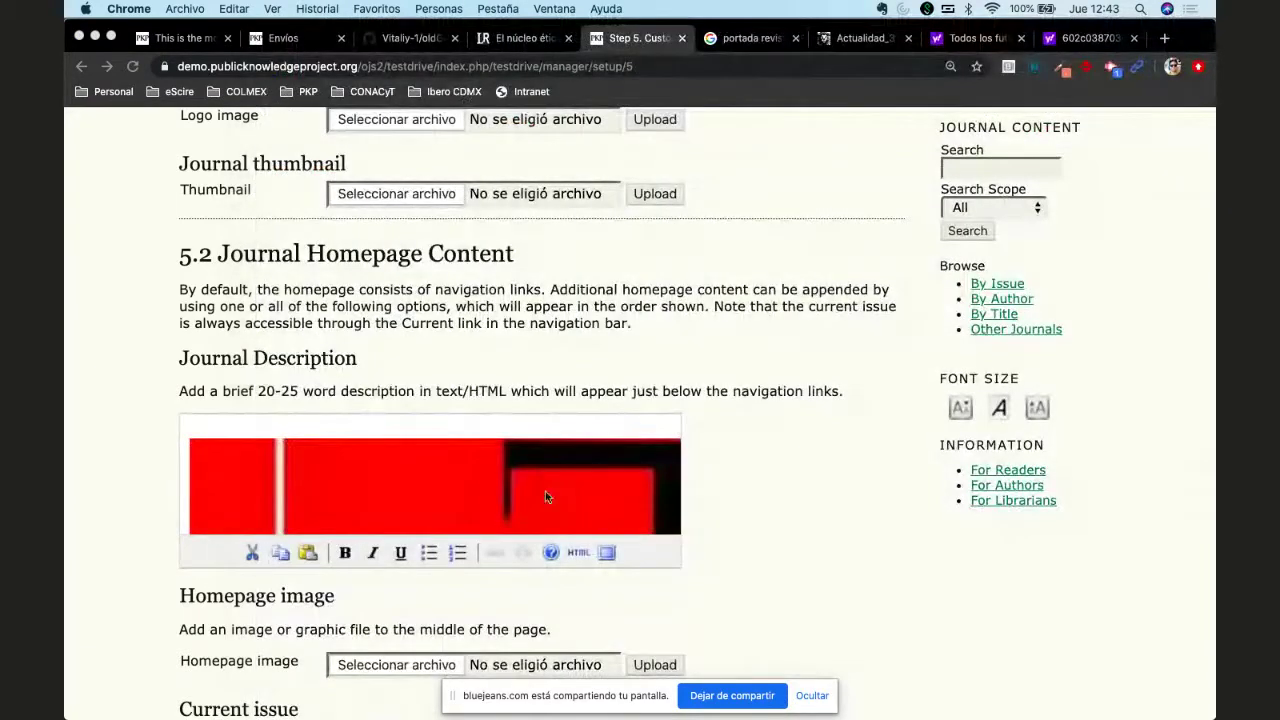
# Step: Try to save The Look step of the journal setup and continue
pyautogui.scroll(-1, 545, 491)
pyautogui.scroll(-20, 786, 496)
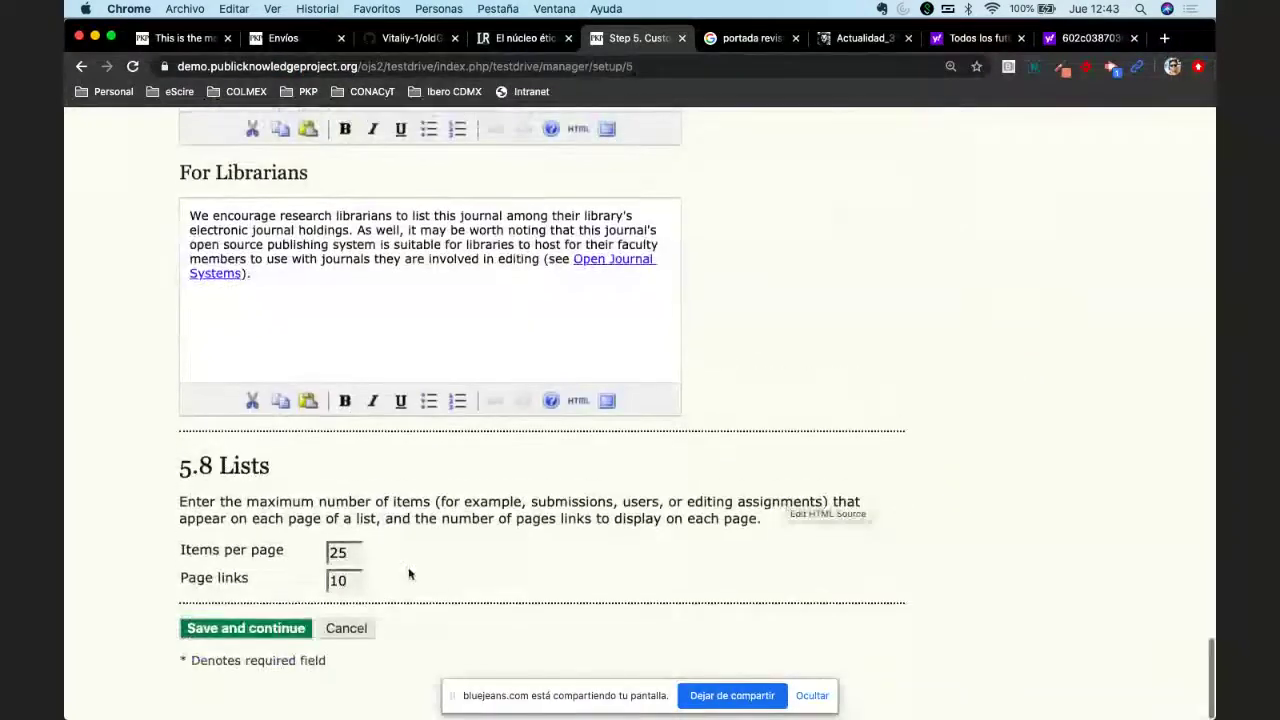
pyautogui.click(283, 626)
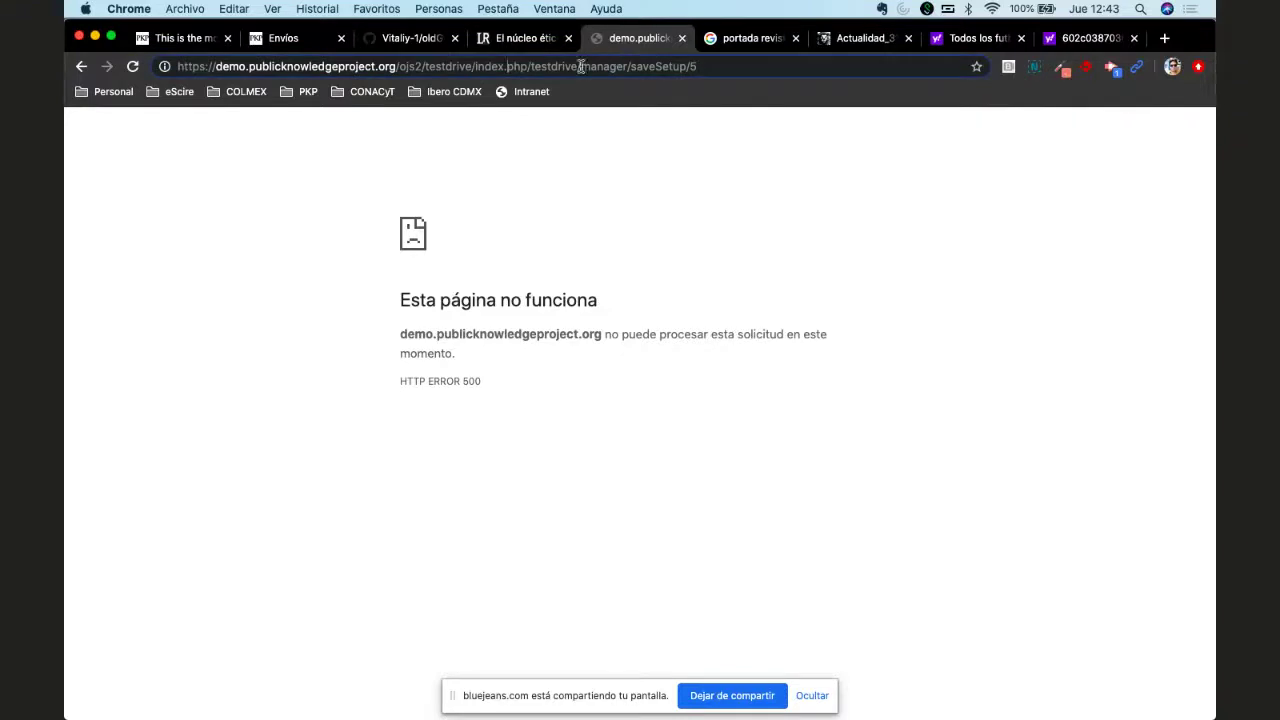
# Step: Load the OJS 2.4.8 testdrive journal's homepage by removing "manager/saveSetup/5" from the page address
pyautogui.moveTo(582, 66); pyautogui.dragTo(806, 103)
pyautogui.press('BackSpace')
pyautogui.press('Return')
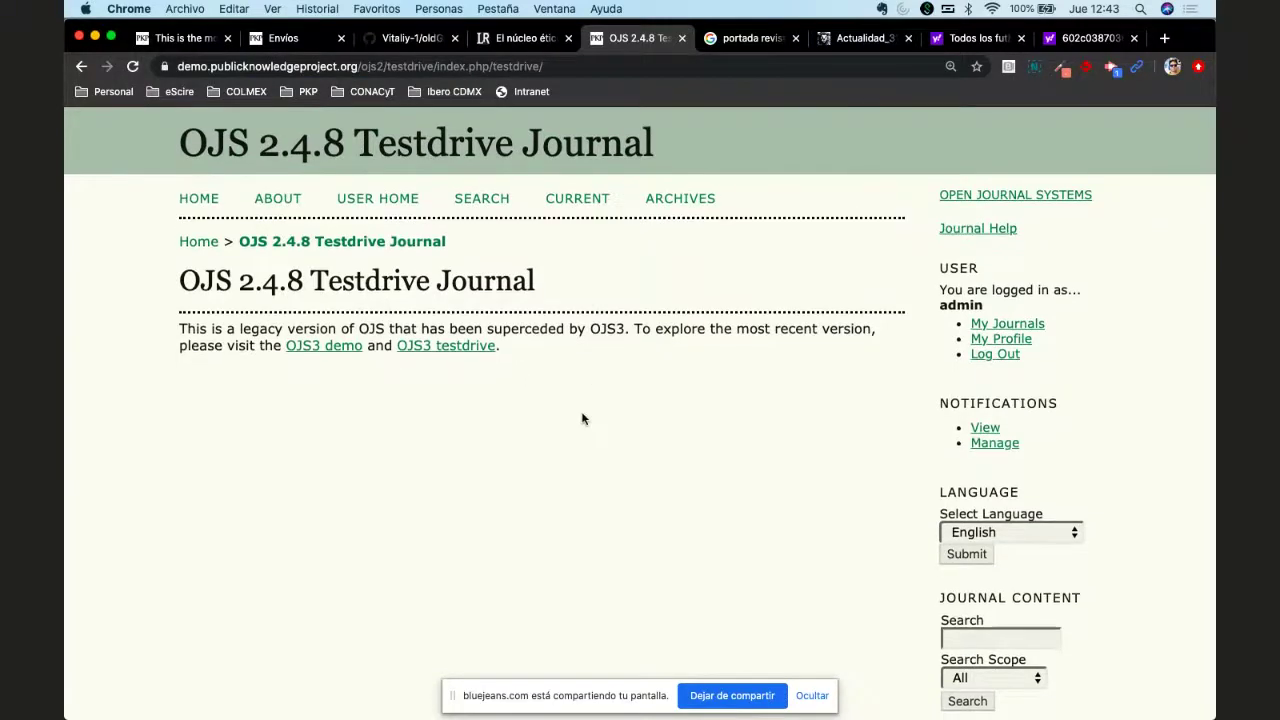
# Step: Go from User Home to the Journal Manager's Setup and open its The Look step
pyautogui.click(370, 213)
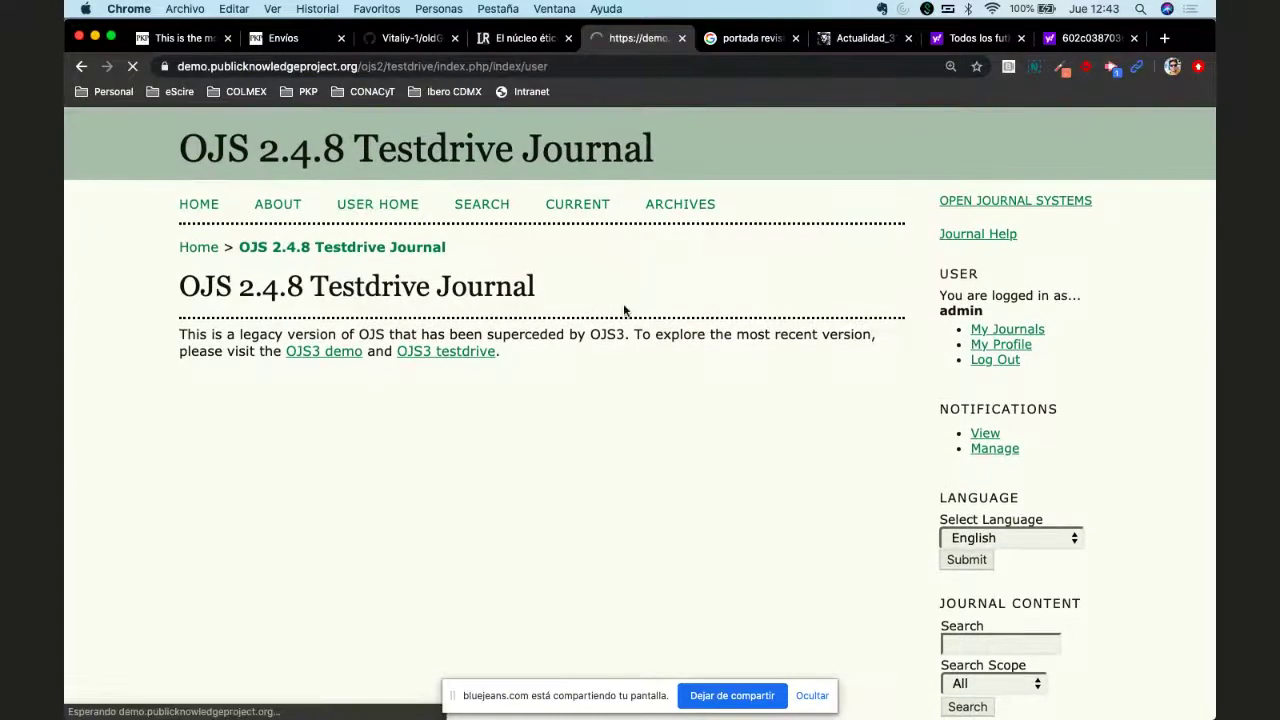
pyautogui.click(247, 444)
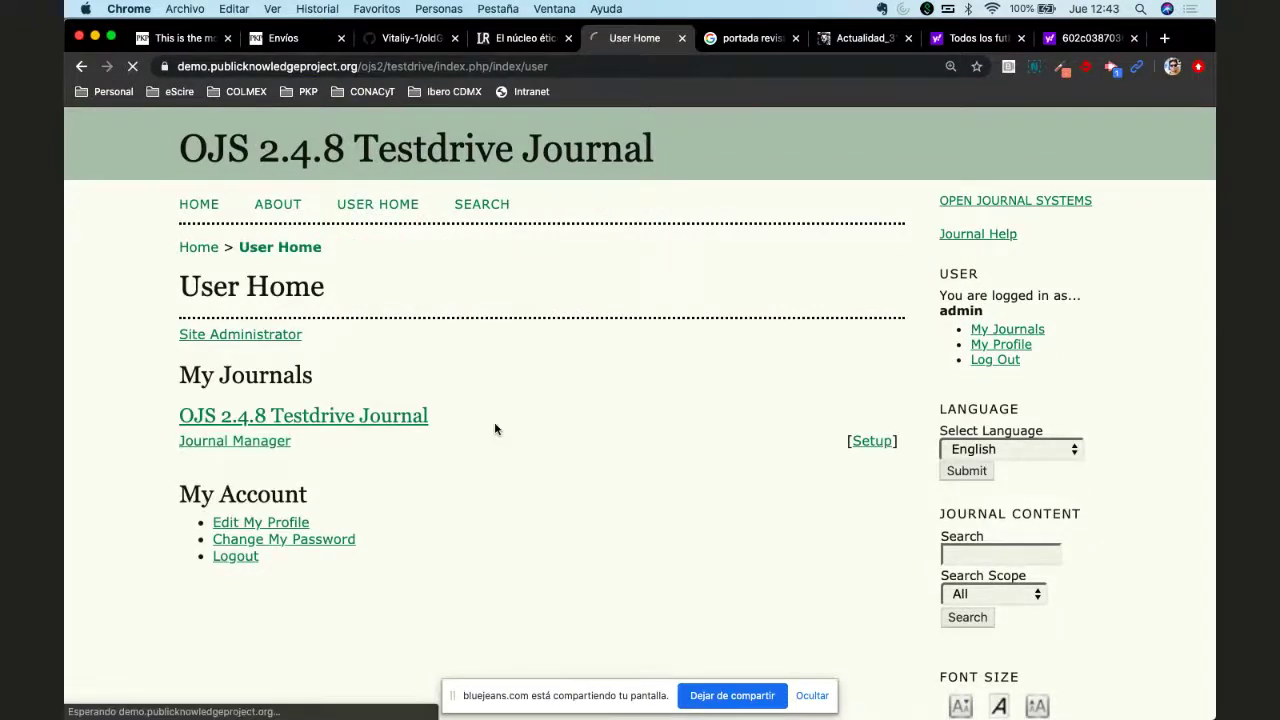
pyautogui.scroll(-1, 530, 465)
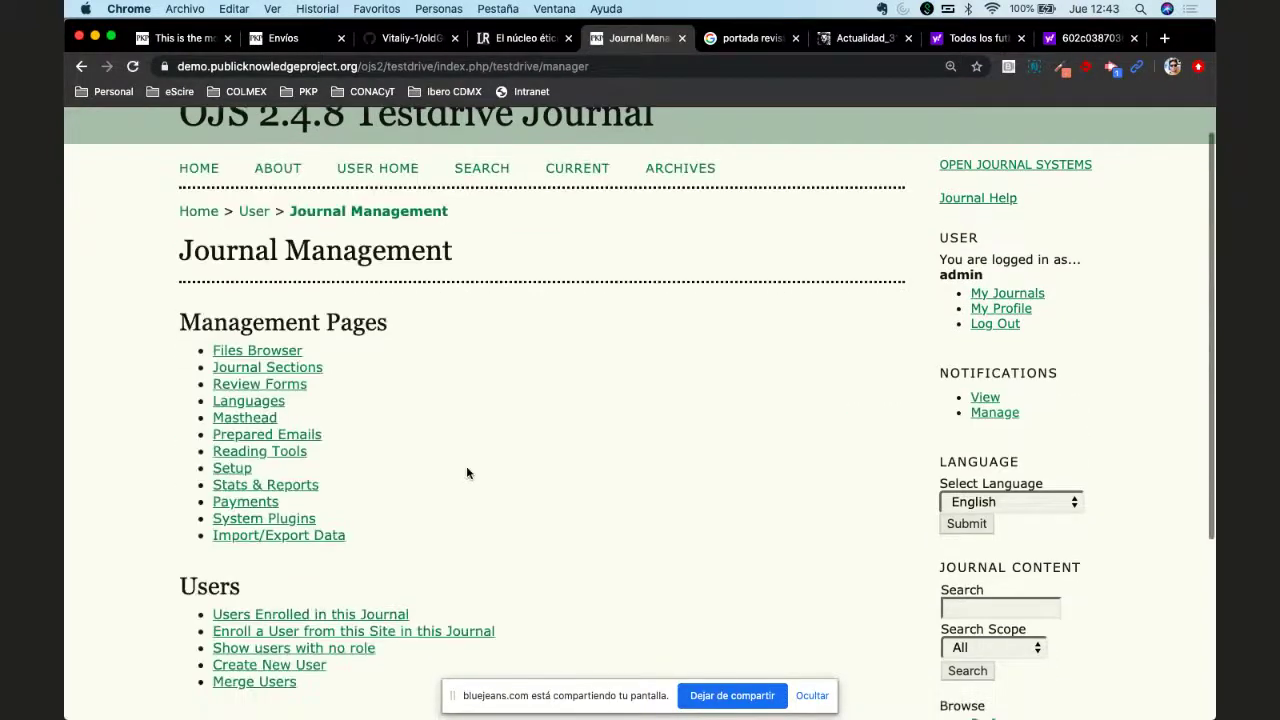
pyautogui.click(231, 468)
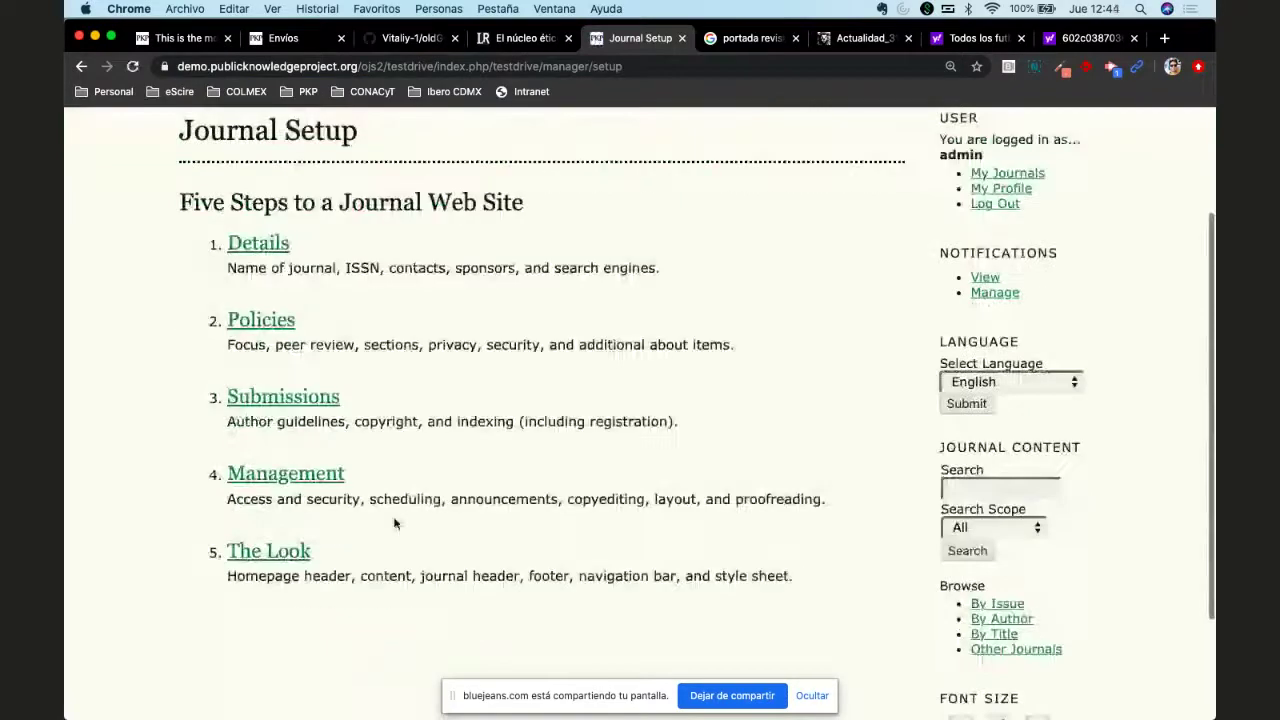
pyautogui.click(268, 551)
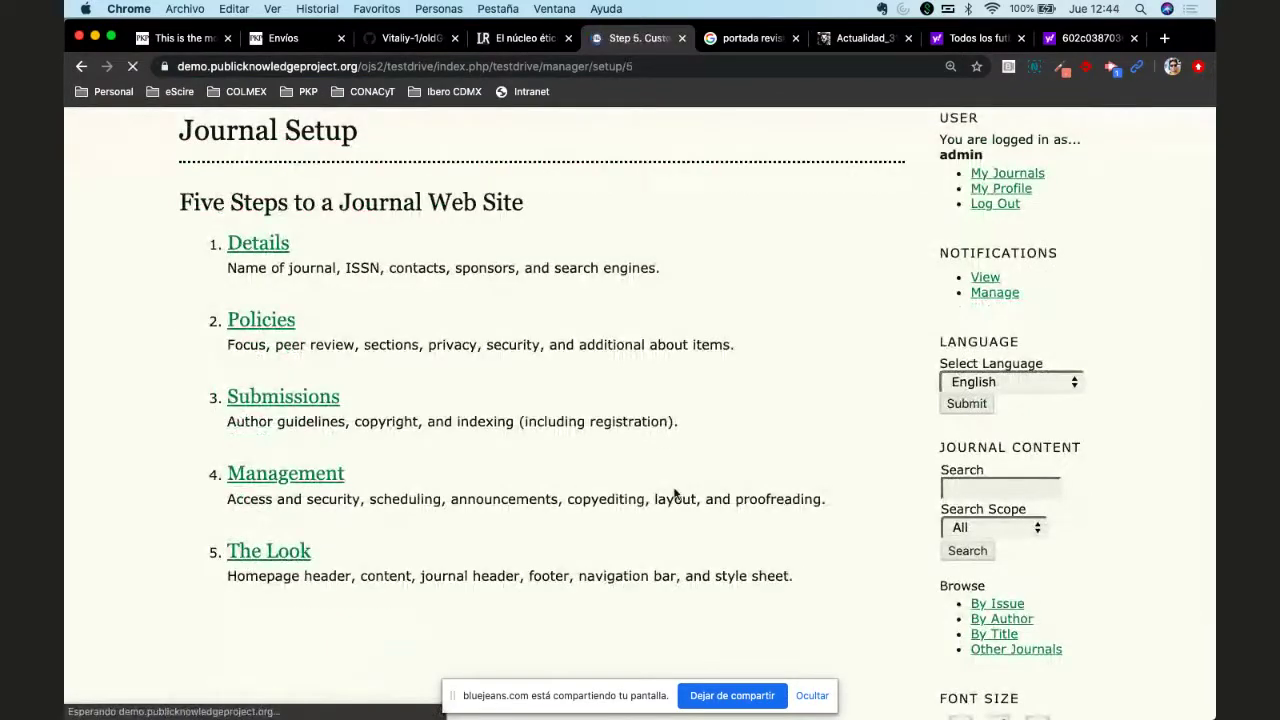
# Step: In the Journal Description's HTML source, add an img tag below the text with the copied Actualidad_316979170_83232380_1706x1280.jpg address as src, and update it
pyautogui.scroll(-4, 703, 483)
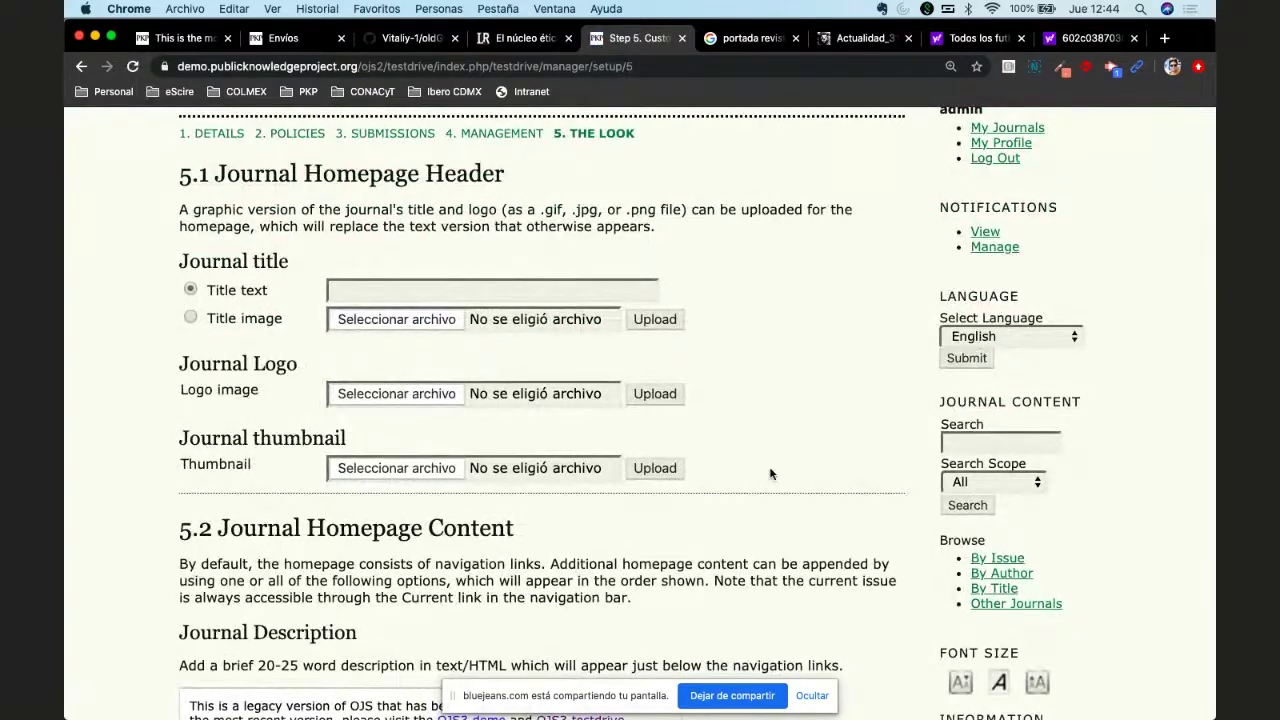
pyautogui.scroll(-5, 770, 473)
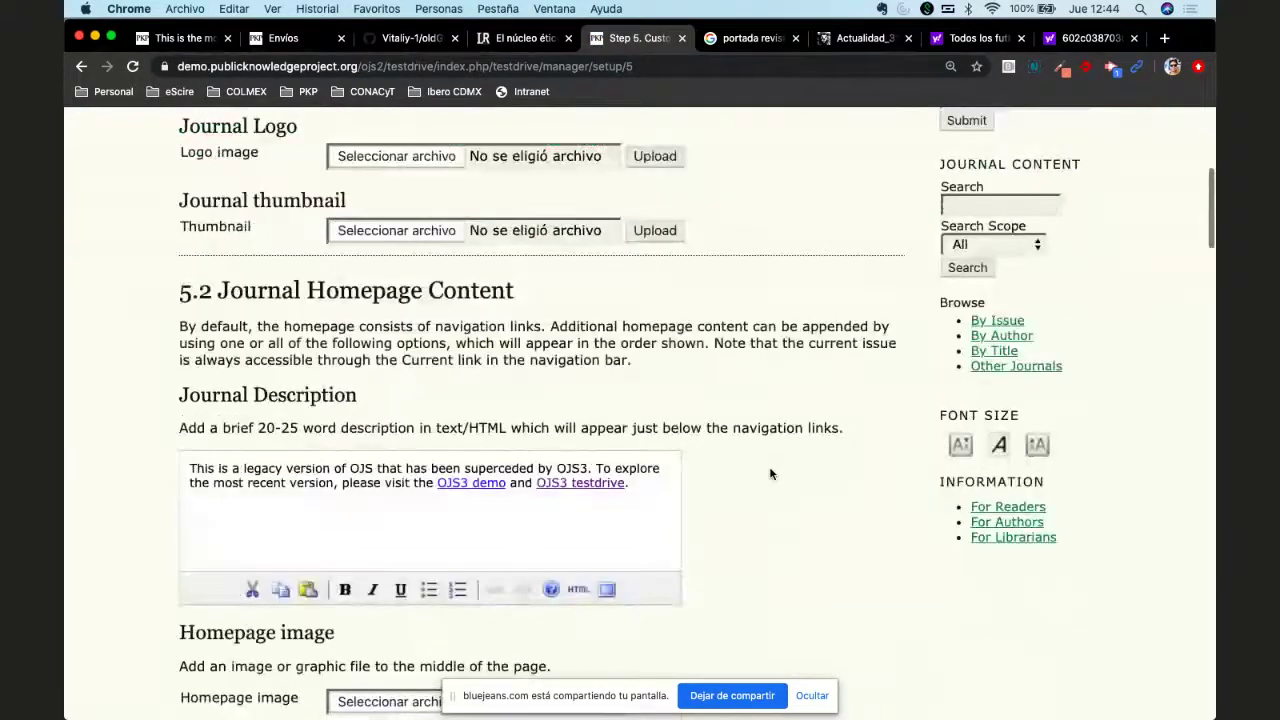
pyautogui.click(579, 568)
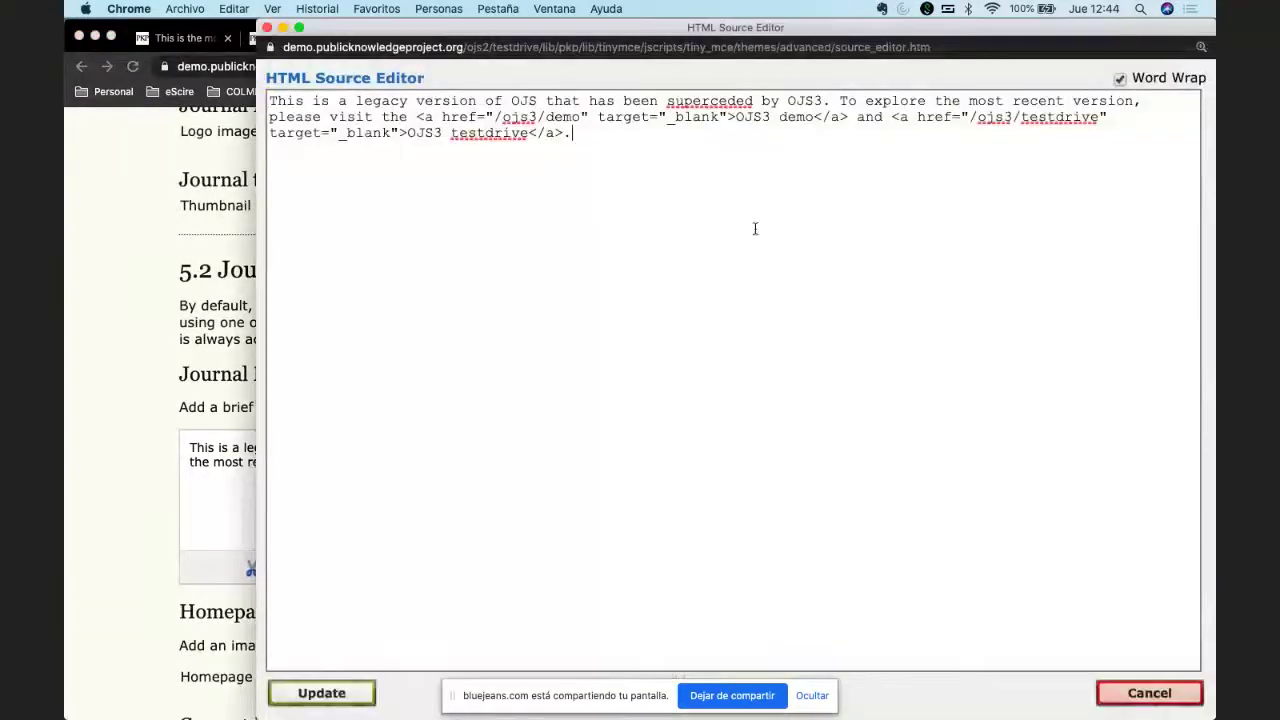
pyautogui.press('Return')
pyautogui.press('Return')
pyautogui.write('<i')
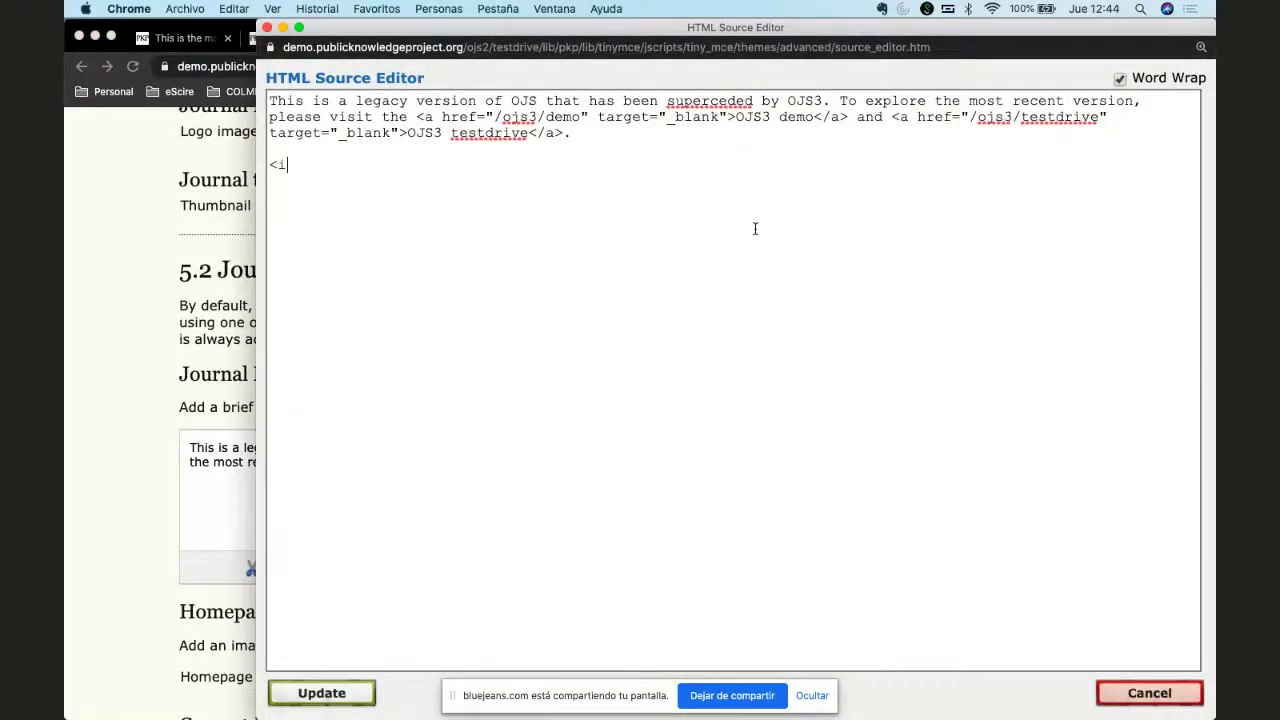
pyautogui.write('mg src="">')
pyautogui.press('super+v')
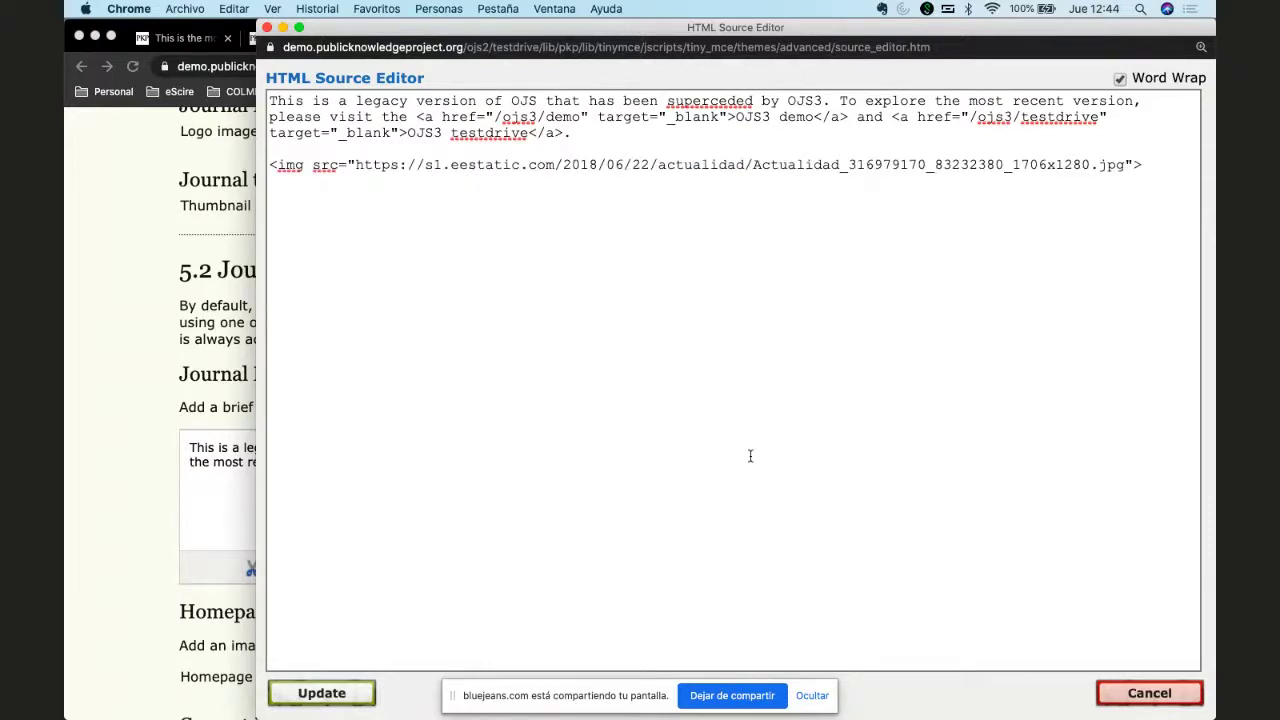
pyautogui.click(322, 692)
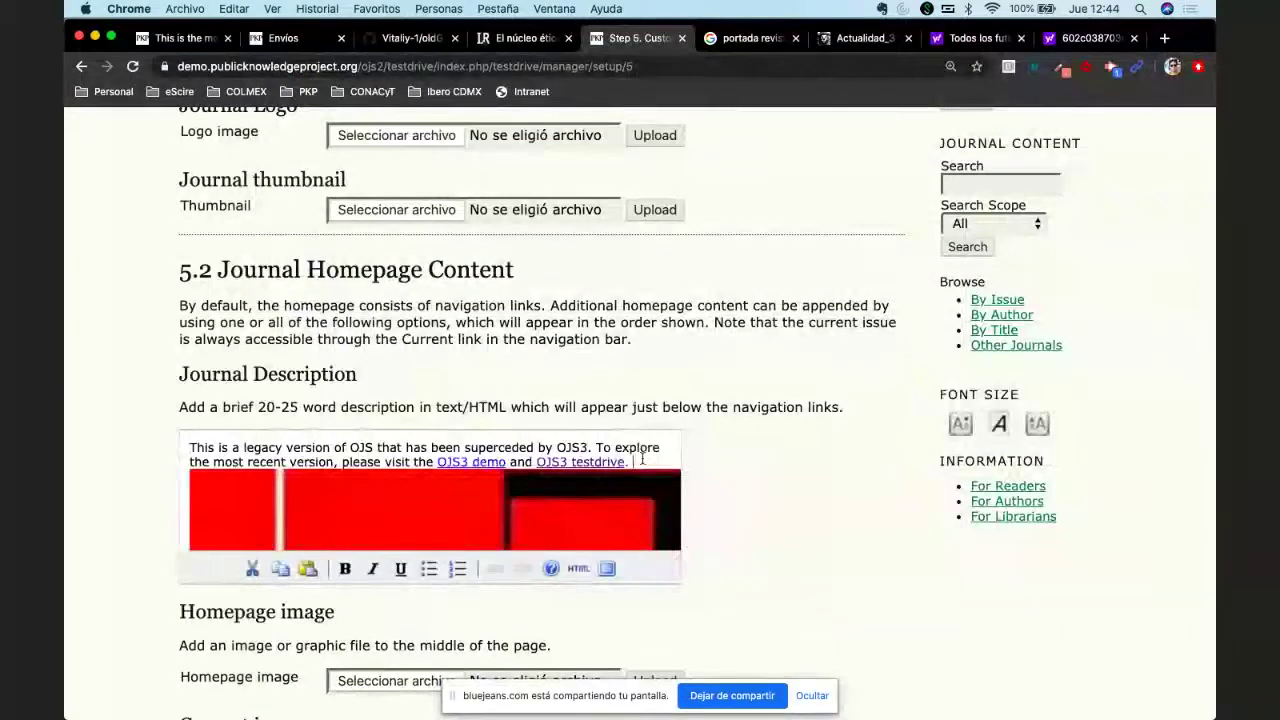
# Step: Examine the embedded cover image across its width and height within the Journal Description editor
pyautogui.scroll(-1, 643, 477)
pyautogui.scroll(-2, 643, 477)
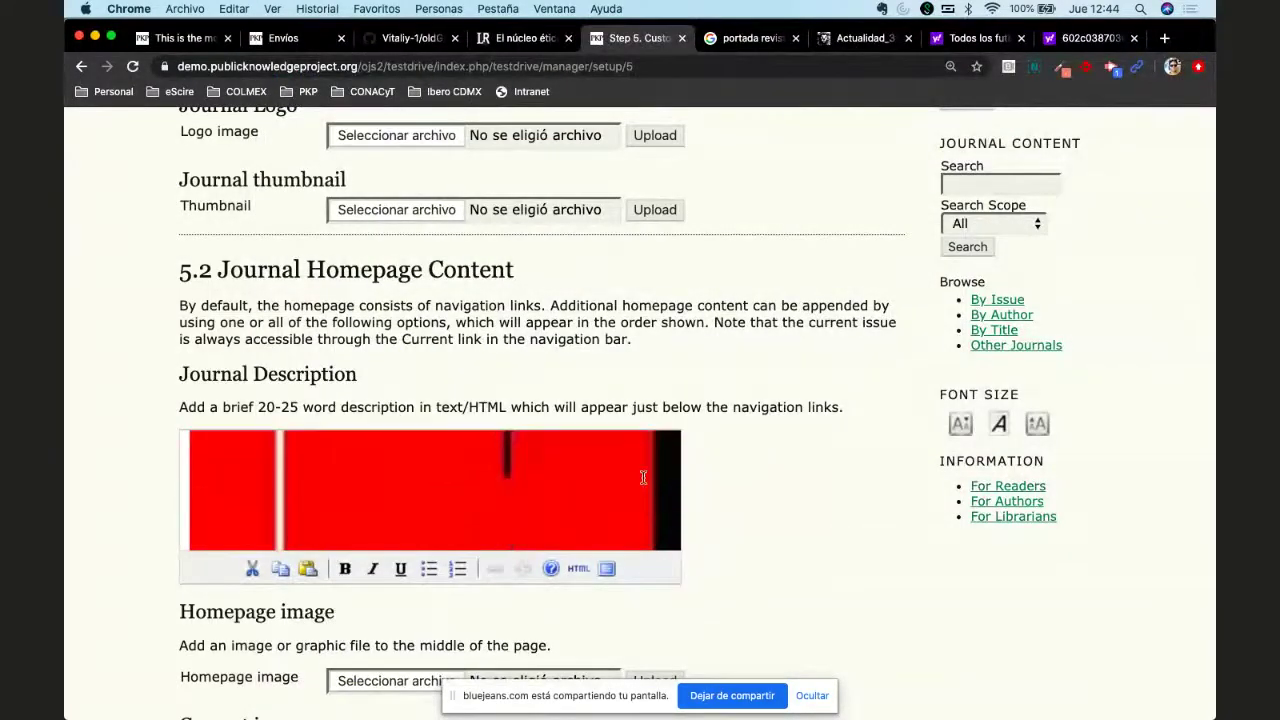
pyautogui.scroll(-3, 643, 482)
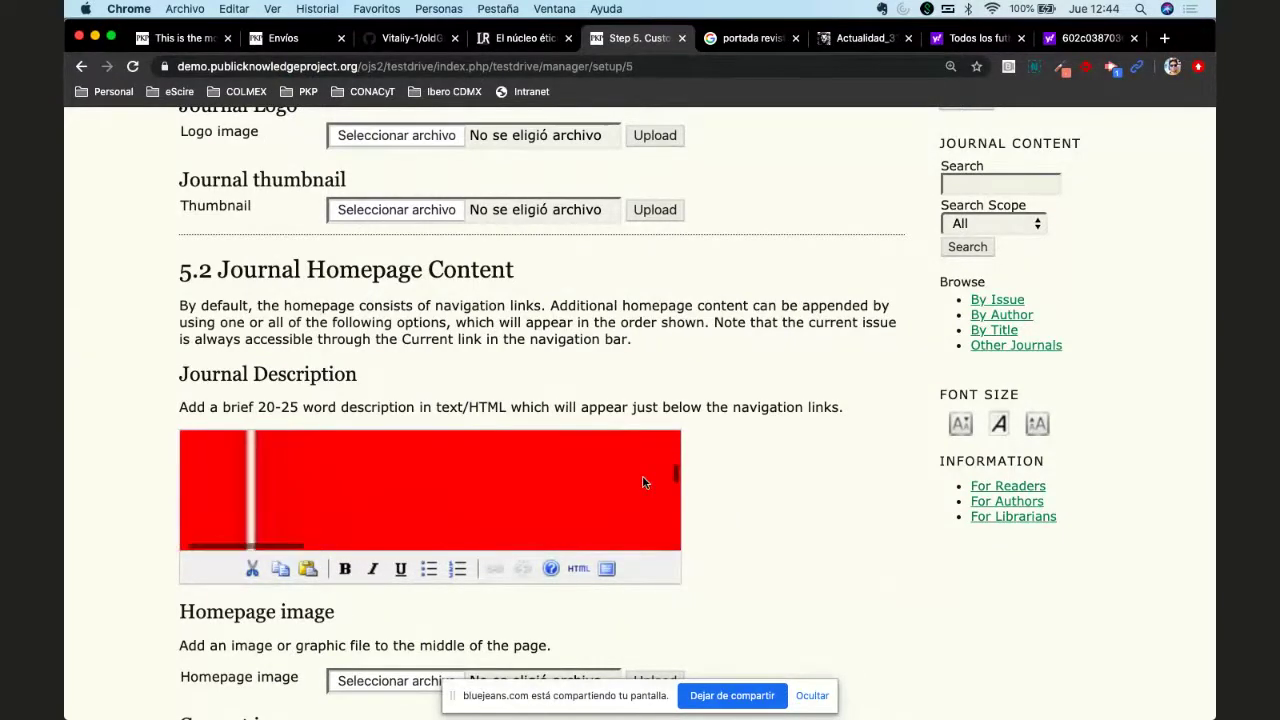
pyautogui.hscroll(3, 643, 482)
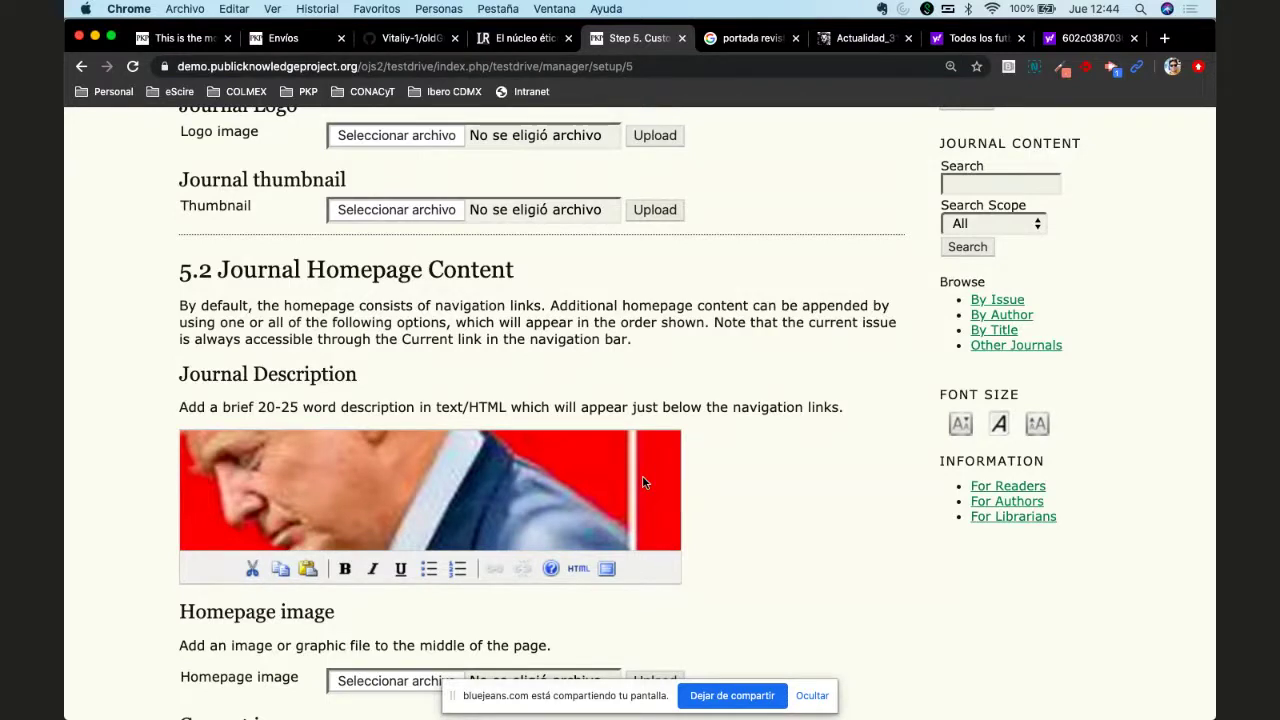
pyautogui.scroll(5, 643, 482)
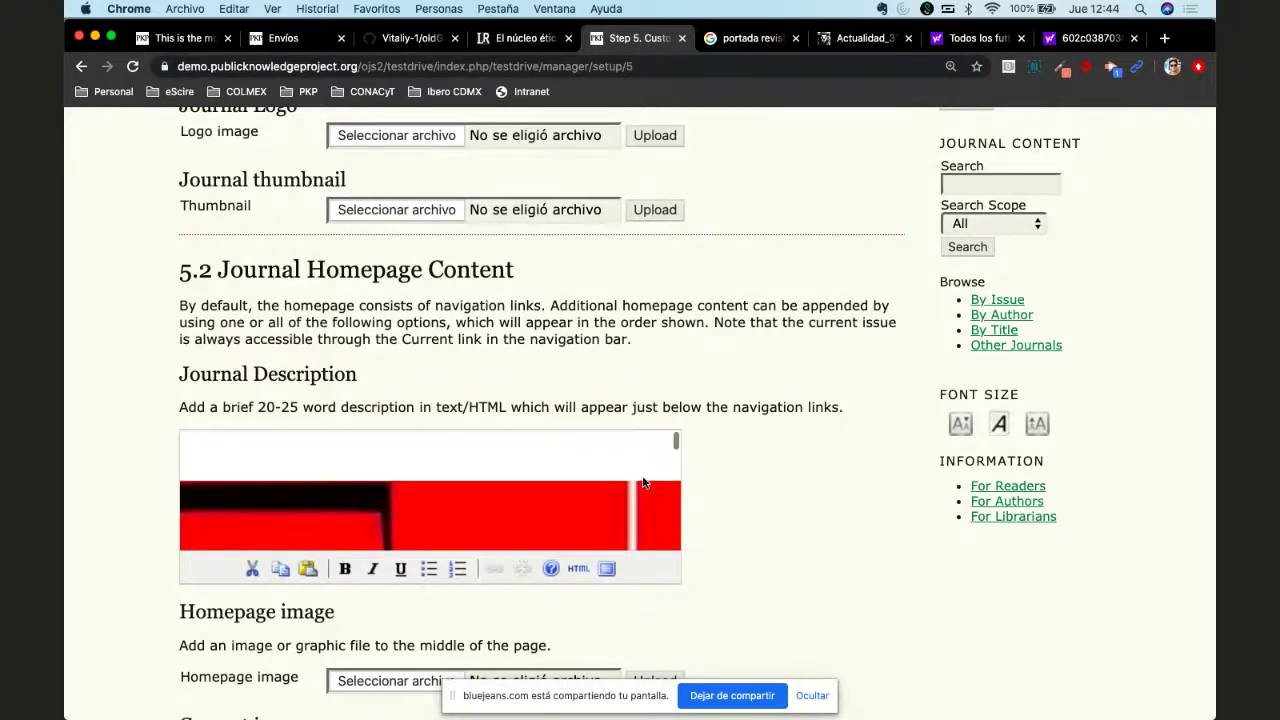
pyautogui.scroll(1, 600, 490)
pyautogui.hscroll(-3, 573, 497)
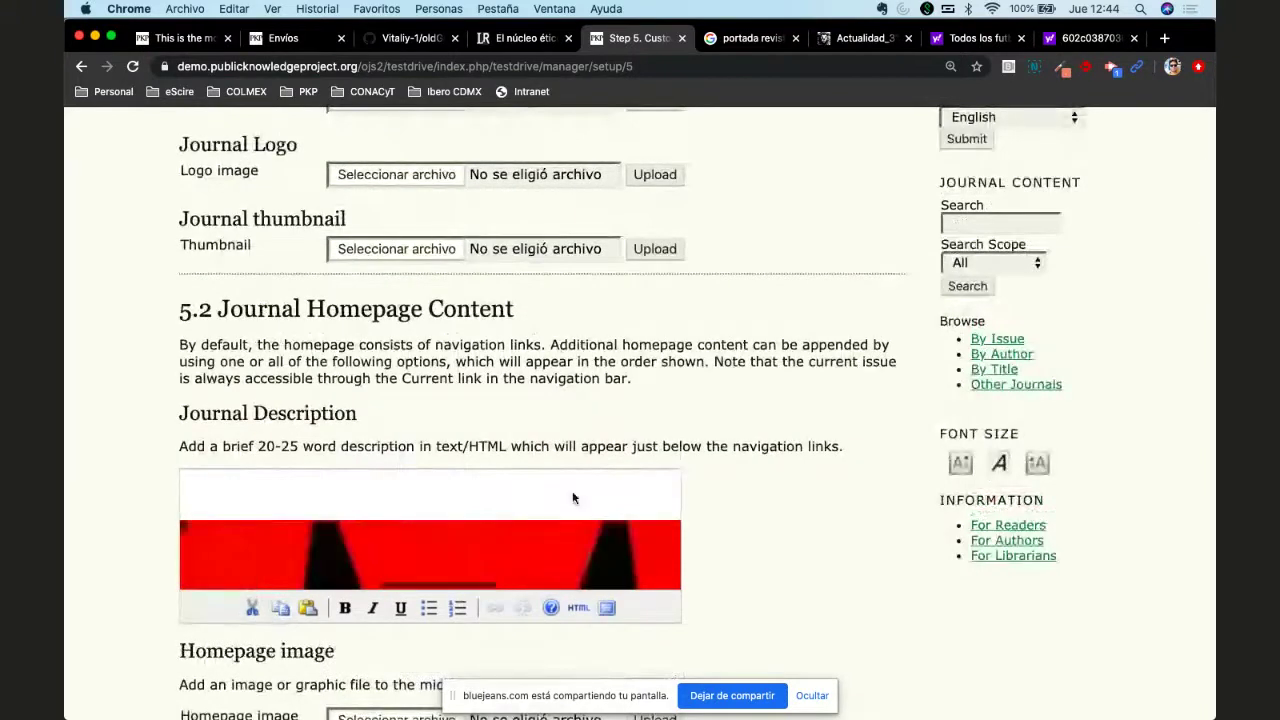
pyautogui.hscroll(-3, 573, 497)
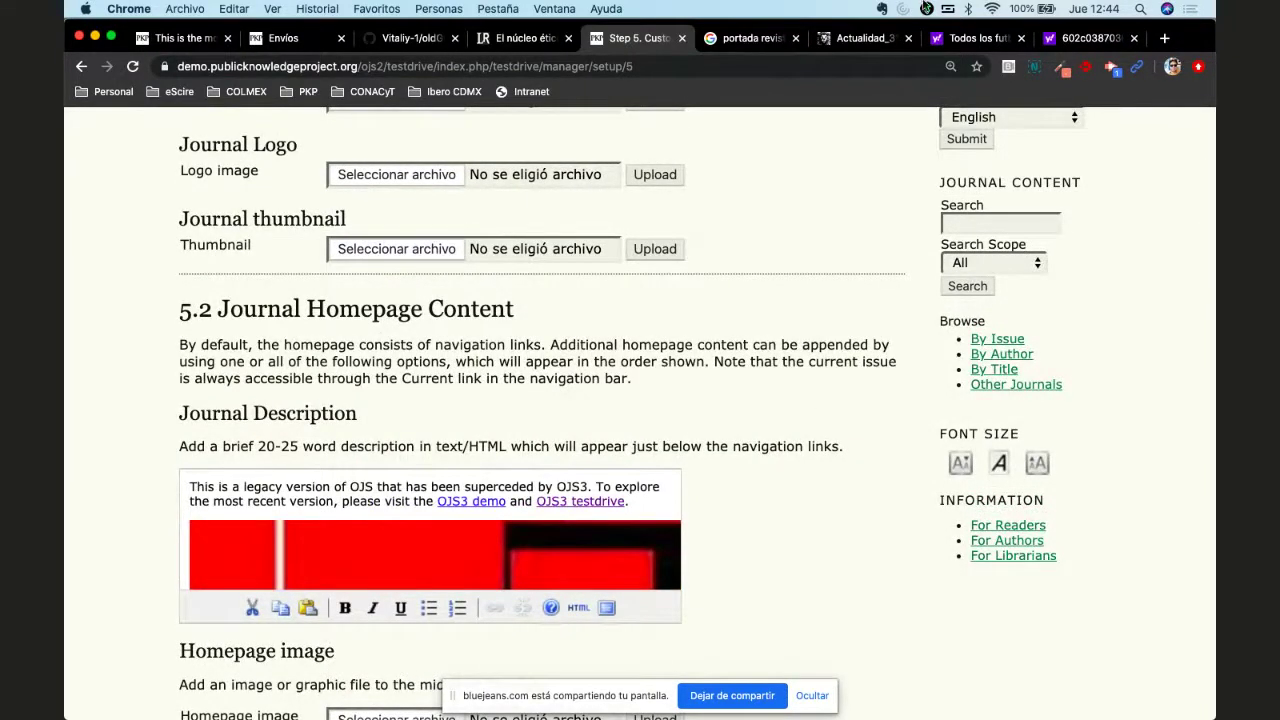
# Step: Switch to the OJS 3 journal's dashboard and open the Biblioteca editorial in its workflow settings
pyautogui.click(280, 38)
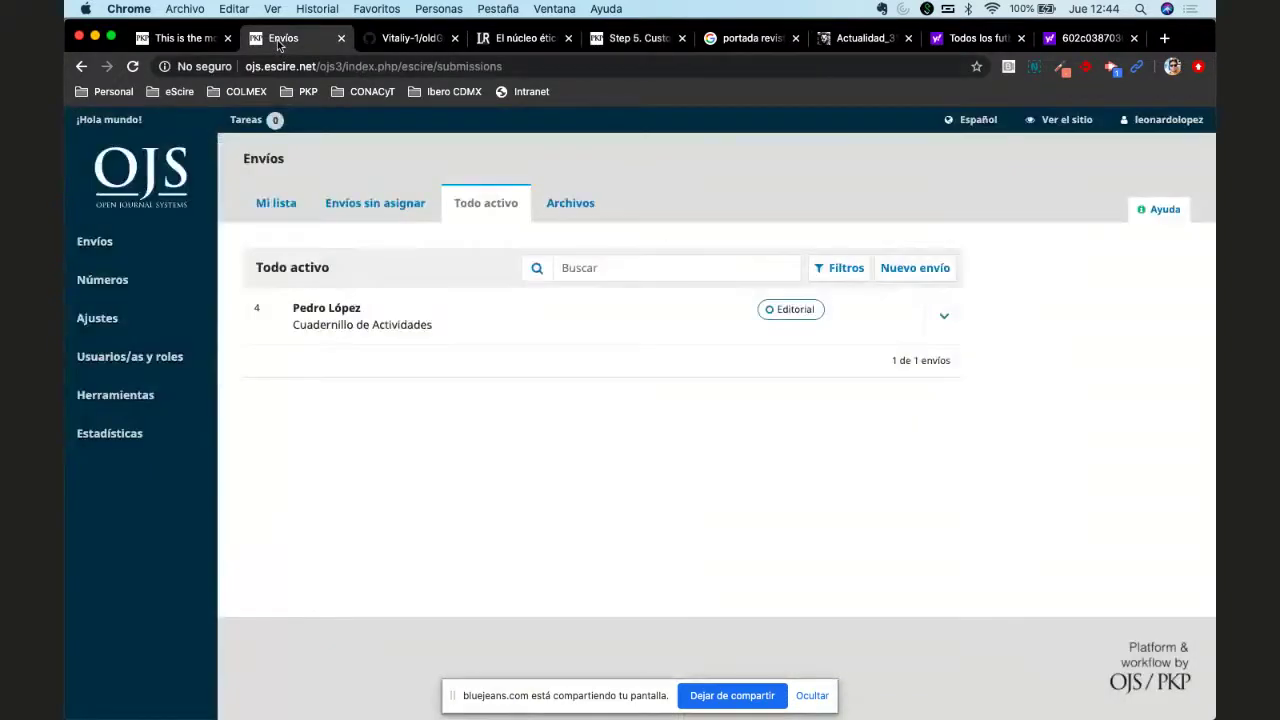
pyautogui.moveTo(102, 320)
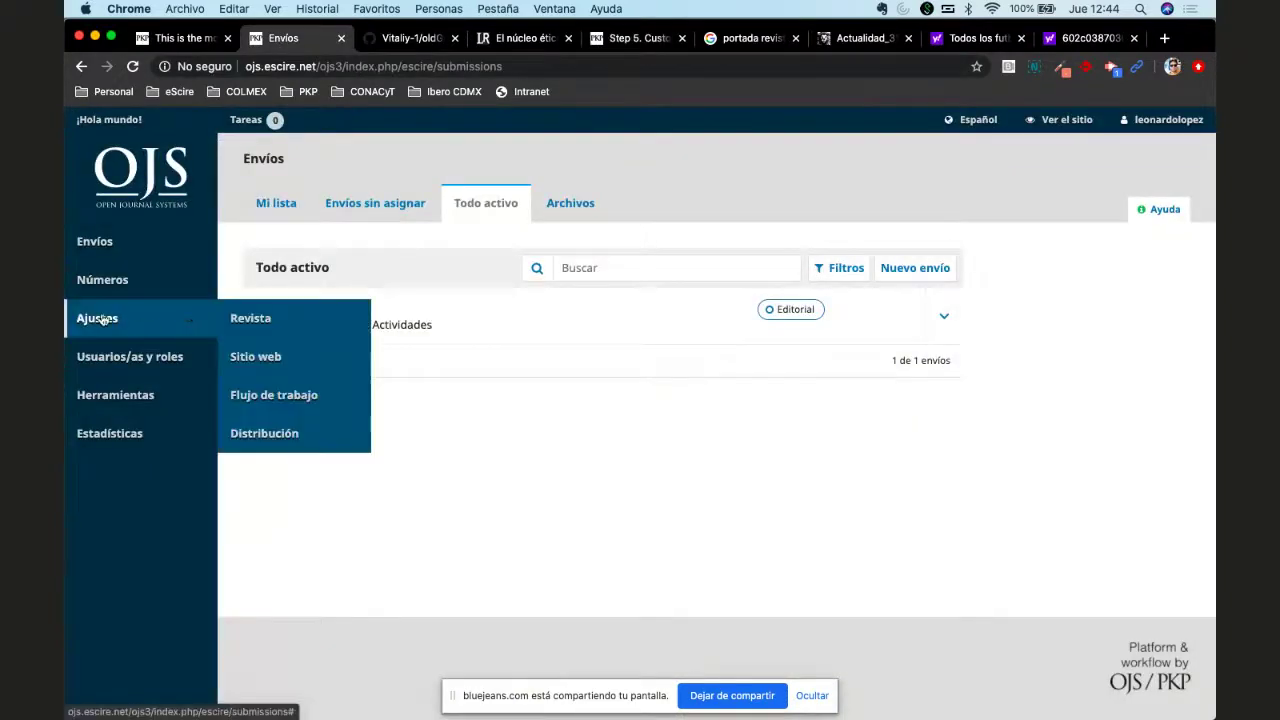
pyautogui.click(297, 394)
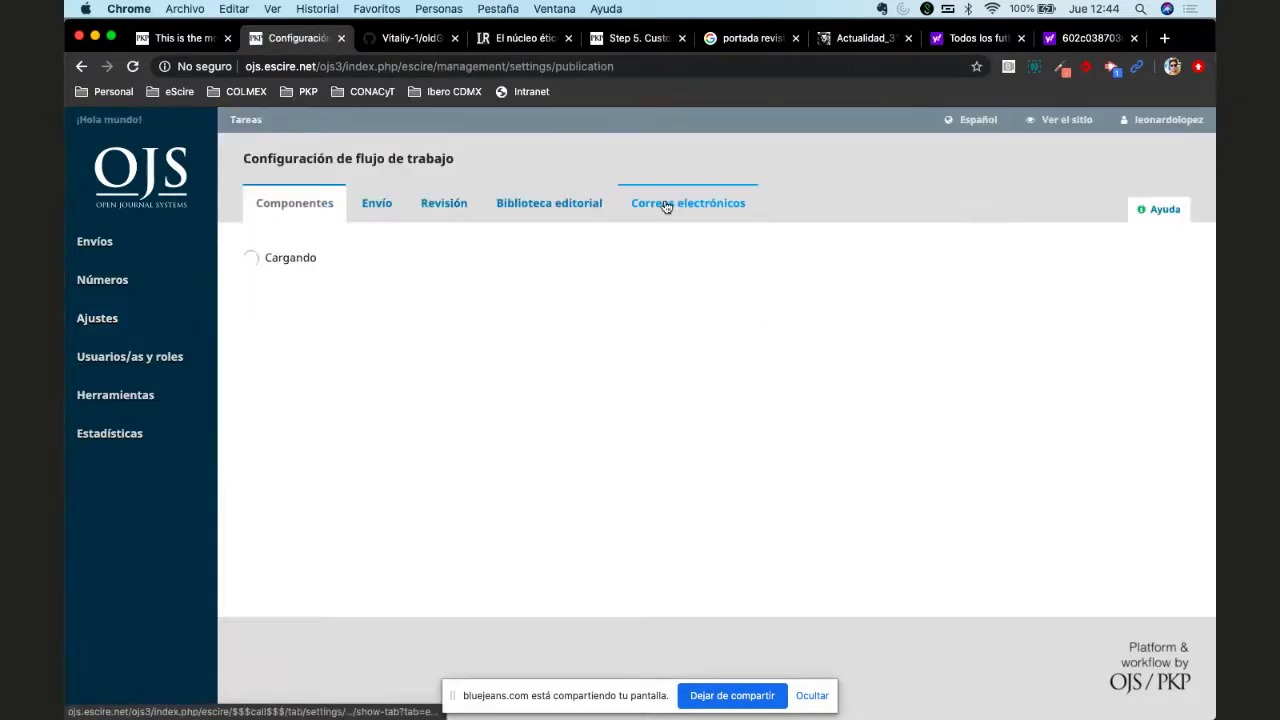
pyautogui.click(532, 206)
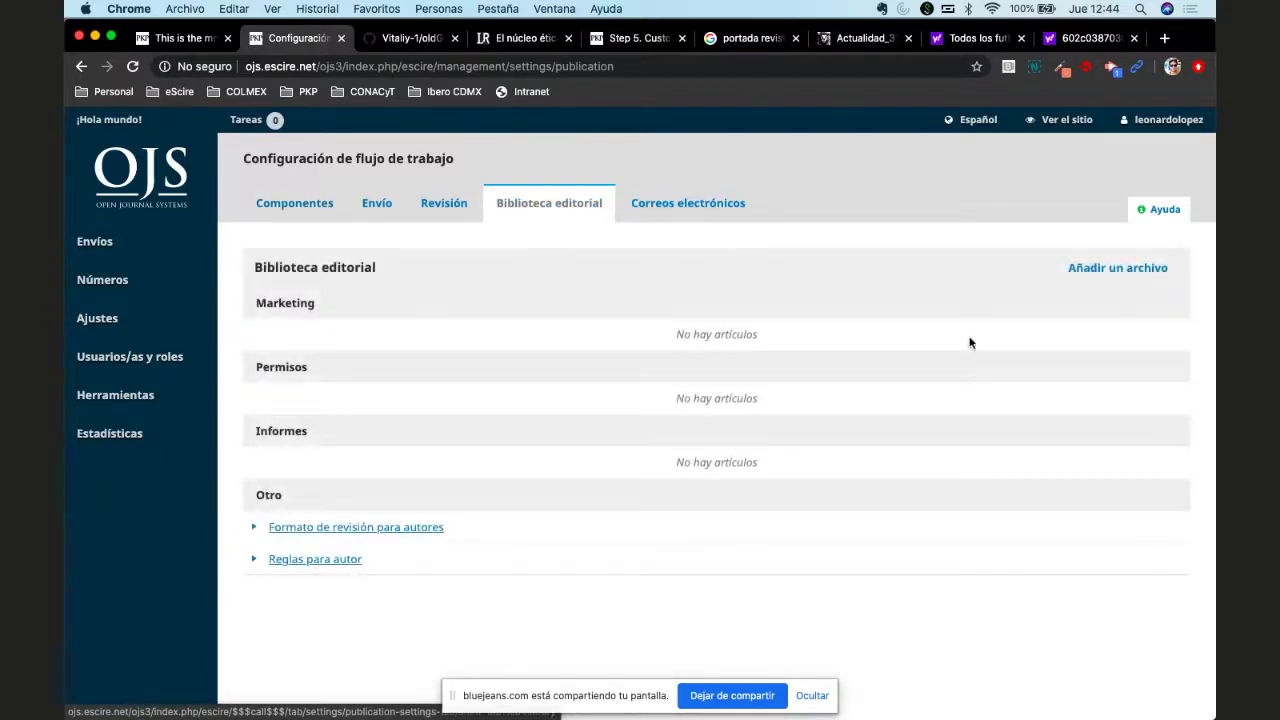
# Step: Start adding a file to the Biblioteca editorial, with the name Imagen and the type Otro
pyautogui.click(1112, 272)
pyautogui.click(476, 214)
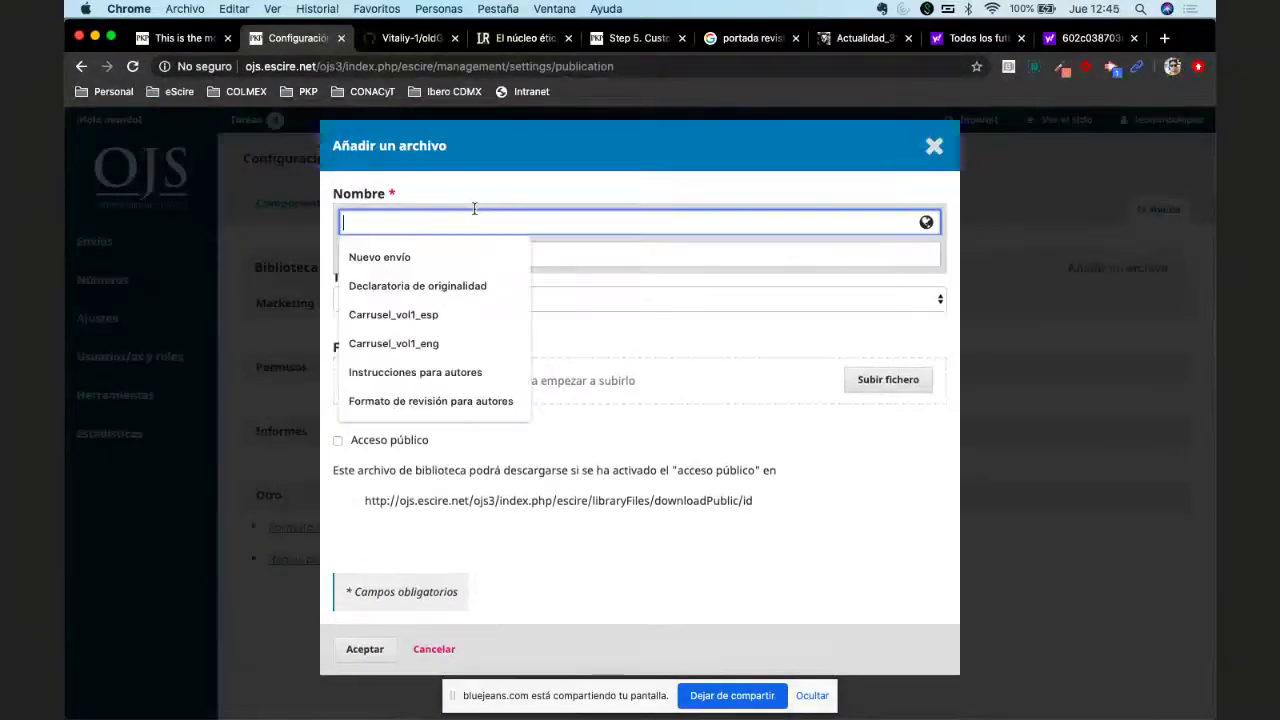
pyautogui.write('Imagen')
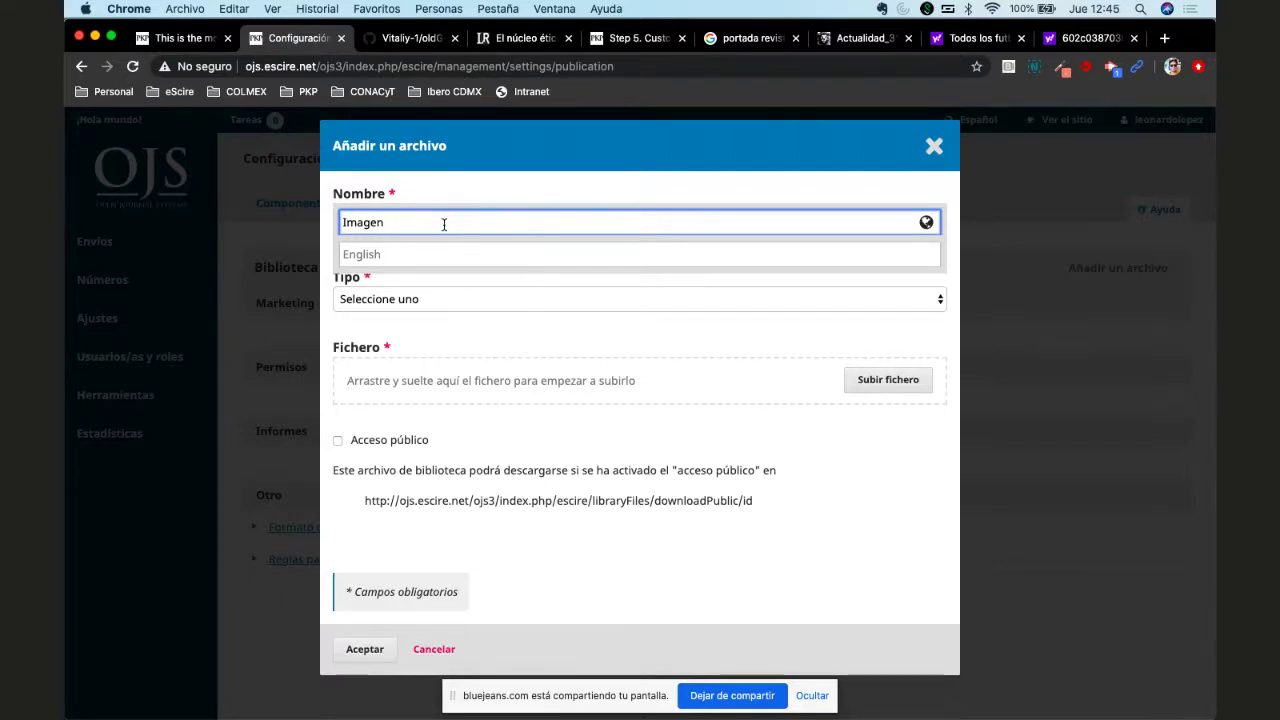
pyautogui.click(484, 306)
pyautogui.click(510, 291)
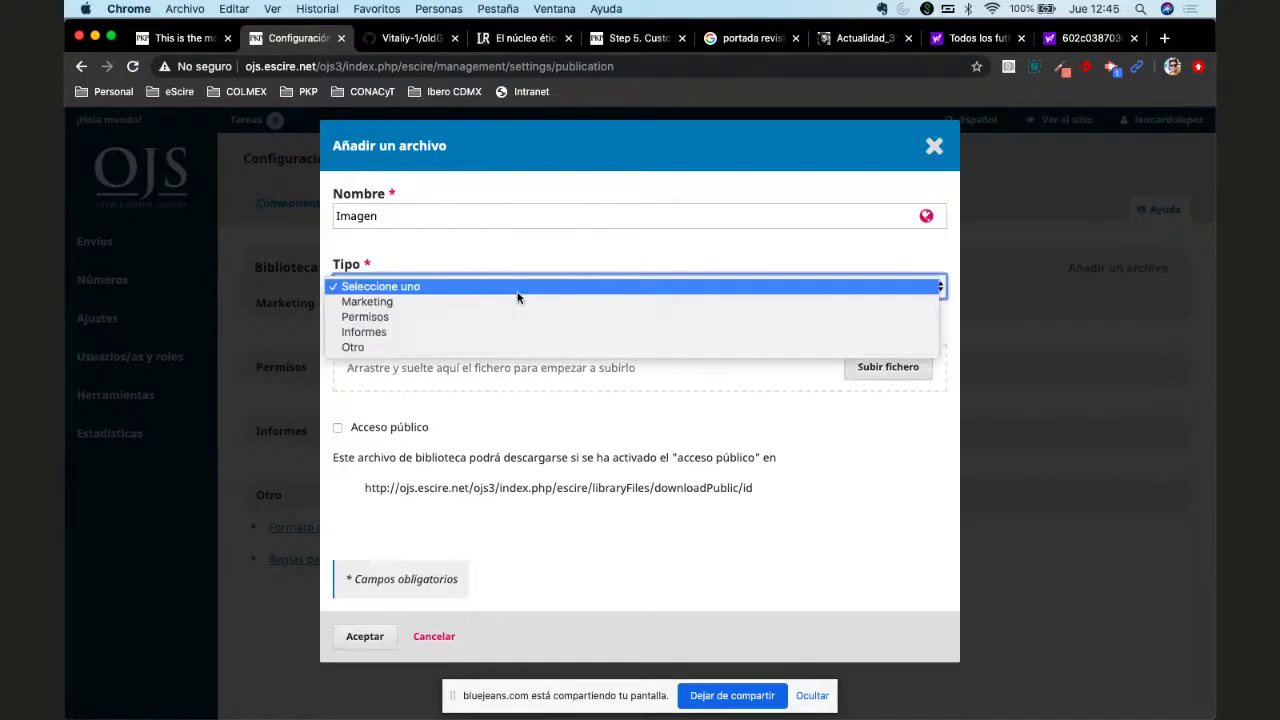
pyautogui.click(451, 348)
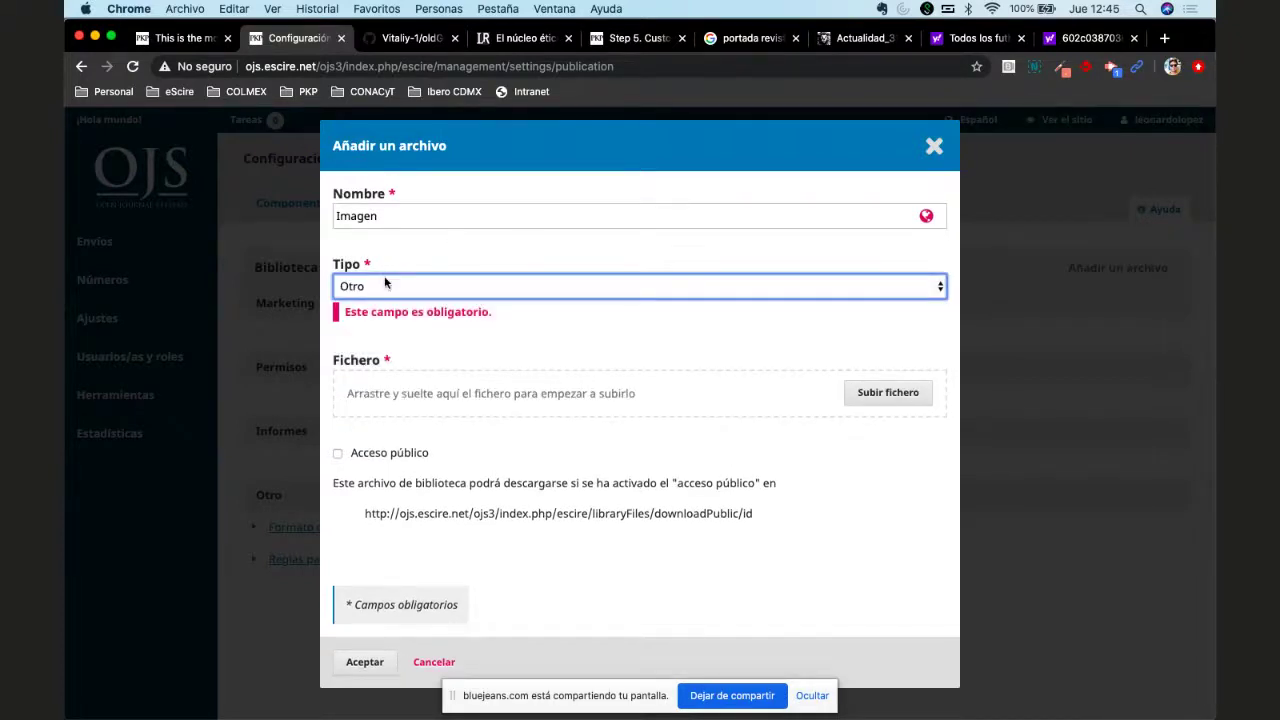
pyautogui.click(427, 286)
pyautogui.click(428, 286)
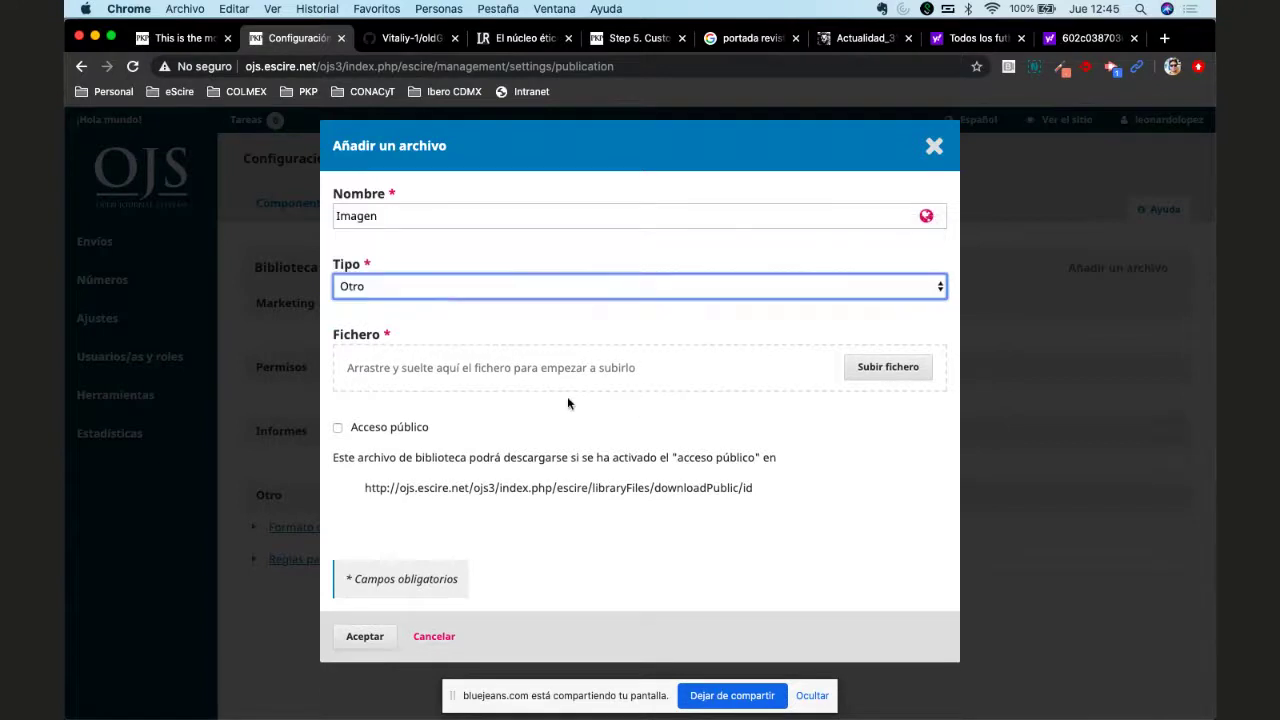
# Step: Upload newplot (13).png from Descargas as the library file, enable Acceso público and accept the new entry
pyautogui.click(911, 375)
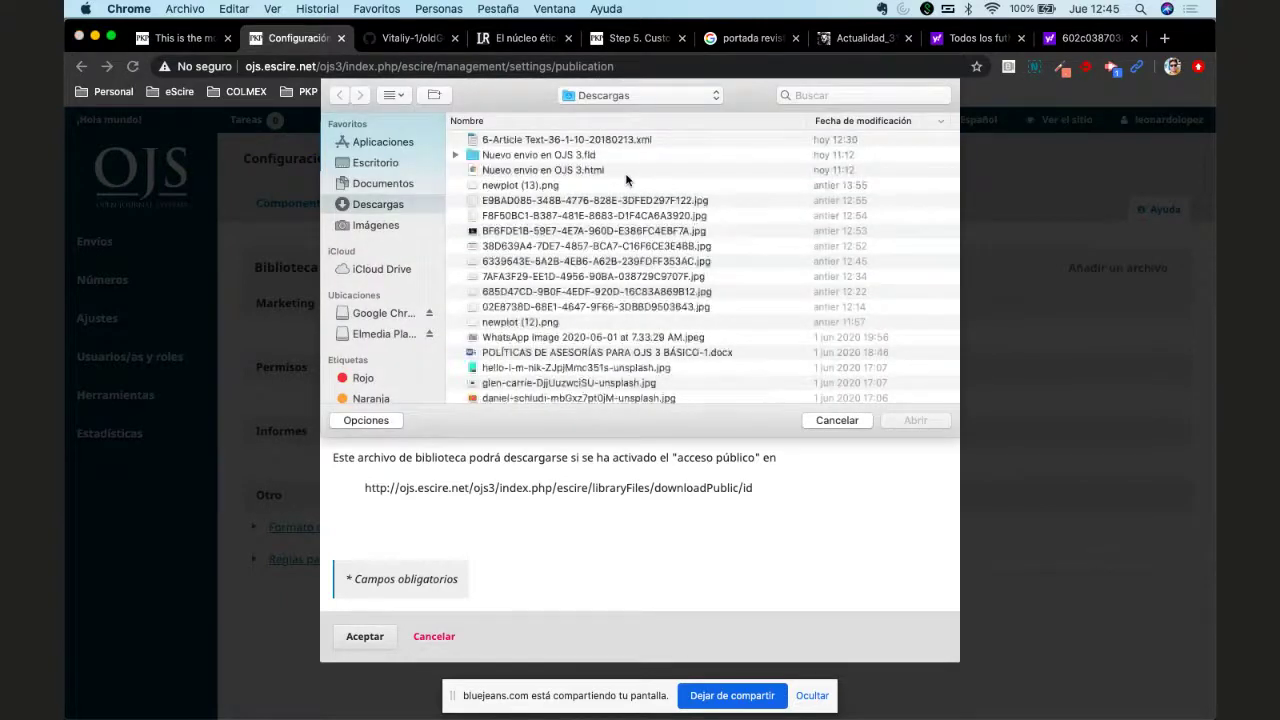
pyautogui.doubleClick(532, 187)
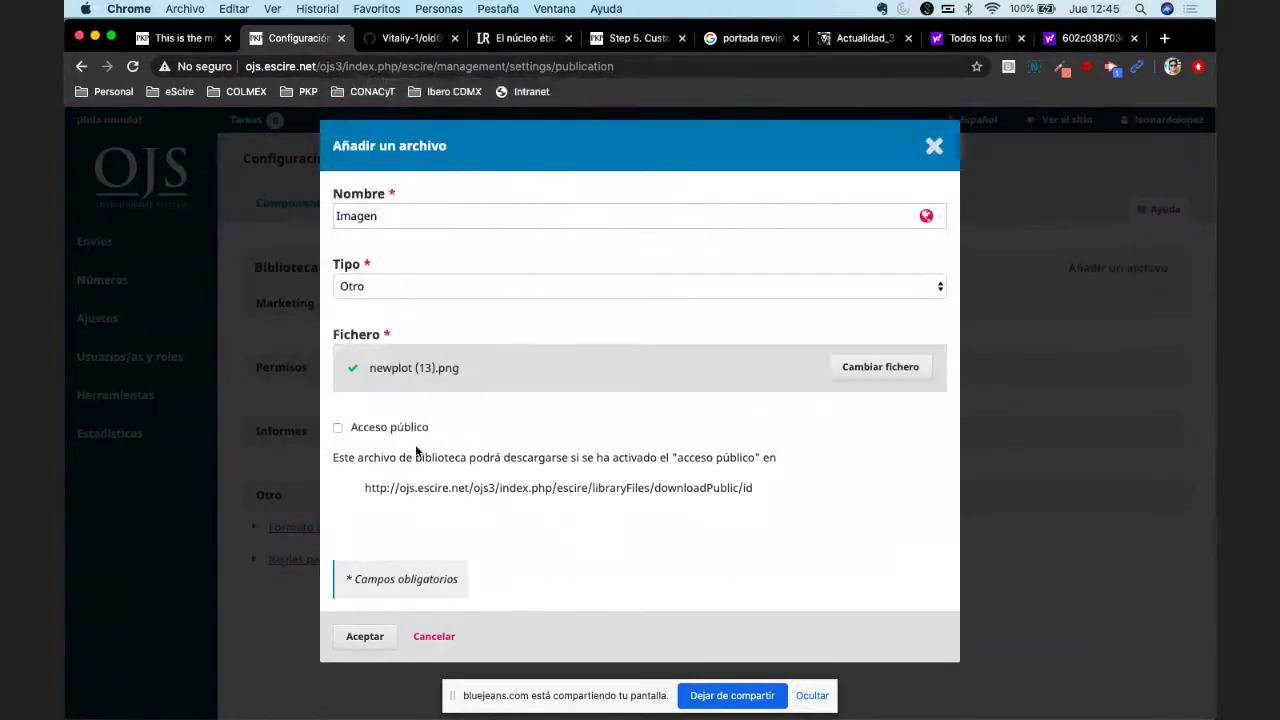
pyautogui.click(384, 432)
pyautogui.moveTo(741, 487); pyautogui.dragTo(755, 489)
pyautogui.click(366, 638)
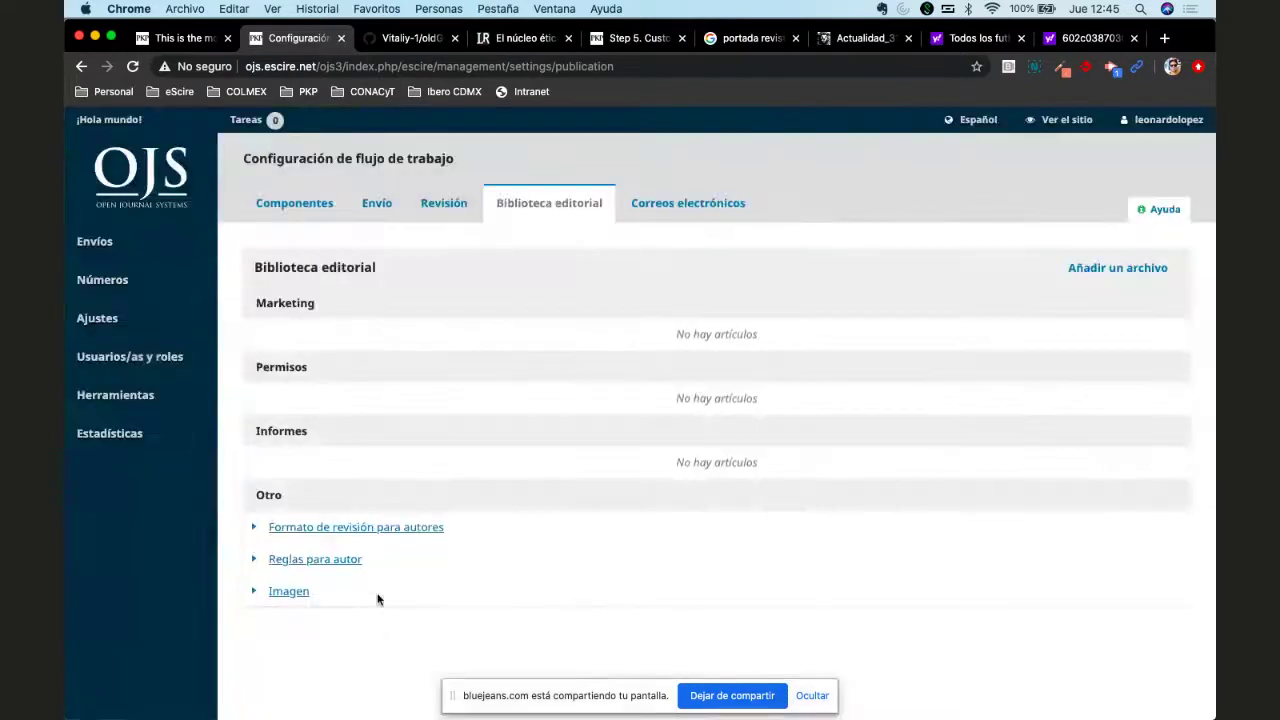
# Step: Copy the public download address from the Imagen library file's edit form and leave the form without saving
pyautogui.scroll(-3, 377, 597)
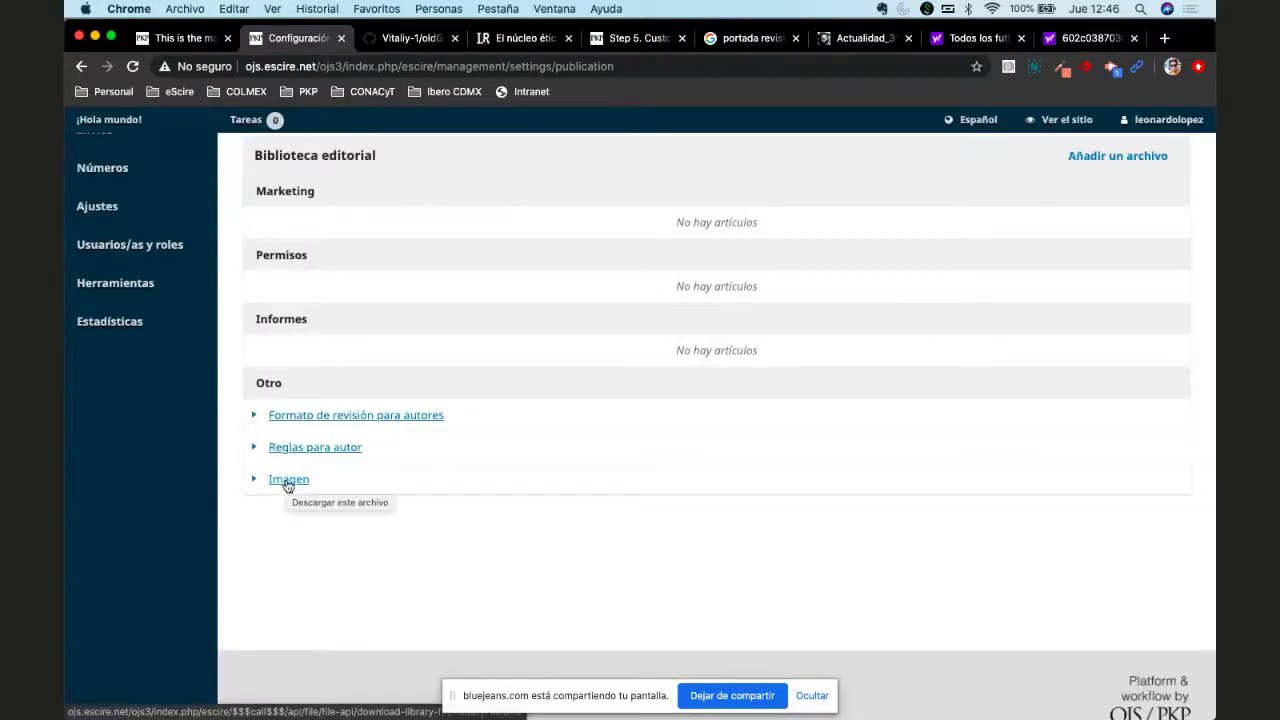
pyautogui.click(253, 479)
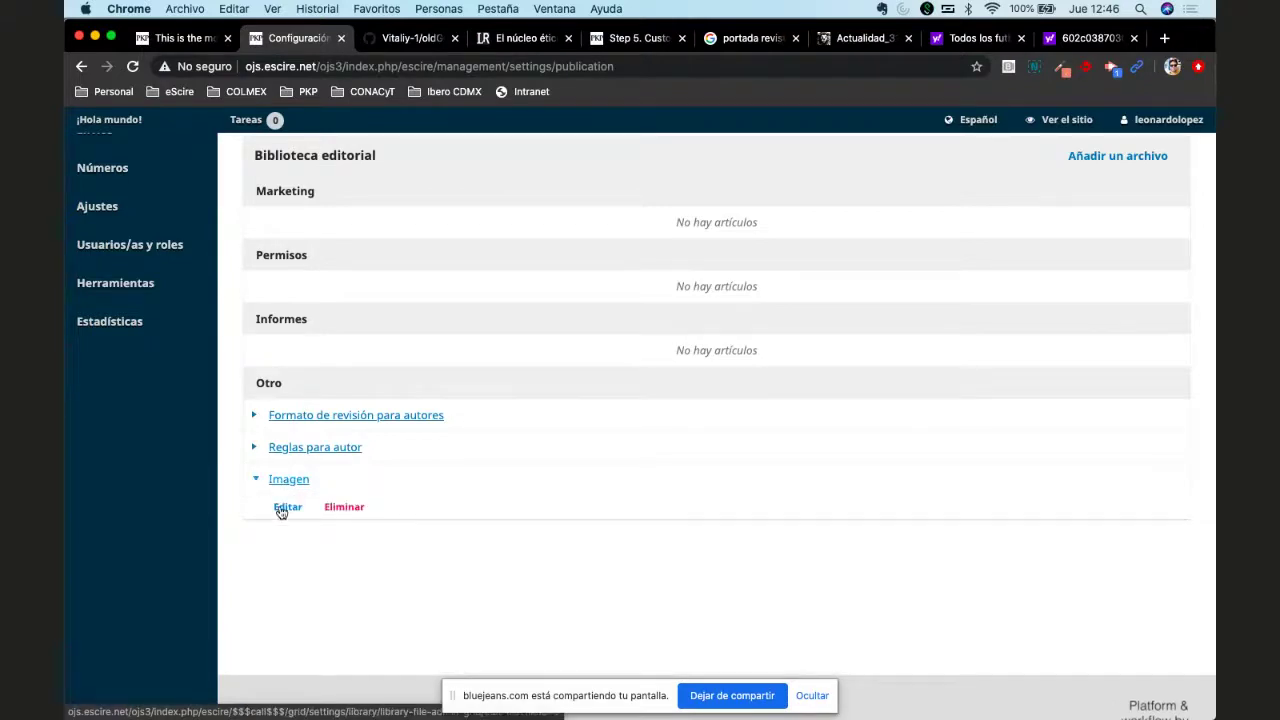
pyautogui.click(284, 508)
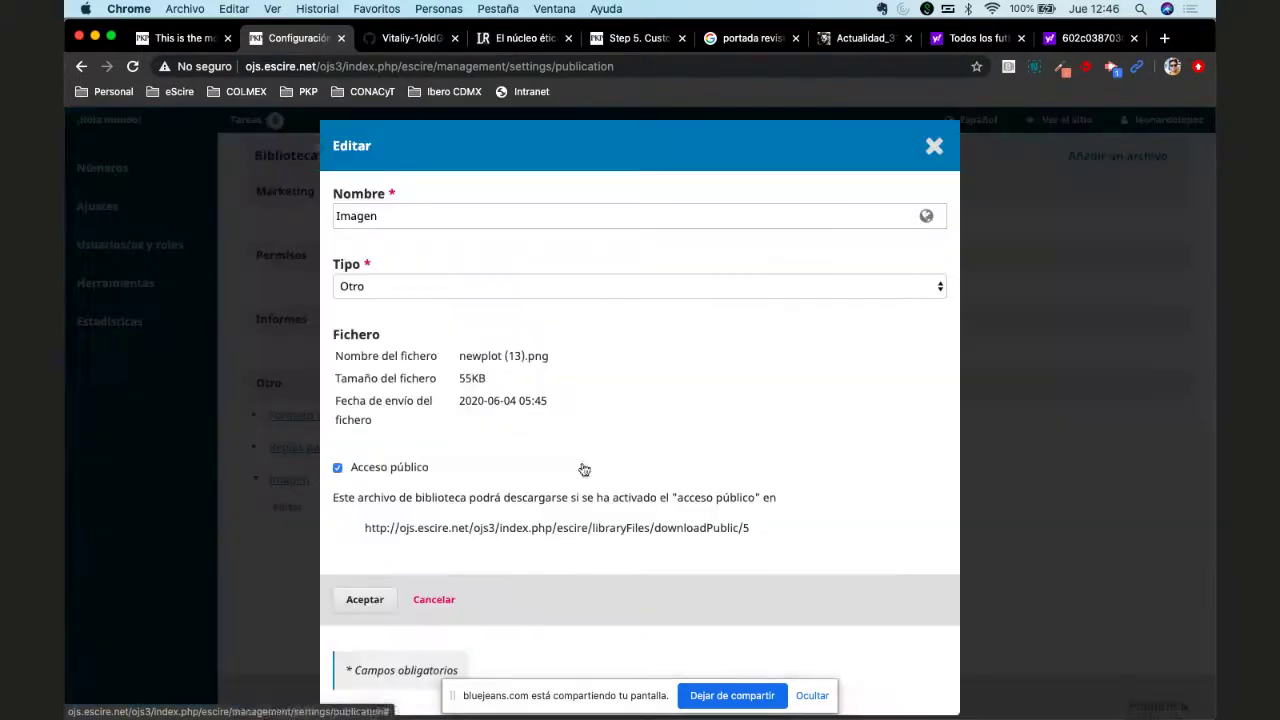
pyautogui.tripleClick(652, 528)
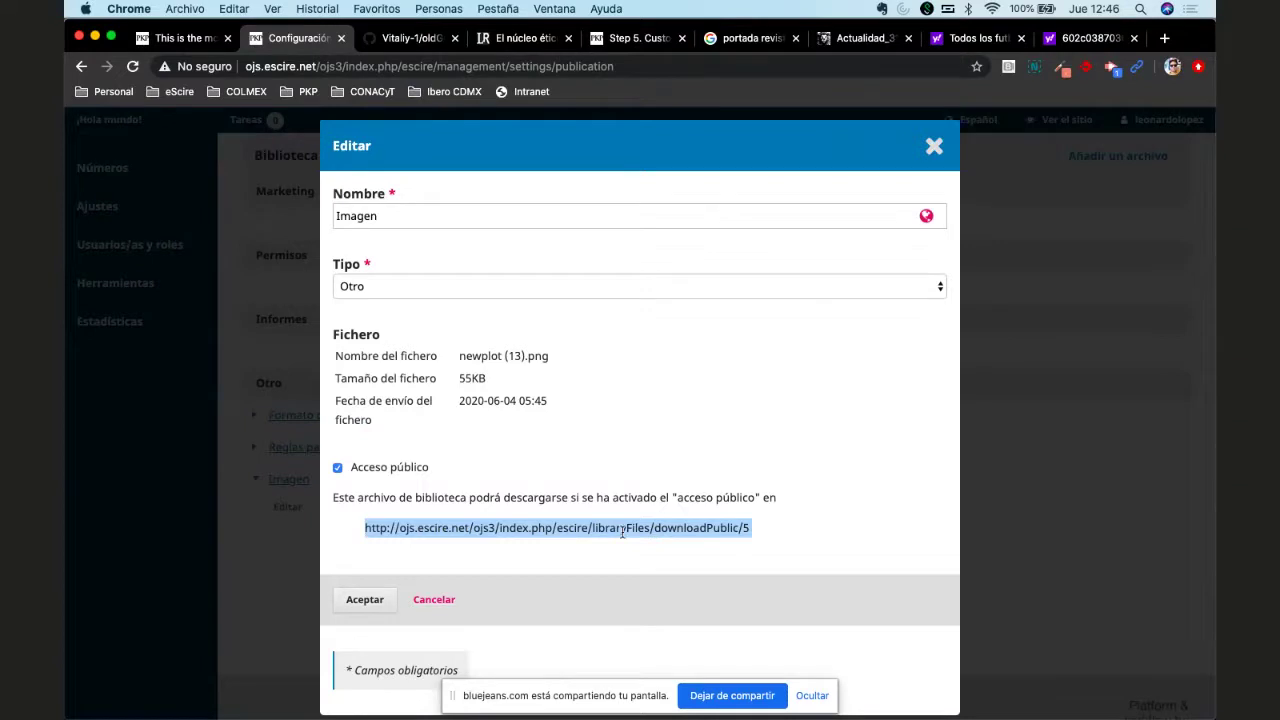
pyautogui.rightClick(493, 525)
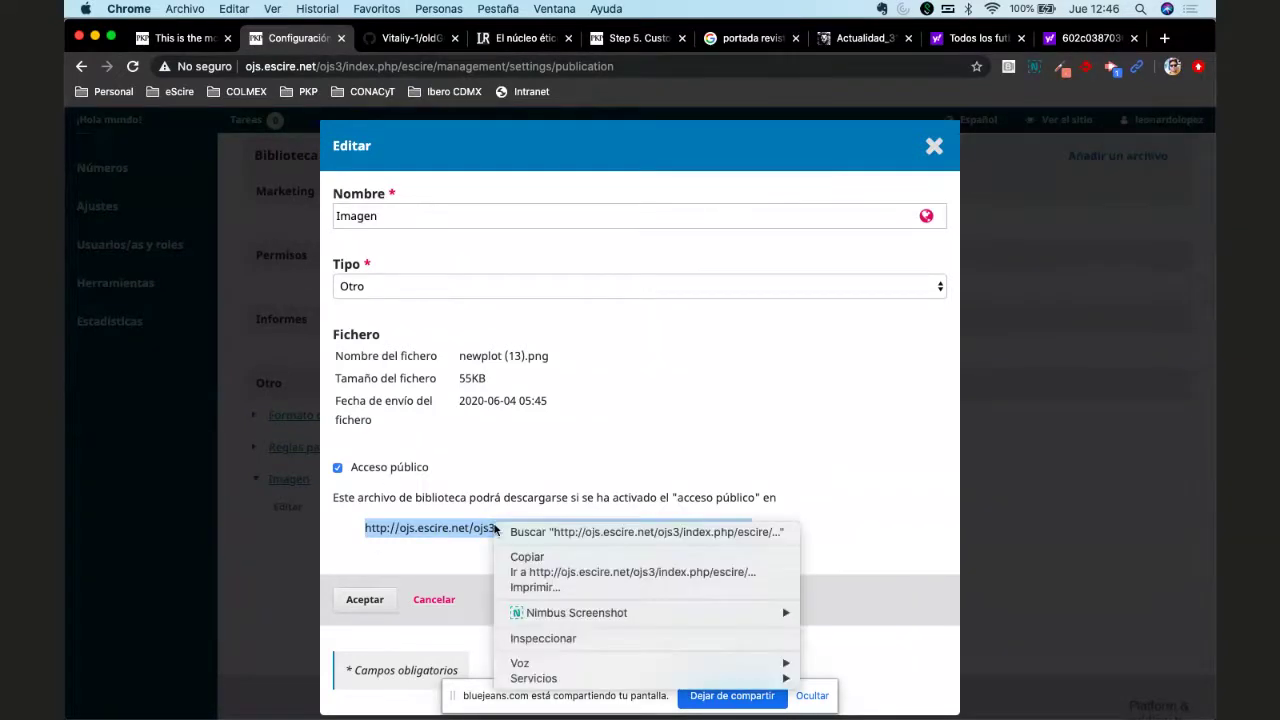
pyautogui.click(505, 557)
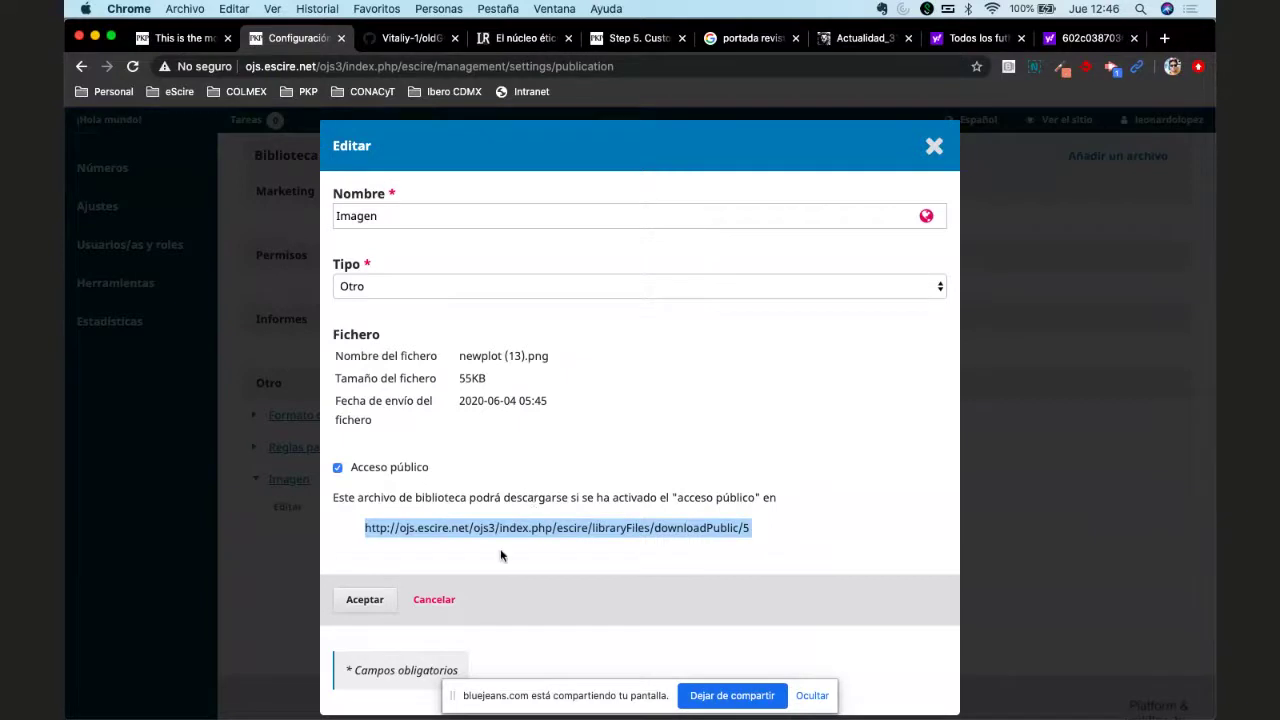
pyautogui.click(430, 600)
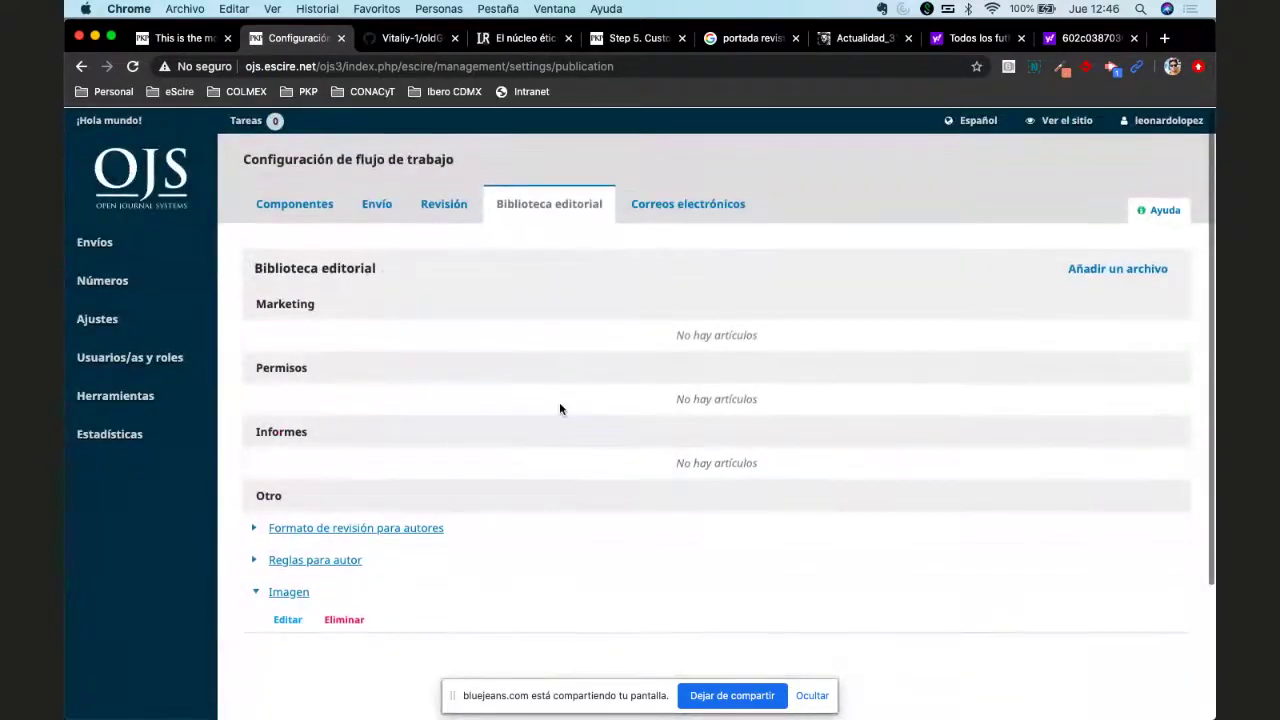
# Step: Open the Menús de navegación section of the journal's website settings
pyautogui.moveTo(169, 317)
pyautogui.click(296, 359)
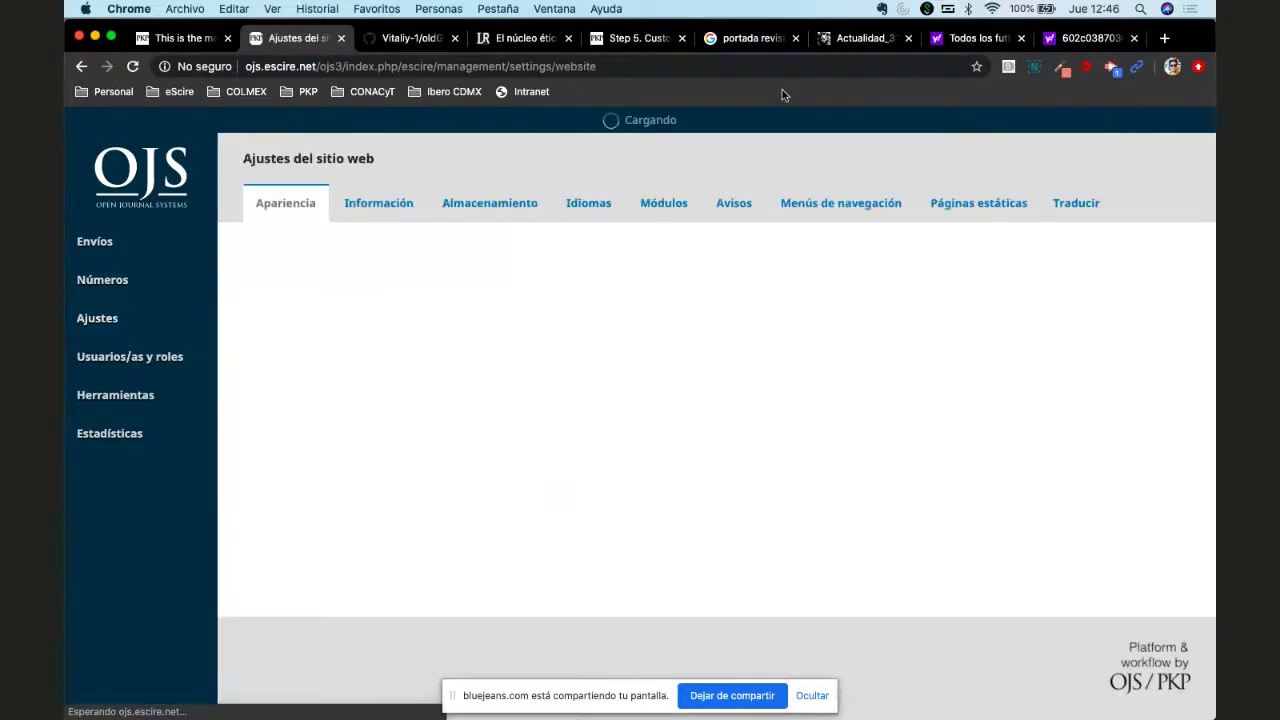
pyautogui.click(819, 205)
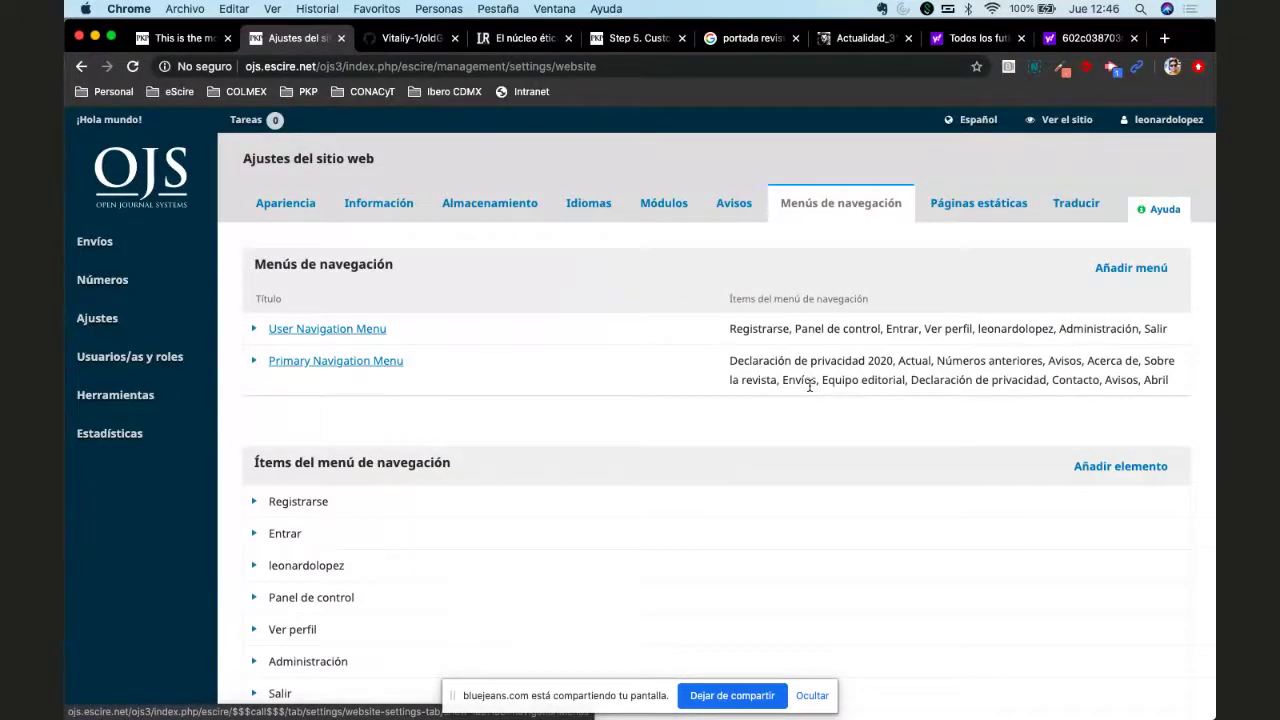
pyautogui.scroll(-3, 654, 460)
pyautogui.scroll(2, 697, 446)
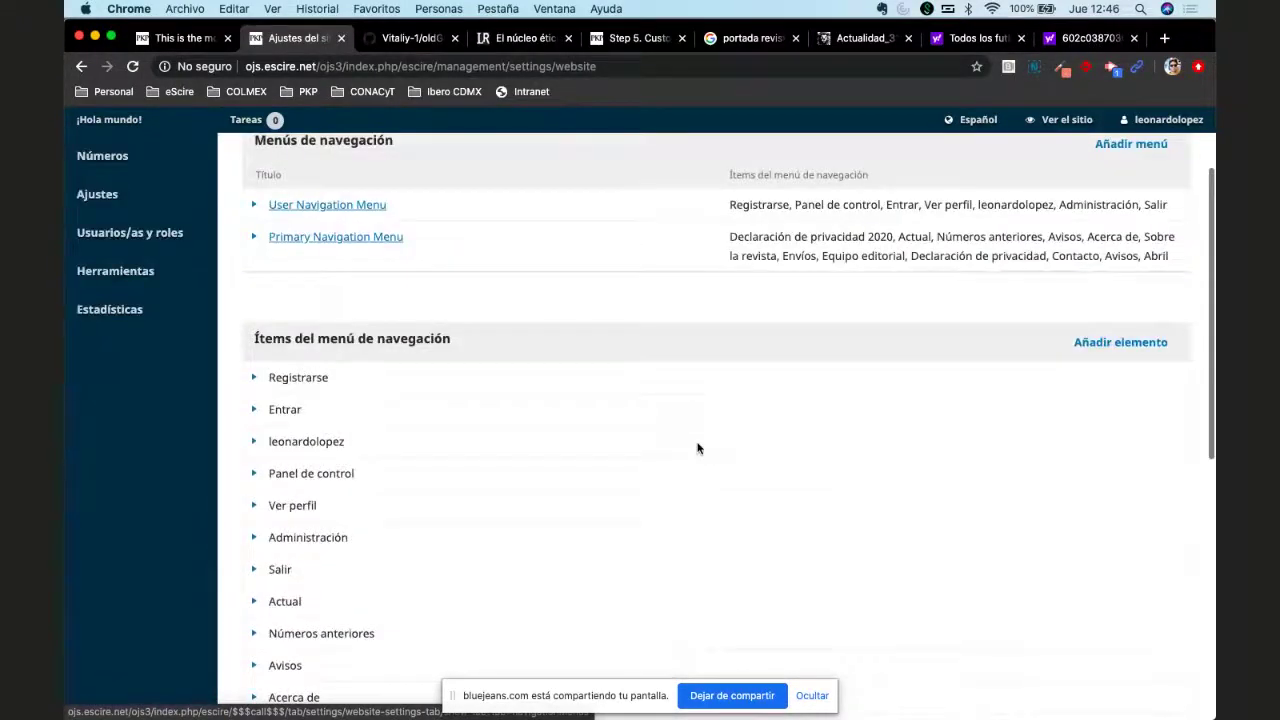
pyautogui.scroll(3, 697, 448)
# Step: Start adding a navigation menu item with the title Imagen de Trump
pyautogui.click(1117, 467)
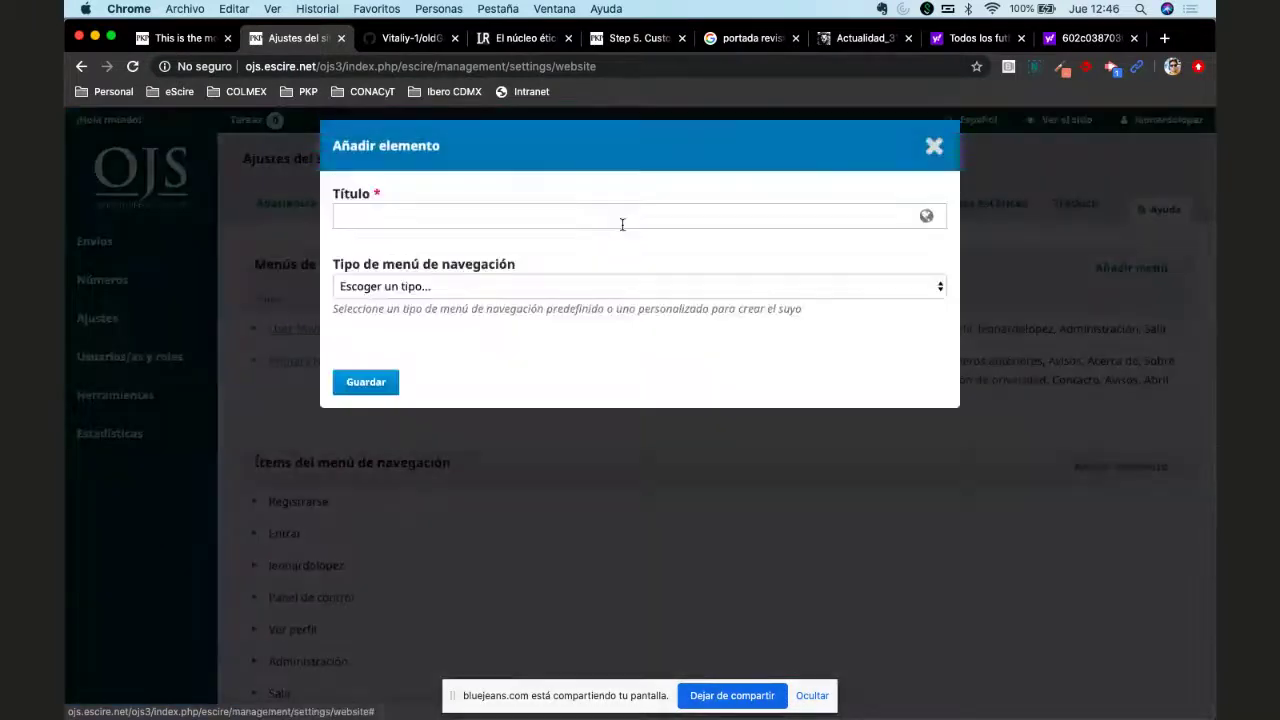
pyautogui.click(460, 214)
pyautogui.write('I')
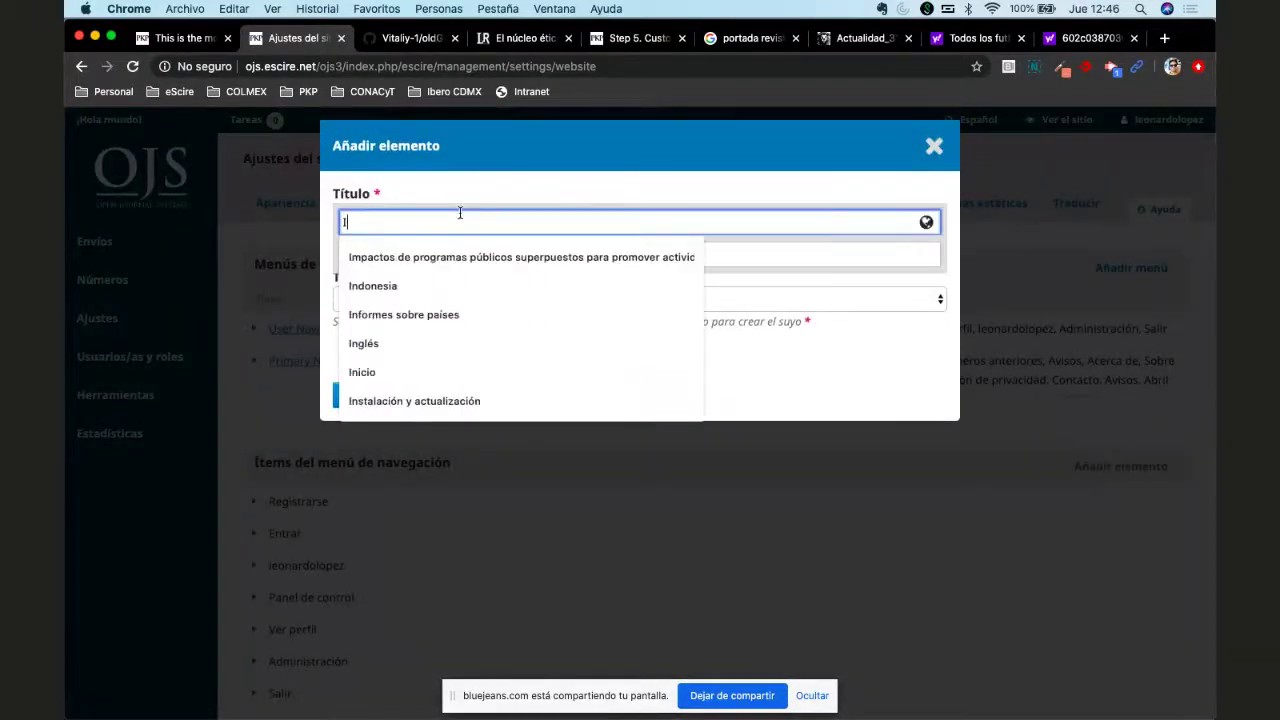
pyautogui.write('magen de Trump')
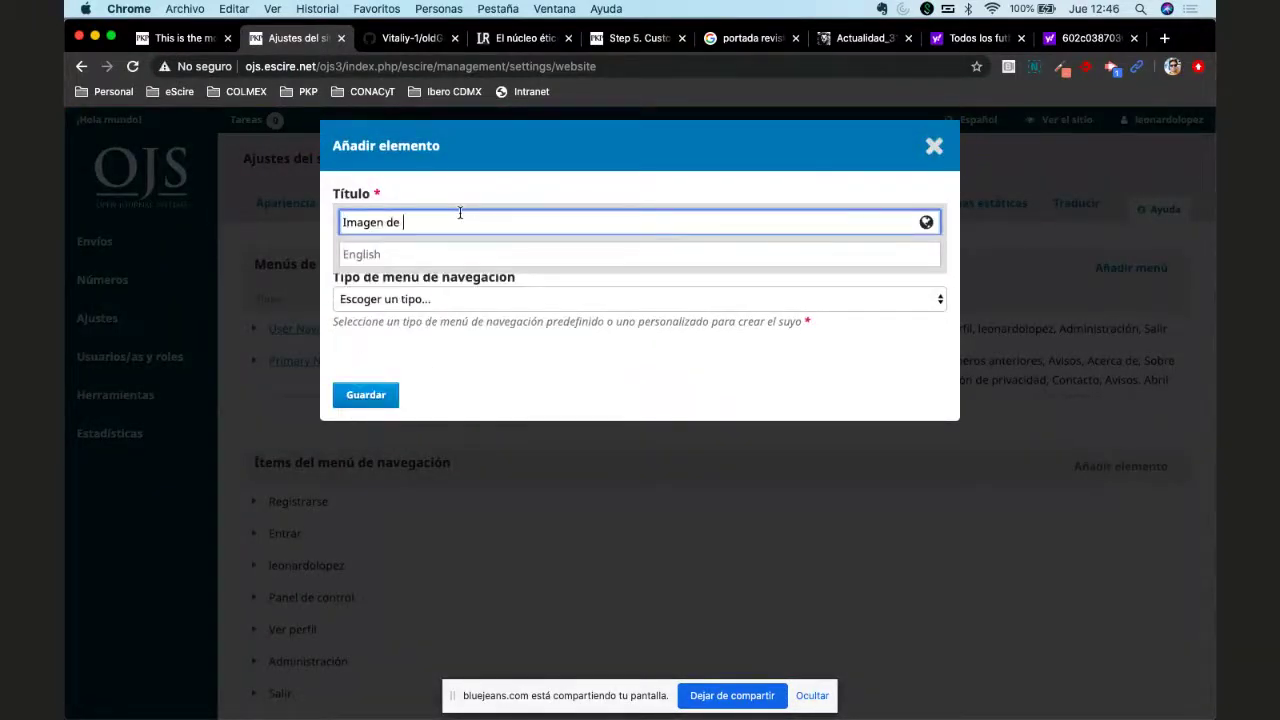
pyautogui.click(503, 189)
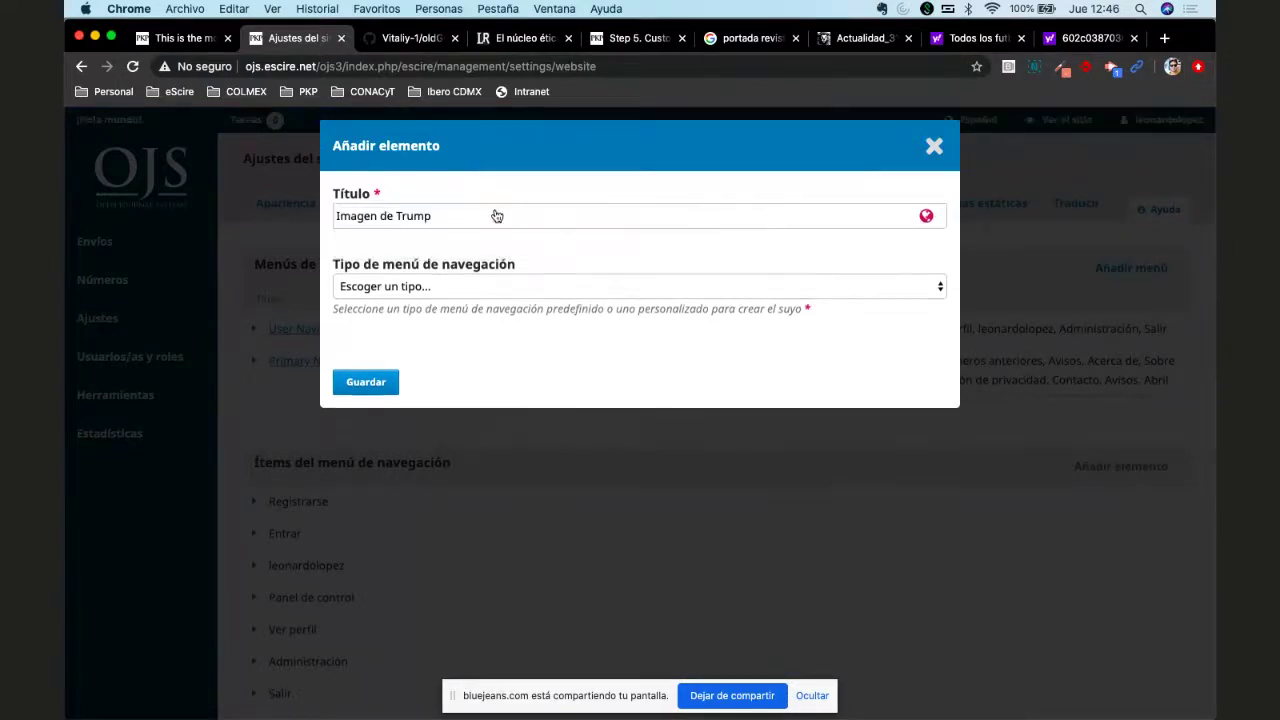
# Step: Set the item's type to URL remota, paste the copied library file address as its URL and save the item
pyautogui.click(435, 287)
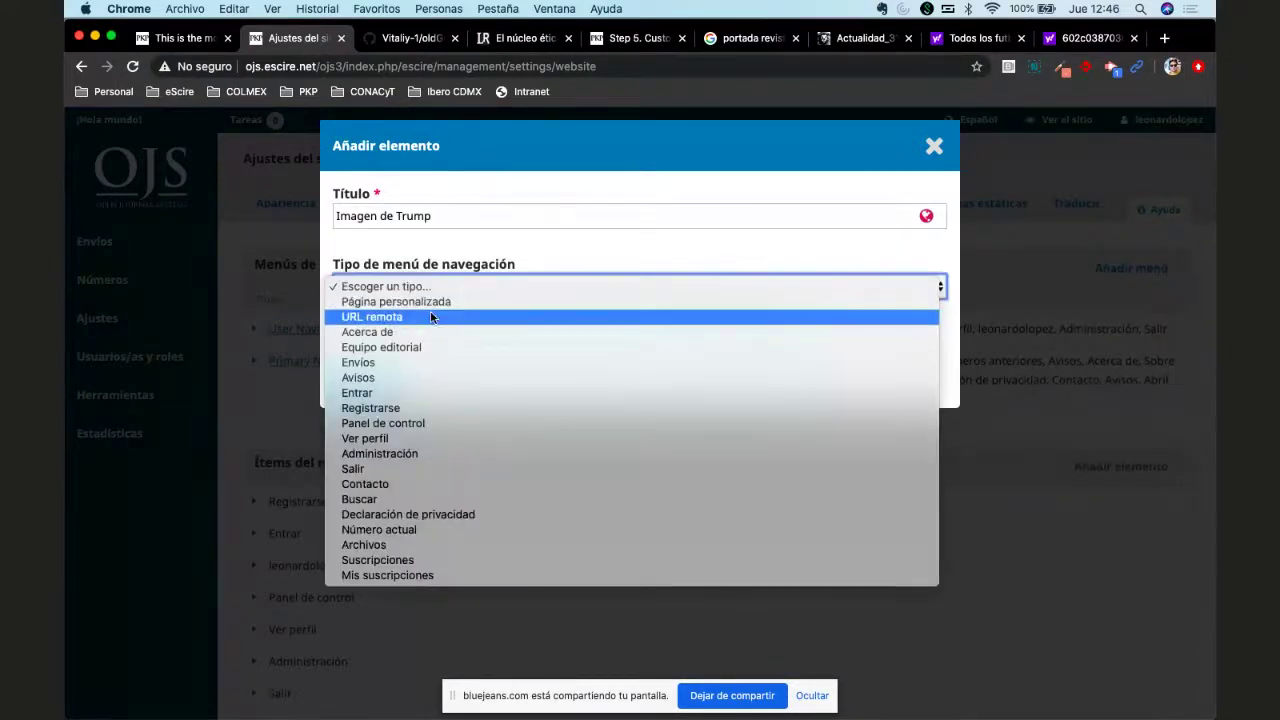
pyautogui.click(431, 317)
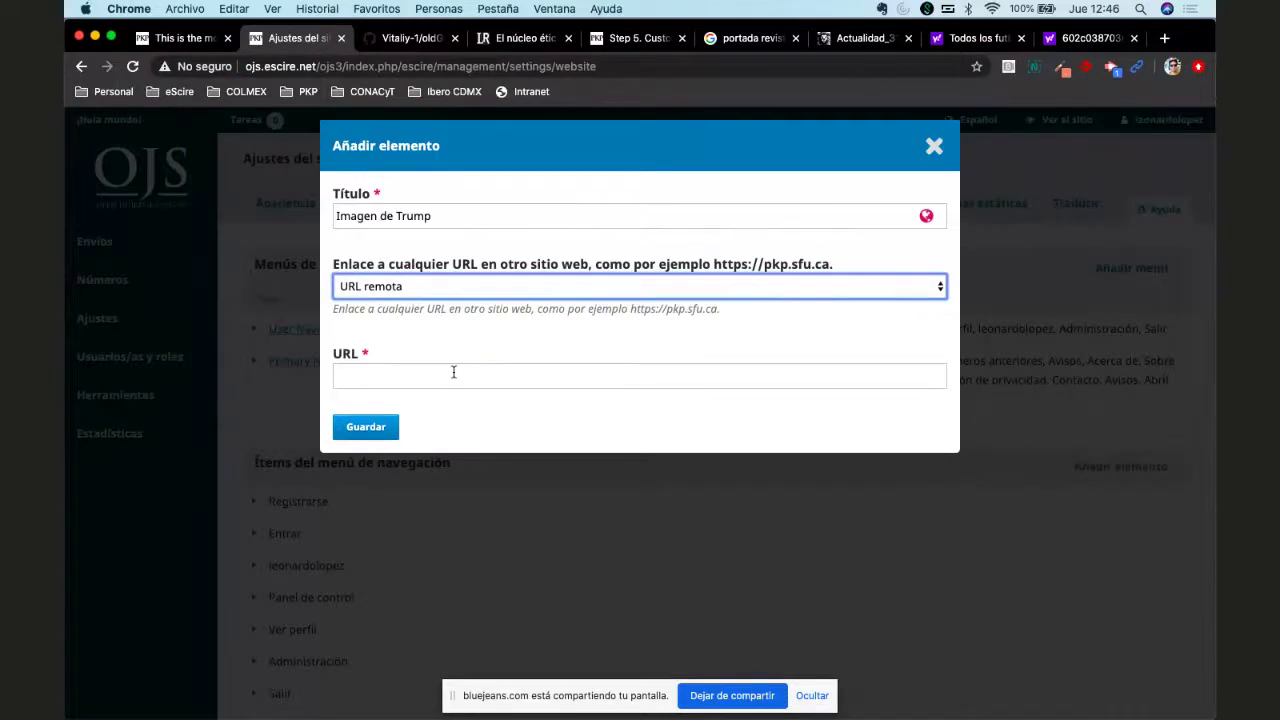
pyautogui.click(453, 372)
pyautogui.press('super+v')
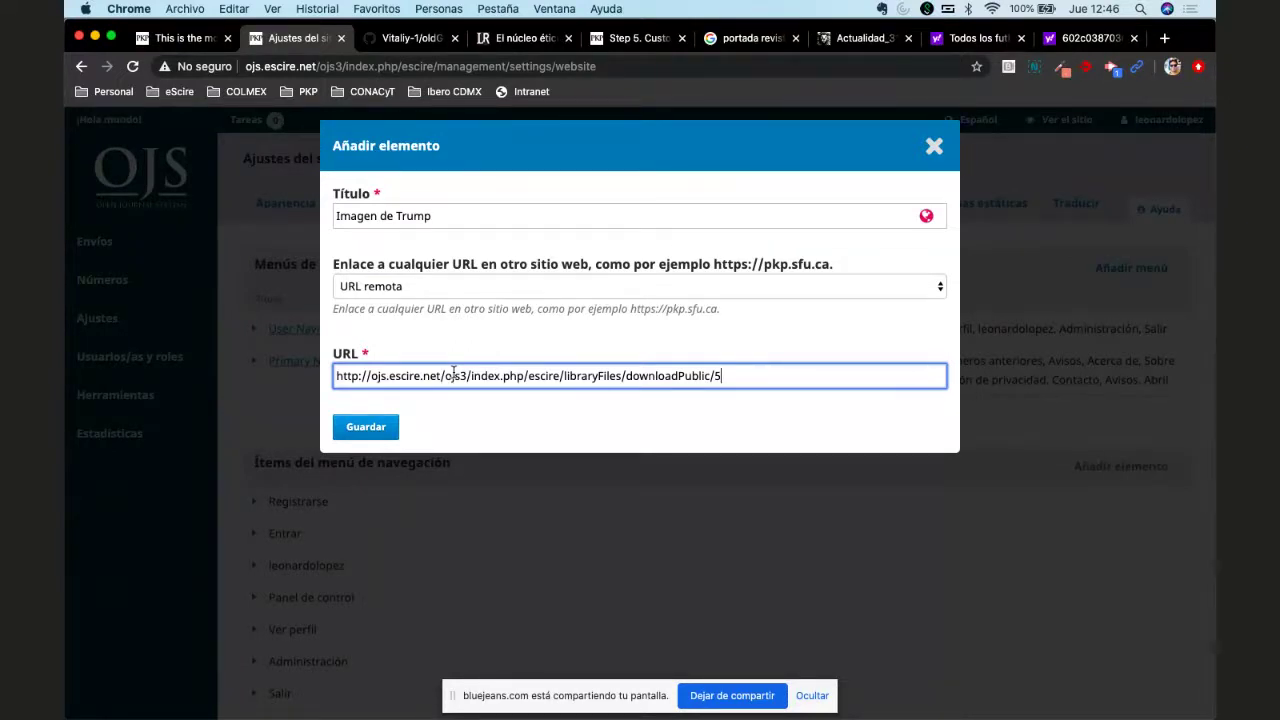
pyautogui.tripleClick(548, 375)
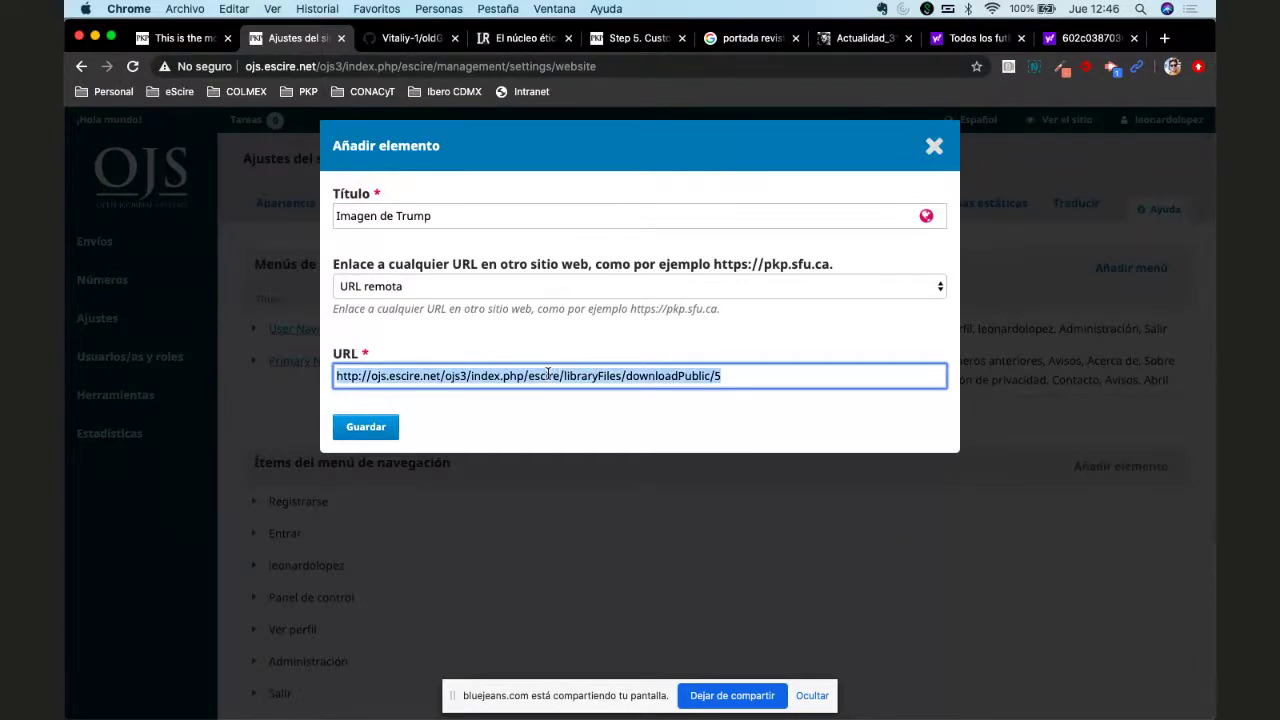
pyautogui.click(372, 433)
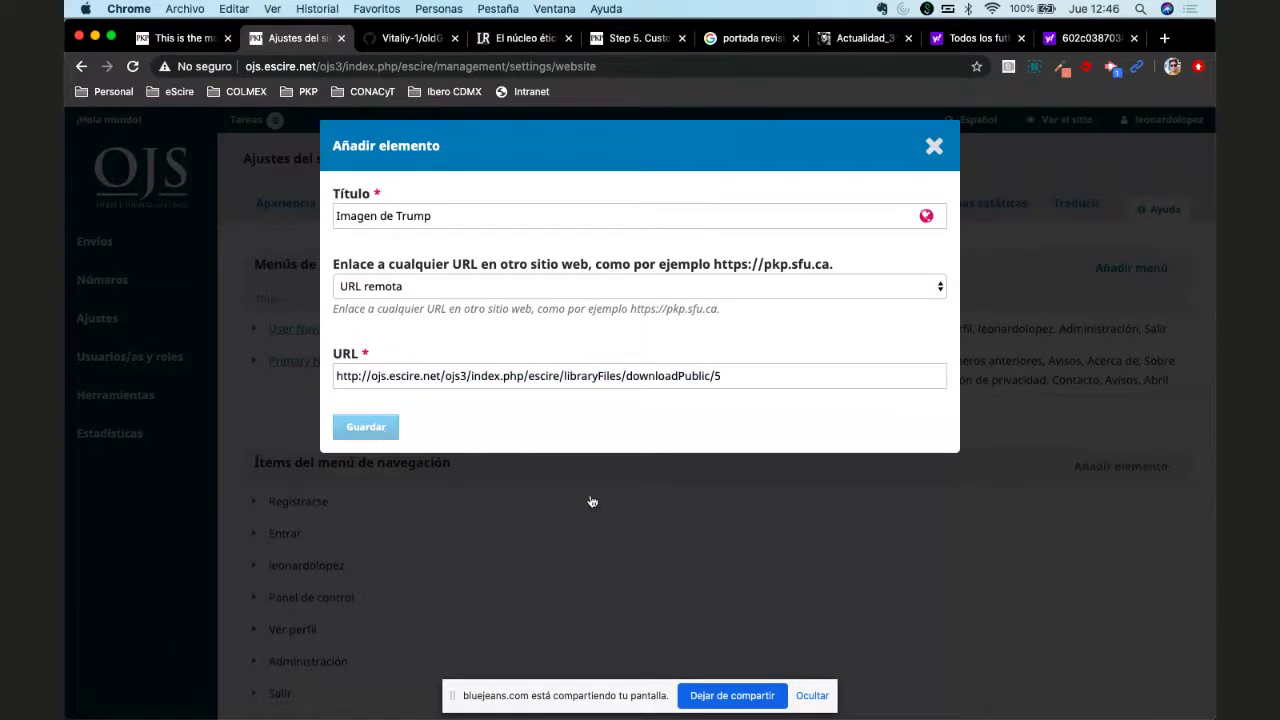
pyautogui.scroll(-10, 530, 497)
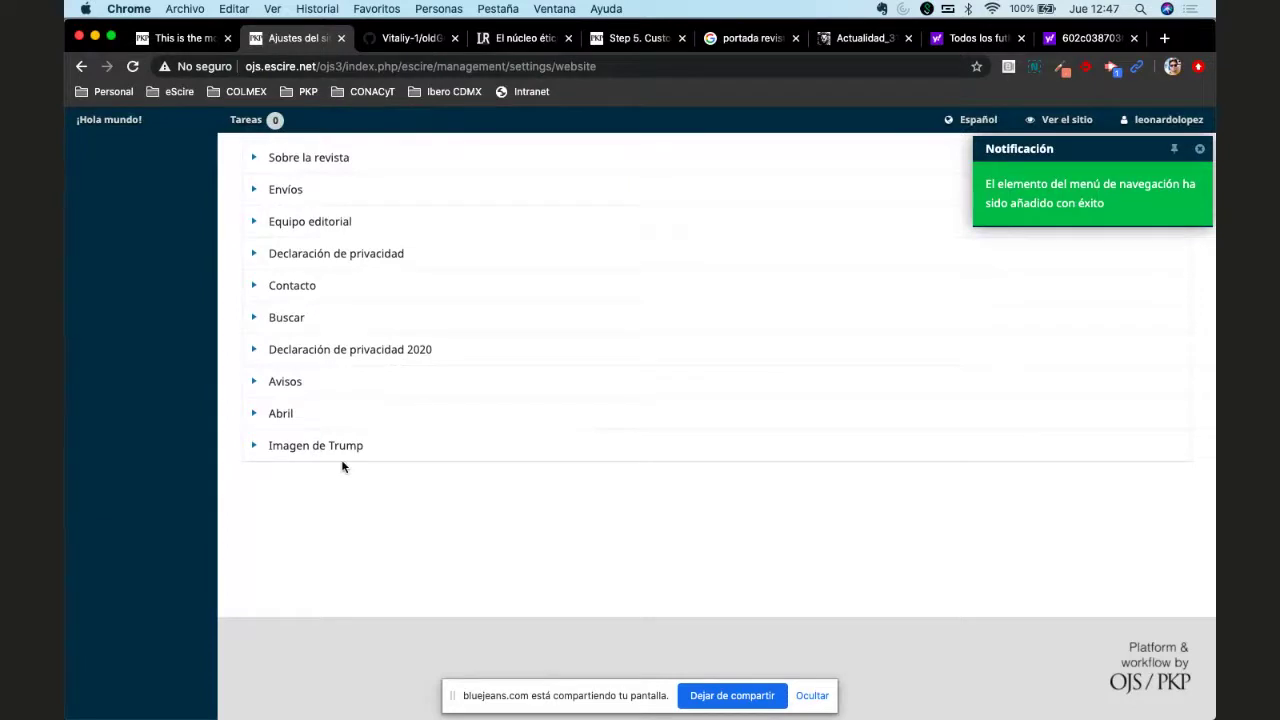
# Step: Open the Primary Navigation Menu for editing and go to its assigned and unassigned items
pyautogui.scroll(10, 342, 467)
pyautogui.click(277, 363)
pyautogui.click(289, 406)
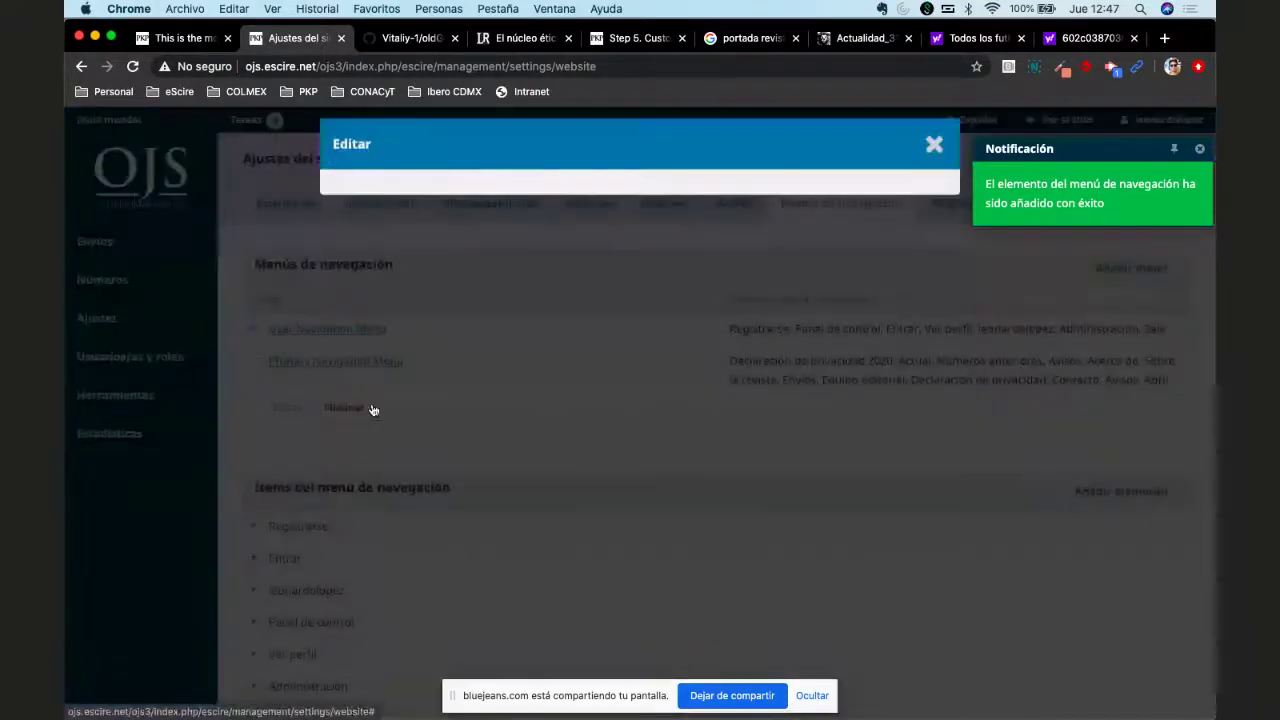
pyautogui.scroll(-3, 534, 451)
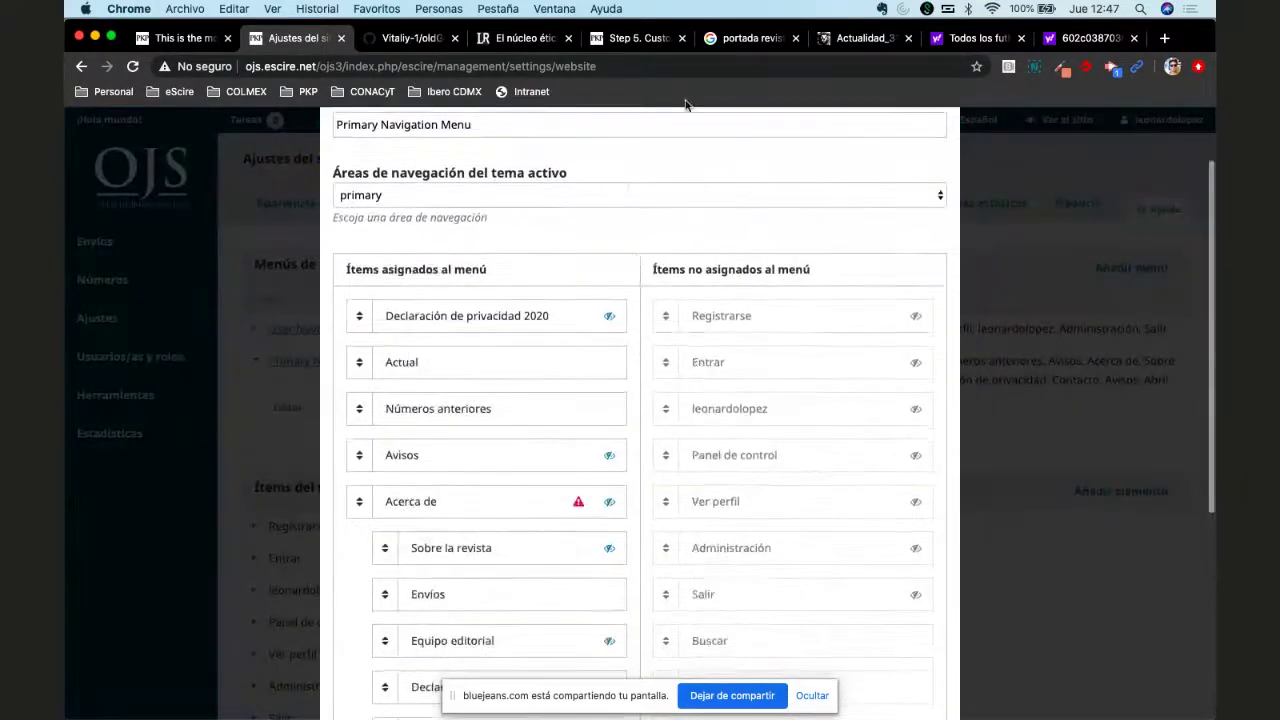
# Step: Check which entries the Avisos submenu holds on the journal's public article page
pyautogui.click(180, 38)
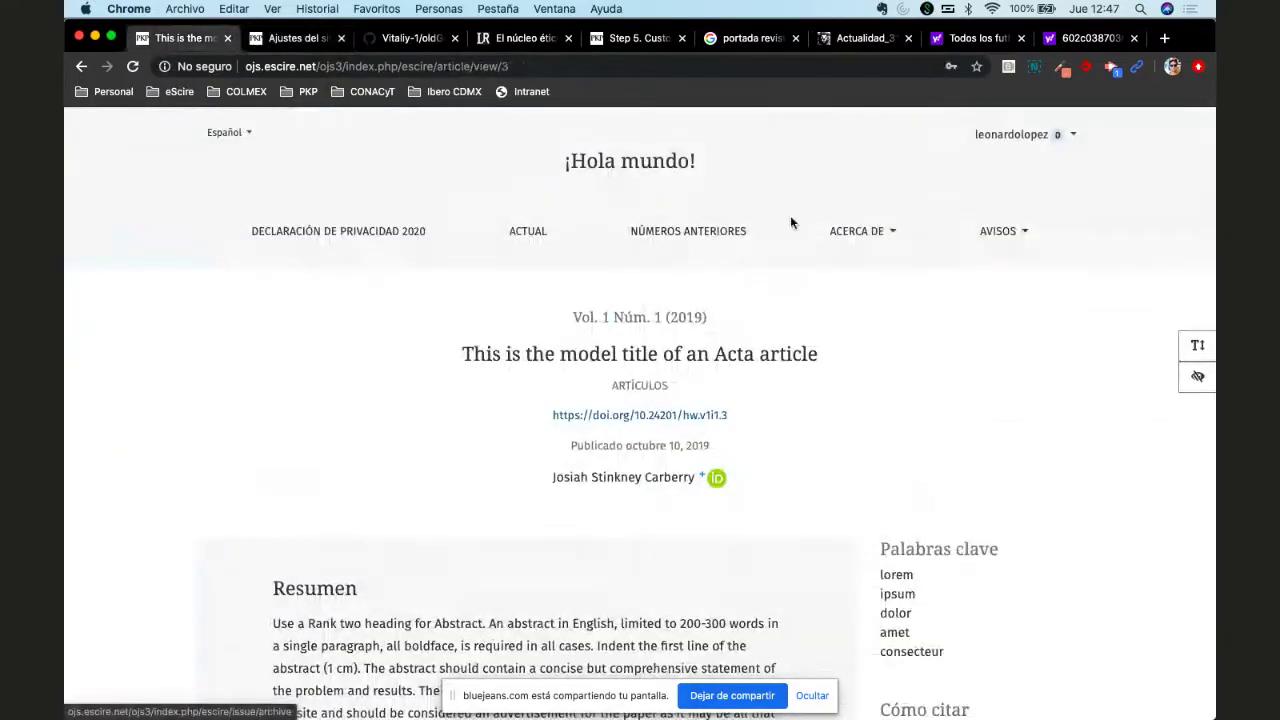
pyautogui.click(998, 232)
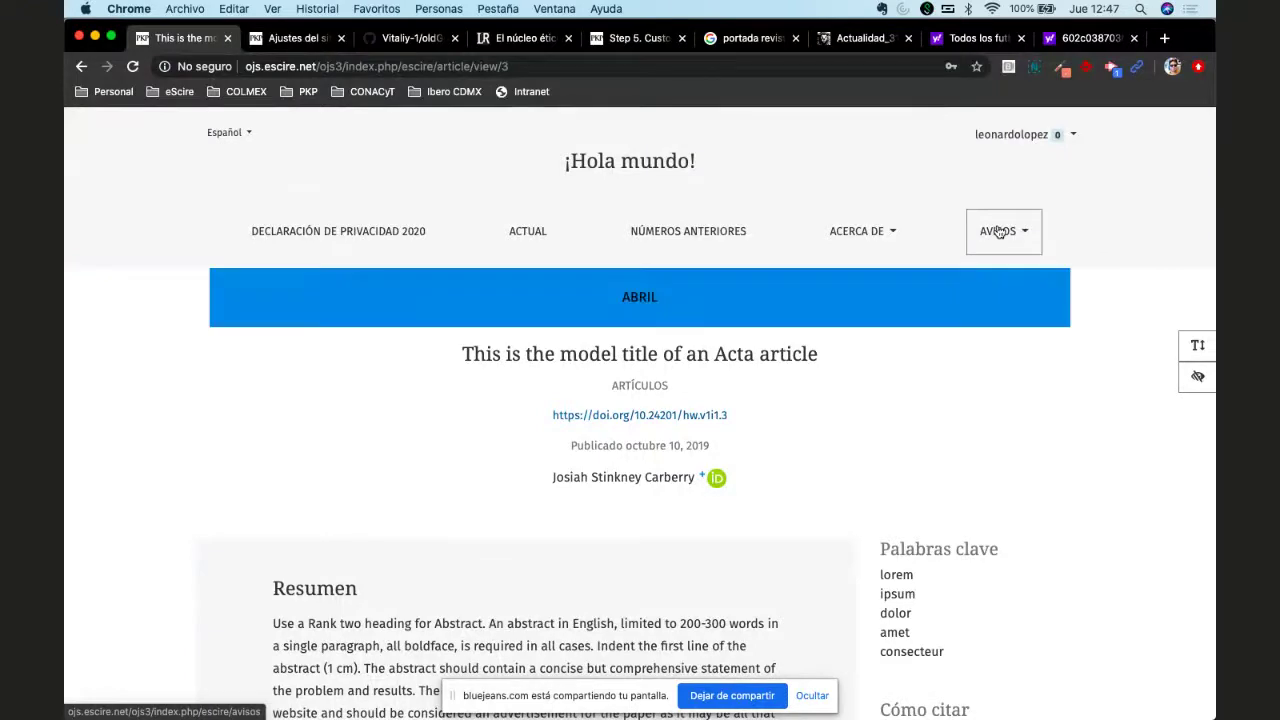
pyautogui.click(943, 346)
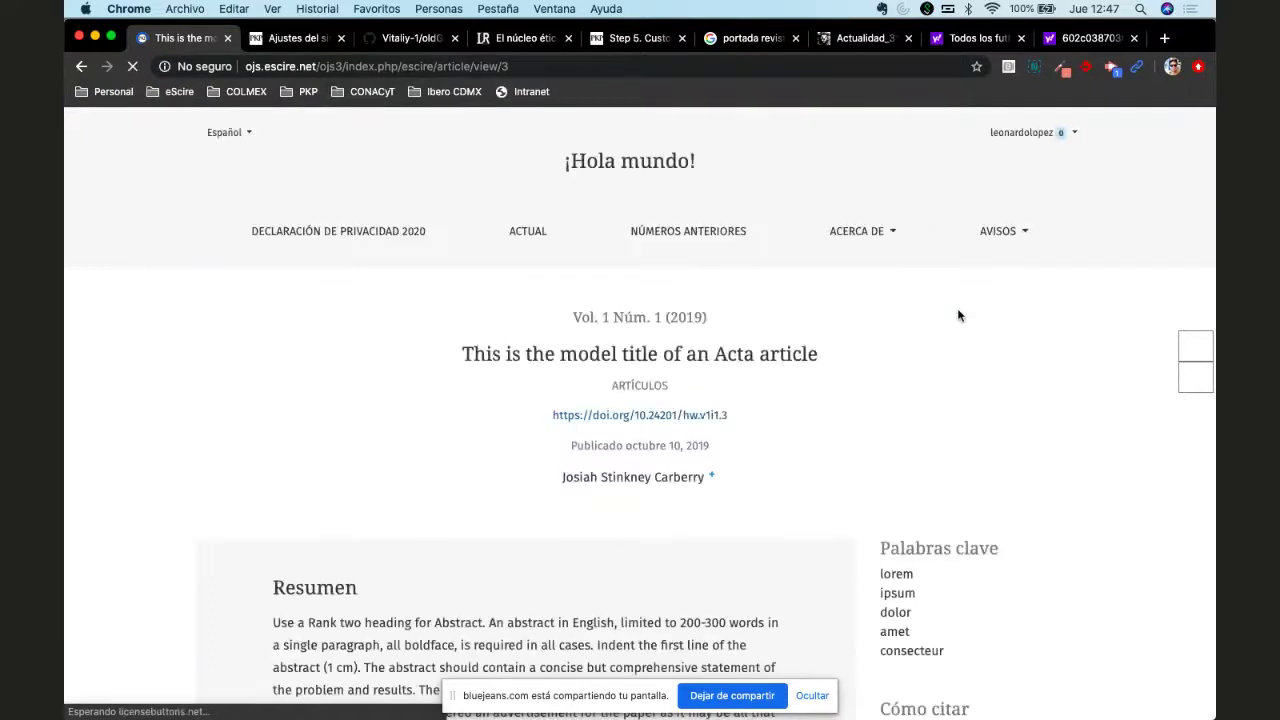
pyautogui.click(998, 231)
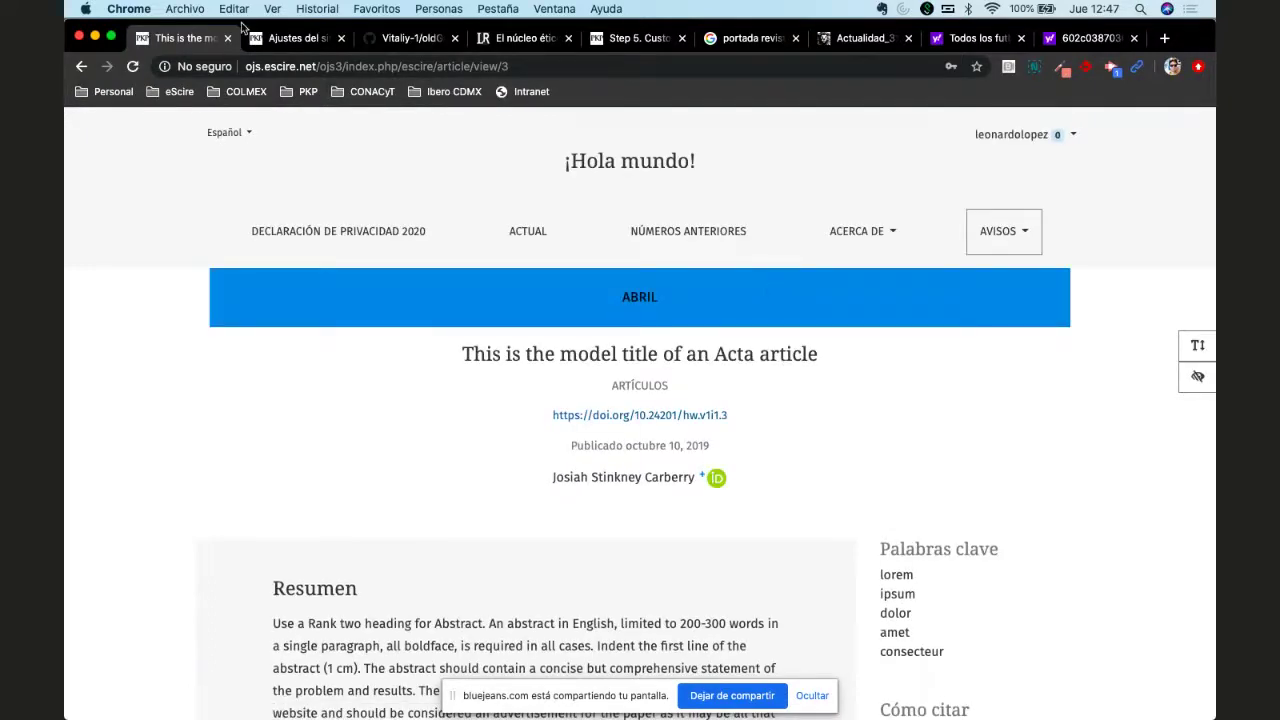
# Step: Assign Imagen de Trump to the Primary Navigation Menu as a subitem of Avisos, below Abril, and save the menu
pyautogui.click(290, 38)
pyautogui.scroll(-5, 775, 508)
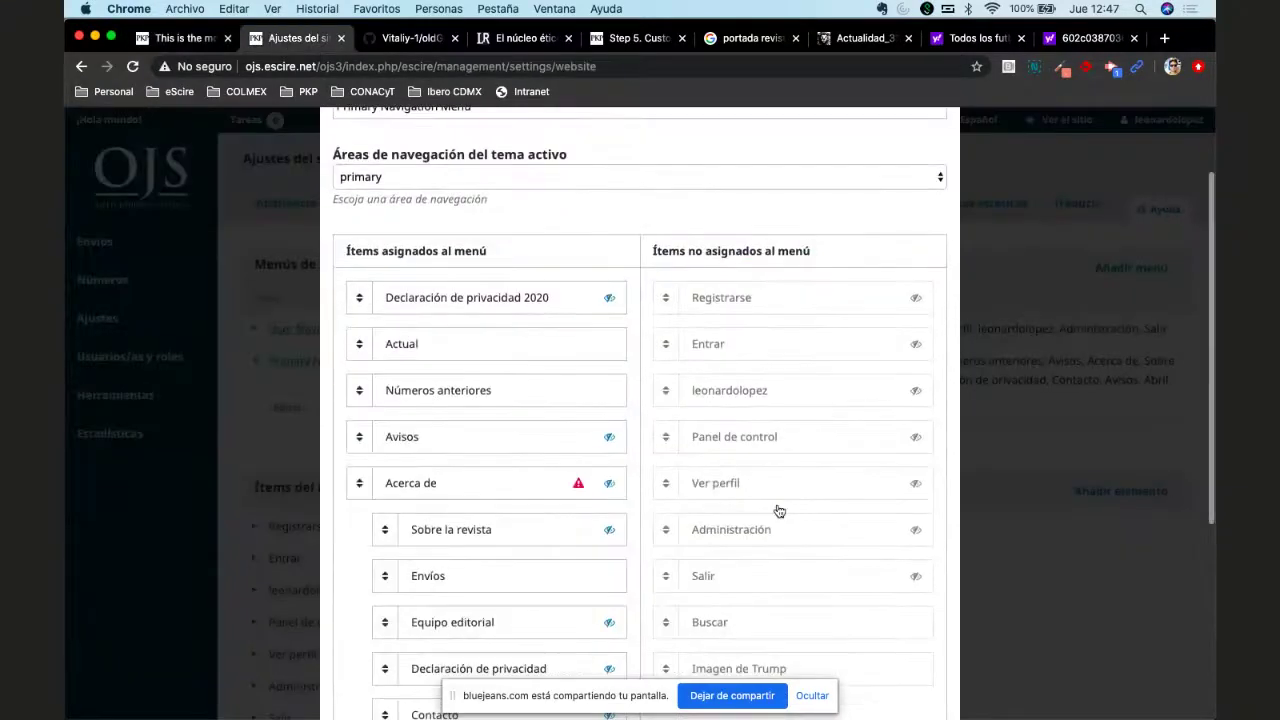
pyautogui.scroll(-1, 777, 495)
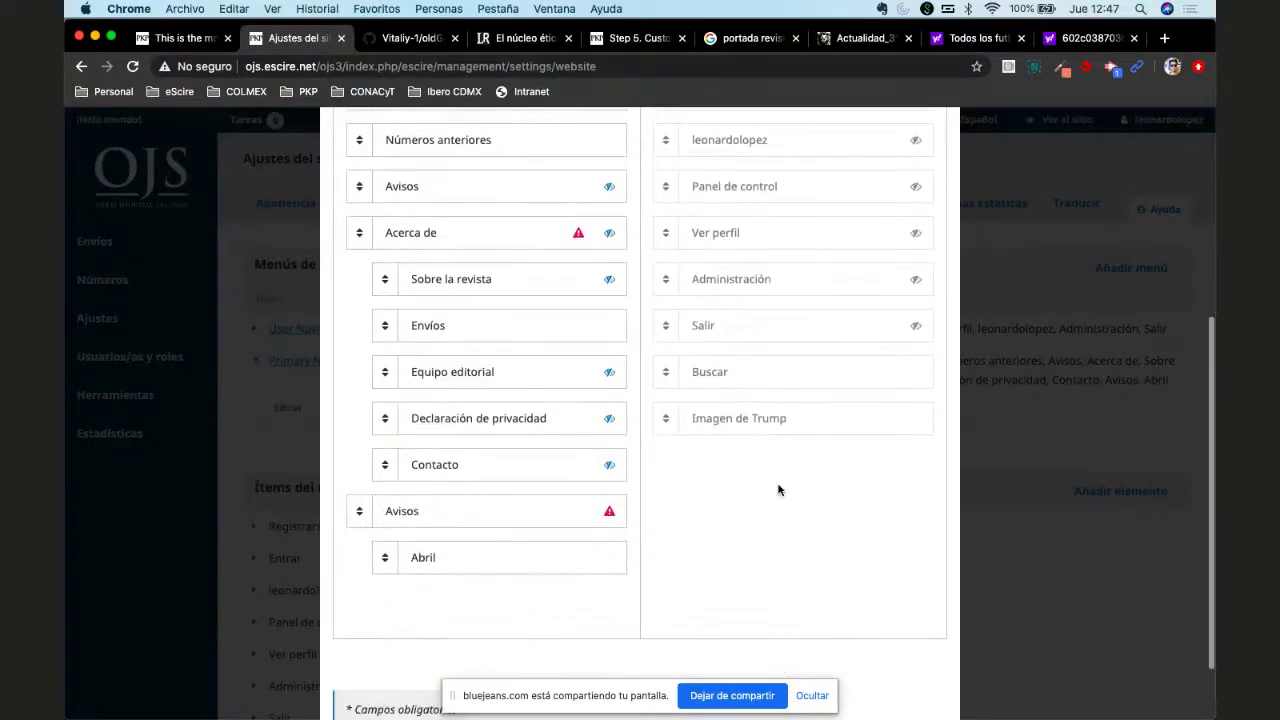
pyautogui.moveTo(741, 431); pyautogui.dragTo(505, 600)
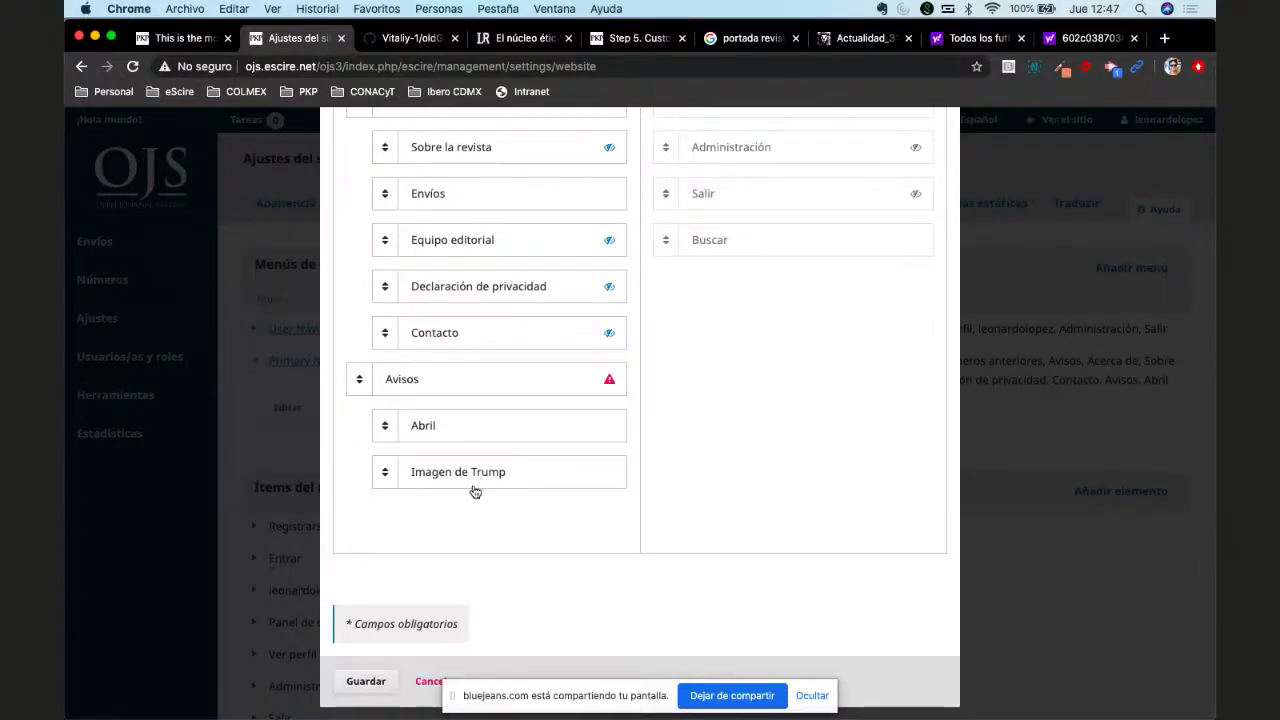
pyautogui.click(366, 681)
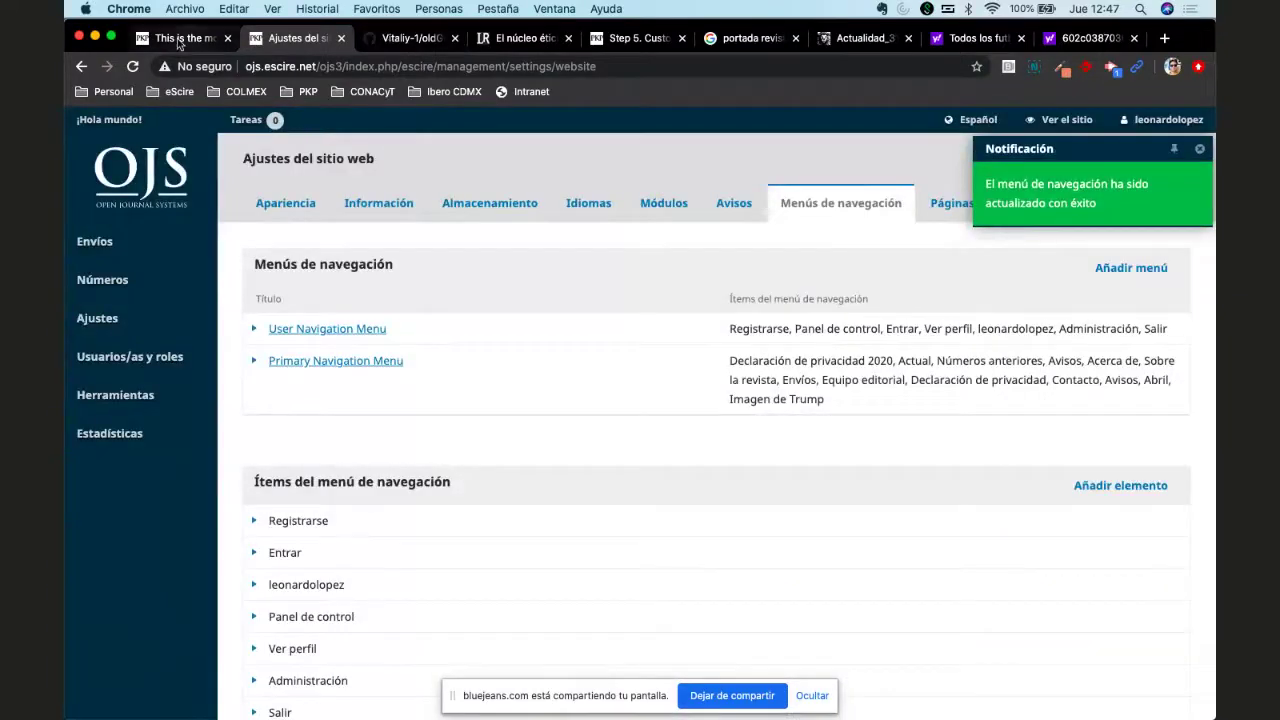
# Step: Test the Imagen de Trump entry under Avisos on the public site, view the downloaded image in Vista Previa and close it
pyautogui.click(180, 40)
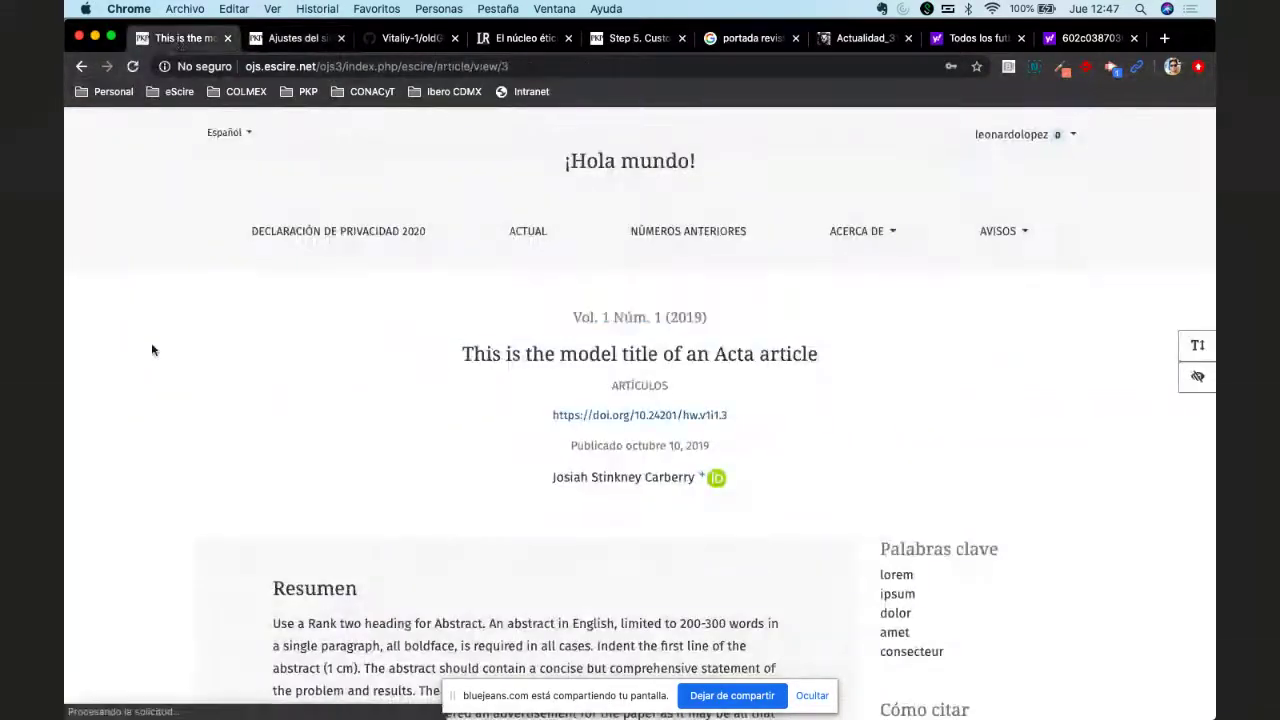
pyautogui.moveTo(998, 231)
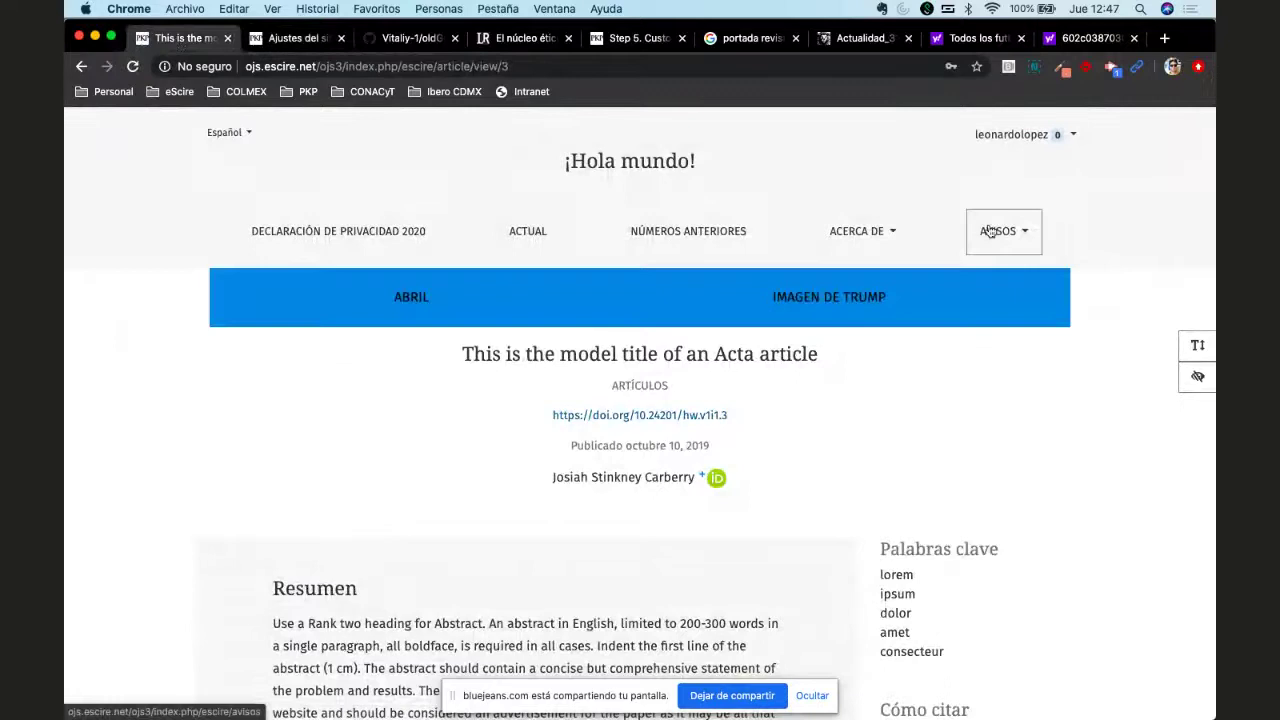
pyautogui.click(828, 298)
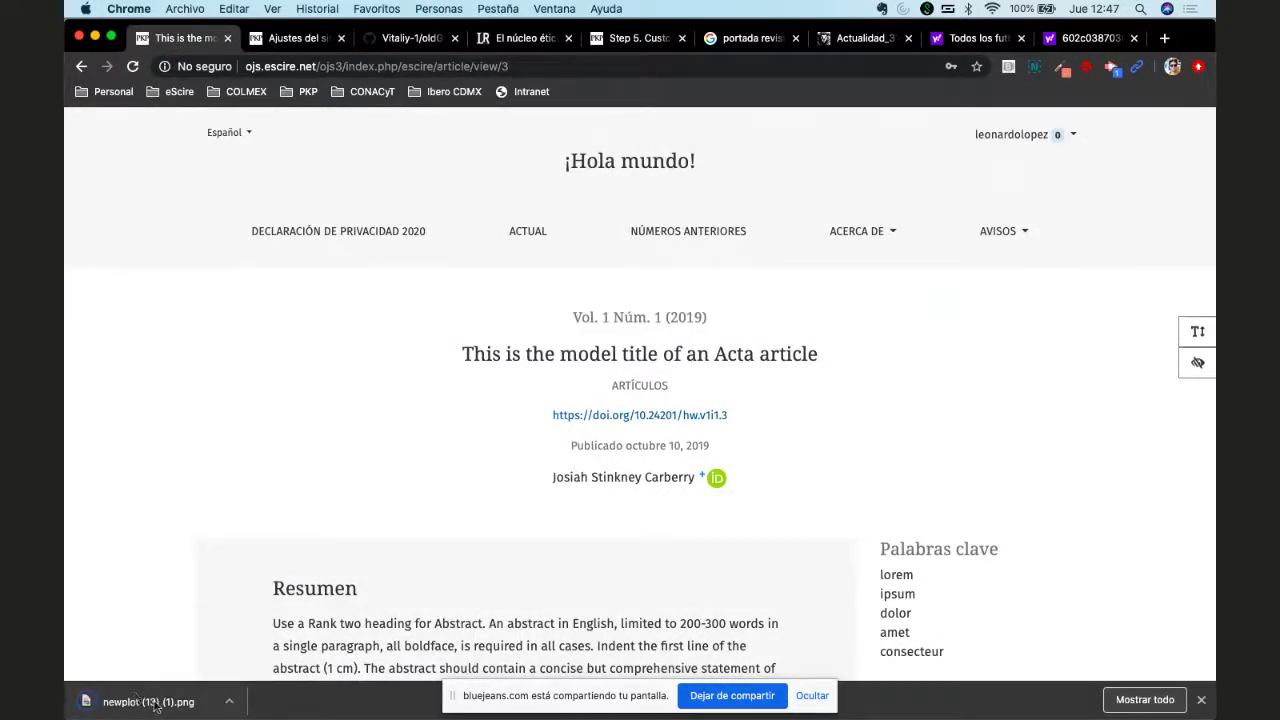
pyautogui.click(155, 705)
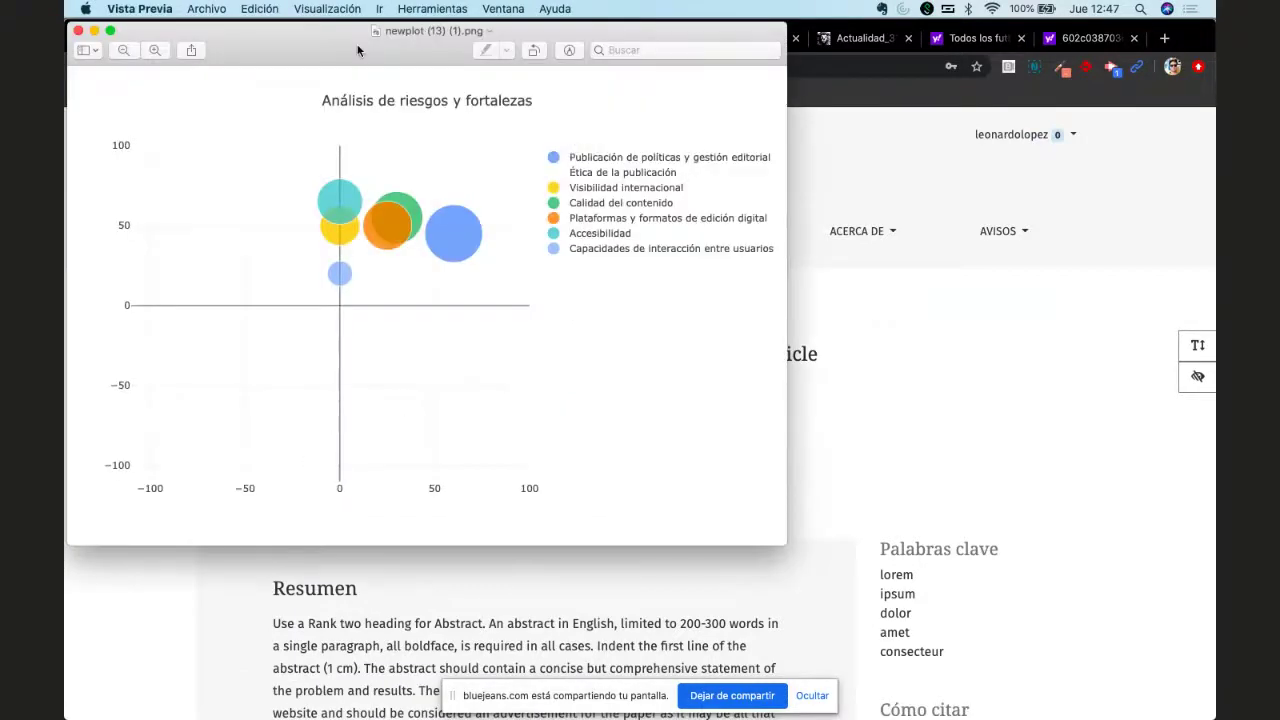
pyautogui.moveTo(361, 53); pyautogui.dragTo(575, 129)
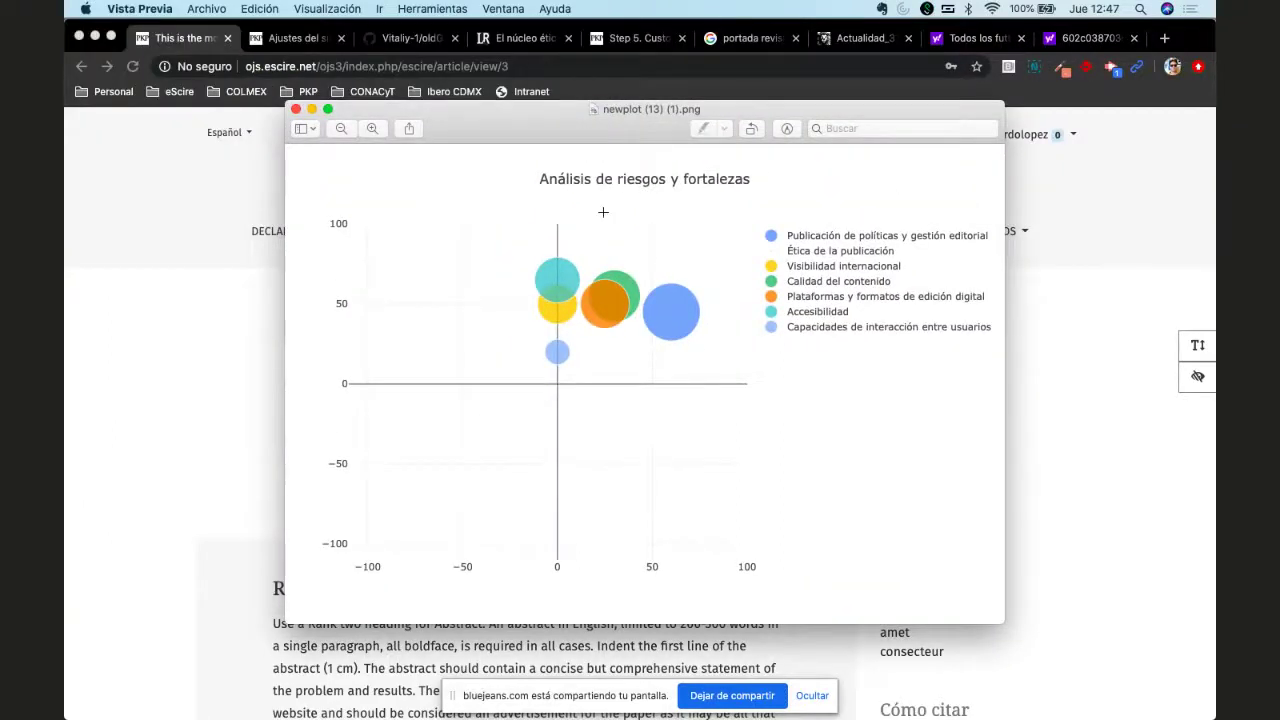
pyautogui.click(296, 110)
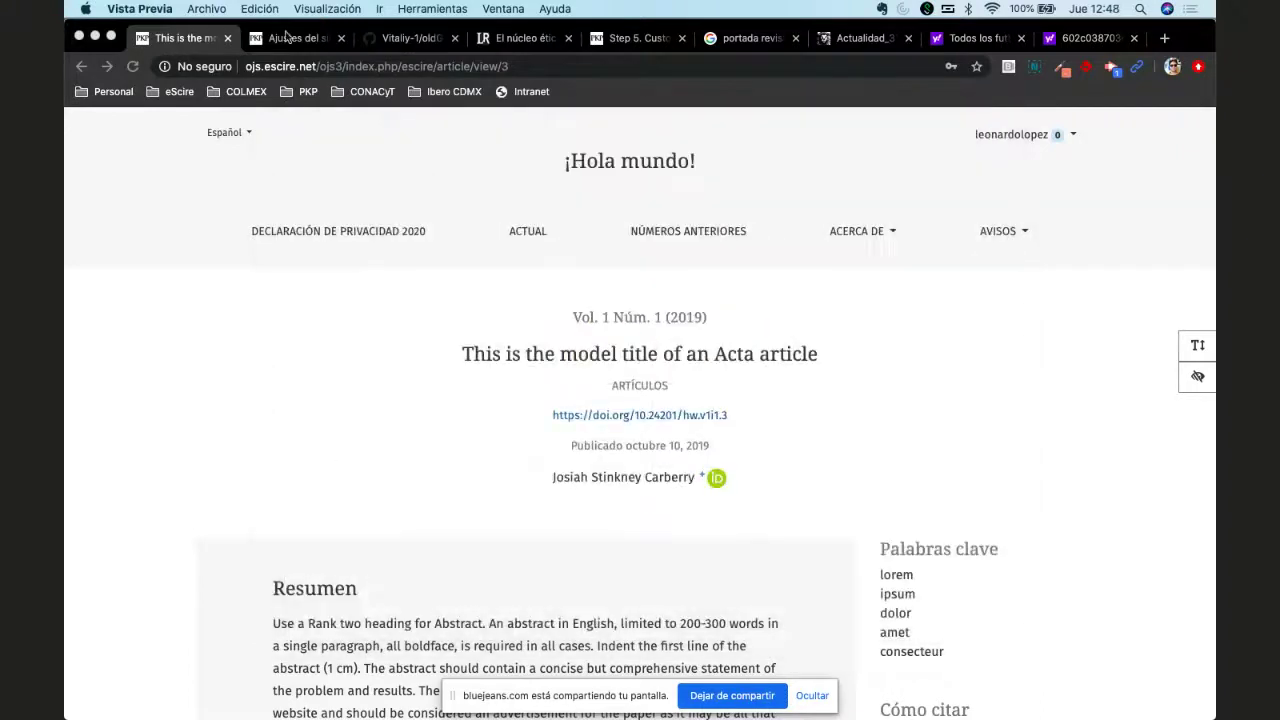
# Step: Upload newplot (13) (1).png from Descargas into the Spanish Pie de página field of the website's Apariencia settings
pyautogui.click(287, 37)
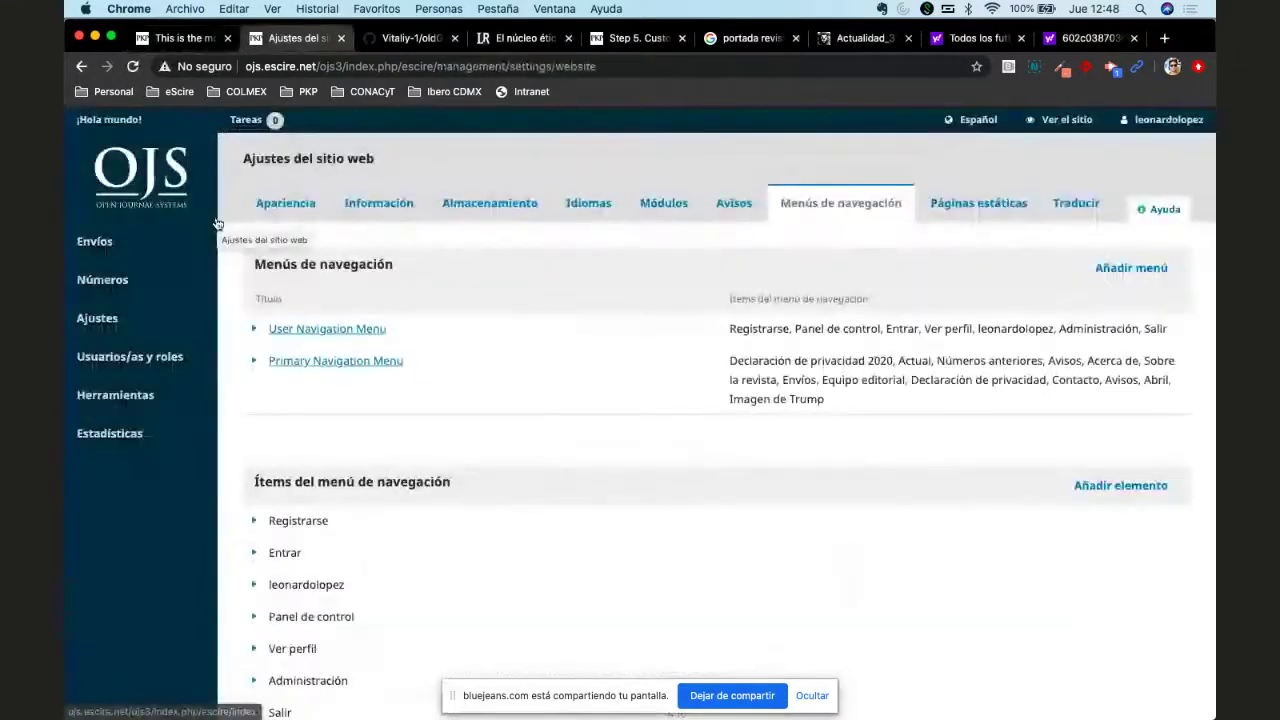
pyautogui.click(279, 204)
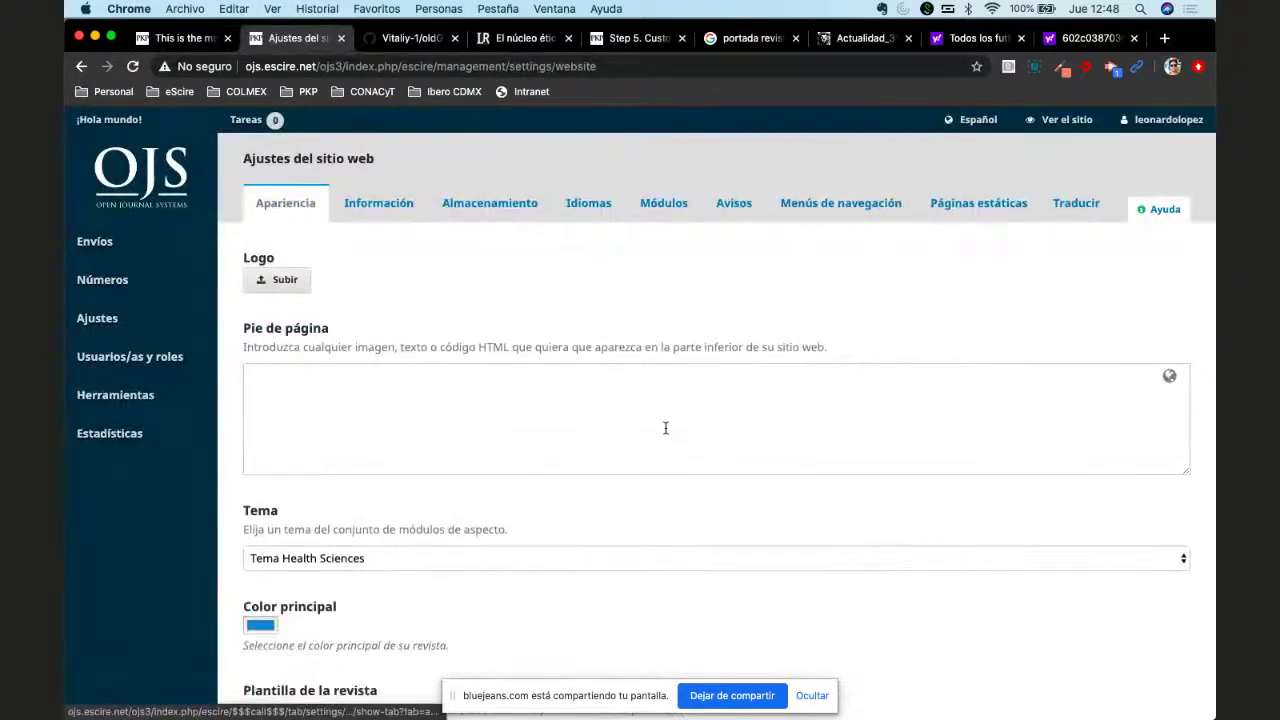
pyautogui.scroll(-1, 666, 430)
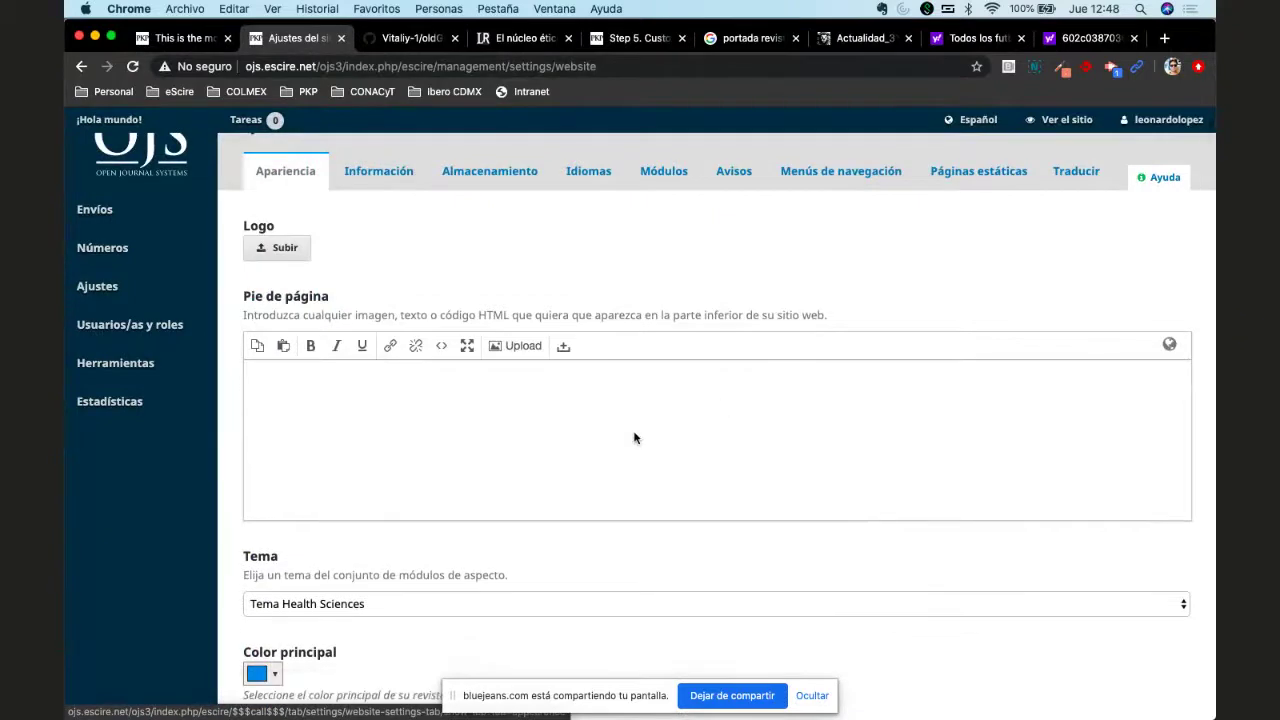
pyautogui.click(660, 441)
pyautogui.click(519, 352)
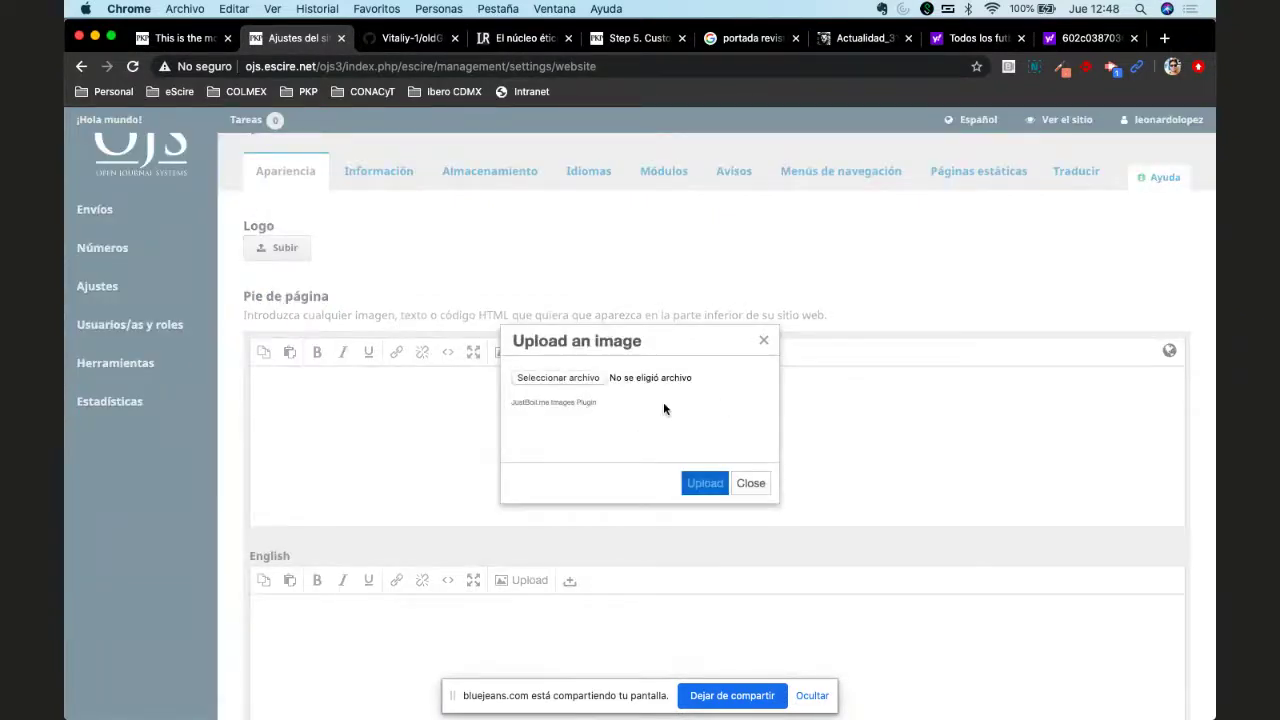
pyautogui.click(558, 377)
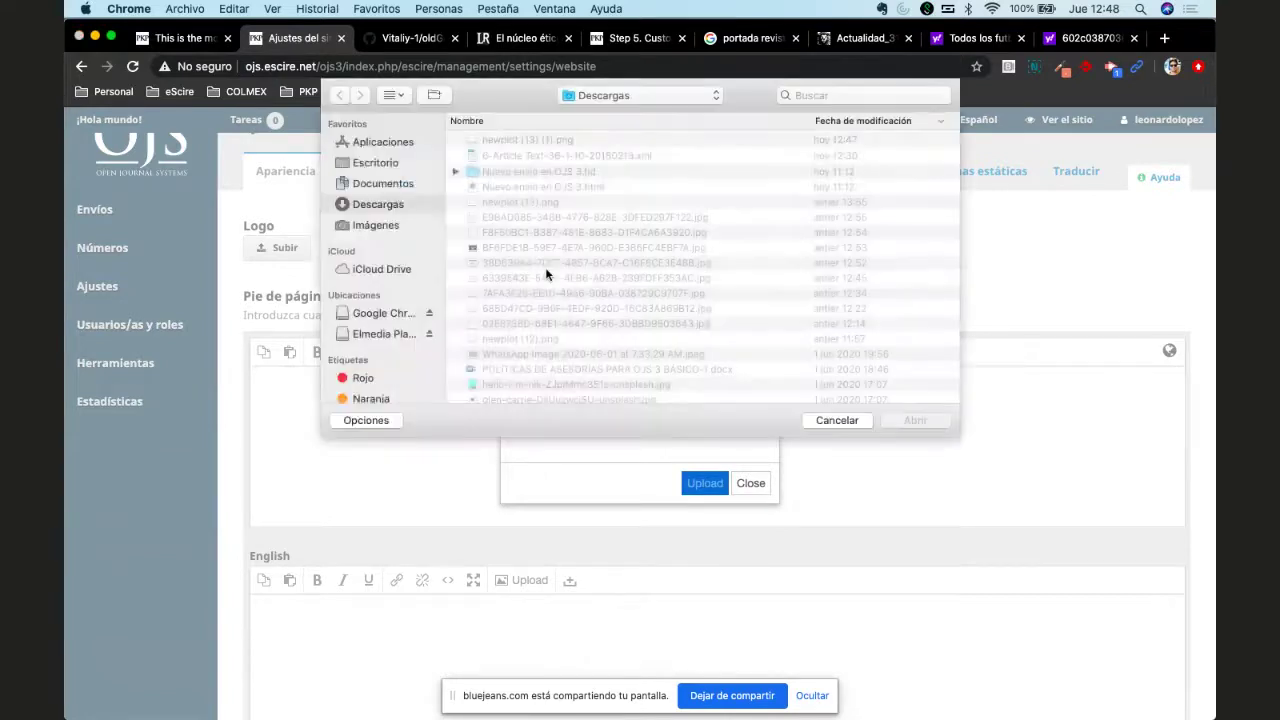
pyautogui.doubleClick(520, 140)
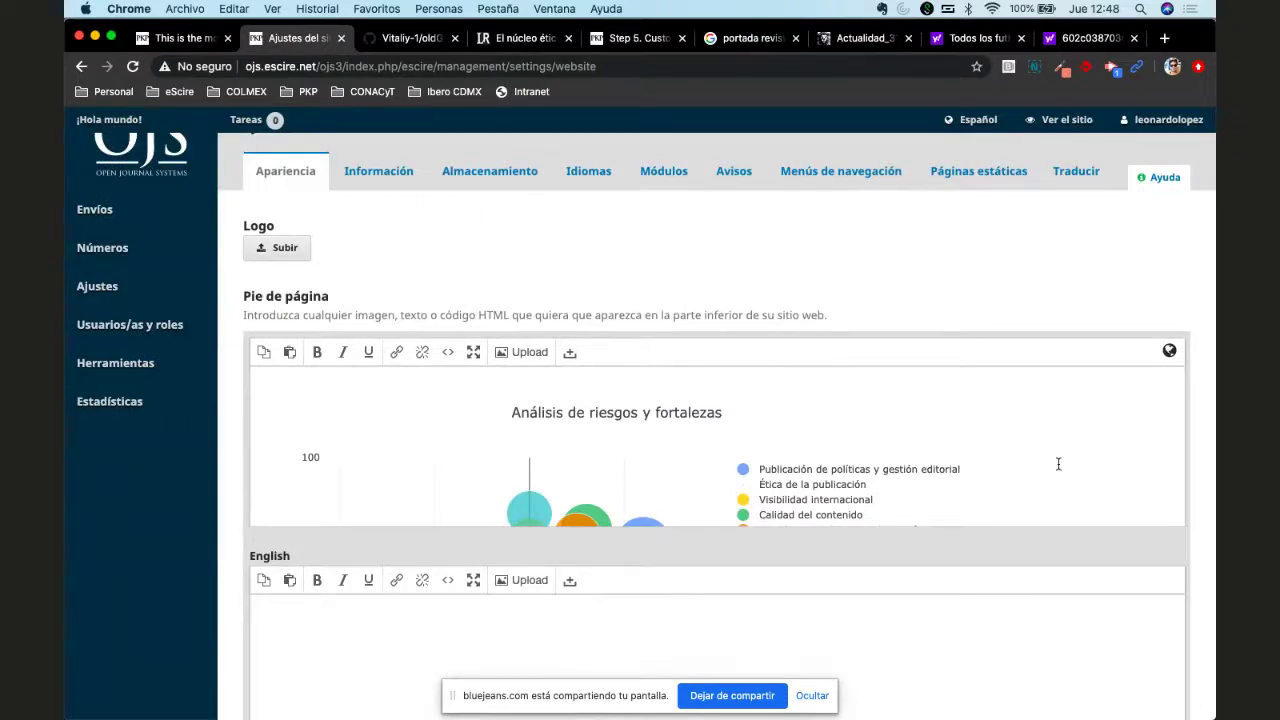
# Step: Add the text "Gráfica" above the image in the Spanish Pie de página field and save the Apariencia settings
pyautogui.press('Up')
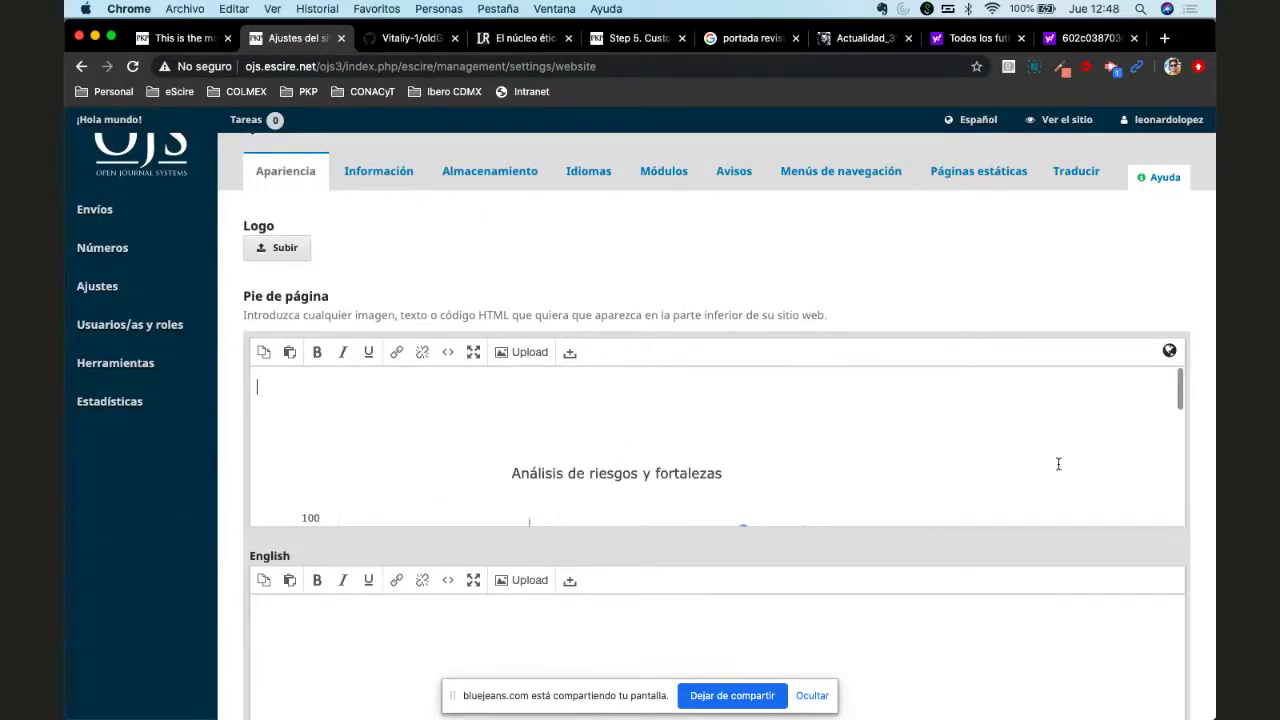
pyautogui.write('Gráfica')
pyautogui.click(434, 263)
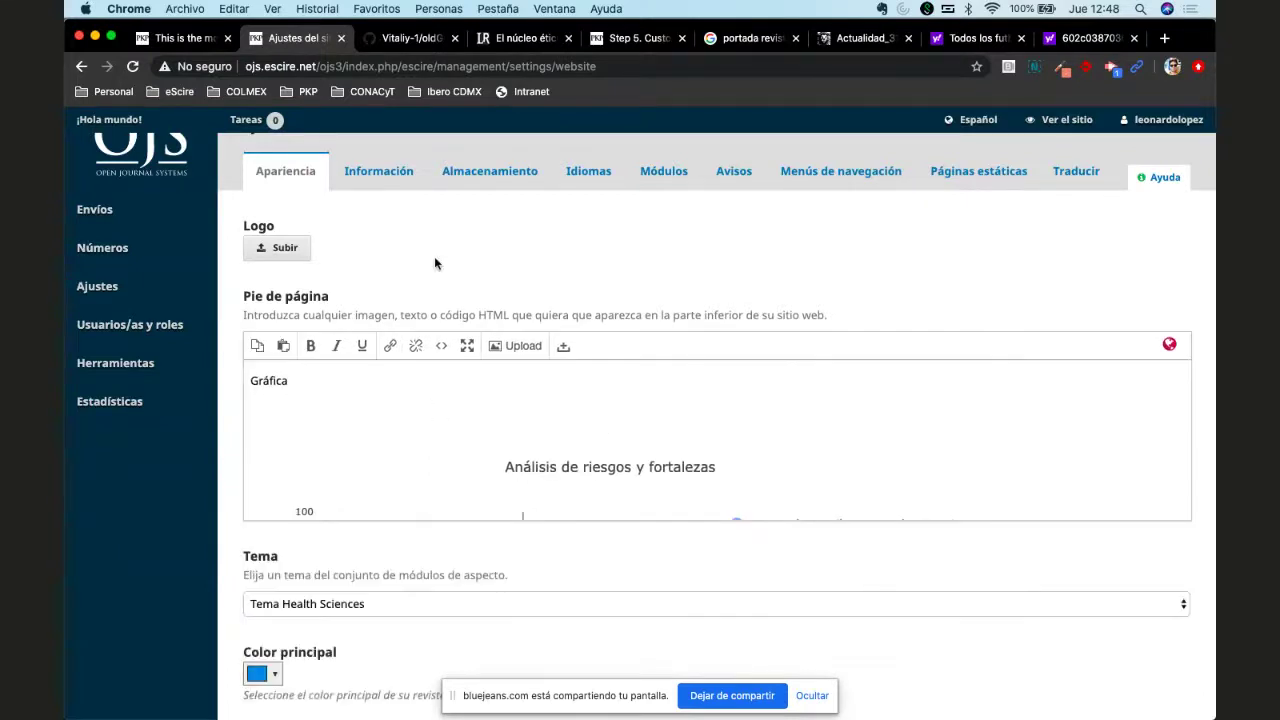
pyautogui.scroll(-20, 434, 263)
pyautogui.click(276, 499)
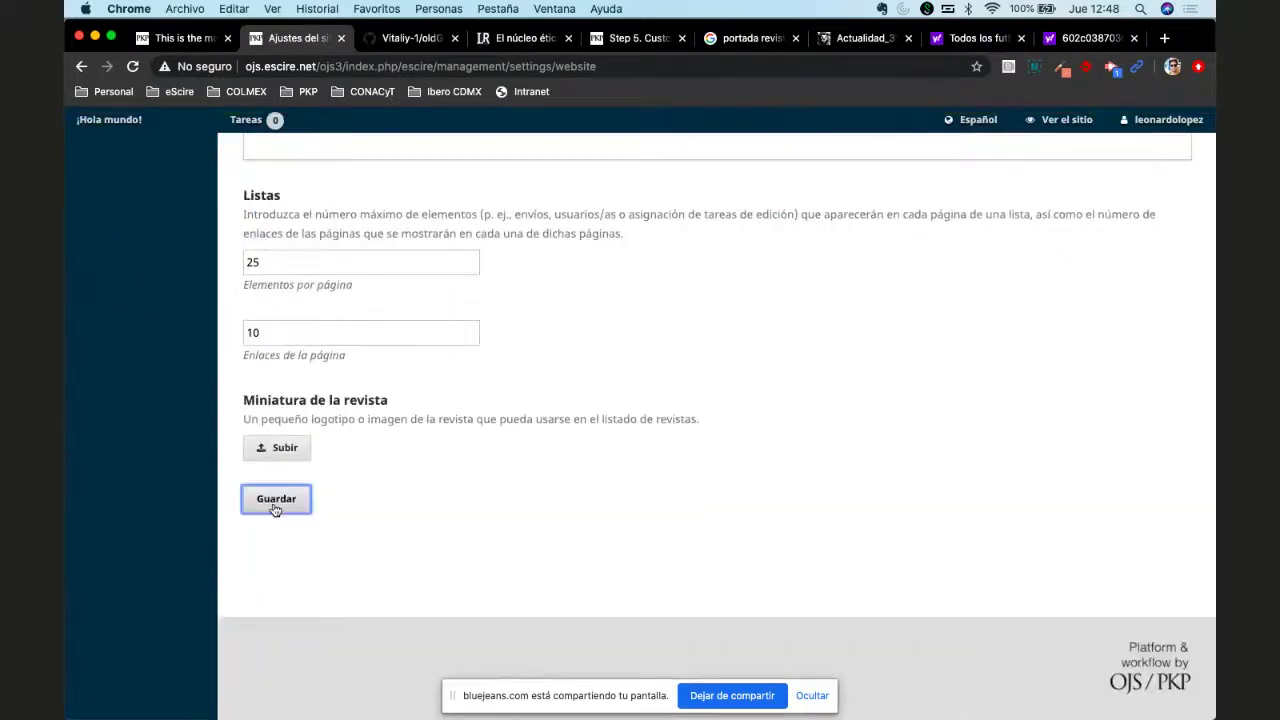
# Step: Check how the footer text and chart image display at the end of the journal's public article page
pyautogui.click(172, 37)
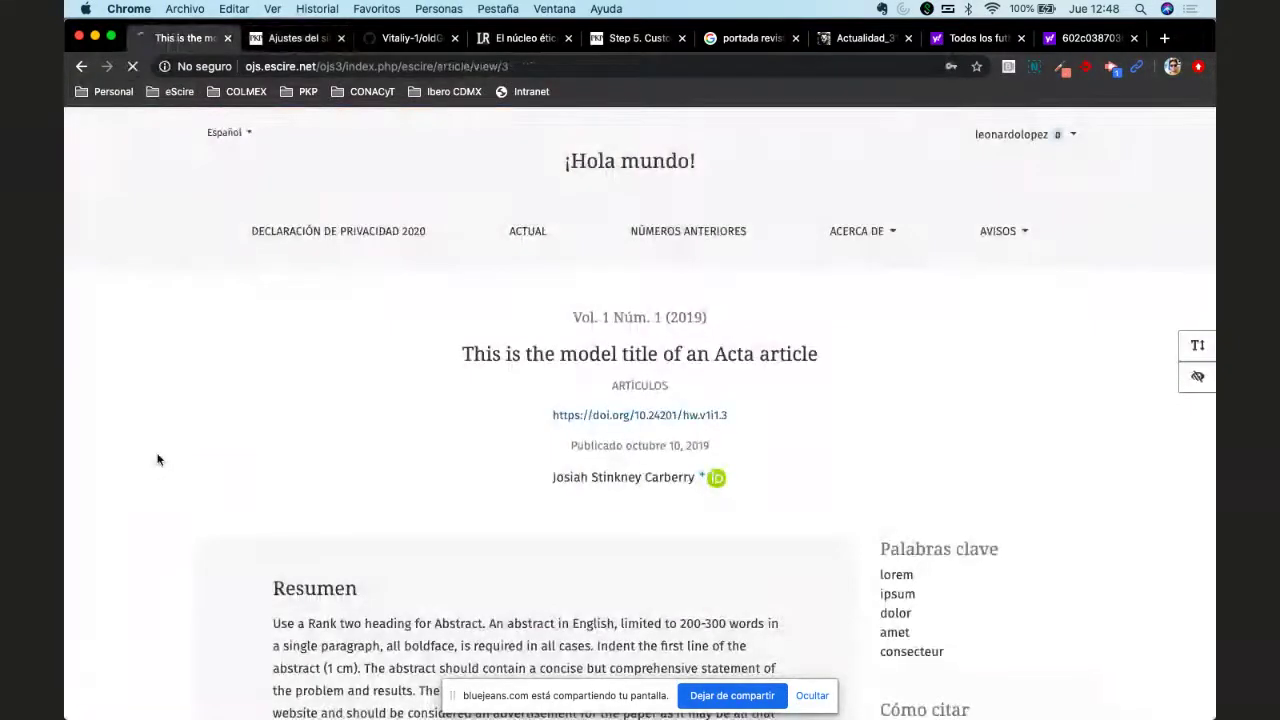
pyautogui.scroll(-15, 171, 490)
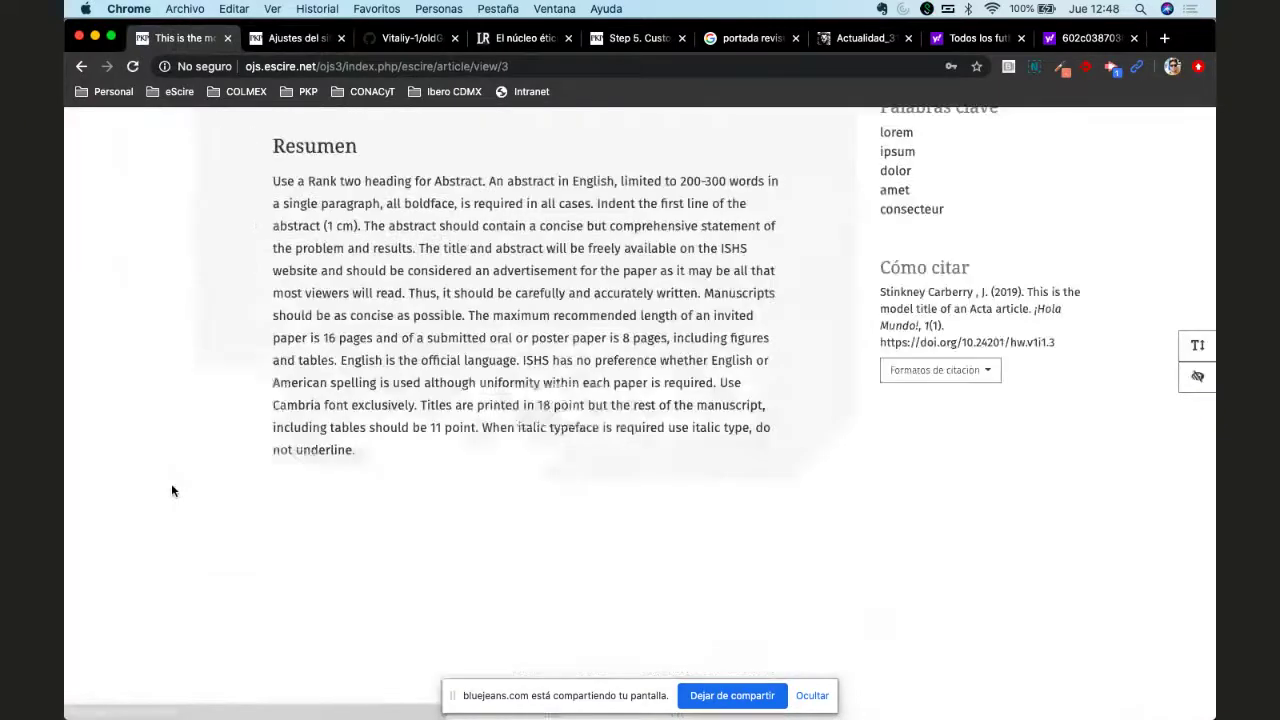
pyautogui.scroll(-10, 171, 488)
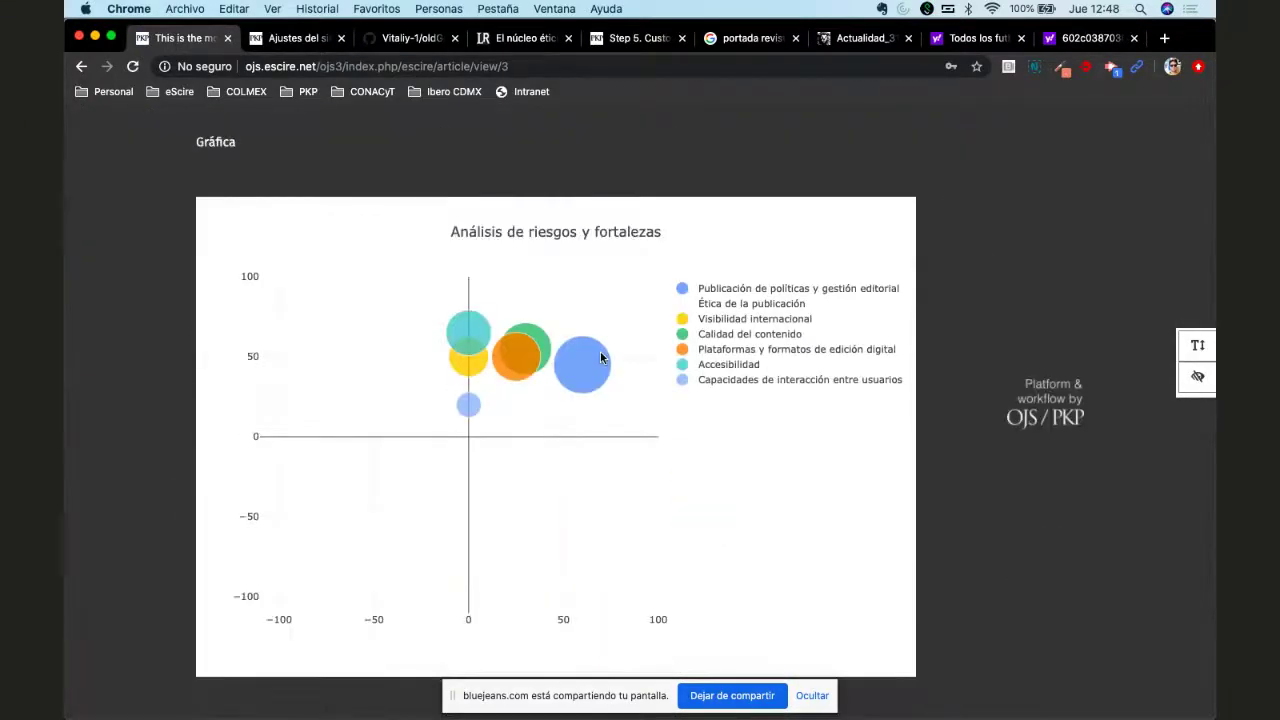
pyautogui.scroll(2, 600, 421)
pyautogui.scroll(-2, 600, 421)
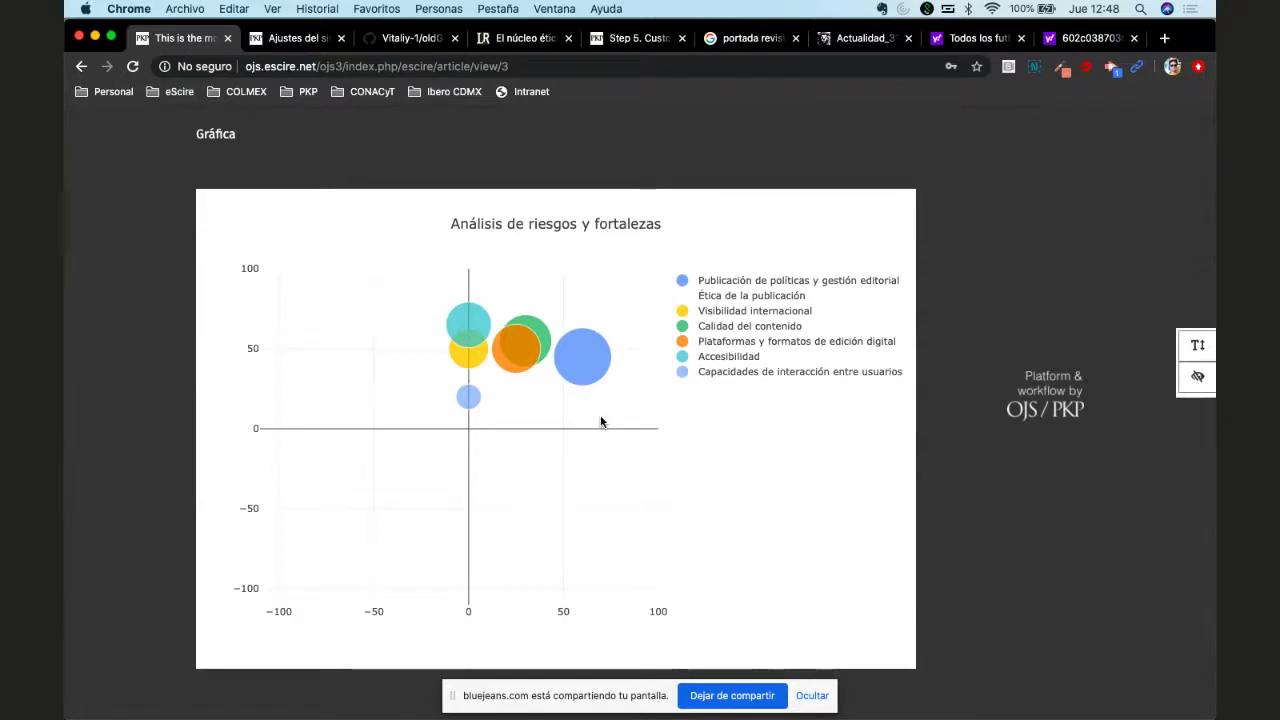
pyautogui.scroll(5, 504, 375)
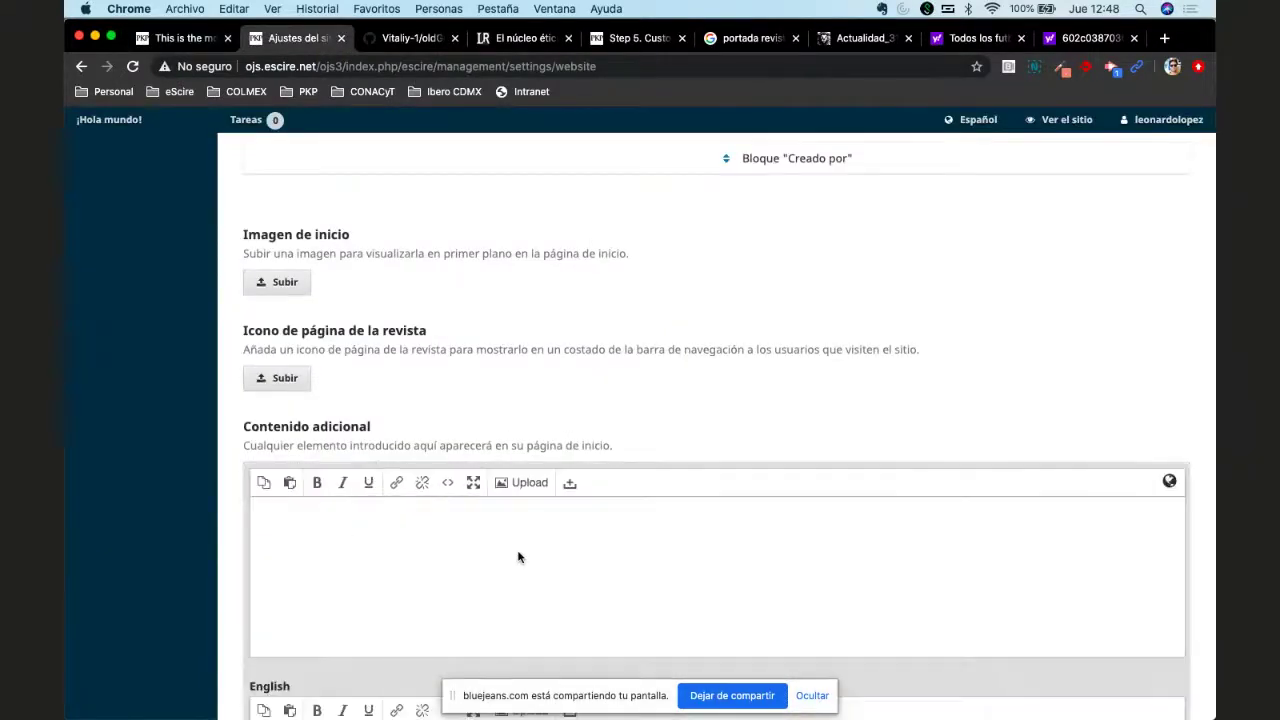
# Step: Open the Biblioteca editorial section of the journal's Flujo de trabajo settings
pyautogui.scroll(10, 518, 557)
pyautogui.moveTo(134, 322)
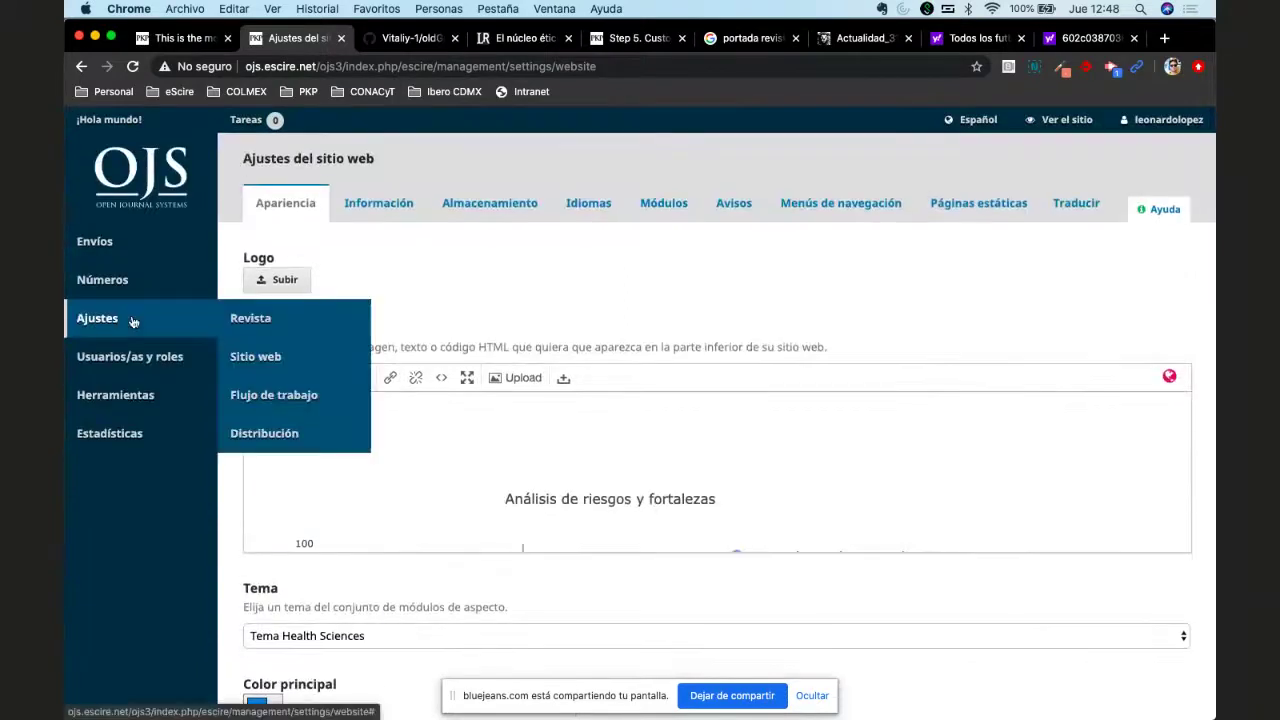
pyautogui.click(290, 396)
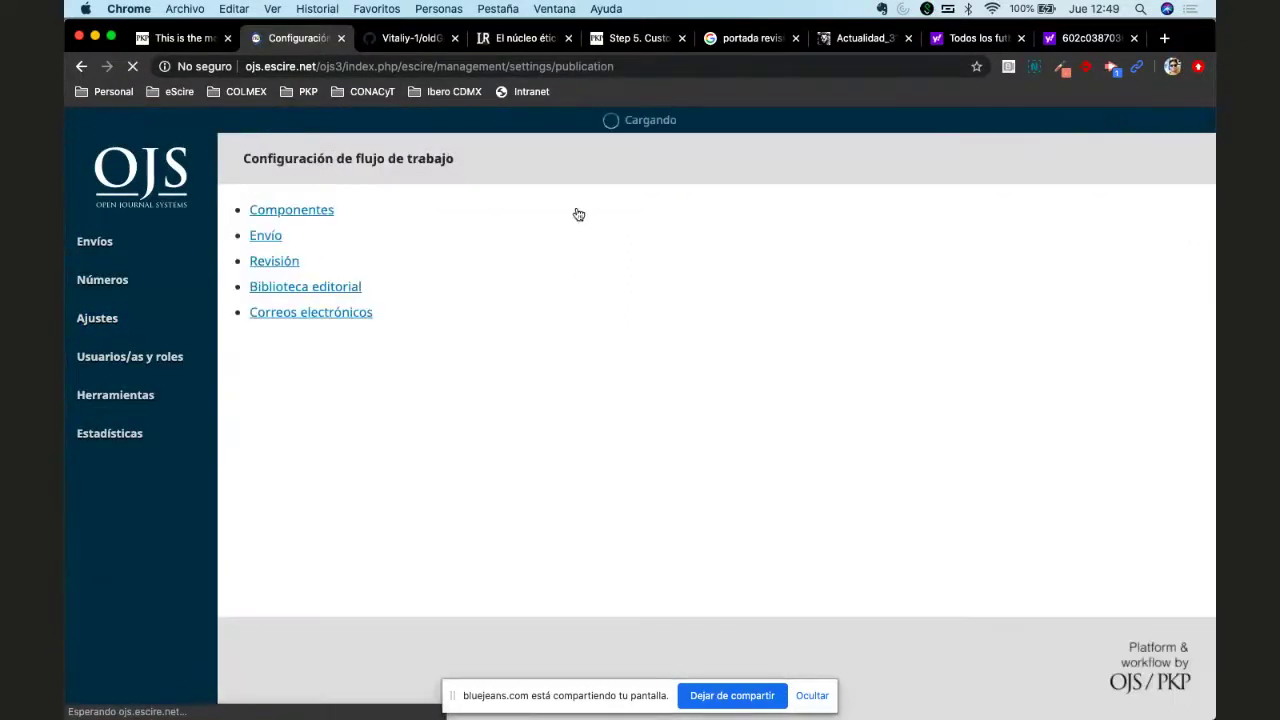
pyautogui.click(560, 216)
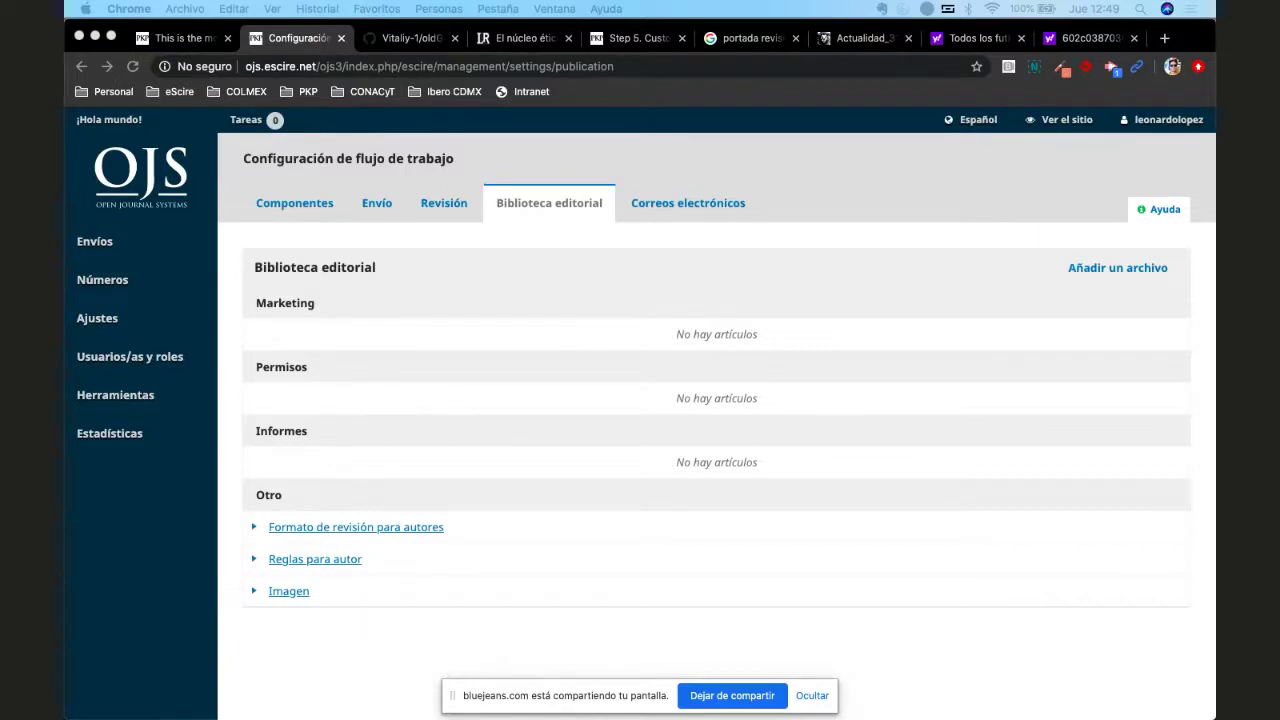
pyautogui.click(828, 187)
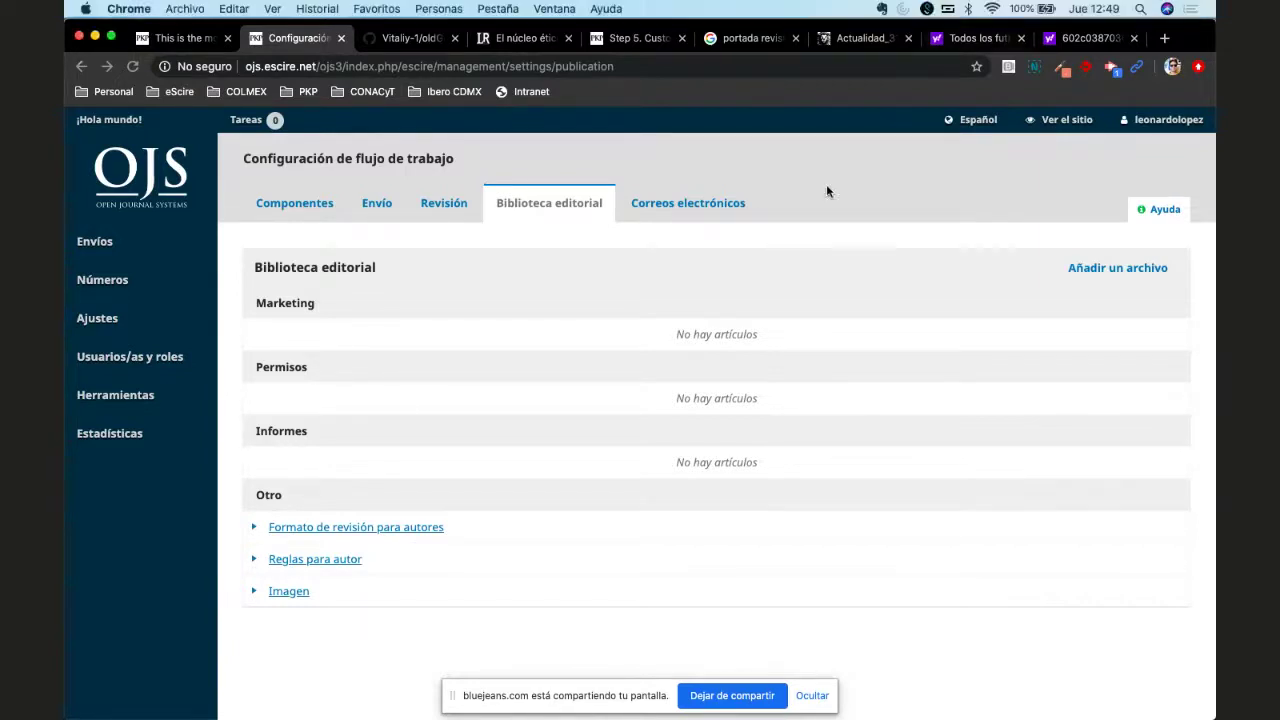
pyautogui.click(412, 38)
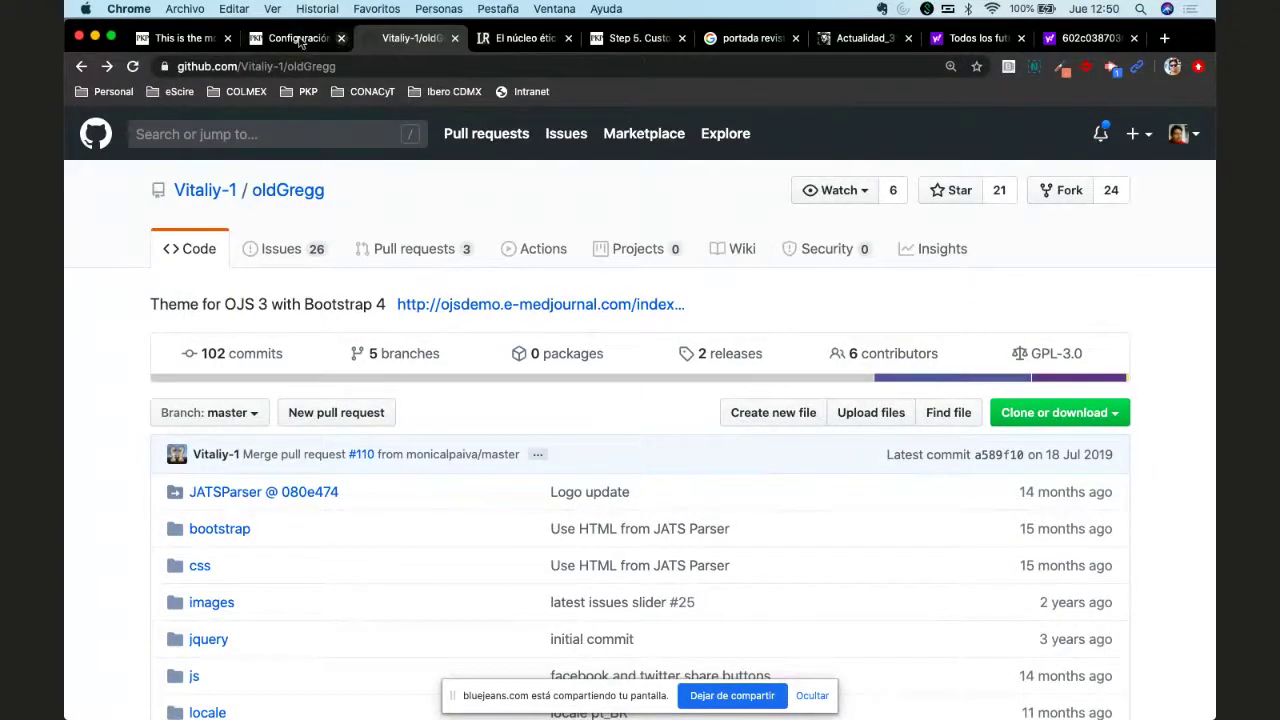
pyautogui.click(340, 40)
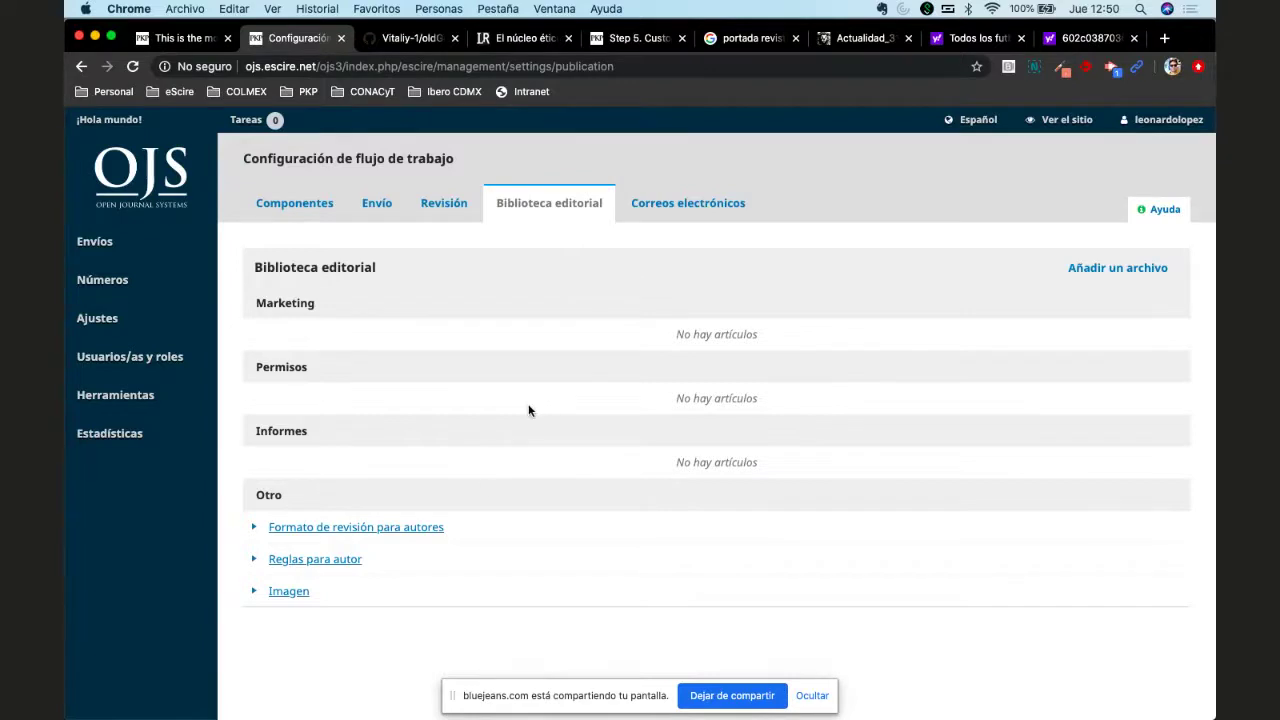
pyautogui.scroll(-2, 482, 480)
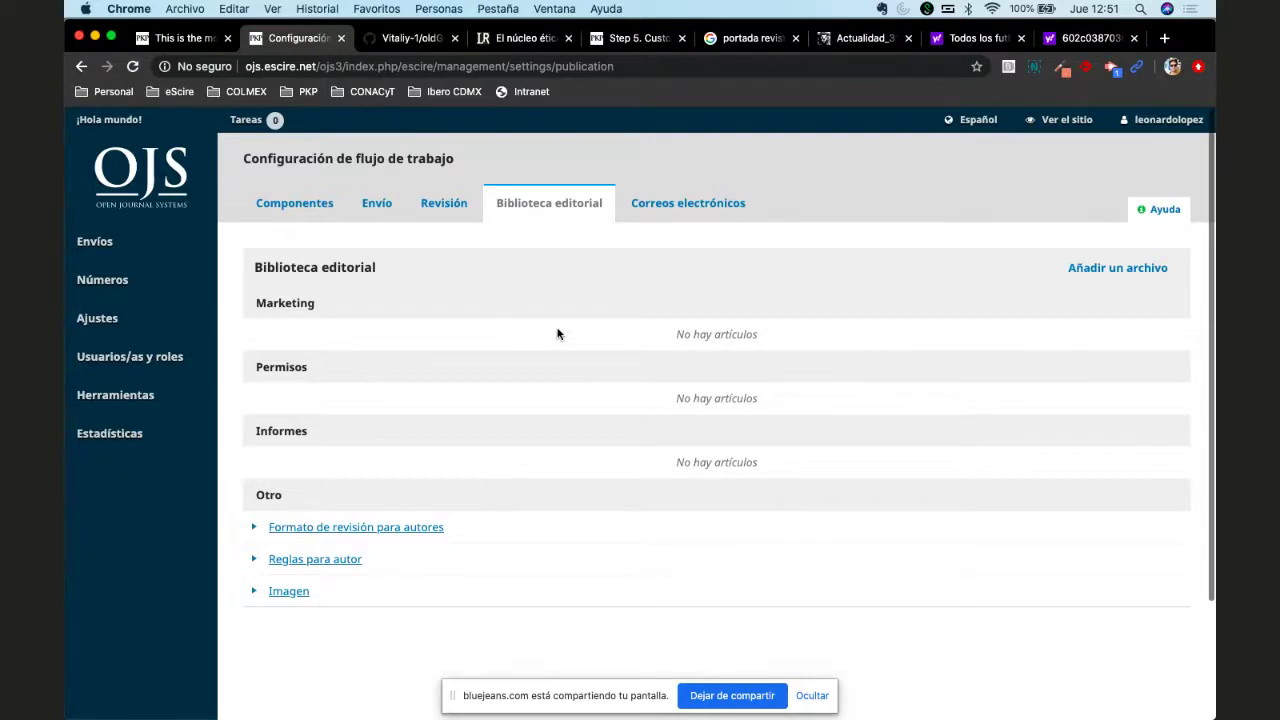
# Step: Open a submission's review stage from Envíos and start a new discussion under Revisa las discusiones
pyautogui.click(95, 242)
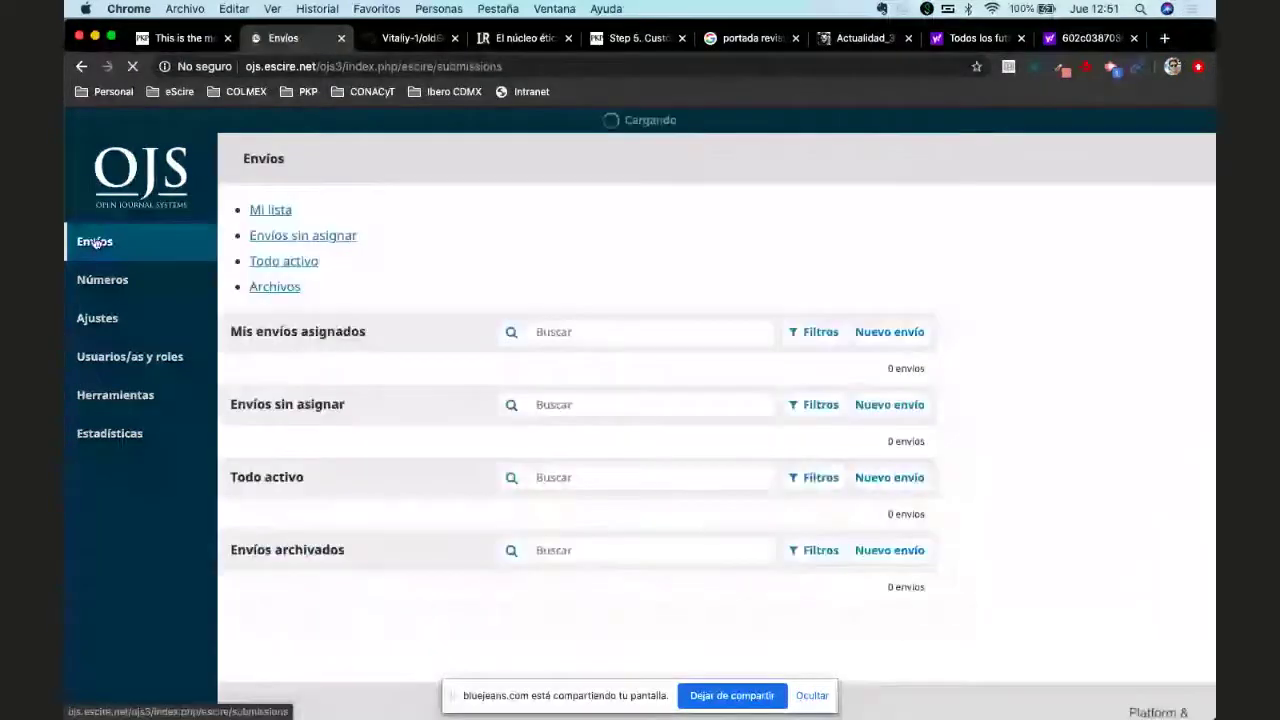
pyautogui.click(476, 204)
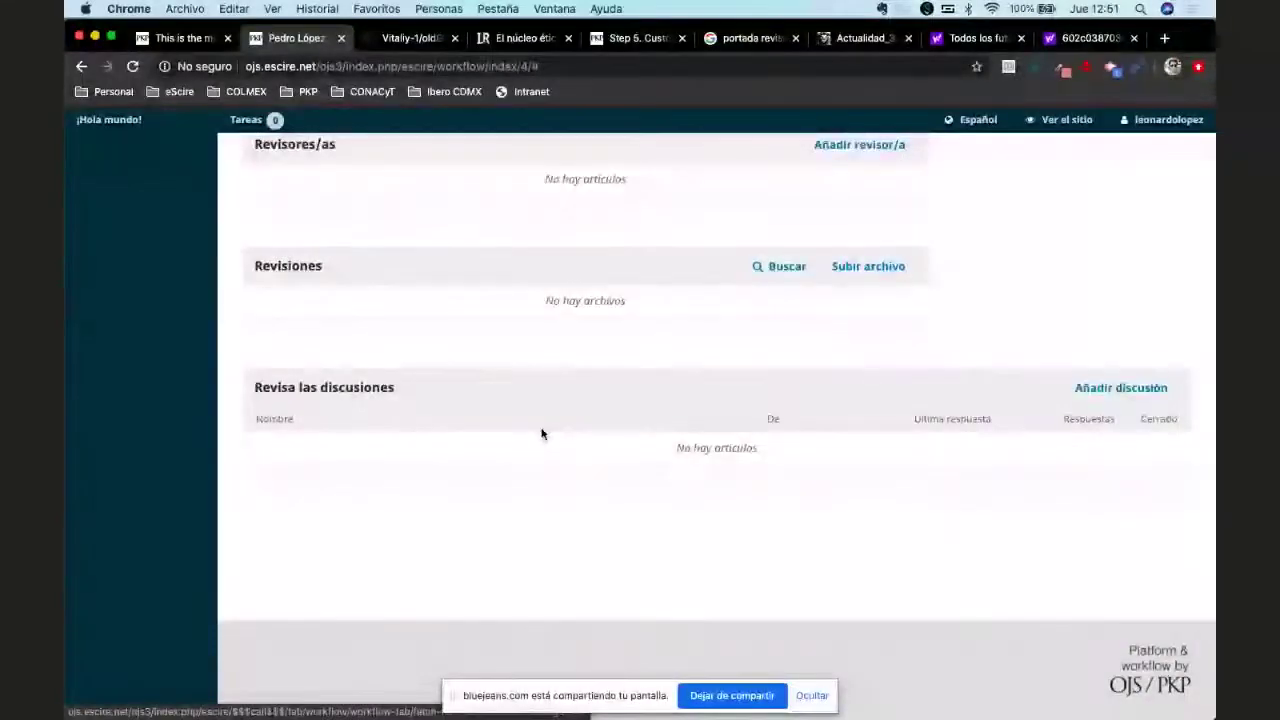
pyautogui.click(1121, 387)
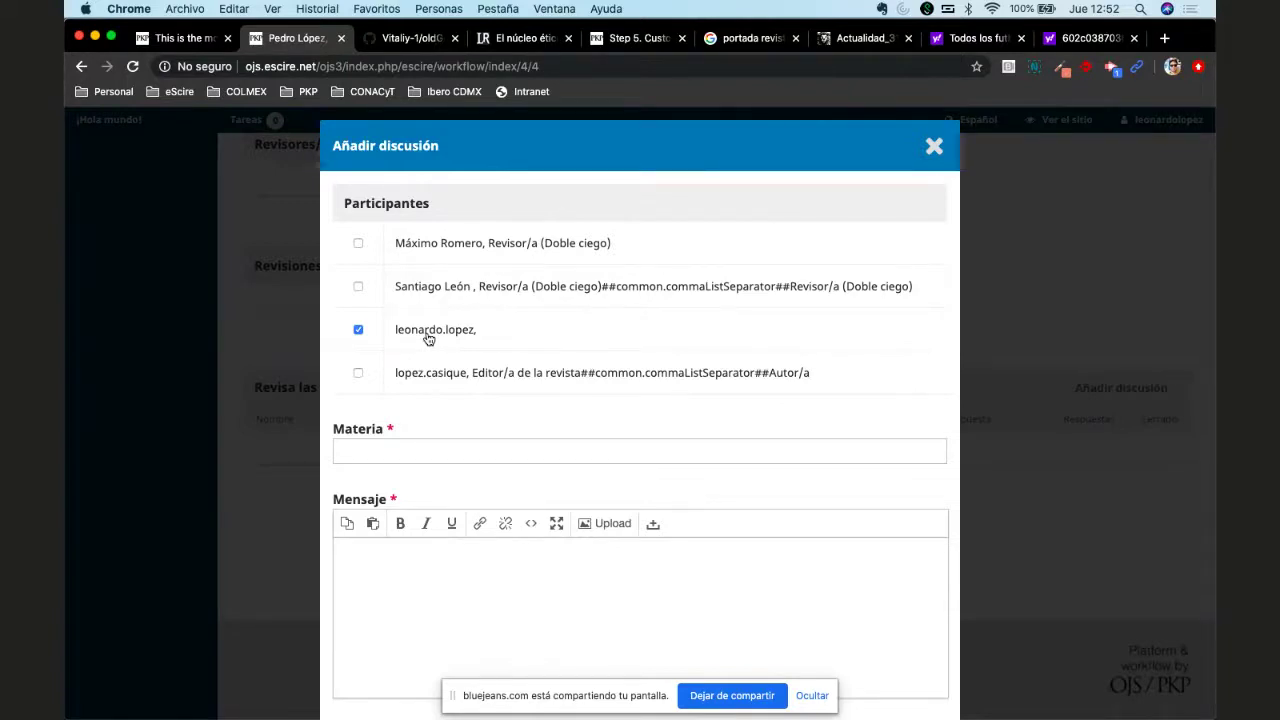
# Step: Include the first listed double-blind reviewer as a participant and set the discussion's subject to "Constancia de participación"
pyautogui.click(358, 244)
pyautogui.scroll(-1, 517, 358)
pyautogui.click(405, 428)
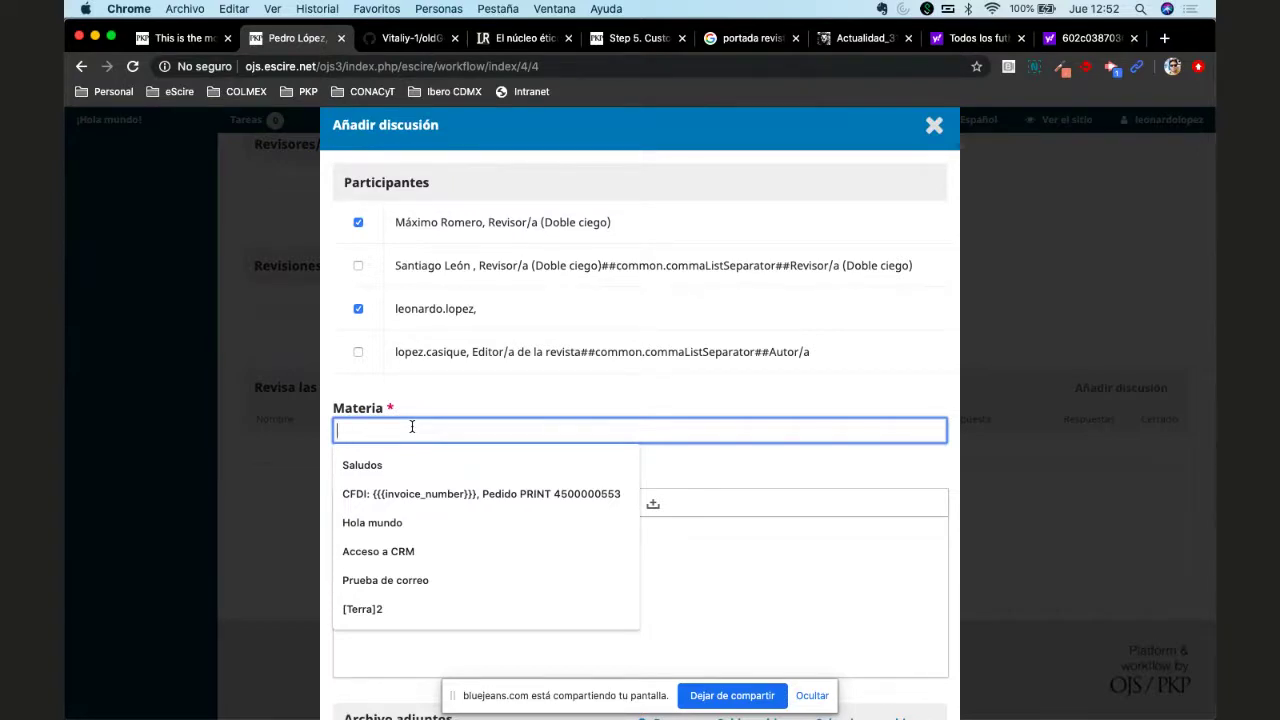
pyautogui.write('Constan')
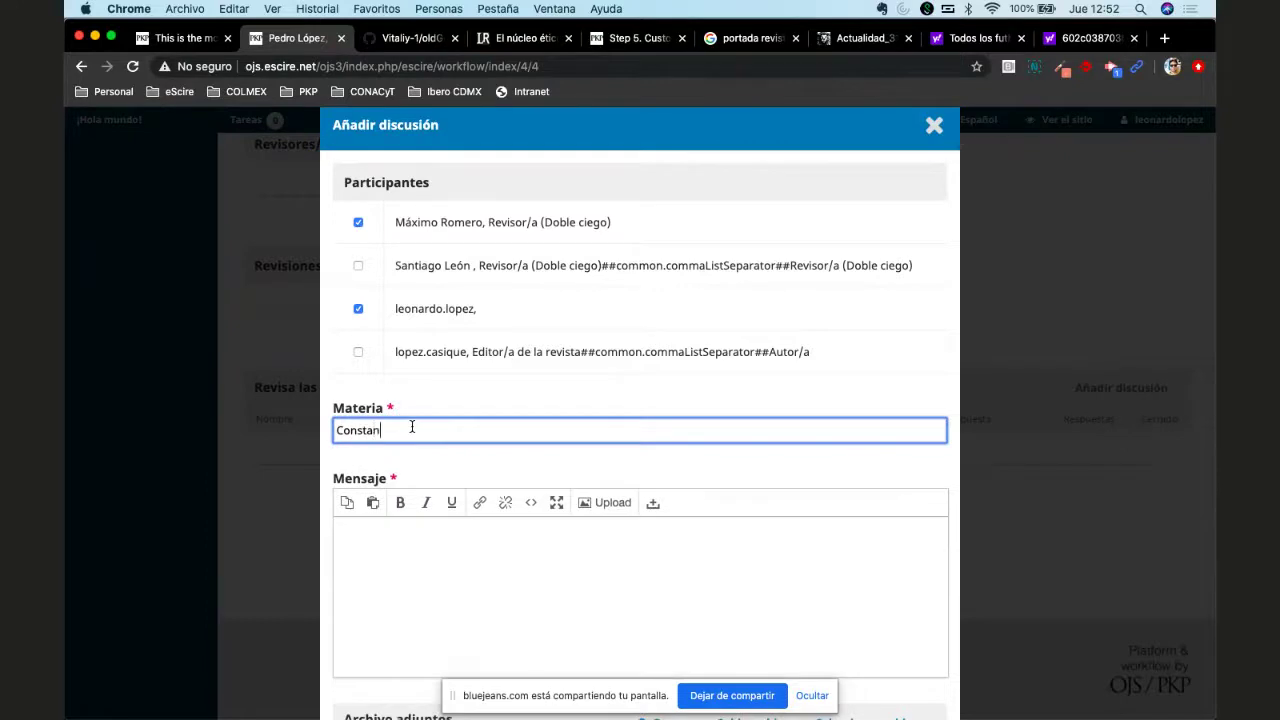
pyautogui.write('cia de participació')
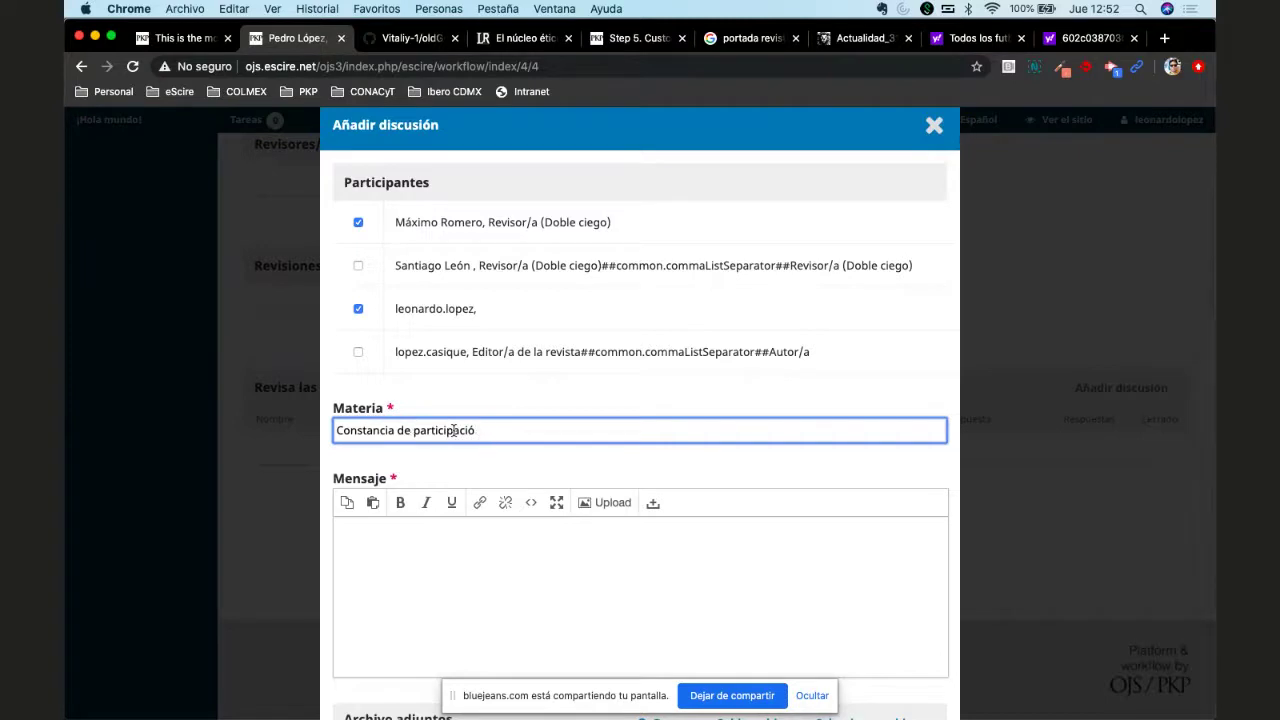
pyautogui.write('n')
# Step: Write the discussion message with a formal greeting to the reviewer, ending in a colon, and the line "Le adjunto su constancia de participación."
pyautogui.scroll(-3, 520, 430)
pyautogui.click(491, 457)
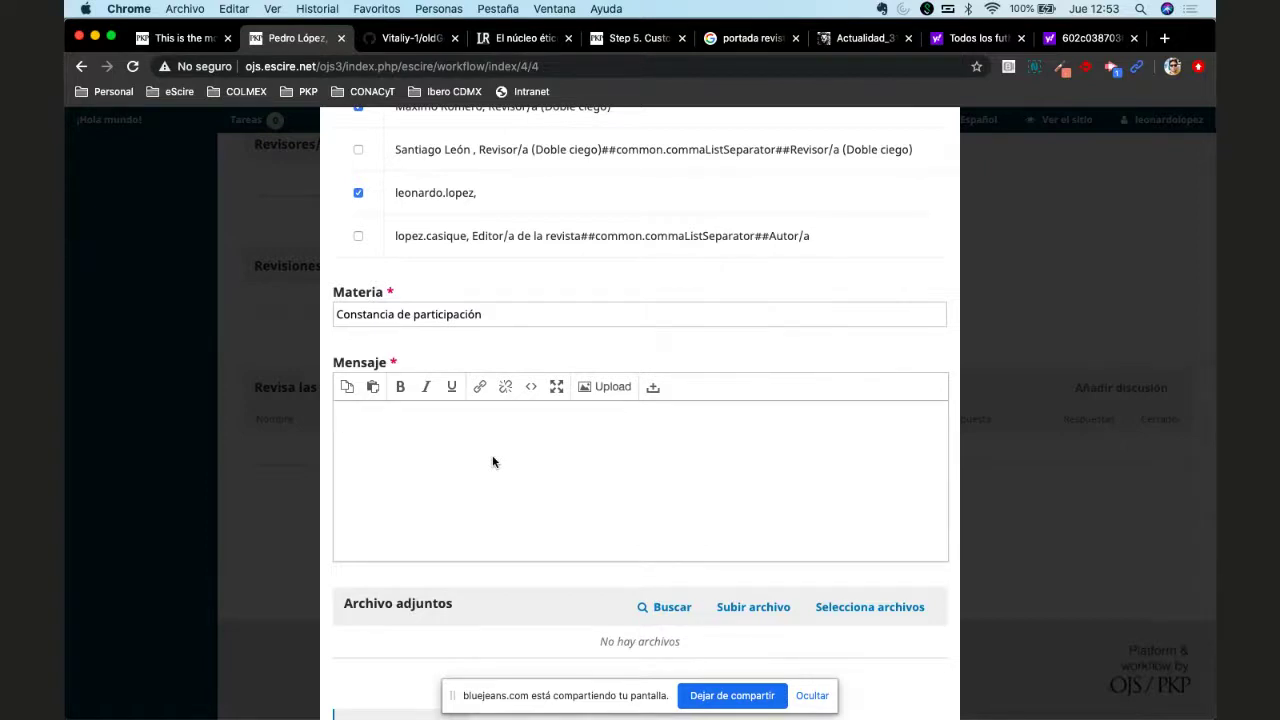
pyautogui.scroll(2, 492, 461)
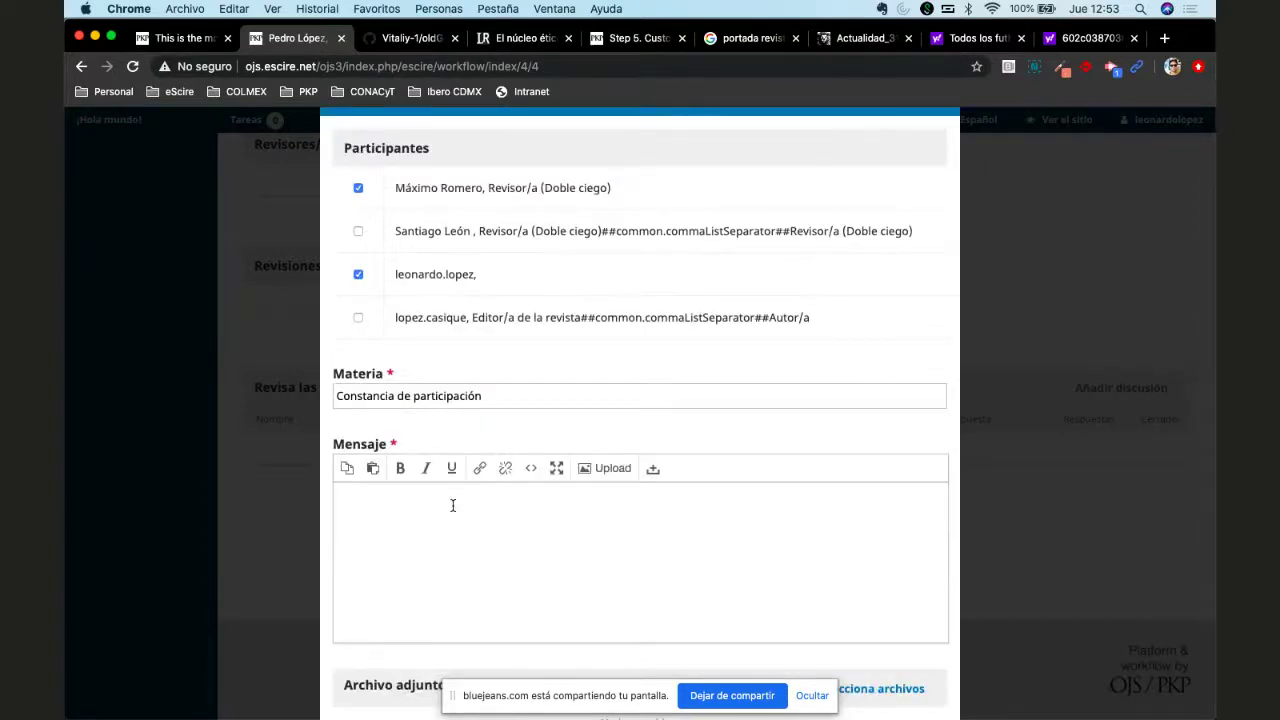
pyautogui.write('Esimado')
pyautogui.press('BackSpace')
pyautogui.press('BackSpace')
pyautogui.press('BackSpace')
pyautogui.press('BackSpace')
pyautogui.press('BackSpace')
pyautogui.write('timado Dr. Romero')
pyautogui.press('Return')
pyautogui.press('Return')
pyautogui.write('Le adjunto su const')
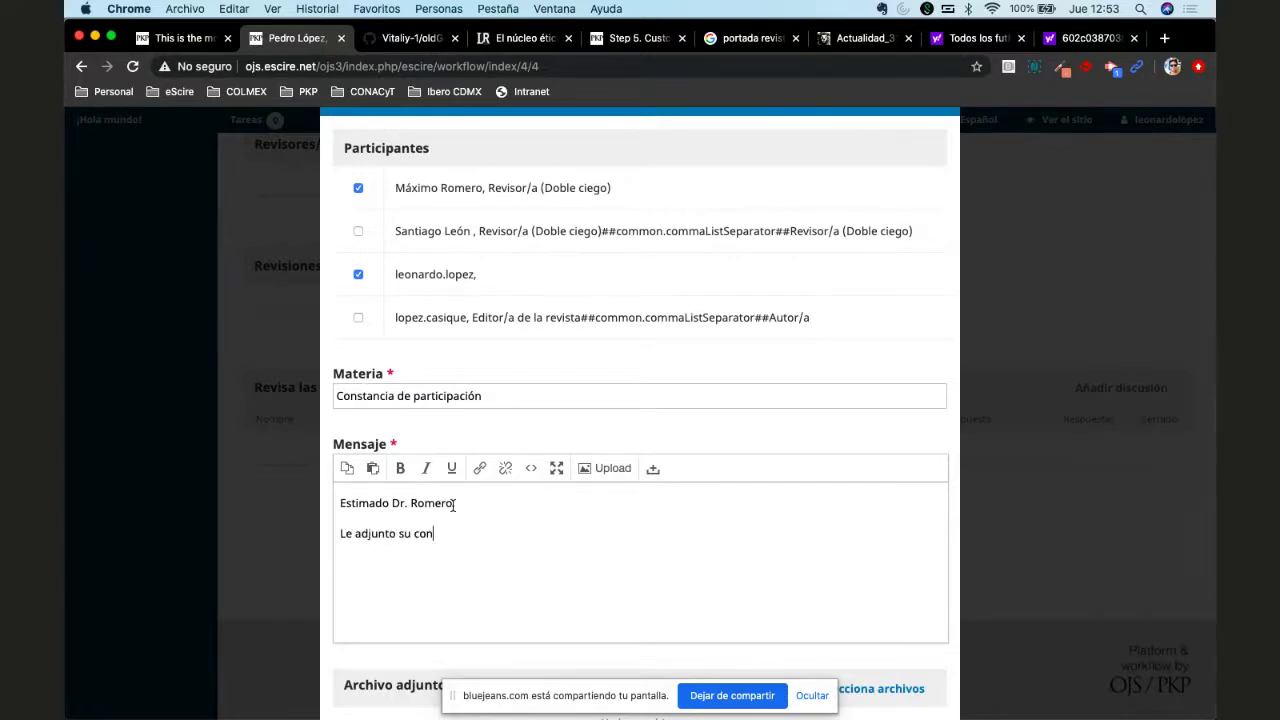
pyautogui.press('BackSpace')
pyautogui.press('BackSpace')
pyautogui.write('stanc')
pyautogui.press('BackSpace')
pyautogui.write('a')
pyautogui.press('BackSpace')
pyautogui.write('cia de participación.')
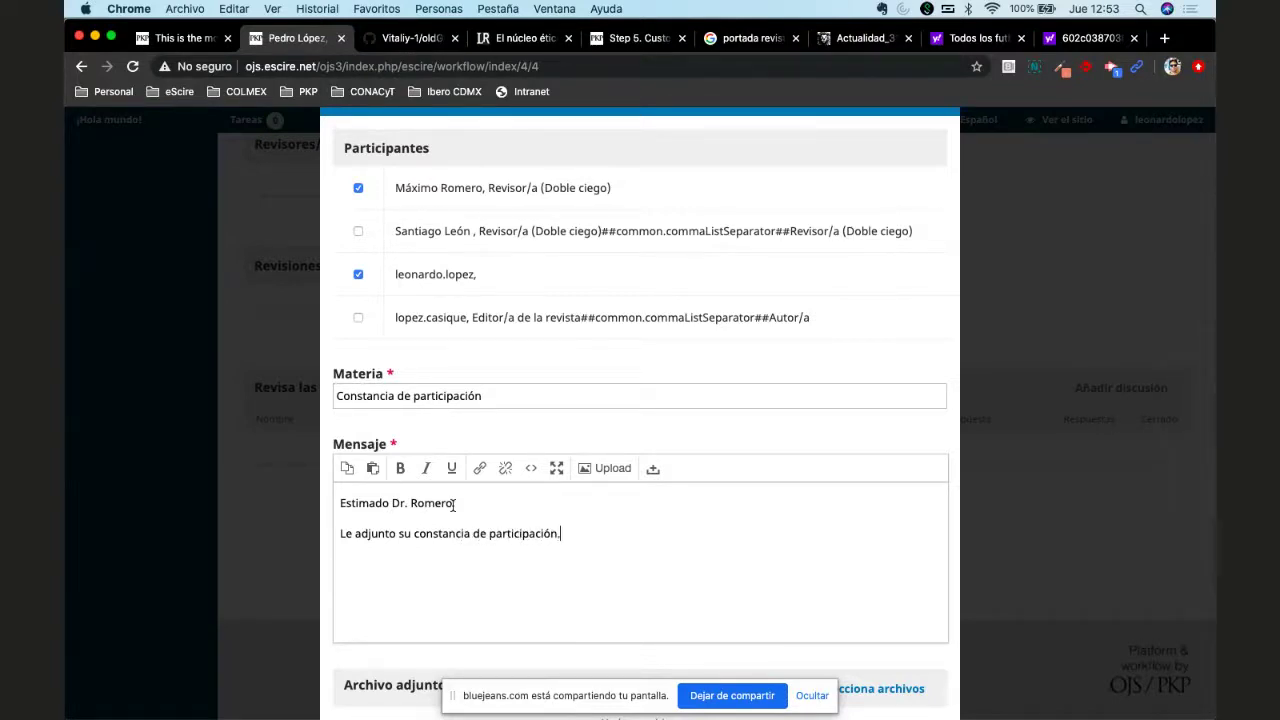
pyautogui.click(455, 503)
pyautogui.write(':')
pyautogui.click(499, 550)
pyautogui.write('.')
# Step: Start uploading a file attachment for the discussion and set its article component to Otro
pyautogui.scroll(-2, 499, 550)
pyautogui.scroll(-2, 499, 550)
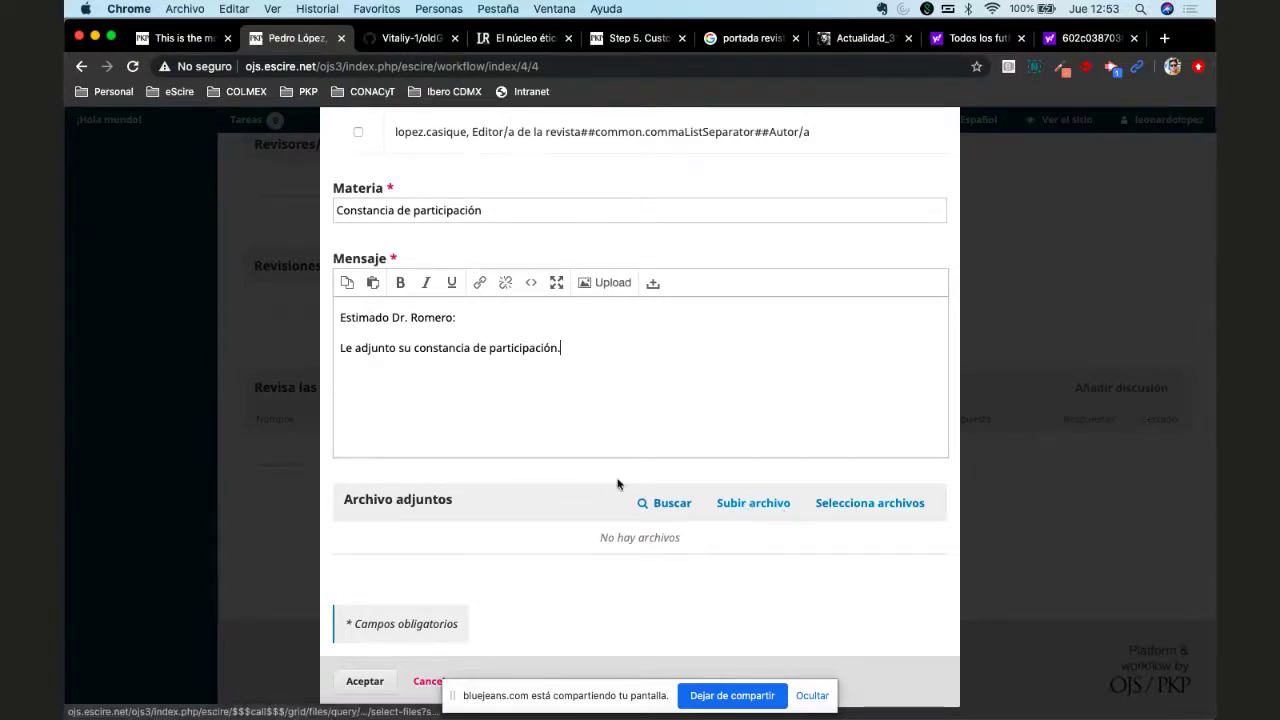
pyautogui.click(760, 509)
pyautogui.click(538, 281)
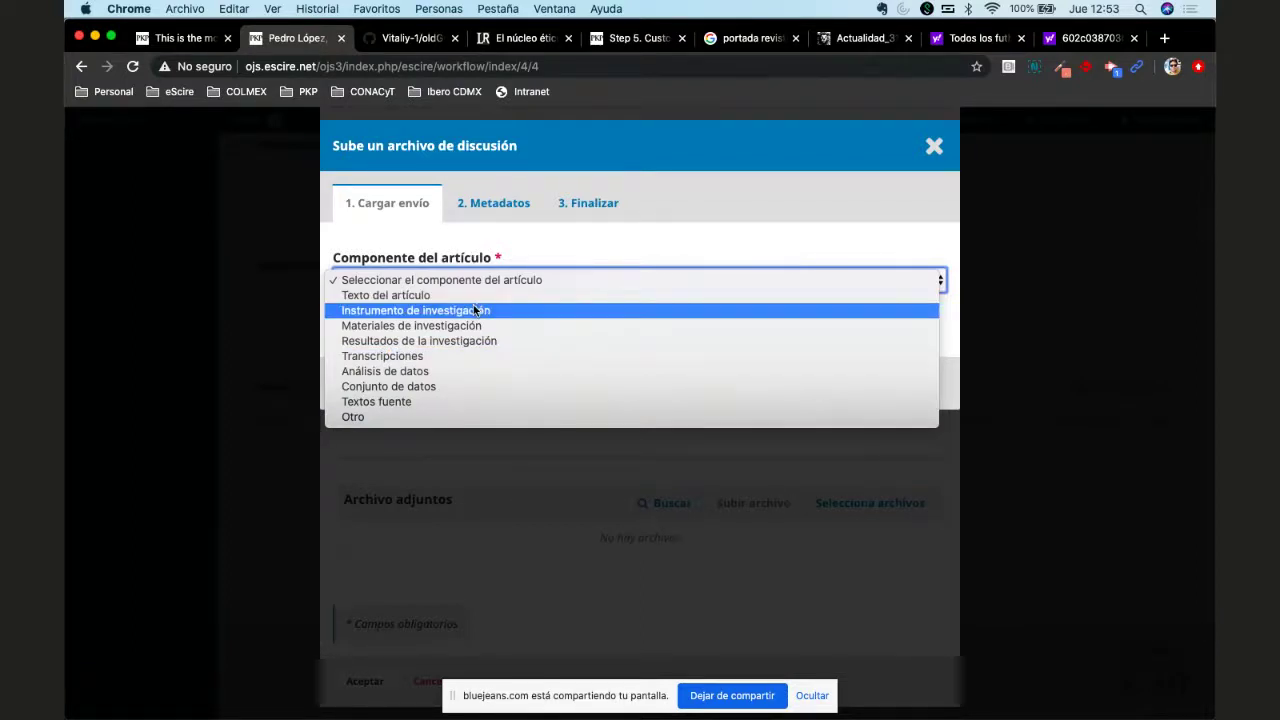
pyautogui.click(396, 417)
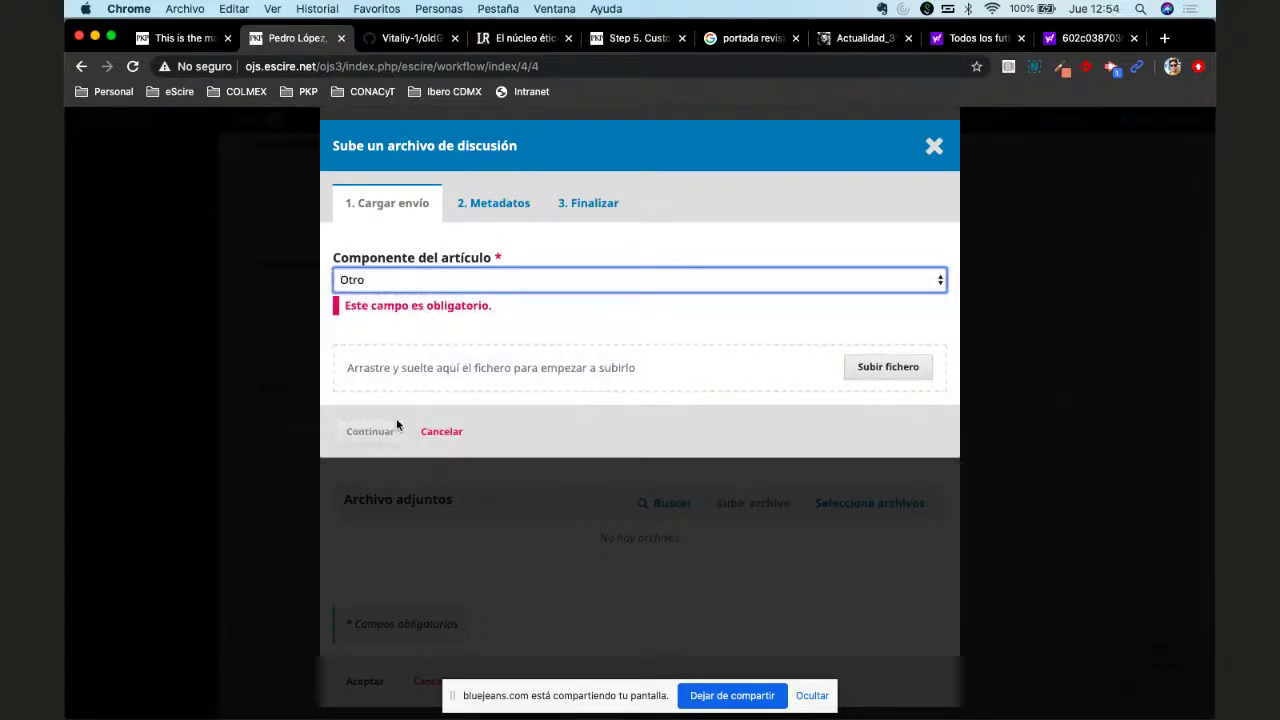
pyautogui.click(434, 288)
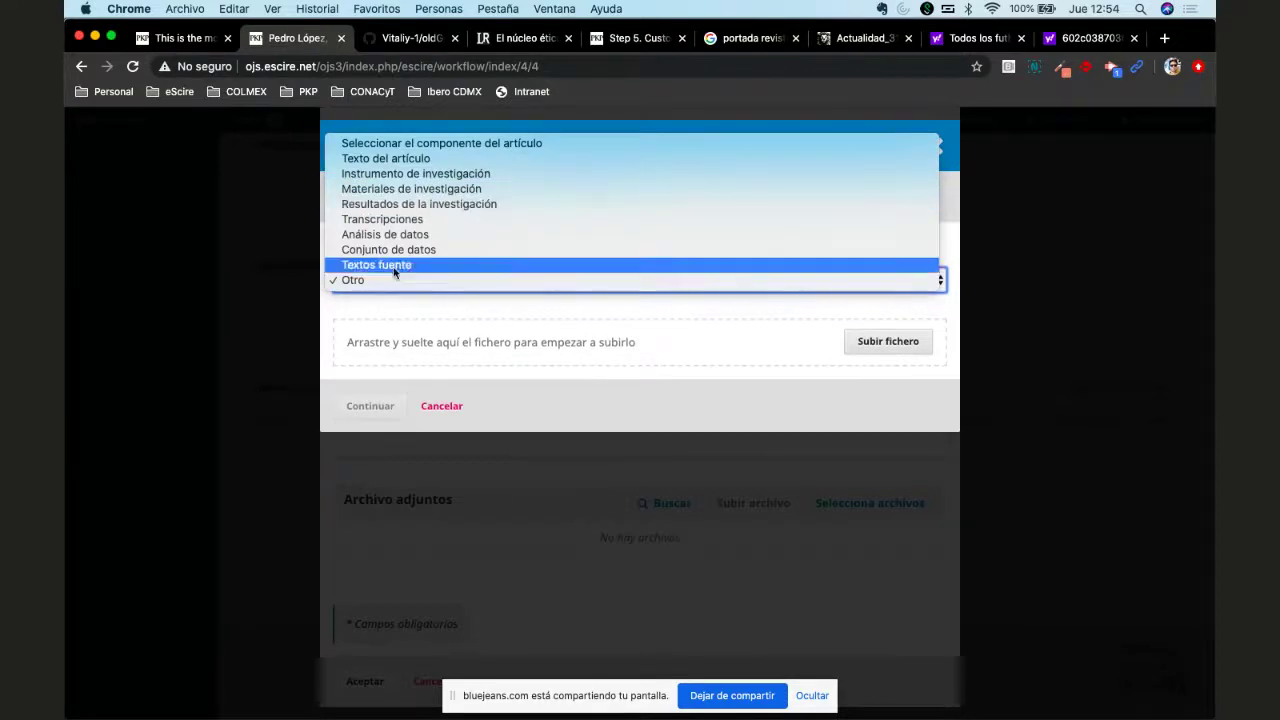
pyautogui.click(455, 281)
# Step: Upload "Capítulo 1_ Introducción (2).pdf" from the Descargas folder as the discussion file
pyautogui.click(882, 341)
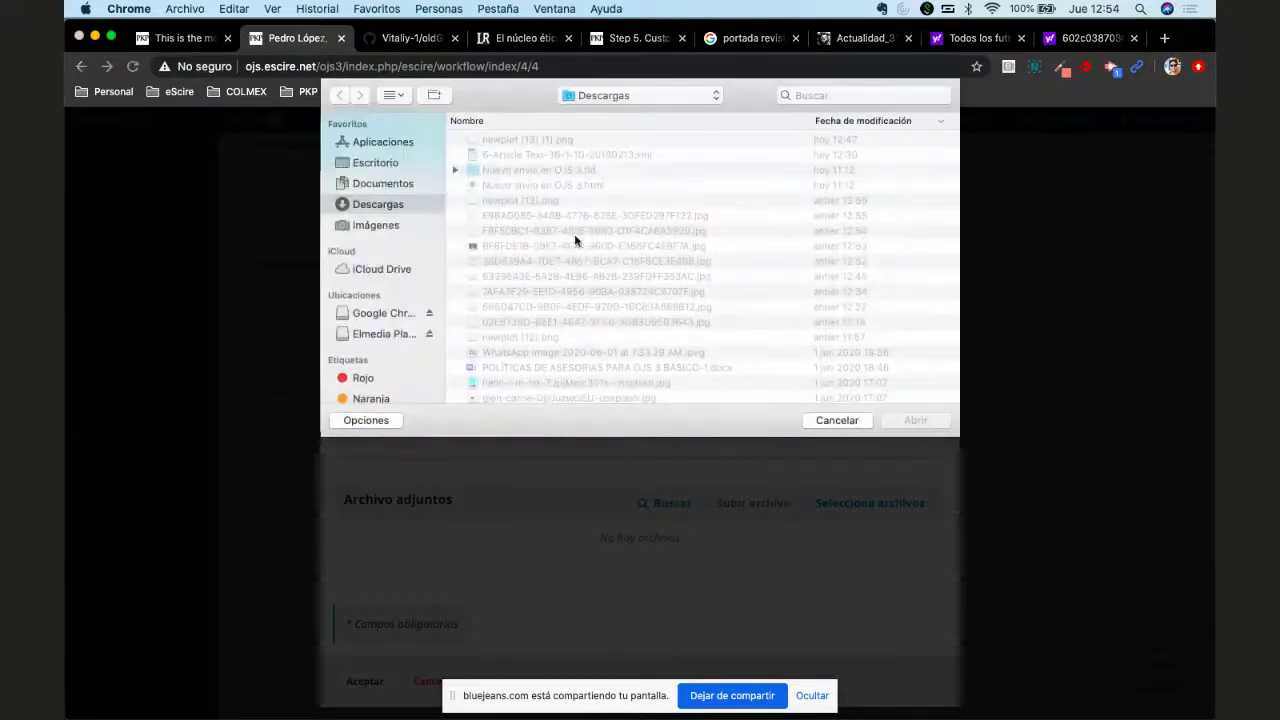
pyautogui.click(589, 272)
pyautogui.scroll(-1, 589, 272)
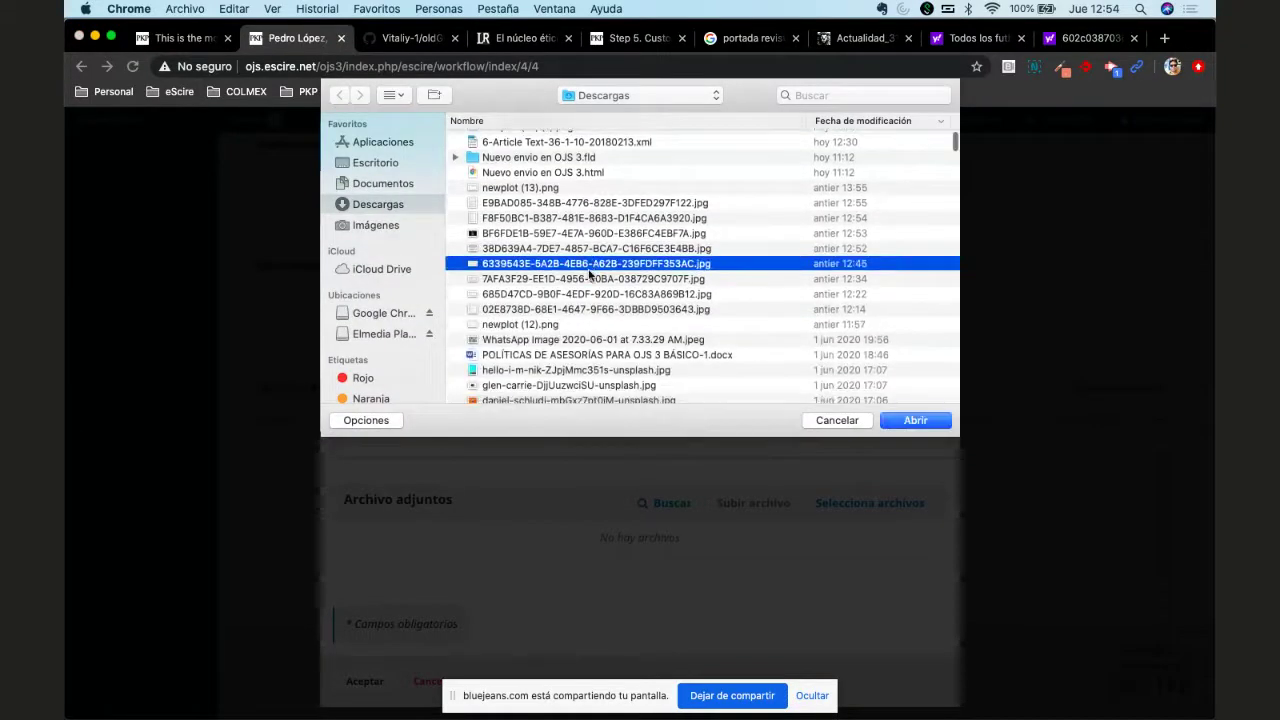
pyautogui.scroll(-10, 588, 270)
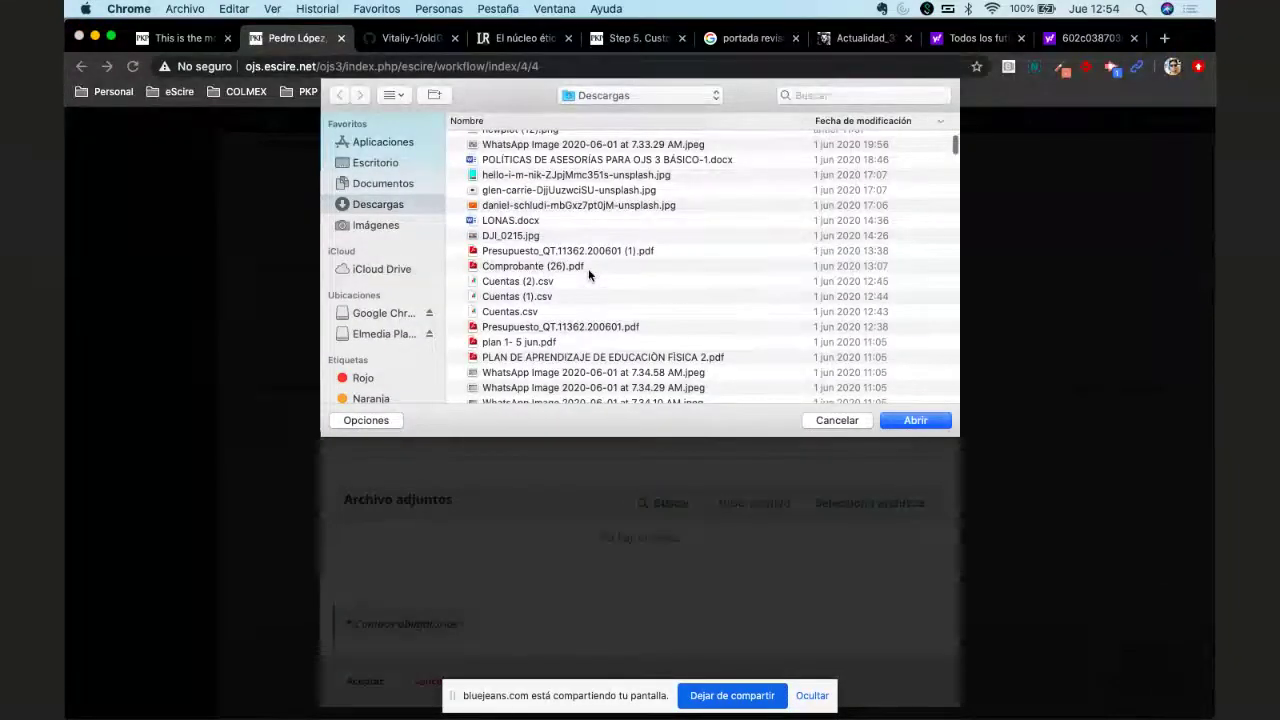
pyautogui.scroll(-15, 589, 274)
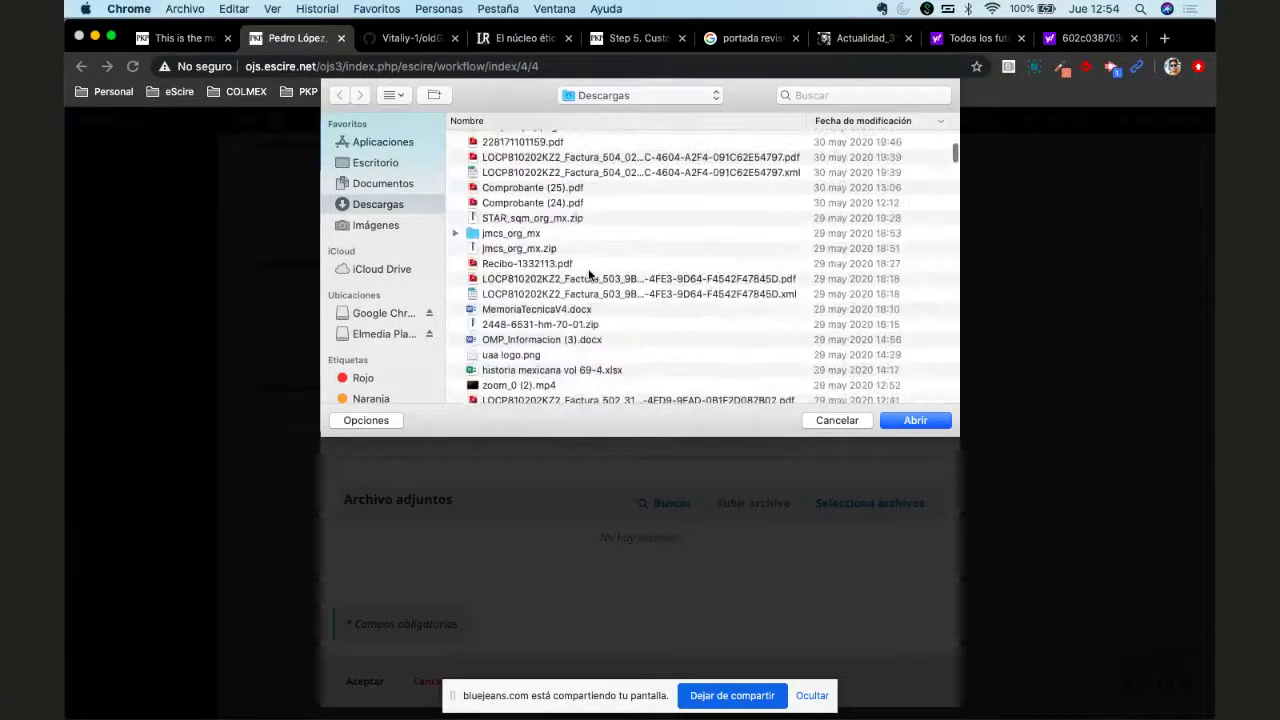
pyautogui.scroll(-2, 589, 274)
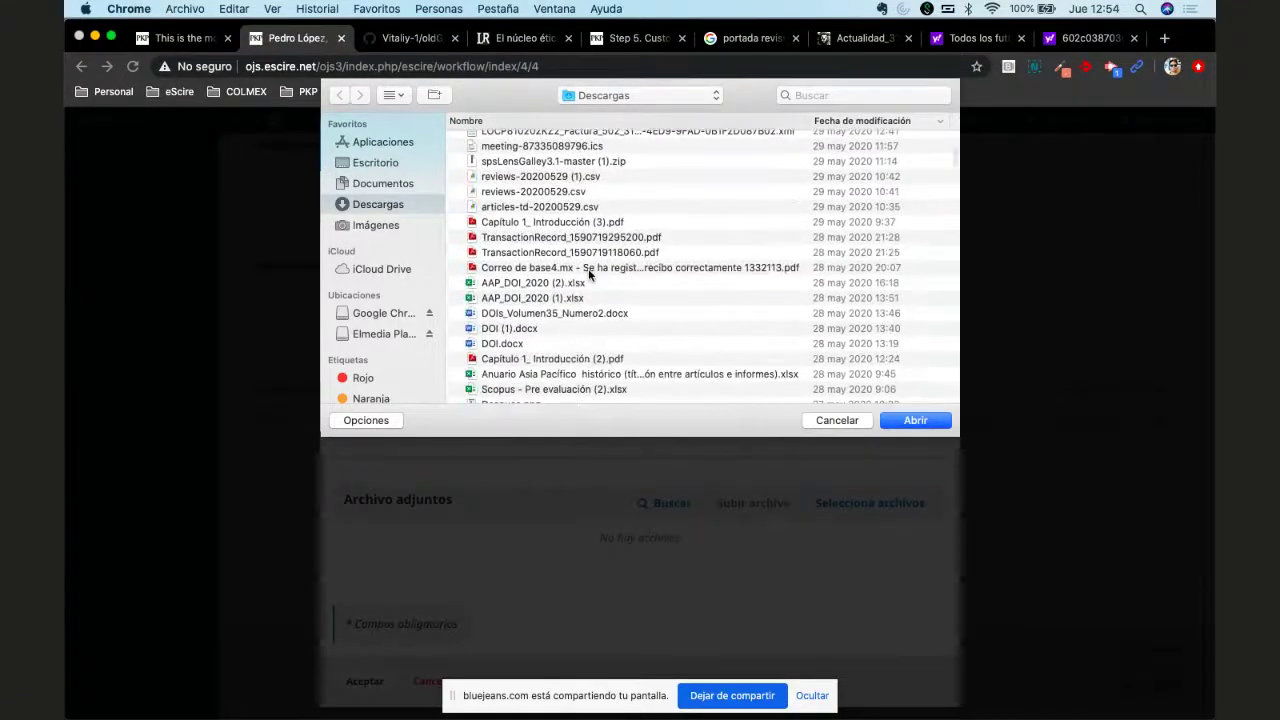
pyautogui.scroll(-15, 589, 272)
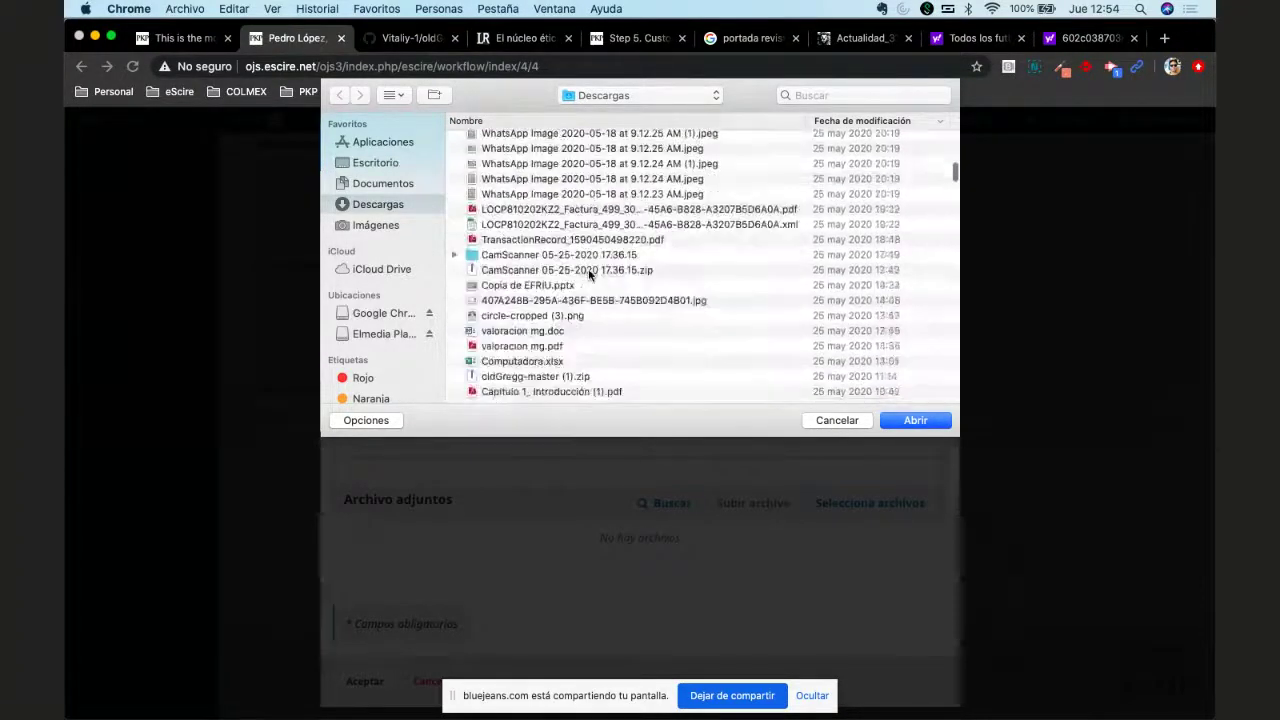
pyautogui.scroll(10, 589, 274)
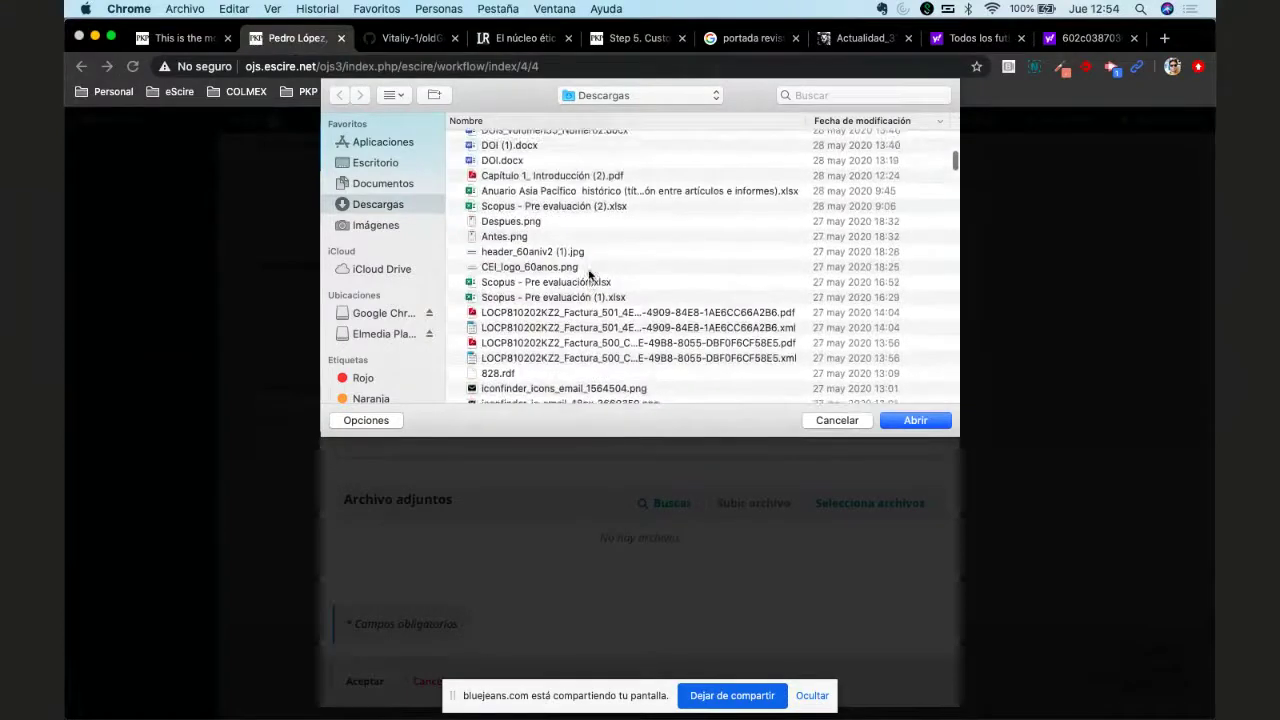
pyautogui.click(585, 175)
pyautogui.press('Return')
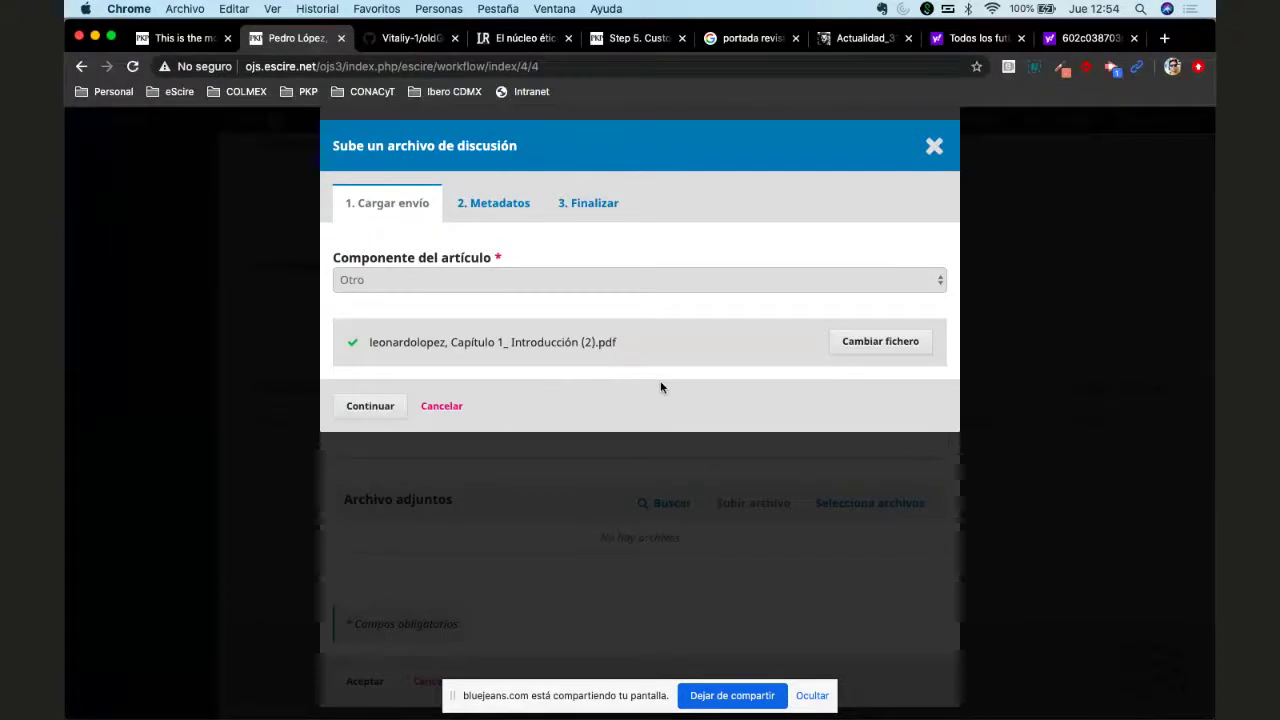
# Step: Leave the uploaded file's metadata blank and complete its attachment to the discussion
pyautogui.click(350, 410)
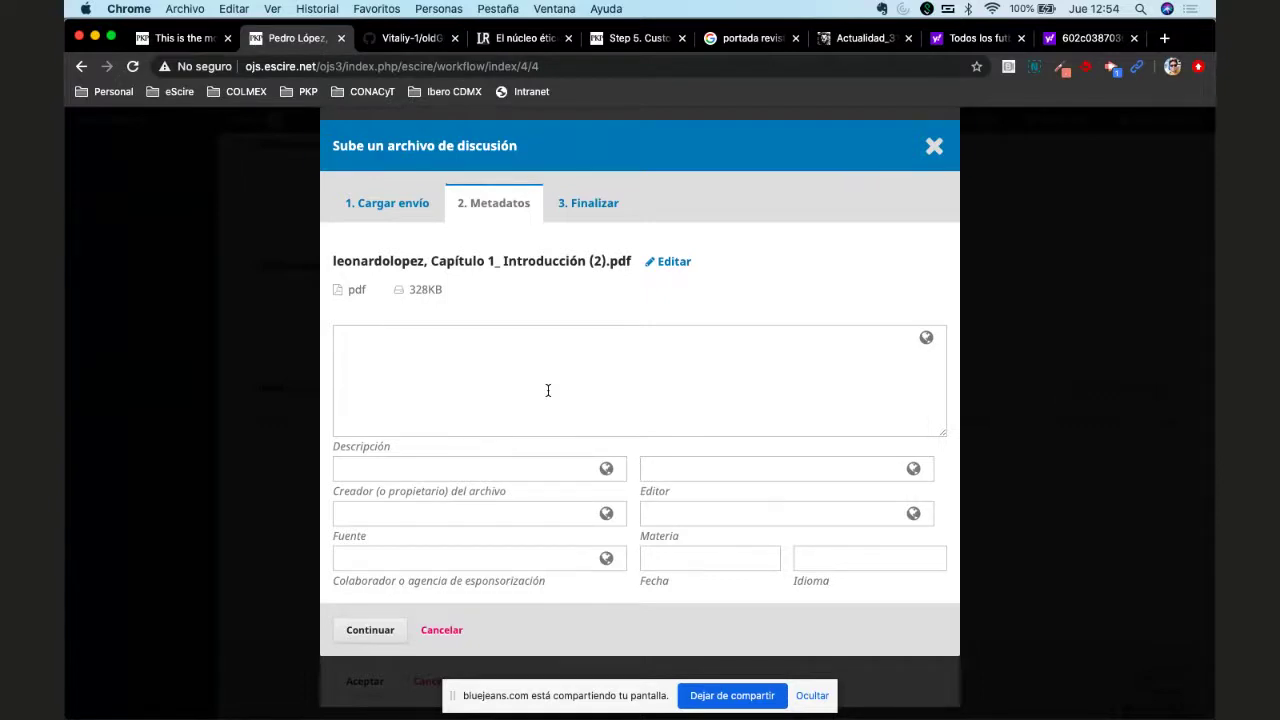
pyautogui.click(548, 390)
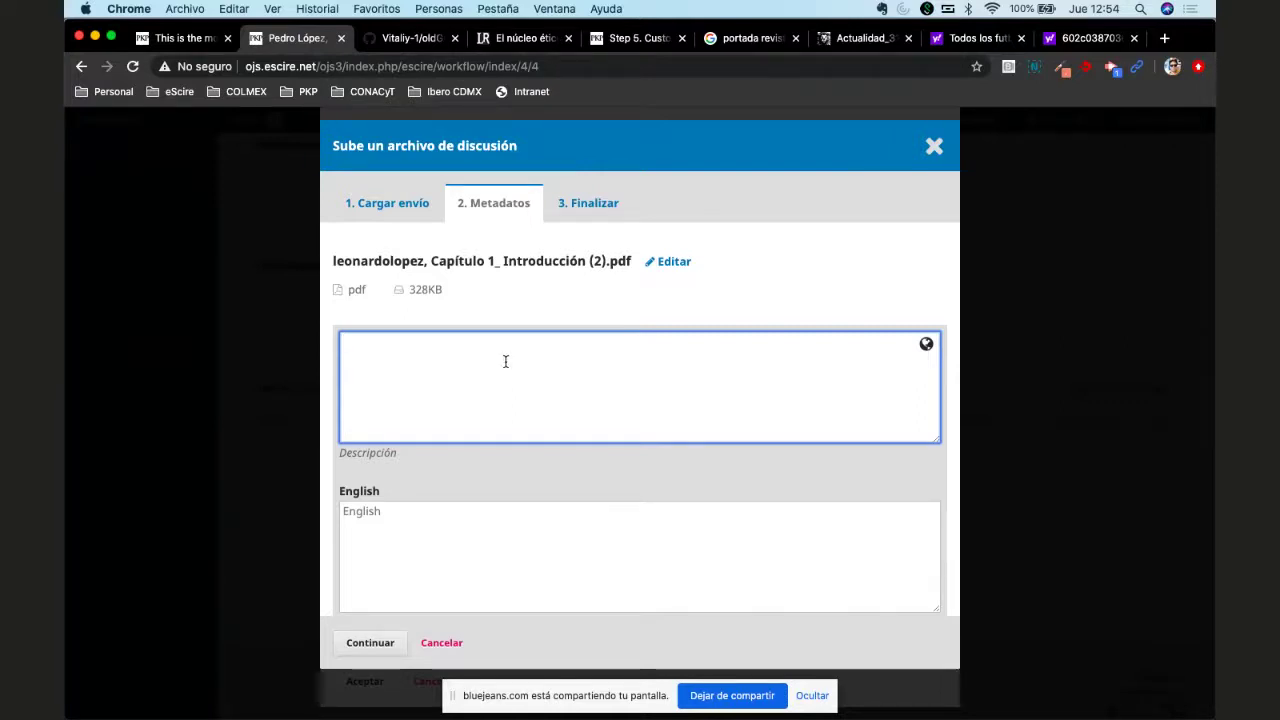
pyautogui.click(786, 274)
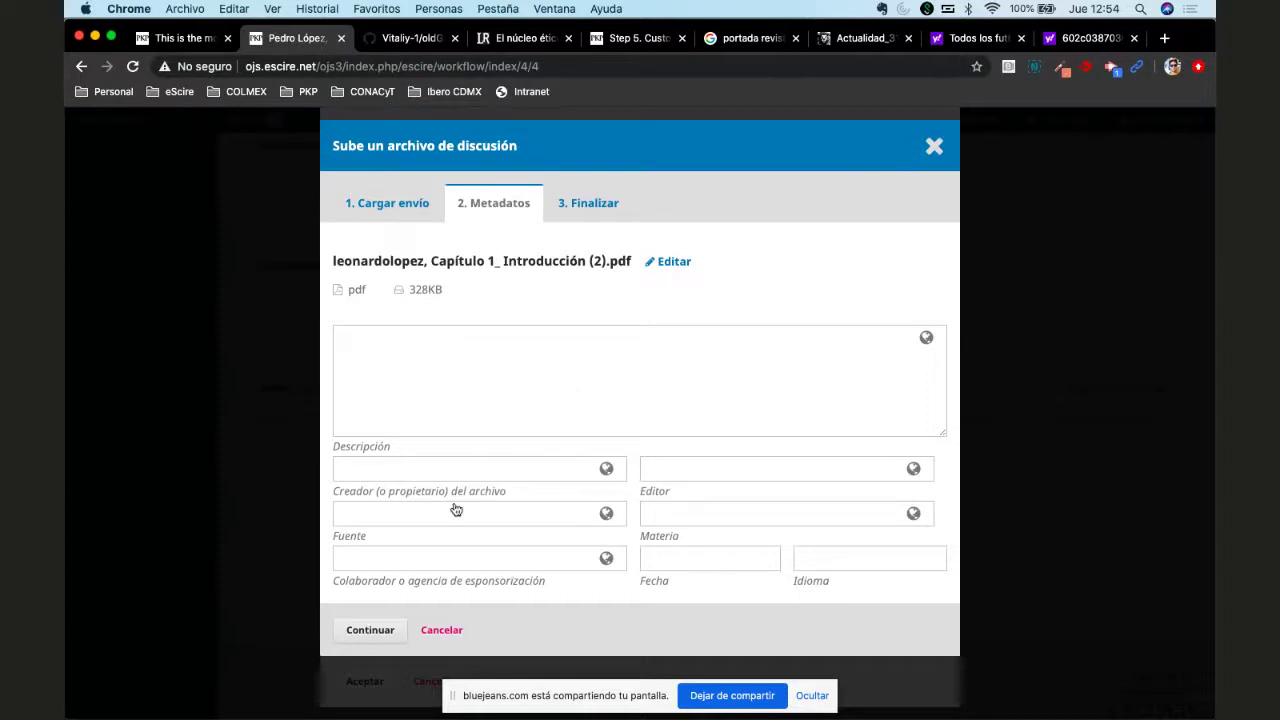
pyautogui.click(364, 632)
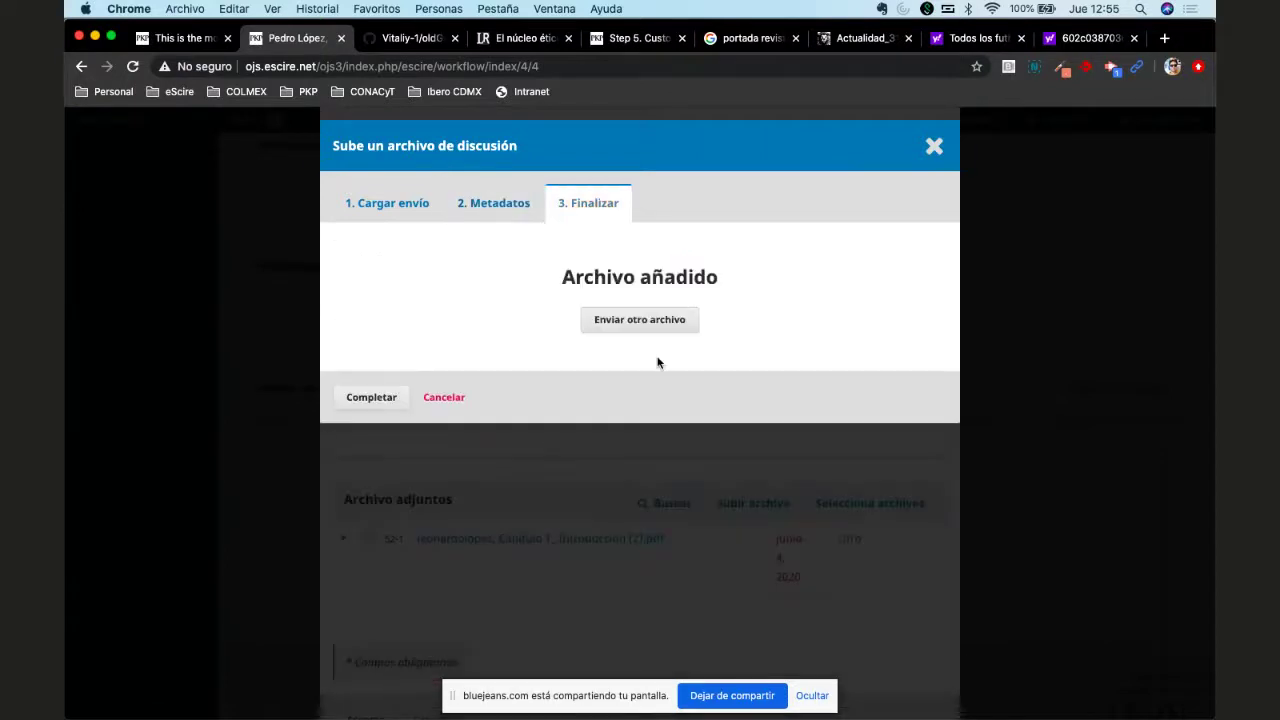
pyautogui.click(371, 398)
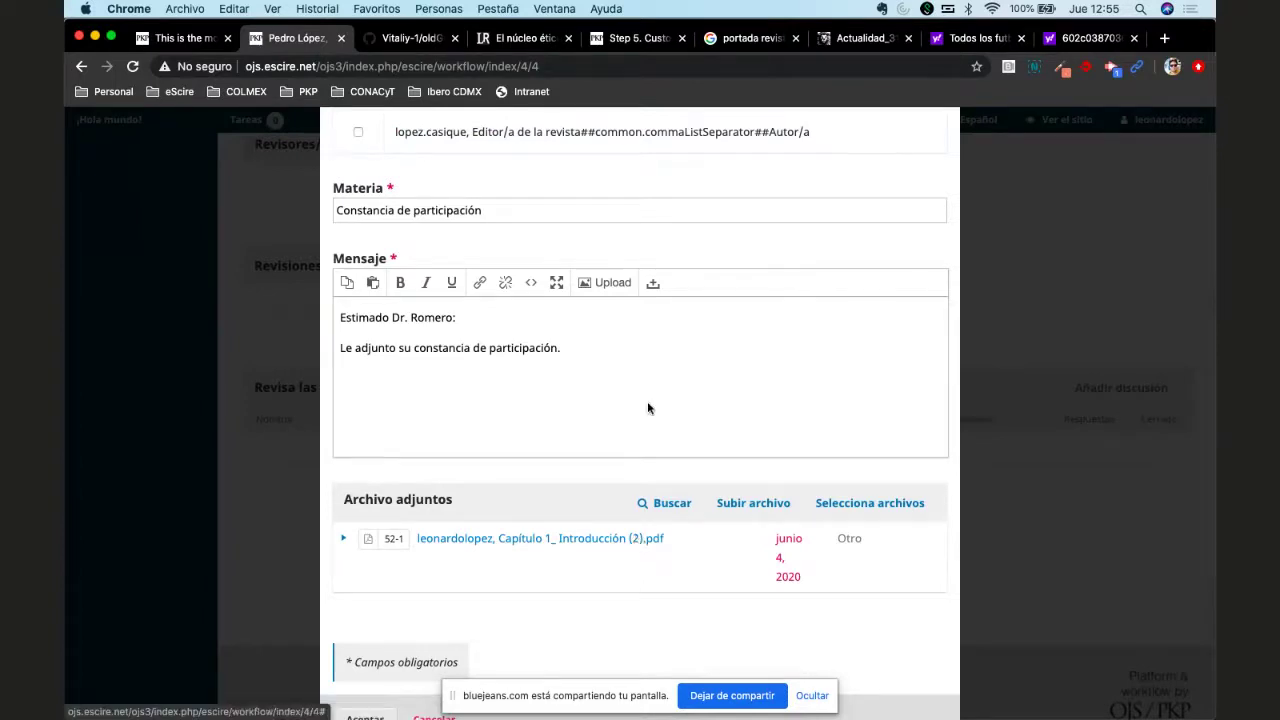
# Step: Check the discussion's participants, subject, message and attachment, and submit the certificate discussion
pyautogui.scroll(2, 648, 405)
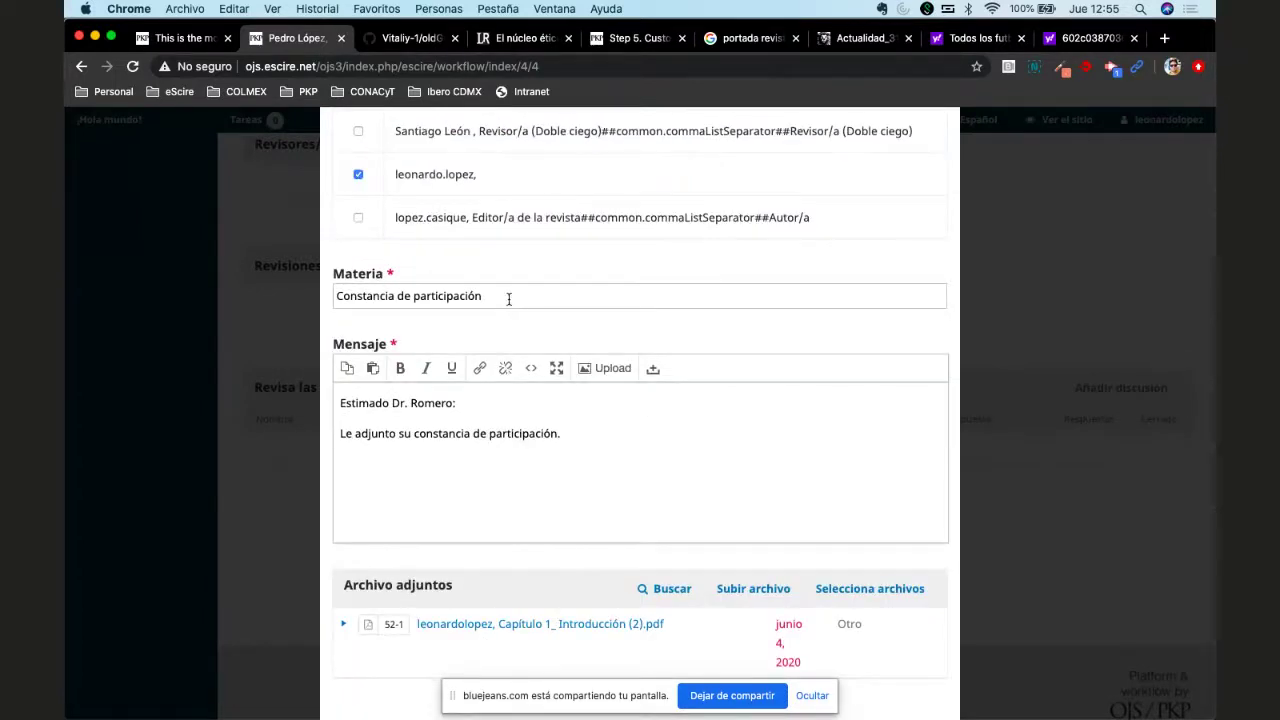
pyautogui.scroll(2, 509, 299)
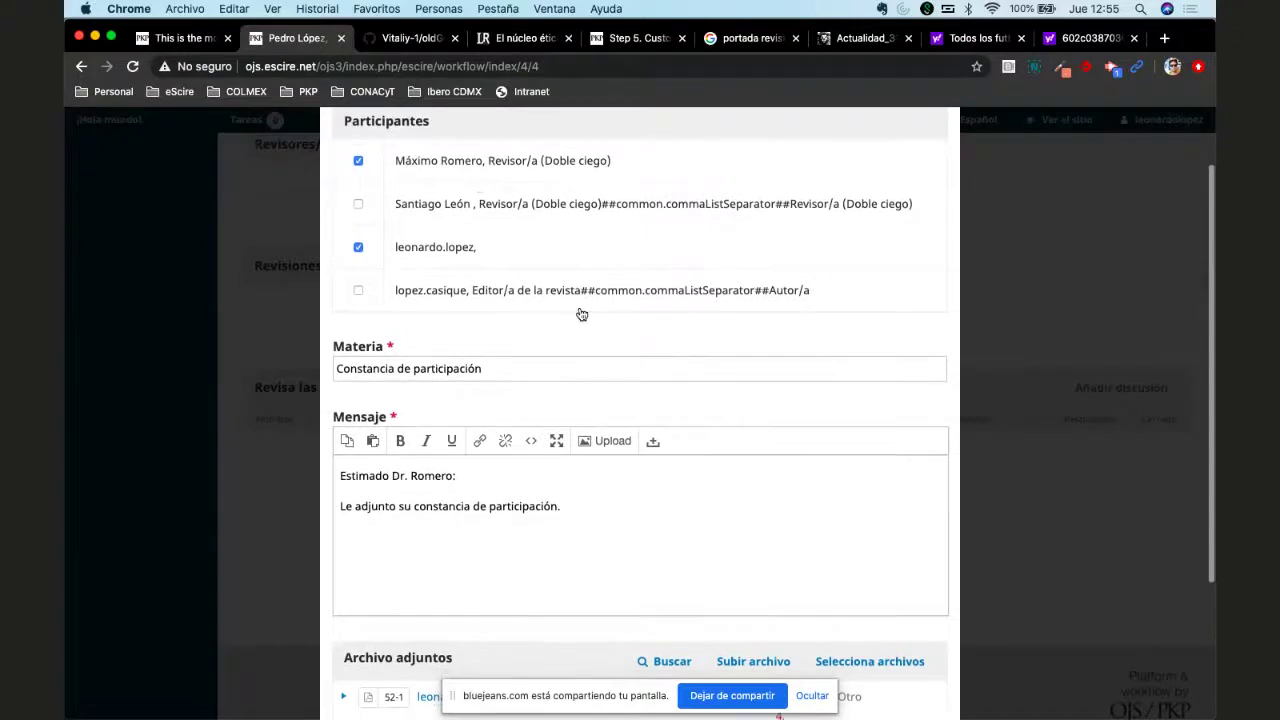
pyautogui.scroll(-5, 581, 315)
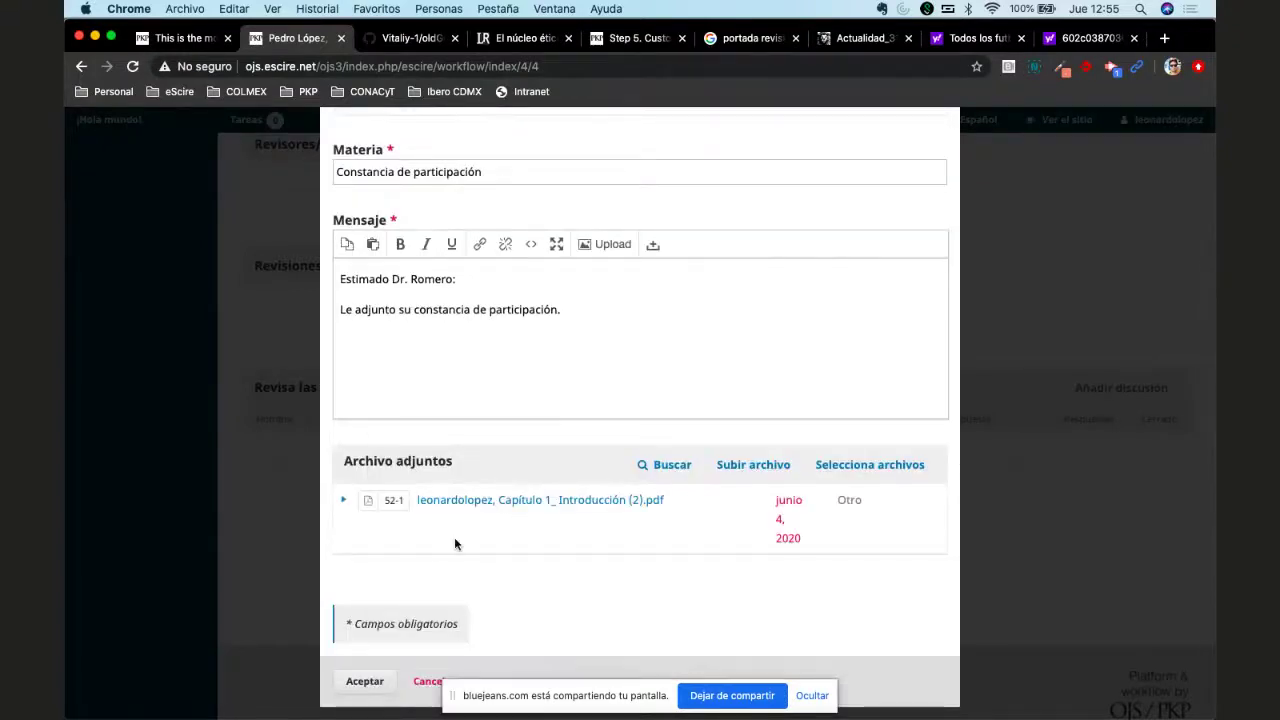
pyautogui.click(365, 681)
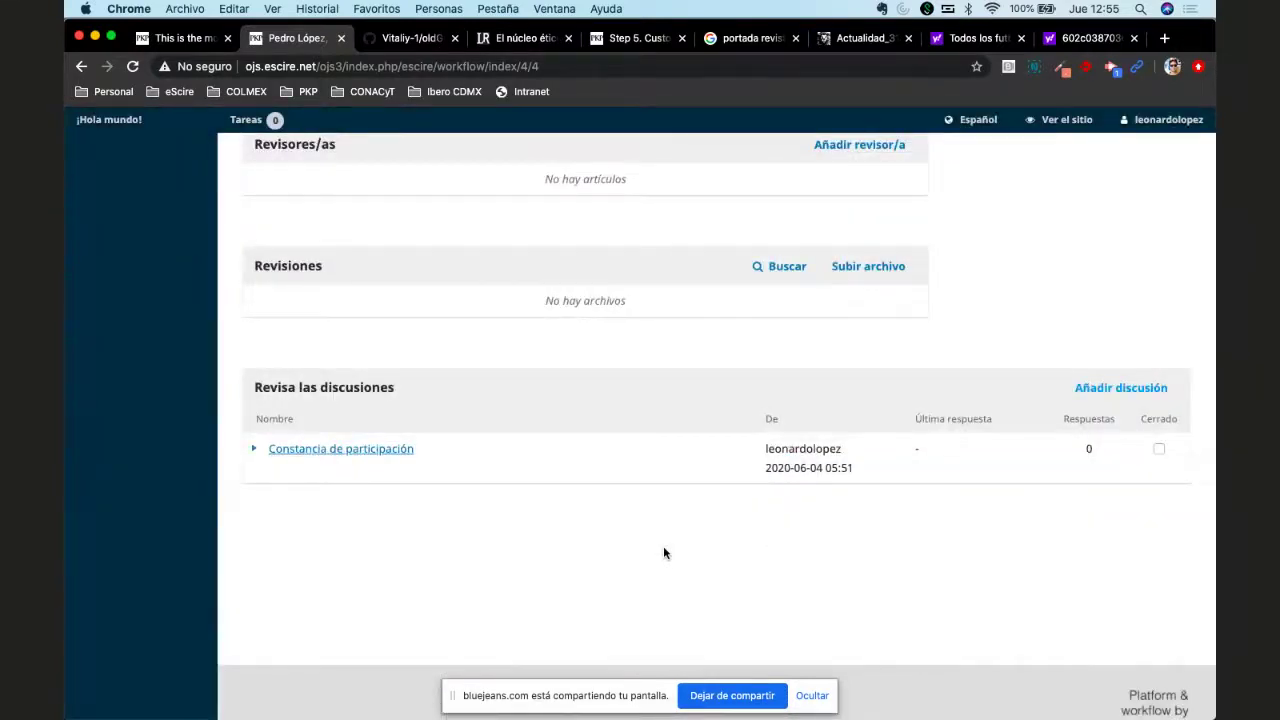
# Step: Start another review discussion and include both double-blind reviewers as participants
pyautogui.scroll(1, 663, 553)
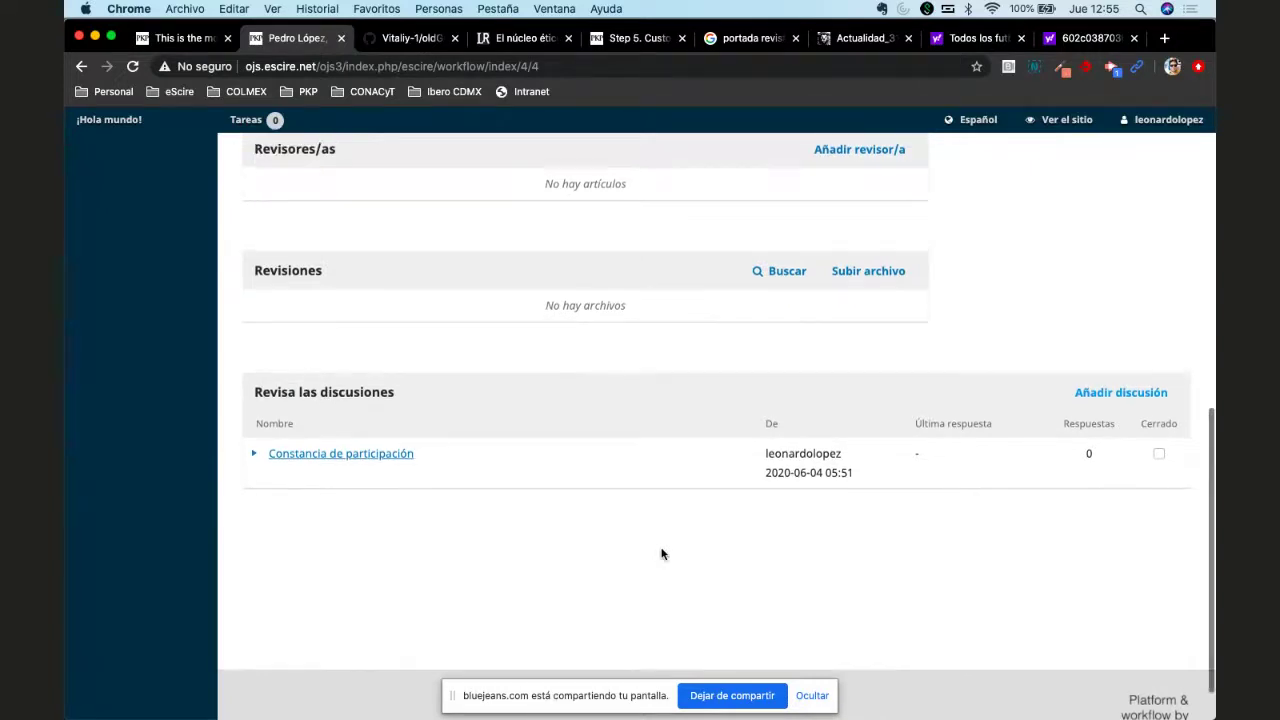
pyautogui.scroll(2, 661, 553)
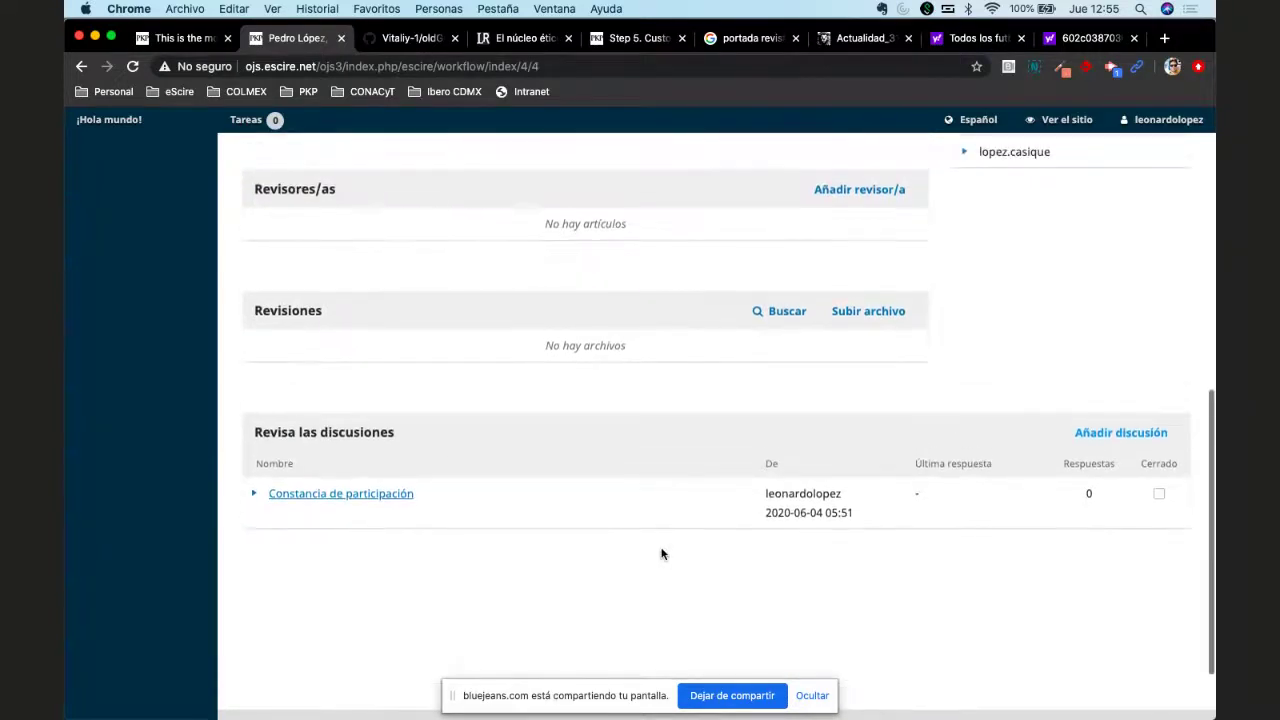
pyautogui.scroll(10, 661, 553)
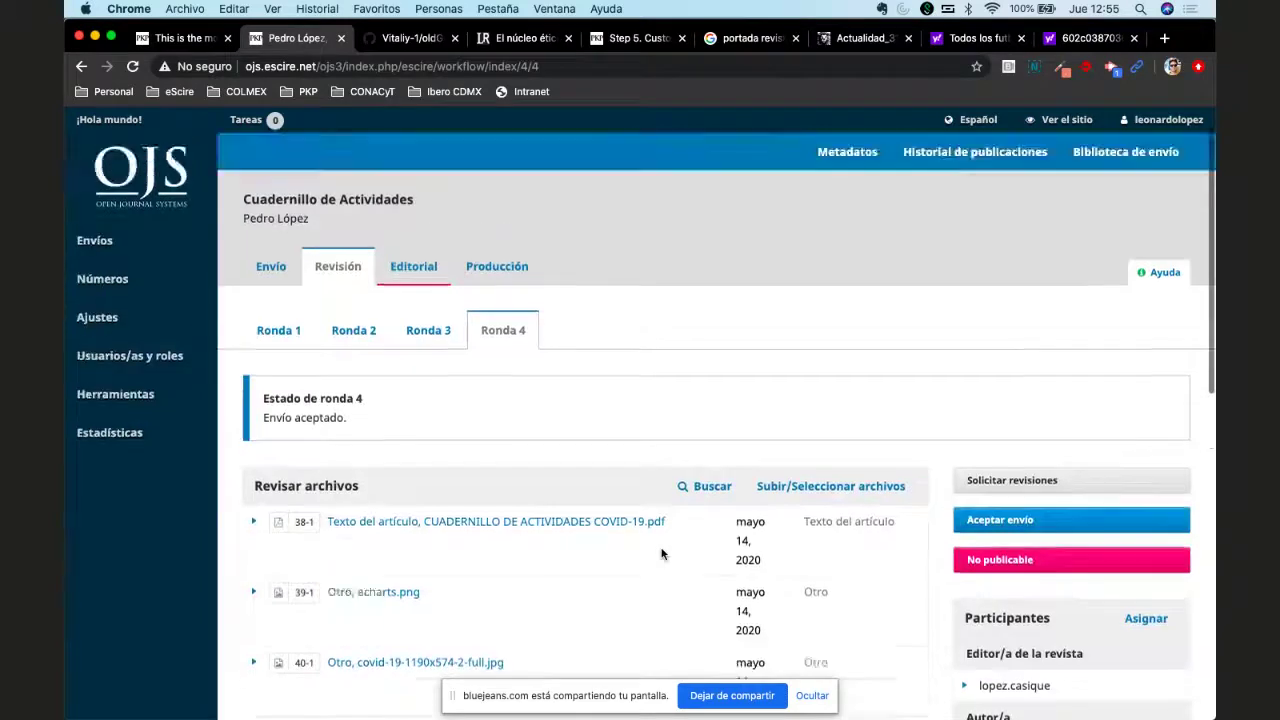
pyautogui.scroll(-15, 661, 553)
pyautogui.scroll(1, 491, 314)
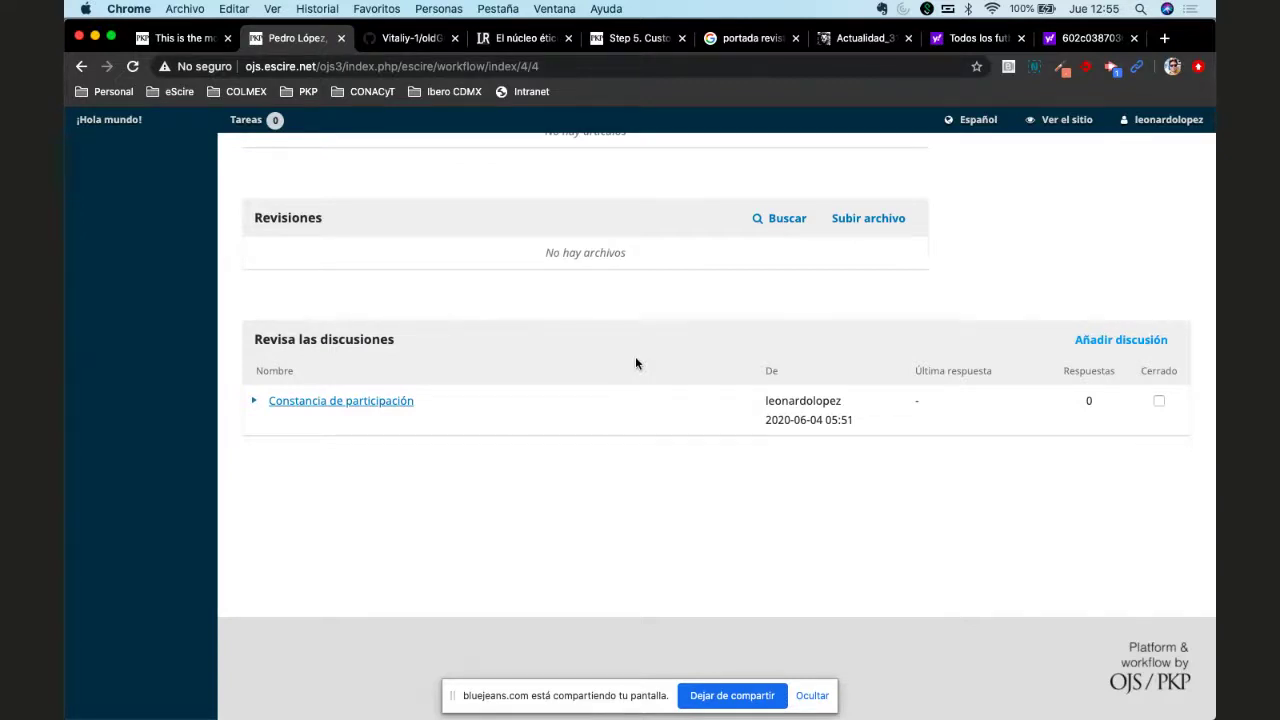
pyautogui.click(1114, 340)
pyautogui.click(443, 242)
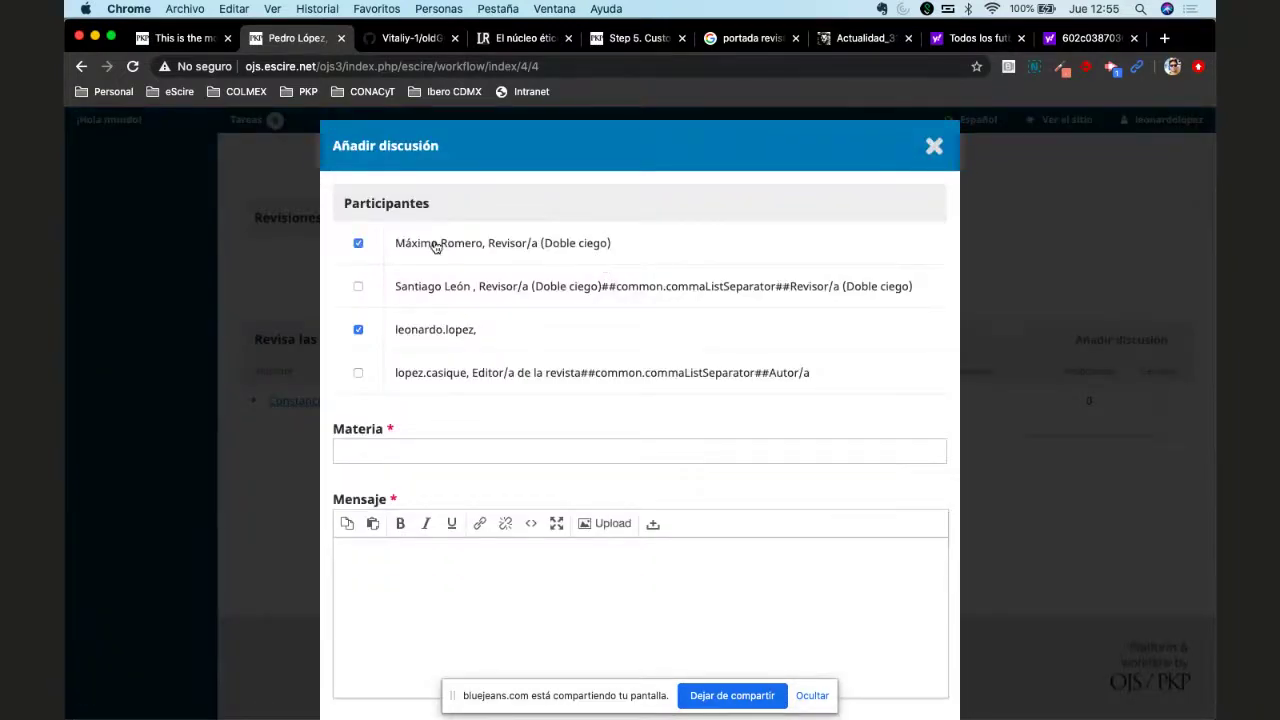
pyautogui.click(422, 288)
pyautogui.scroll(-3, 586, 325)
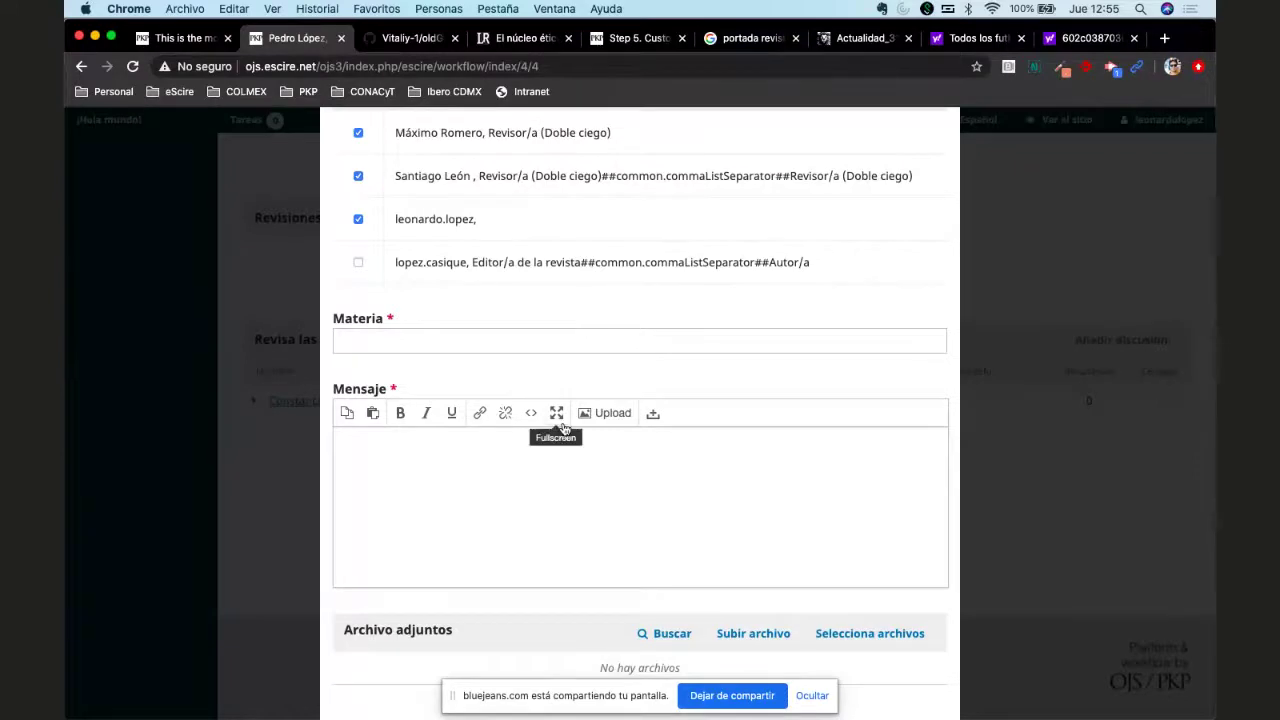
# Step: Set the draft discussion's subject to "Ronda de revisión 1" and discard the draft without a message
pyautogui.scroll(-1, 556, 410)
pyautogui.click(480, 333)
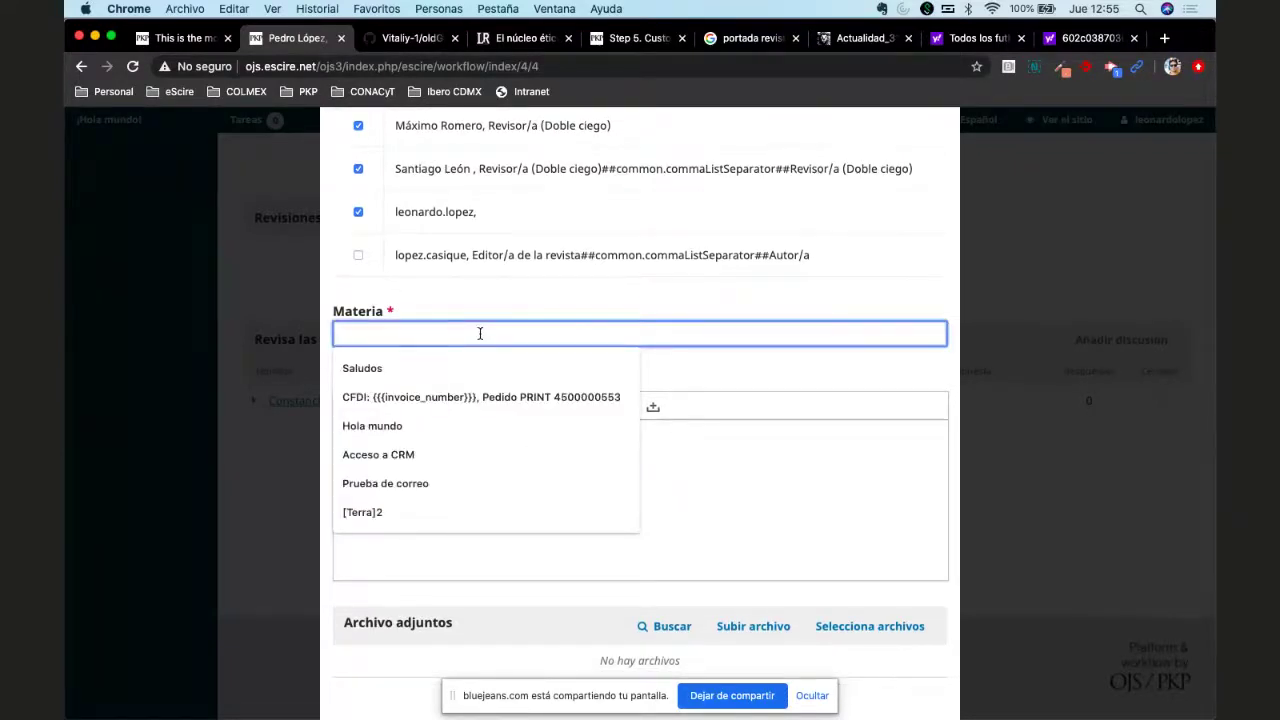
pyautogui.write('Ronda de ')
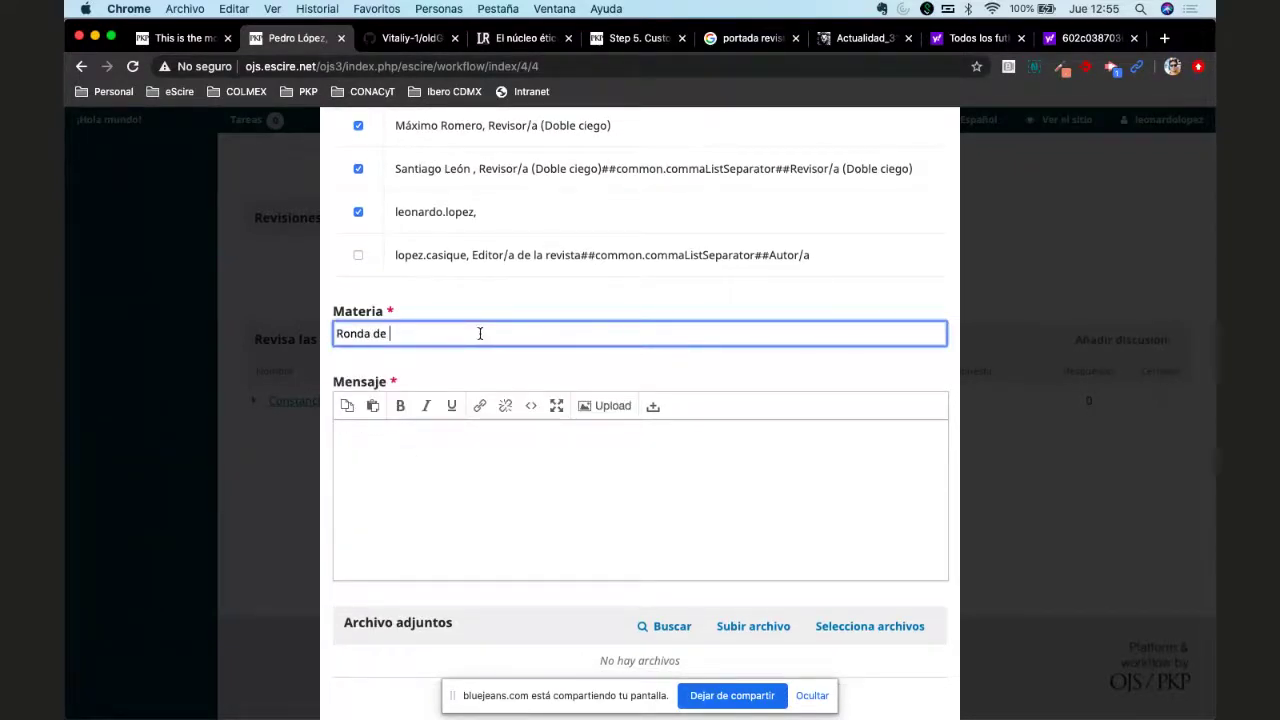
pyautogui.write('revisión 1')
pyautogui.click(479, 465)
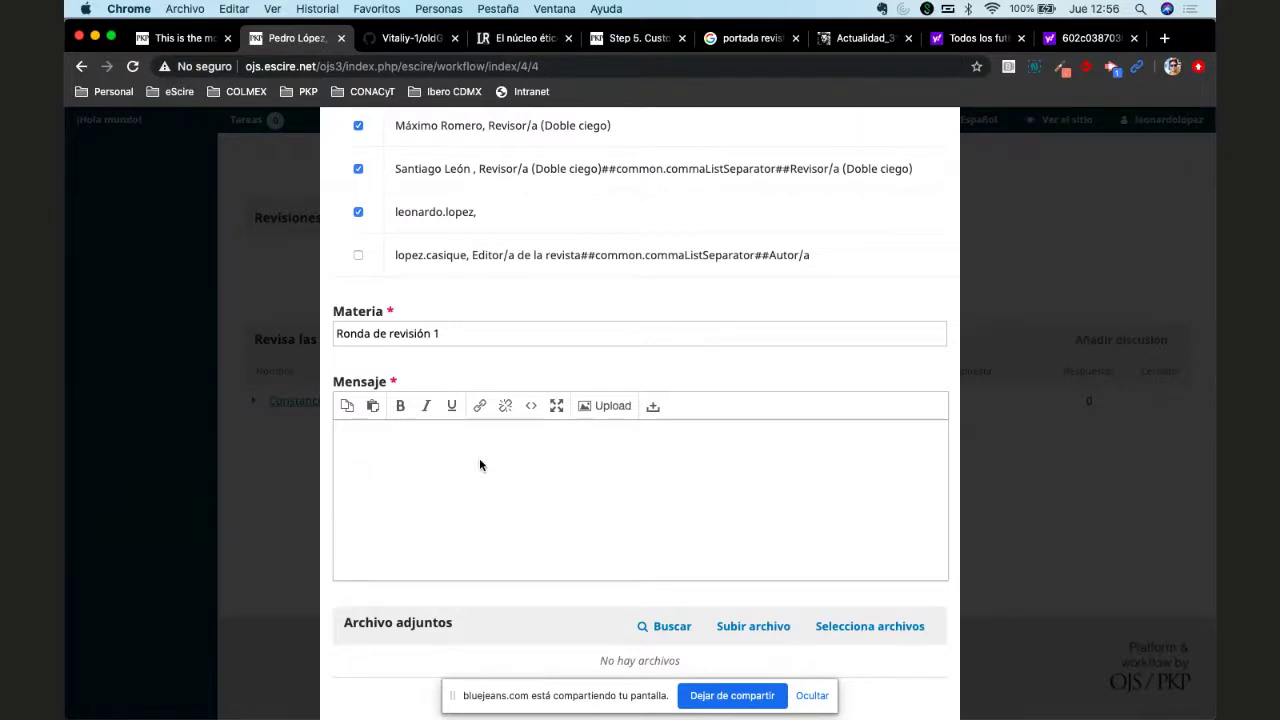
pyautogui.scroll(-3, 627, 478)
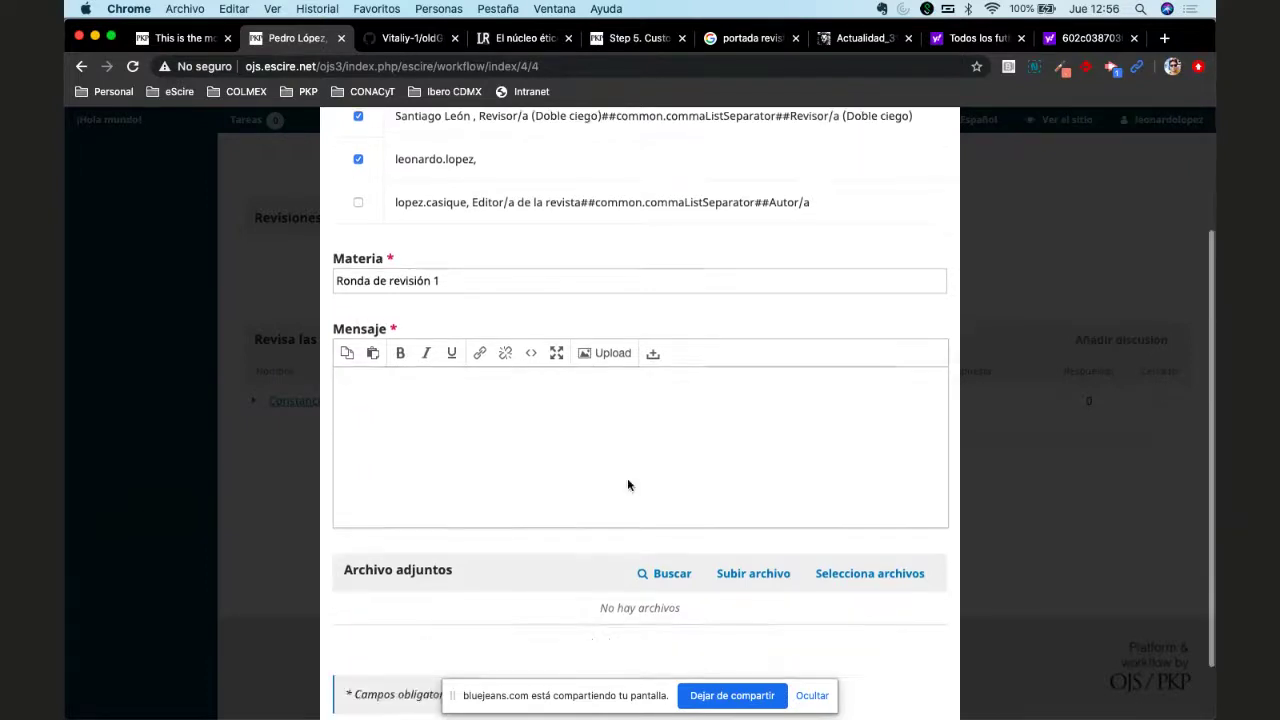
pyautogui.click(427, 681)
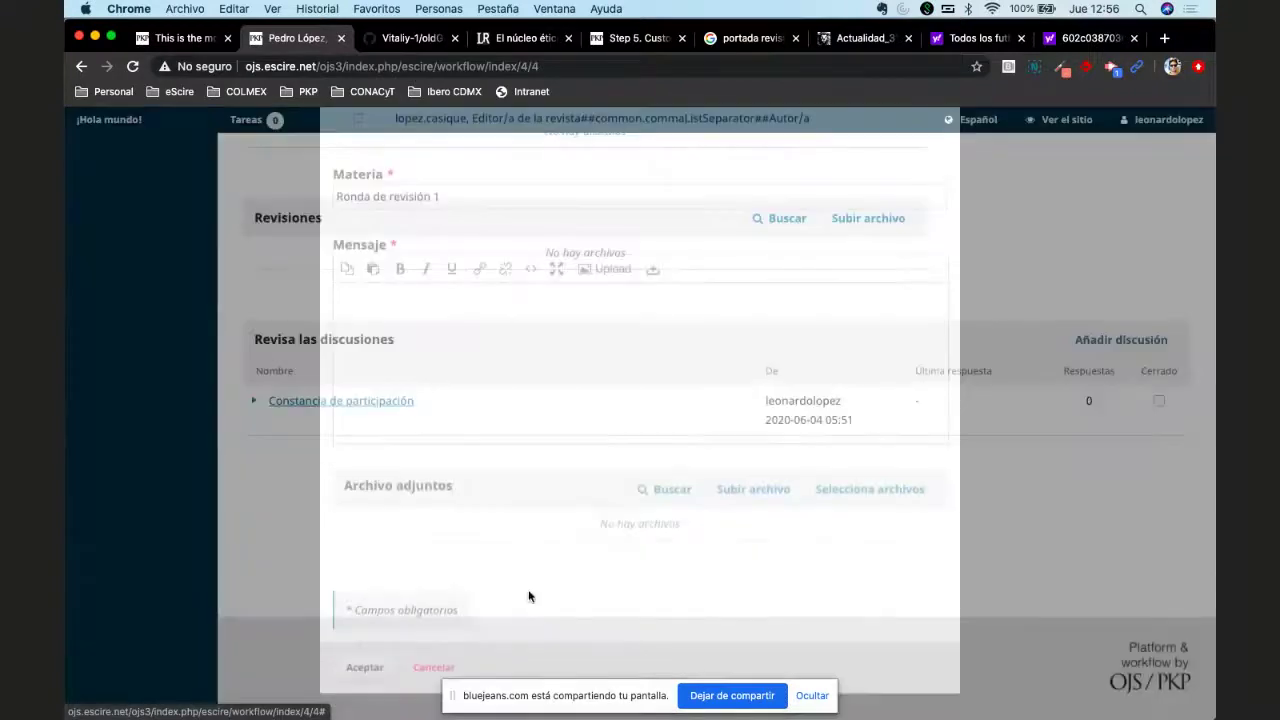
# Step: Open the journal's workflow settings and show the files in the Biblioteca editorial
pyautogui.scroll(2, 635, 509)
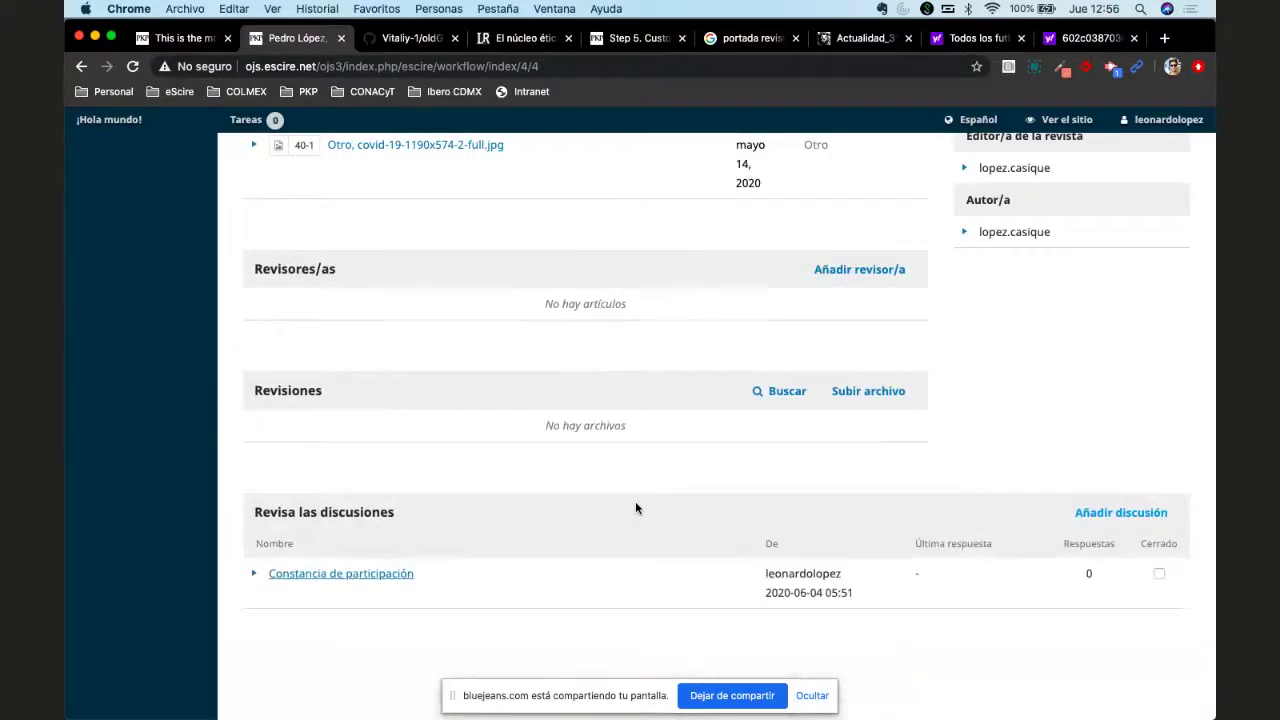
pyautogui.scroll(5, 635, 508)
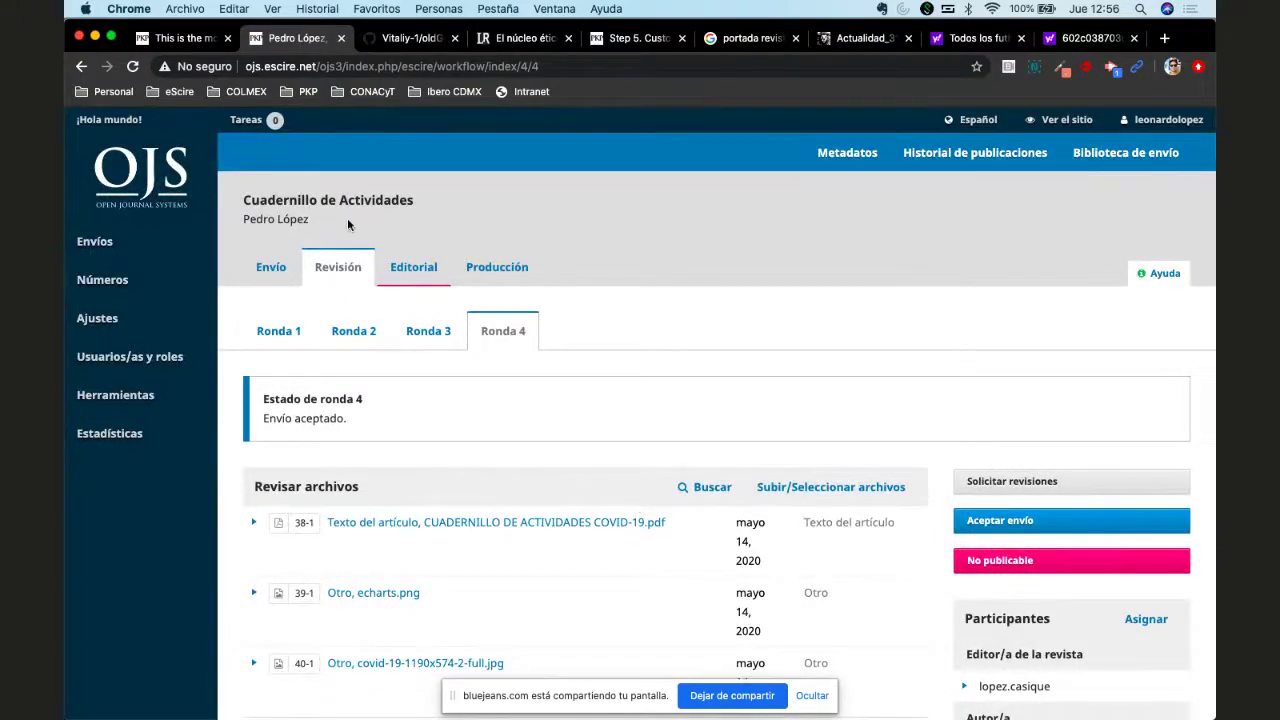
pyautogui.moveTo(141, 316)
pyautogui.click(274, 395)
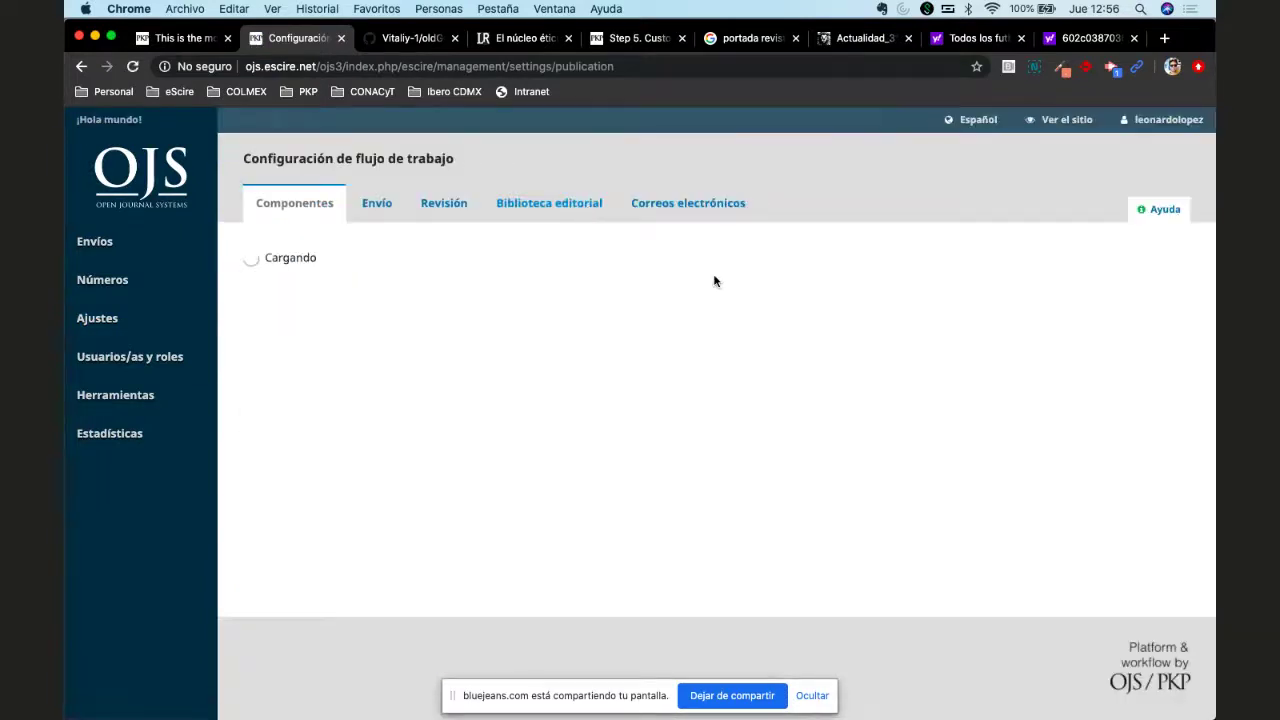
pyautogui.click(551, 204)
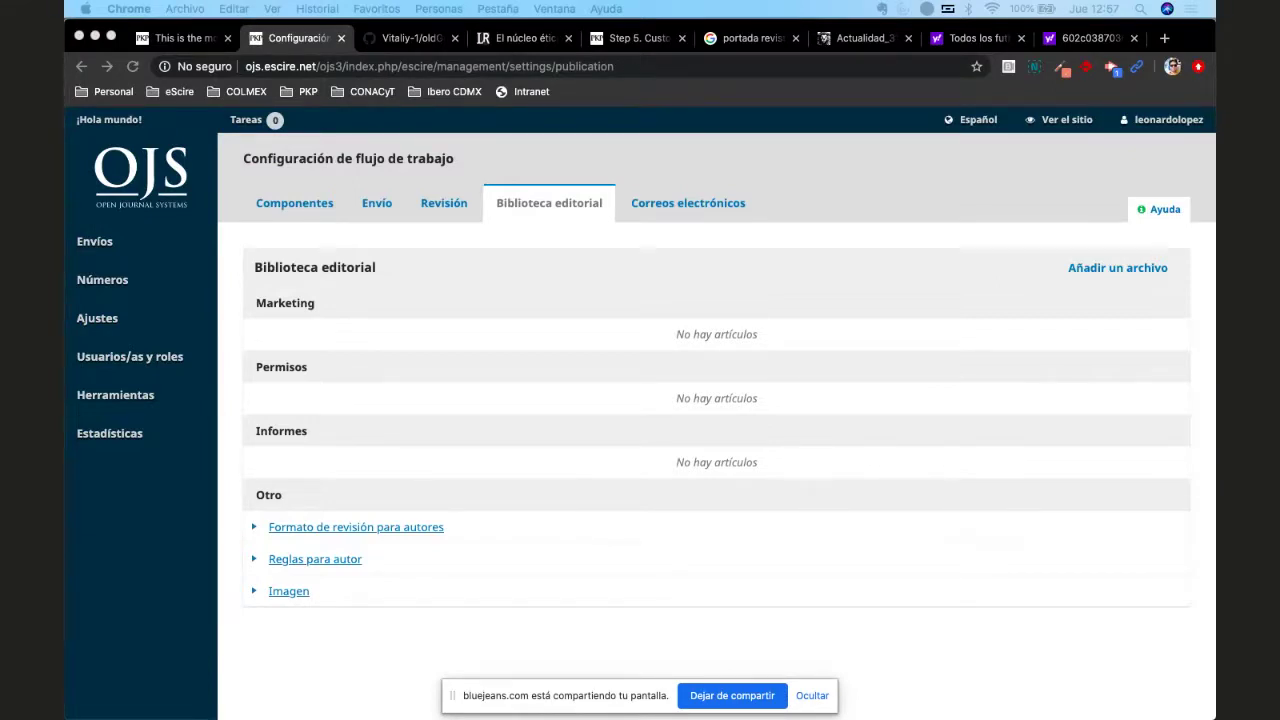
# Step: Open youtube.com in a new browser tab
pyautogui.click(705, 120)
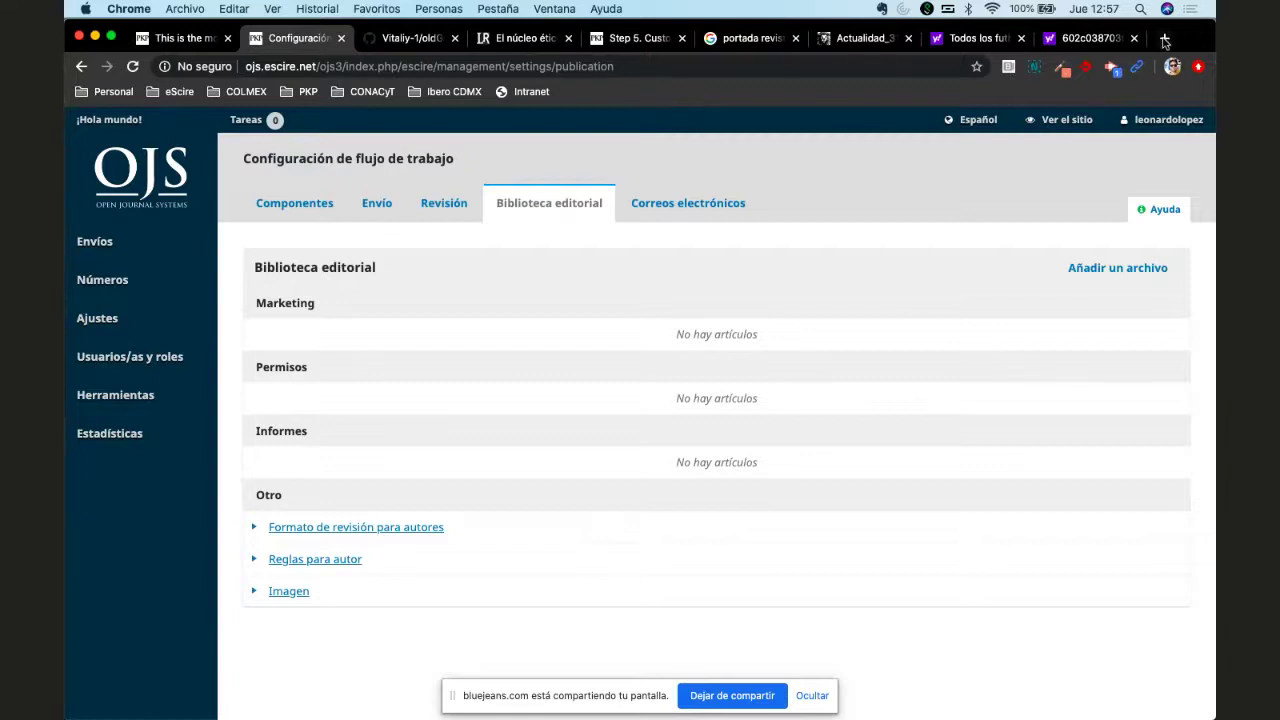
pyautogui.press('super+t')
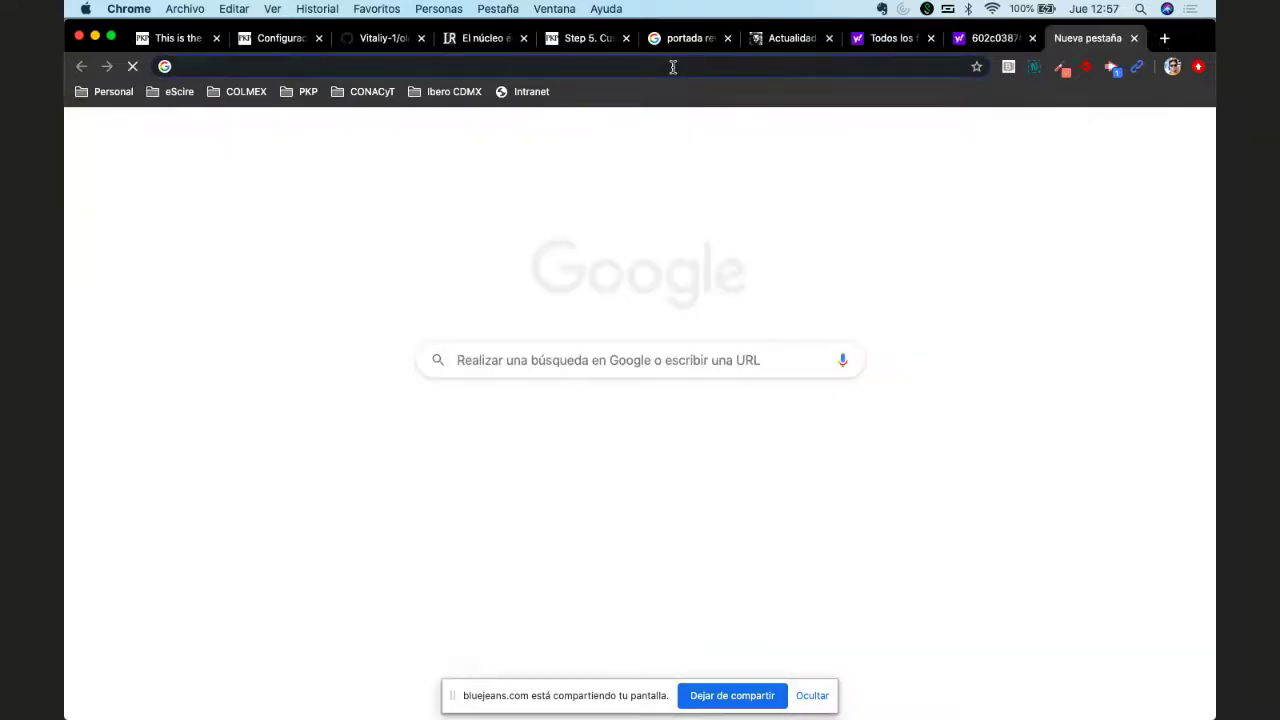
pyautogui.write('youtube.com')
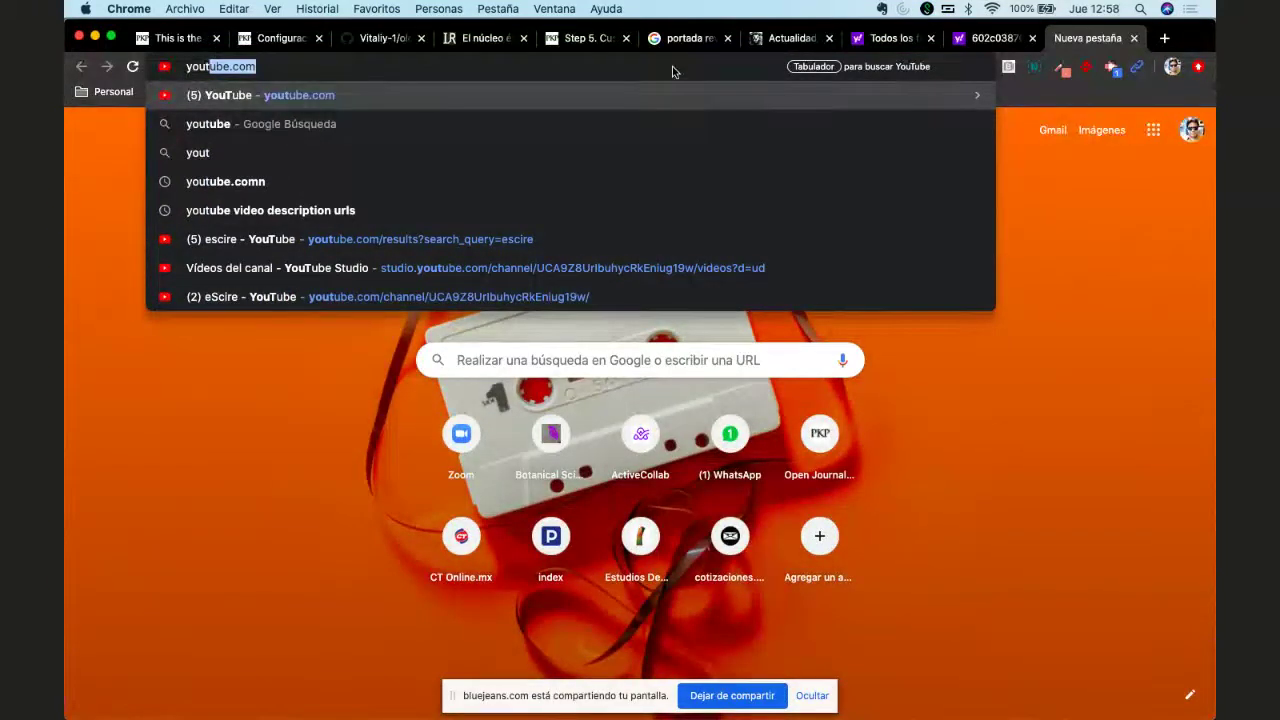
pyautogui.press('Right')
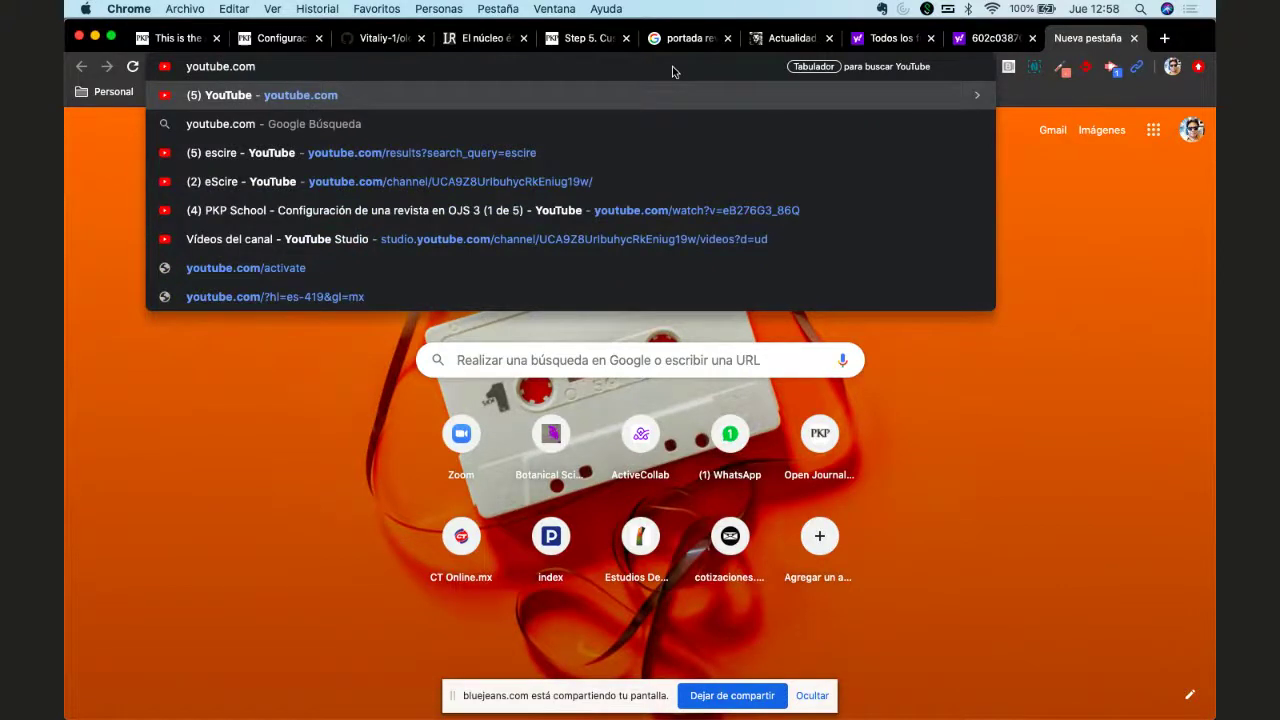
pyautogui.press('Return')
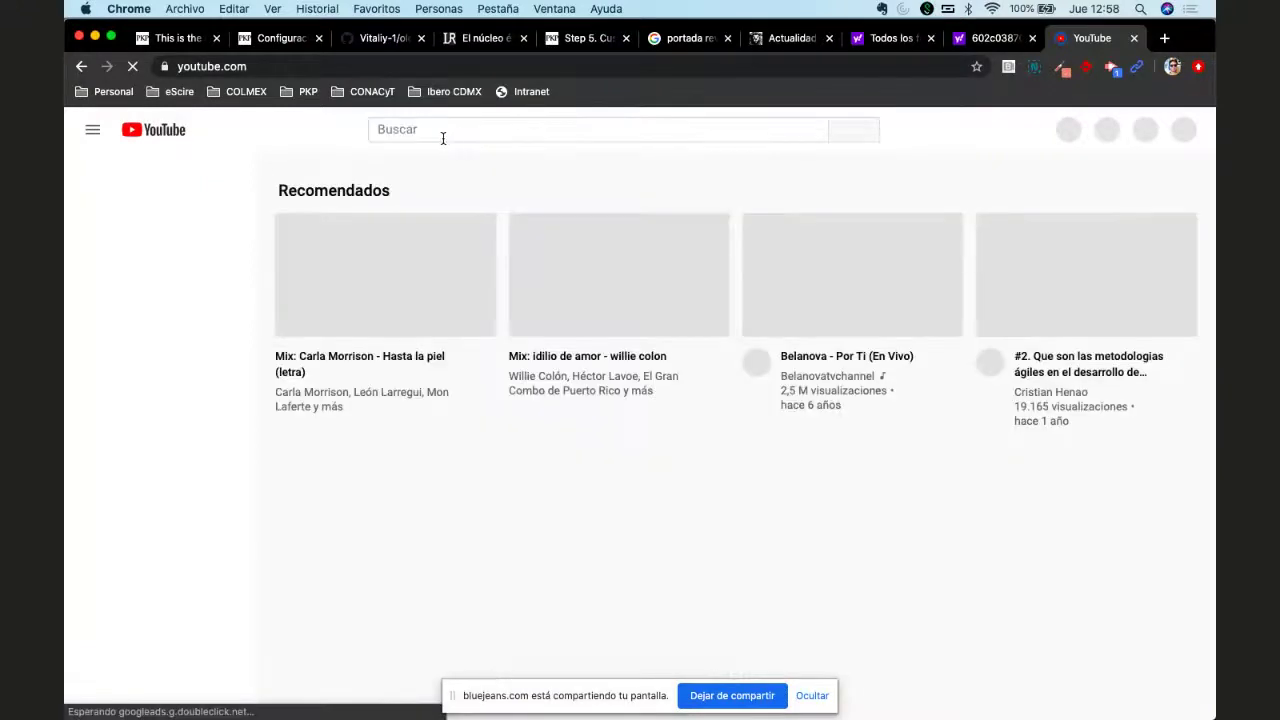
# Step: Search YouTube for "escire" and look through the uploaded videos on the eScire channel
pyautogui.click(443, 138)
pyautogui.write('escire')
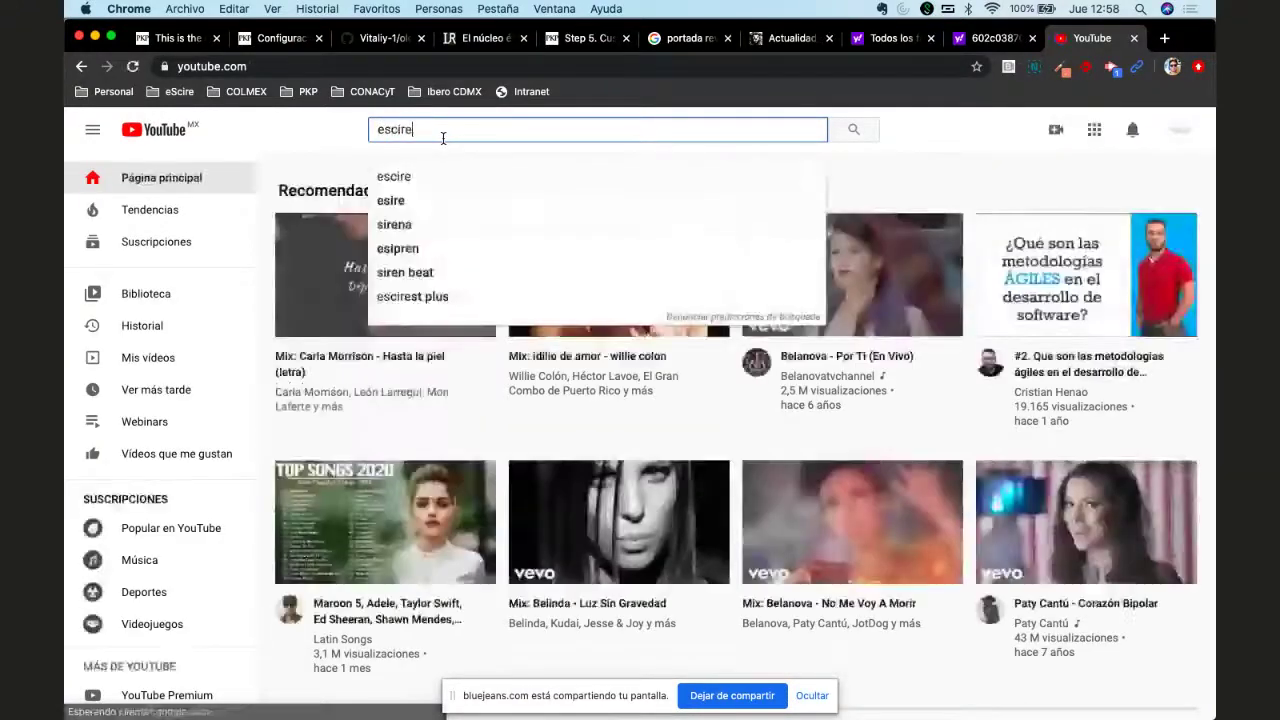
pyautogui.press('Return')
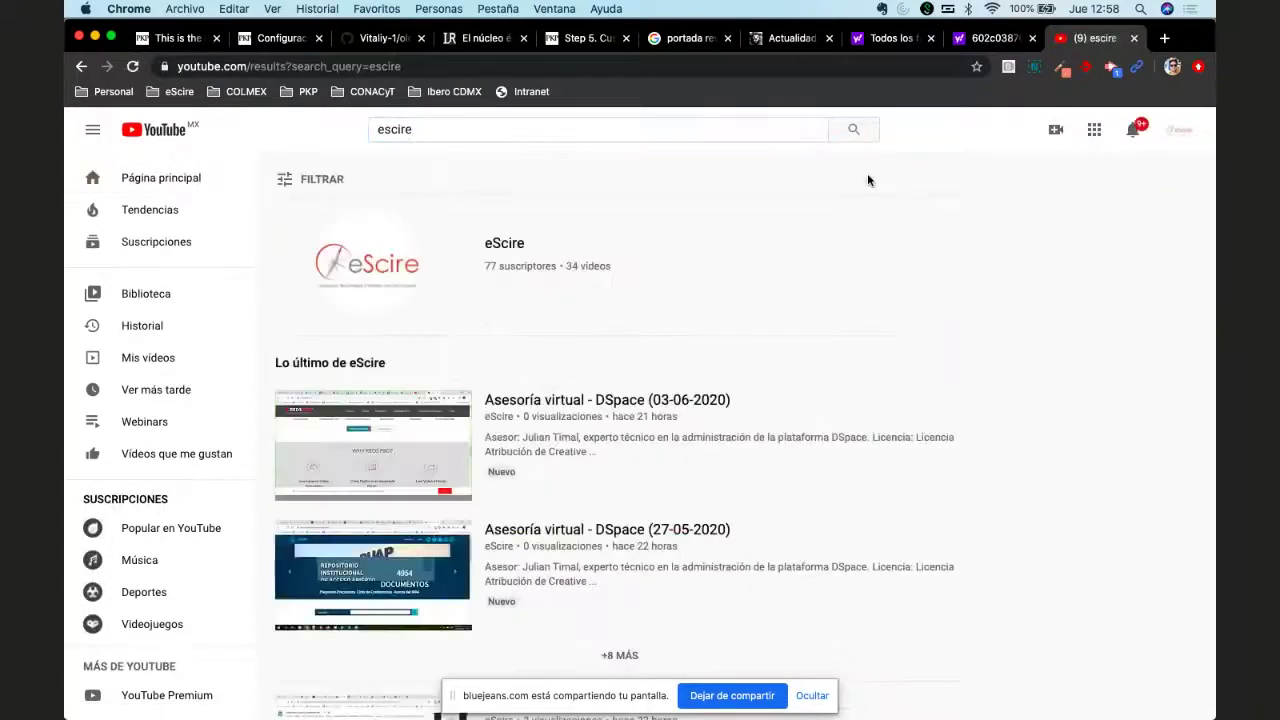
pyautogui.click(394, 256)
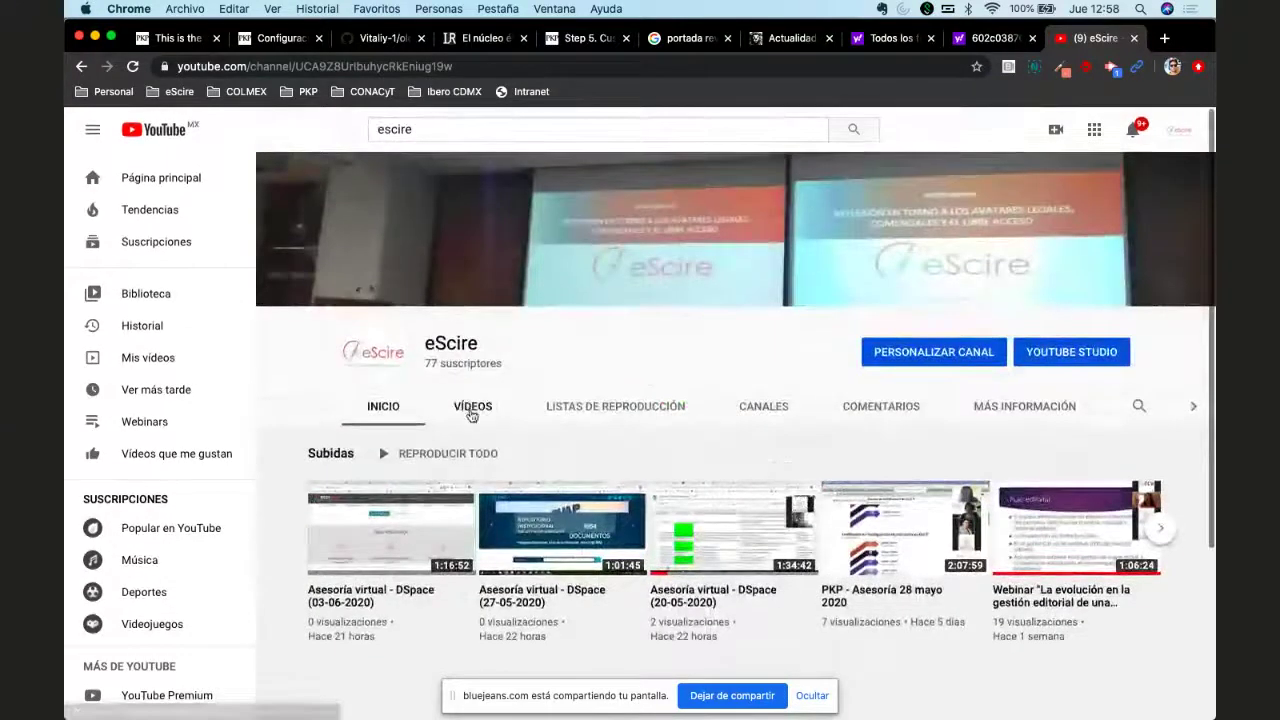
pyautogui.click(485, 408)
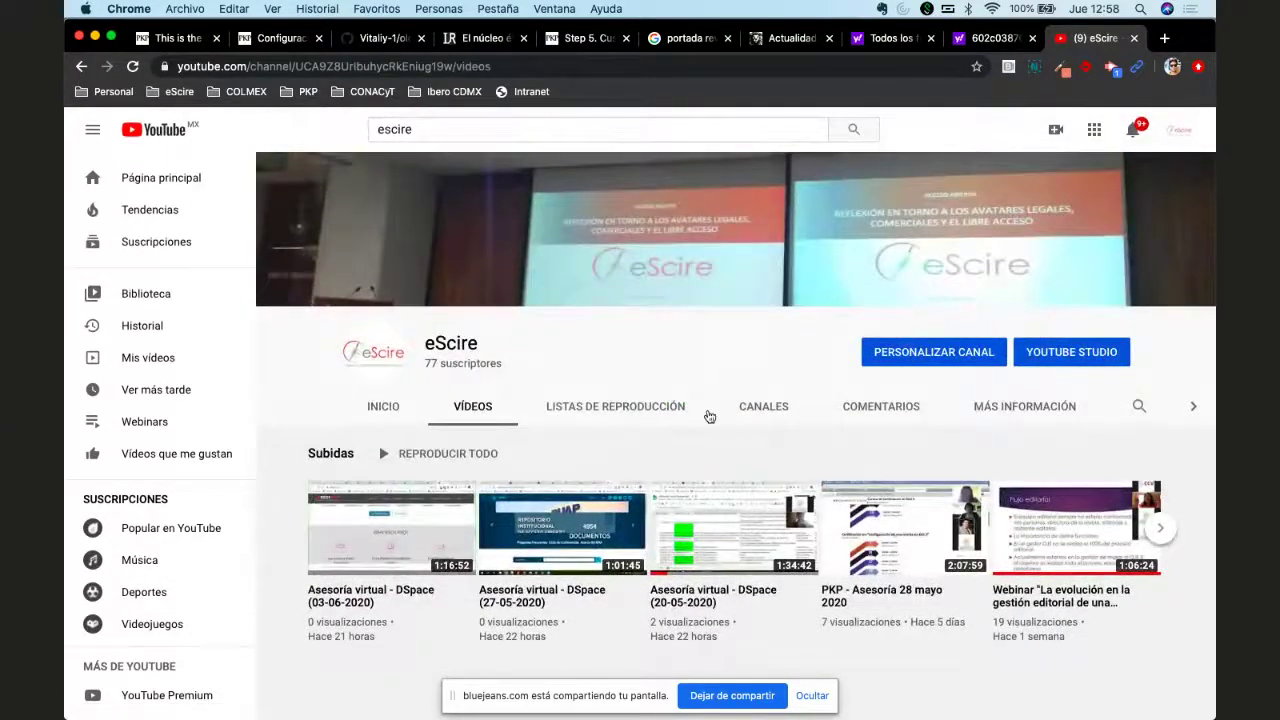
pyautogui.scroll(-5, 707, 415)
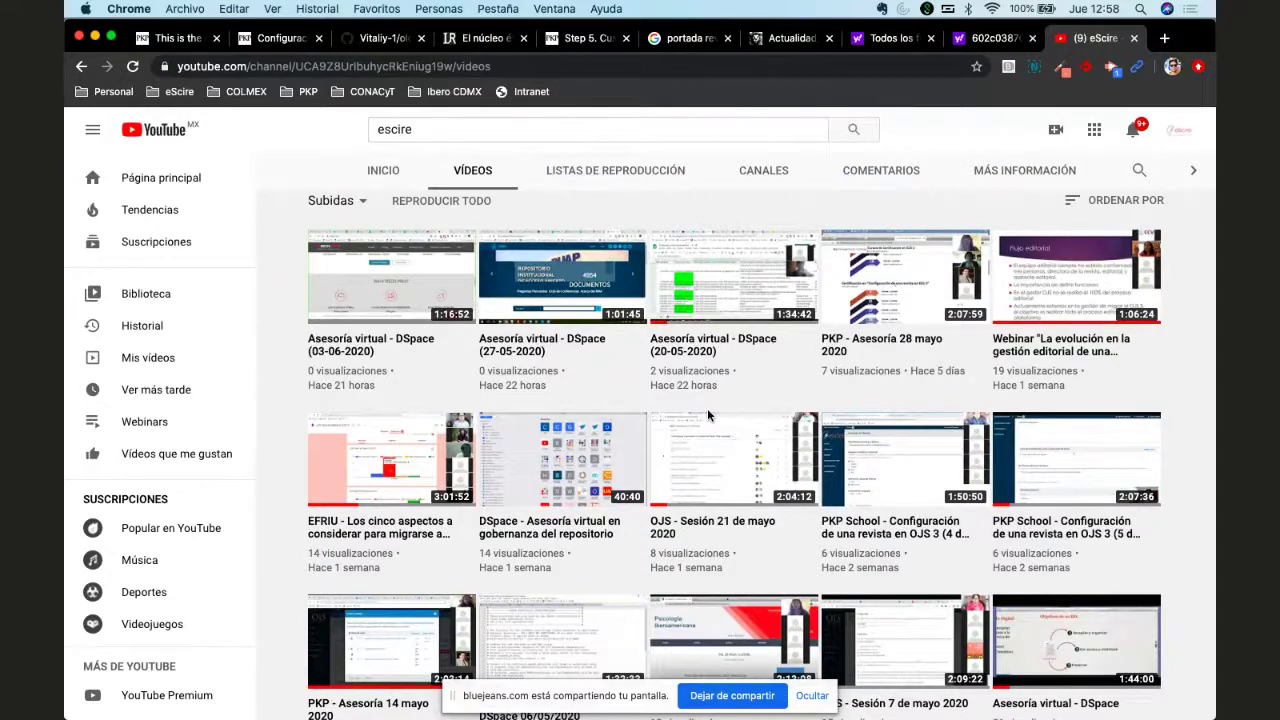
# Step: Open the PKP Community Forum at forum.pkp.sfu.ca in another new browser tab
pyautogui.click(1164, 38)
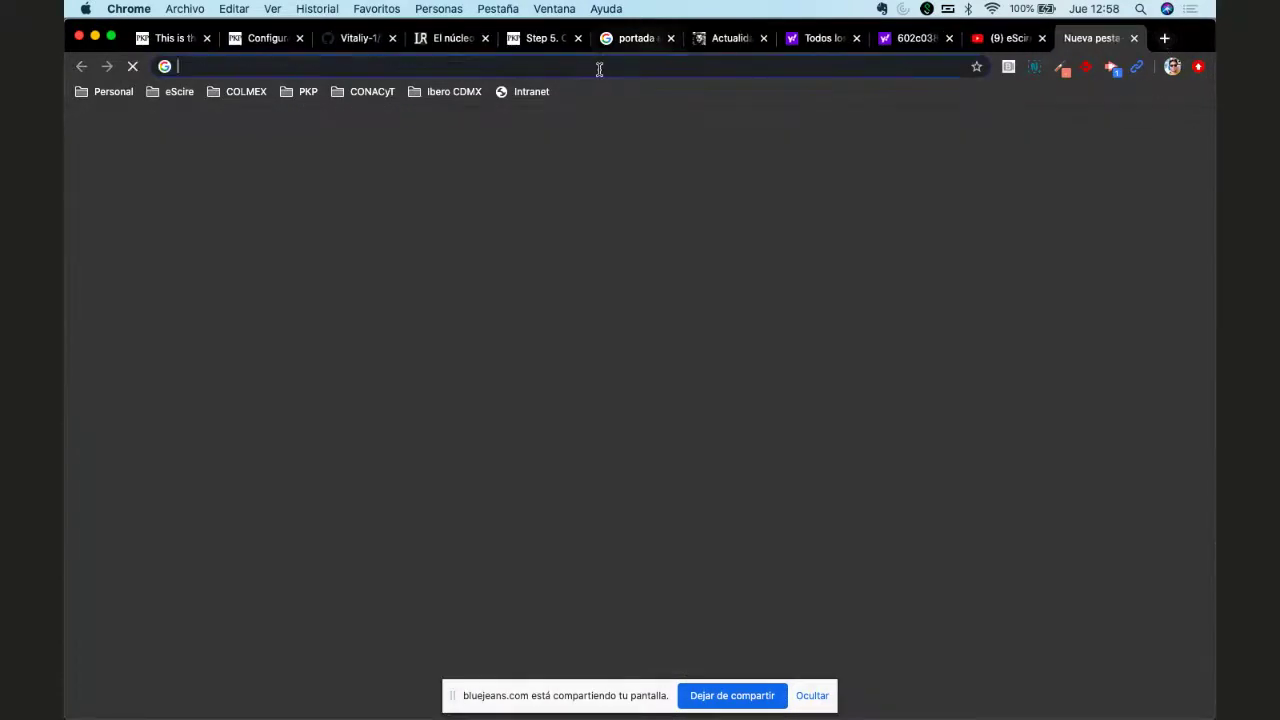
pyautogui.write('pkp co')
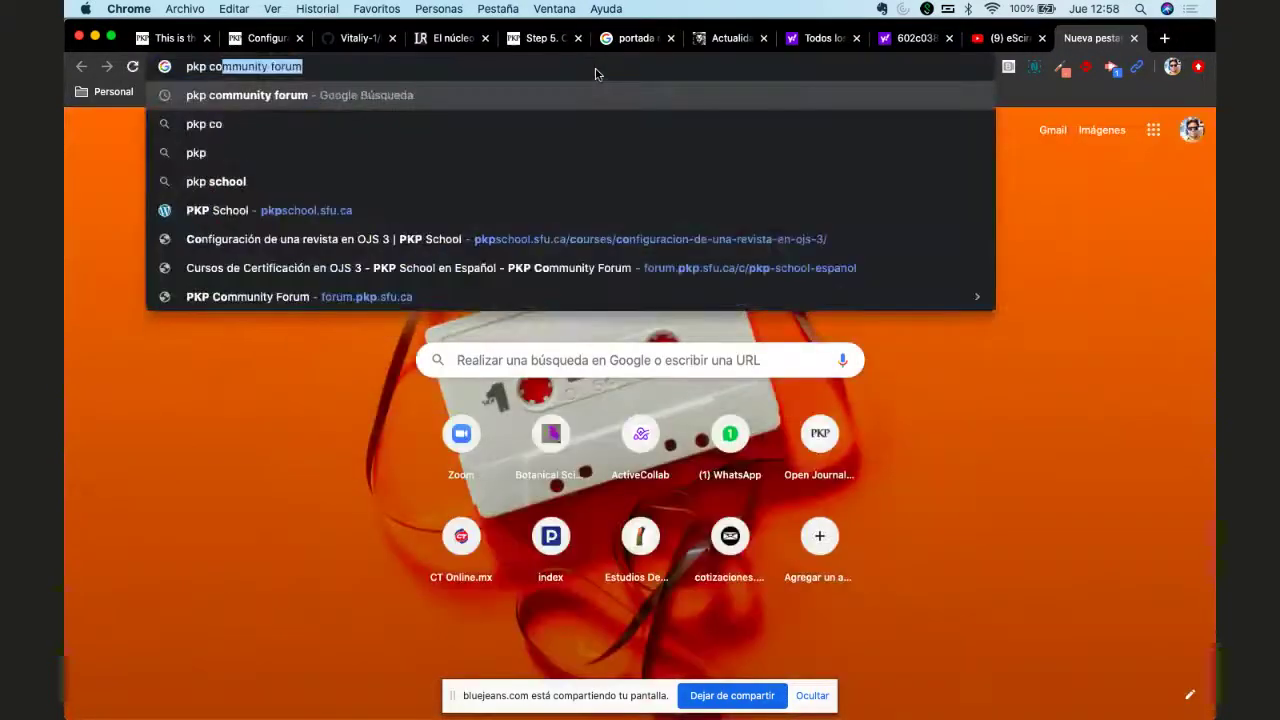
pyautogui.write('m')
pyautogui.press('Return')
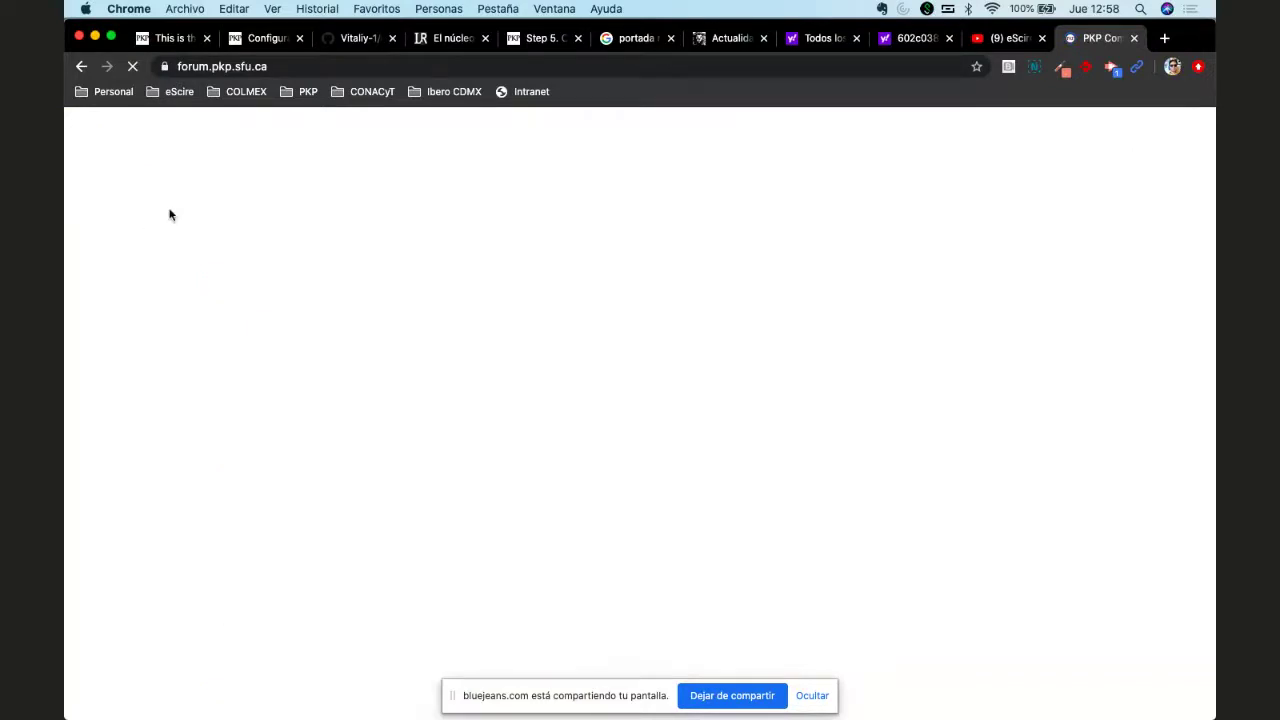
# Step: Filter the forum topics to the PKP School en Español category
pyautogui.click(240, 189)
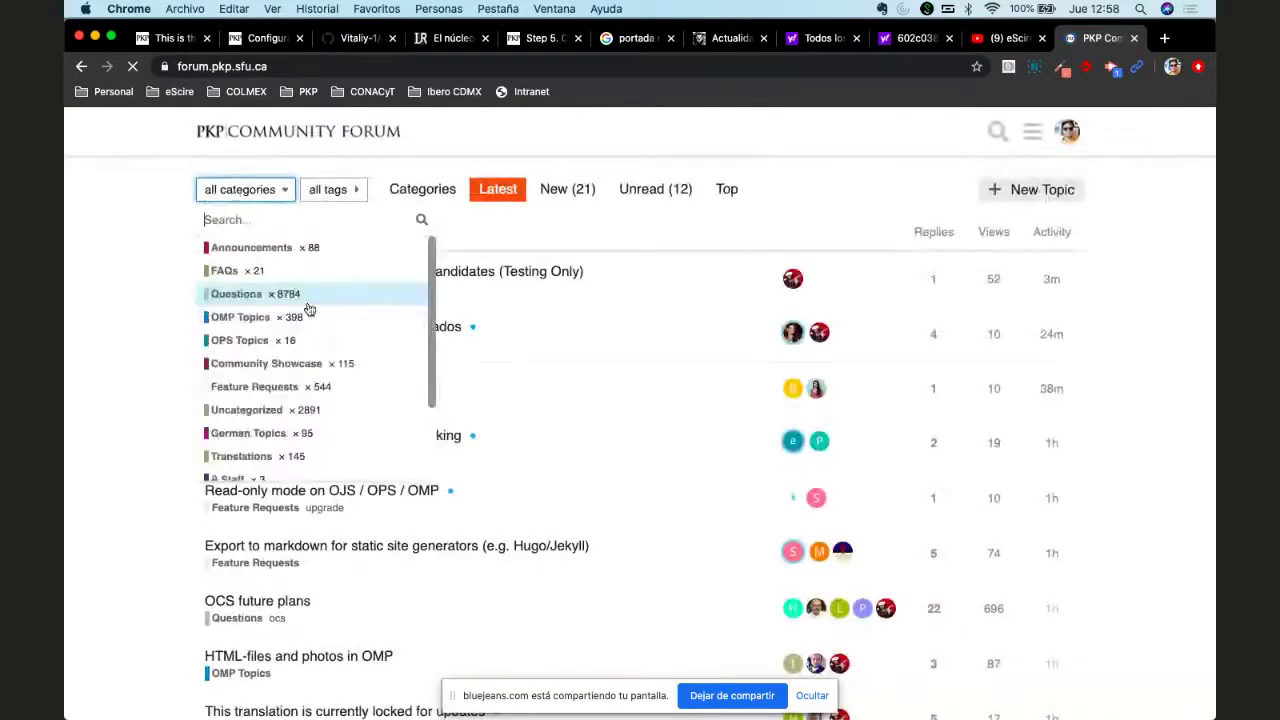
pyautogui.scroll(-3, 292, 427)
pyautogui.click(265, 469)
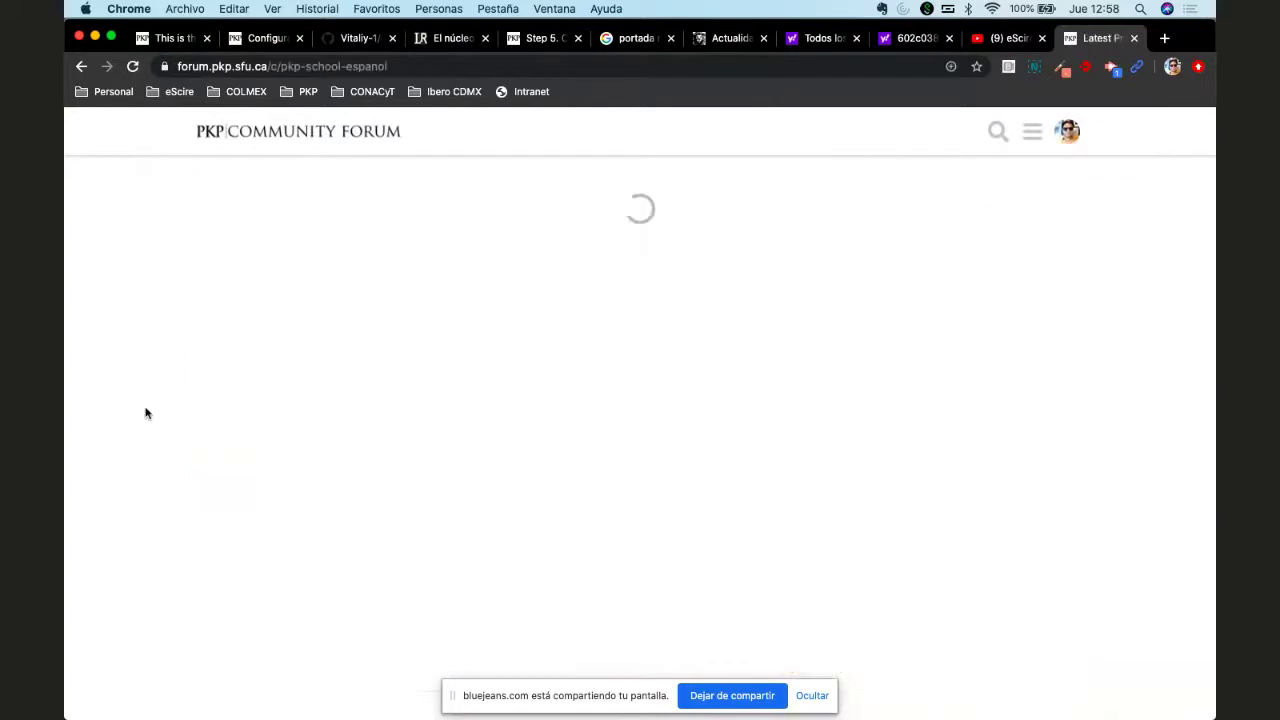
# Step: Find the topic "Biblioteca Digital - Asesorías en línea (OJS avanzado)" and look through its session recordings
pyautogui.scroll(-2, 166, 480)
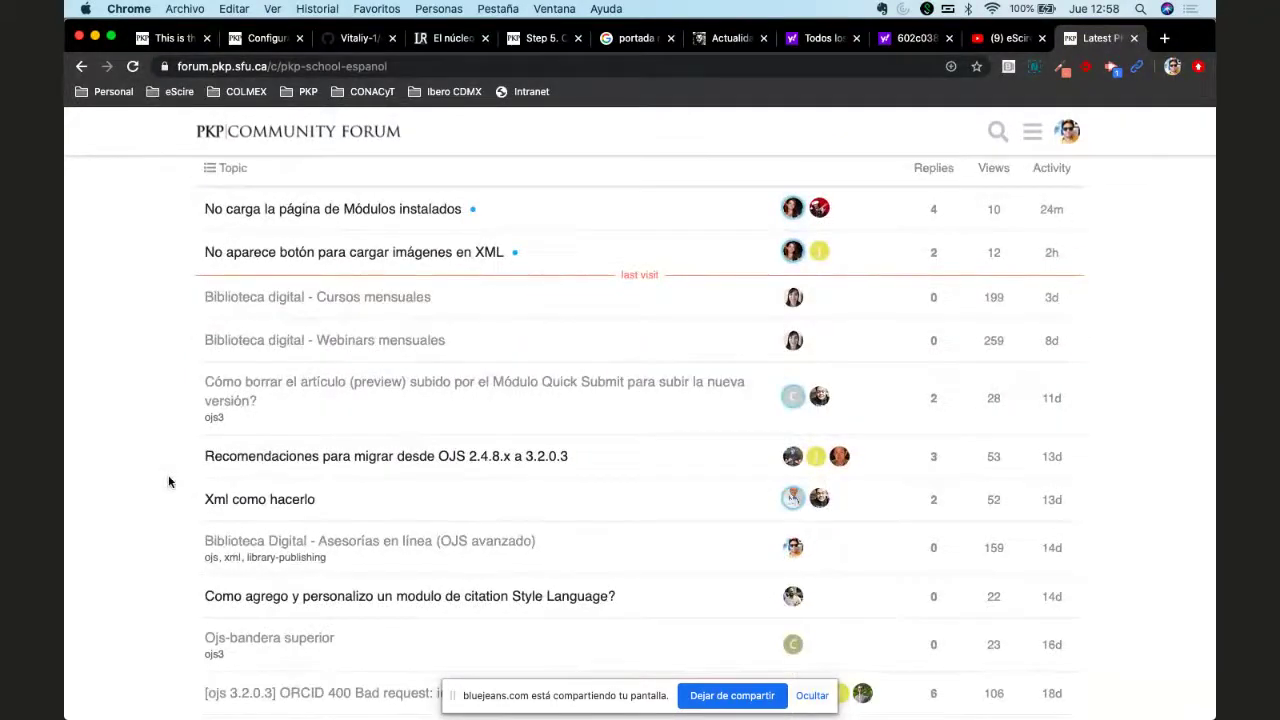
pyautogui.scroll(-1, 286, 310)
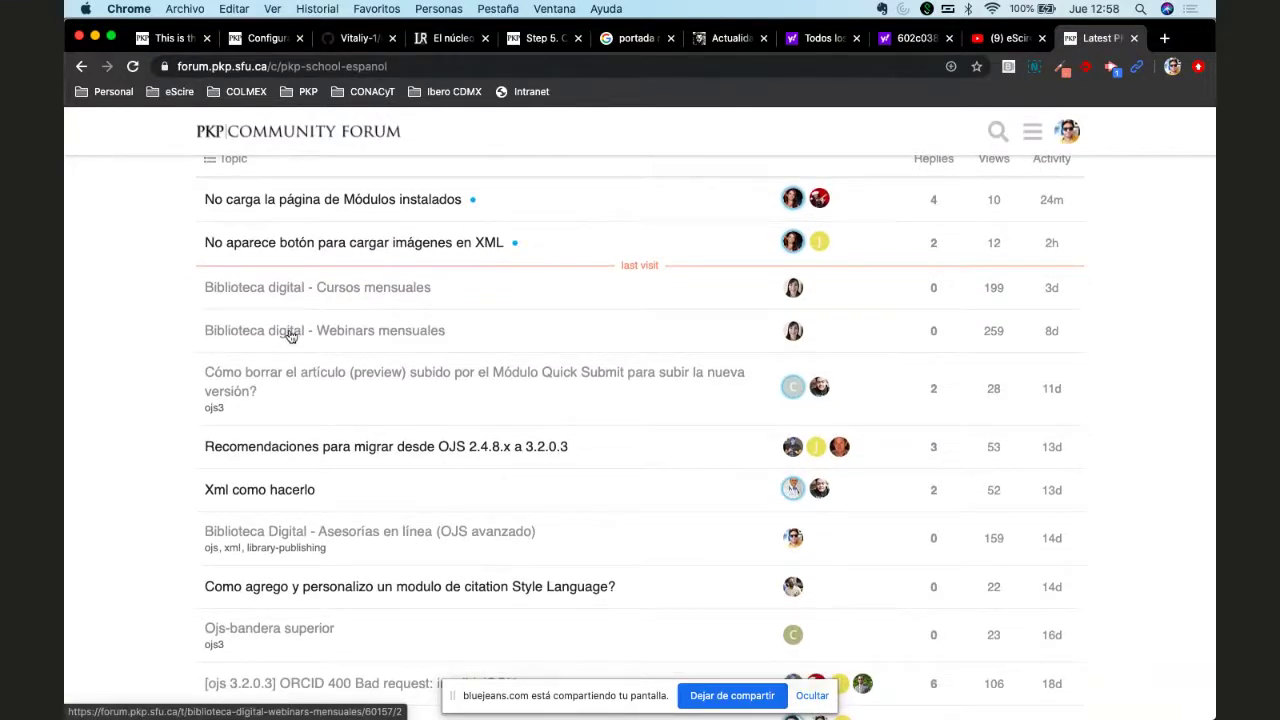
pyautogui.scroll(-5, 289, 336)
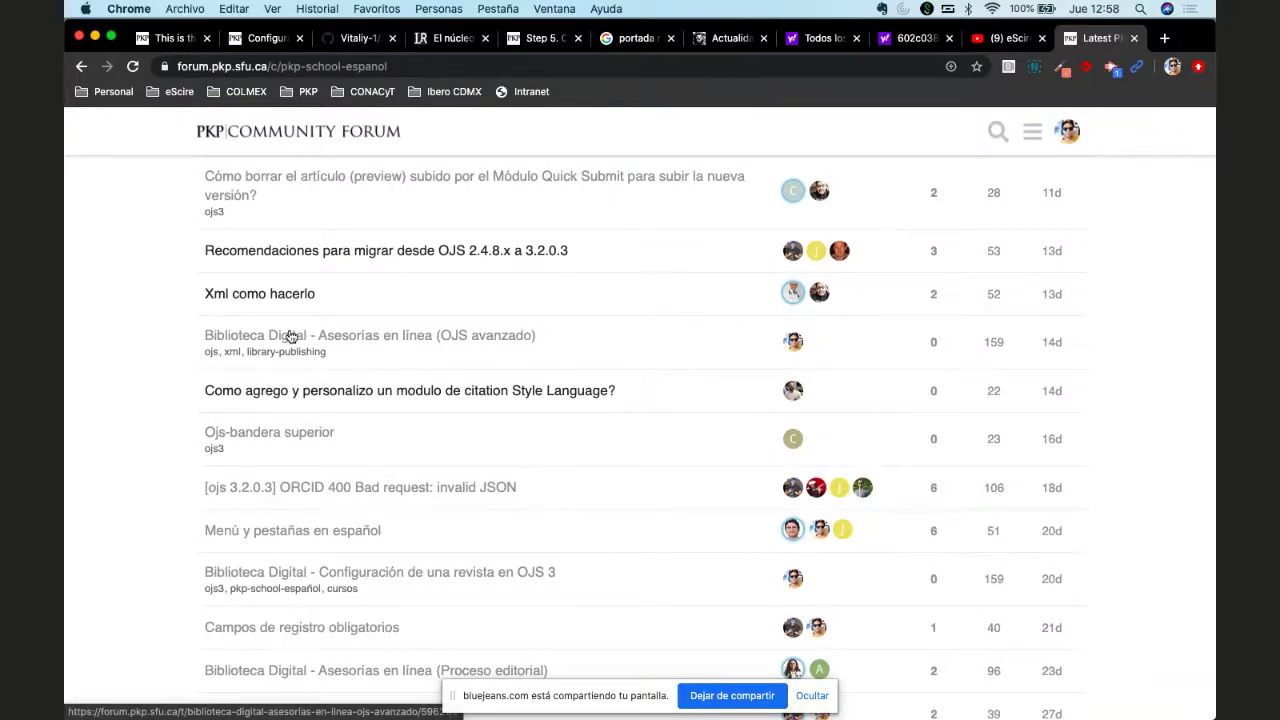
pyautogui.click(423, 337)
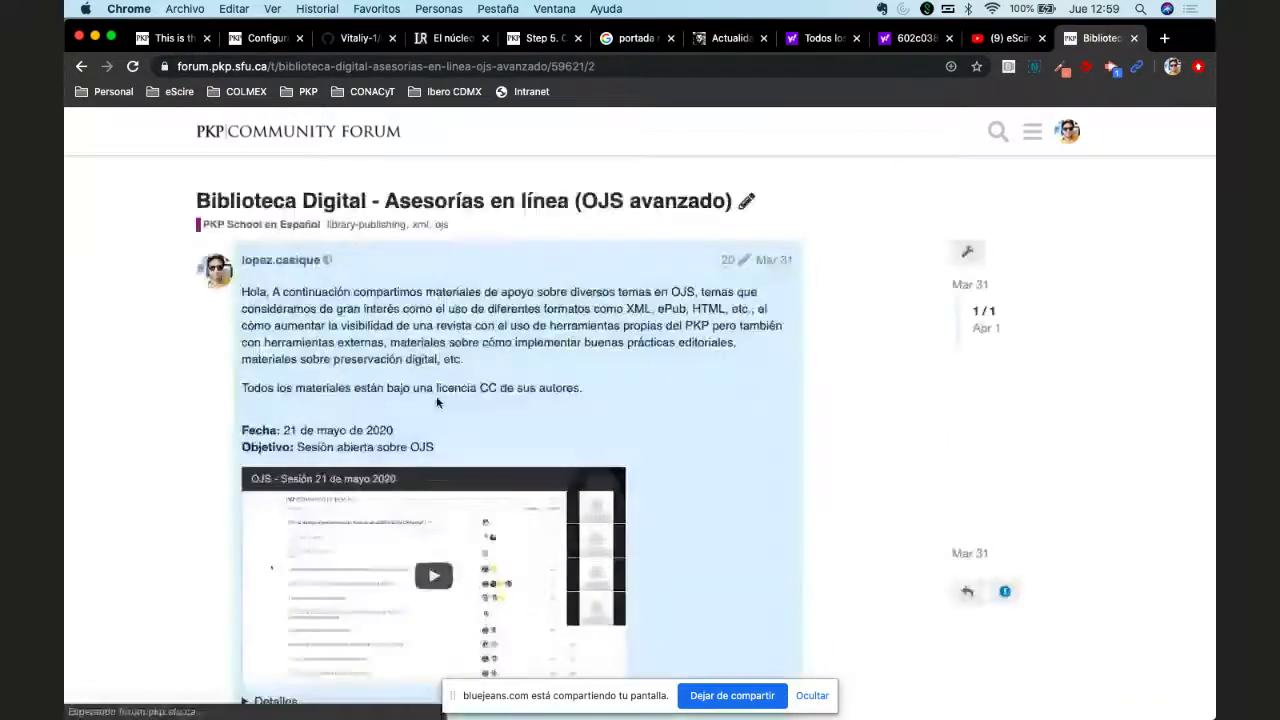
pyautogui.scroll(-5, 610, 410)
pyautogui.scroll(-5, 612, 415)
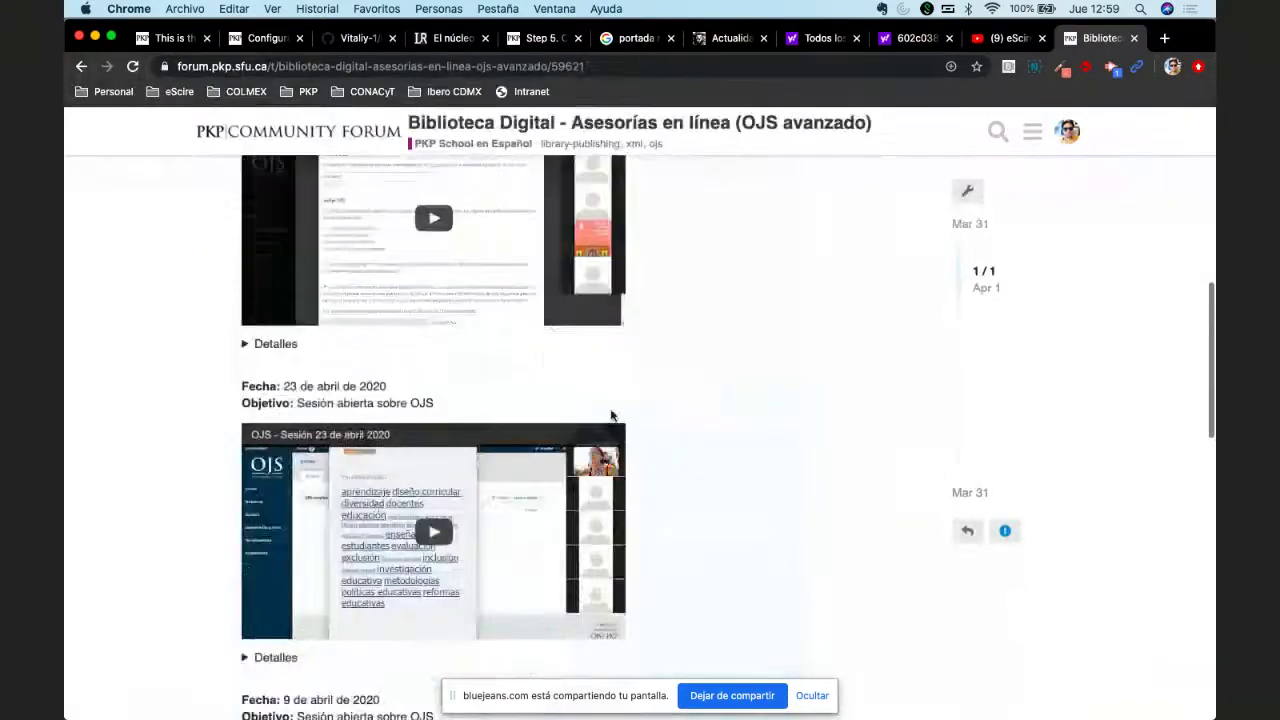
pyautogui.scroll(15, 612, 415)
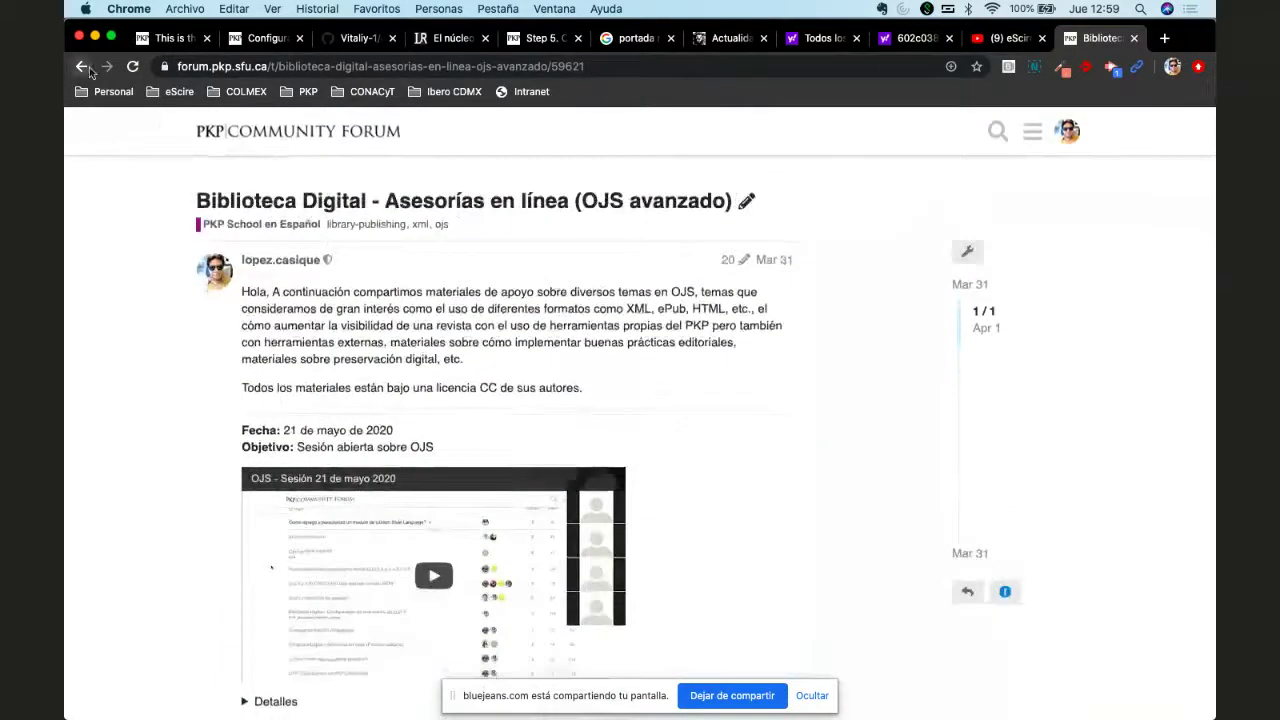
# Step: Return to the category's topic list and review the course videos in "Biblioteca Digital - Configuración de una revista en OJS 3"
pyautogui.click(88, 67)
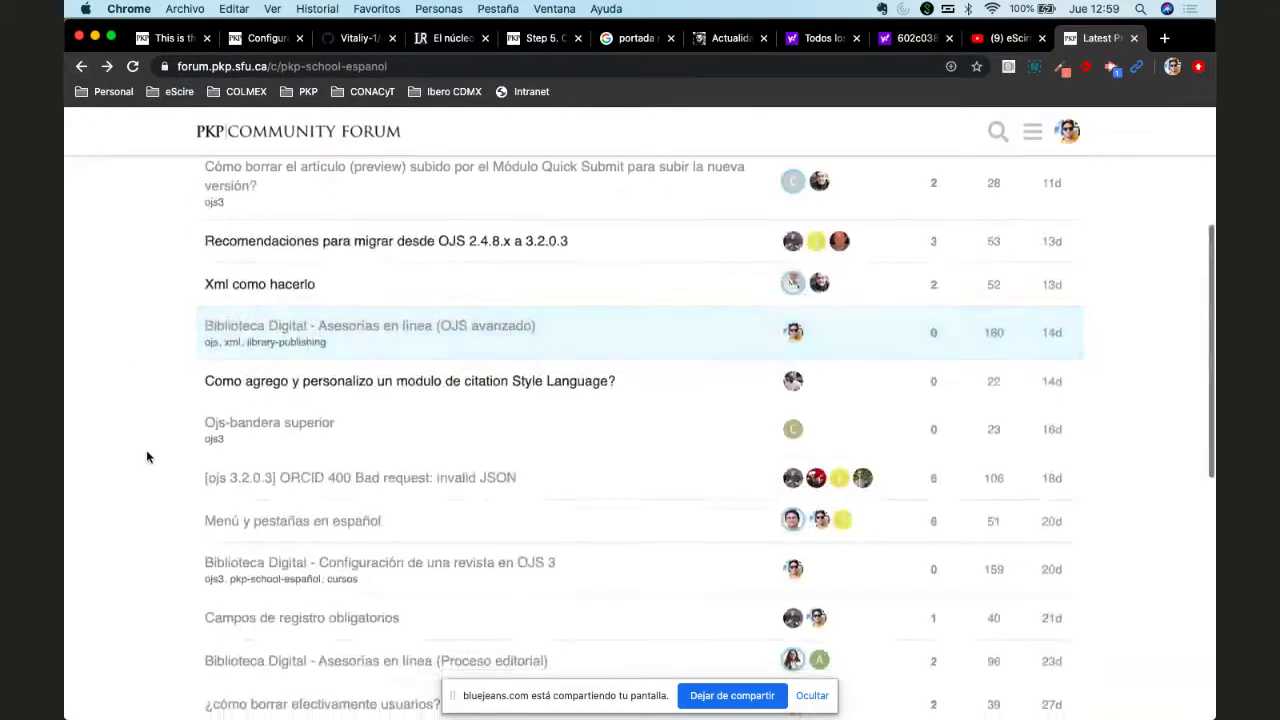
pyautogui.scroll(-3, 149, 451)
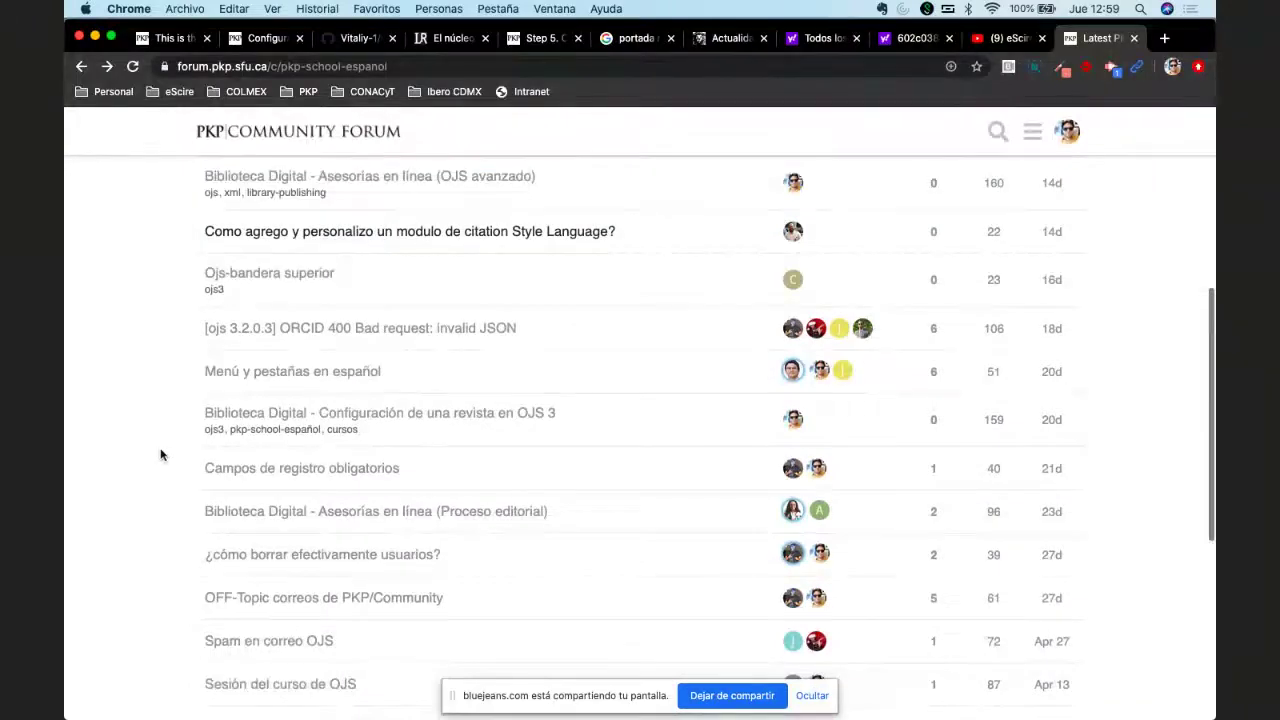
pyautogui.click(456, 413)
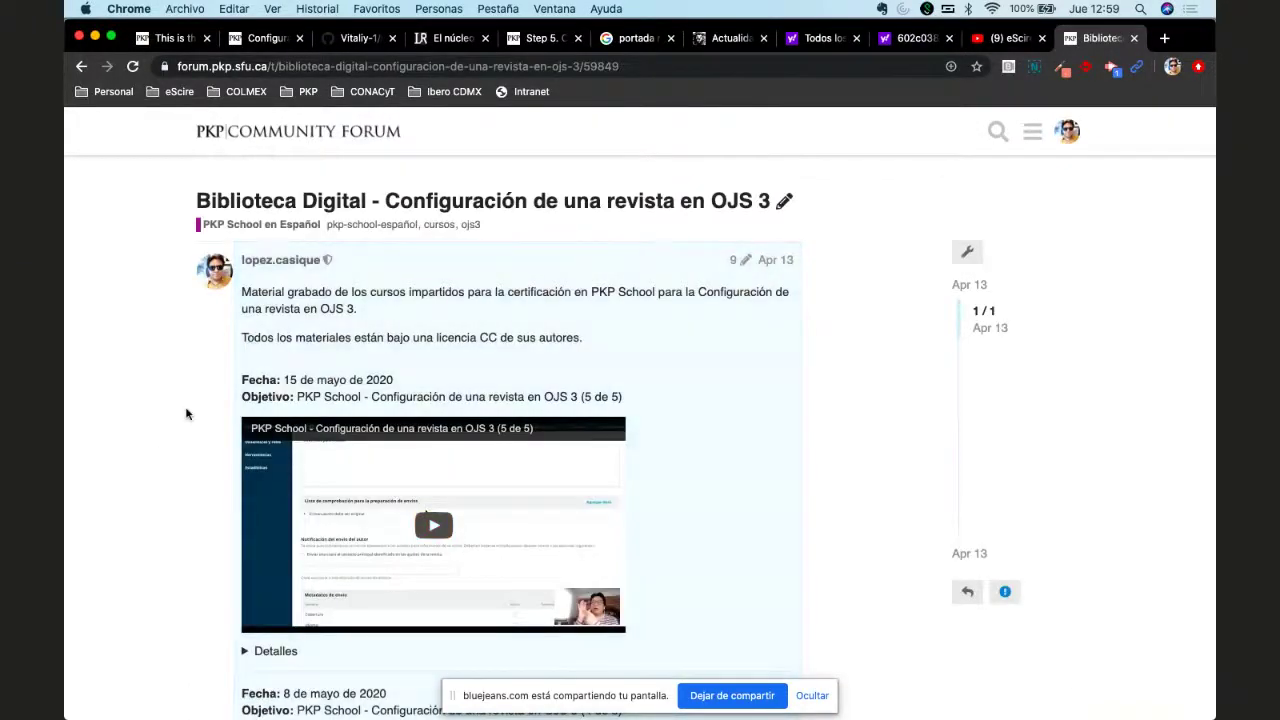
pyautogui.scroll(-5, 178, 486)
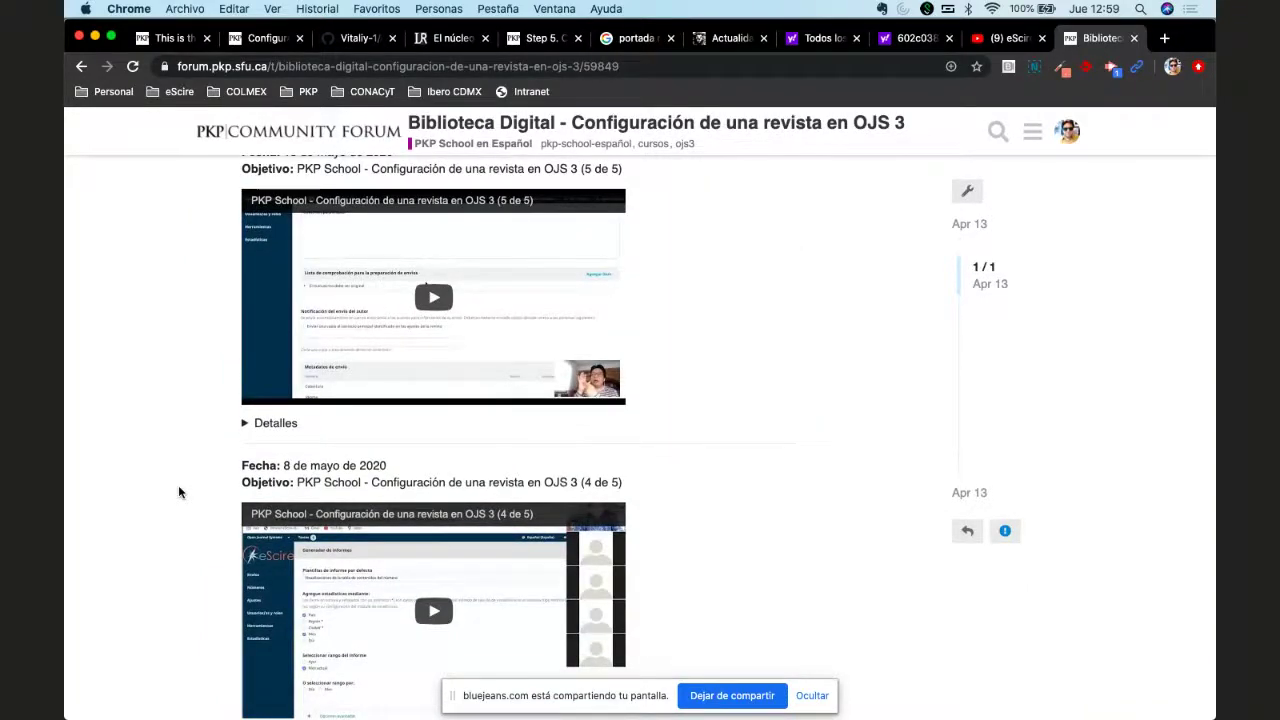
pyautogui.scroll(-5, 178, 485)
pyautogui.scroll(6, 178, 485)
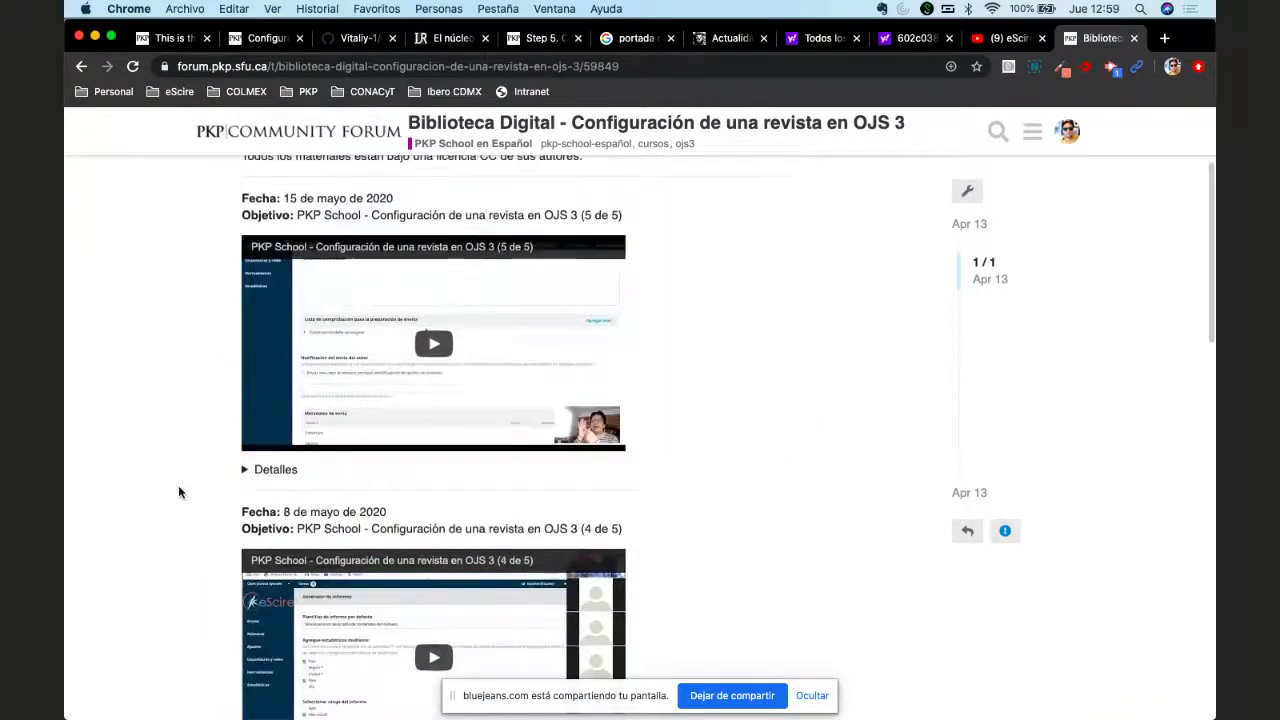
pyautogui.scroll(2, 178, 485)
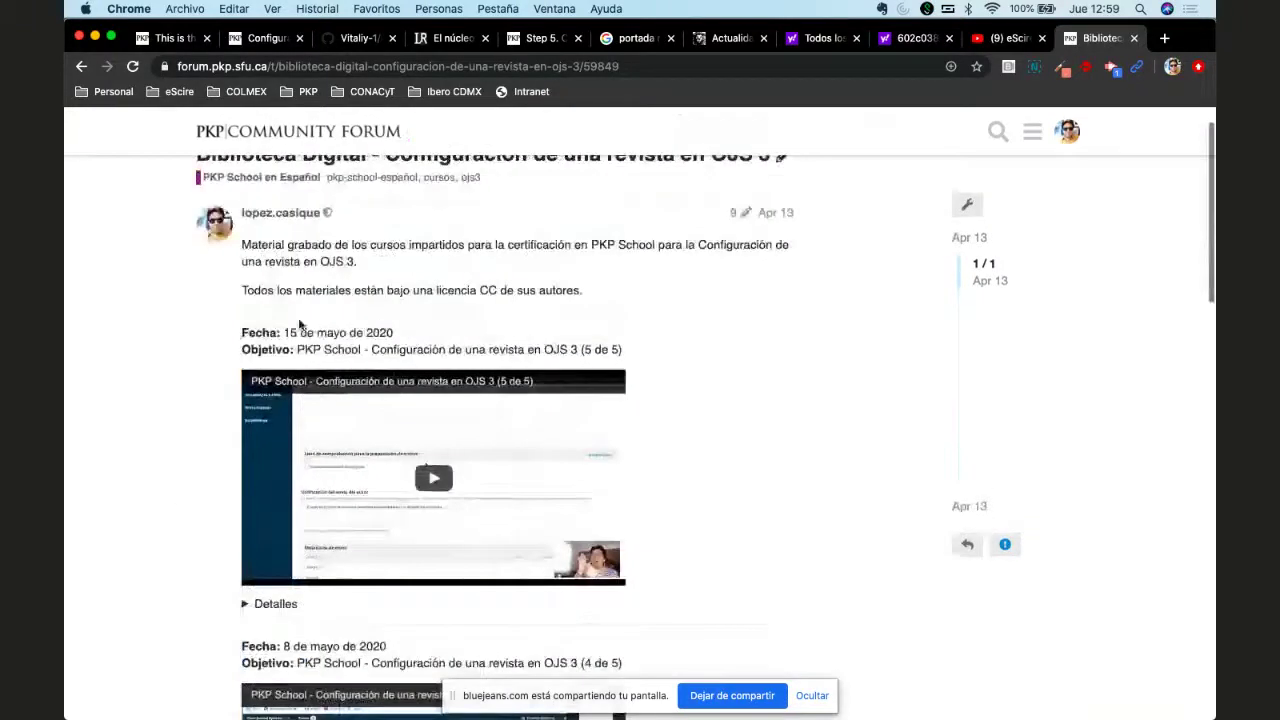